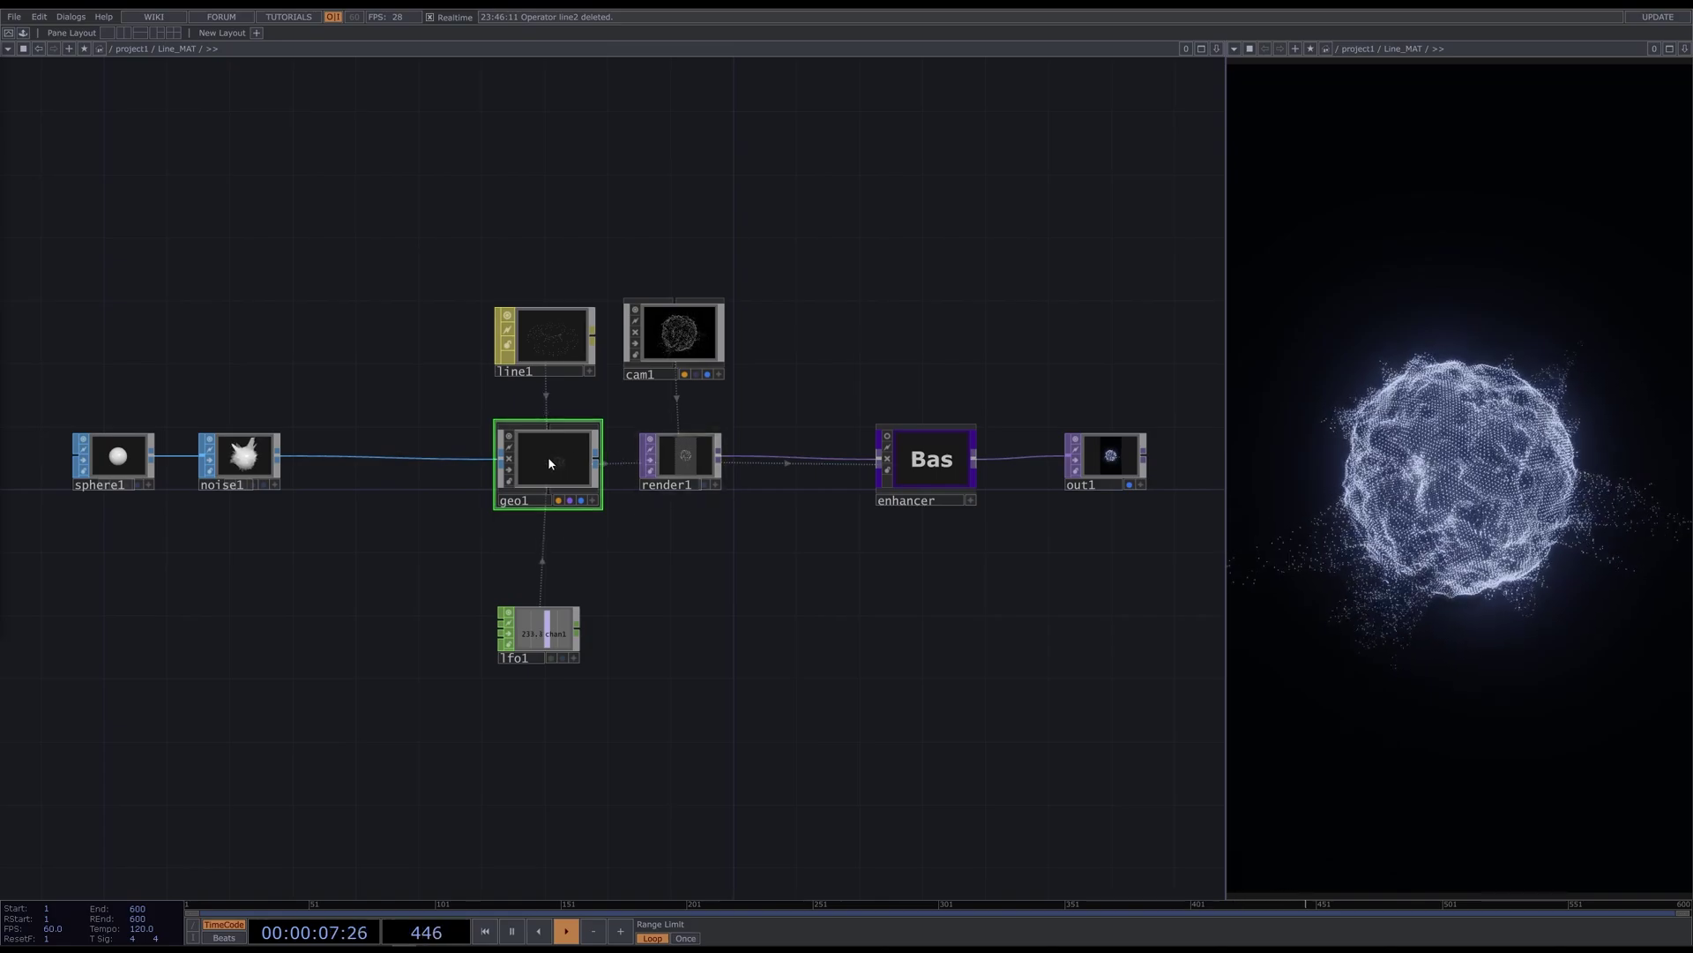
Add a new Line MAT above the existing line1 material in the network
left_click(698, 467)
left_click(685, 344)
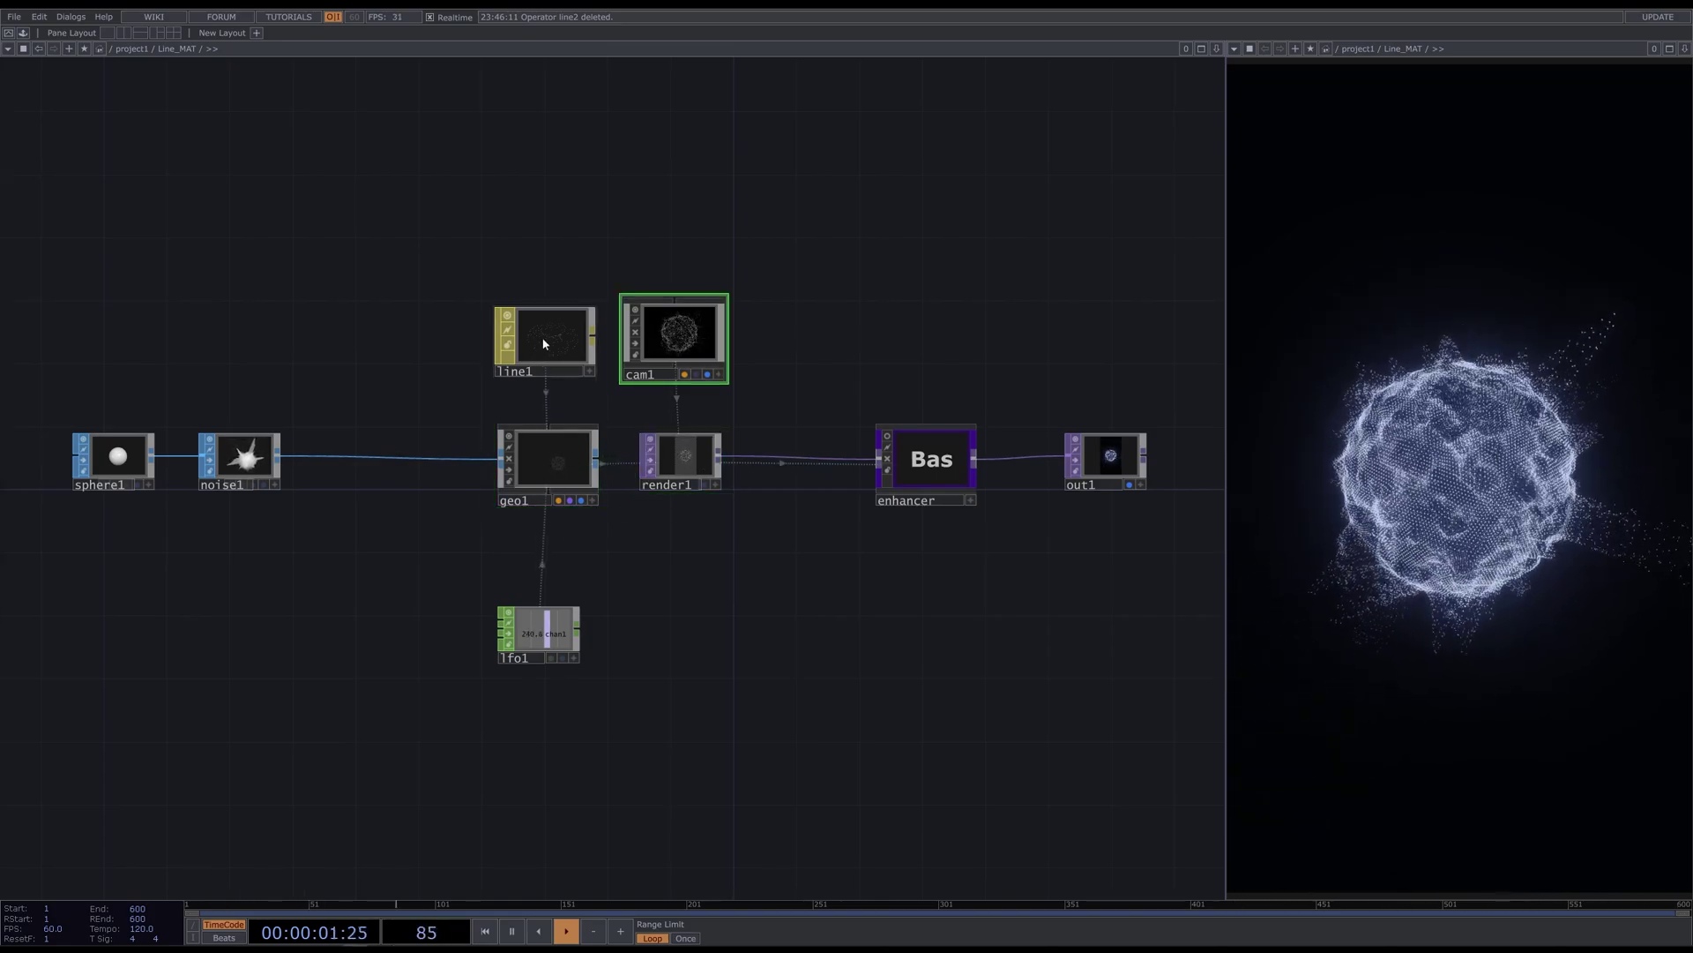
scroll(545, 341, "up", 10)
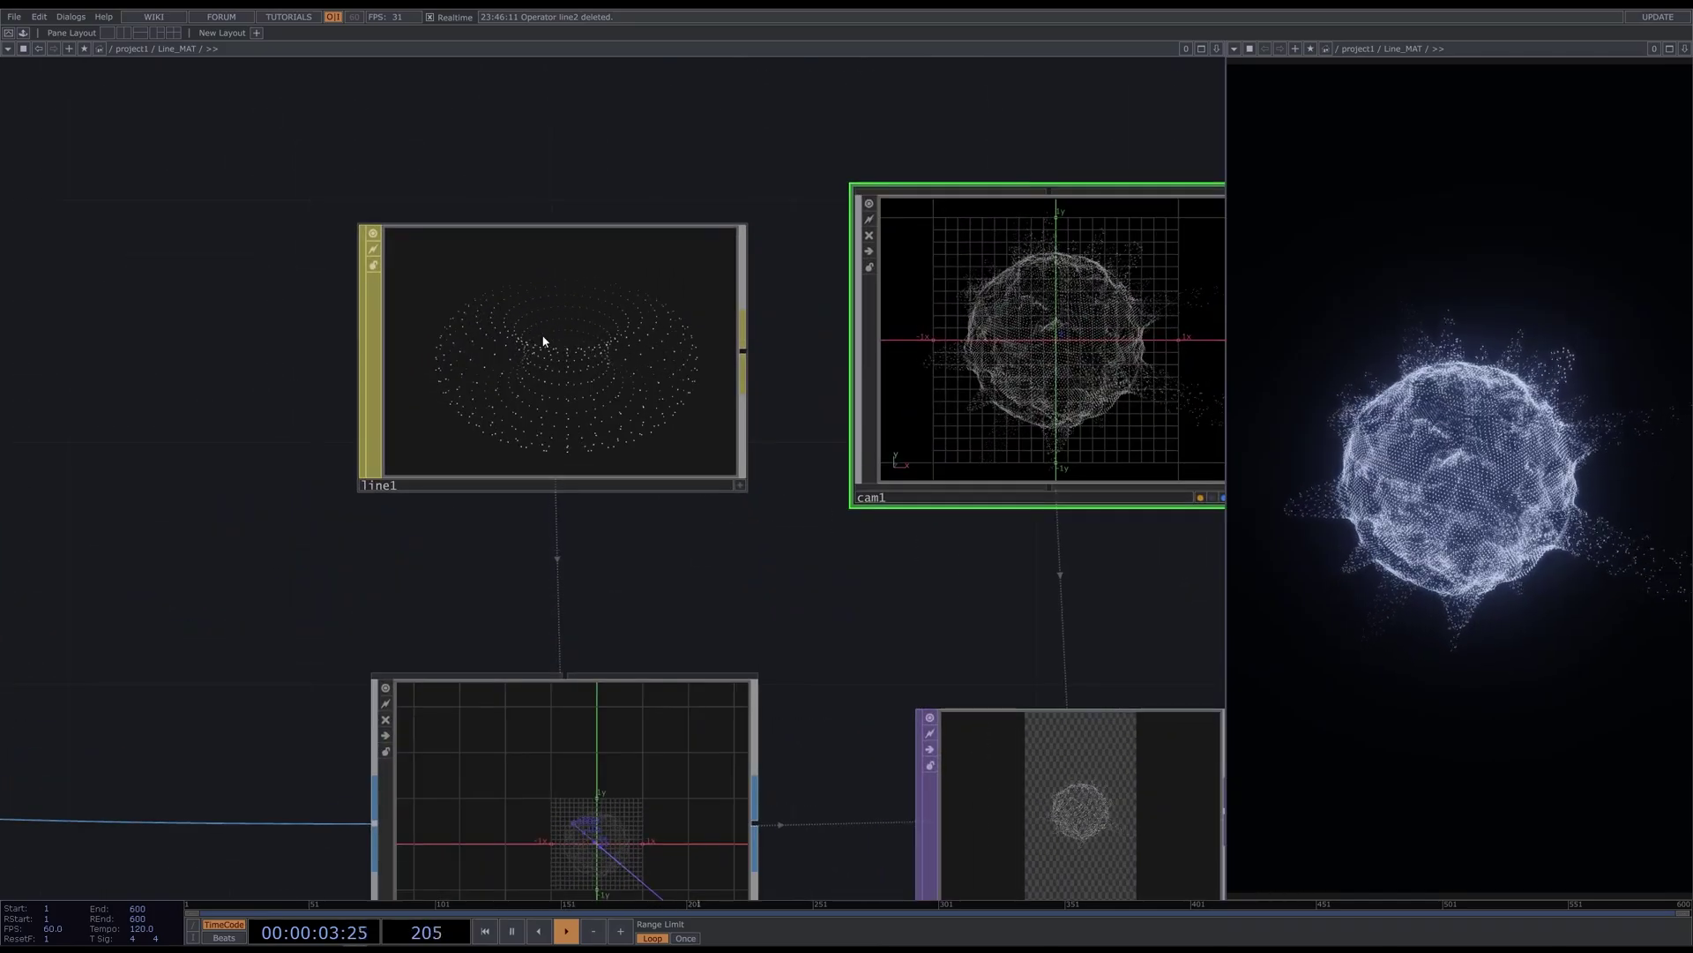
scroll(733, 615, "down", 10)
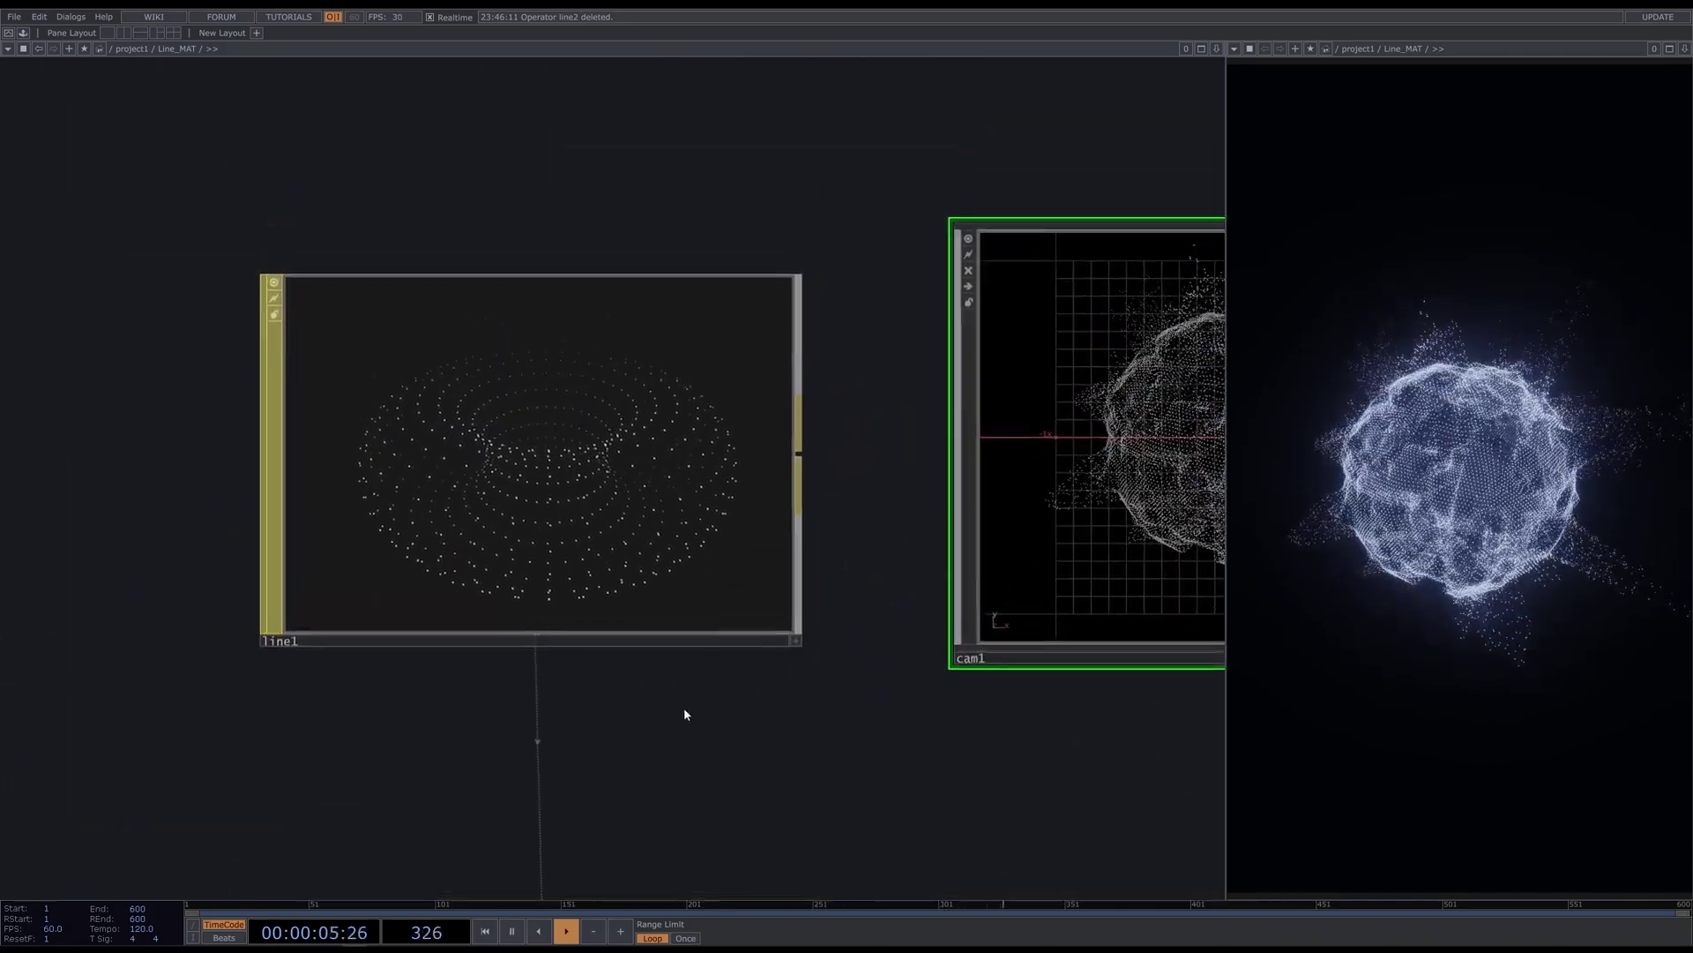
key("Tab")
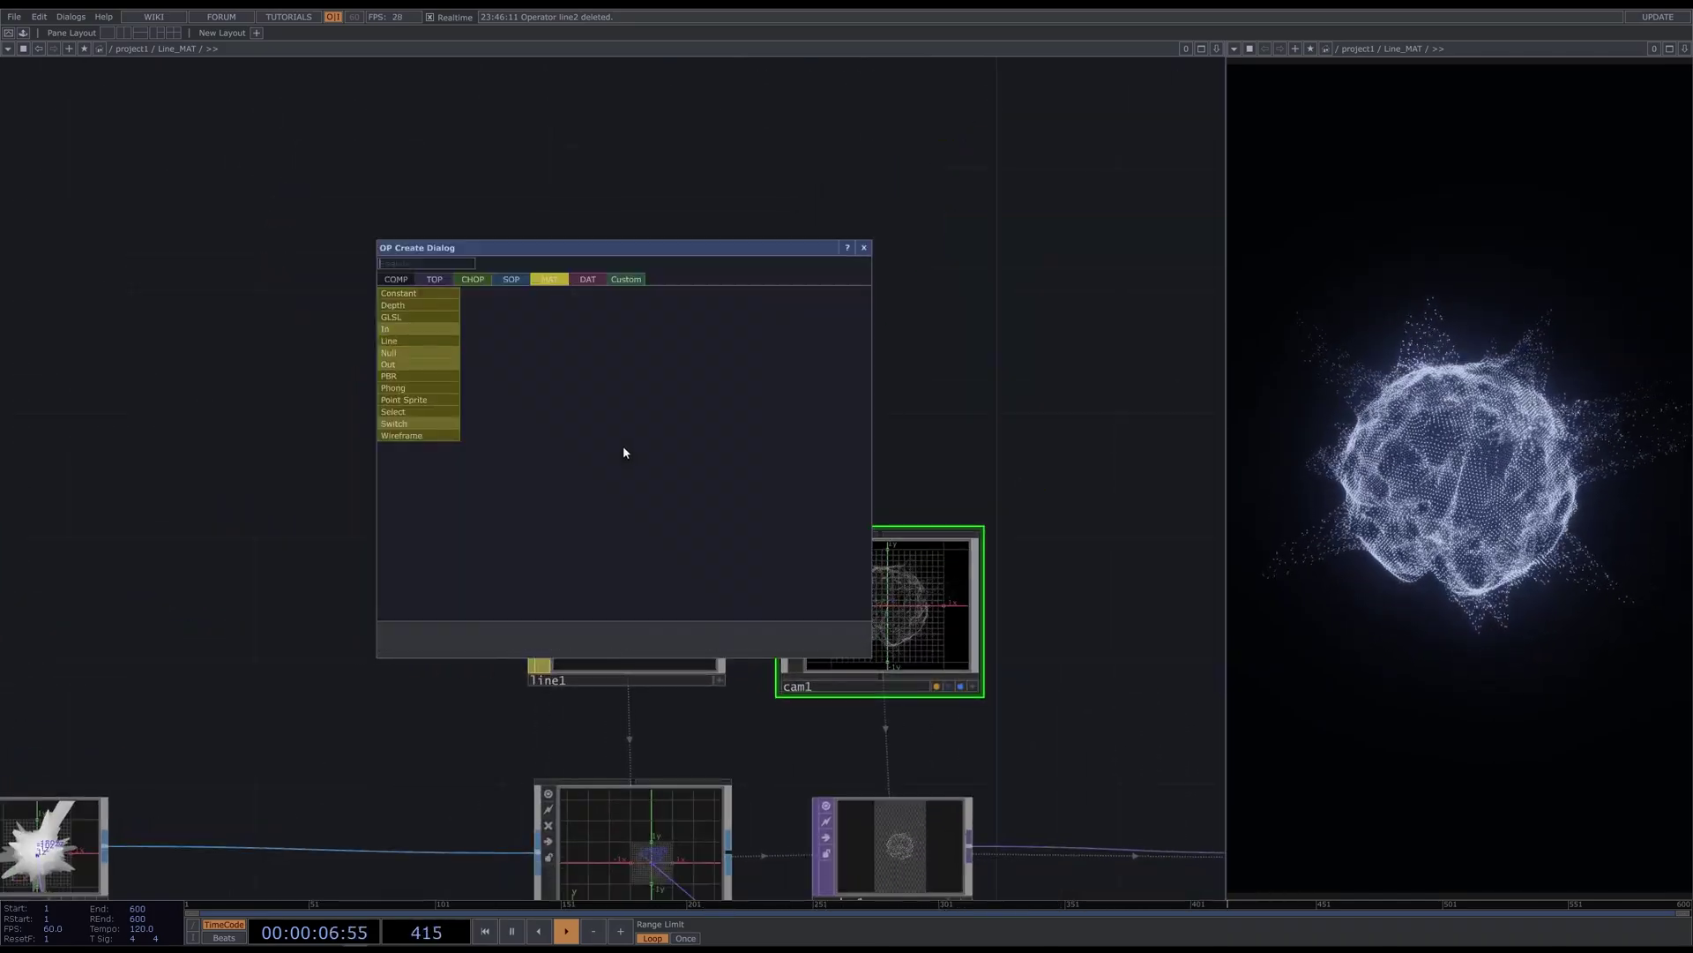
left_click(432, 340)
left_click(617, 388)
scroll(633, 388, "up", 5)
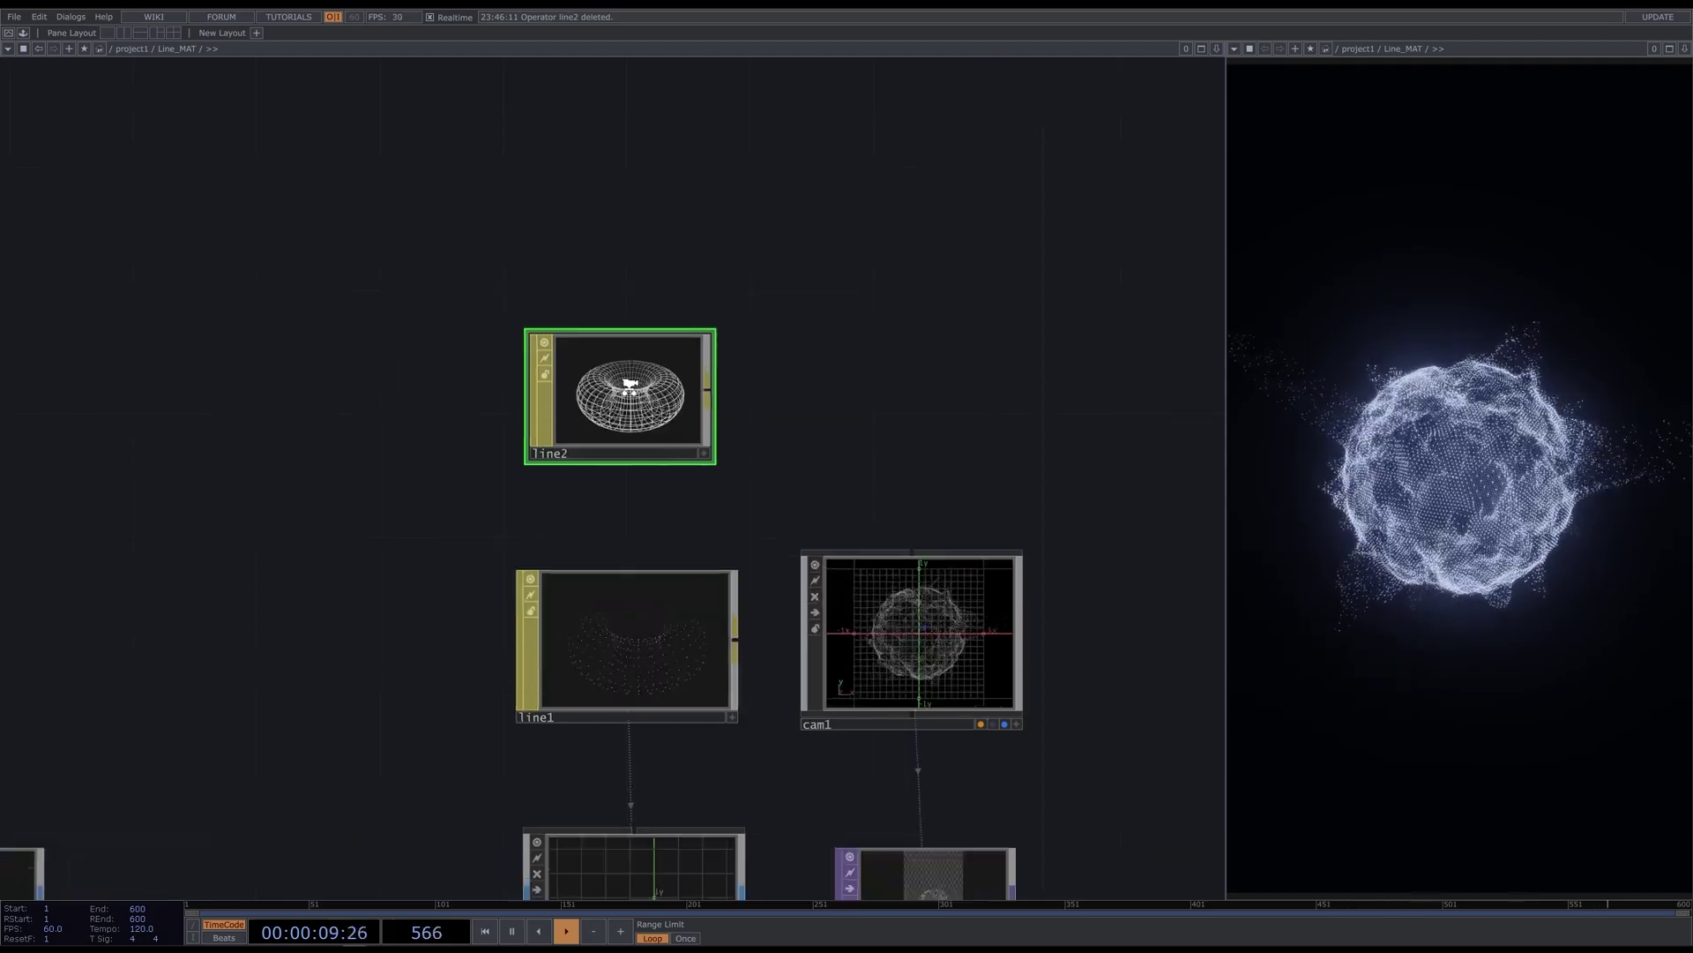
Turn off Draw Lines and turn on Draw Points for the line2 material
key("p")
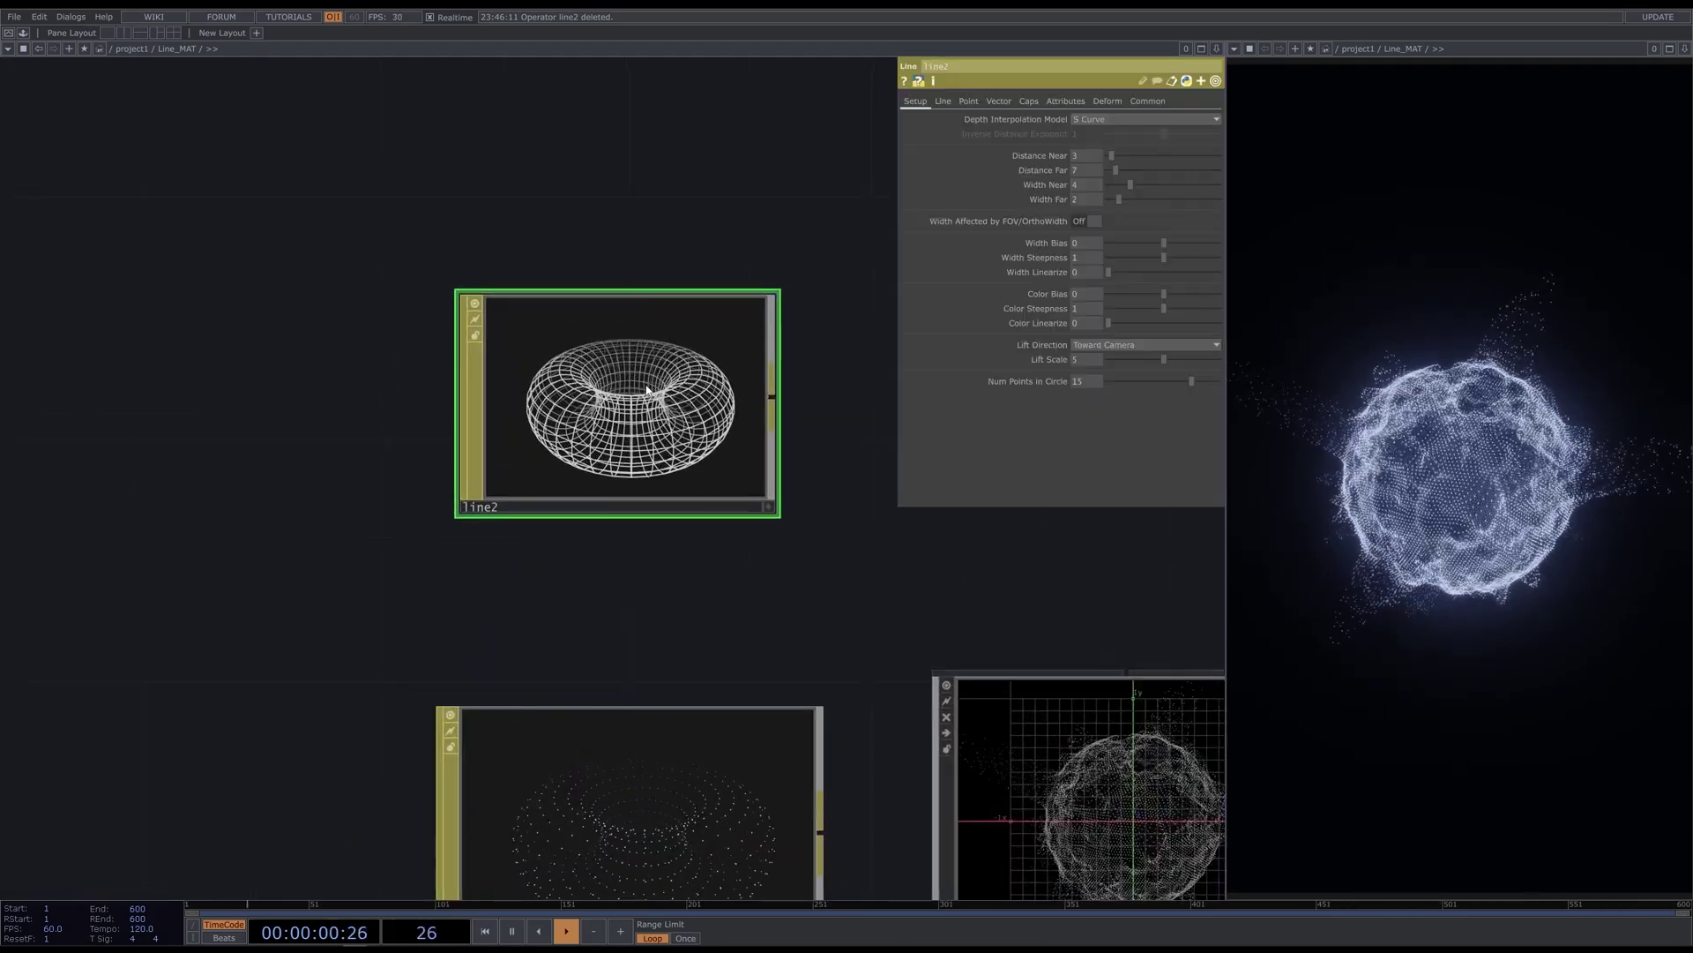
left_click(941, 102)
left_click(968, 102)
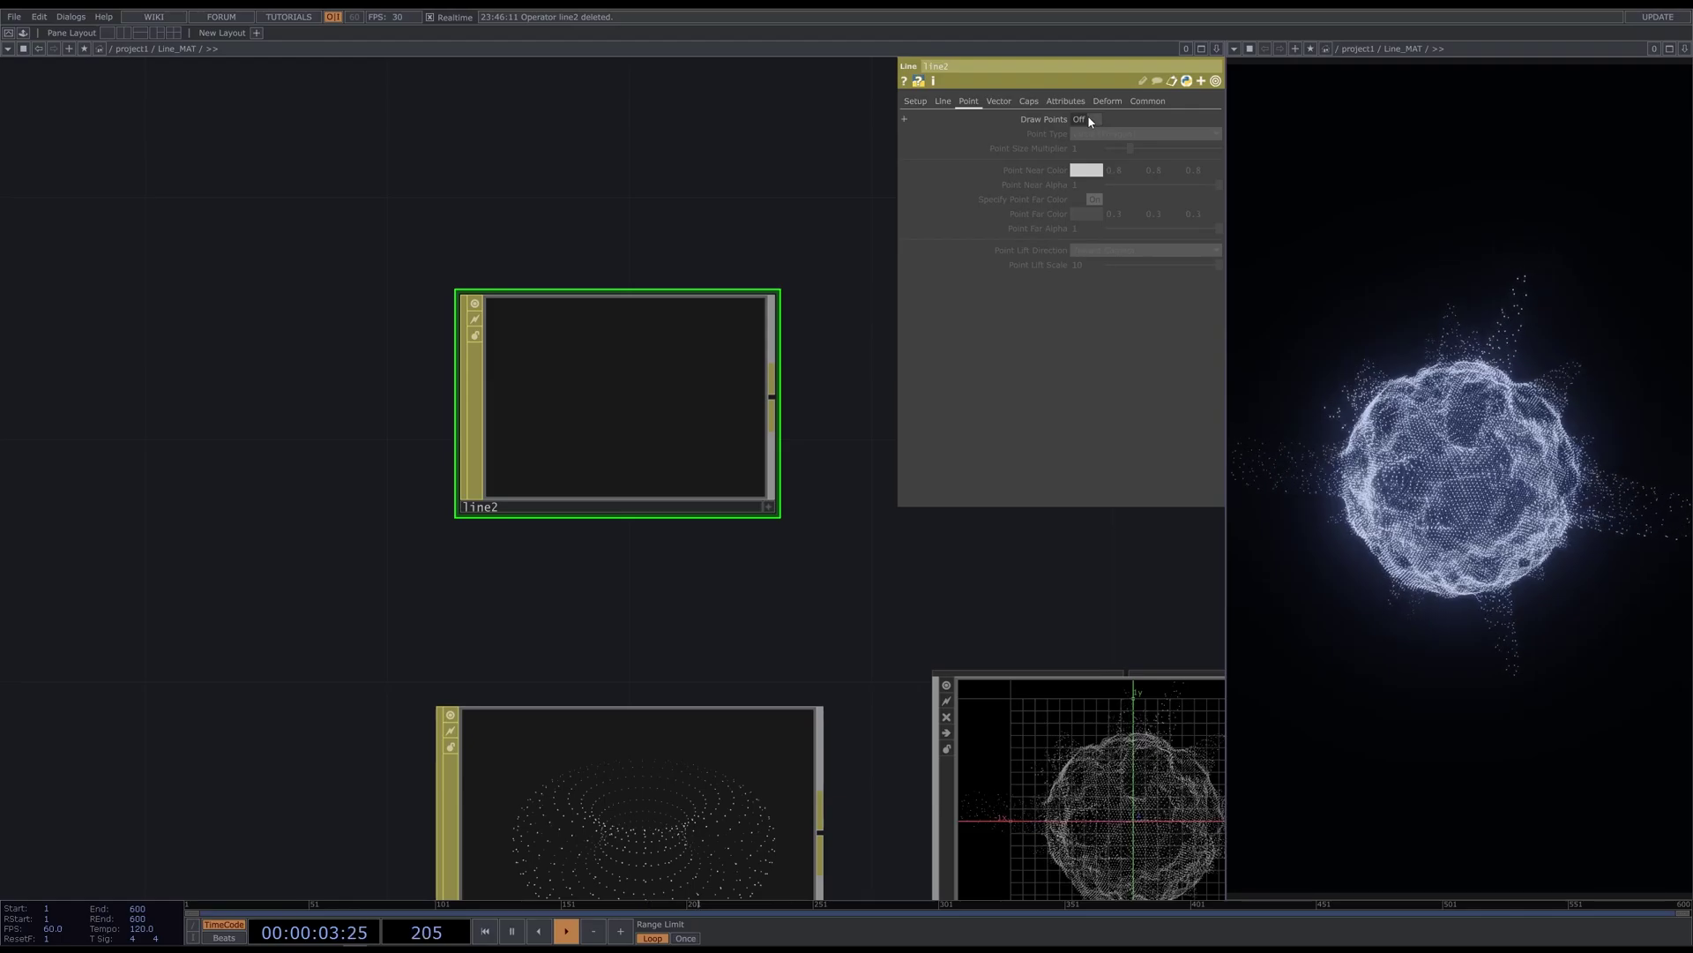
left_click(1088, 118)
left_click_drag(795, 174, 762, 163)
Style line2's points as Circle (Polygon) with size multiplier about 3.18, Width Near about 1.2 and Width Far about 13.1
left_click(1120, 134)
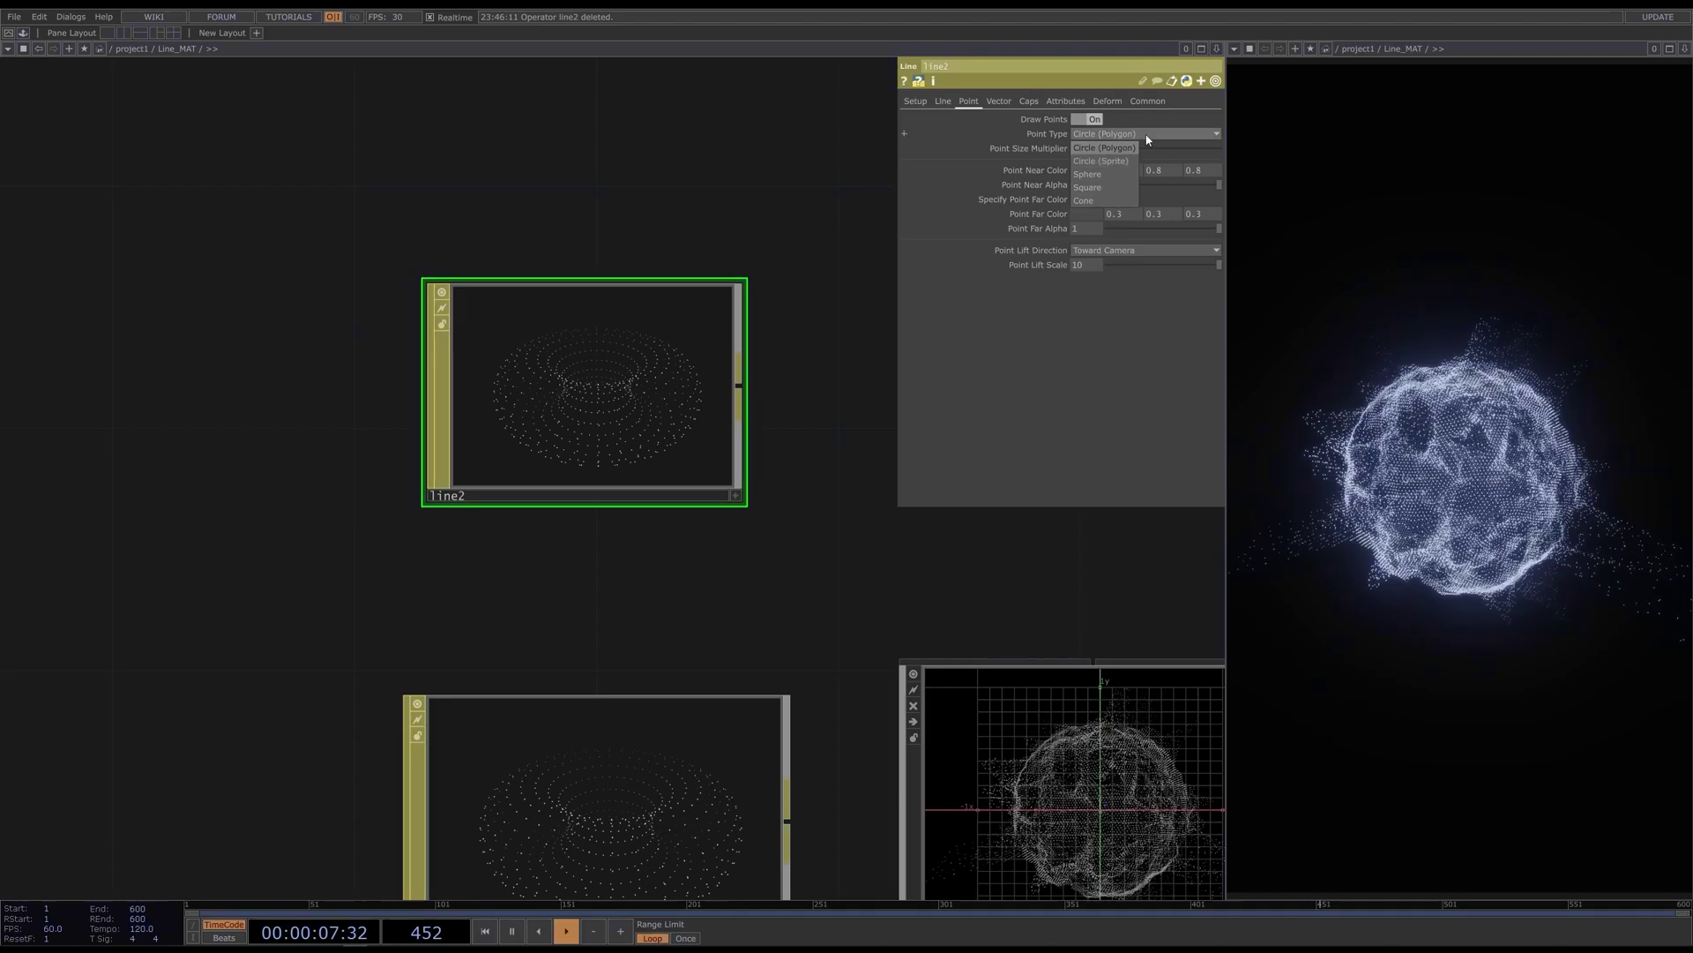
left_click(1125, 148)
left_click_drag(1156, 152, 1177, 145)
left_click(917, 102)
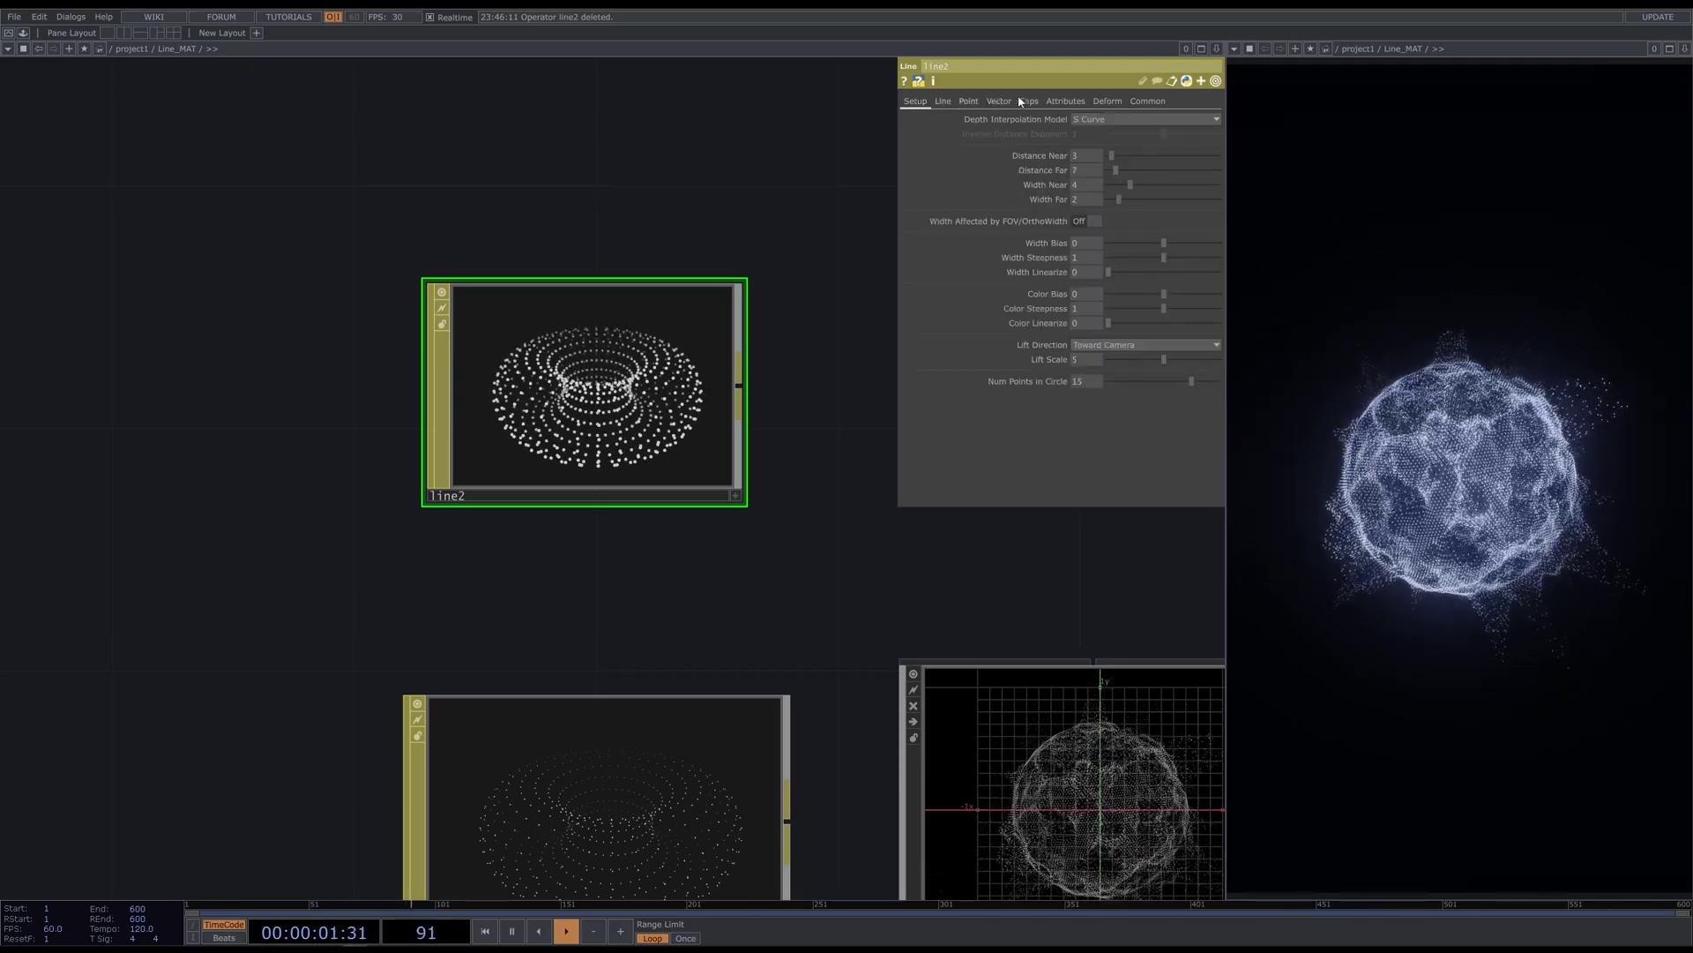
mouse_move(1129, 188)
left_mouse_down()
mouse_move(1186, 185)
mouse_move(1110, 194)
left_mouse_up()
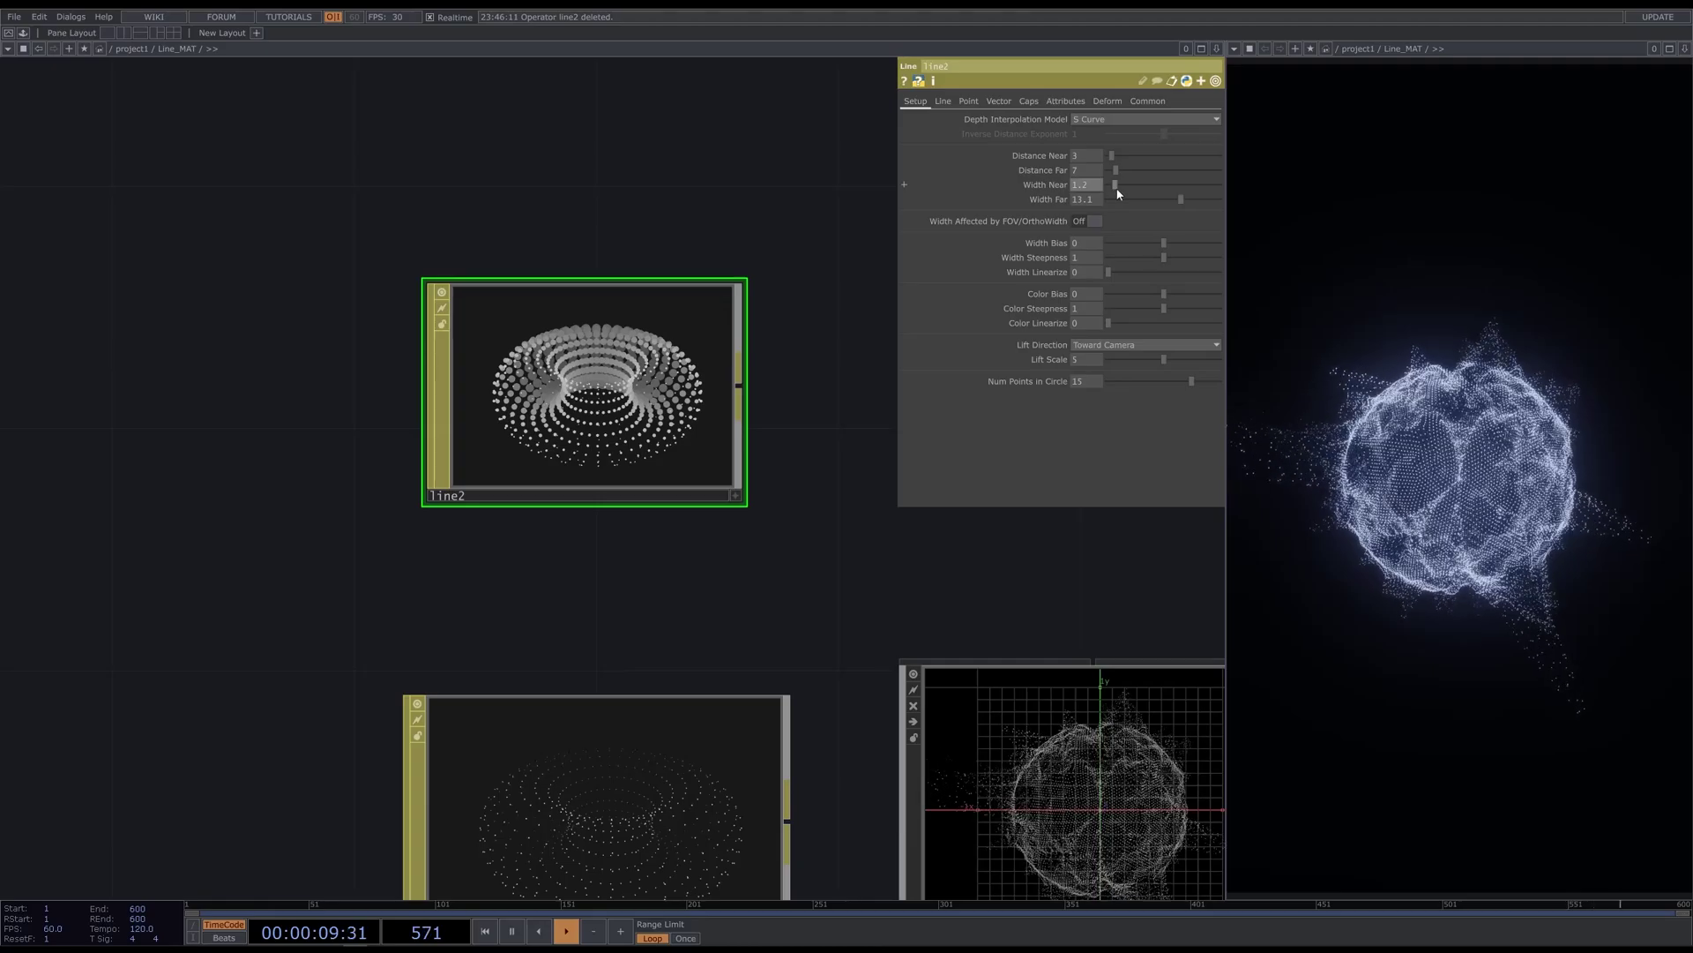
Set line2's Point Near Color to pink (0.8, 0.43, 0.43) and Point Far Color to dark teal (0, 0.3, 0.3)
left_click(968, 102)
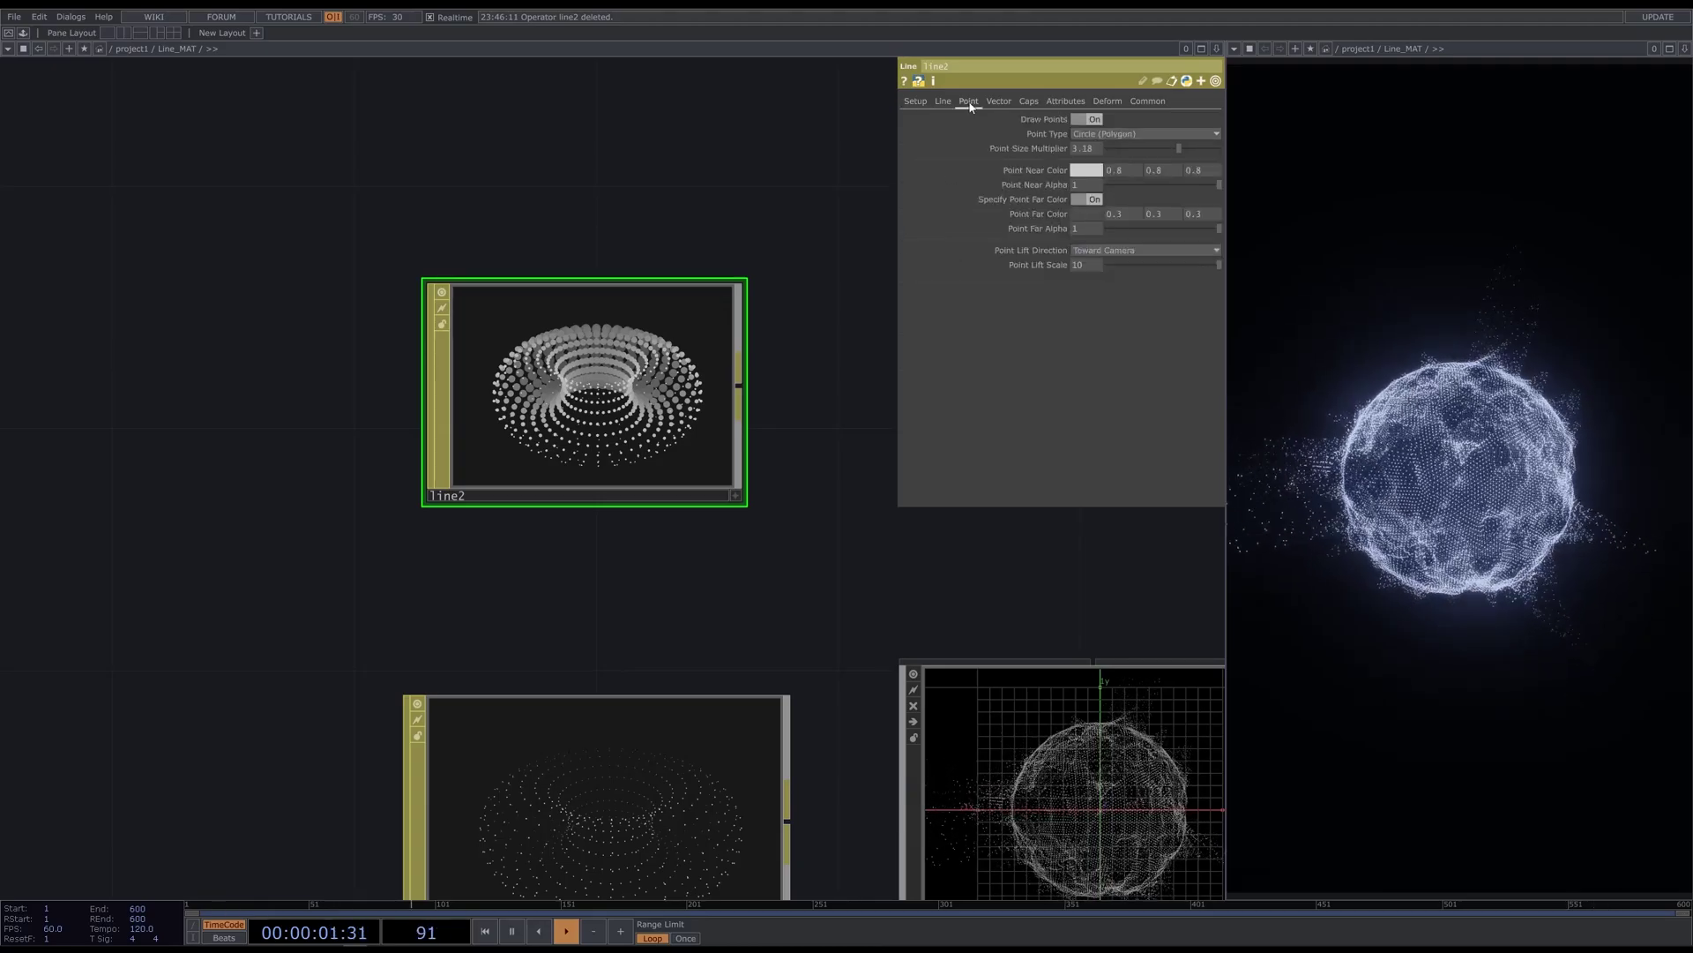
left_click(1096, 175)
left_click_drag(1081, 188, 1110, 187)
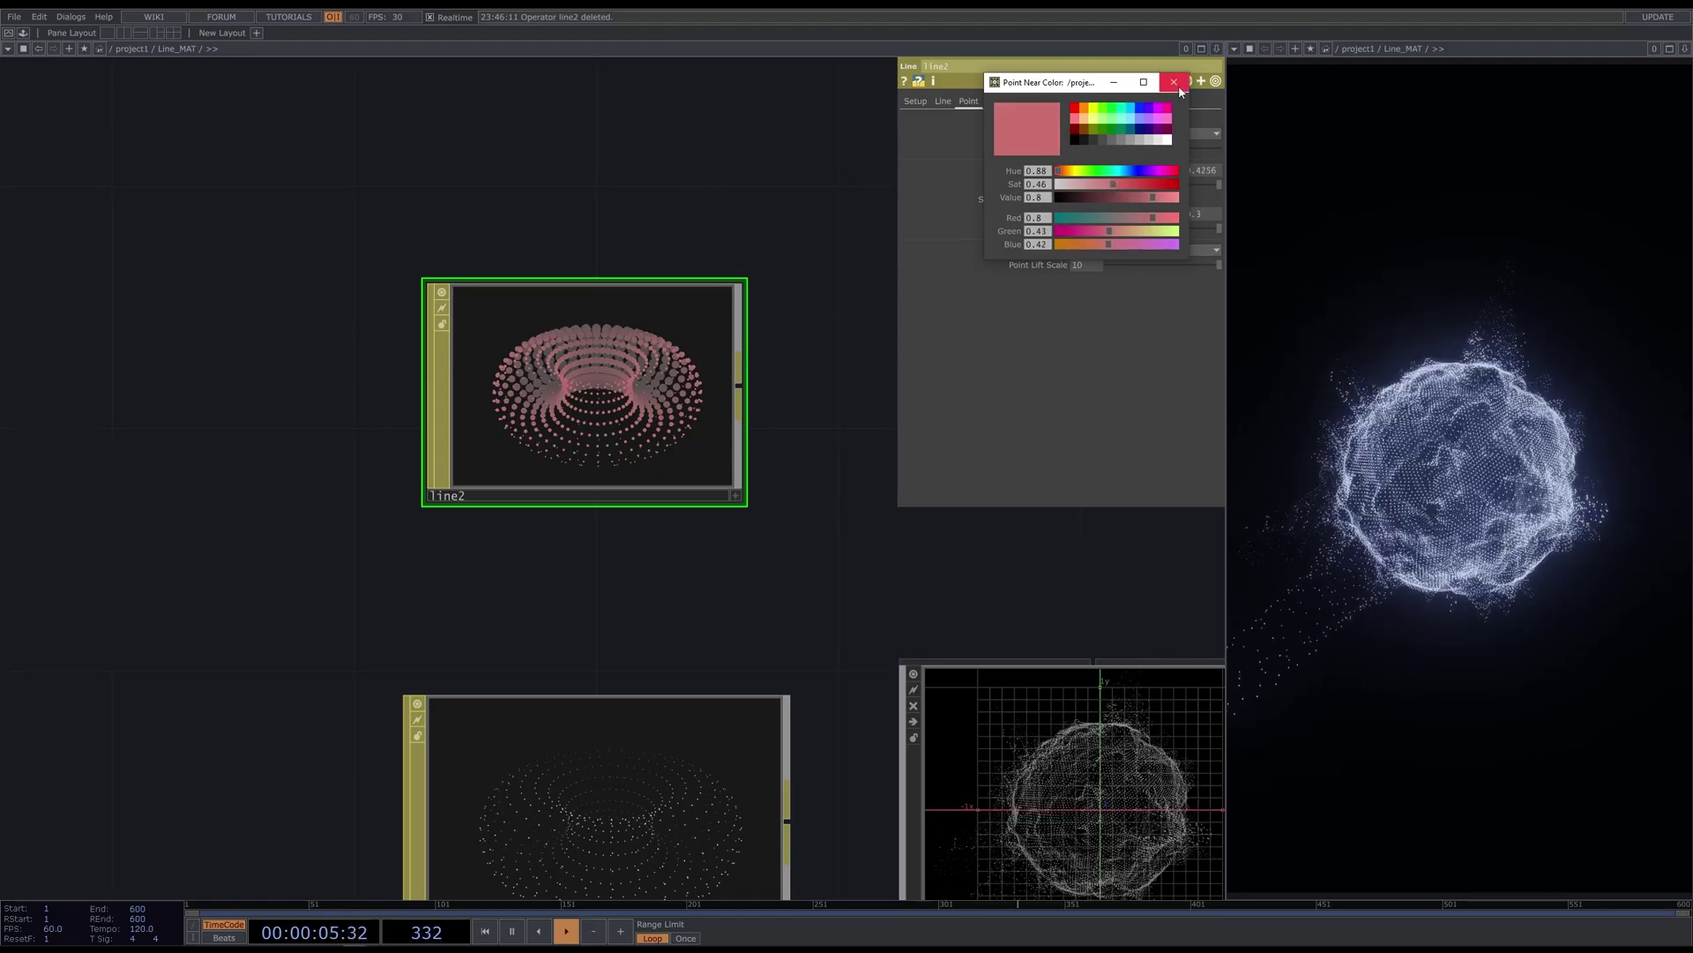
left_click(1173, 82)
left_click(1103, 217)
left_click_drag(1102, 219, 1056, 216)
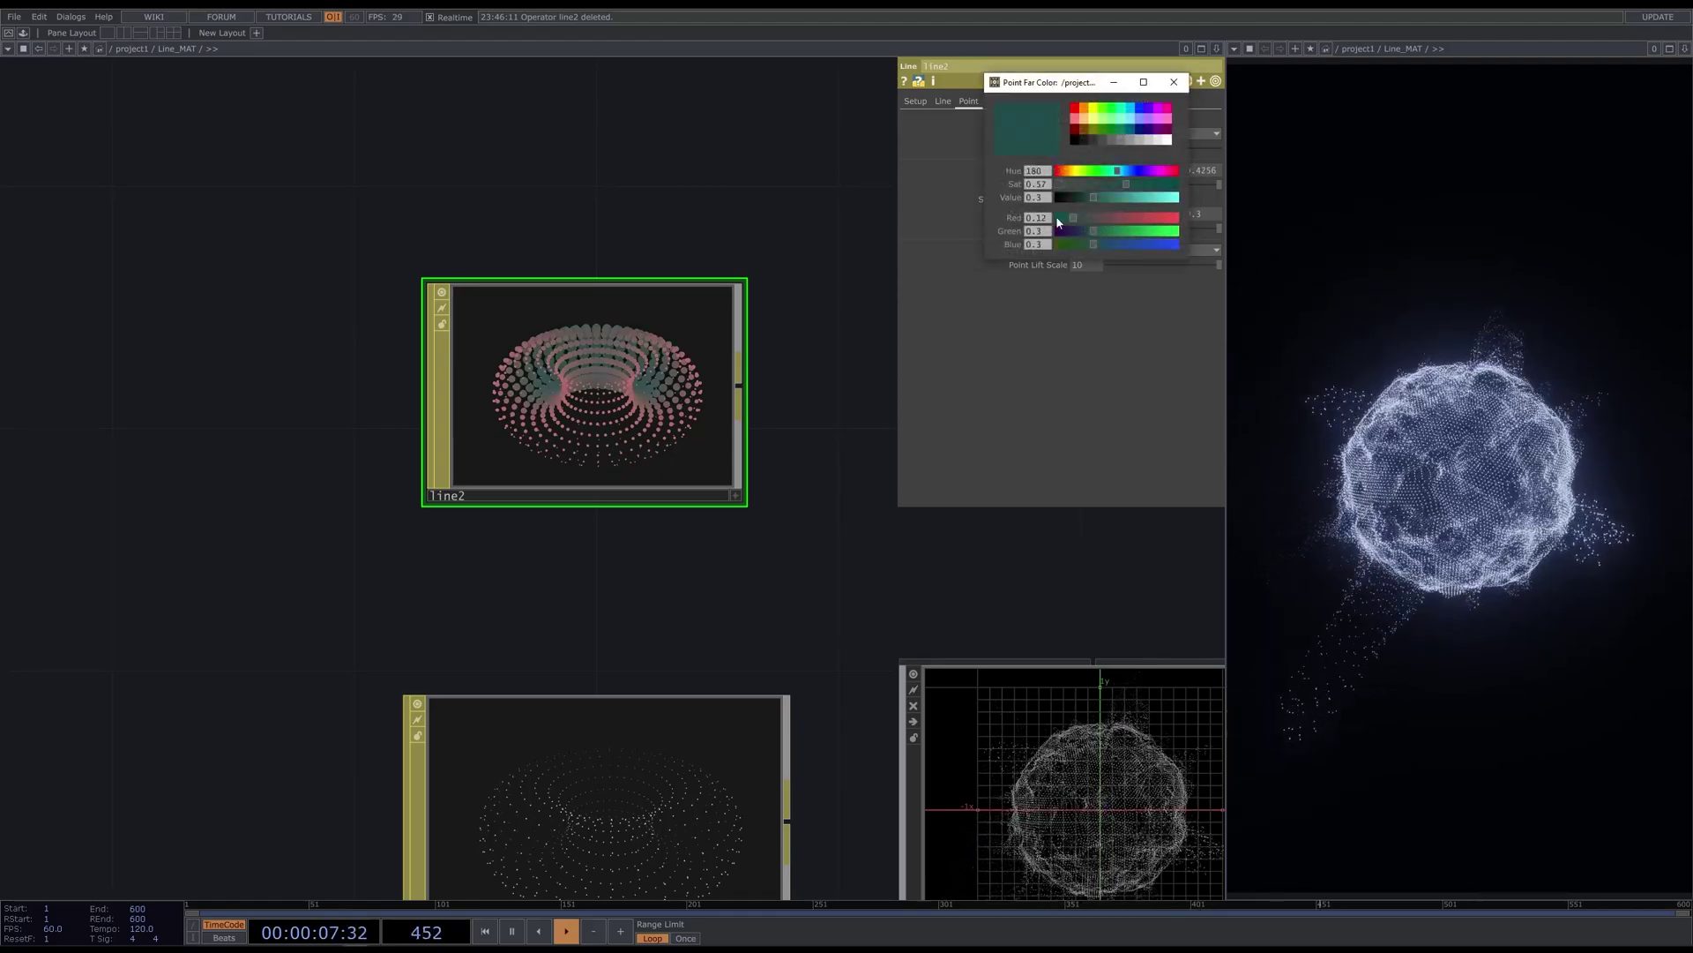
left_click(1173, 82)
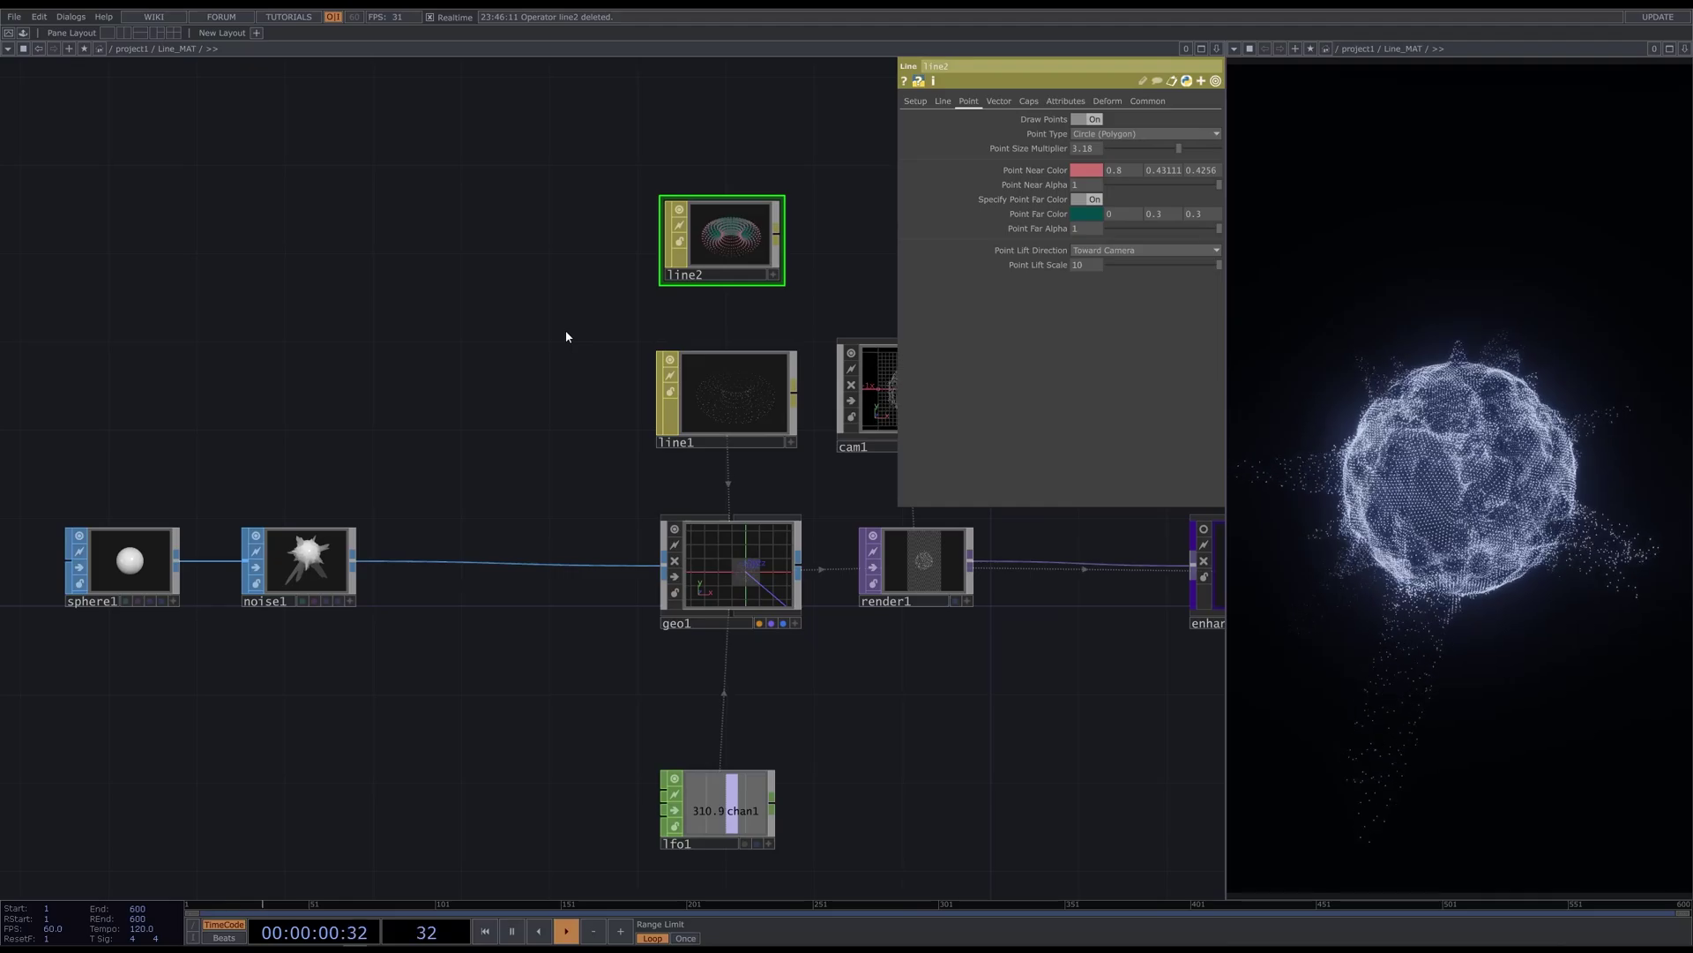
Delete the line2 material from the network
key("Delete")
left_click_drag(447, 324, 589, 269)
Turn on point display in the sphere1 viewer through its display options
left_click(260, 496)
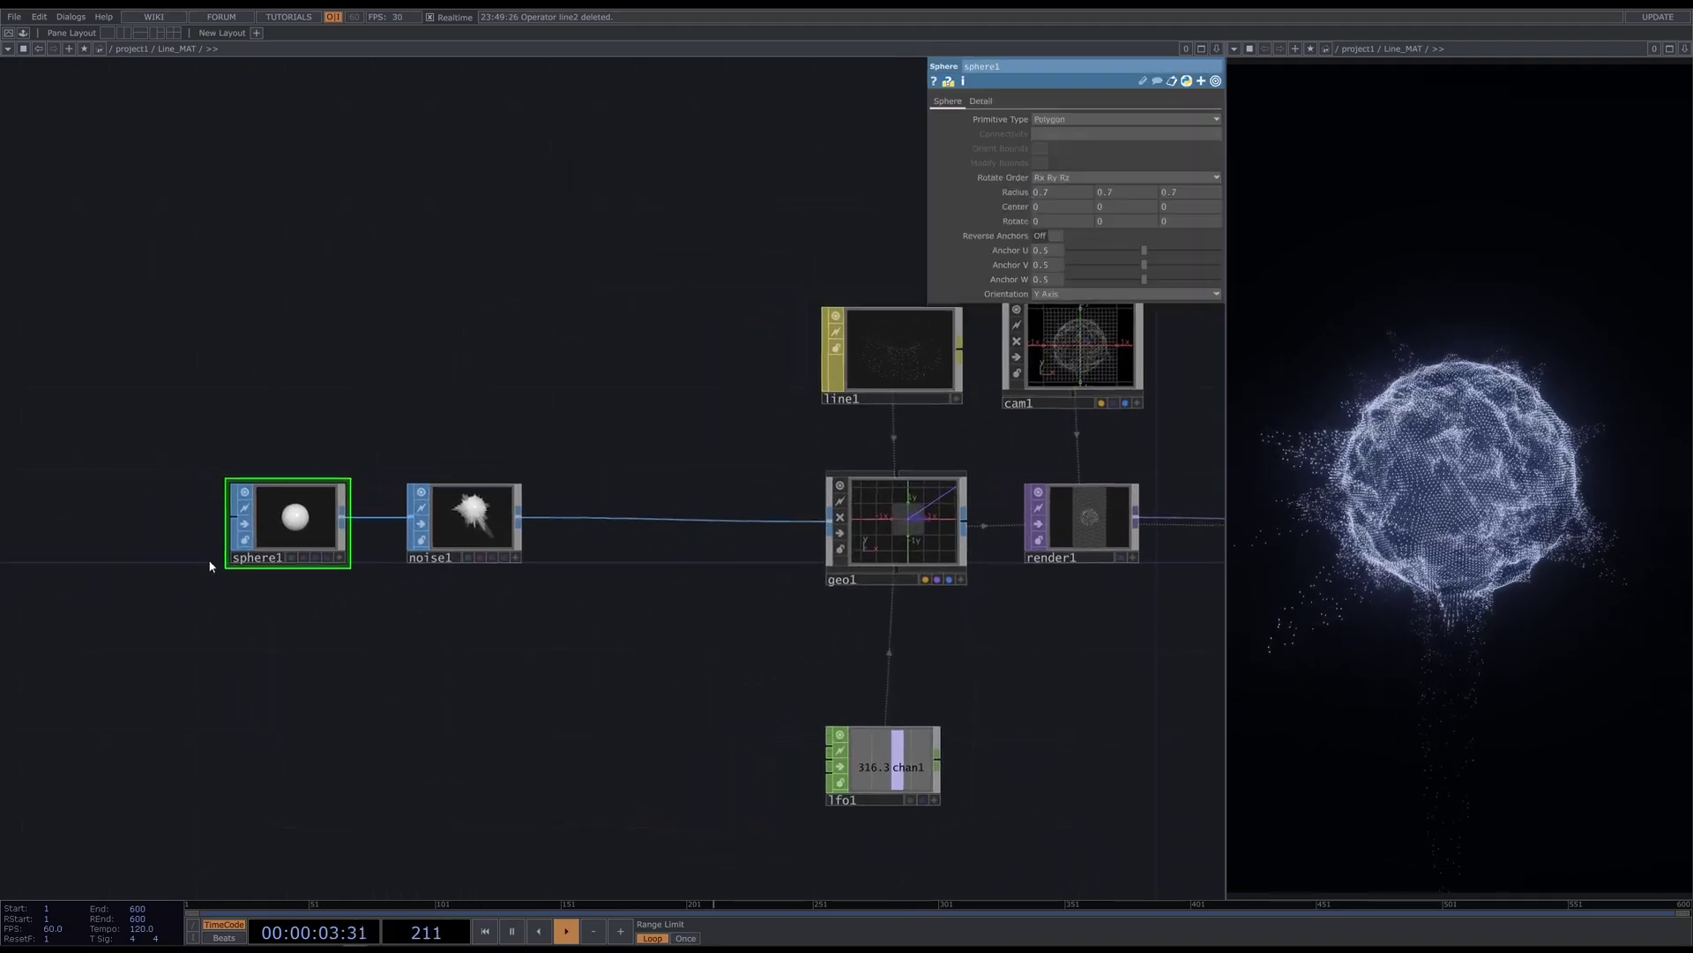
scroll(235, 559, "up", 4)
right_click(569, 472)
left_click(603, 511)
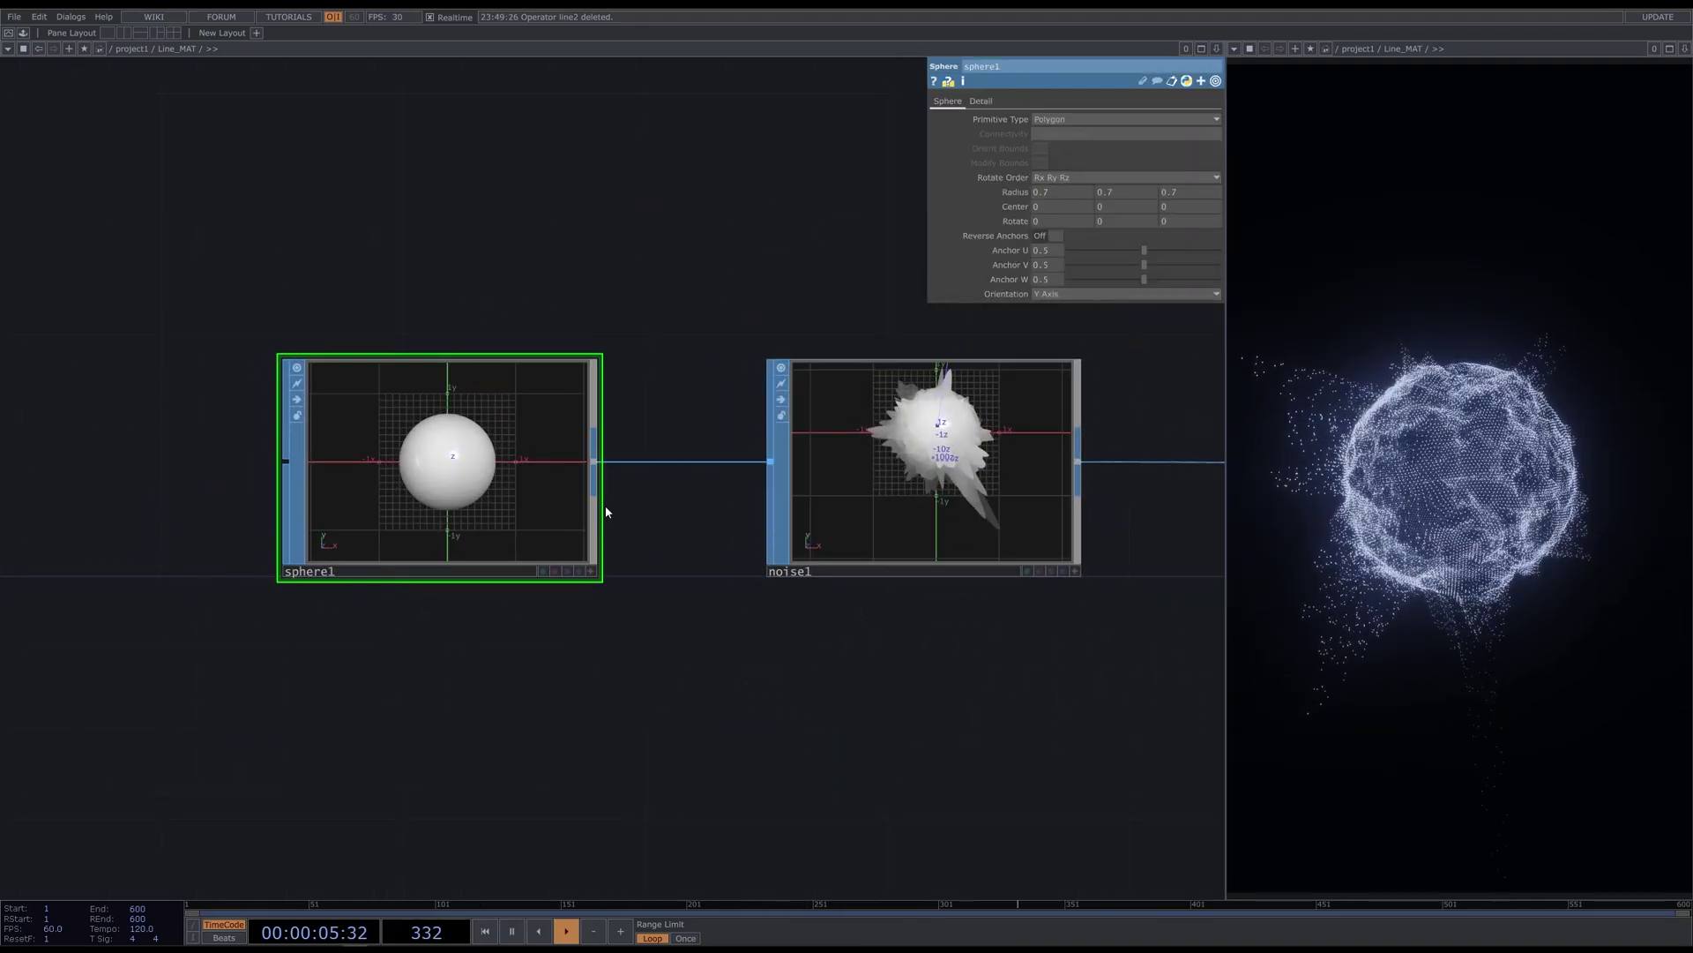
left_click(231, 146)
left_click(433, 95)
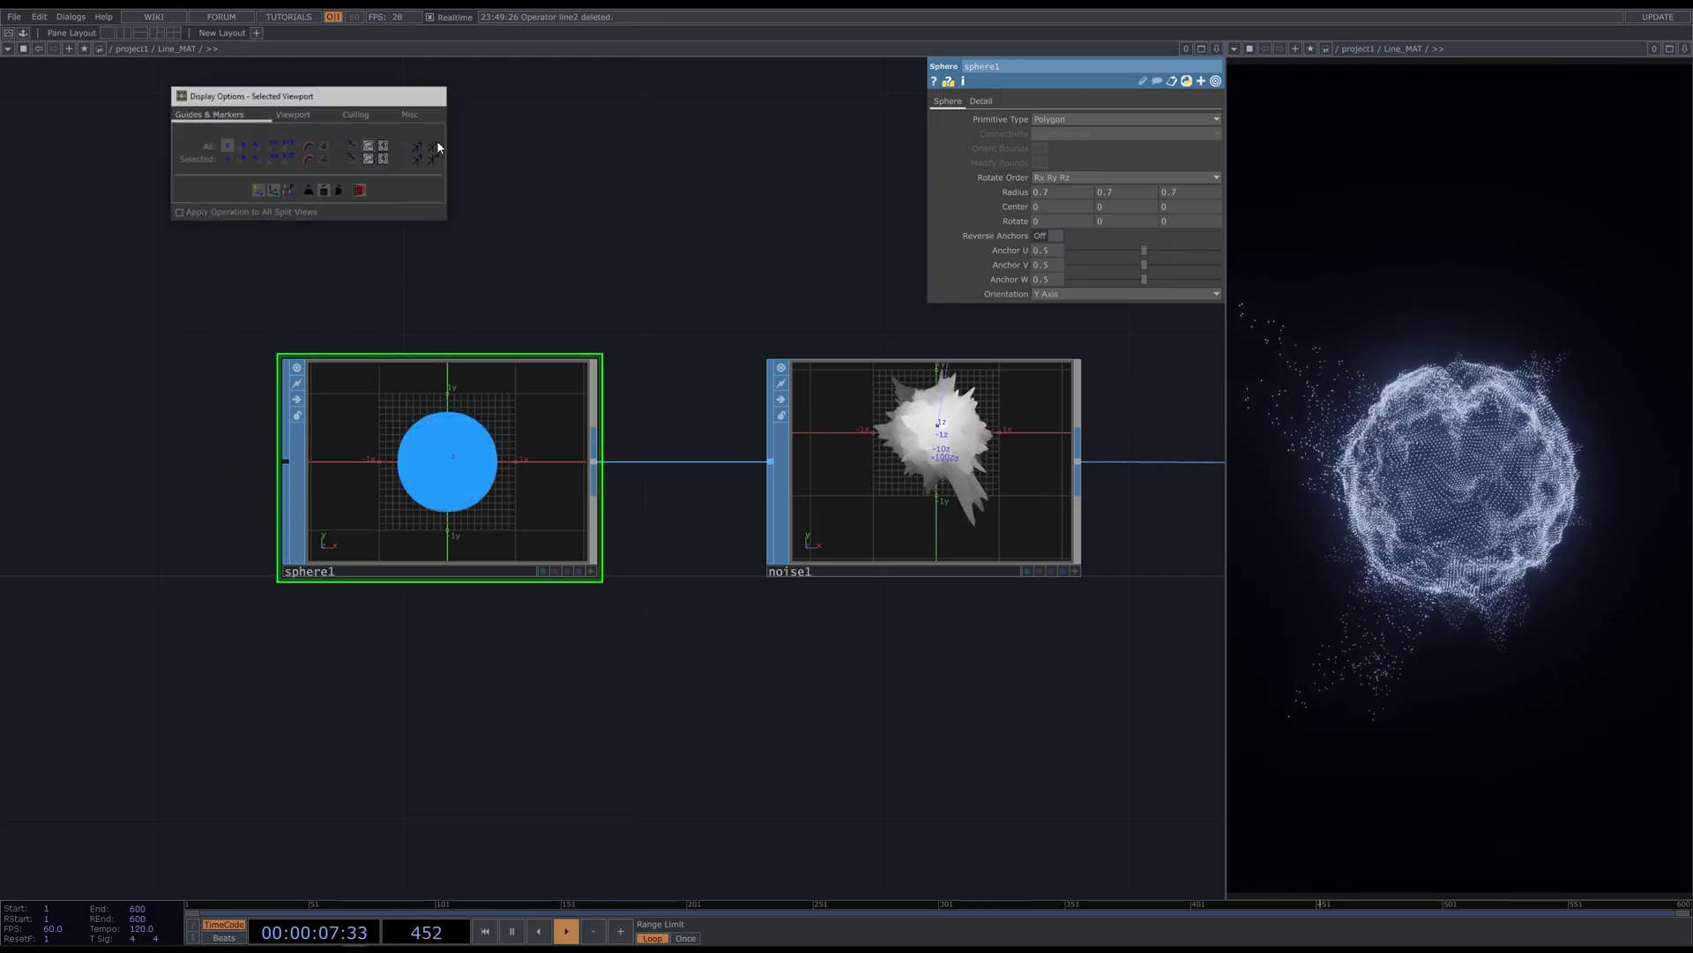
scroll(451, 454, "up", 6)
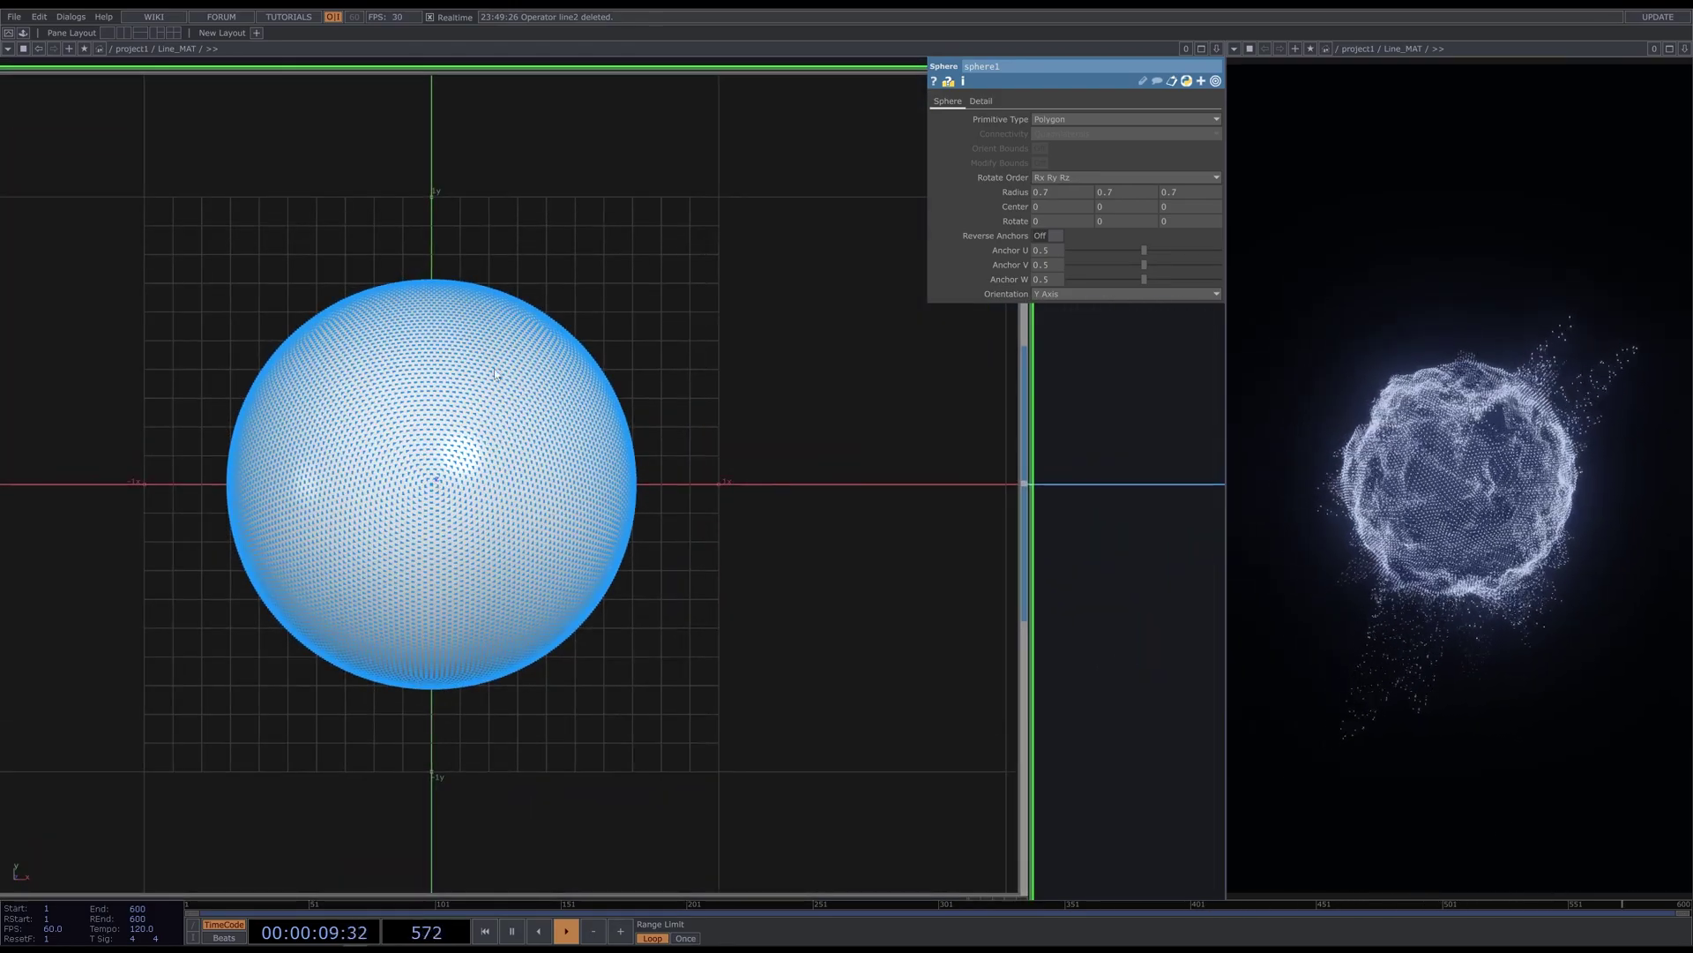
scroll(645, 393, "down", 1)
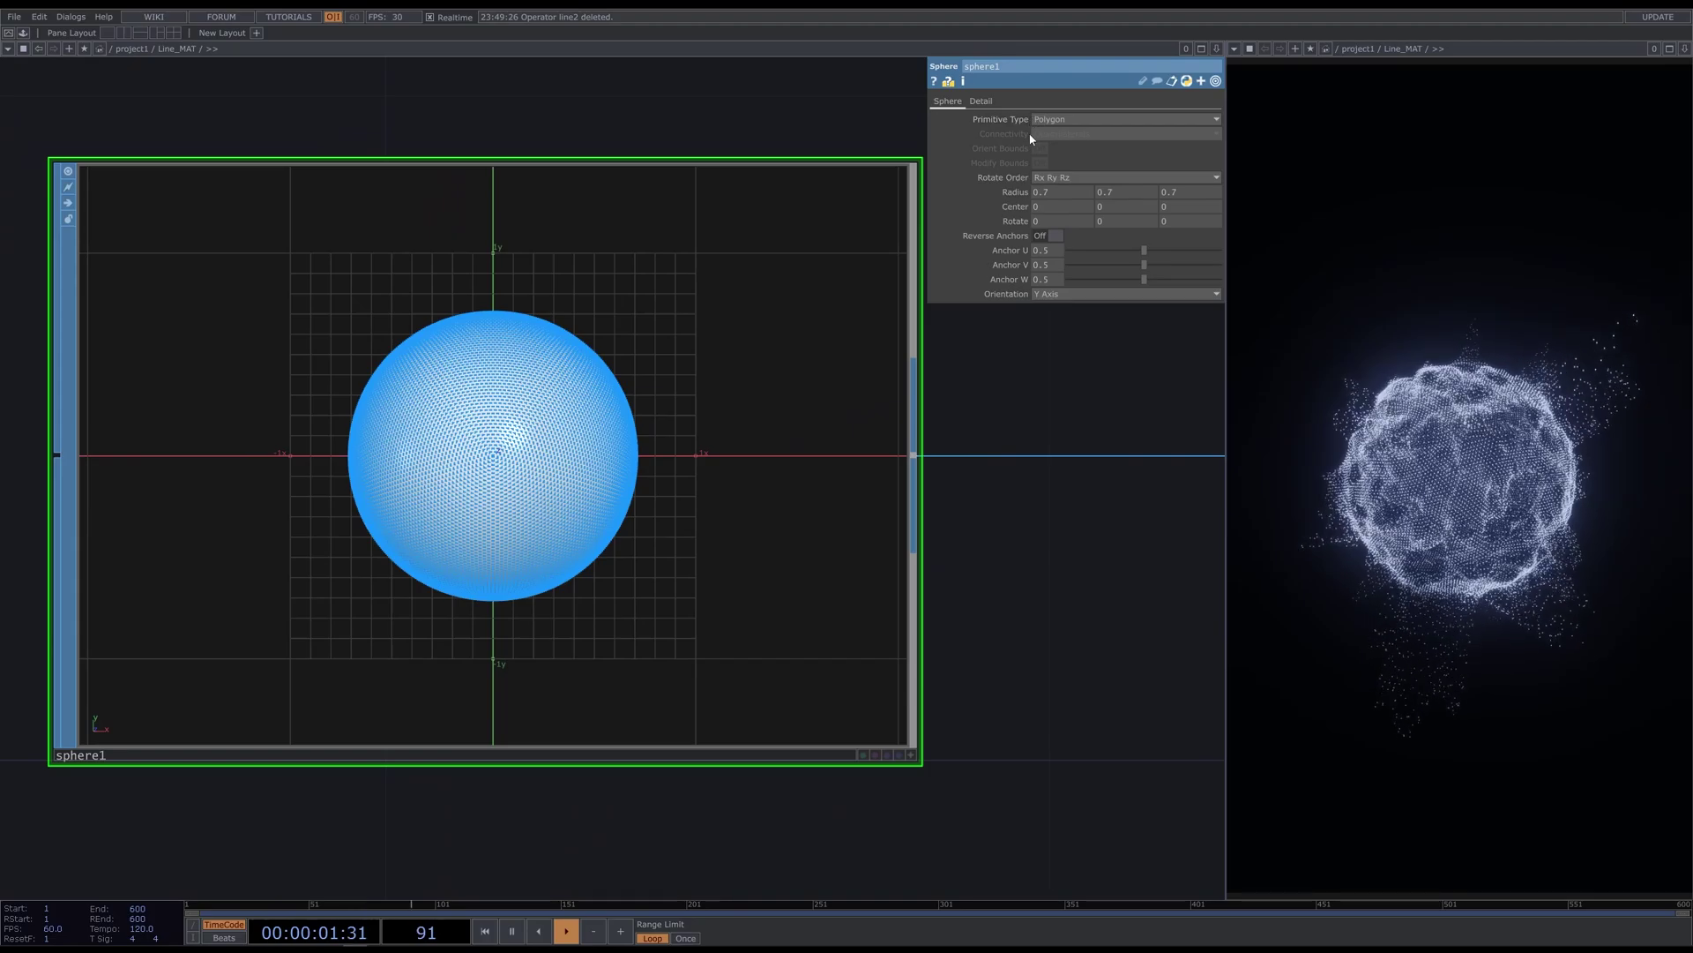
Set sphere1's Frequency to 45
left_click(981, 102)
left_click_drag(1214, 121, 1167, 127)
left_click(1061, 123)
type("45")
key("Return")
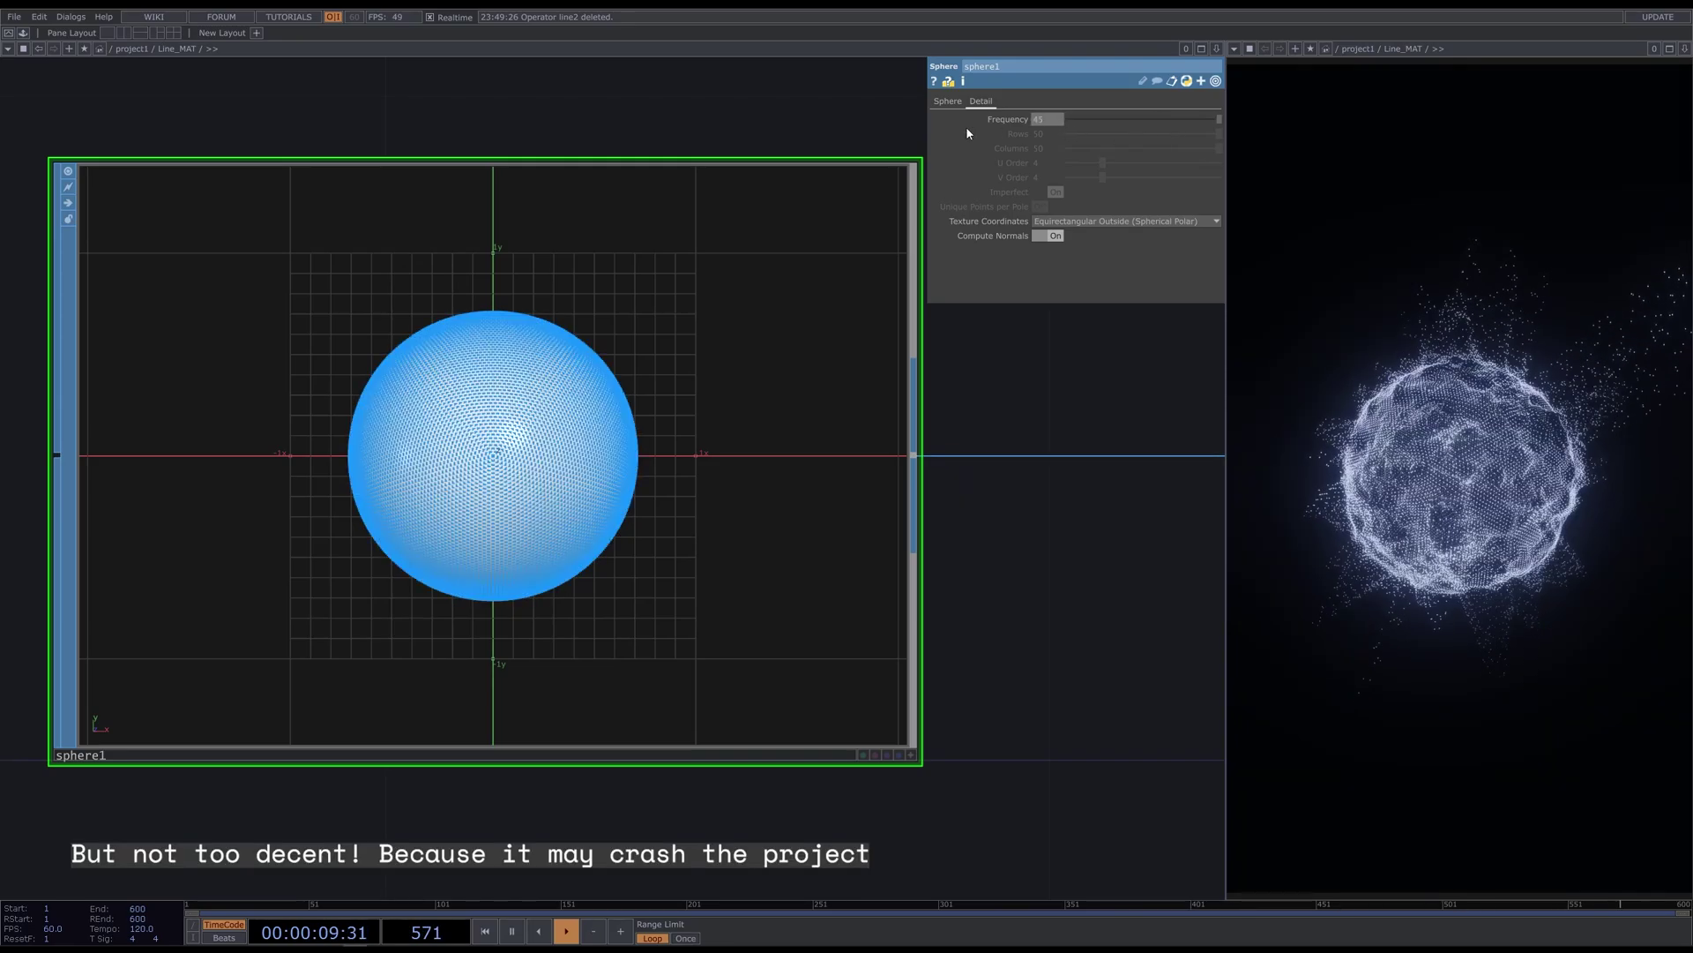
Examine noise1's noise settings and the animated translation in its transform parameters
scroll(441, 474, "down", 5)
left_click_drag(764, 714, 756, 714)
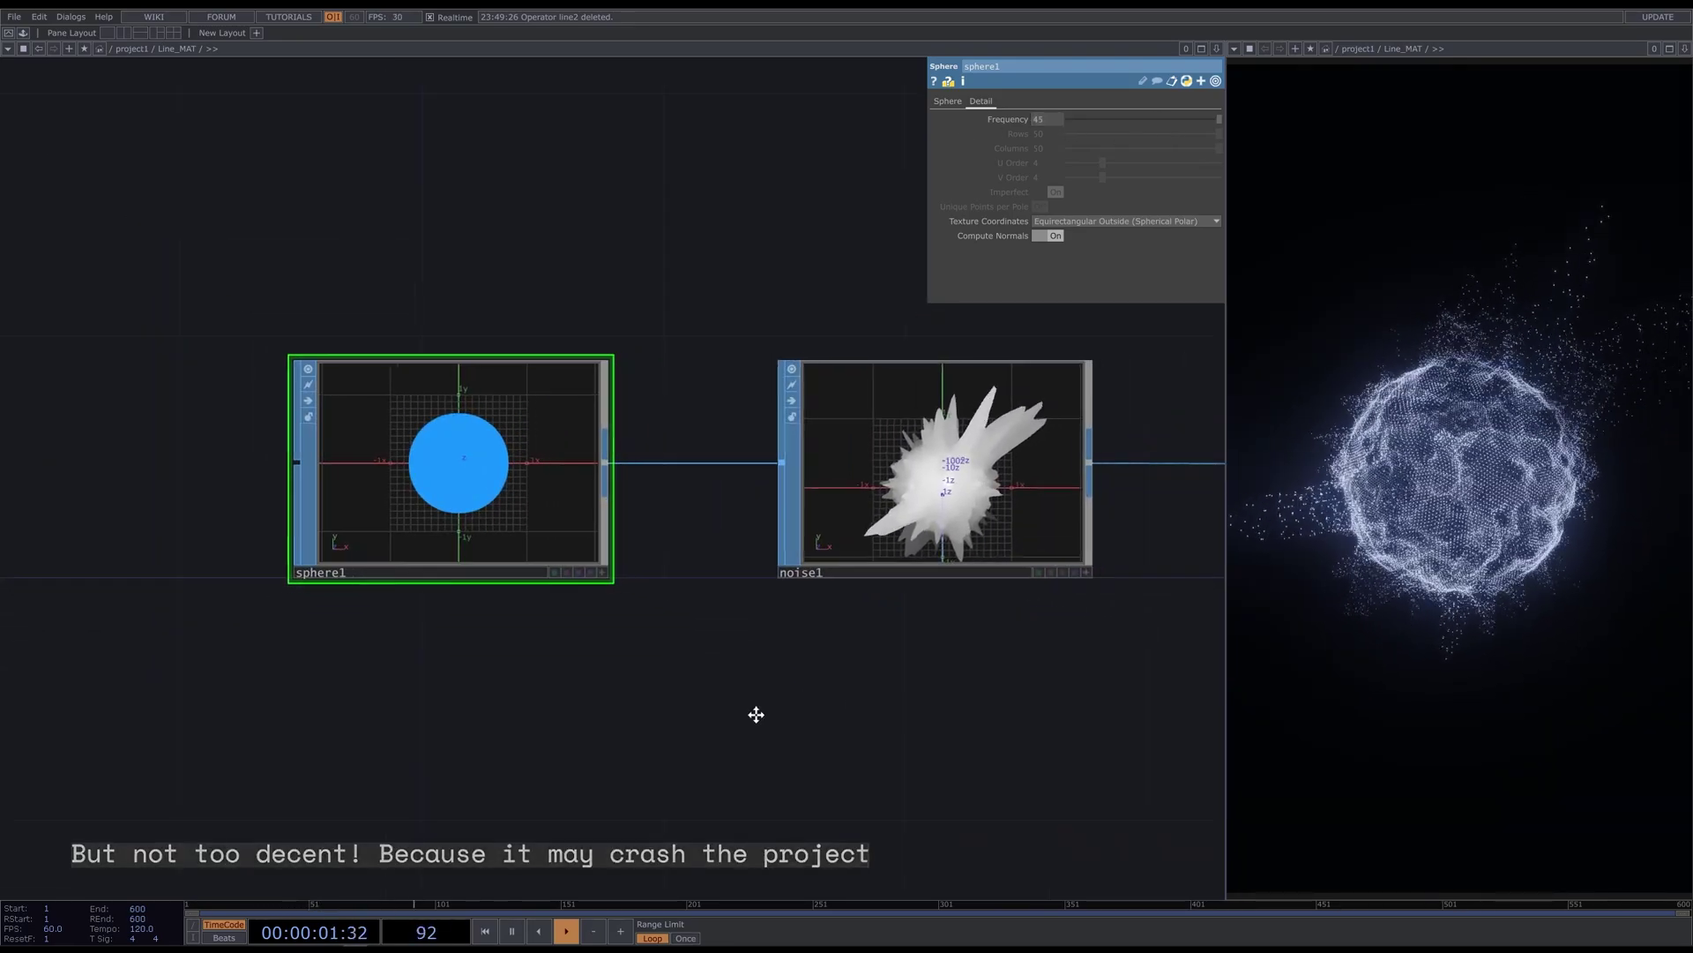
left_click(891, 495)
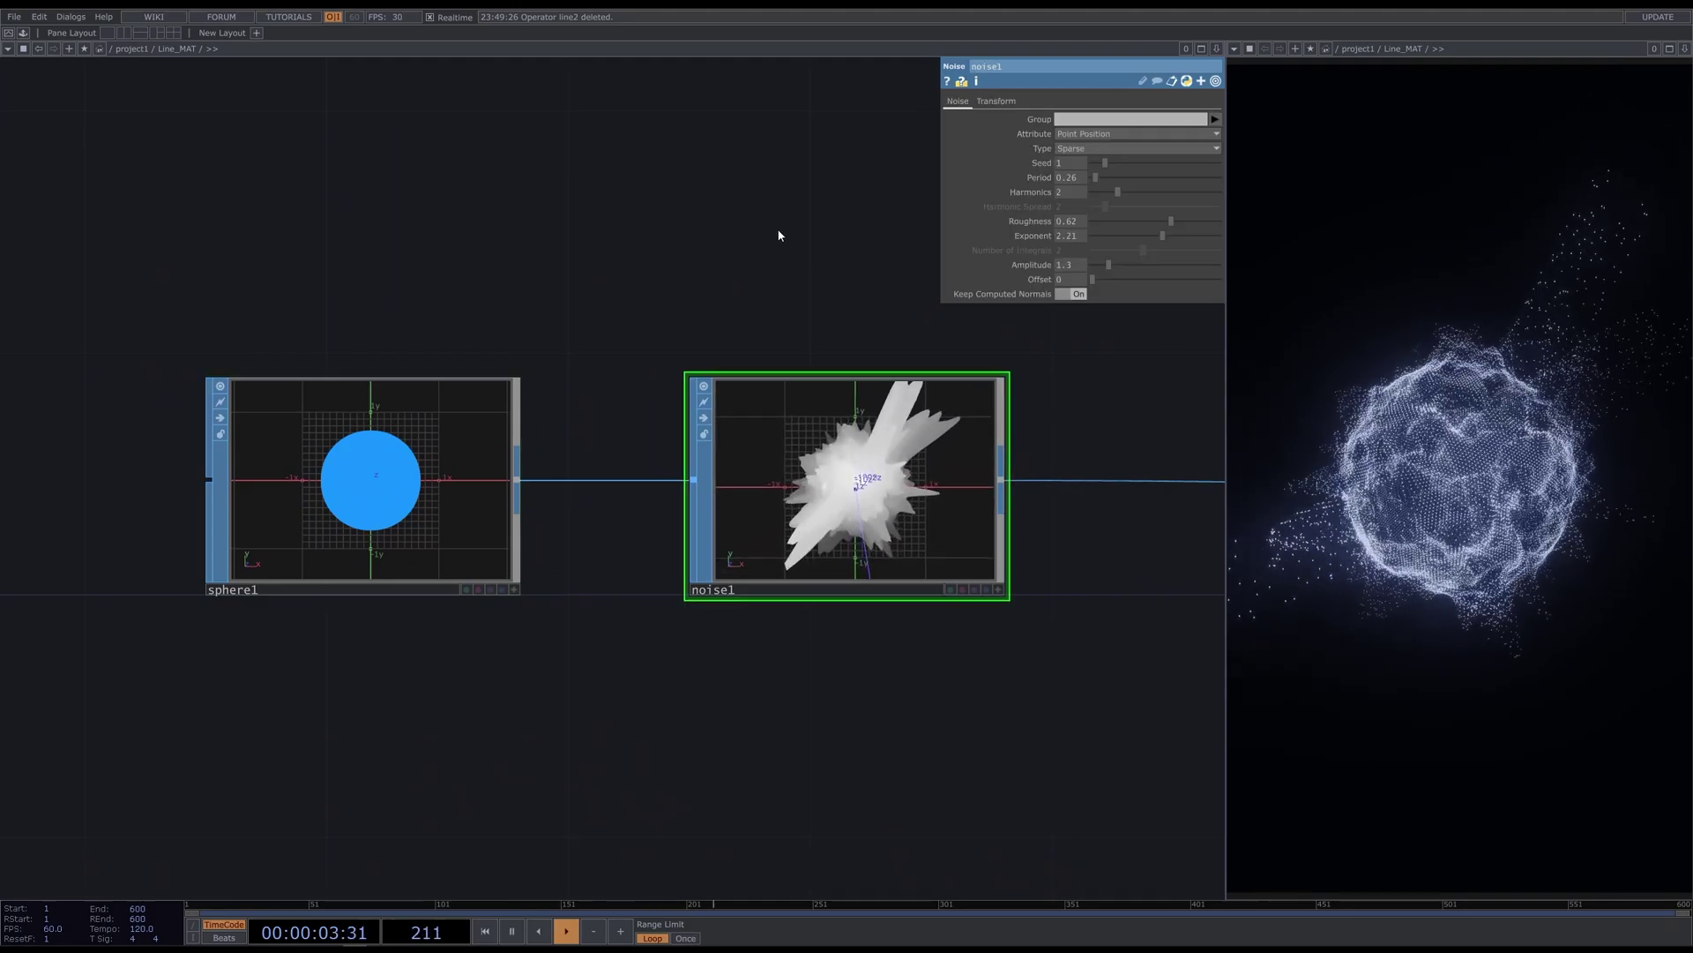
left_click(996, 100)
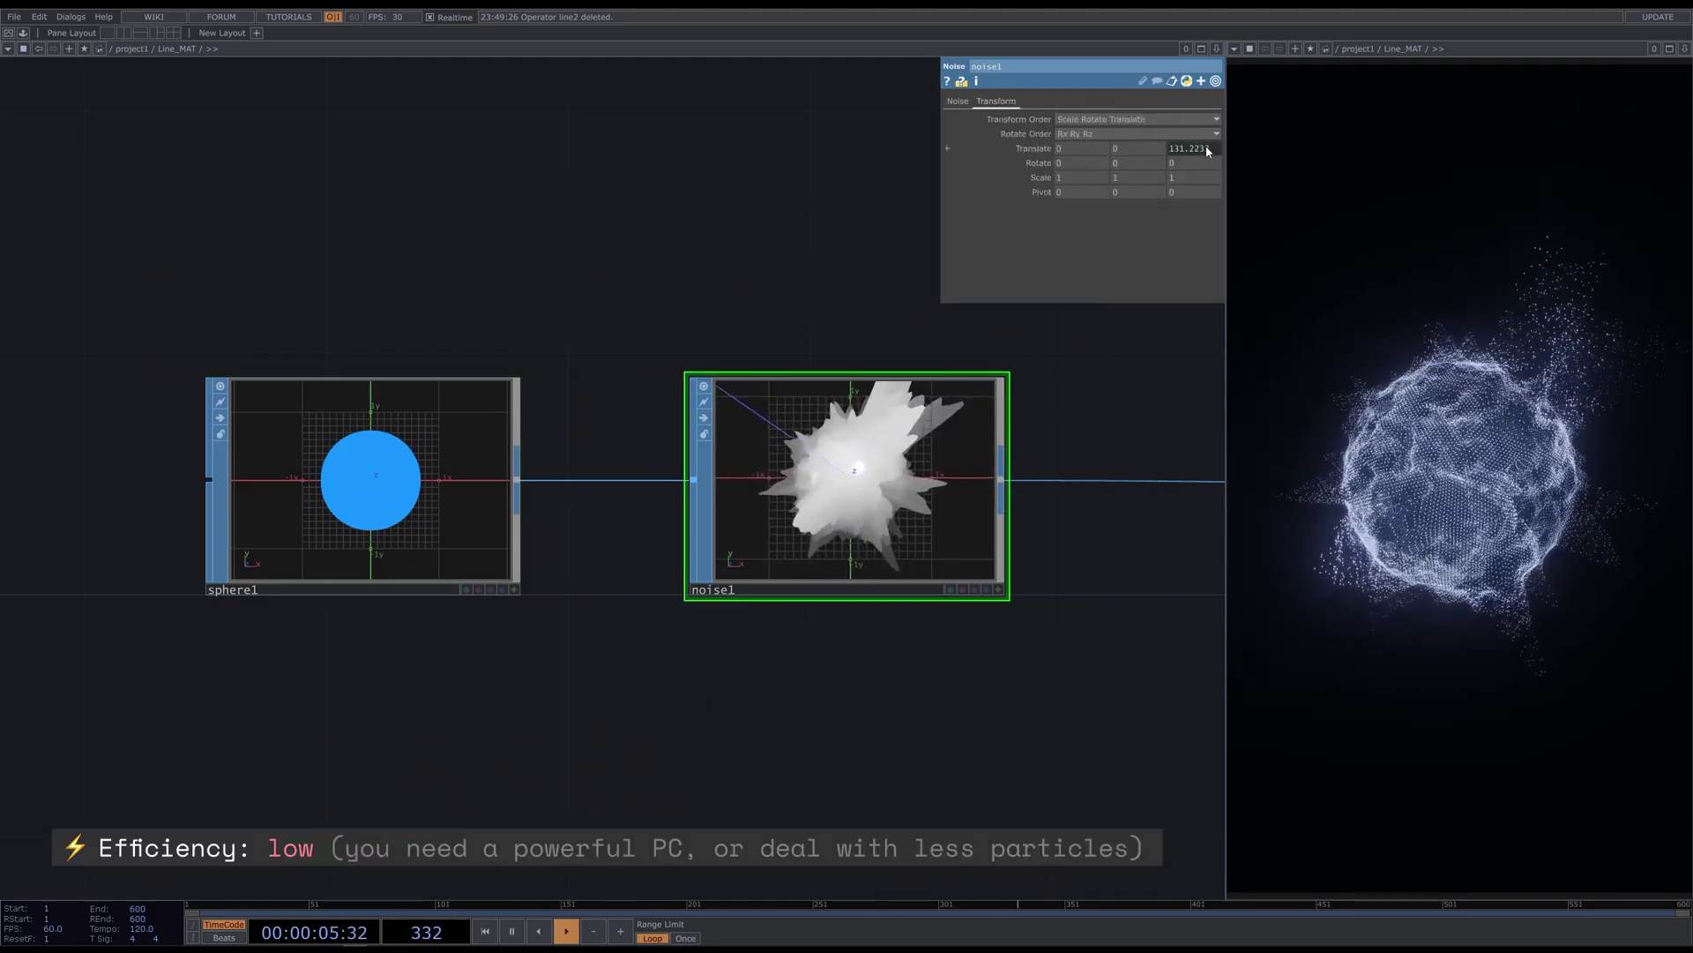
left_click(958, 100)
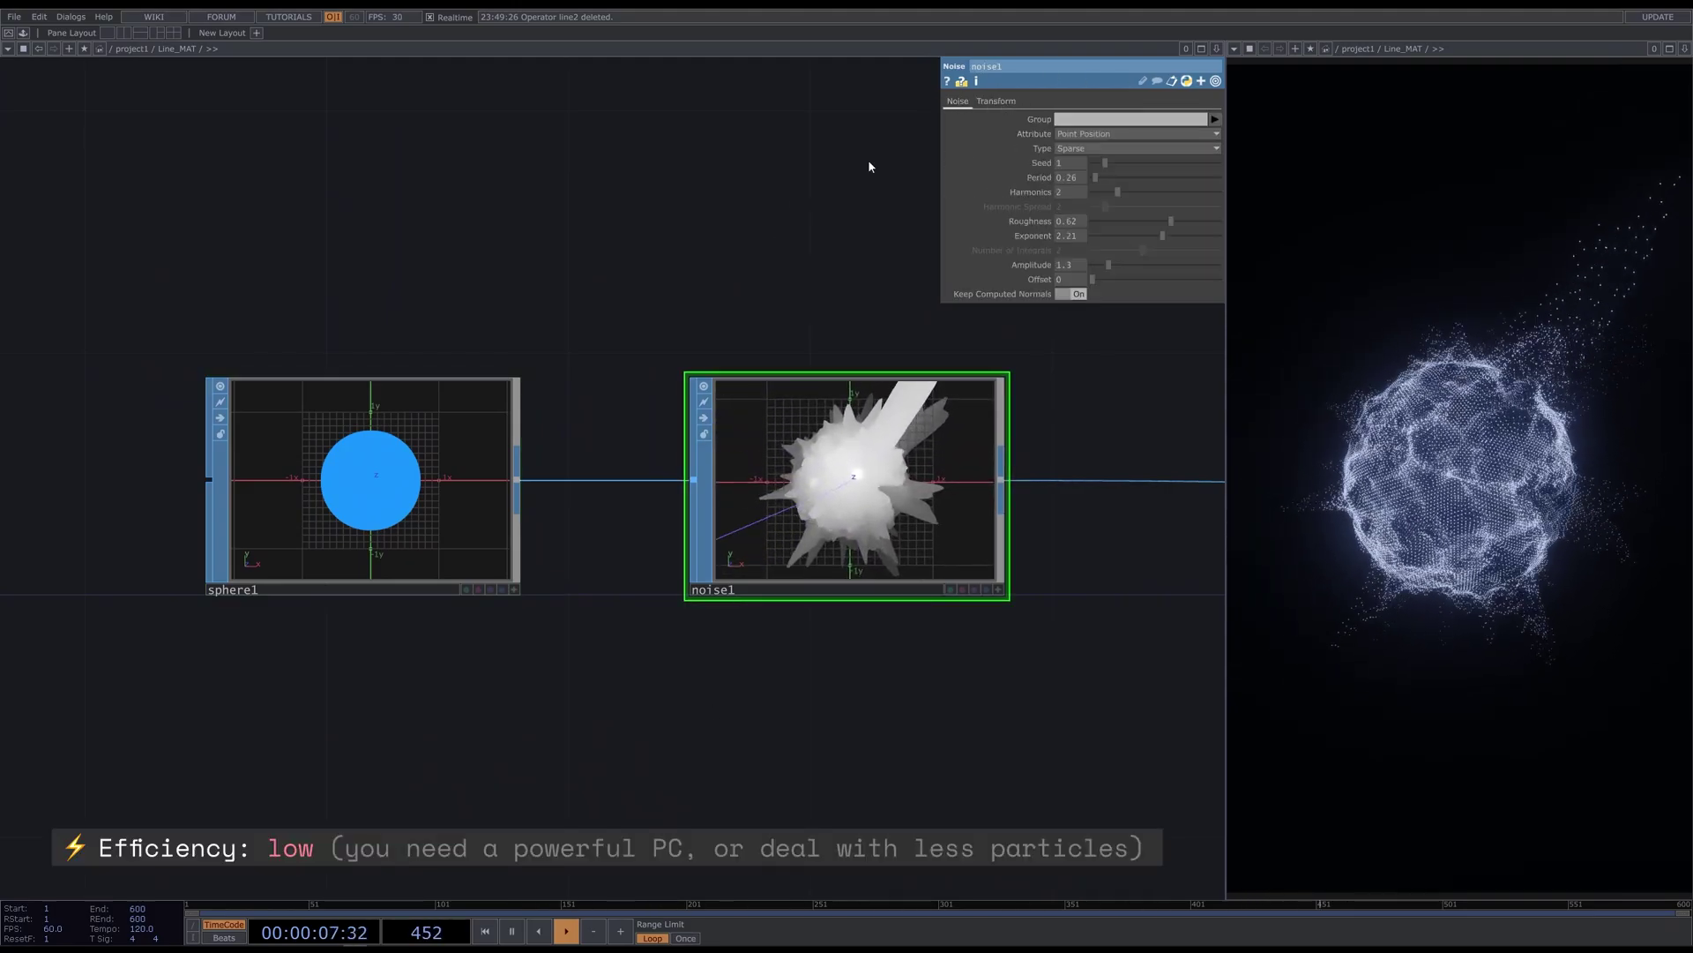
Inspect geo1's rotation expressions and the settings of the lfo1 node that drives them
scroll(567, 298, "down", 4)
left_click_drag(847, 547, 335, 650)
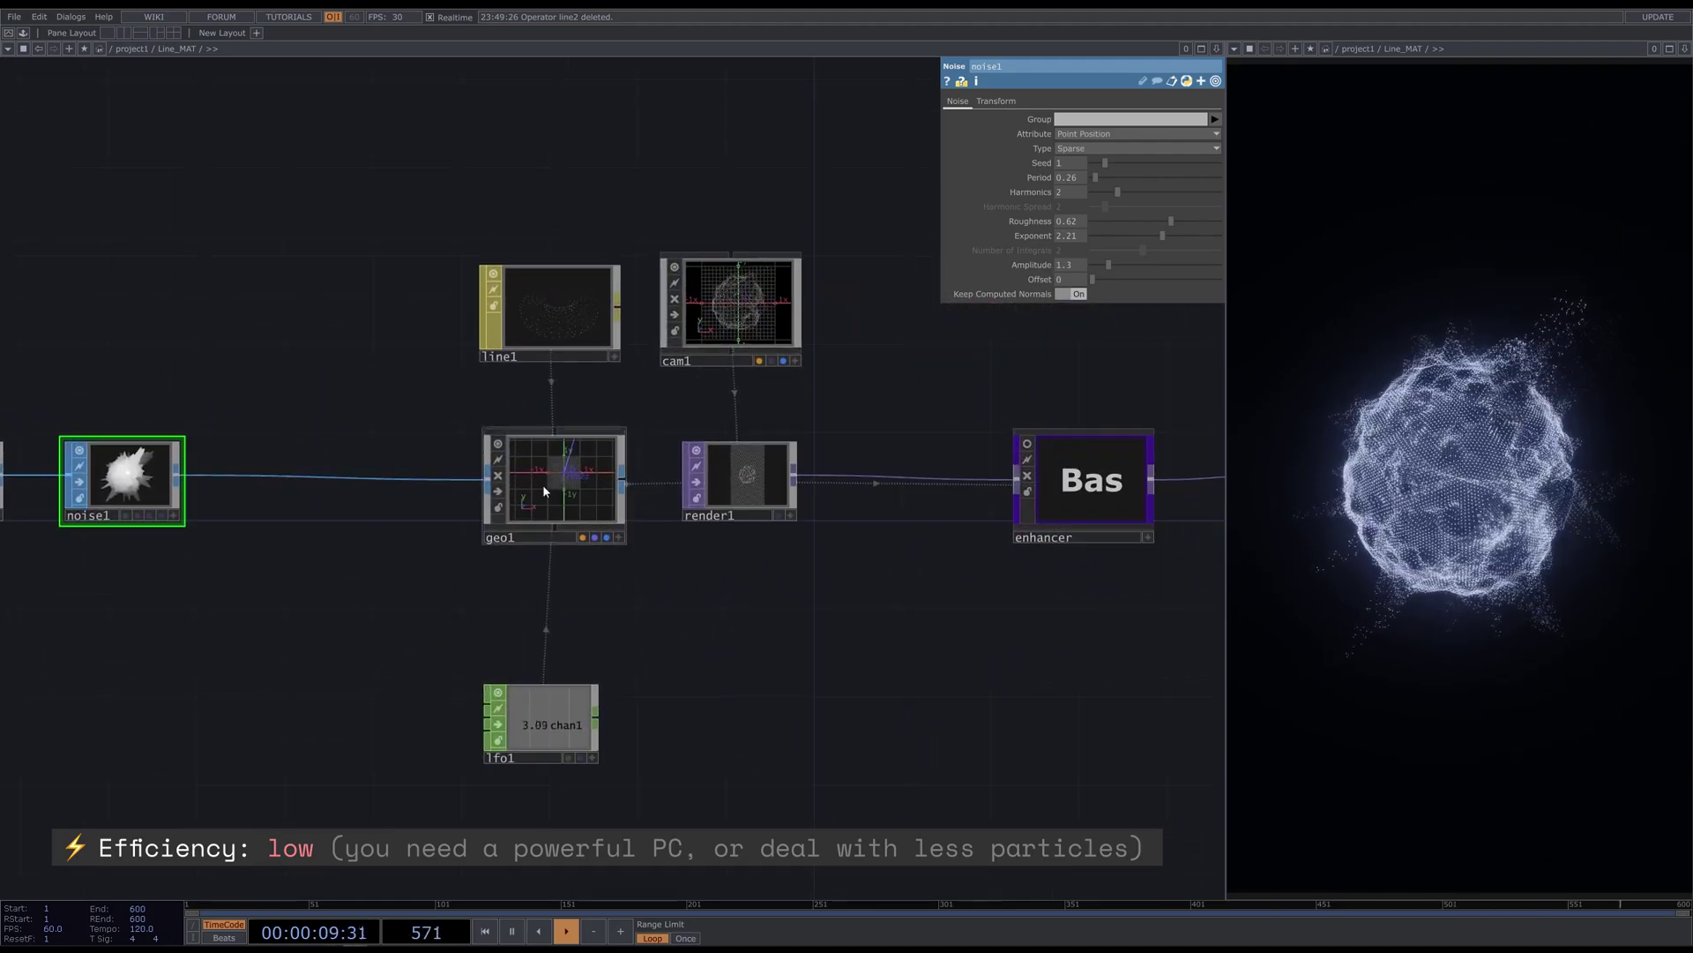
left_click(545, 491)
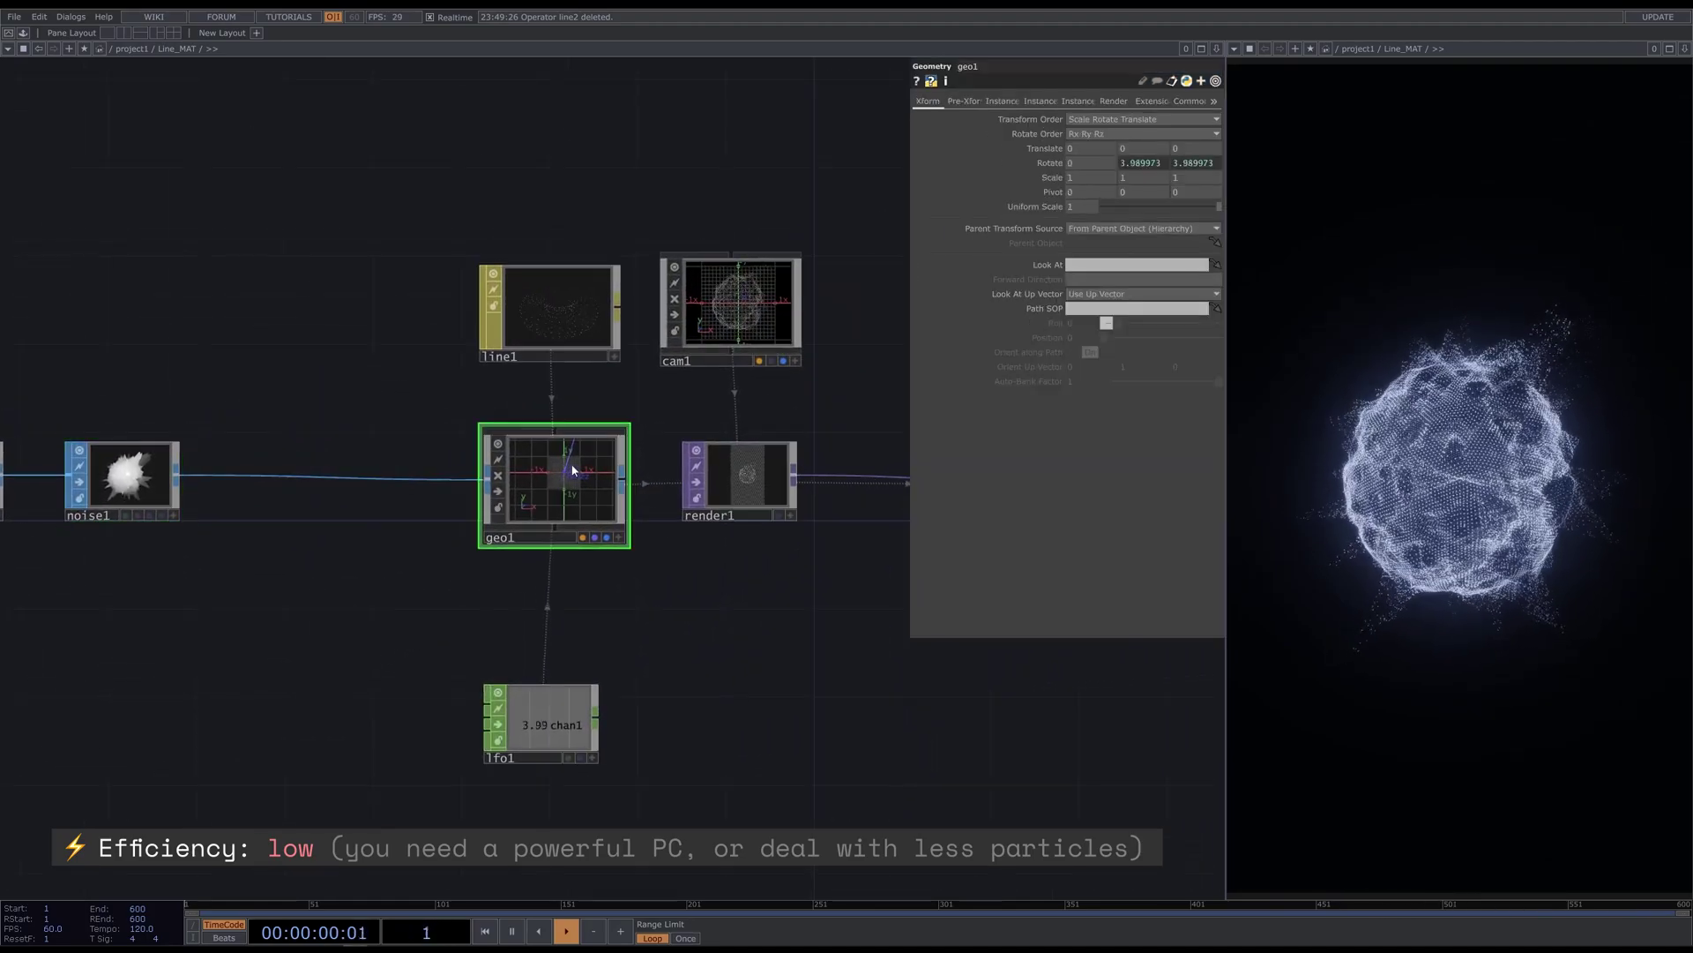
left_click(1159, 167)
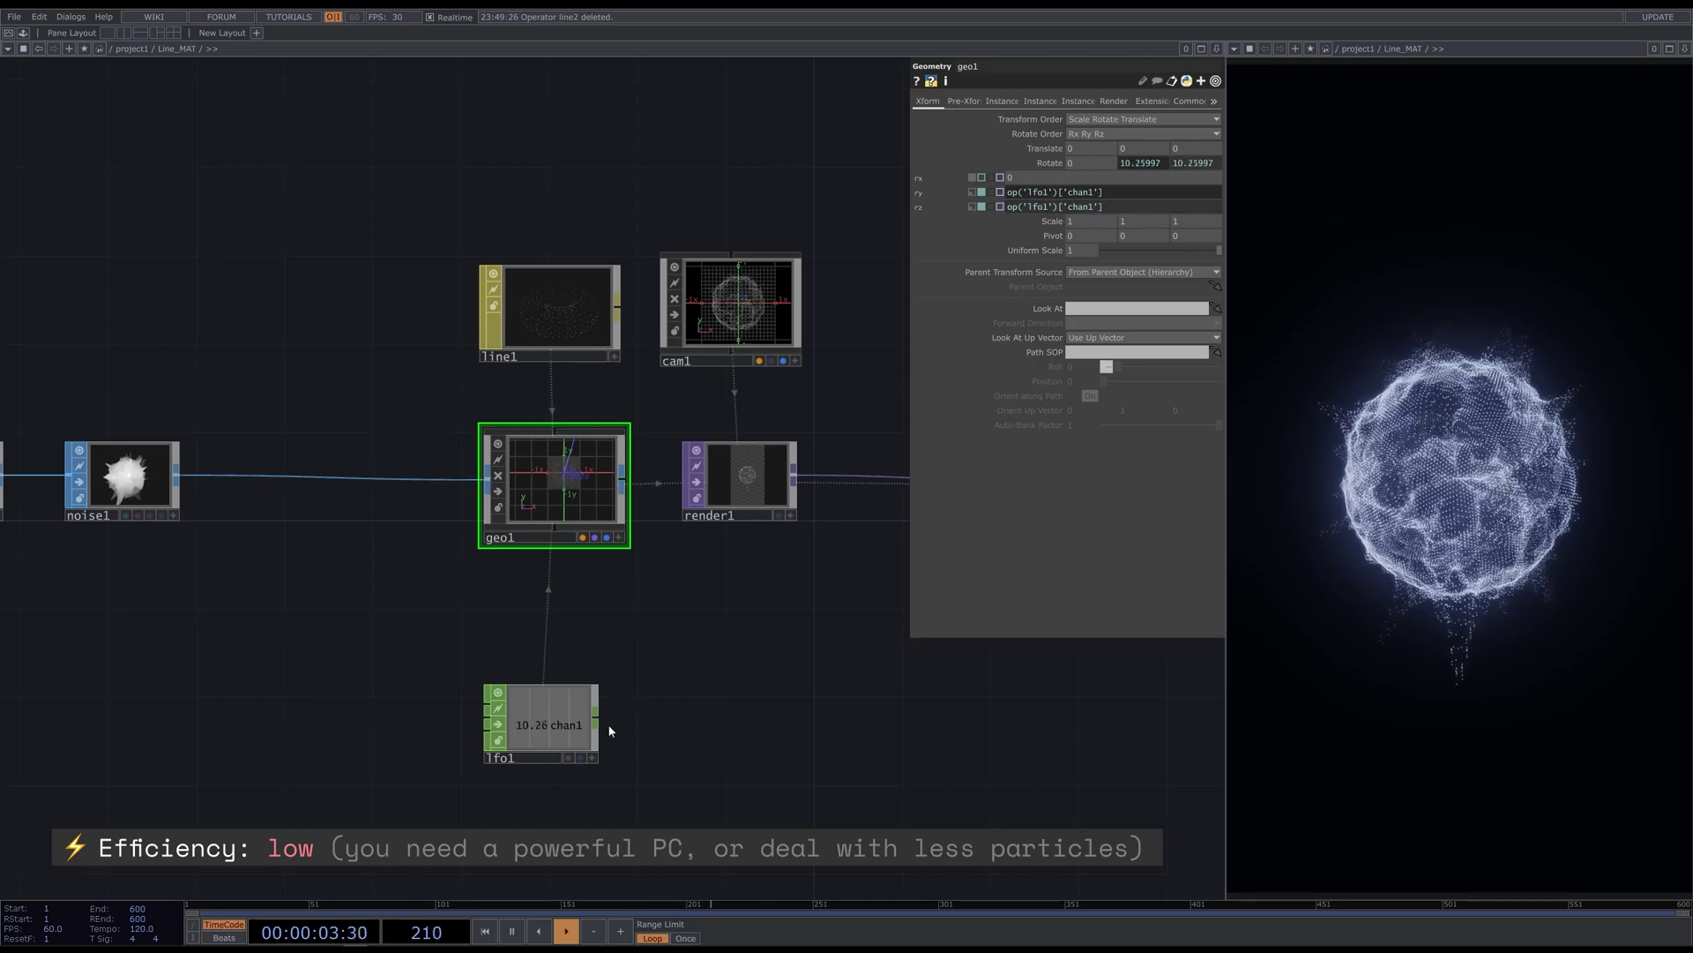
left_click(555, 730)
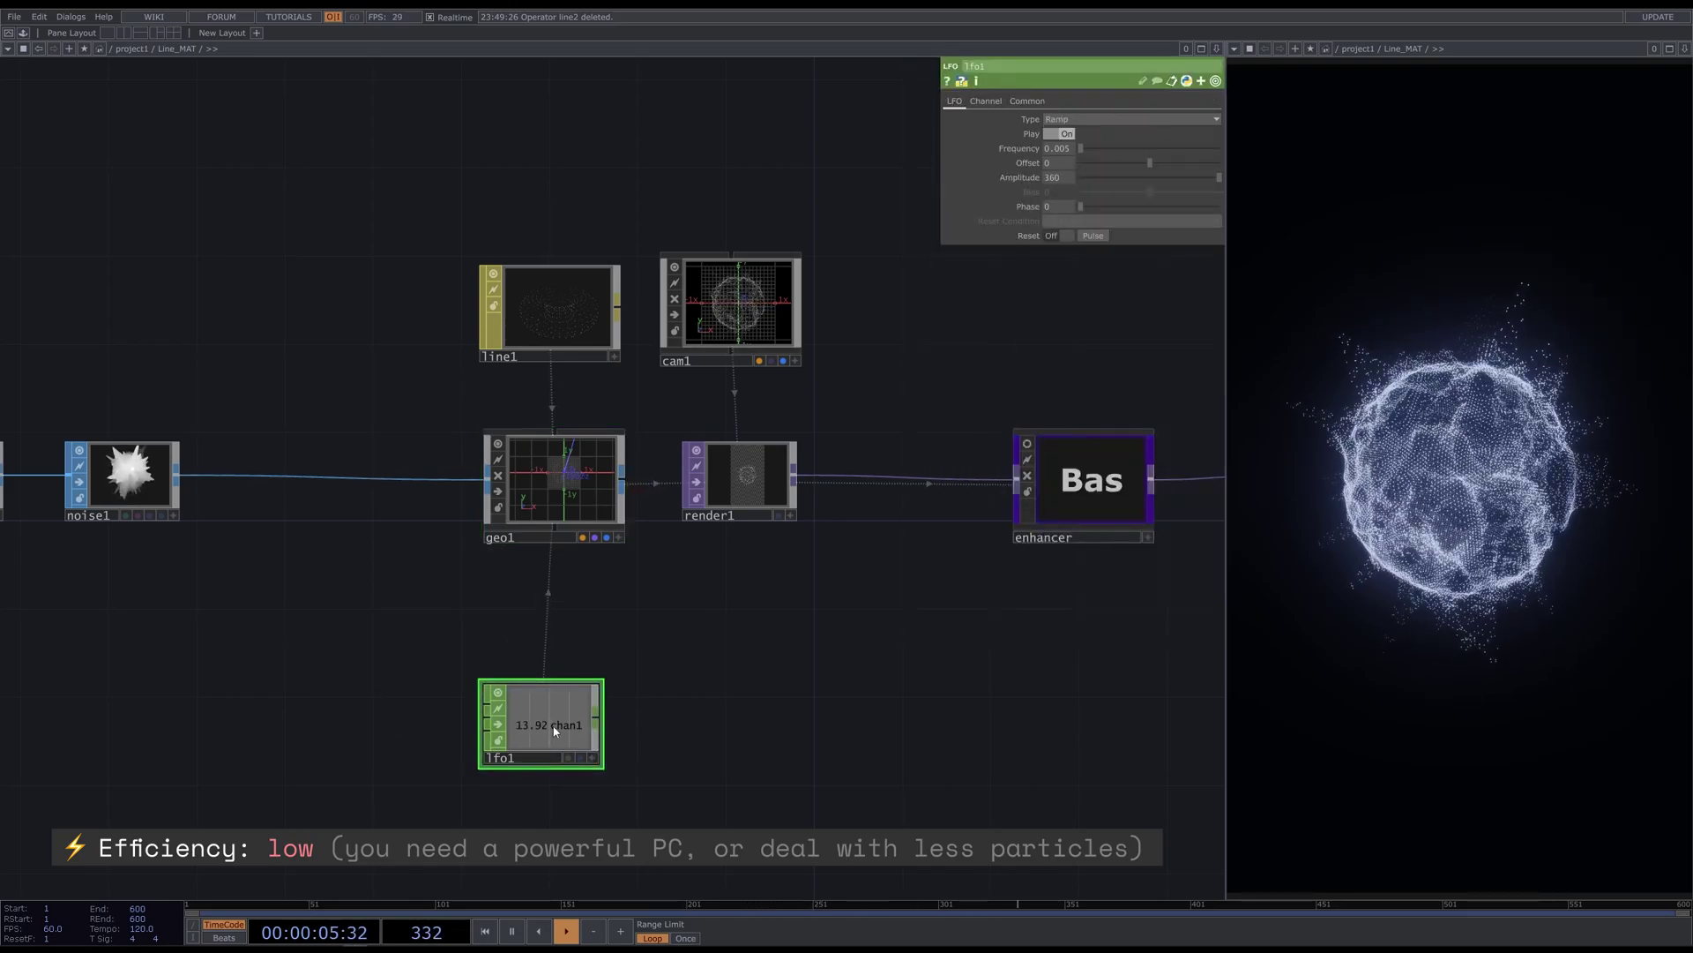
Review line1's setup, line and point parameters and cam1's transform parameters
left_click(582, 309)
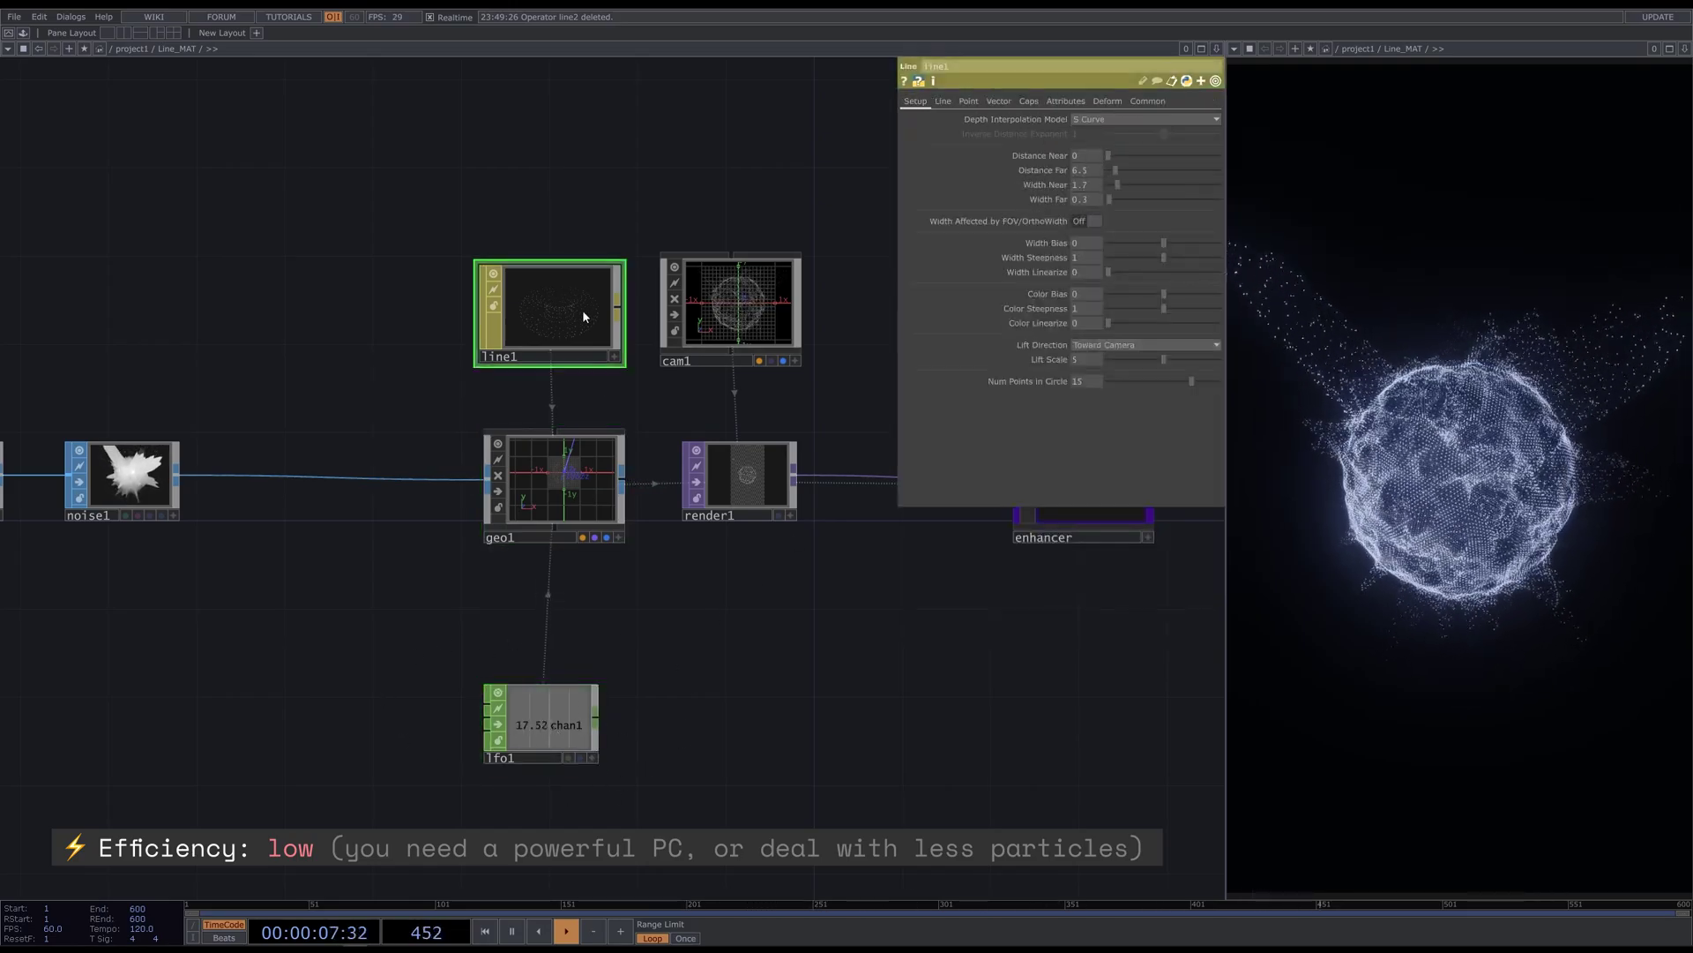
left_click(941, 102)
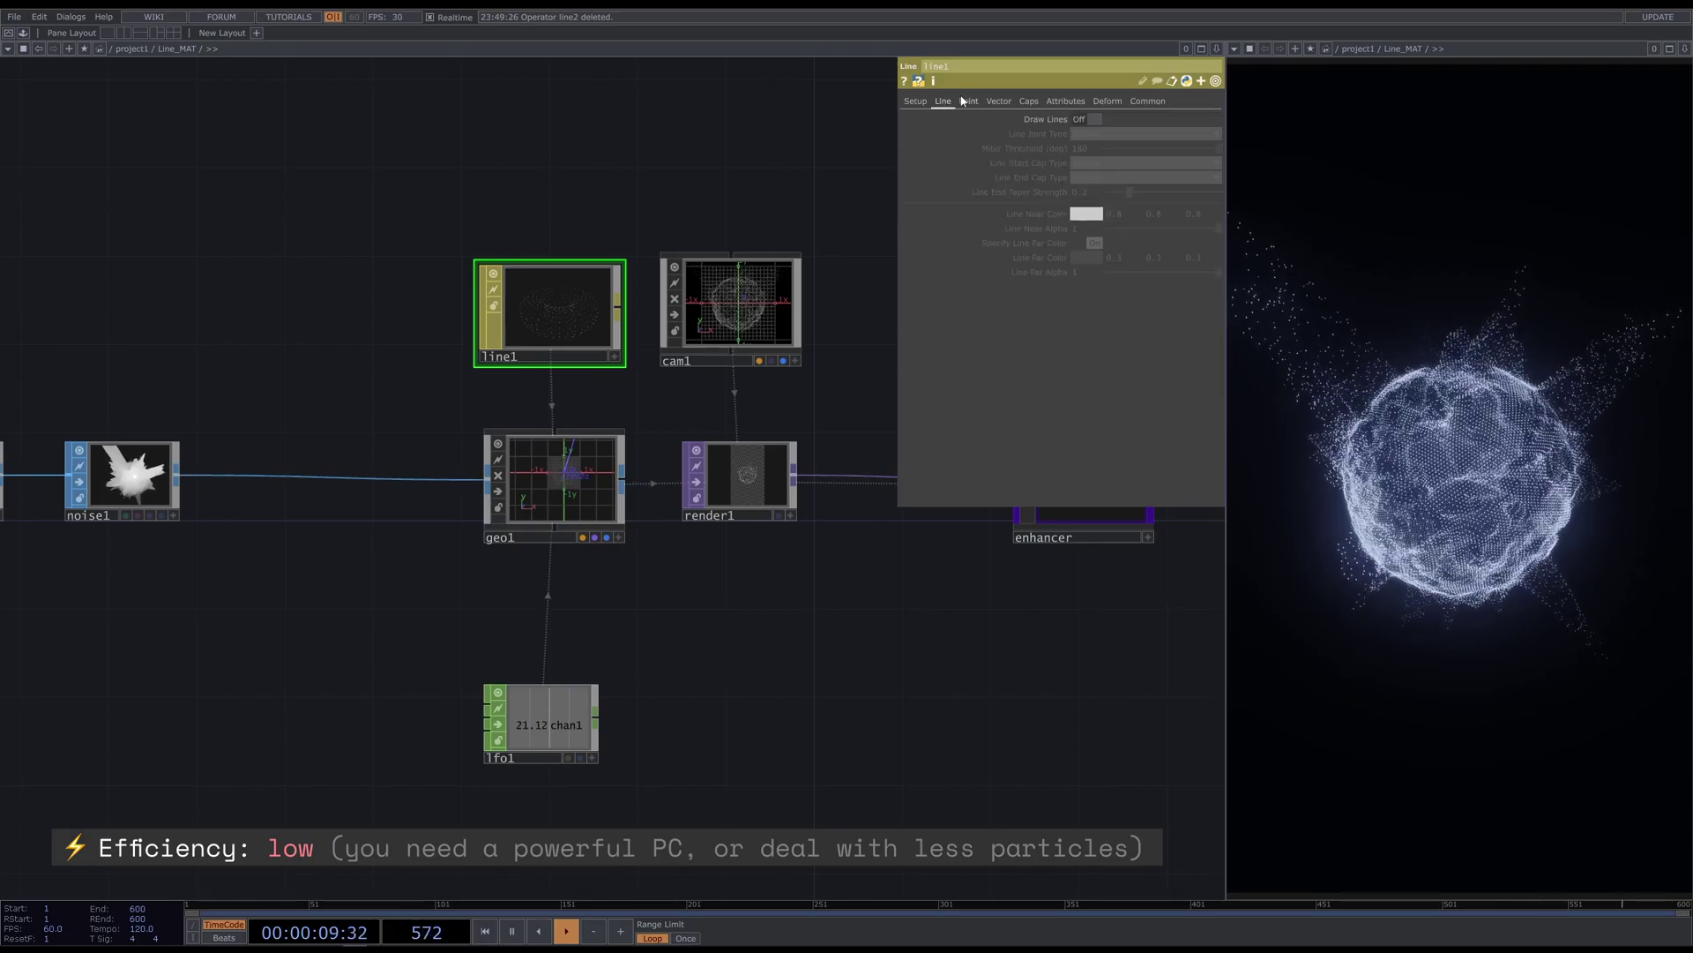
left_click(966, 102)
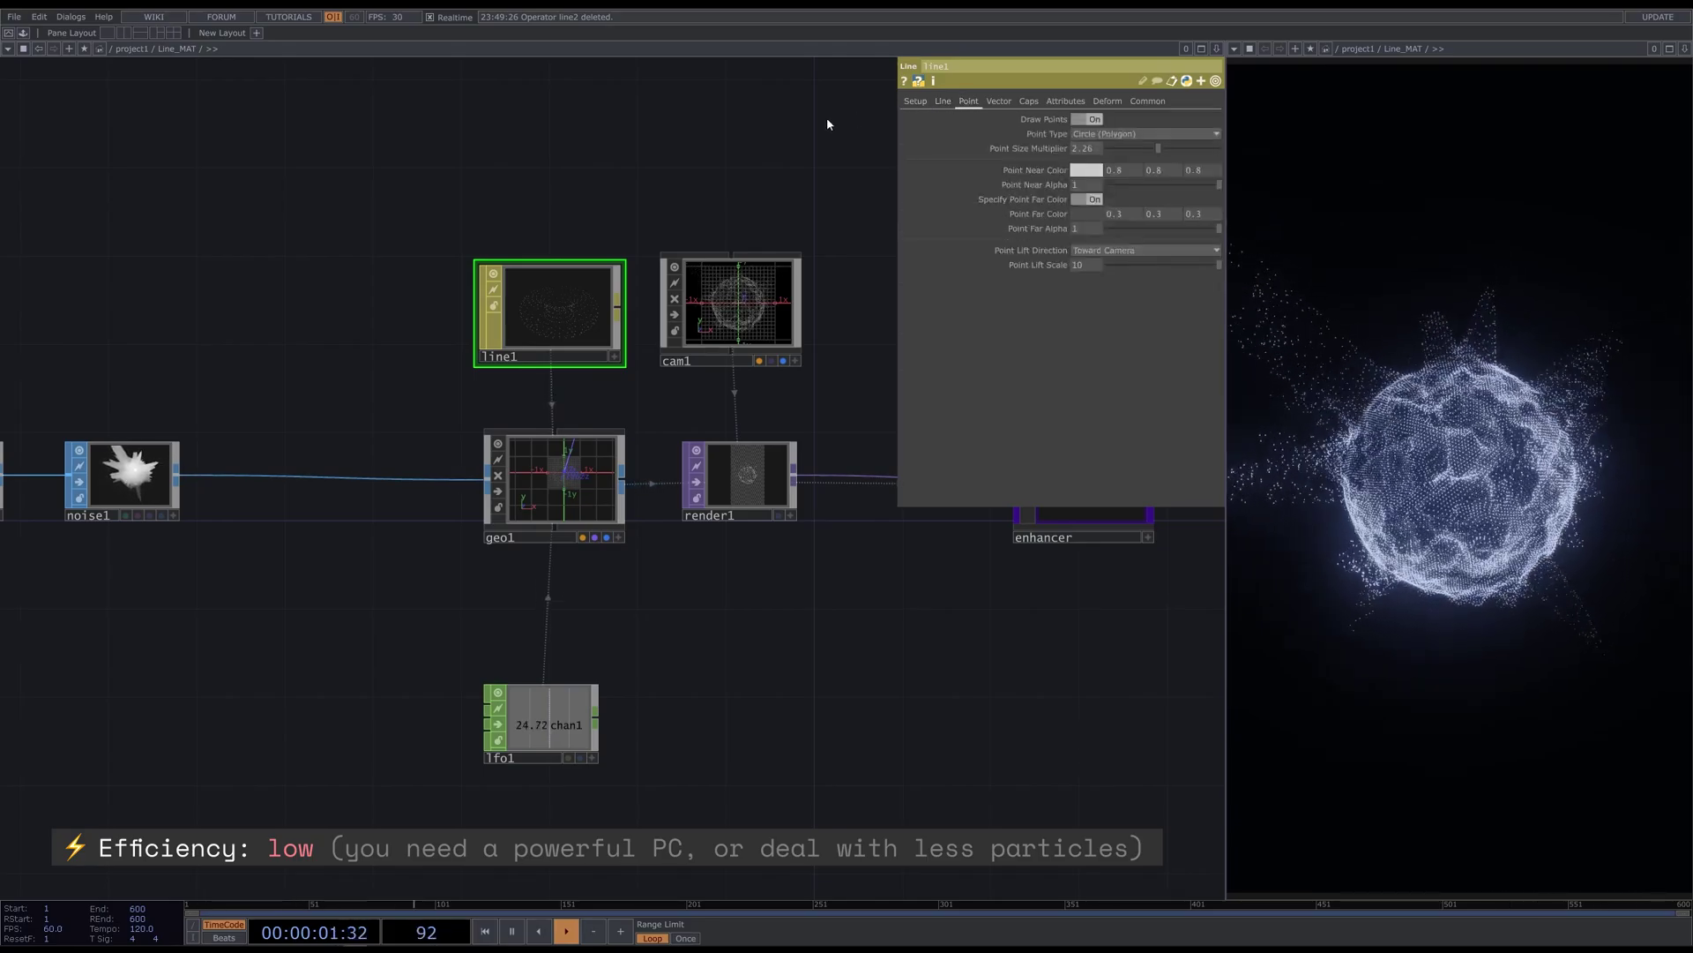
left_click(746, 269)
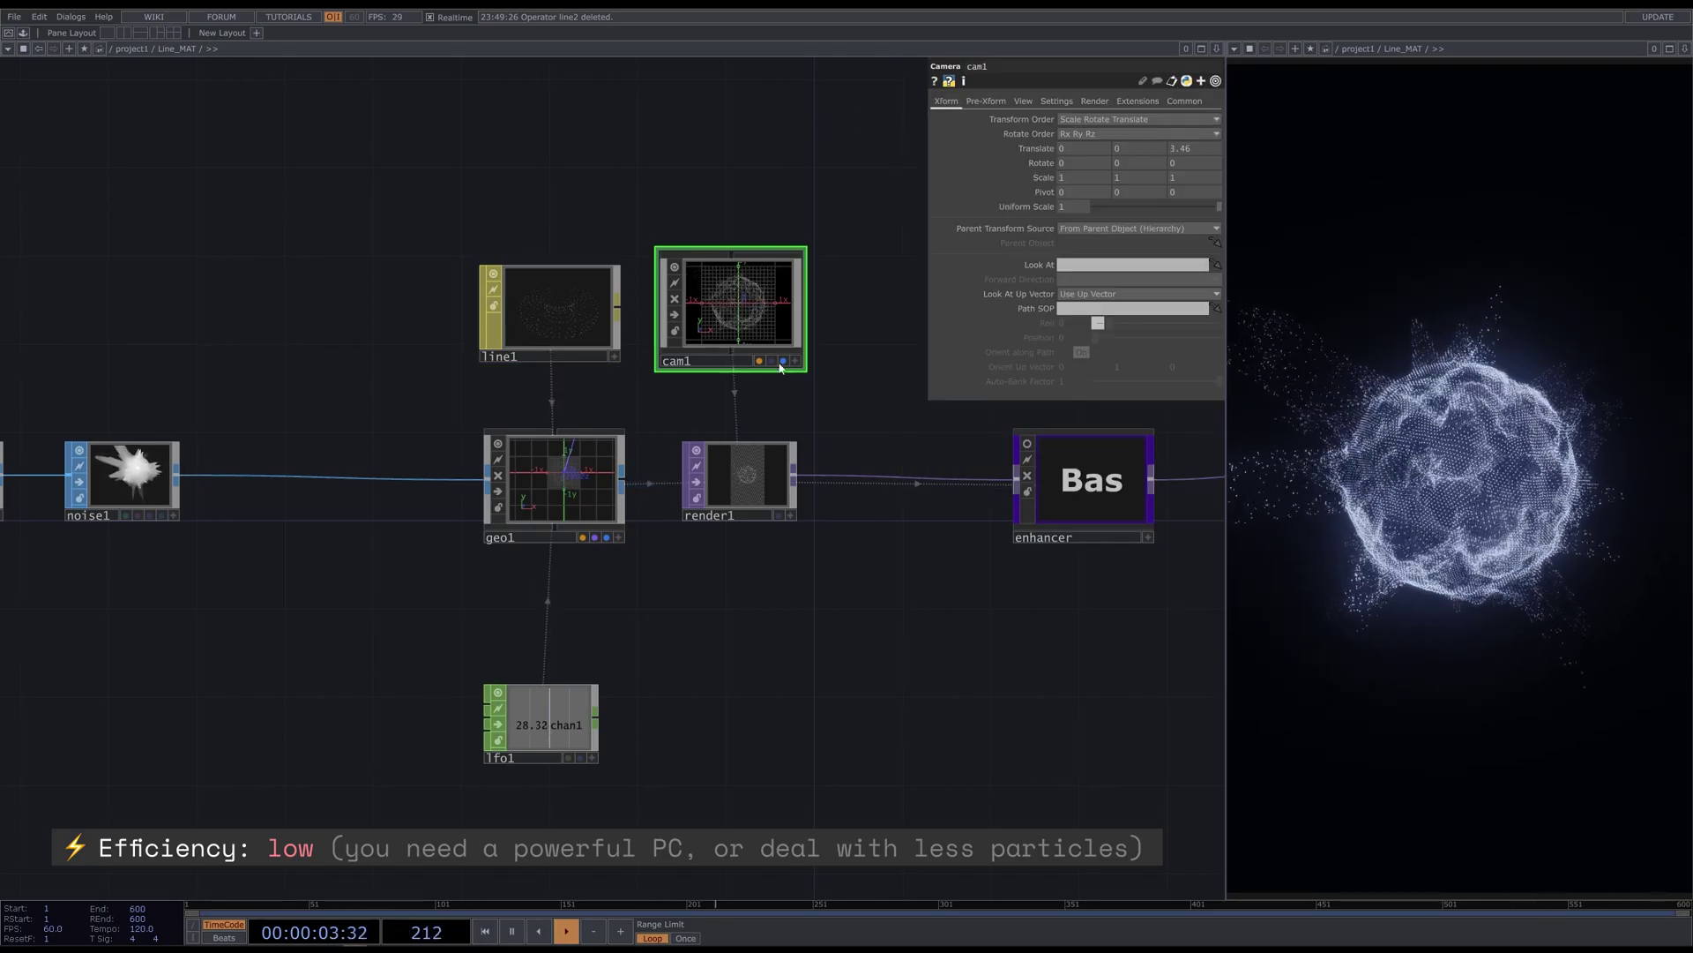
Connect render1's output directly to out1, bypassing the enhancer
left_click_drag(1010, 635, 776, 631)
scroll(736, 646, "down", 4)
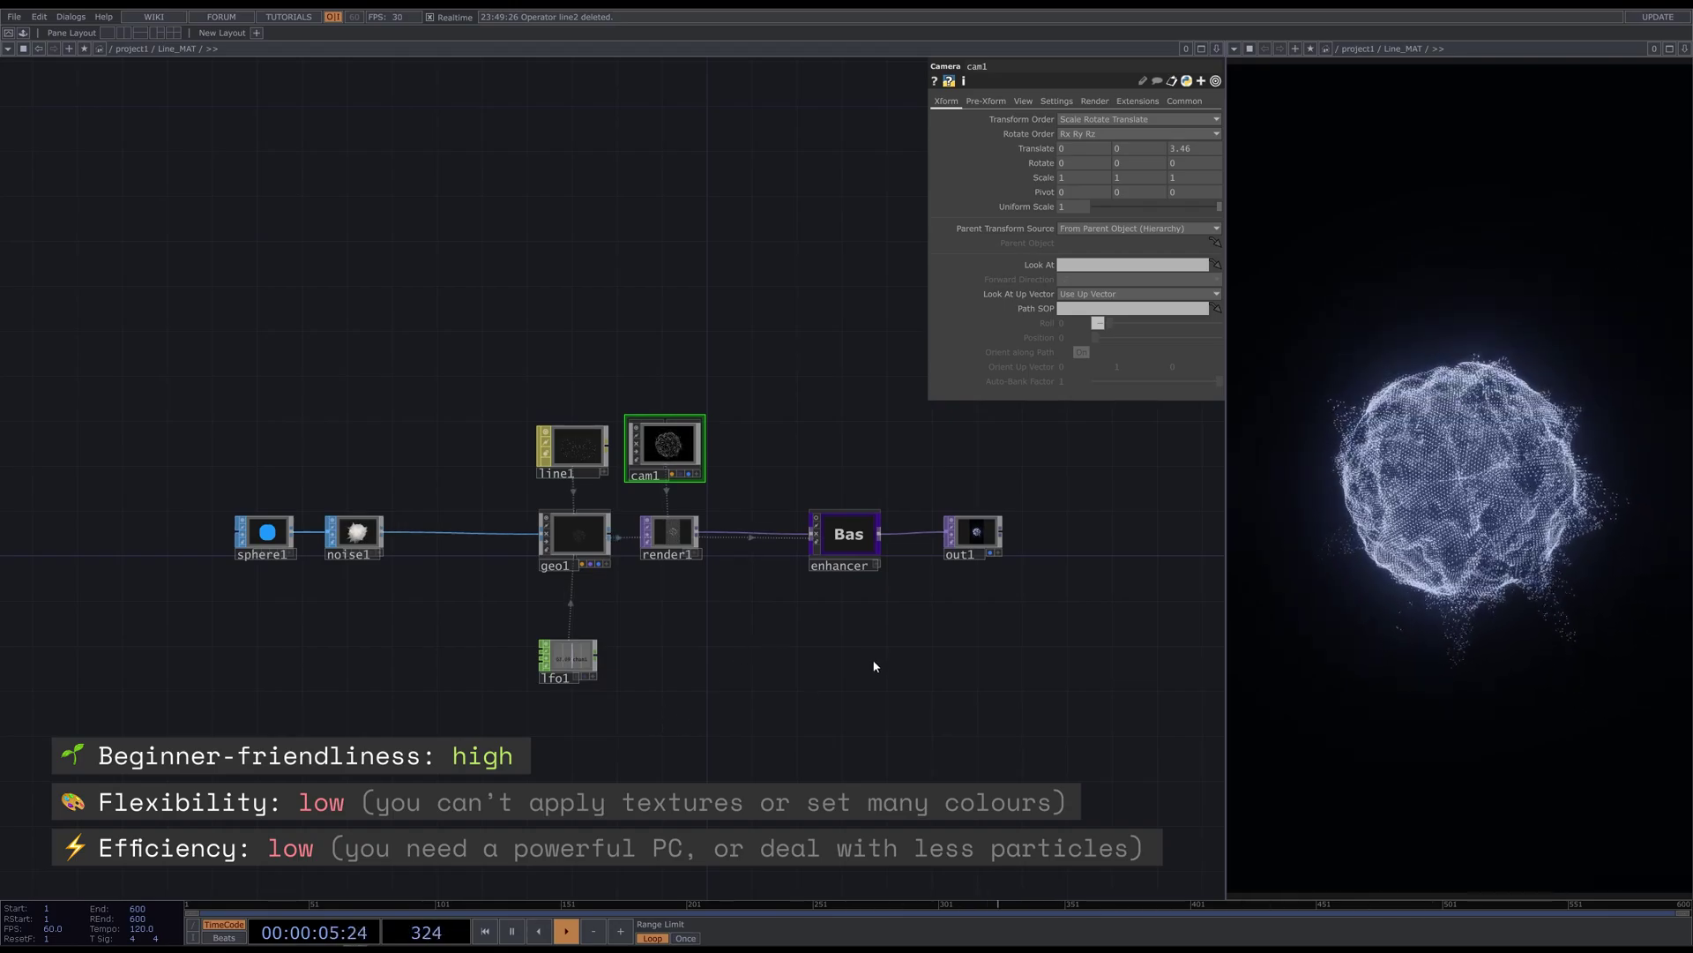
scroll(909, 586, "up", 5)
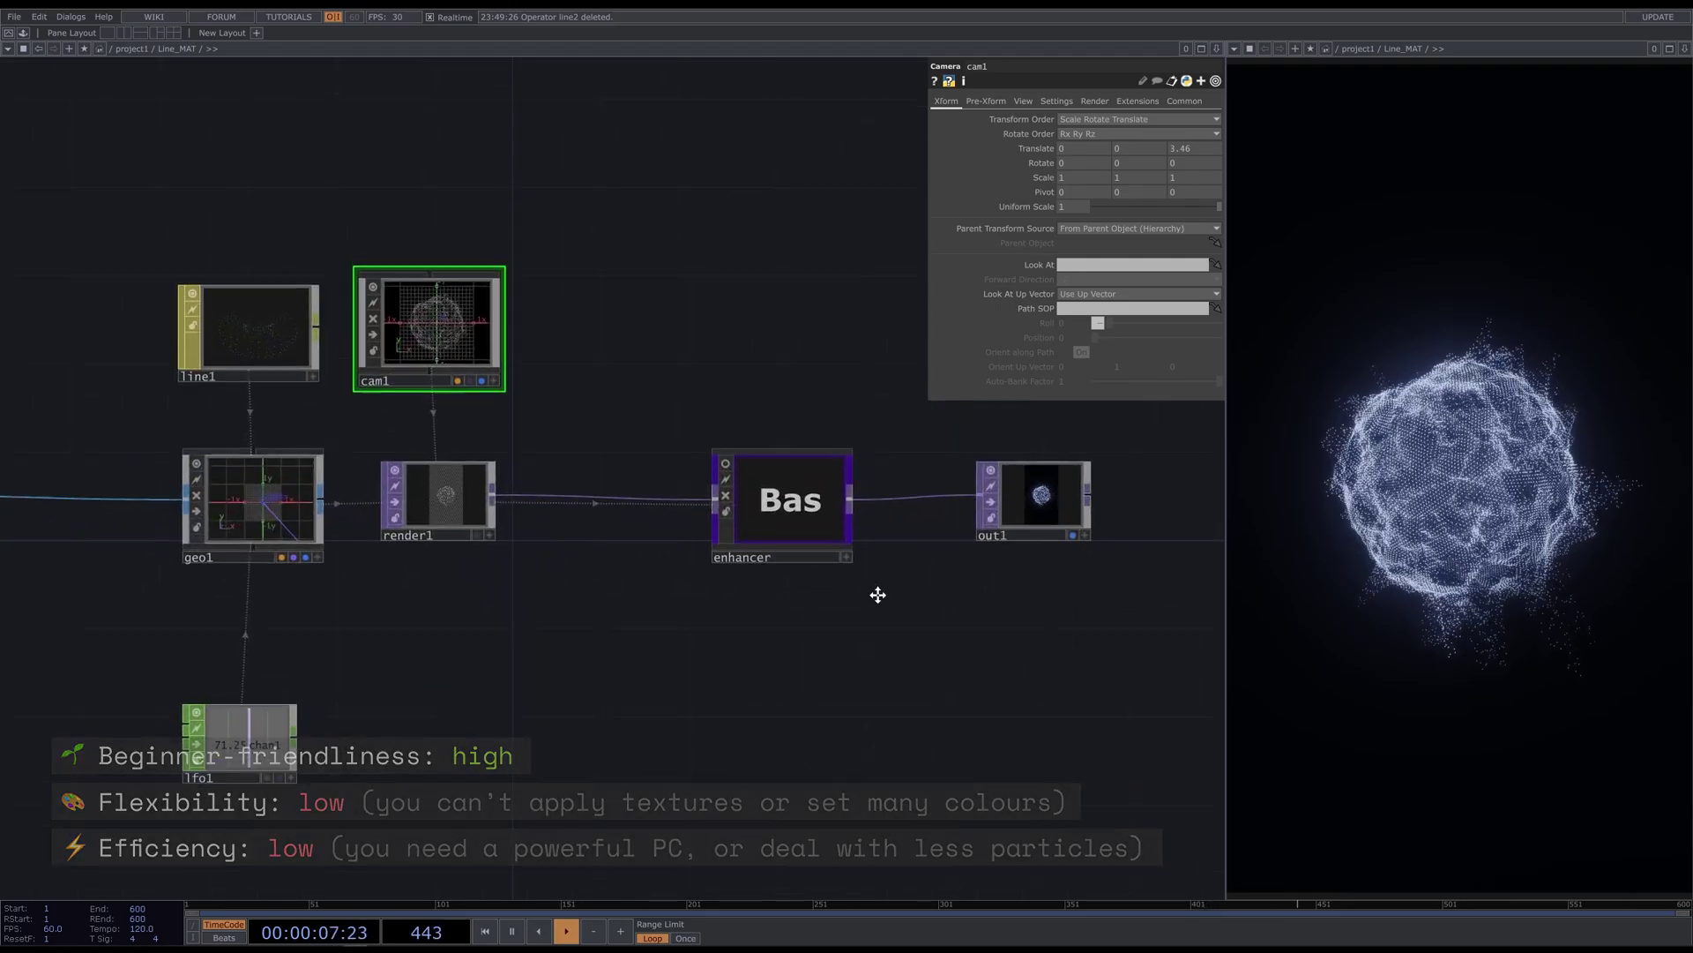
left_click(439, 484)
left_click(838, 485)
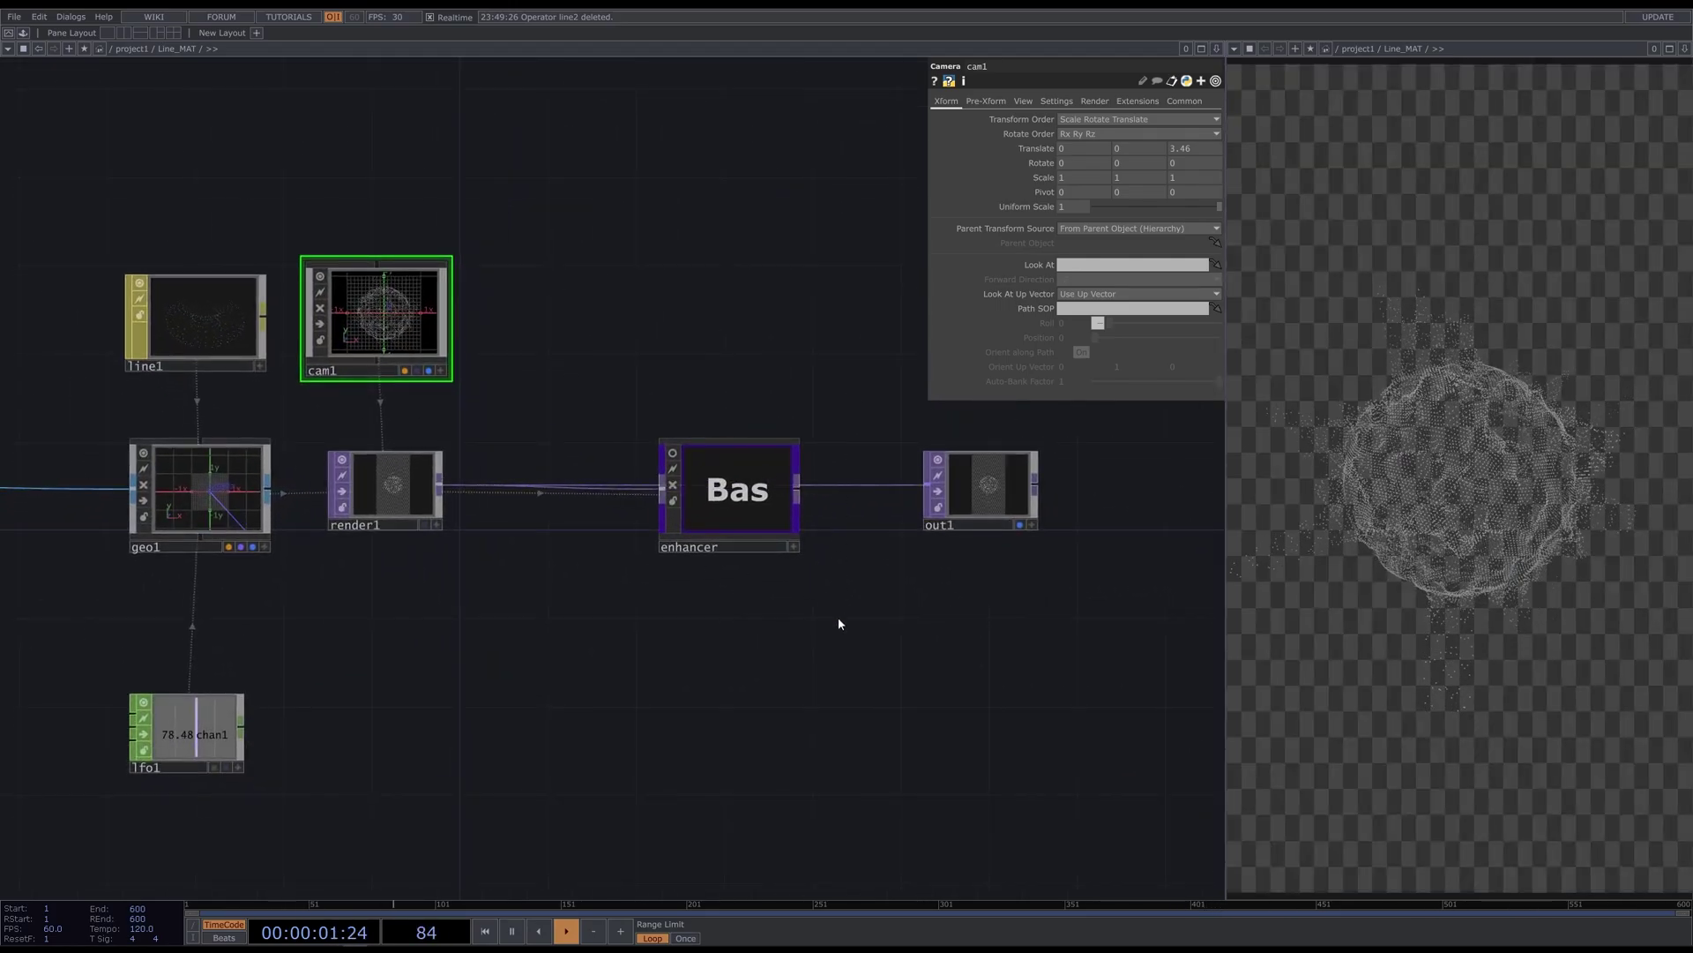
Undo the enhancer bypass and open the enhancer's network to look over its whole node chain
key("ctrl+z")
double_click(690, 503)
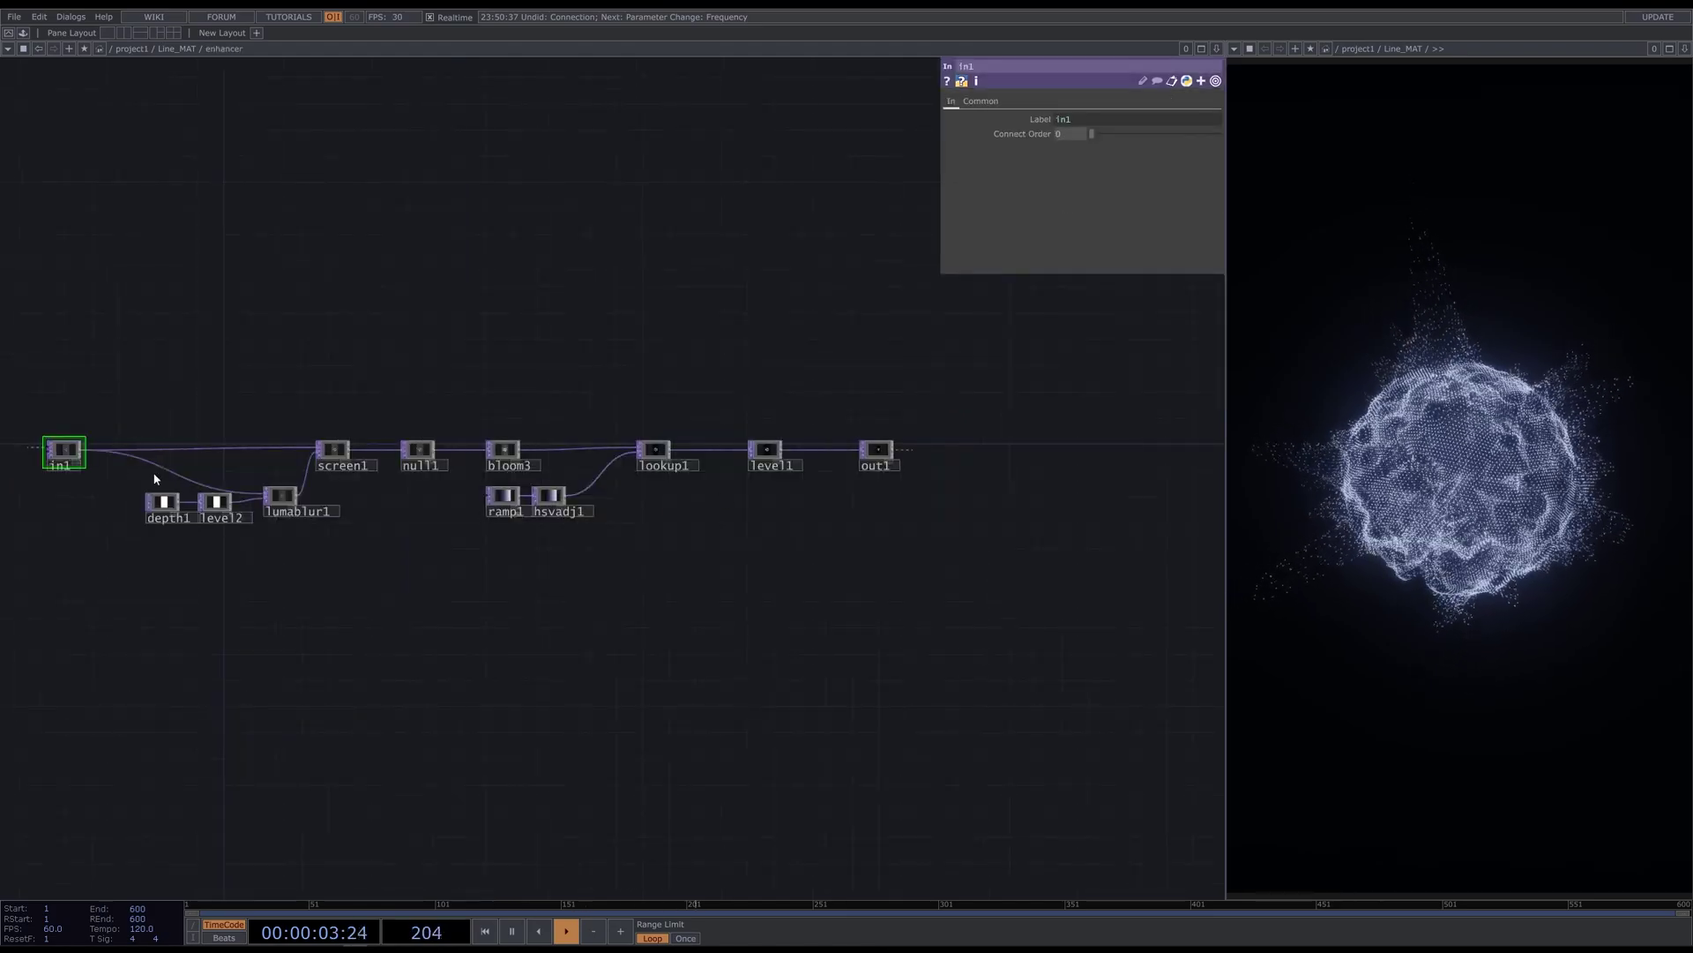
scroll(142, 472, "up", 5)
left_click_drag(1022, 527, 468, 555)
left_click_drag(1070, 574, 723, 578)
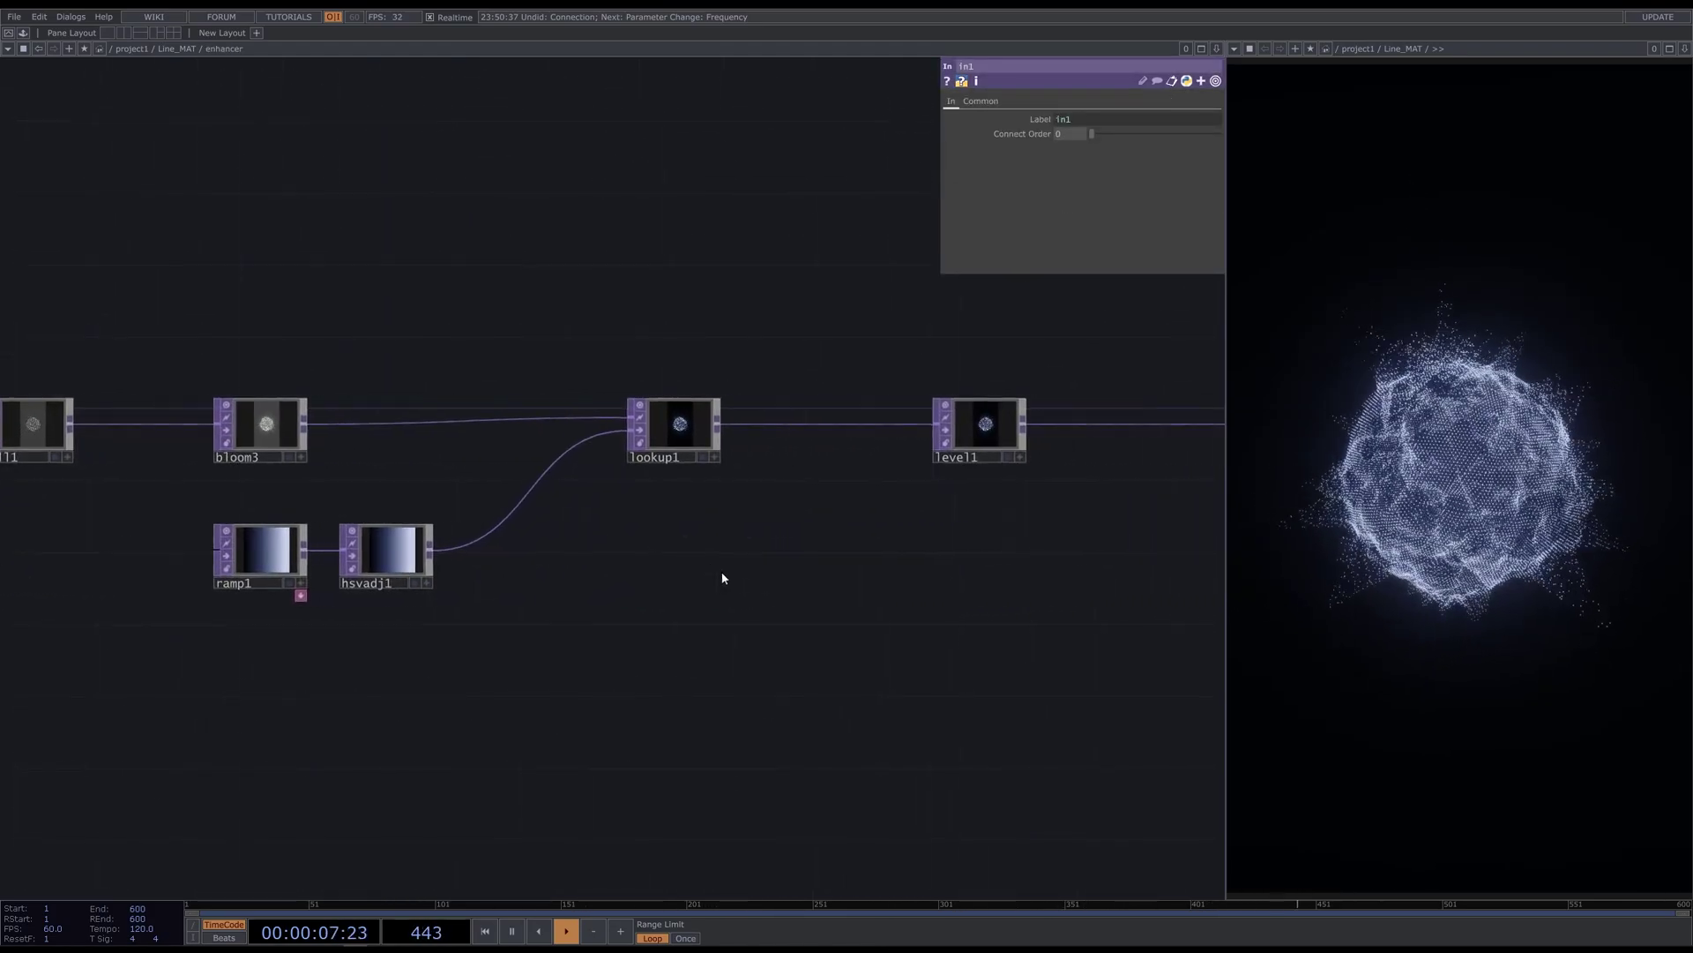
scroll(805, 564, "down", 4)
left_click_drag(299, 665, 435, 665)
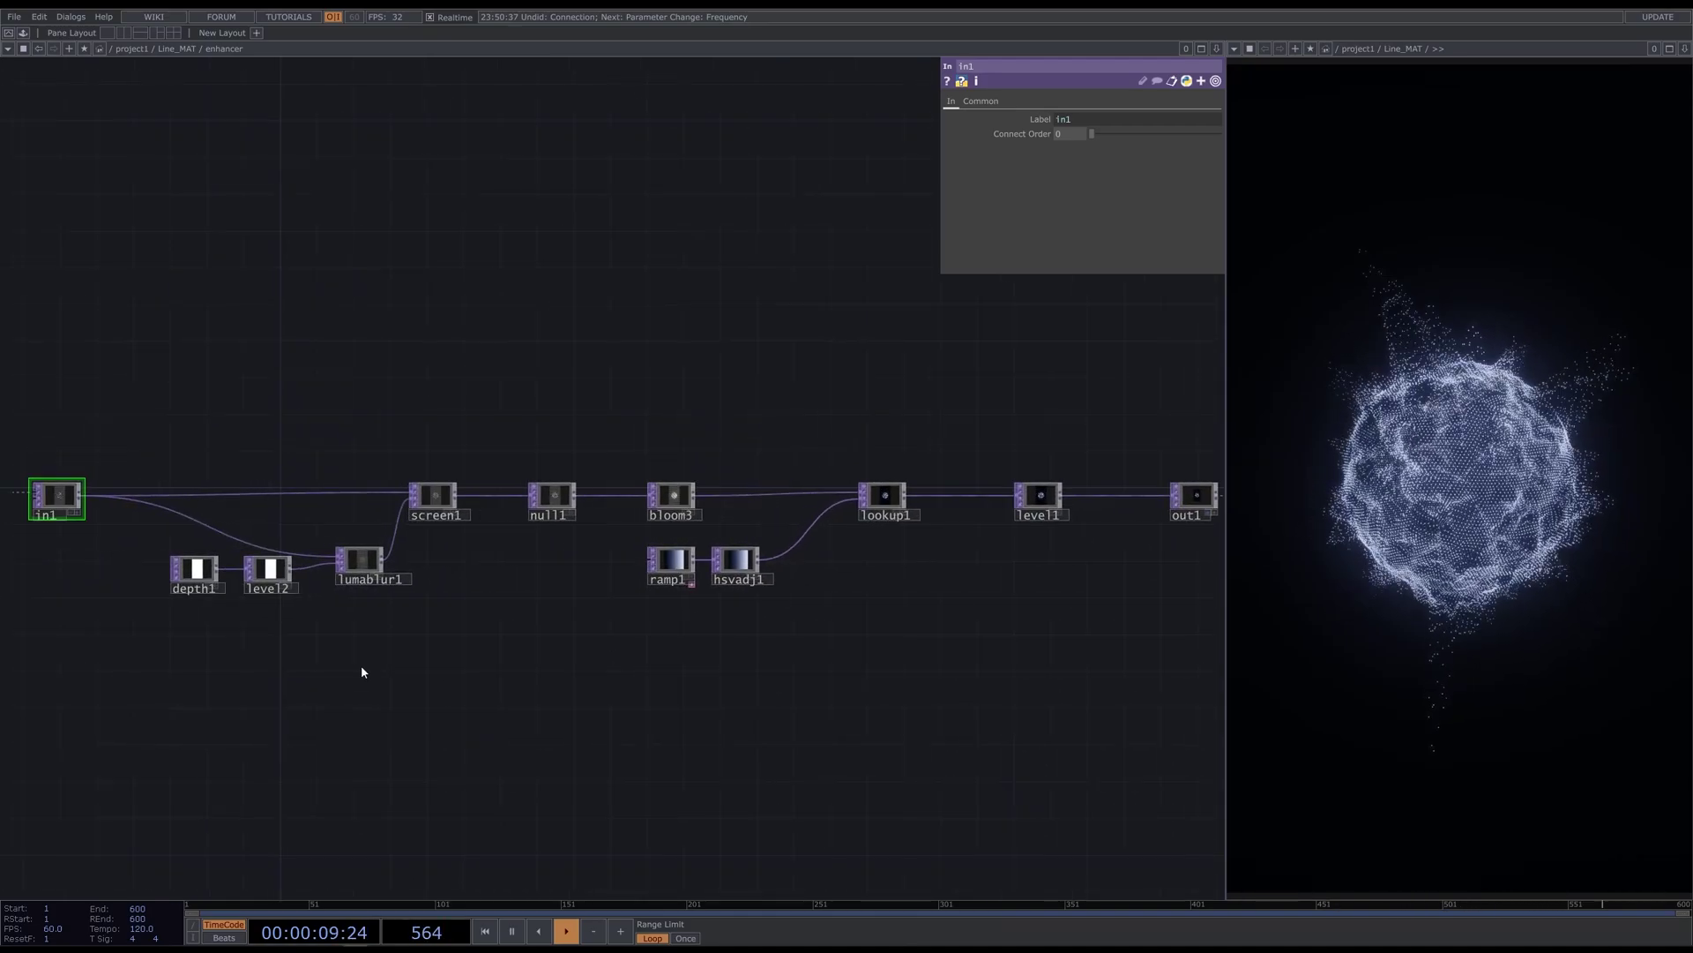
Review the parameters of depth1, level2 (including its range values), lumablur1 and screen1 in the enhancer network
left_click(198, 575)
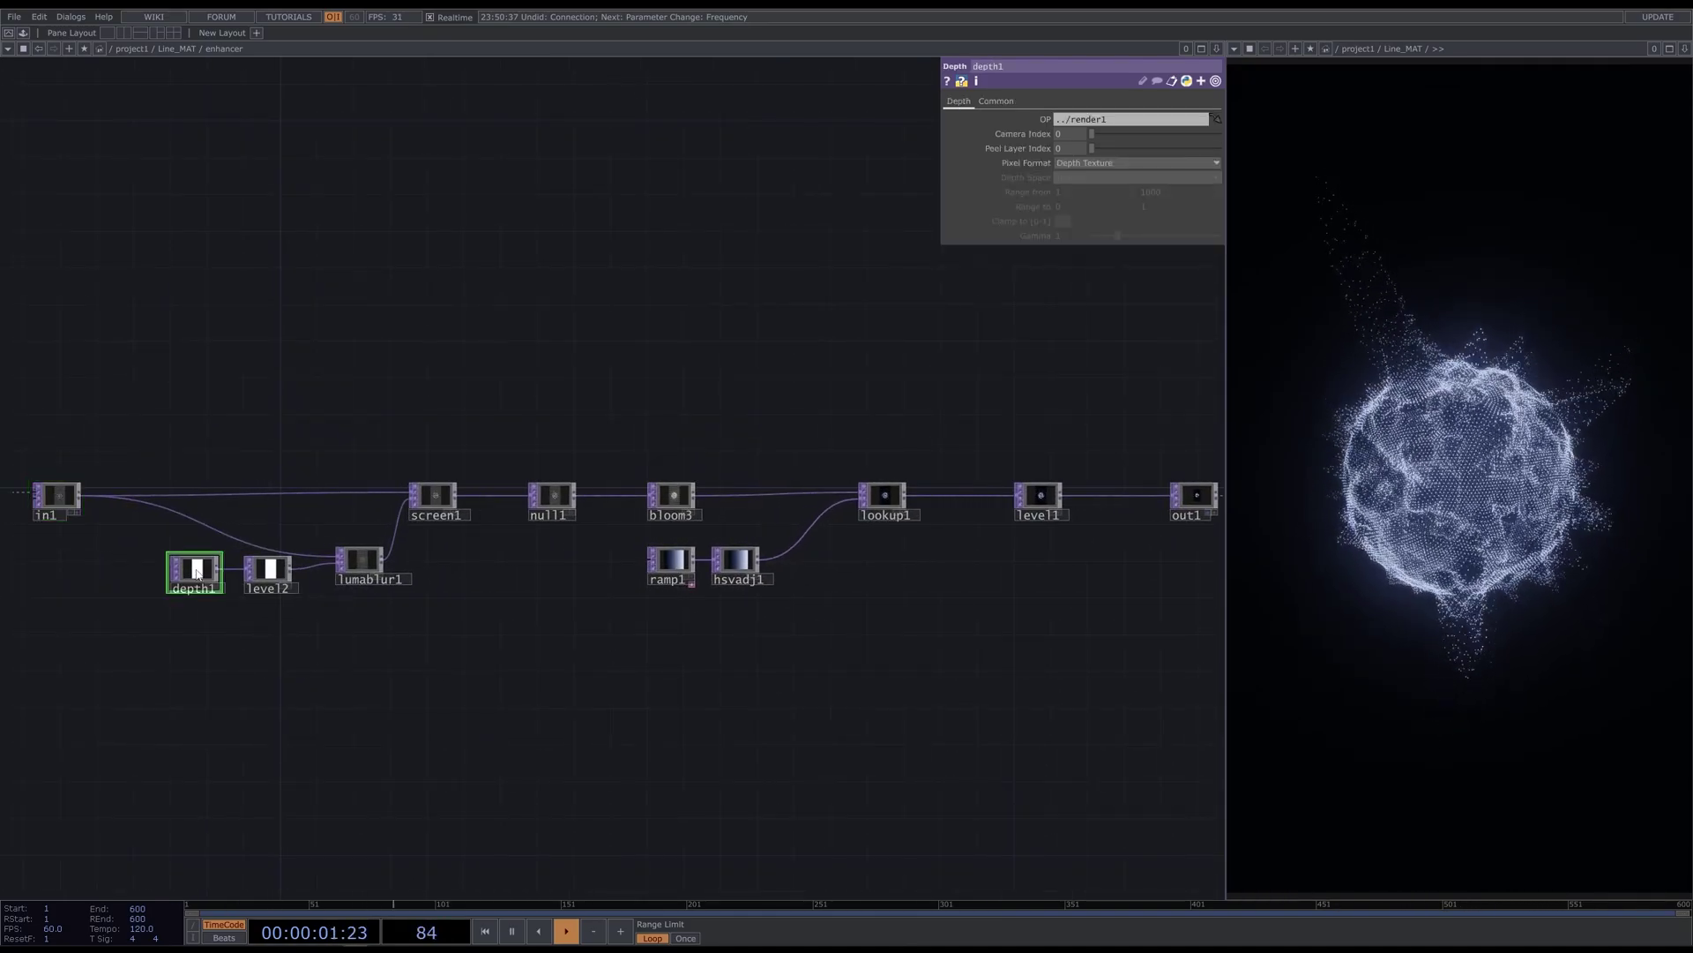
left_click(276, 571)
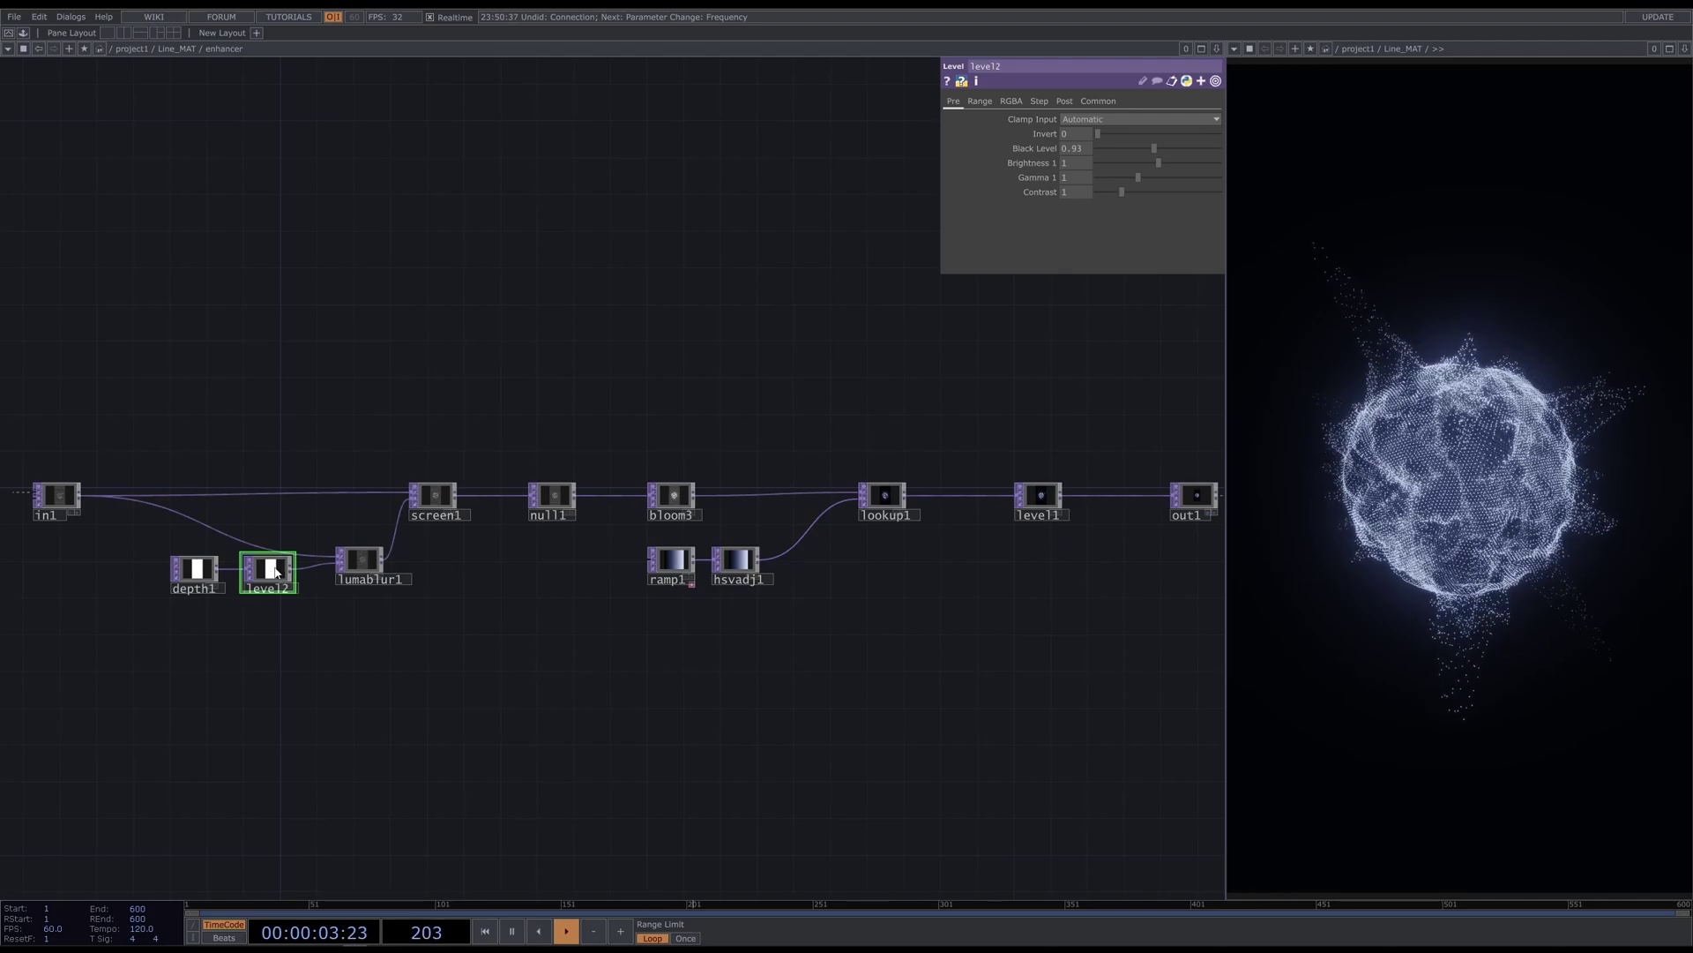
left_click(979, 101)
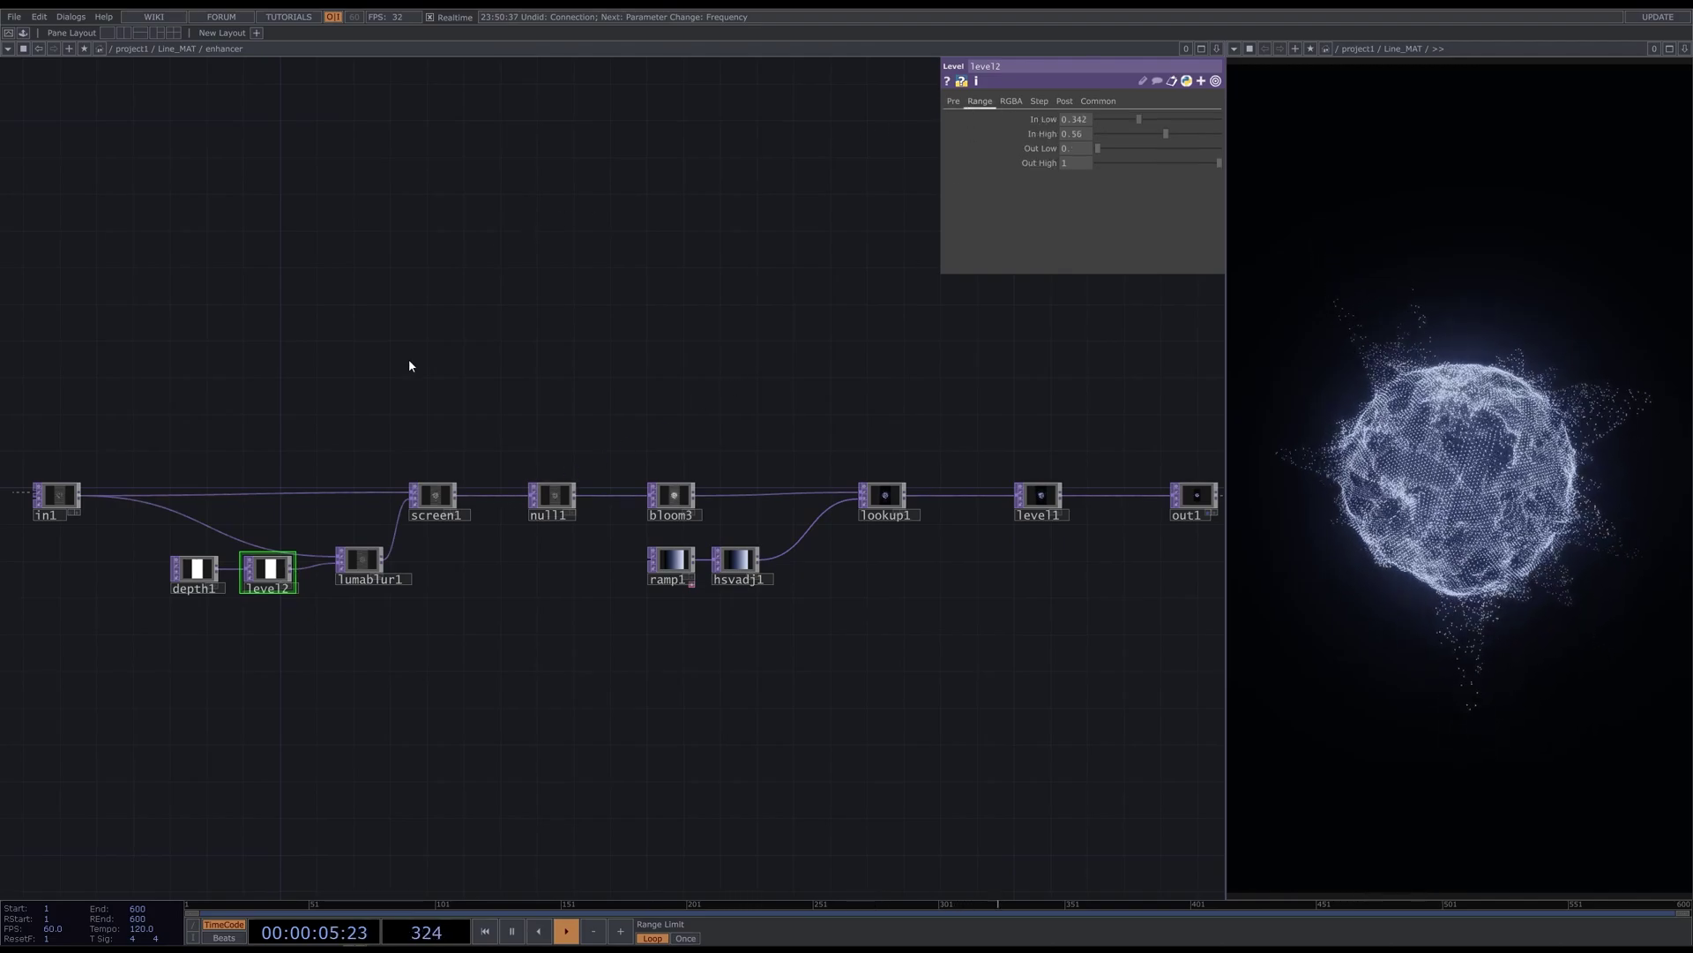
left_click(362, 565)
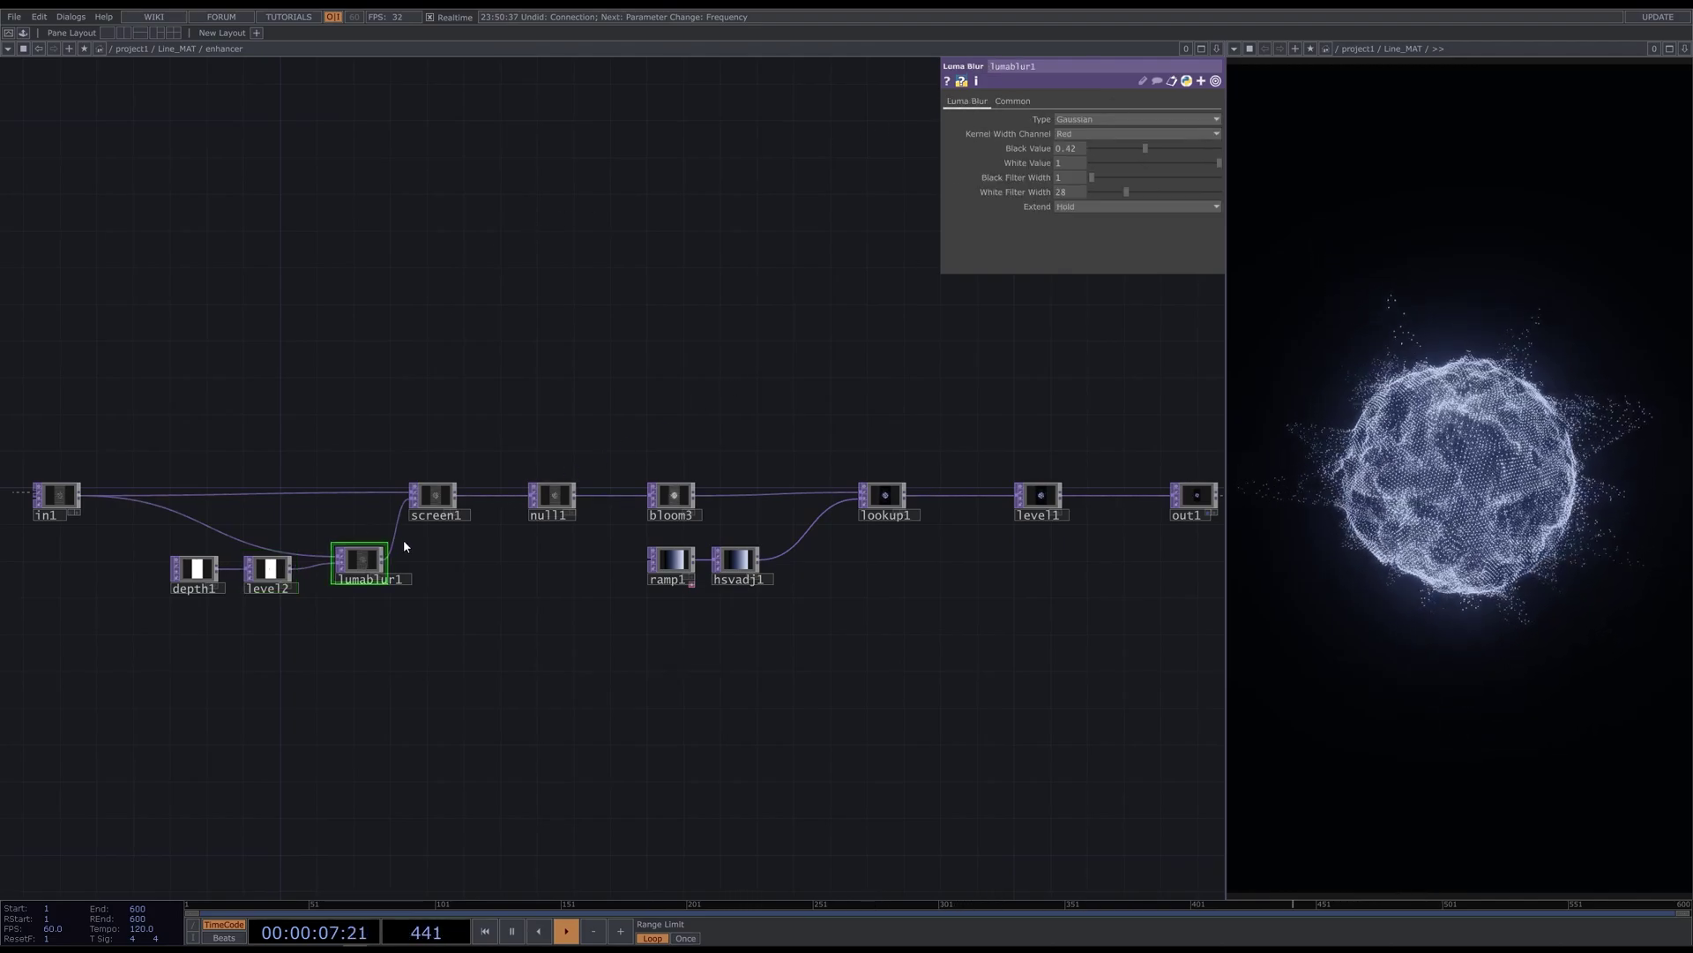
left_click(444, 497)
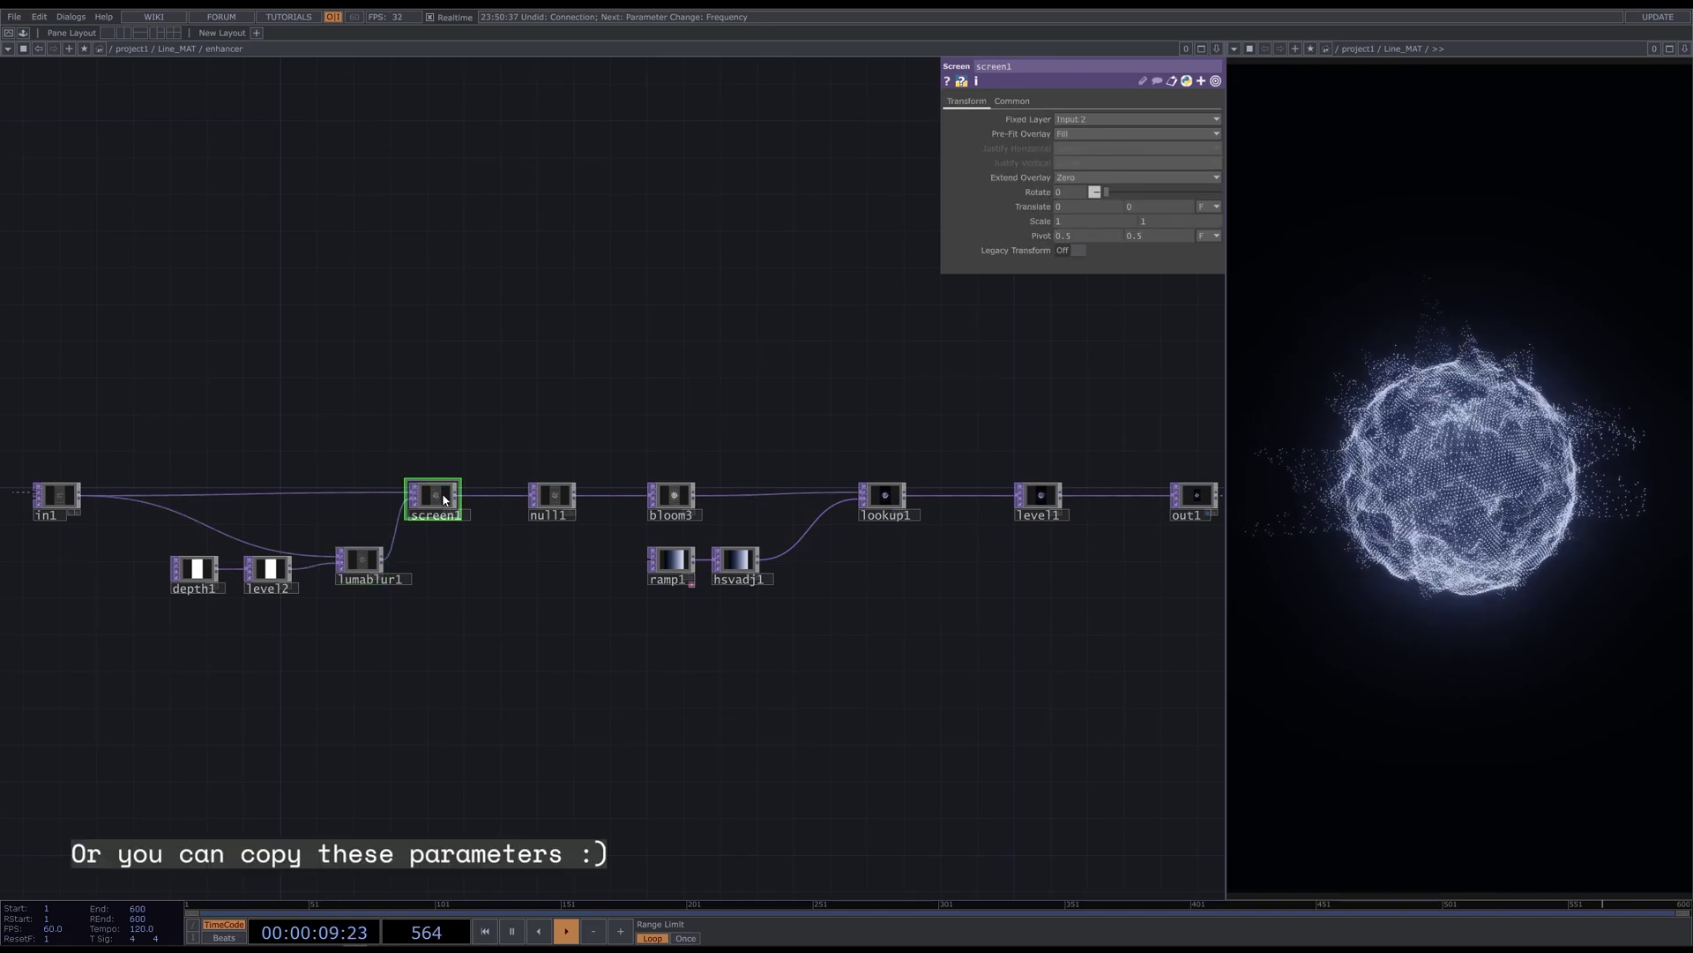
Review the parameters of bloom3, ramp1, hsvadj1 and lookup1 in the enhancer network
left_click(675, 501)
left_click(673, 567)
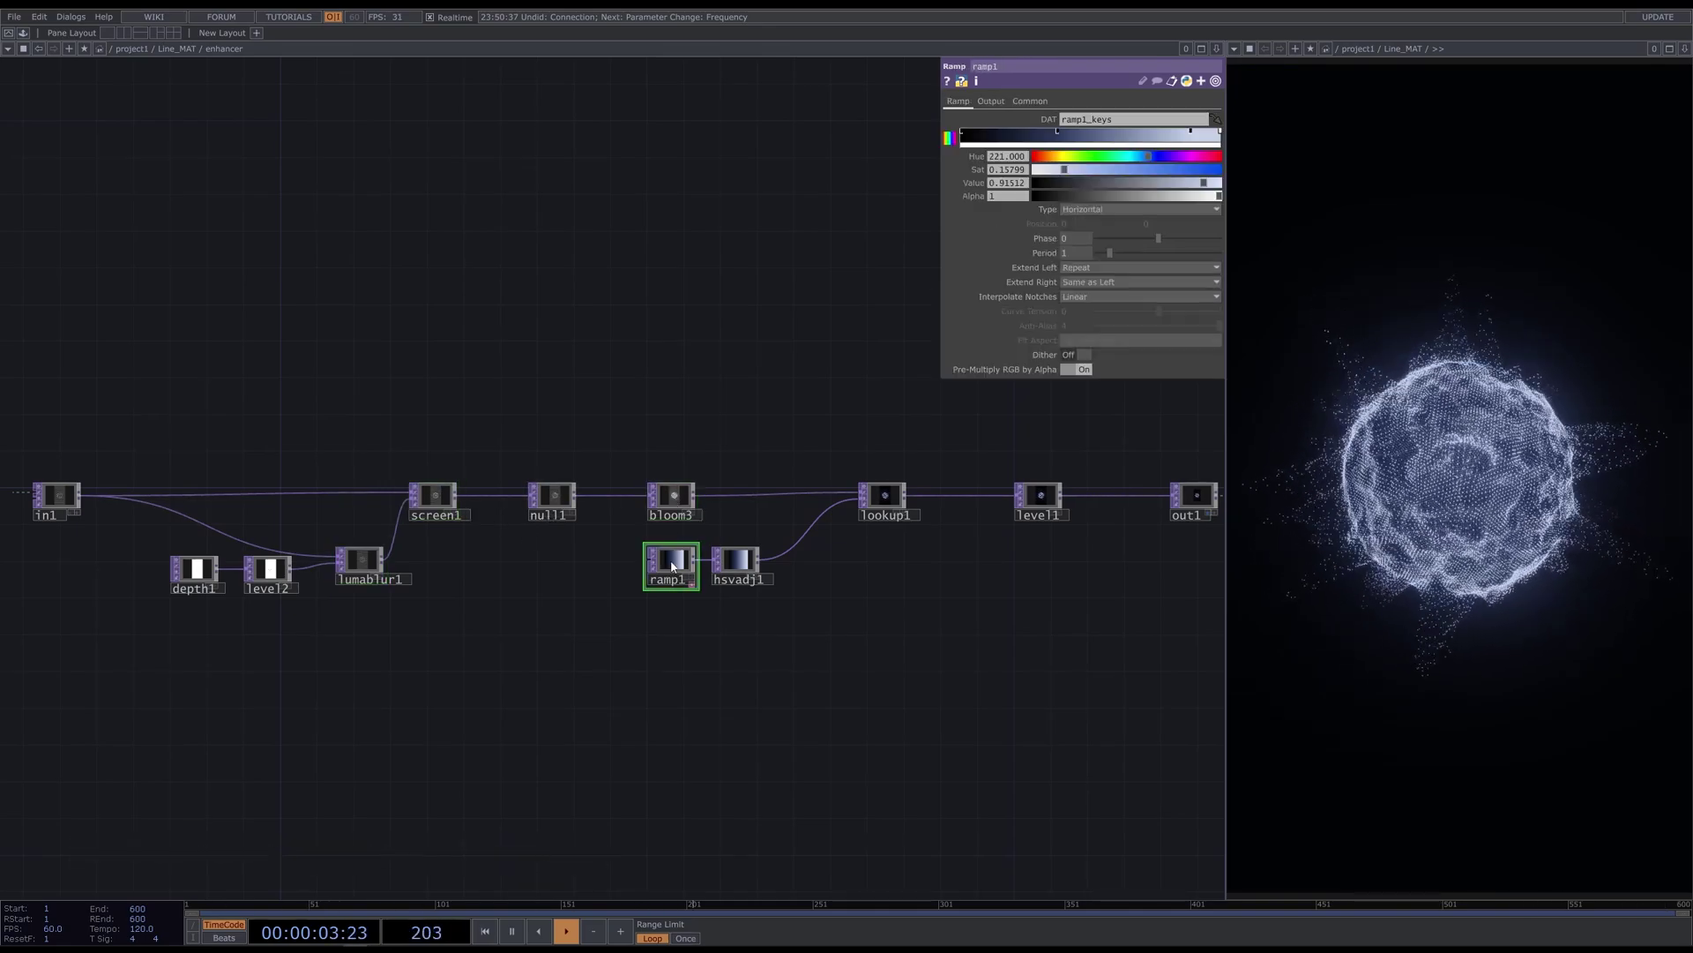
left_click(739, 561)
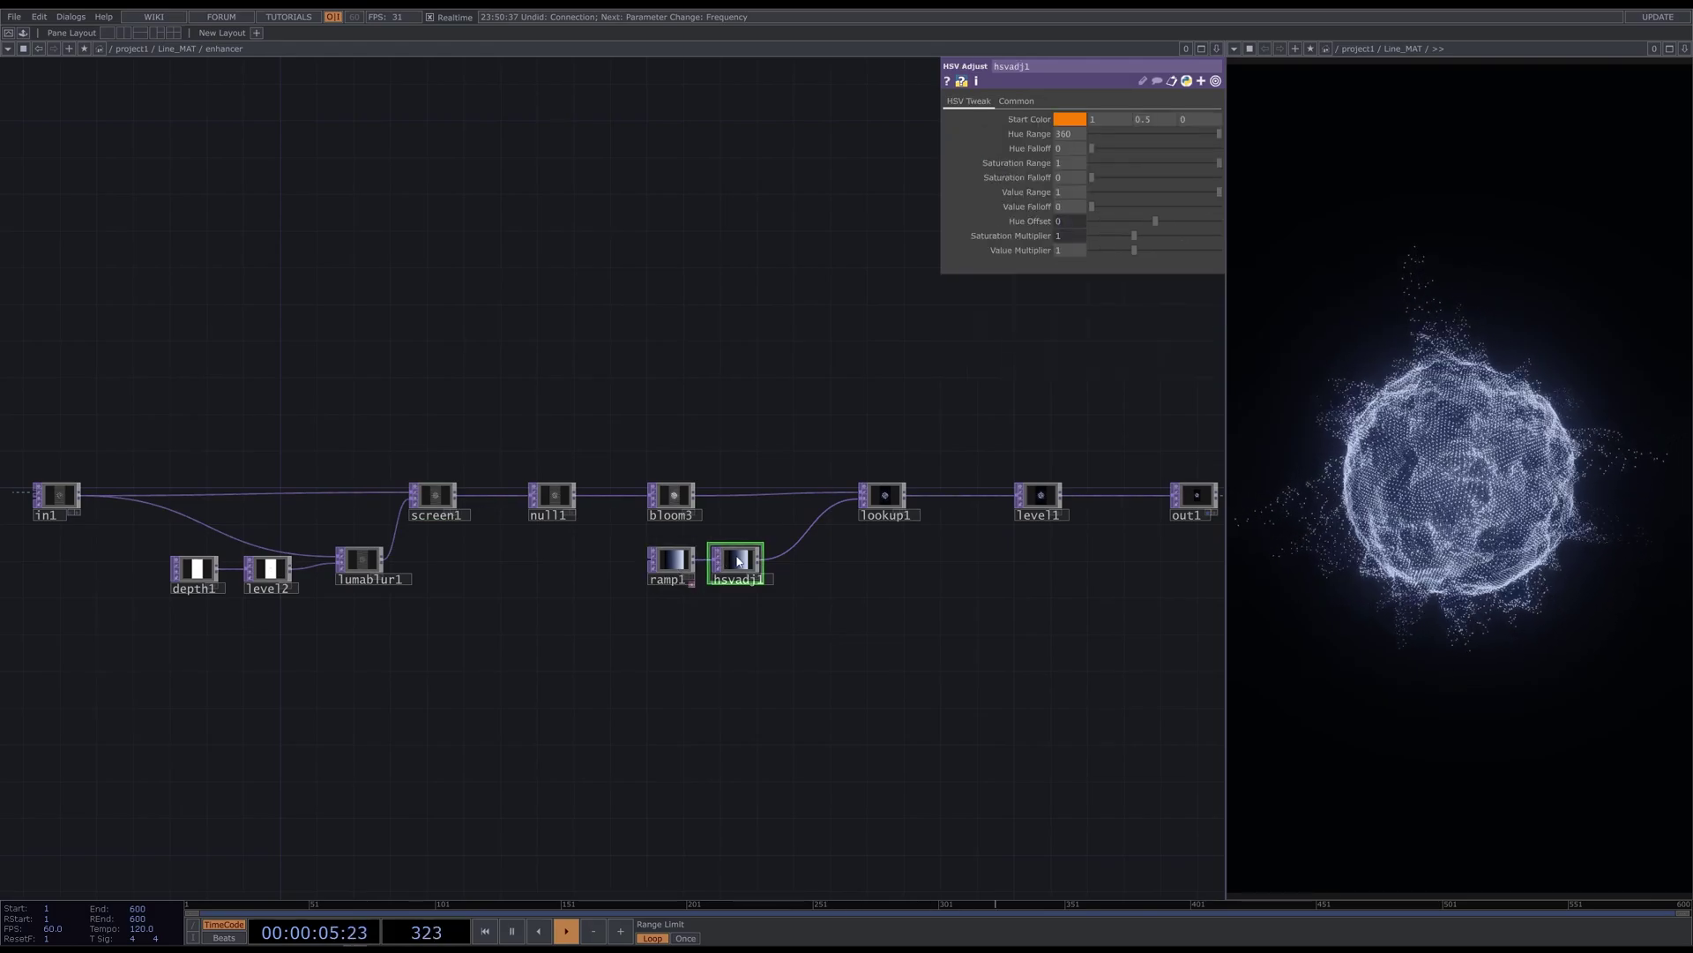
left_click(885, 496)
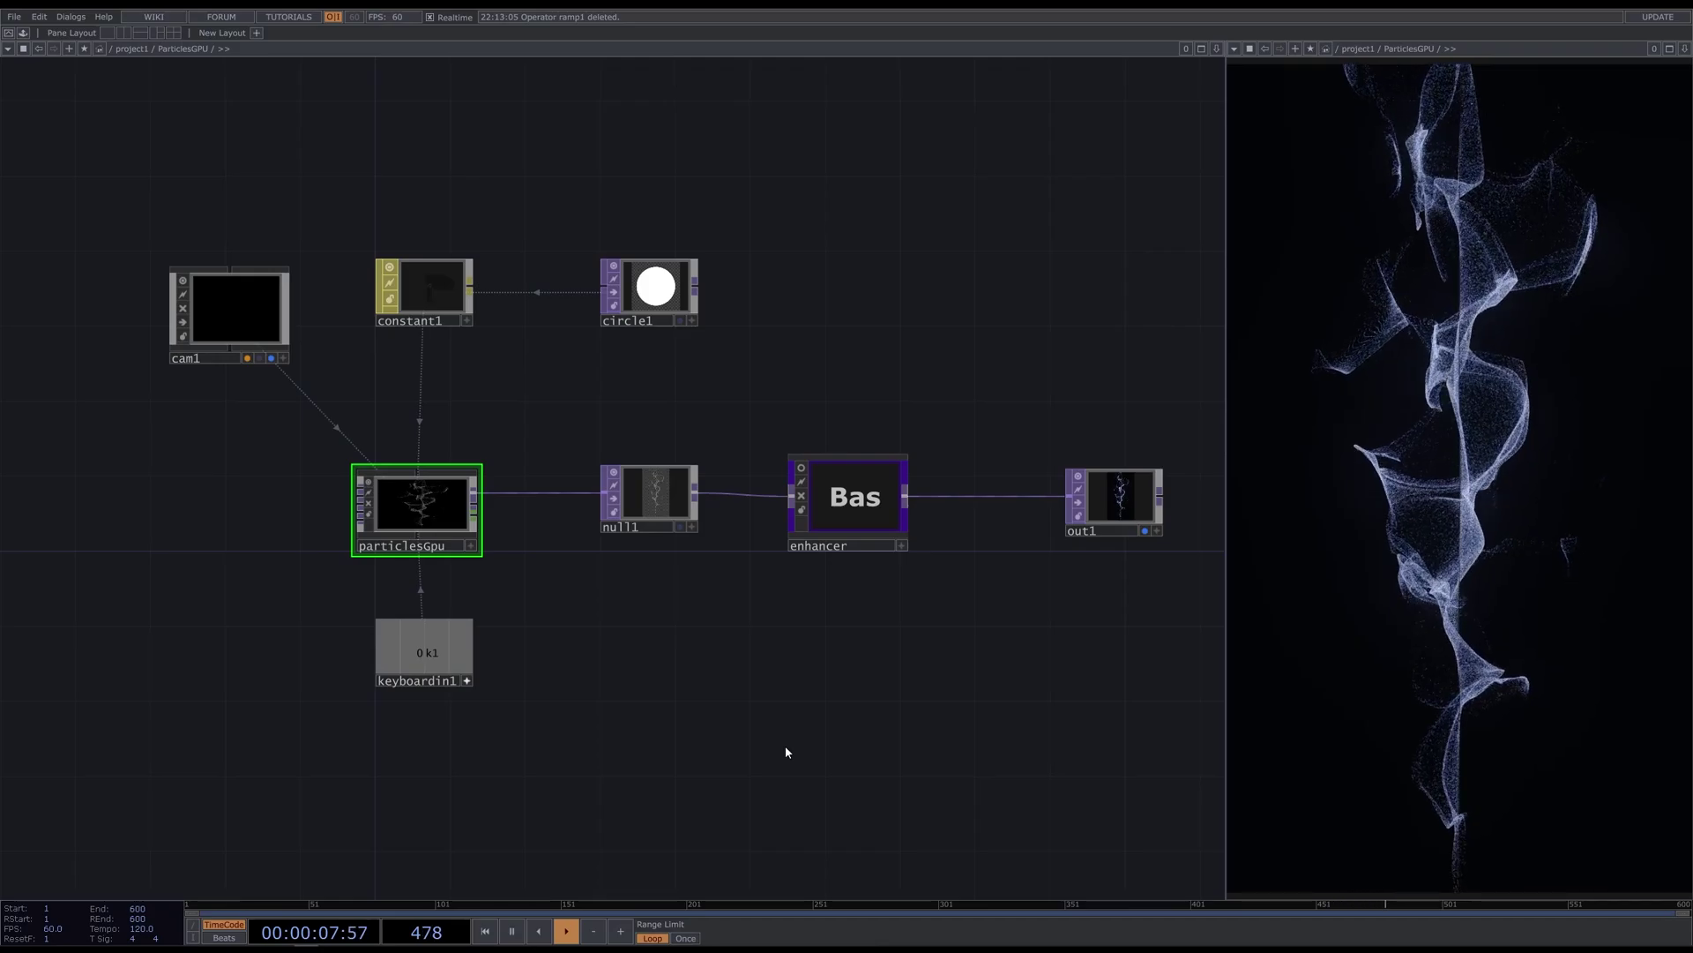
Add a fresh particlesGpu component from the palette's Tools to the ParticlesGPU network, beside the existing one
left_click(24, 34)
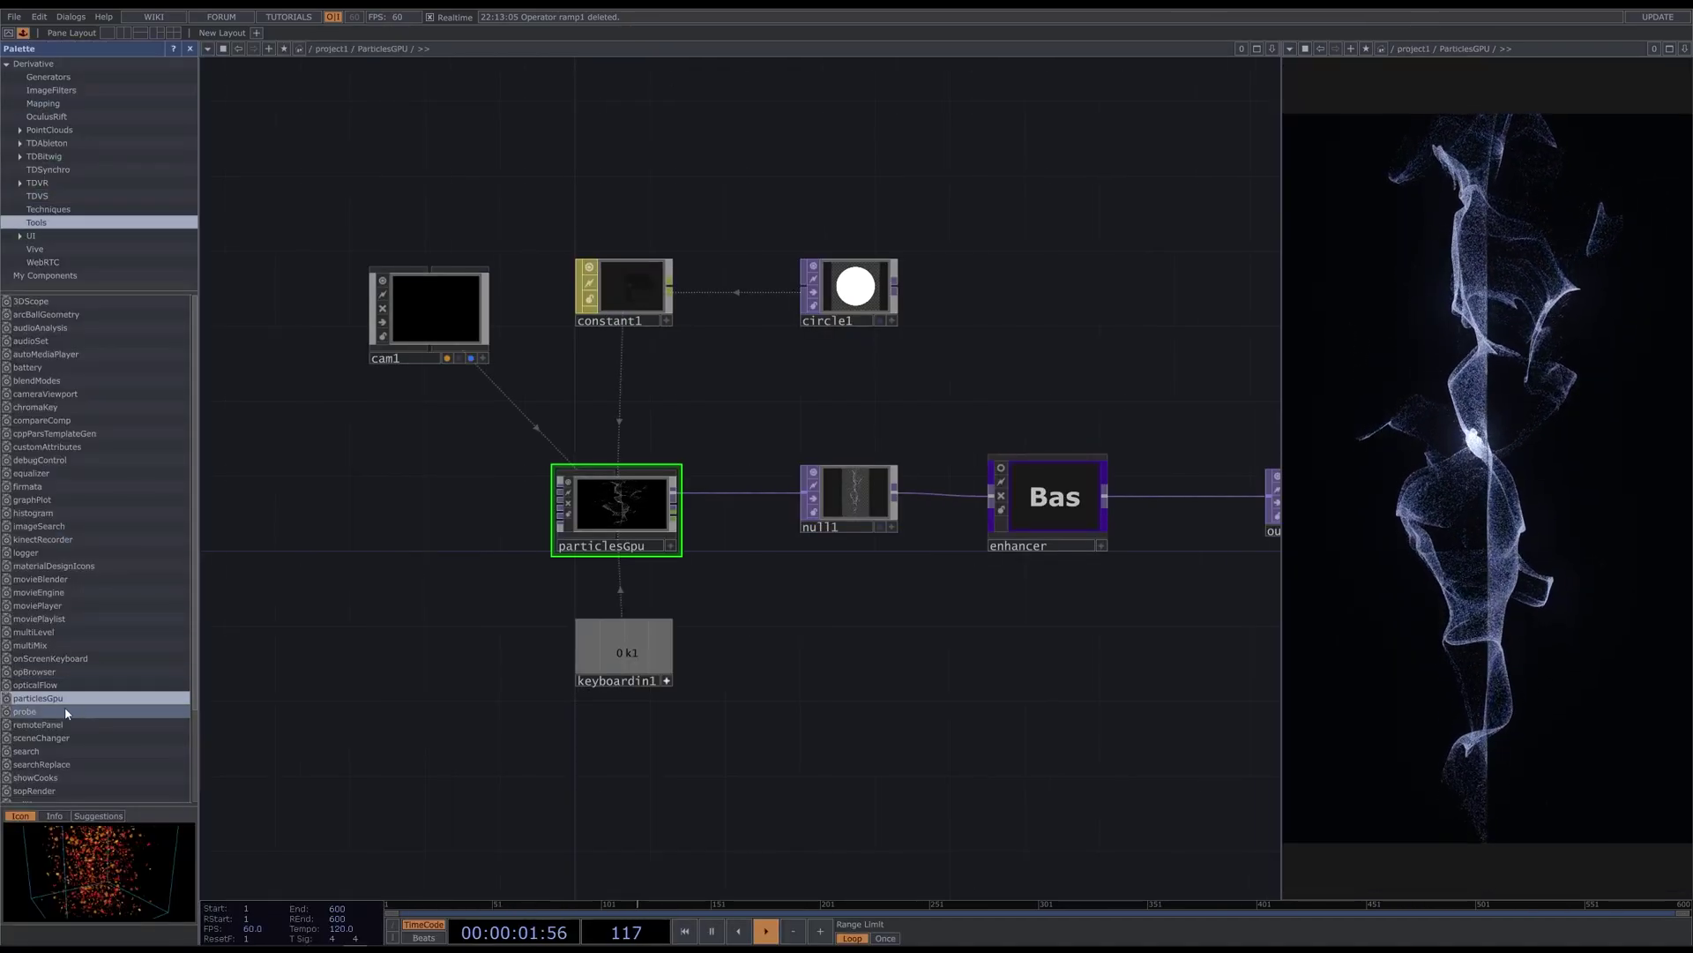
left_click_drag(34, 698, 327, 604)
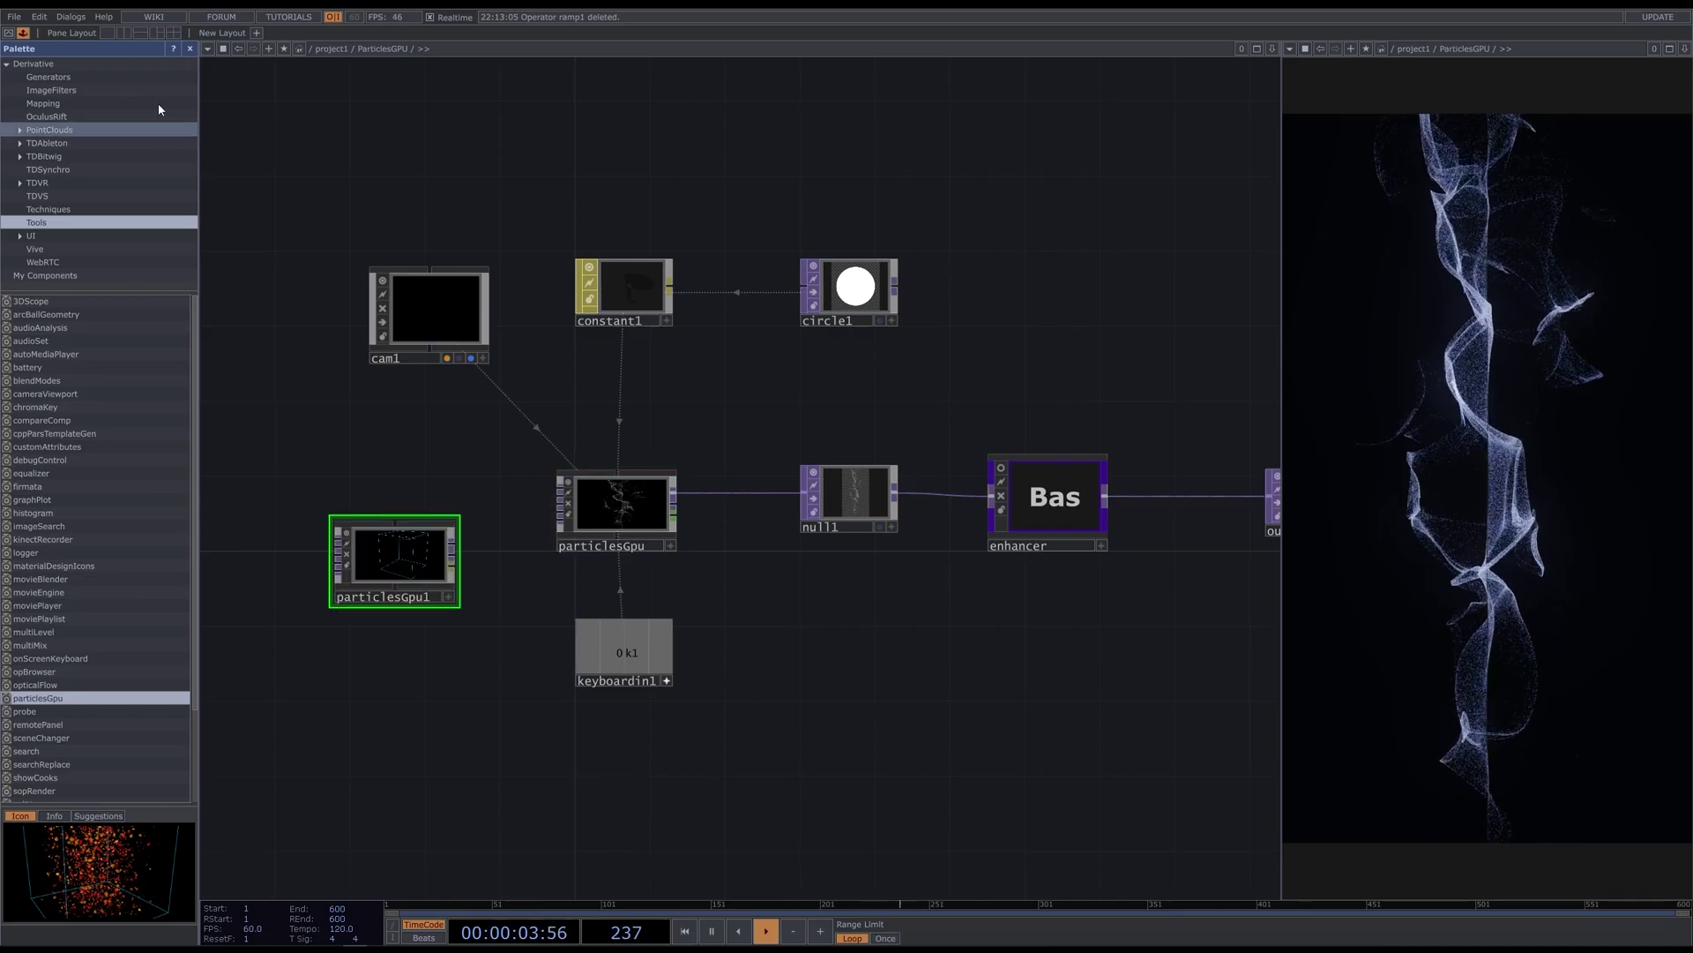
left_click(190, 49)
middle_click_drag(107, 552, 123, 562)
scroll(123, 562, "up", 2)
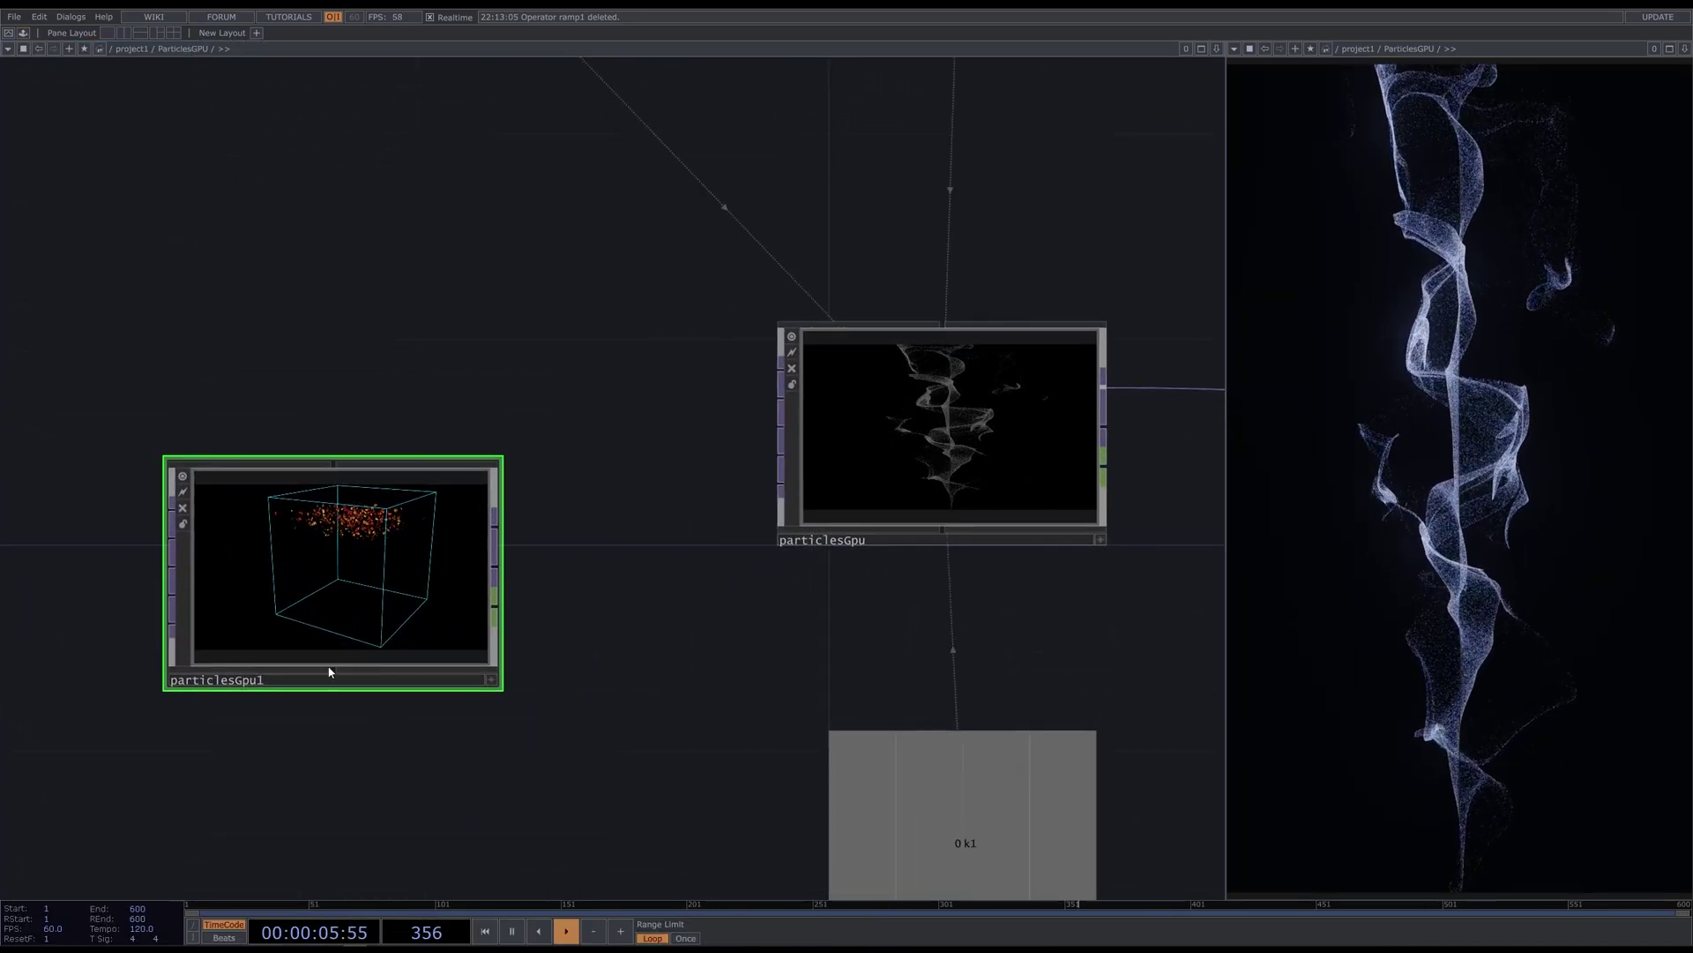
Review the new particle component's general, force, render, material and particle source parameters
key("p")
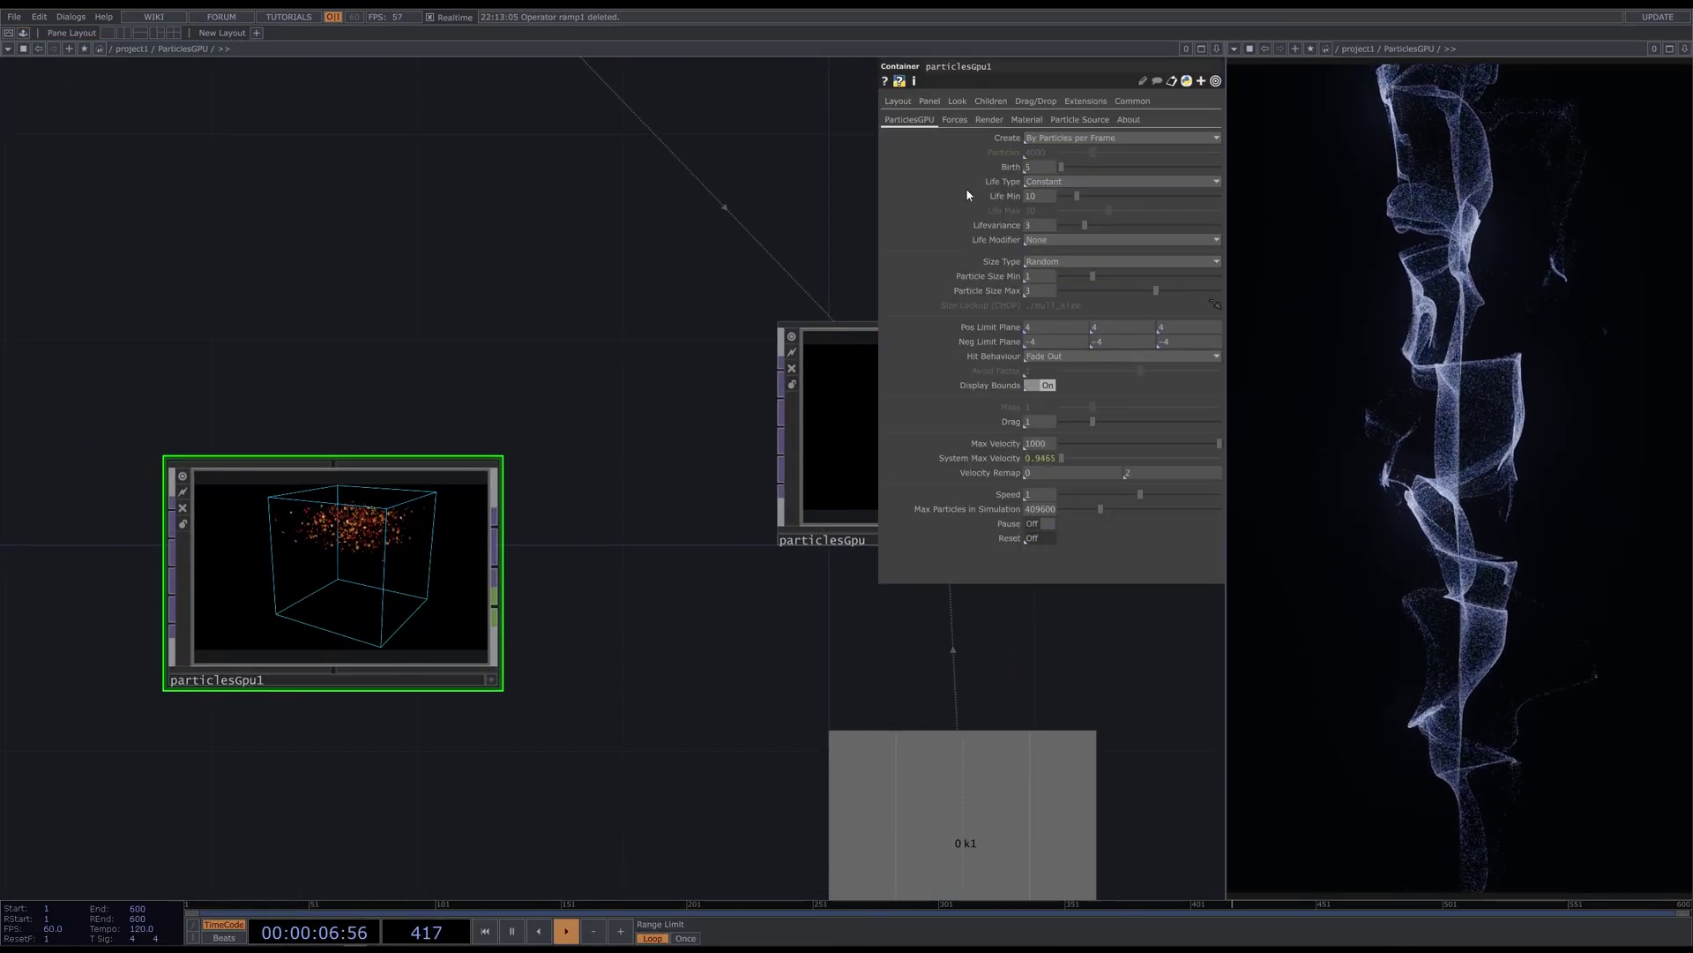
left_click(956, 120)
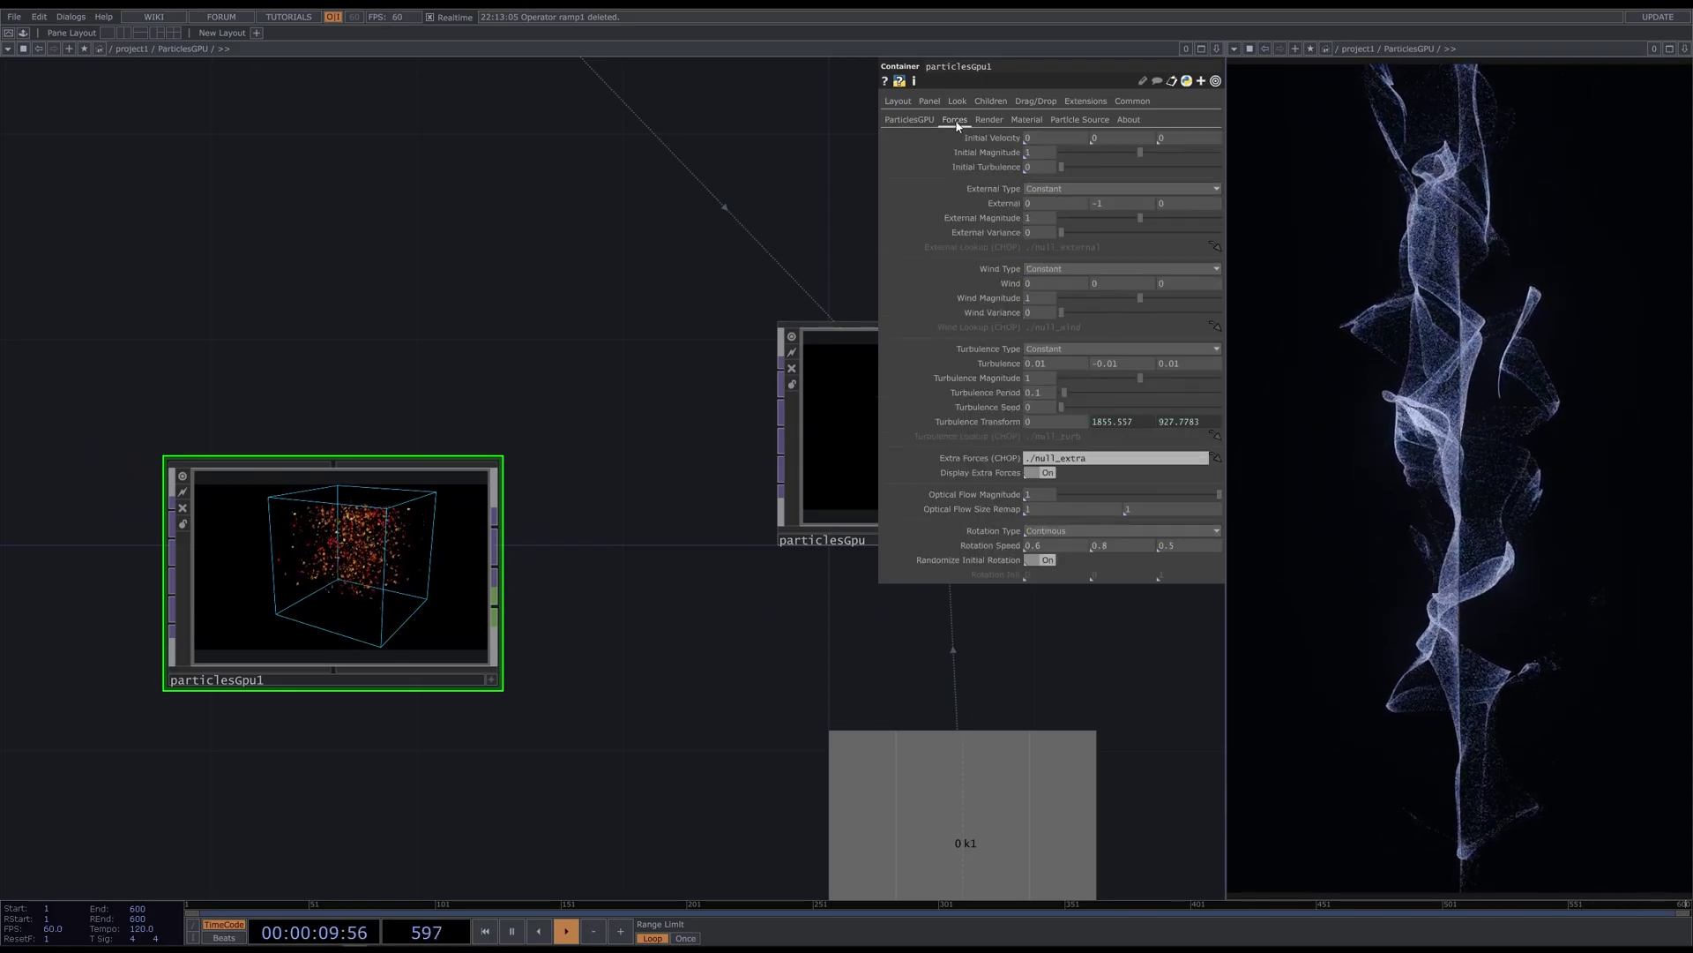
left_click(999, 123)
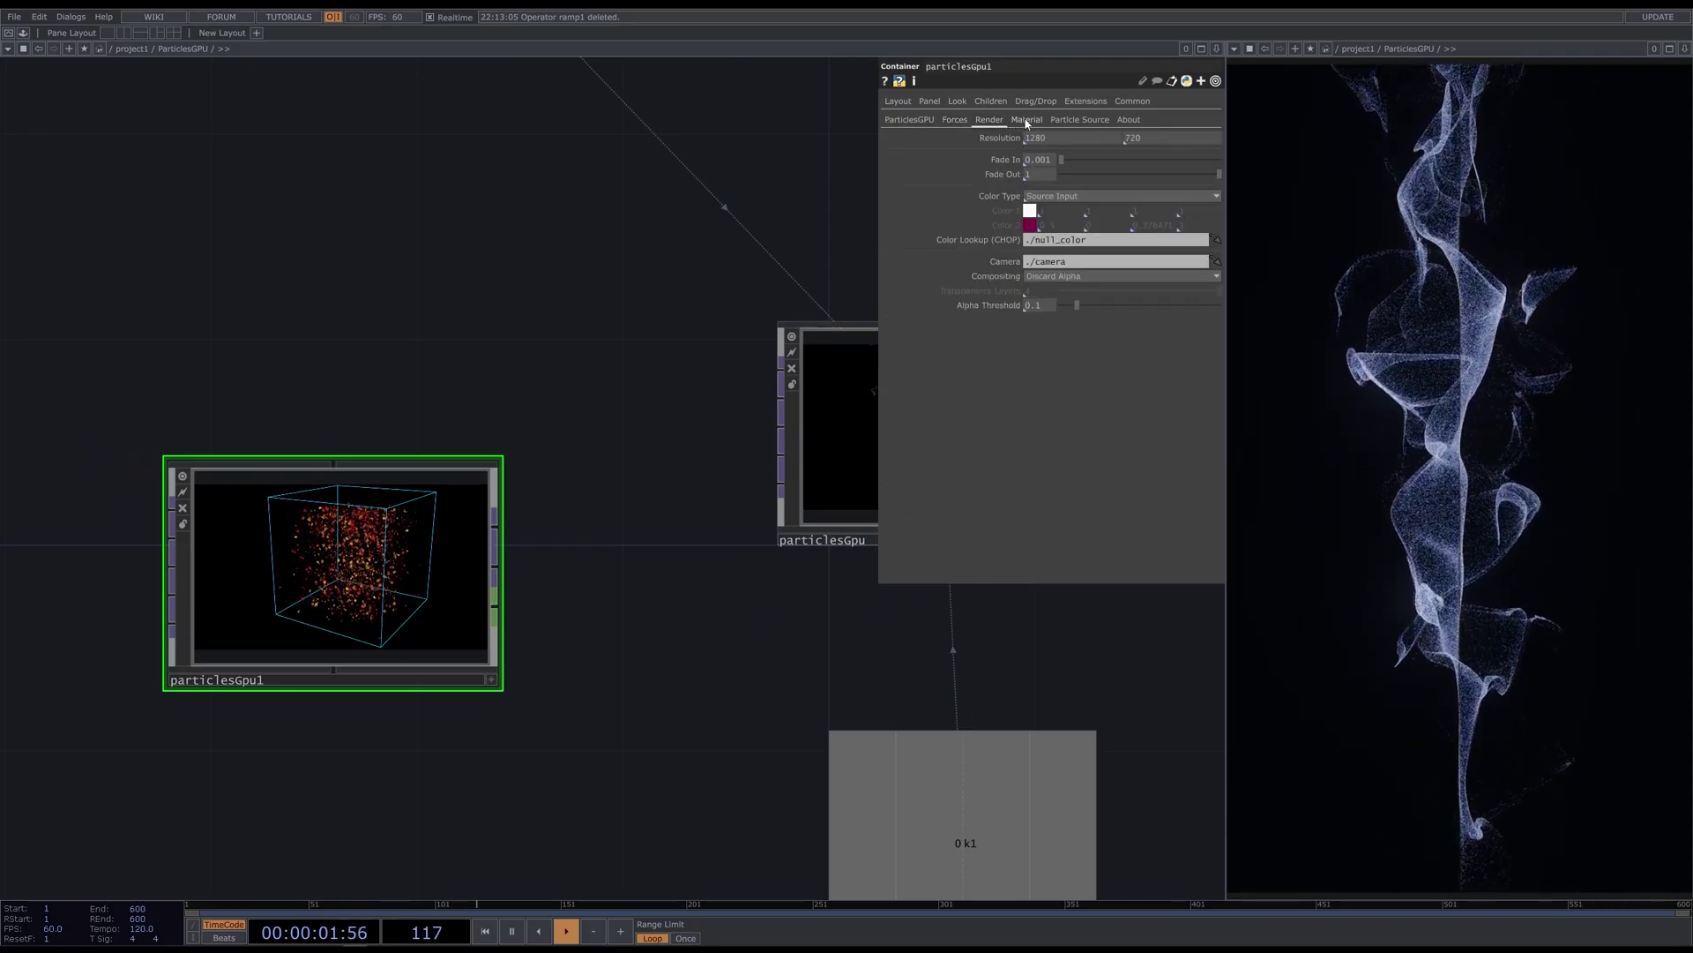
left_click(1026, 119)
left_click(1080, 120)
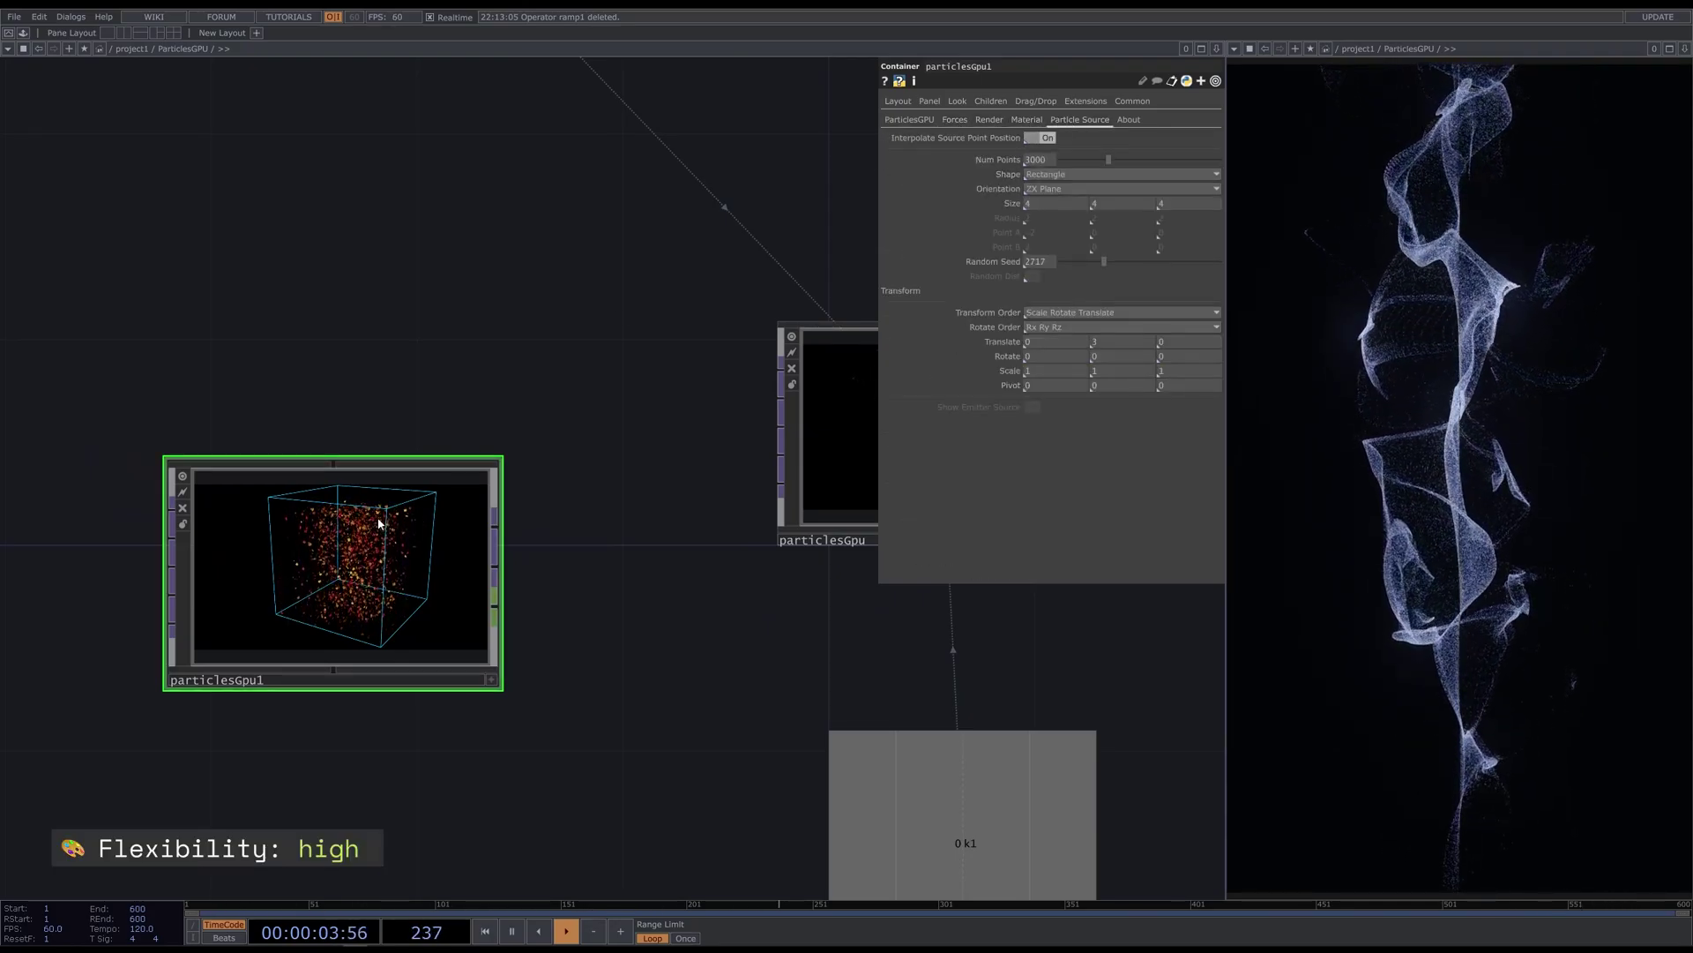
Delete the newly added particle component and return to the existing particlesGpu setup
key("Delete")
scroll(315, 434, "down", 4)
scroll(313, 434, "down", 1)
left_click_drag(609, 540, 594, 580)
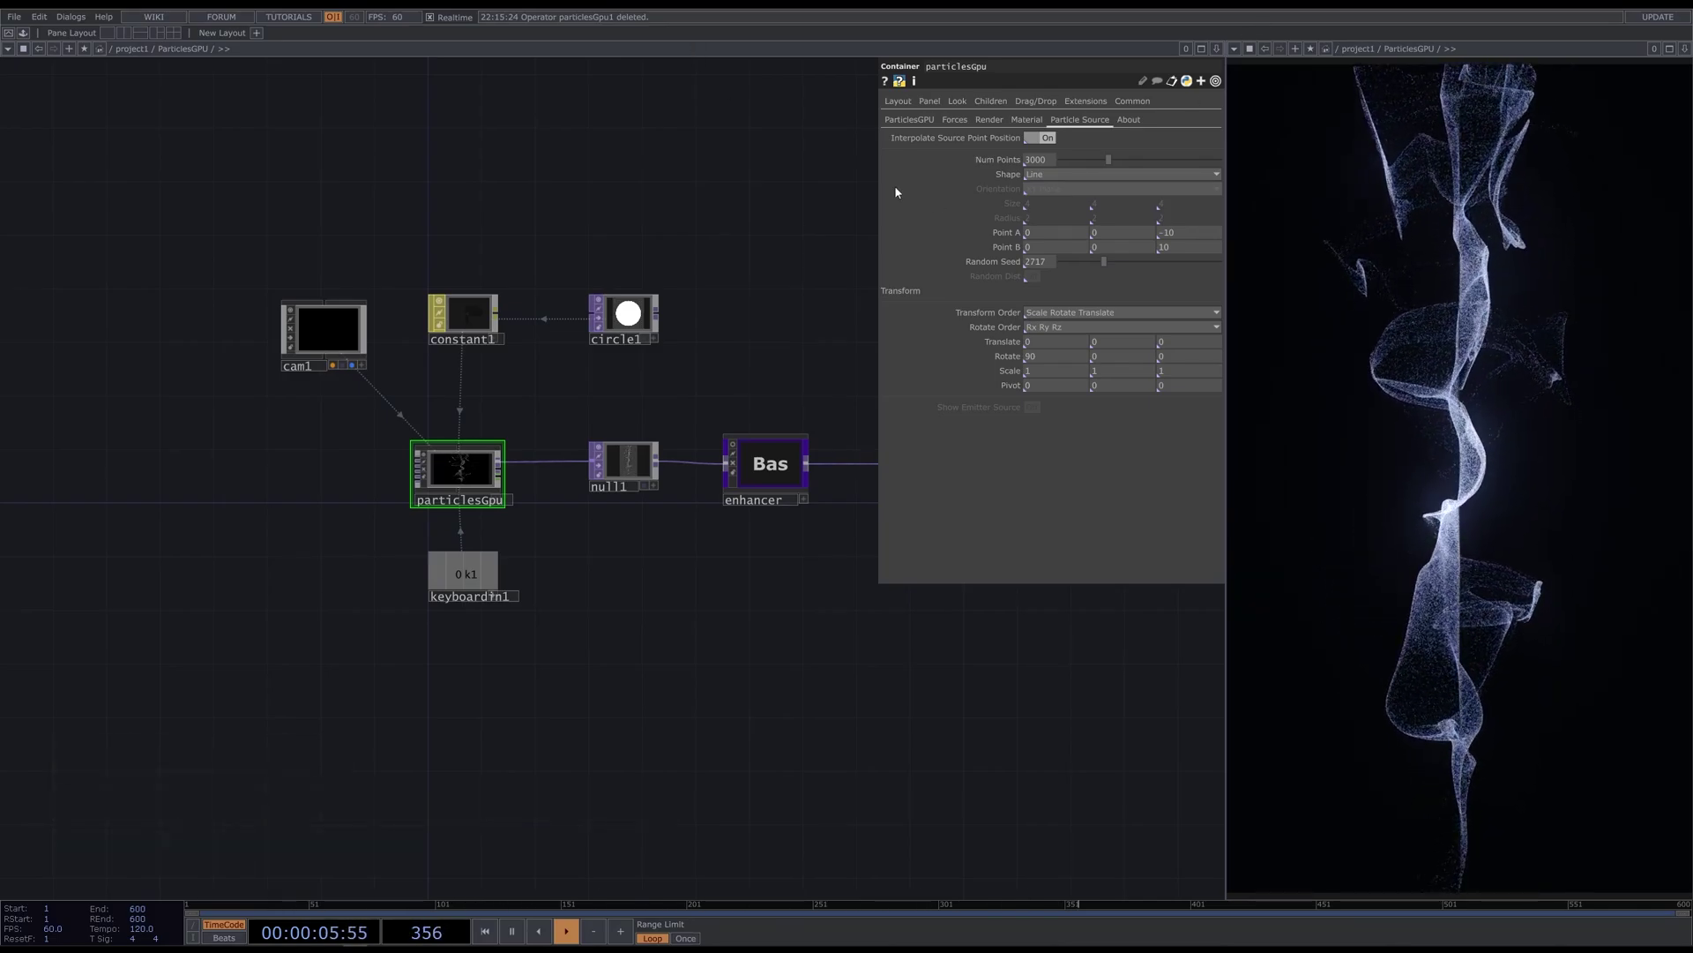
Try the Sphere and Rectangle shapes for particlesGpu's particle source, checking the rectangle's orientation
left_click(1042, 179)
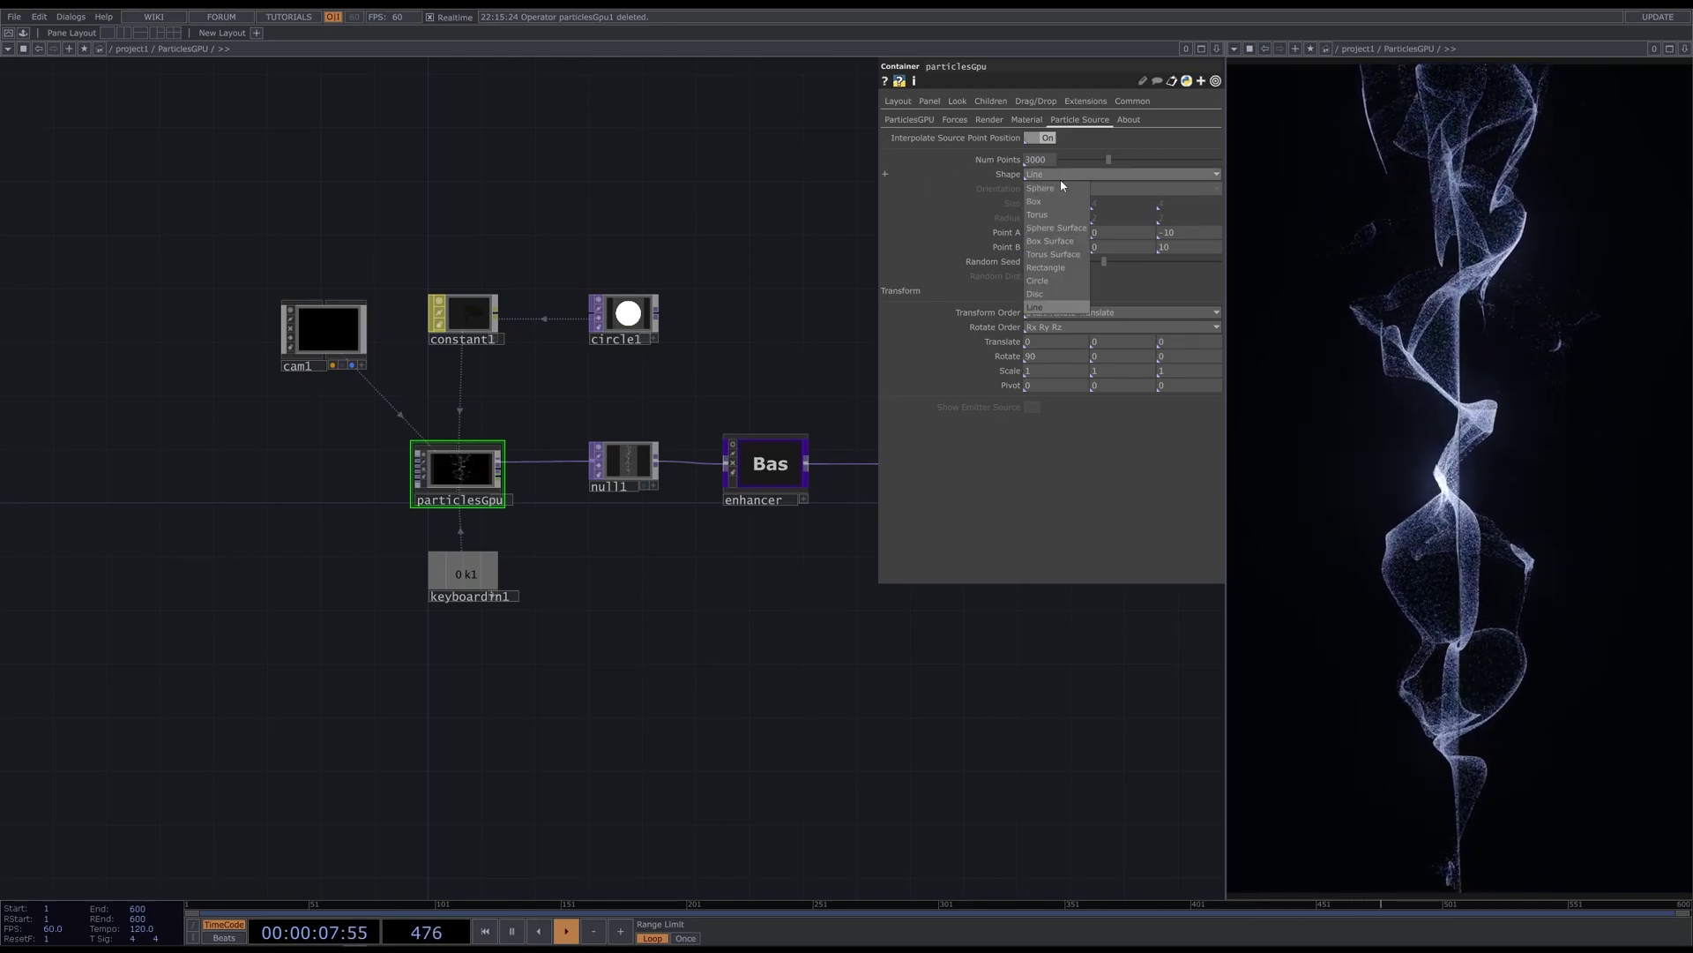
left_click(1074, 190)
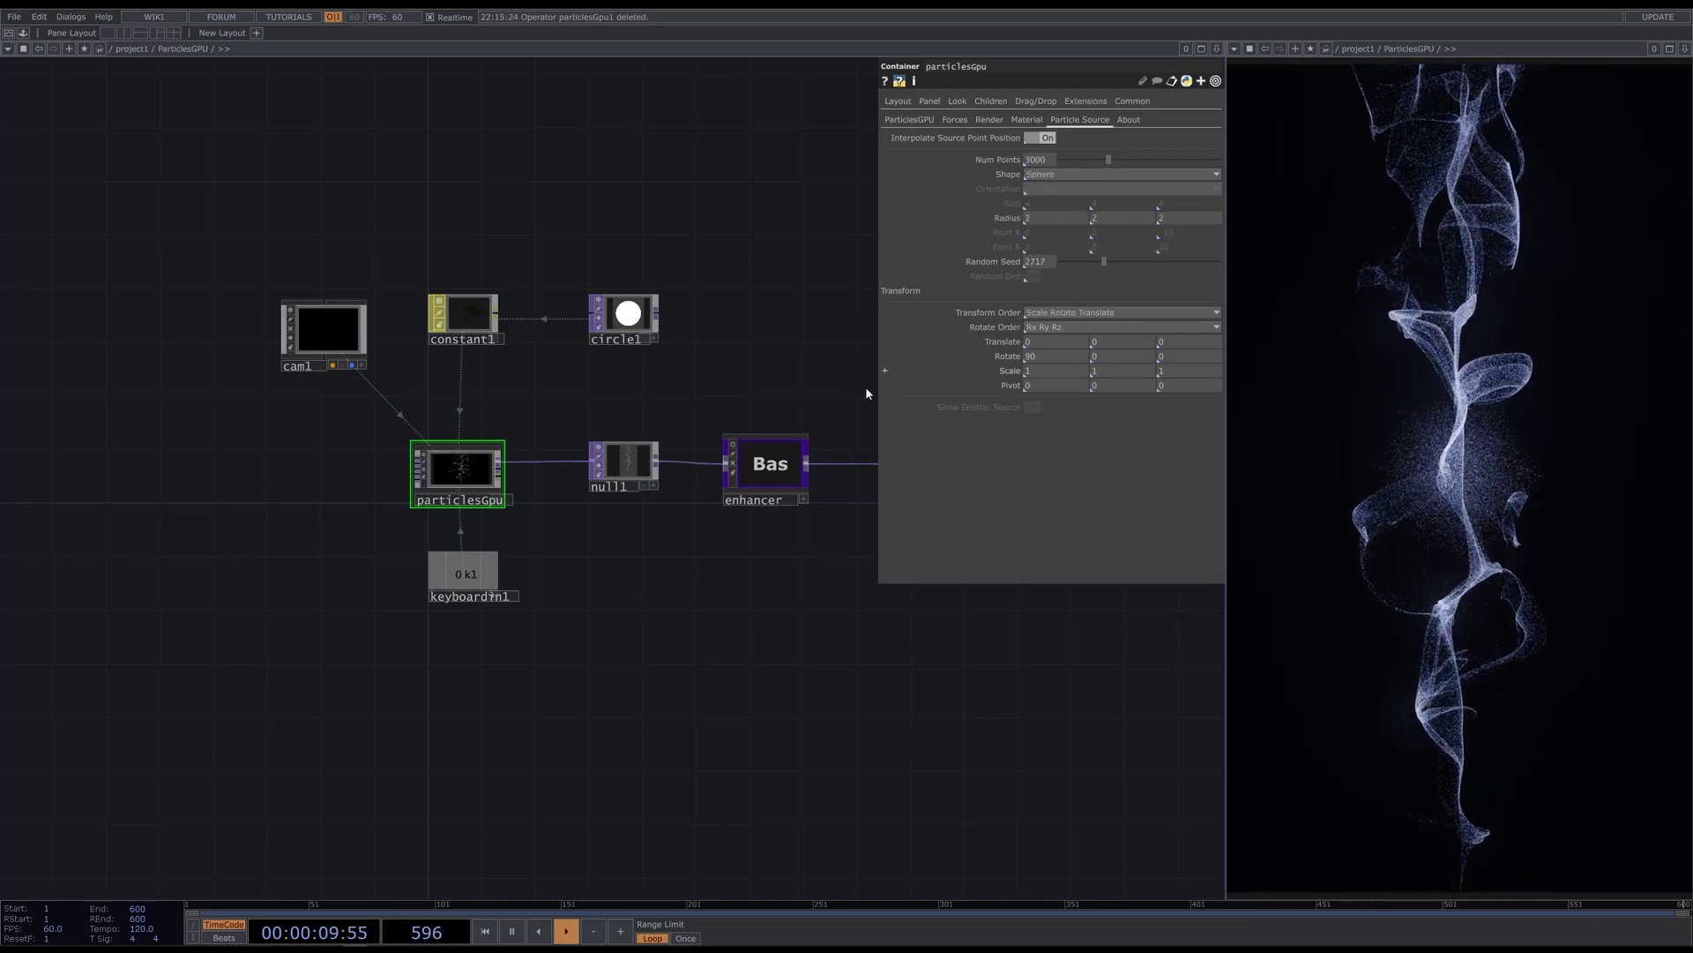
left_click(1069, 175)
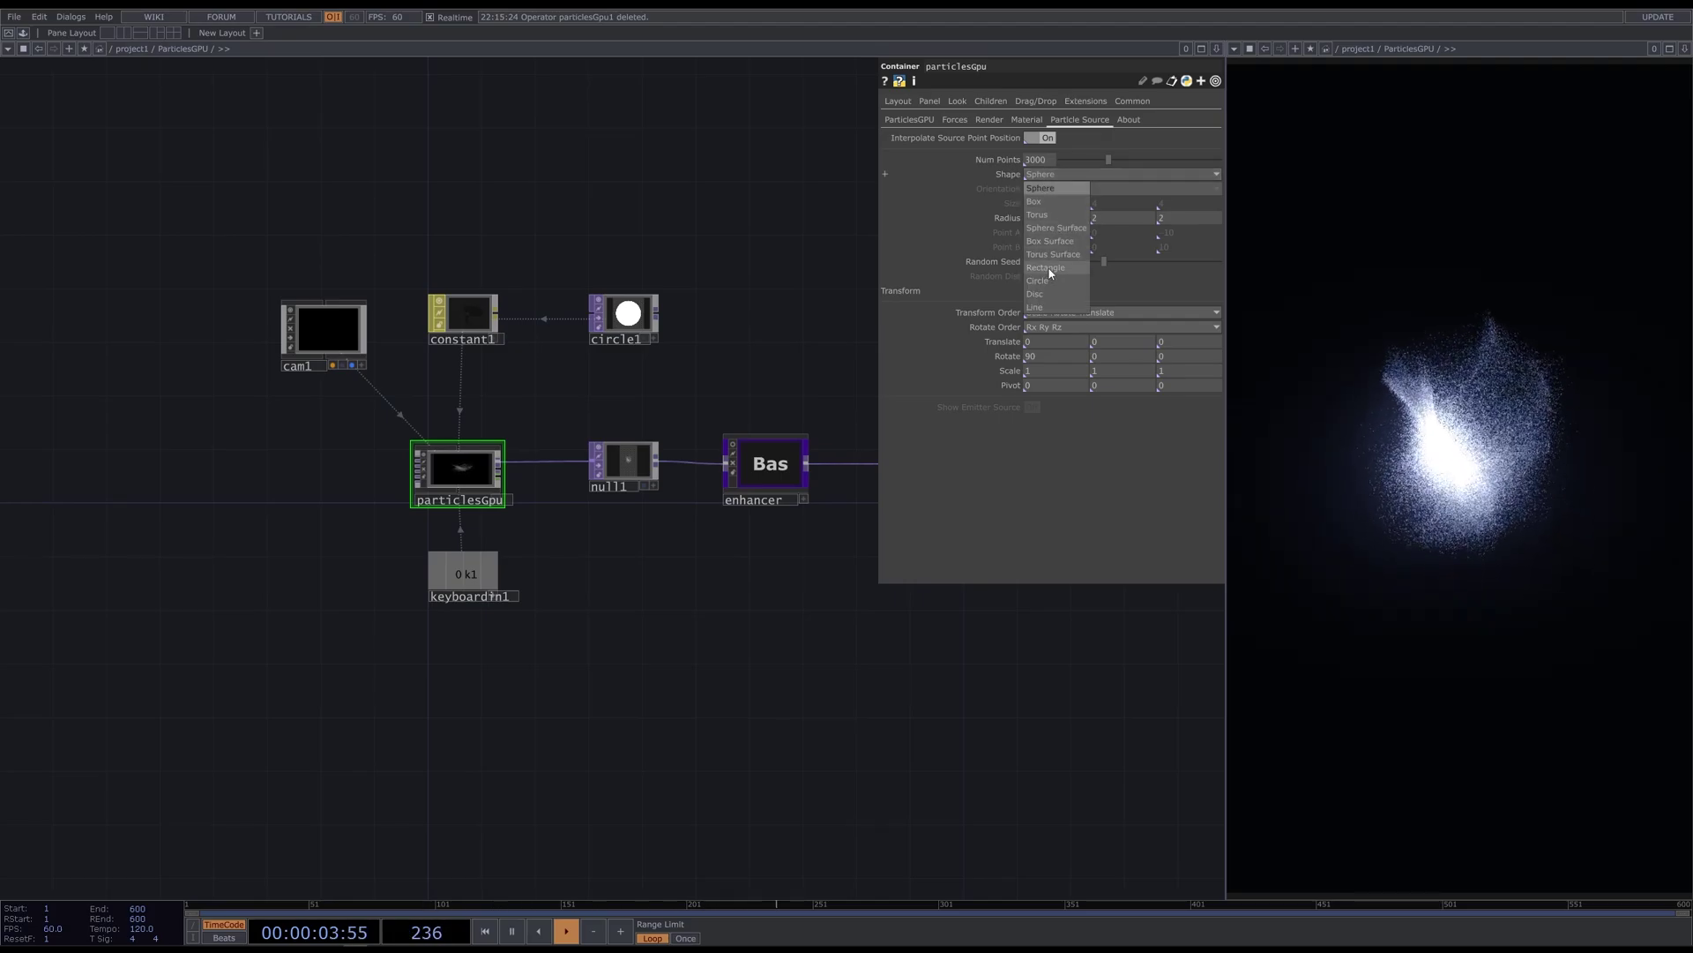
left_click(1046, 267)
left_click(1059, 189)
Set the second size value of particlesGpu's rectangular particle source to 10
left_click_drag(1053, 205, 976, 202)
type("8")
left_click_drag(1166, 203, 1109, 206)
type("8")
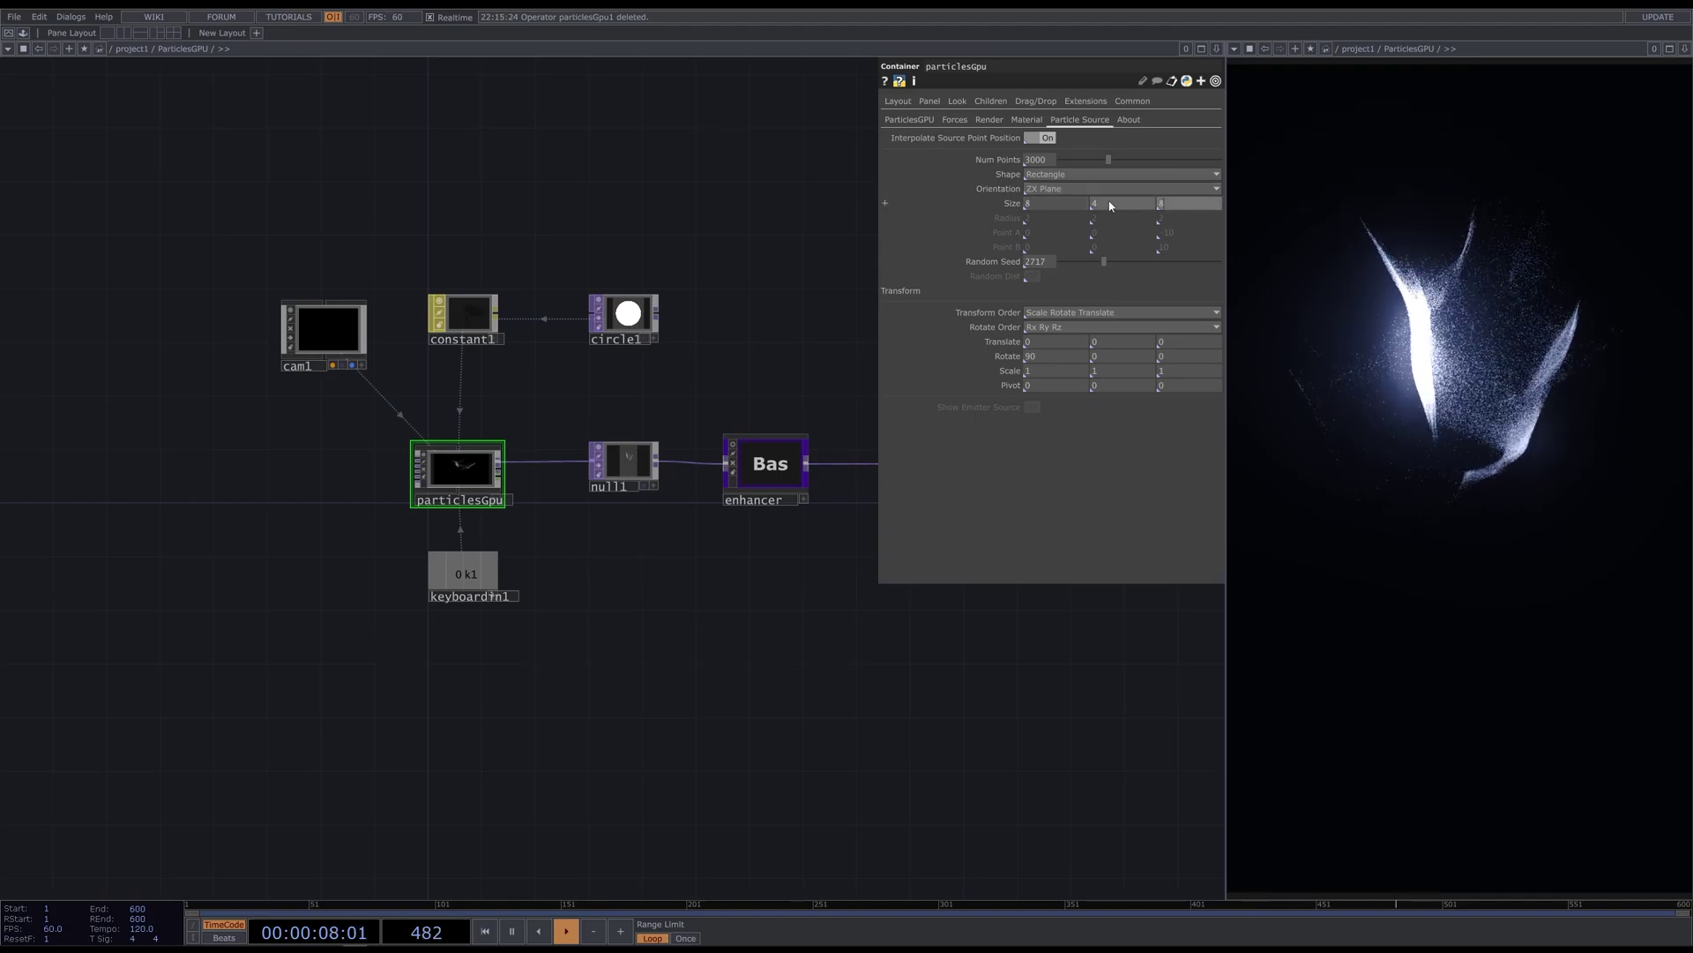
left_click(1109, 205)
type("10")
key("Return")
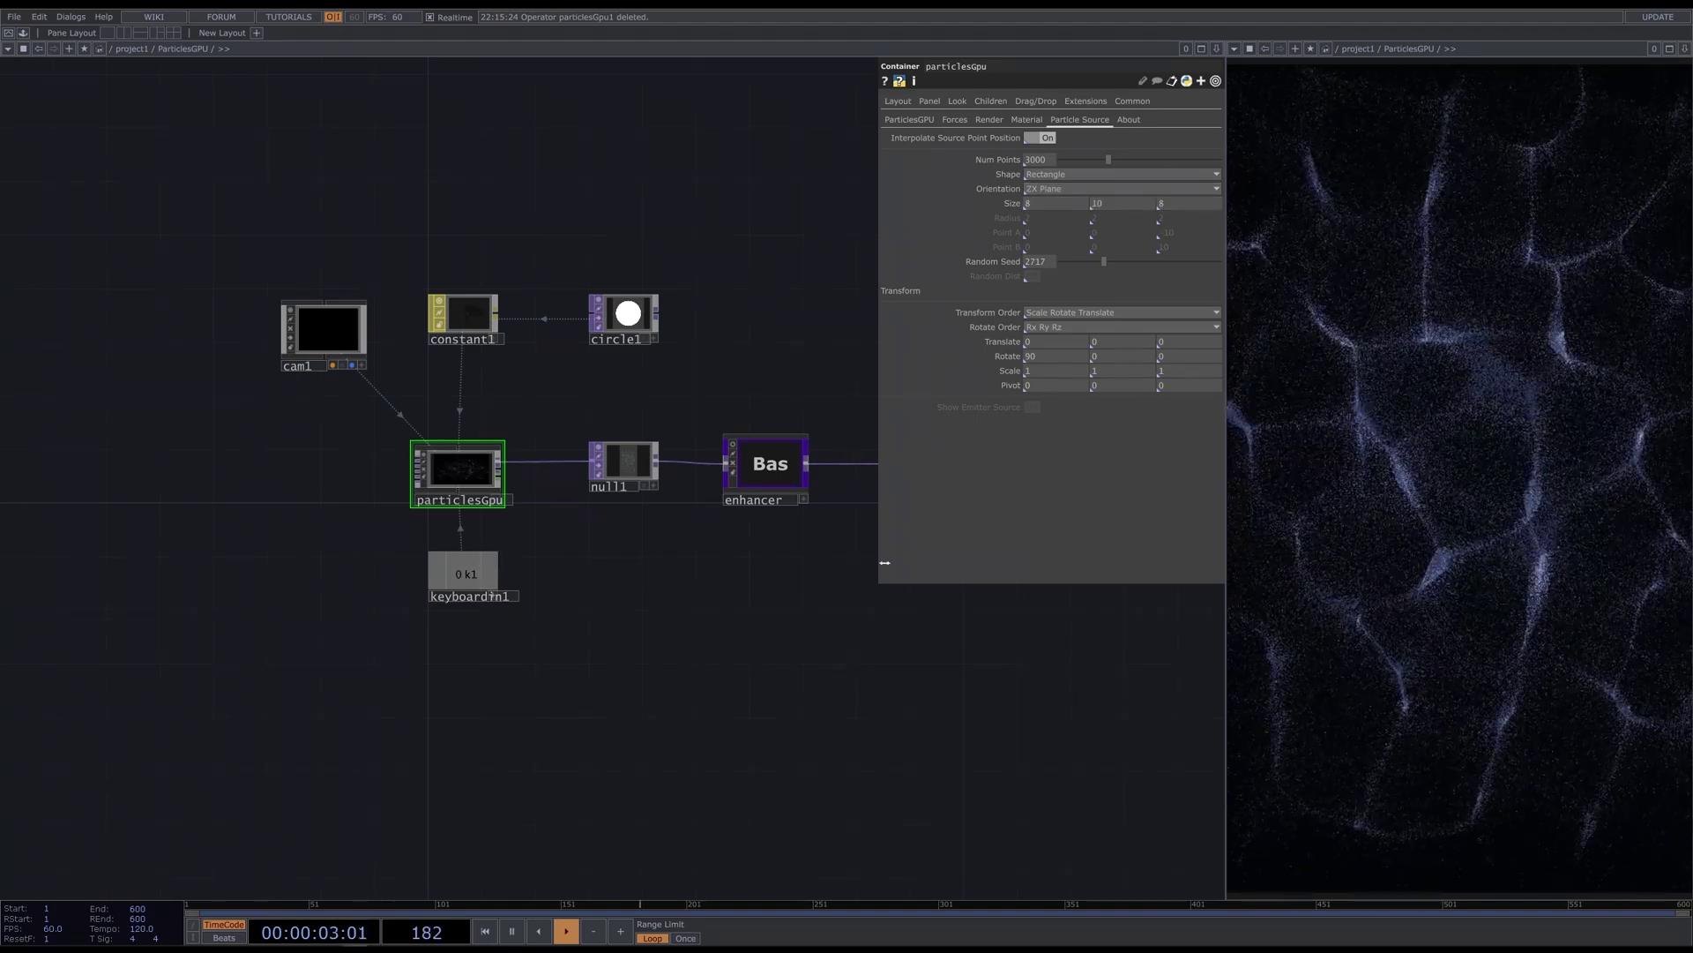
Set particlesGpu's particle source shape back to Line and inspect the component in the network
left_click(1059, 173)
left_click(1044, 304)
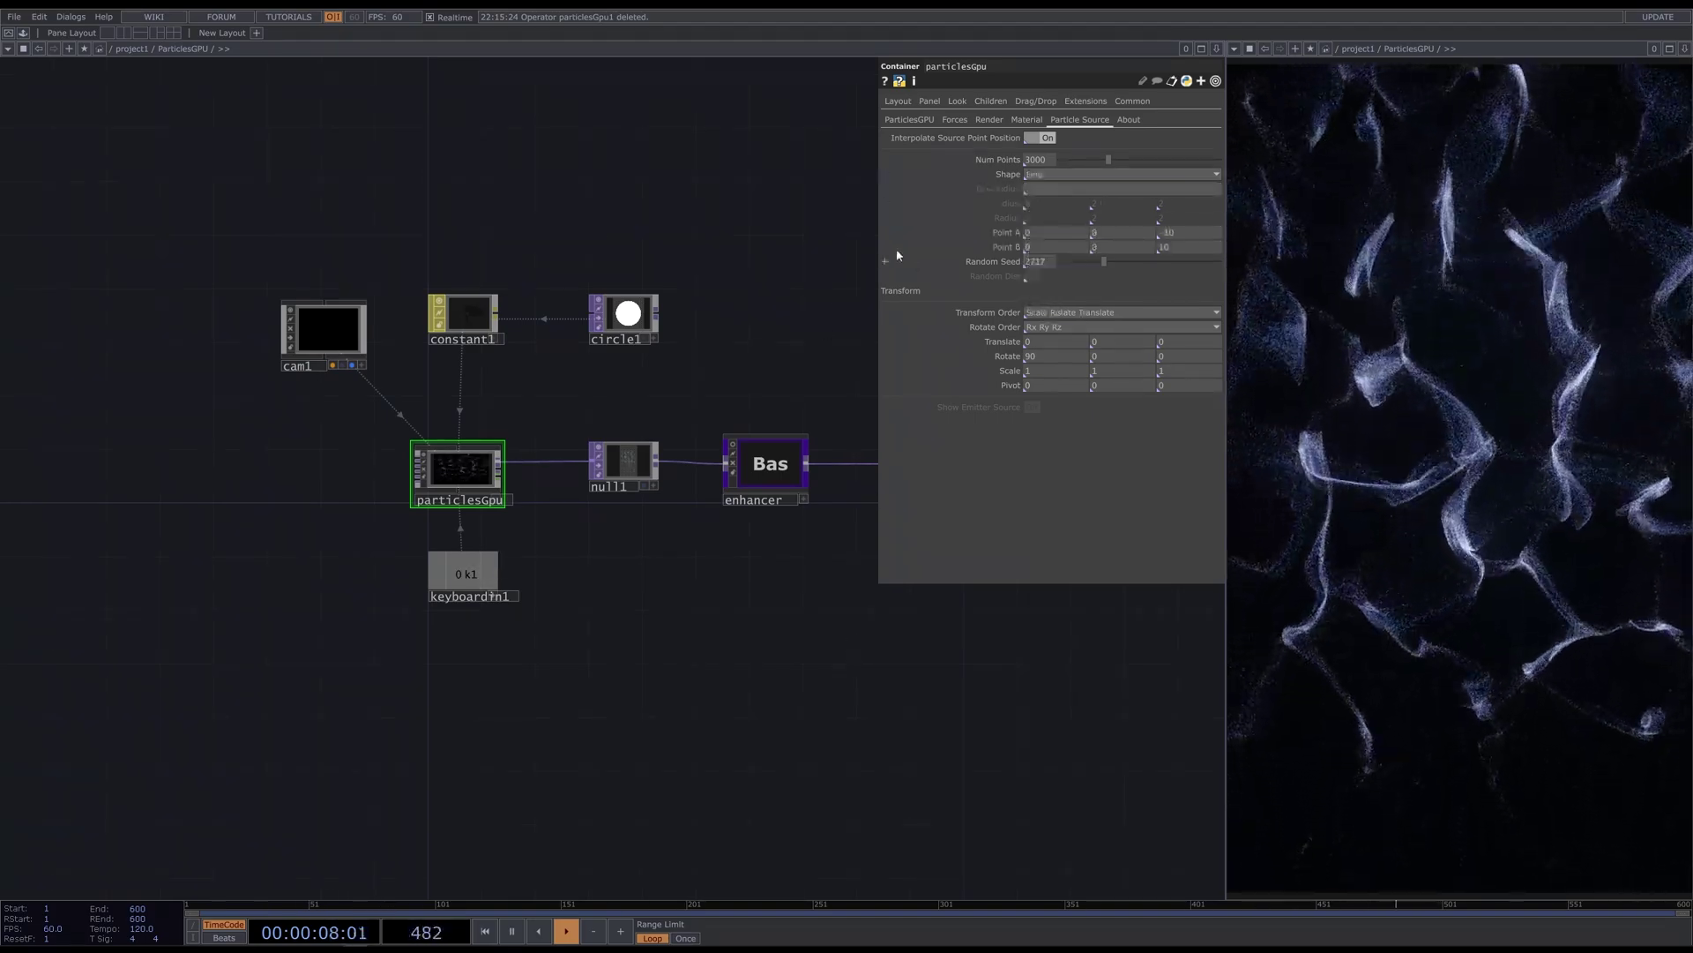
scroll(298, 511, "up", 5)
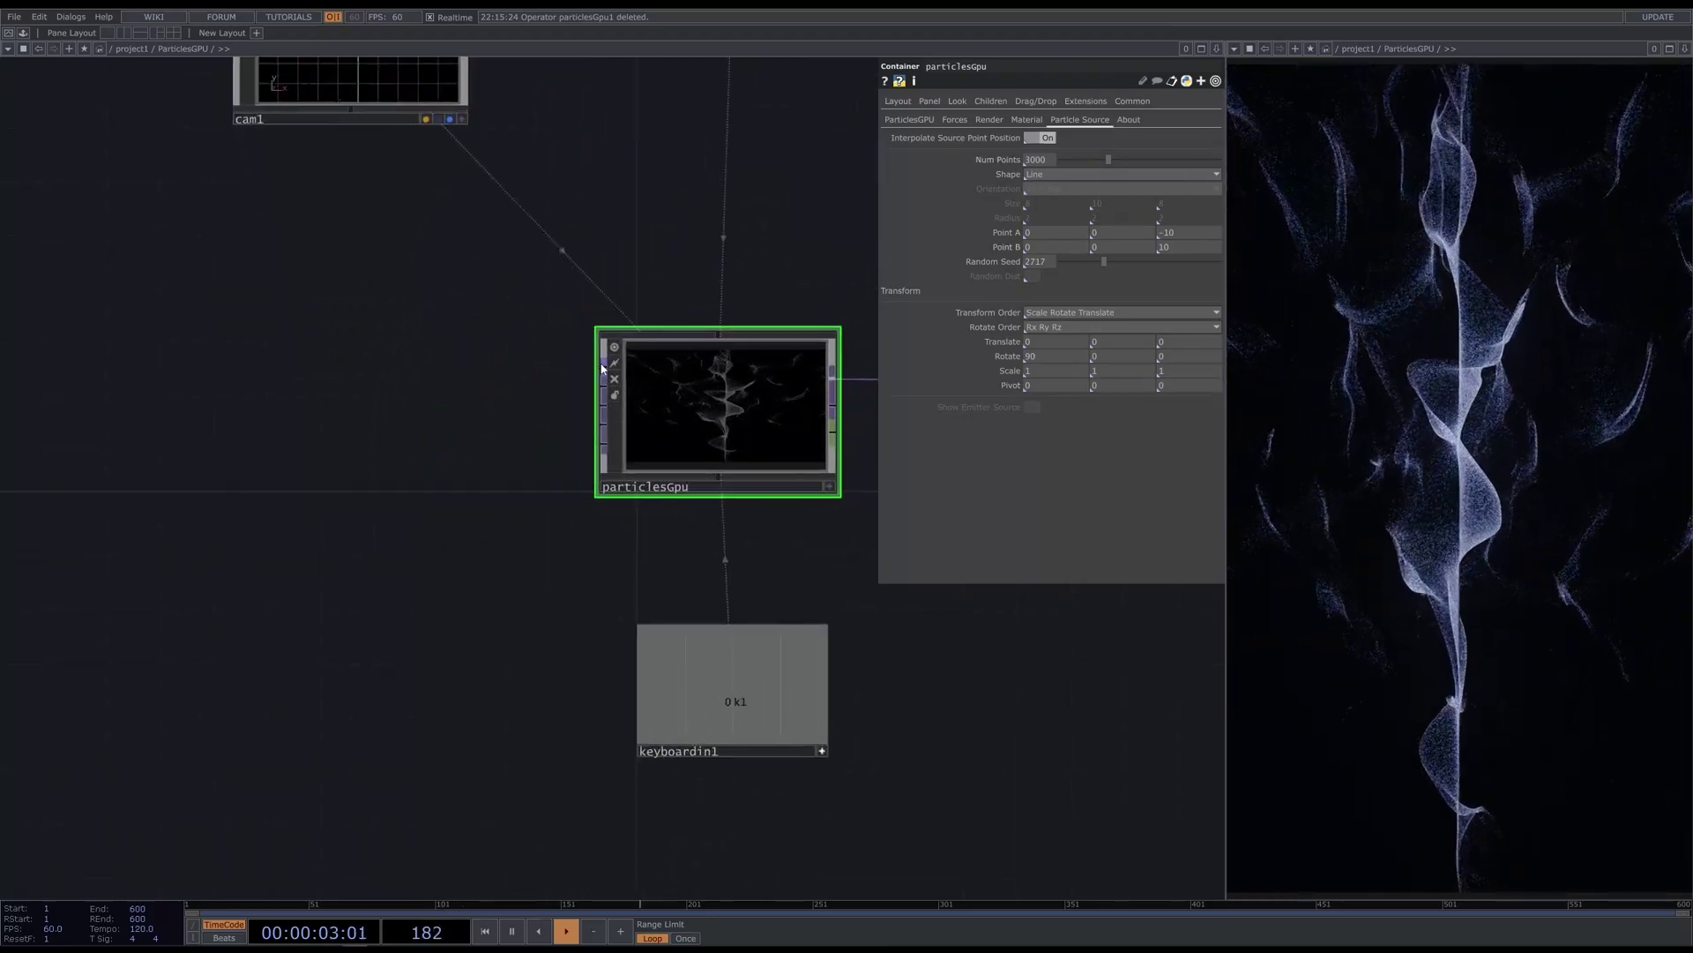
scroll(231, 446, "down", 4)
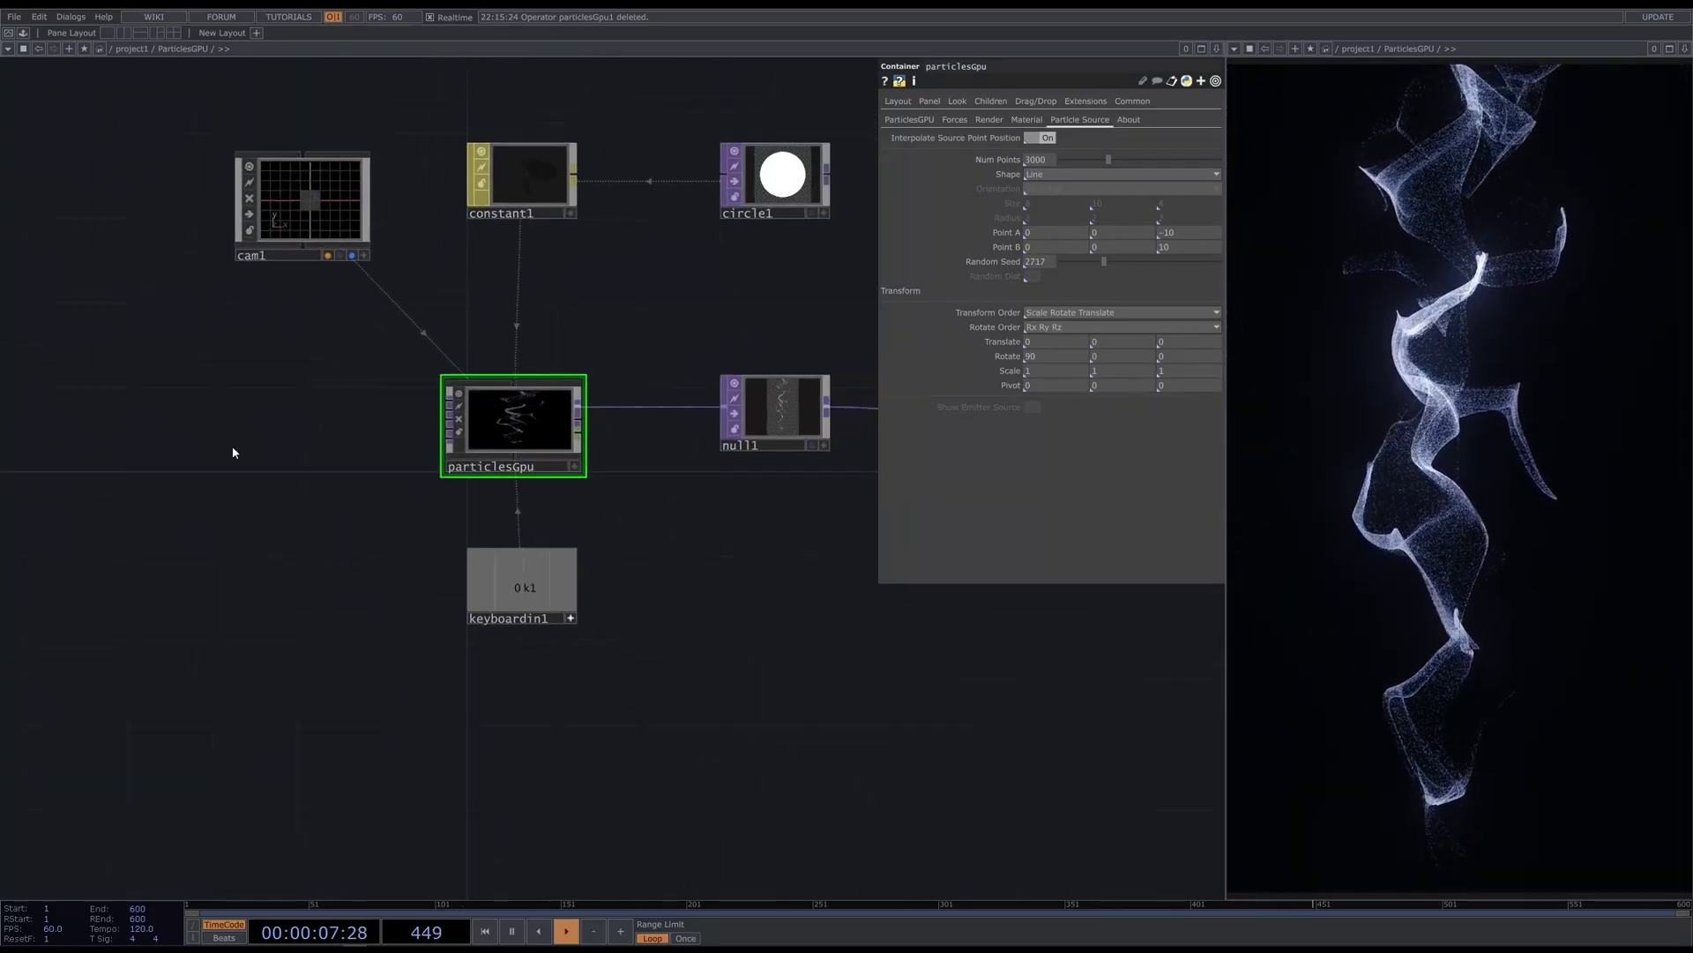
scroll(233, 449, "down", 1)
Try the Phong material on particlesGpu and restore the Custom material that uses constant1
left_click(1027, 122)
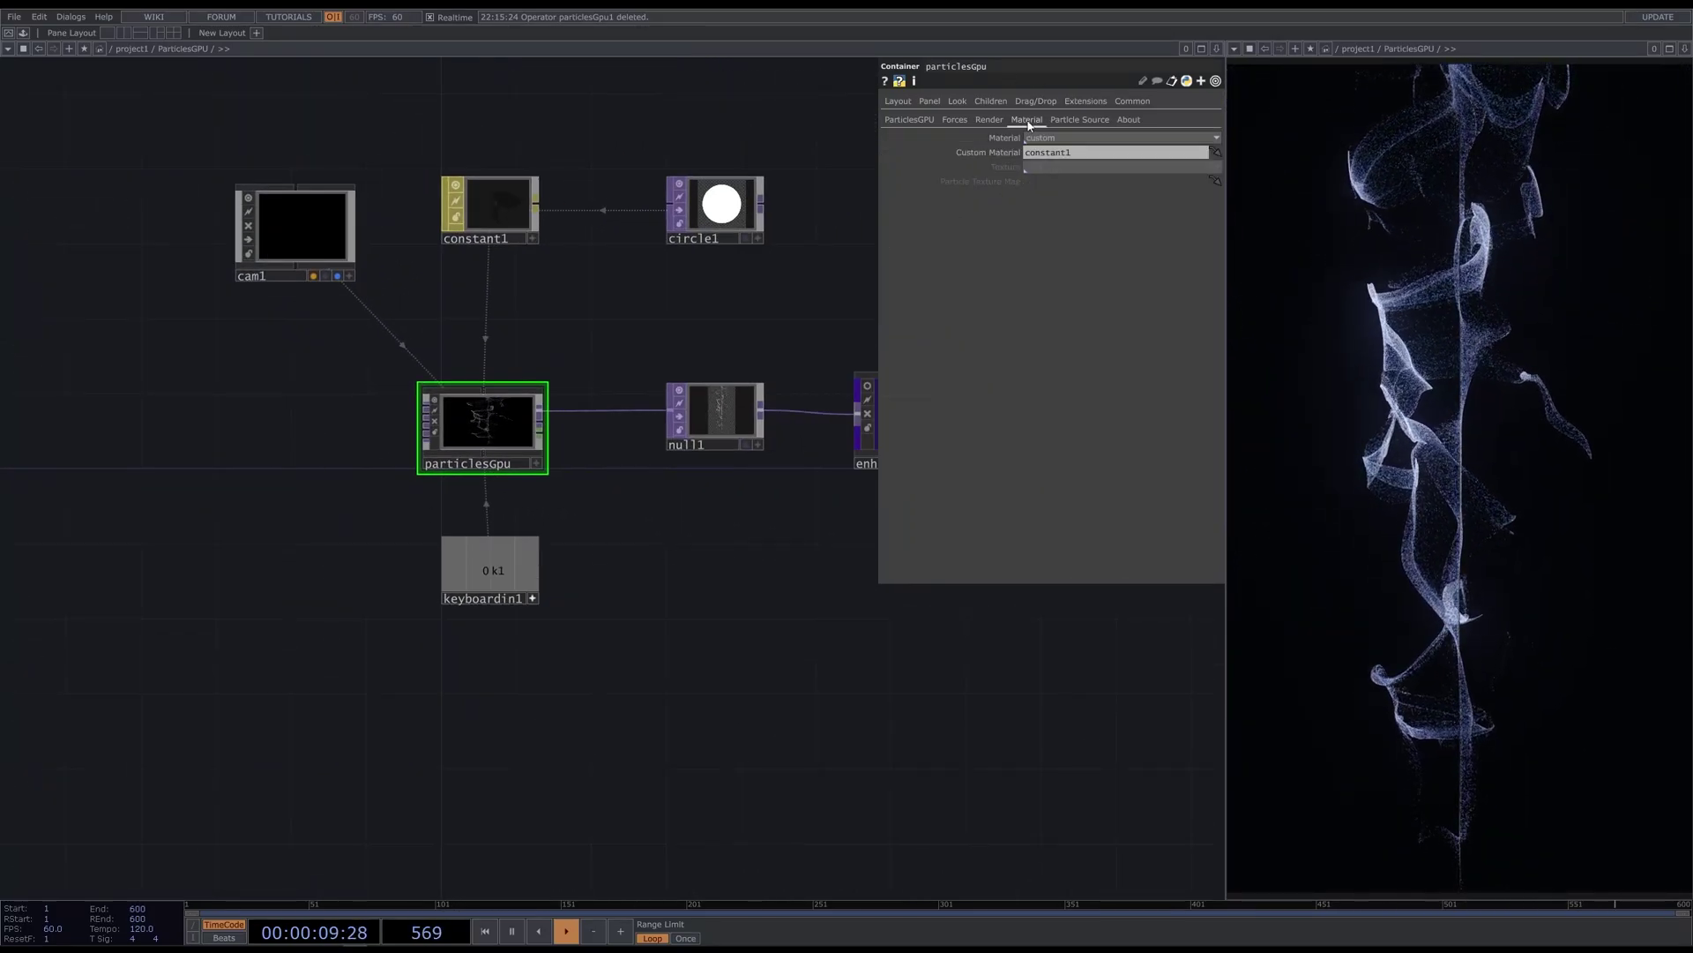
left_click(1040, 137)
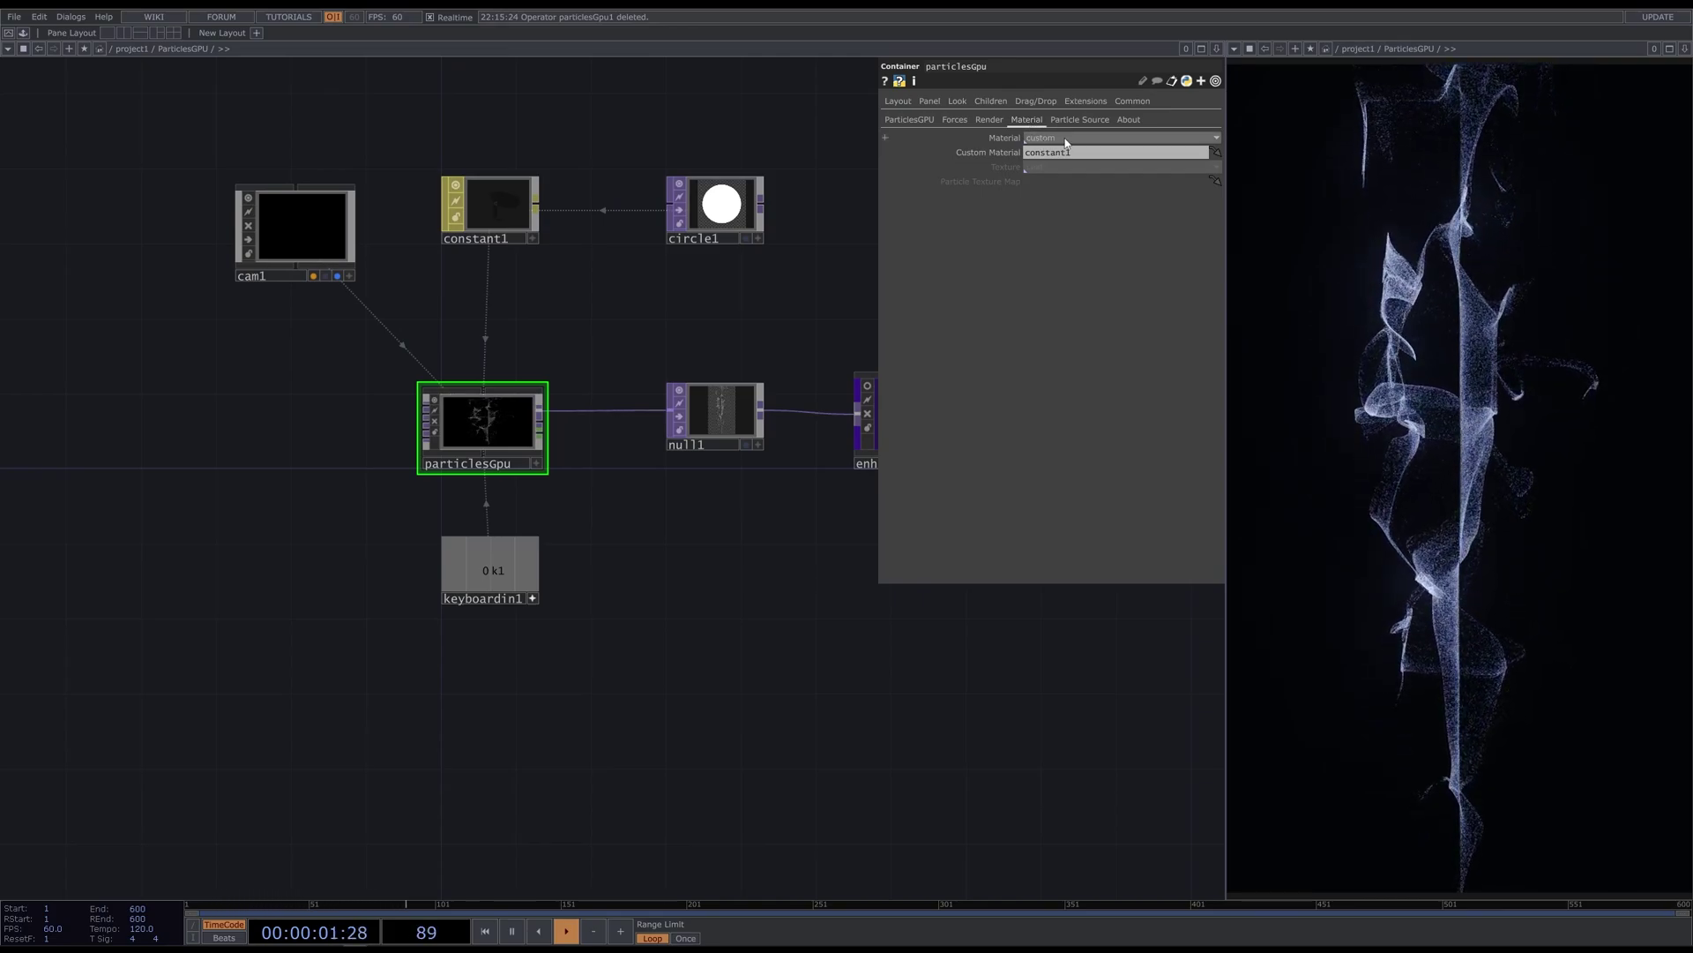
left_click(1045, 168)
left_click(1073, 138)
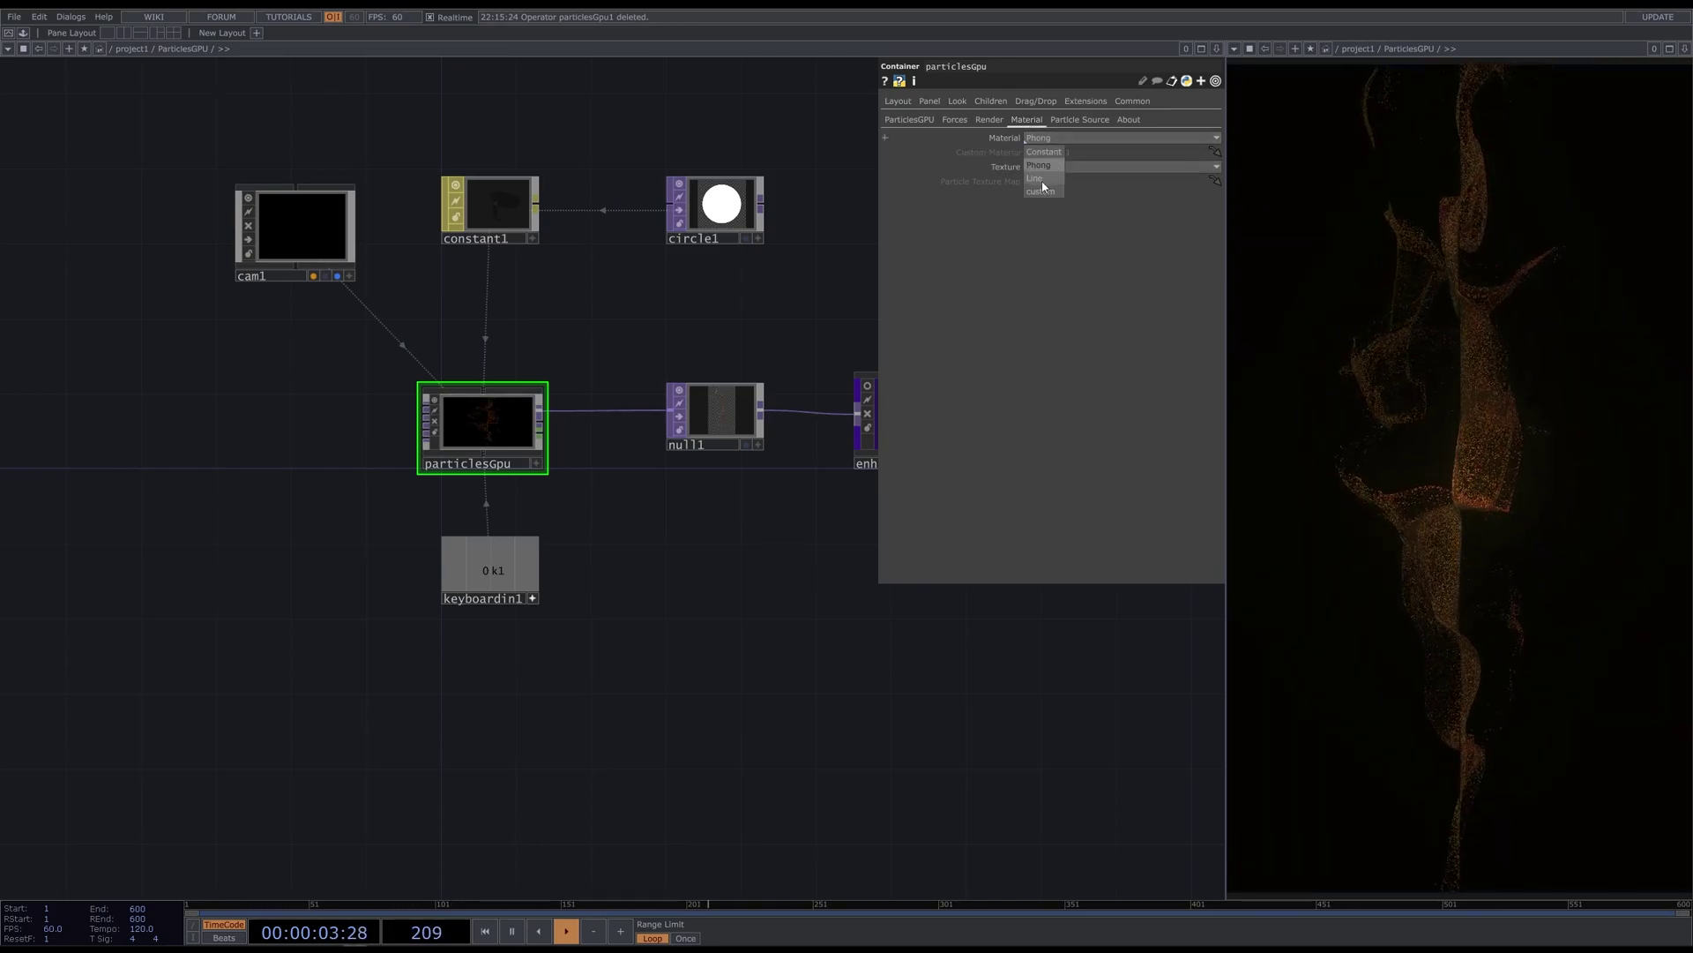
left_click(1041, 137)
left_click(1042, 191)
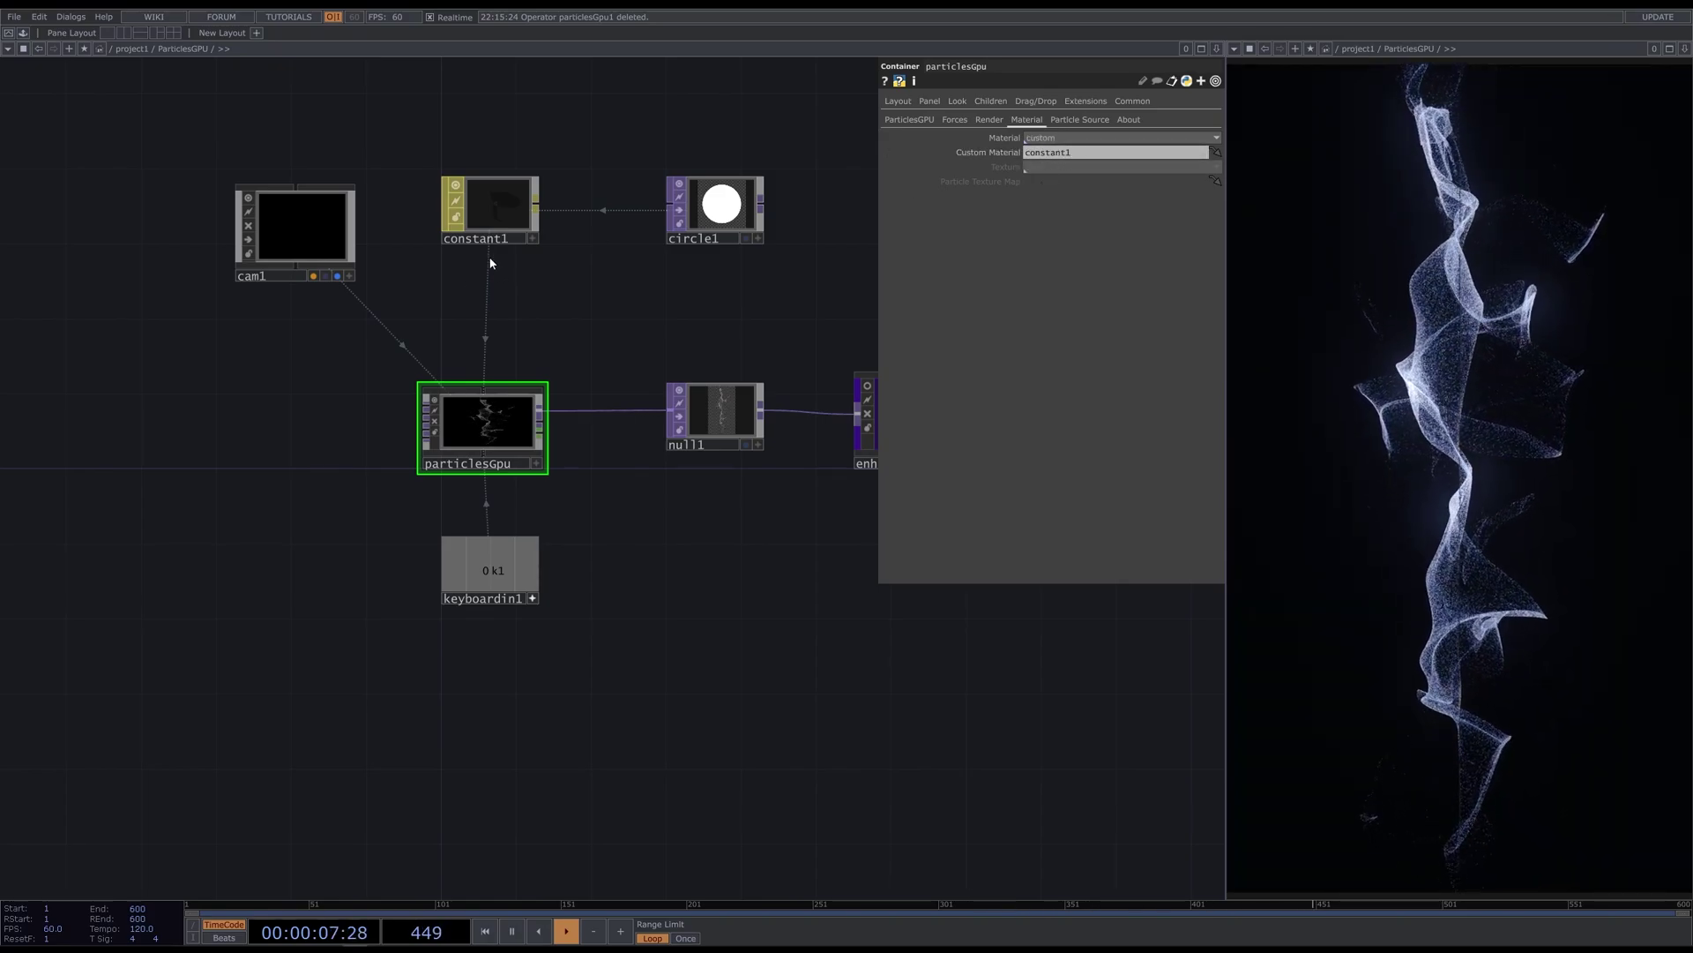
Try a different Alpha value on the constant1 material and undo the change
left_click(508, 212)
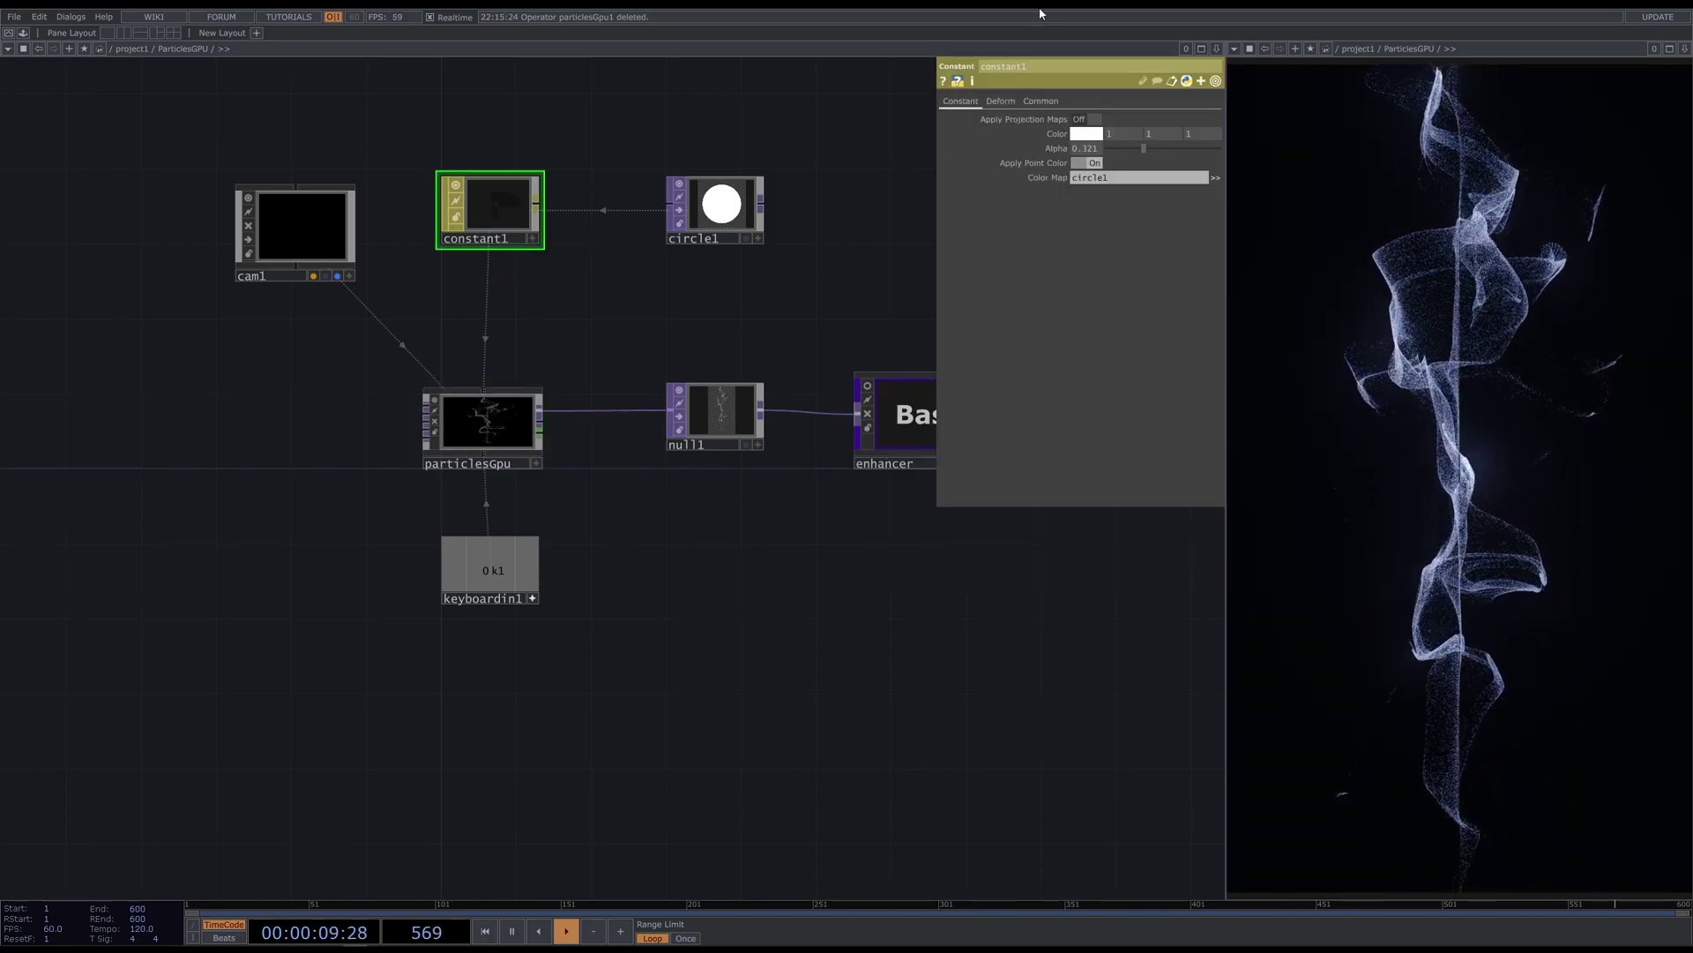
mouse_move(1134, 150)
left_mouse_down()
mouse_move(1115, 144)
mouse_move(1165, 146)
mouse_move(1136, 156)
left_mouse_up()
key("ctrl+z")
Review constant1's blending settings and switch Depth Test off and back on to compare the output
left_click(1039, 102)
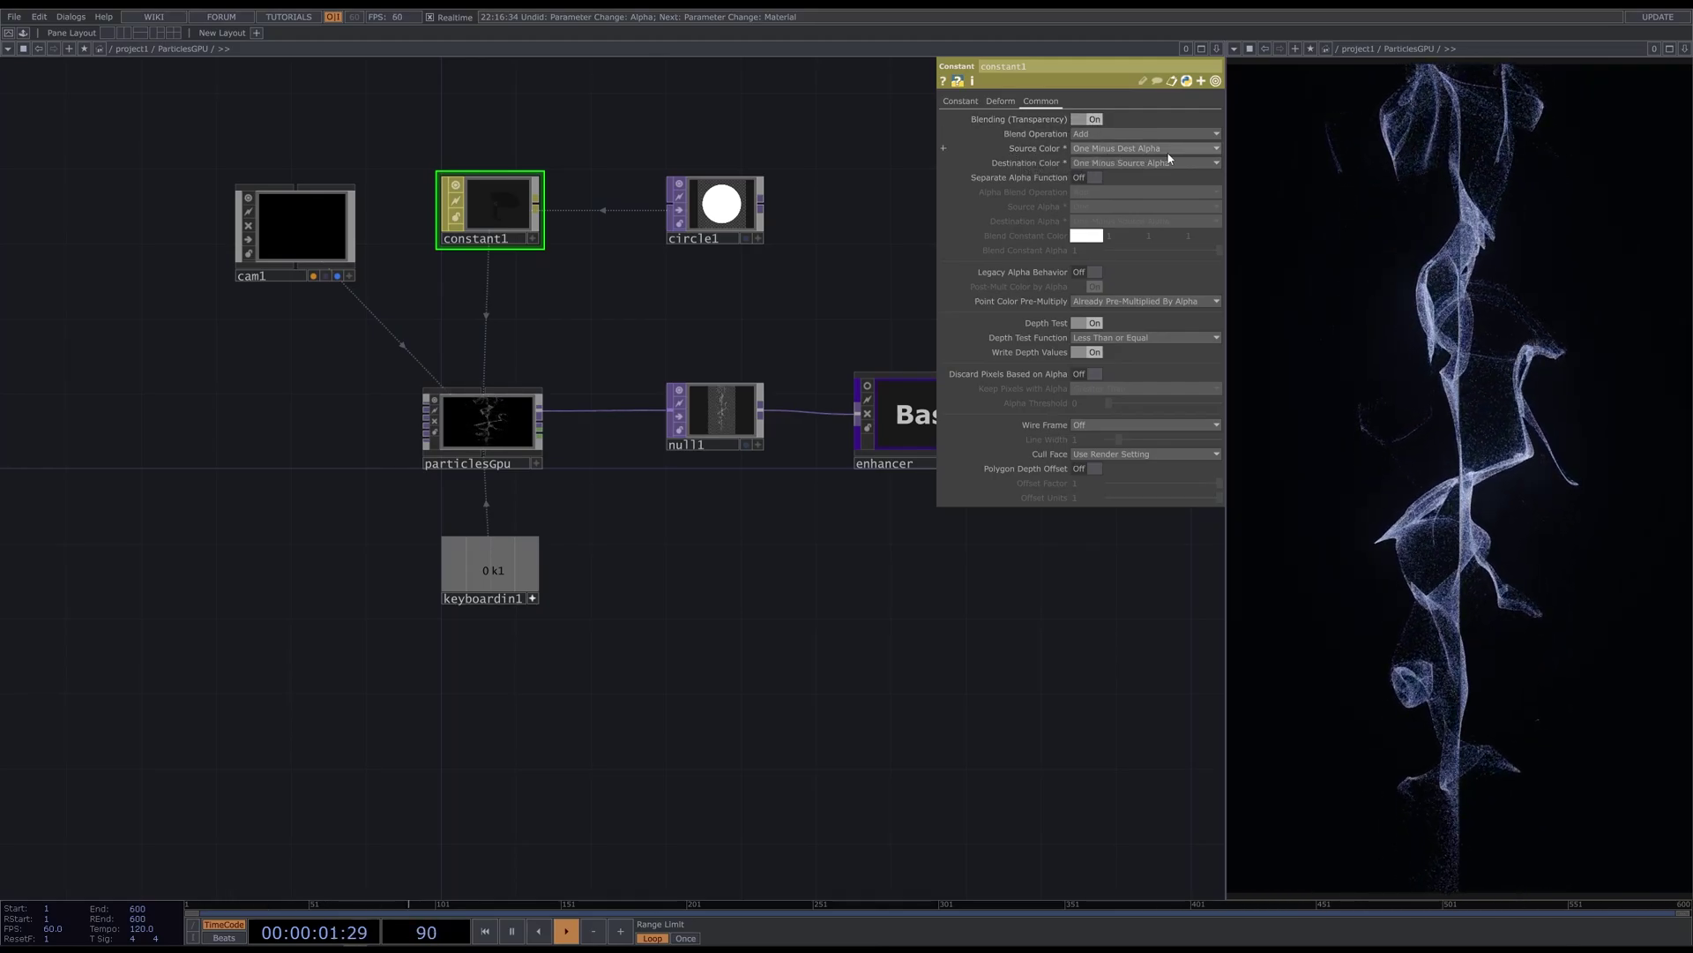
left_click(1093, 324)
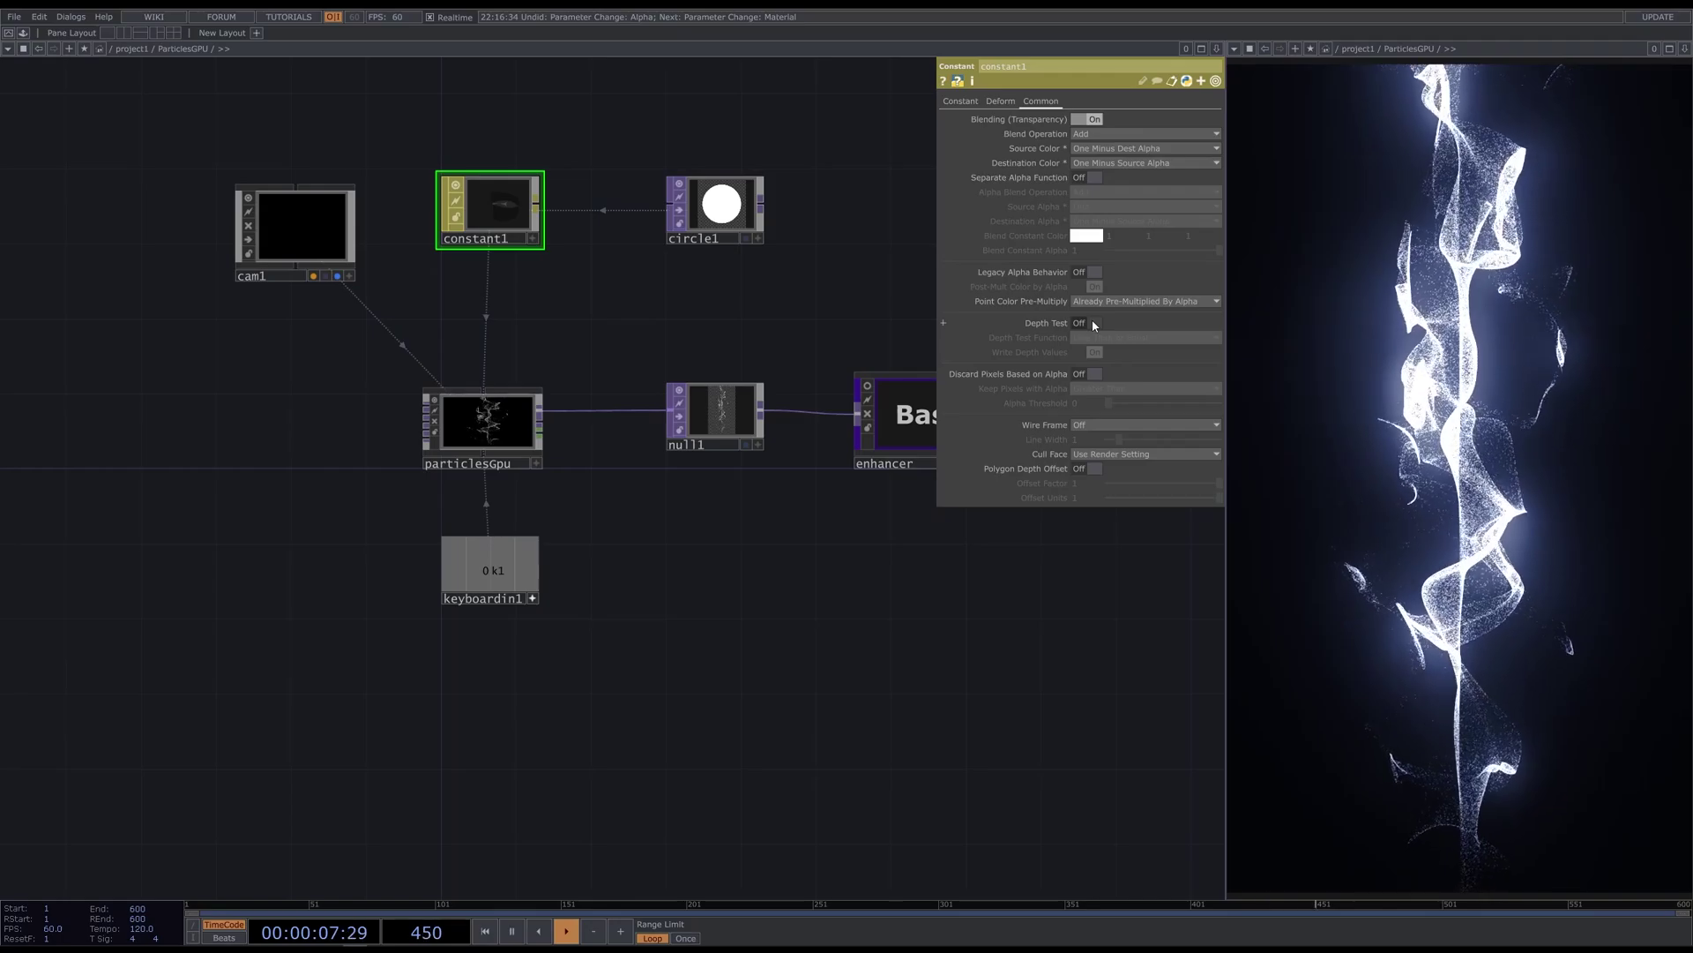
left_click(1094, 324)
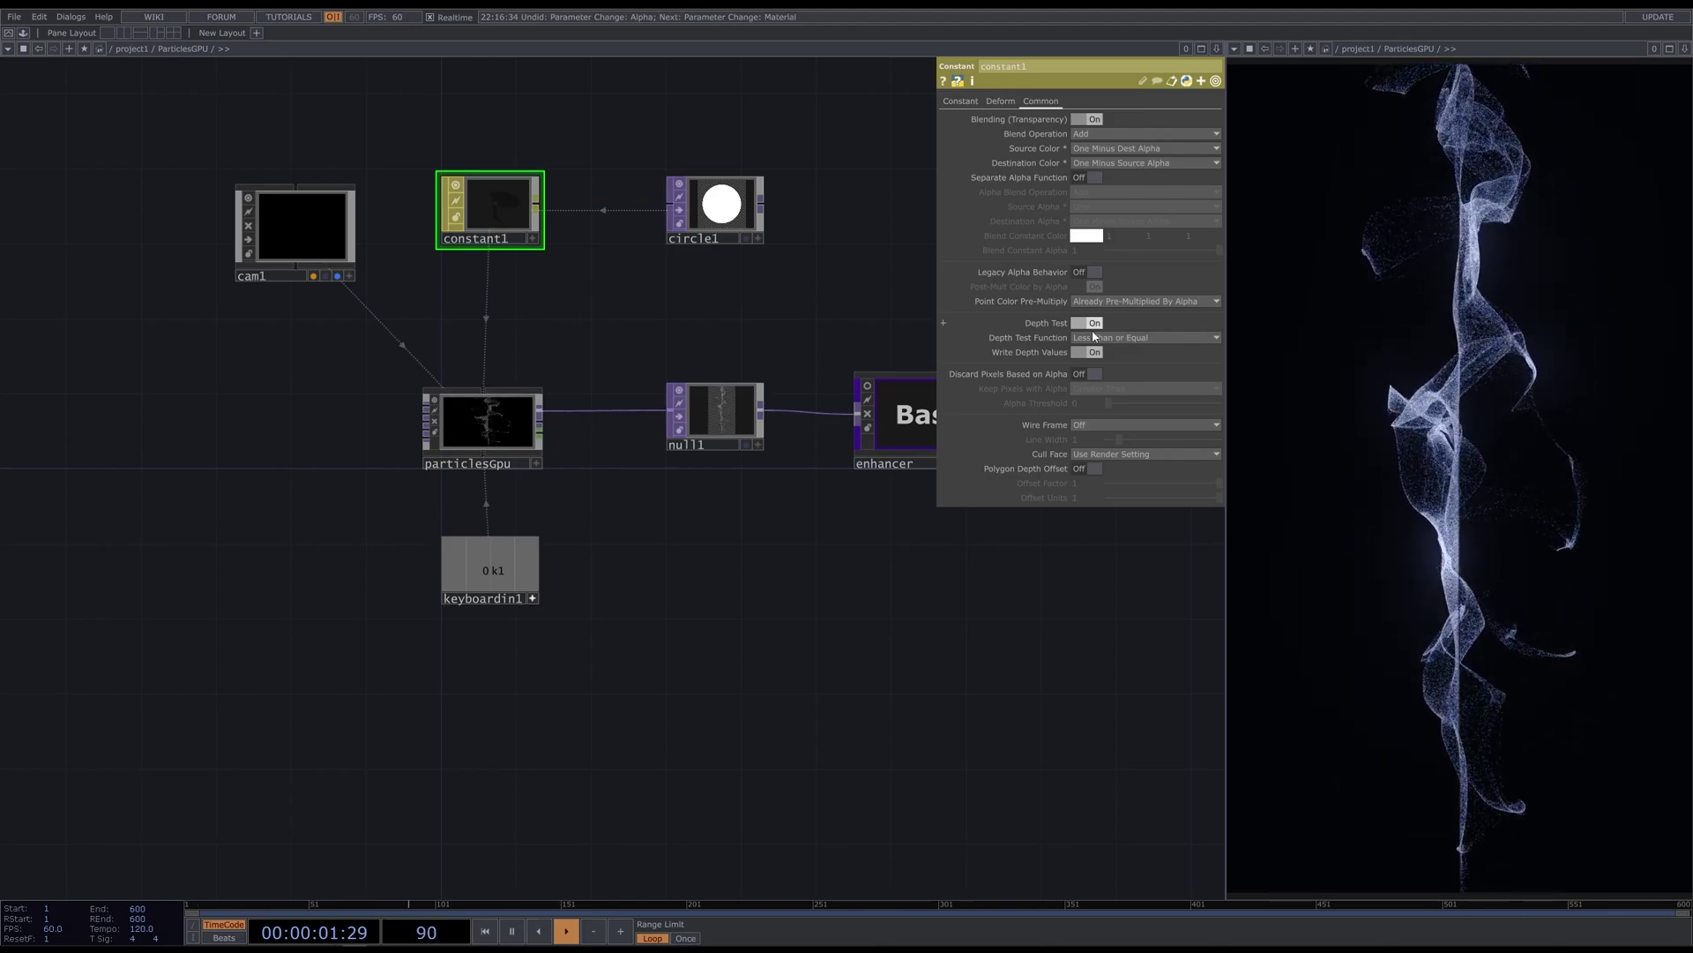
Review the Depth Test Function options of constant1 and return to its color and alpha settings
left_click(1093, 337)
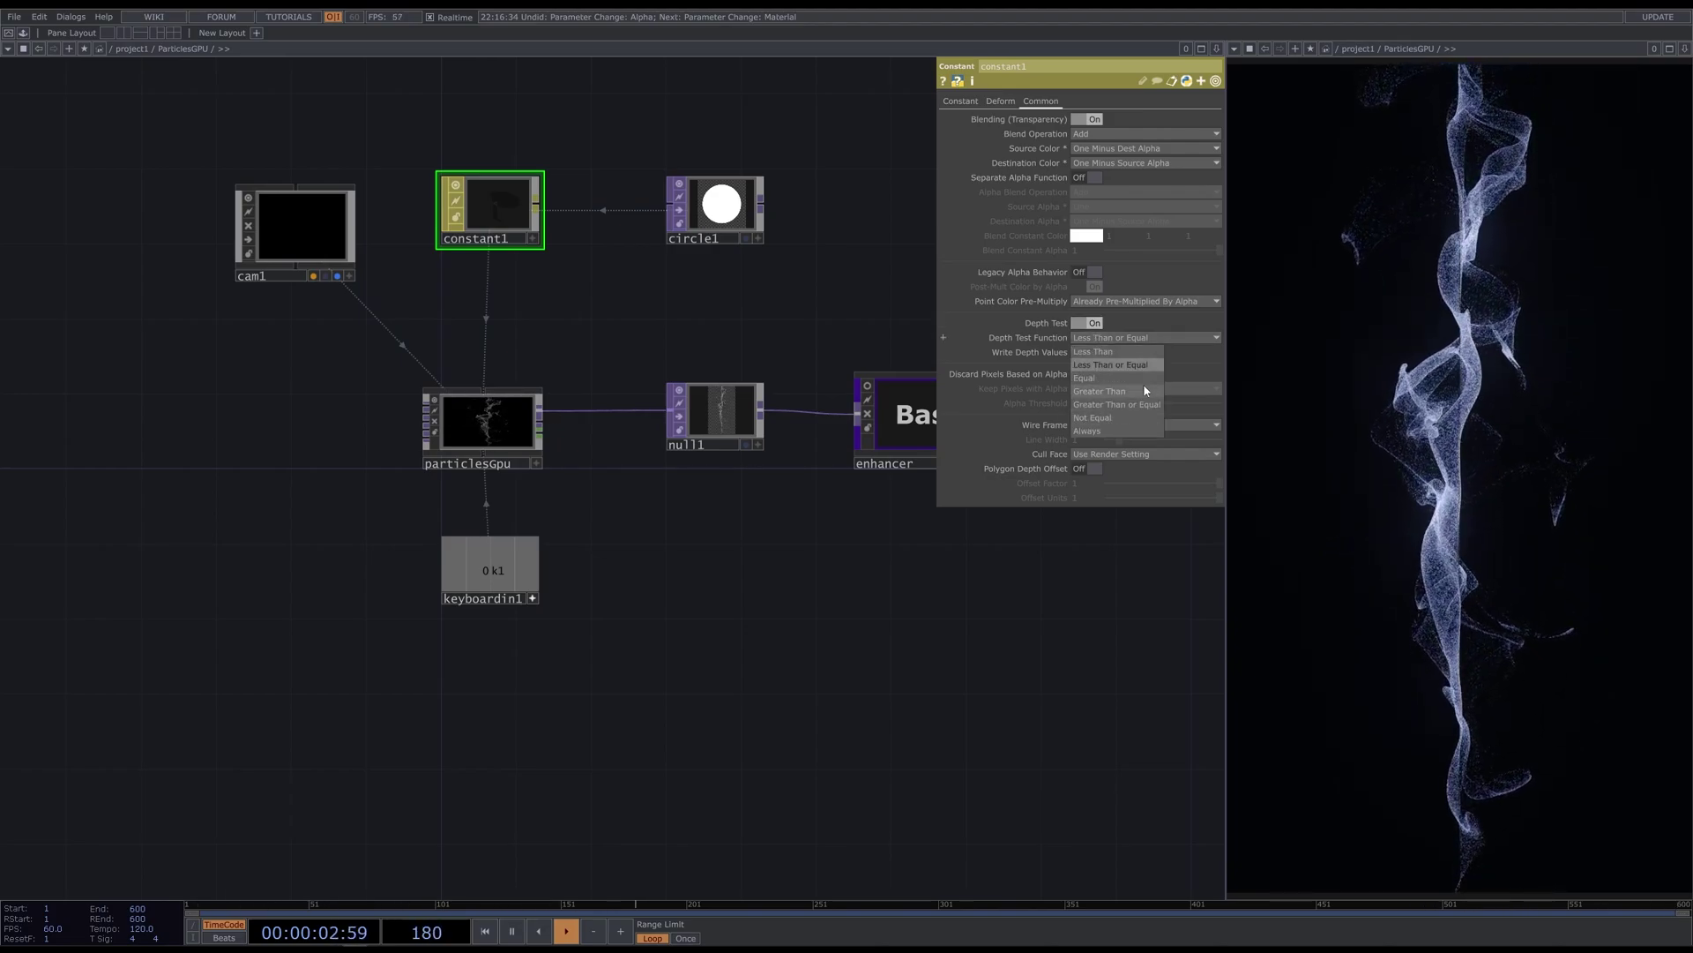
left_click(1121, 341)
left_click(965, 100)
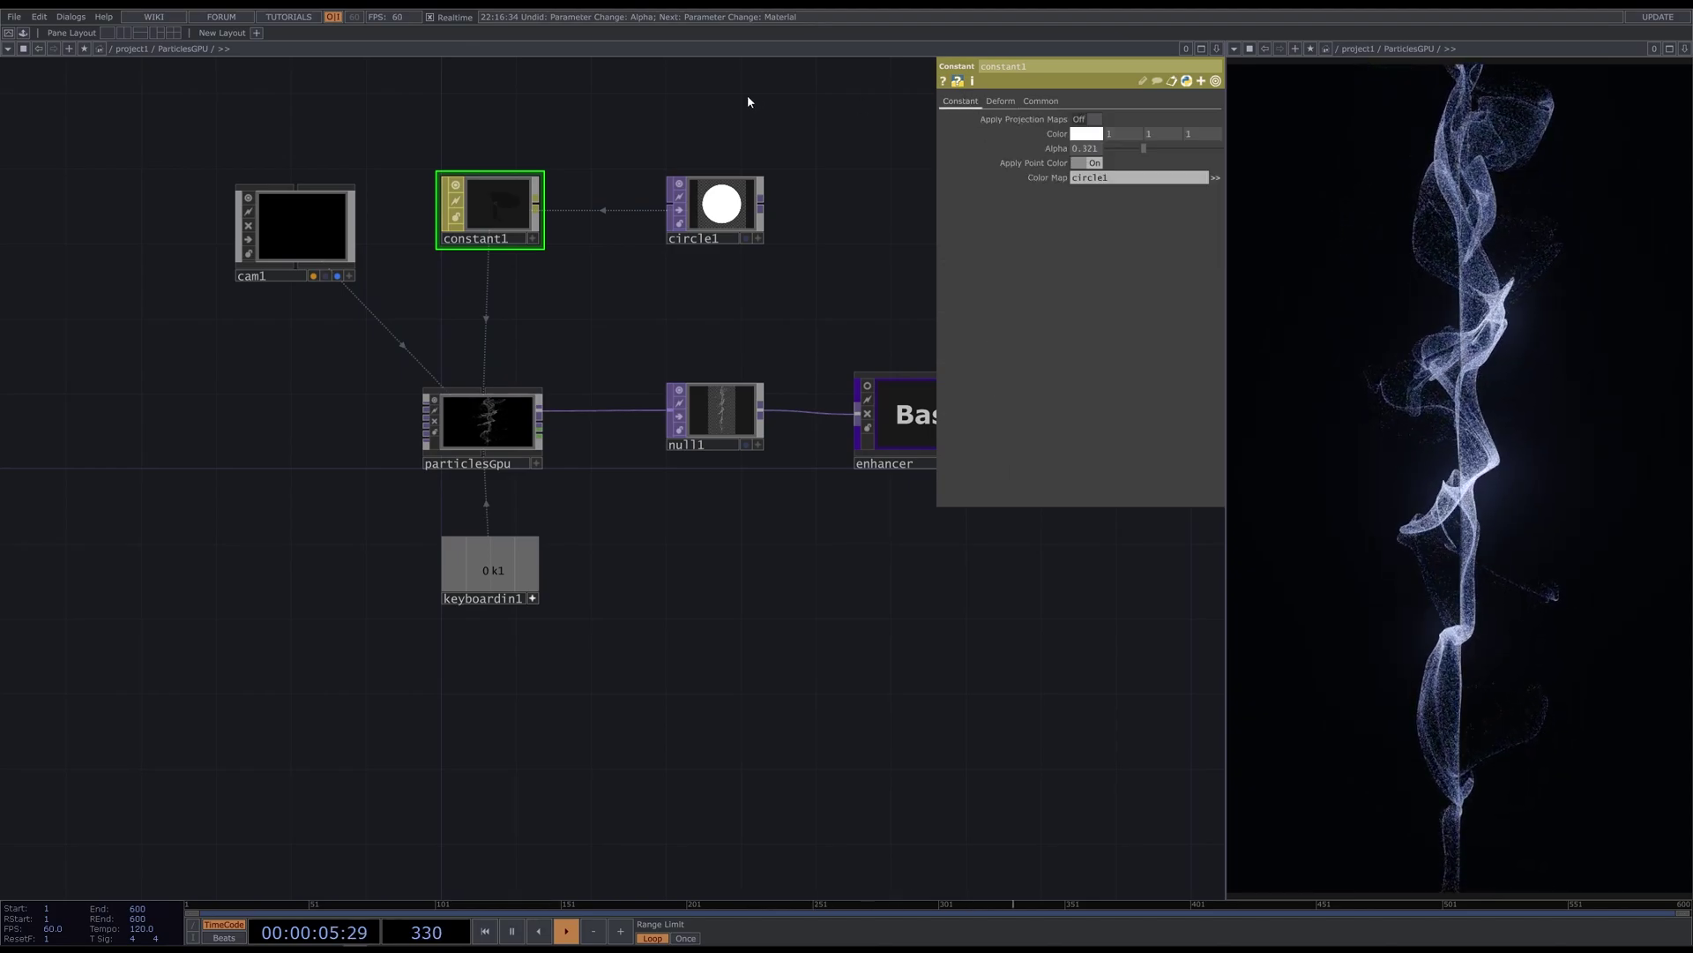
scroll(718, 163, "up", 3)
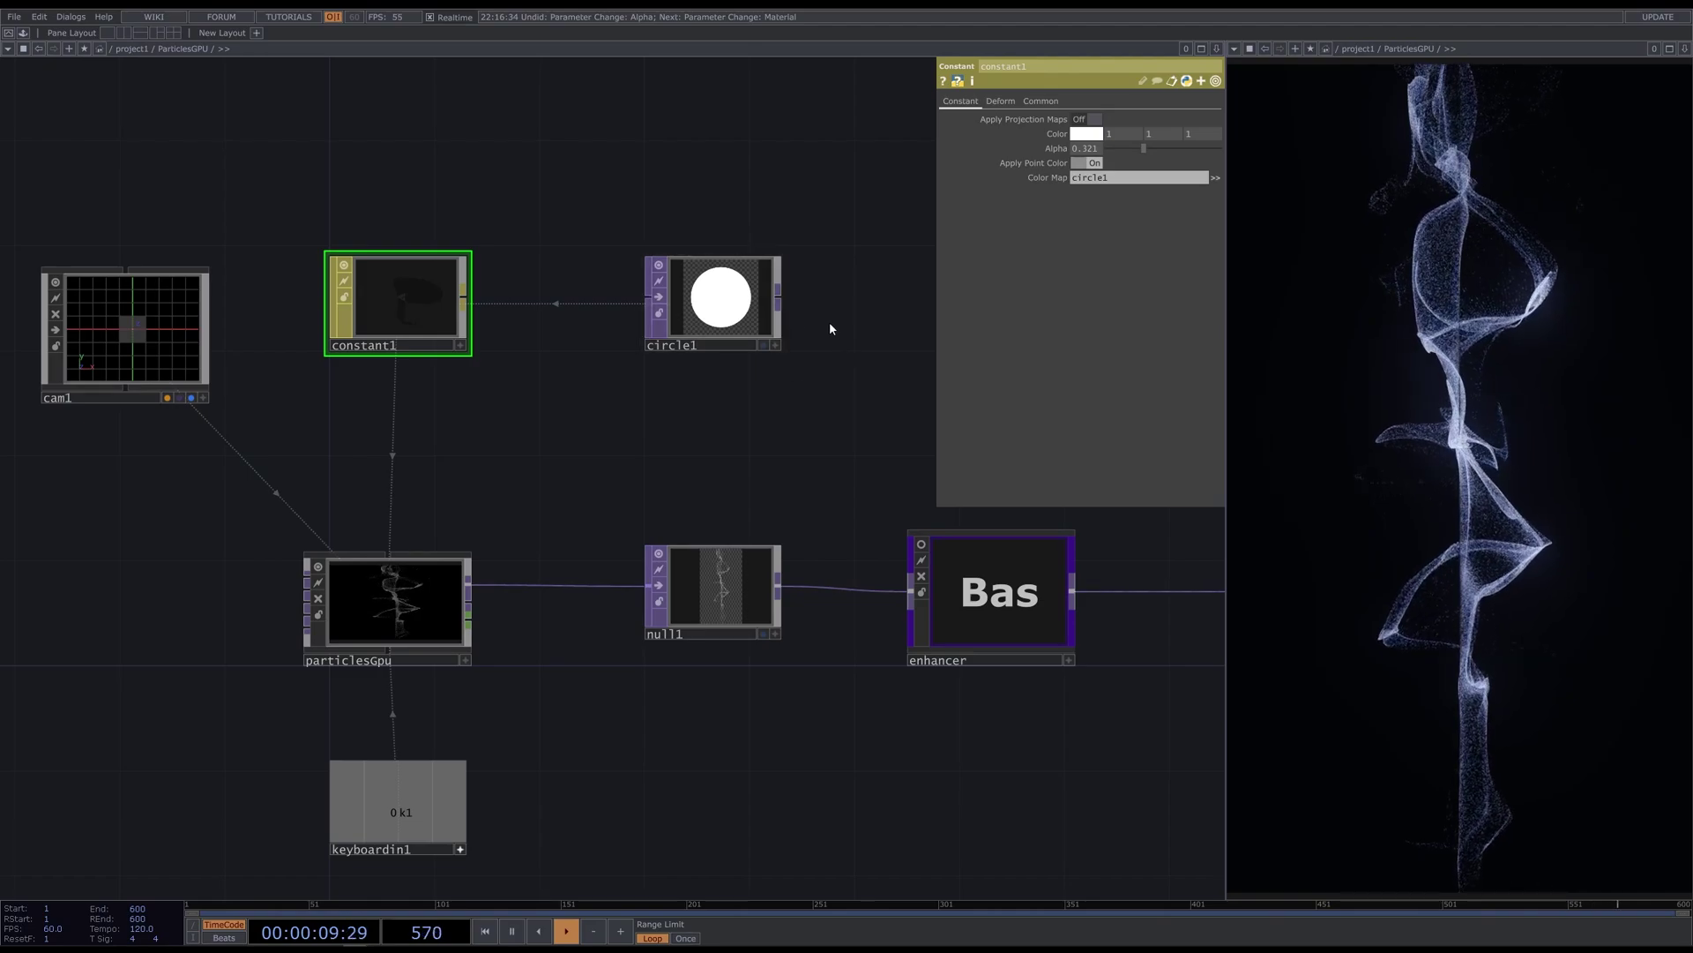
Open particlesGpu's render settings and turn off Colorize on the enhancer
left_click(427, 589)
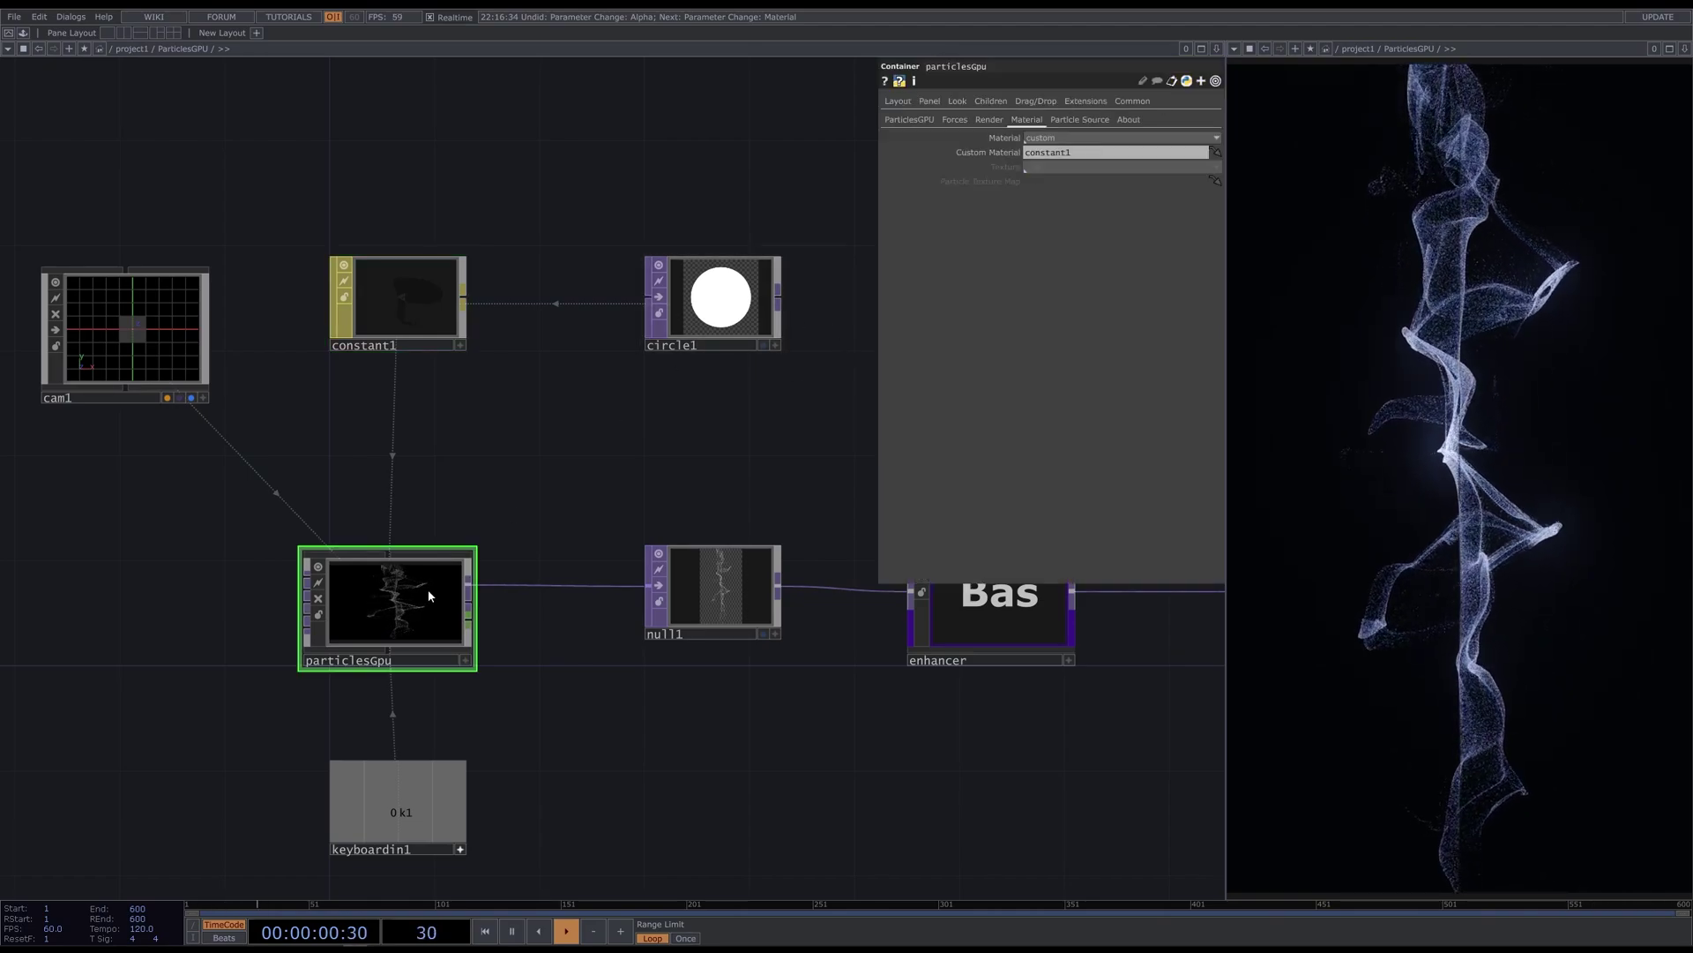
left_click(988, 119)
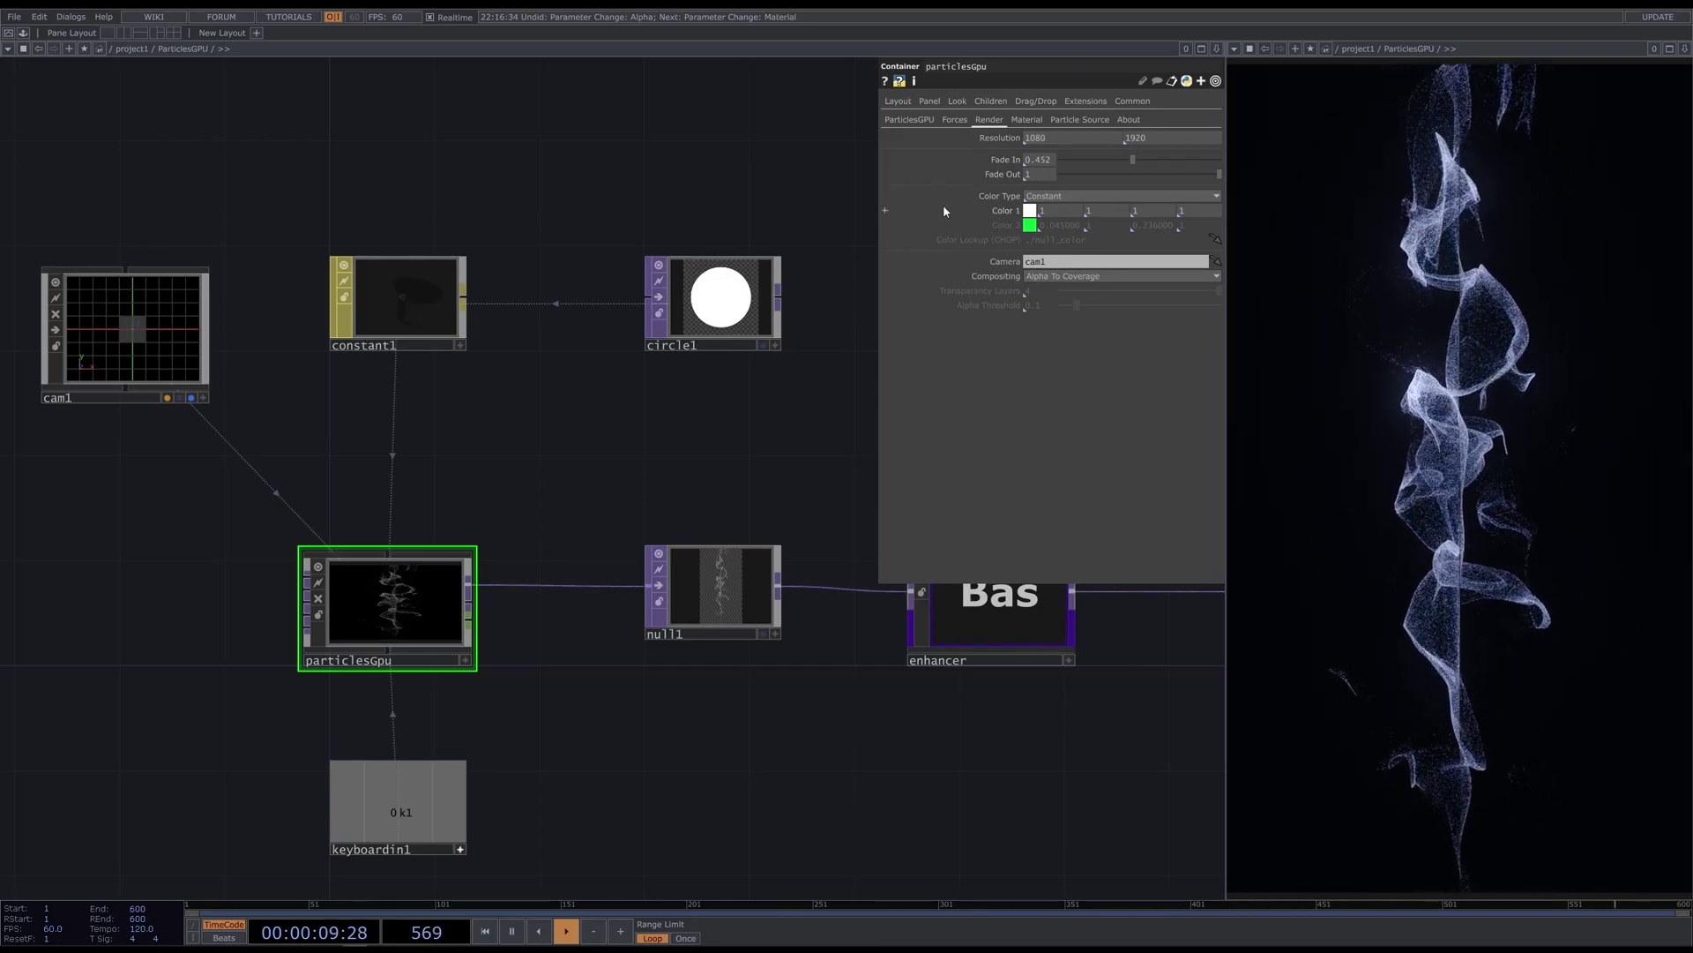
left_click_drag(729, 473, 661, 473)
scroll(766, 566, "down", 2)
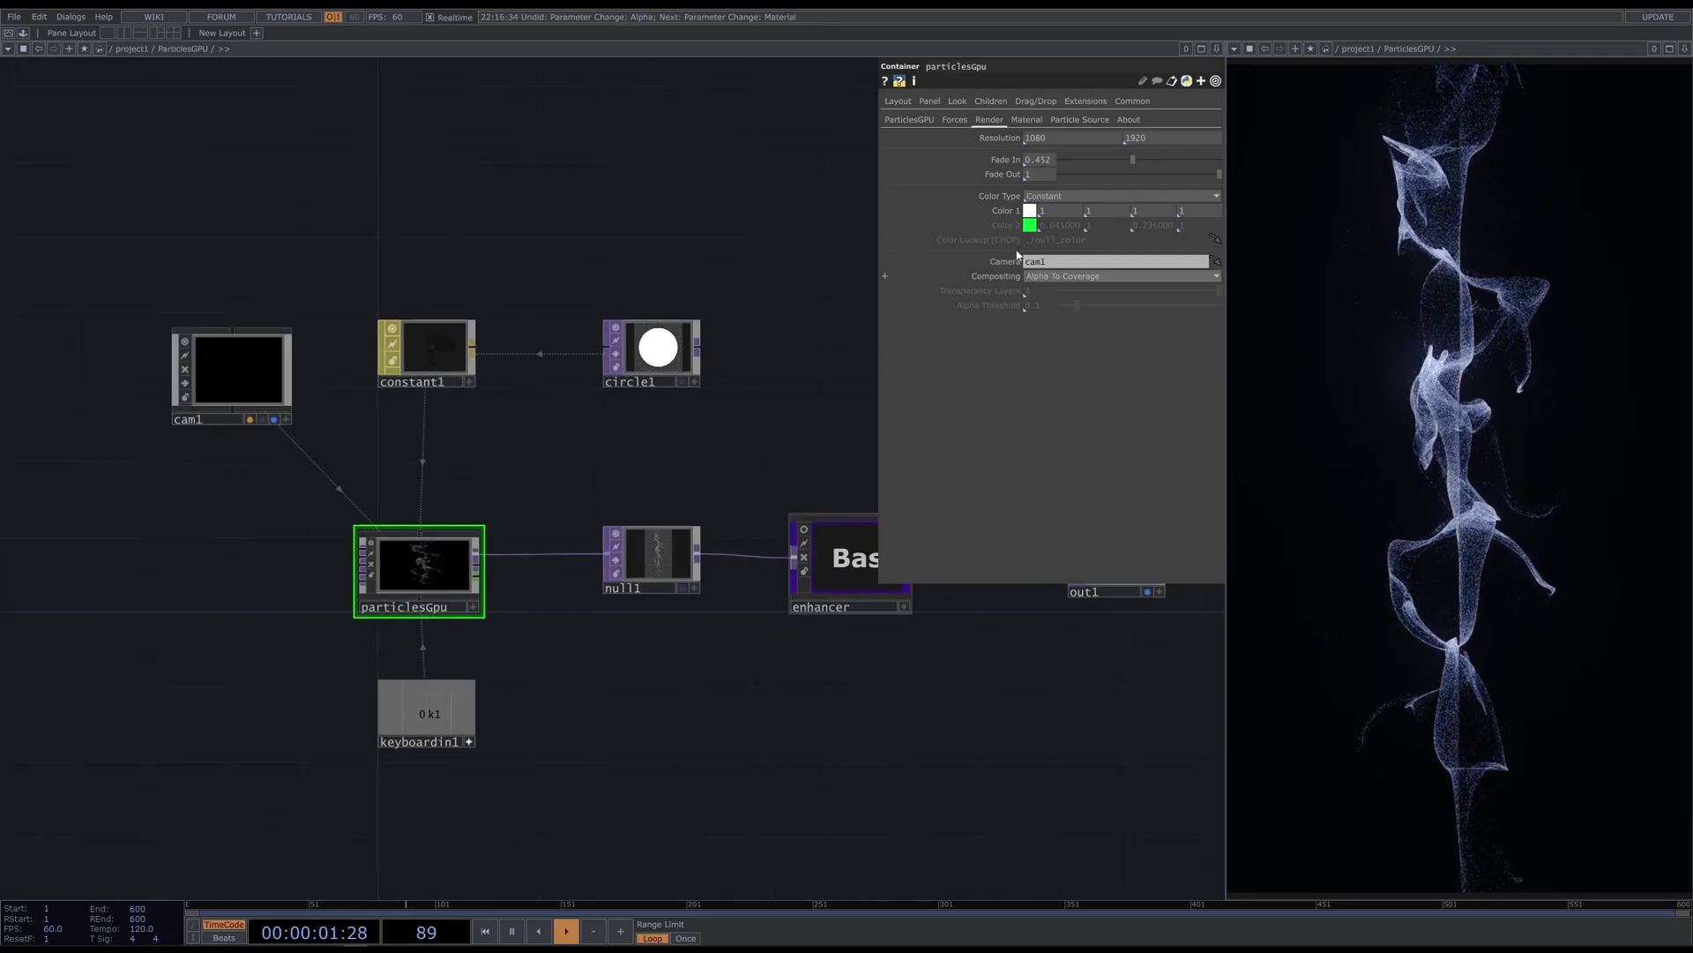
left_click(845, 557)
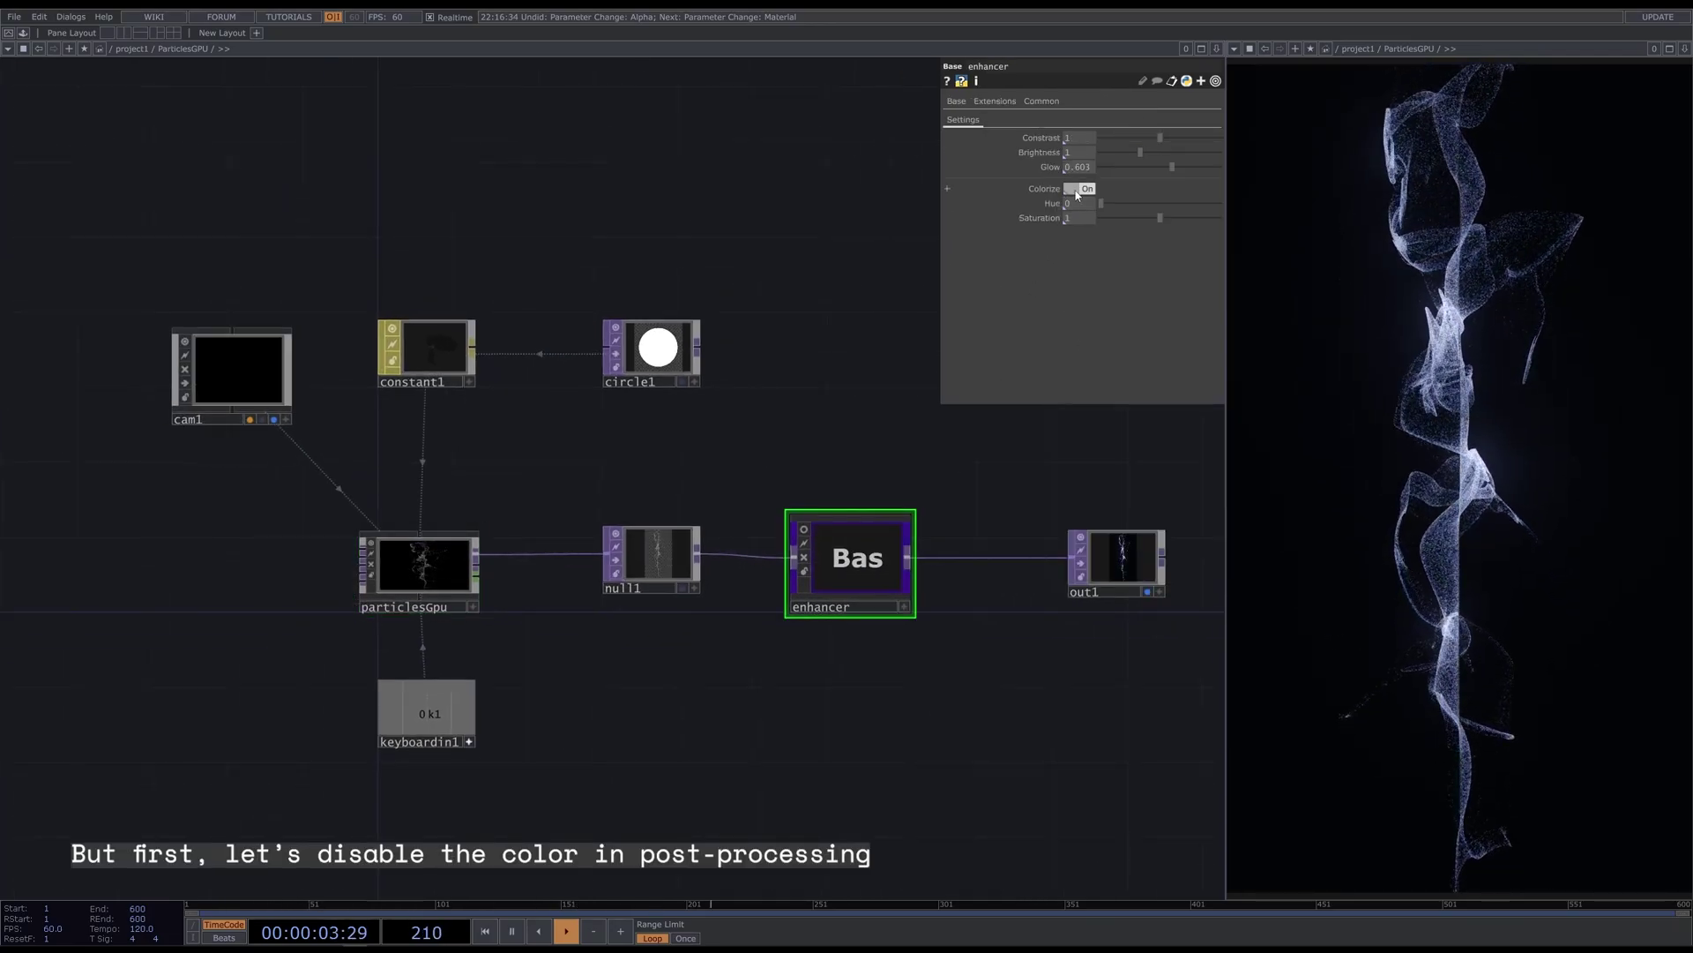
Set particlesGpu's Color Type to Random and change Color 2 to a yellow-green with hue 72 and saturation 0.63
left_click(472, 538)
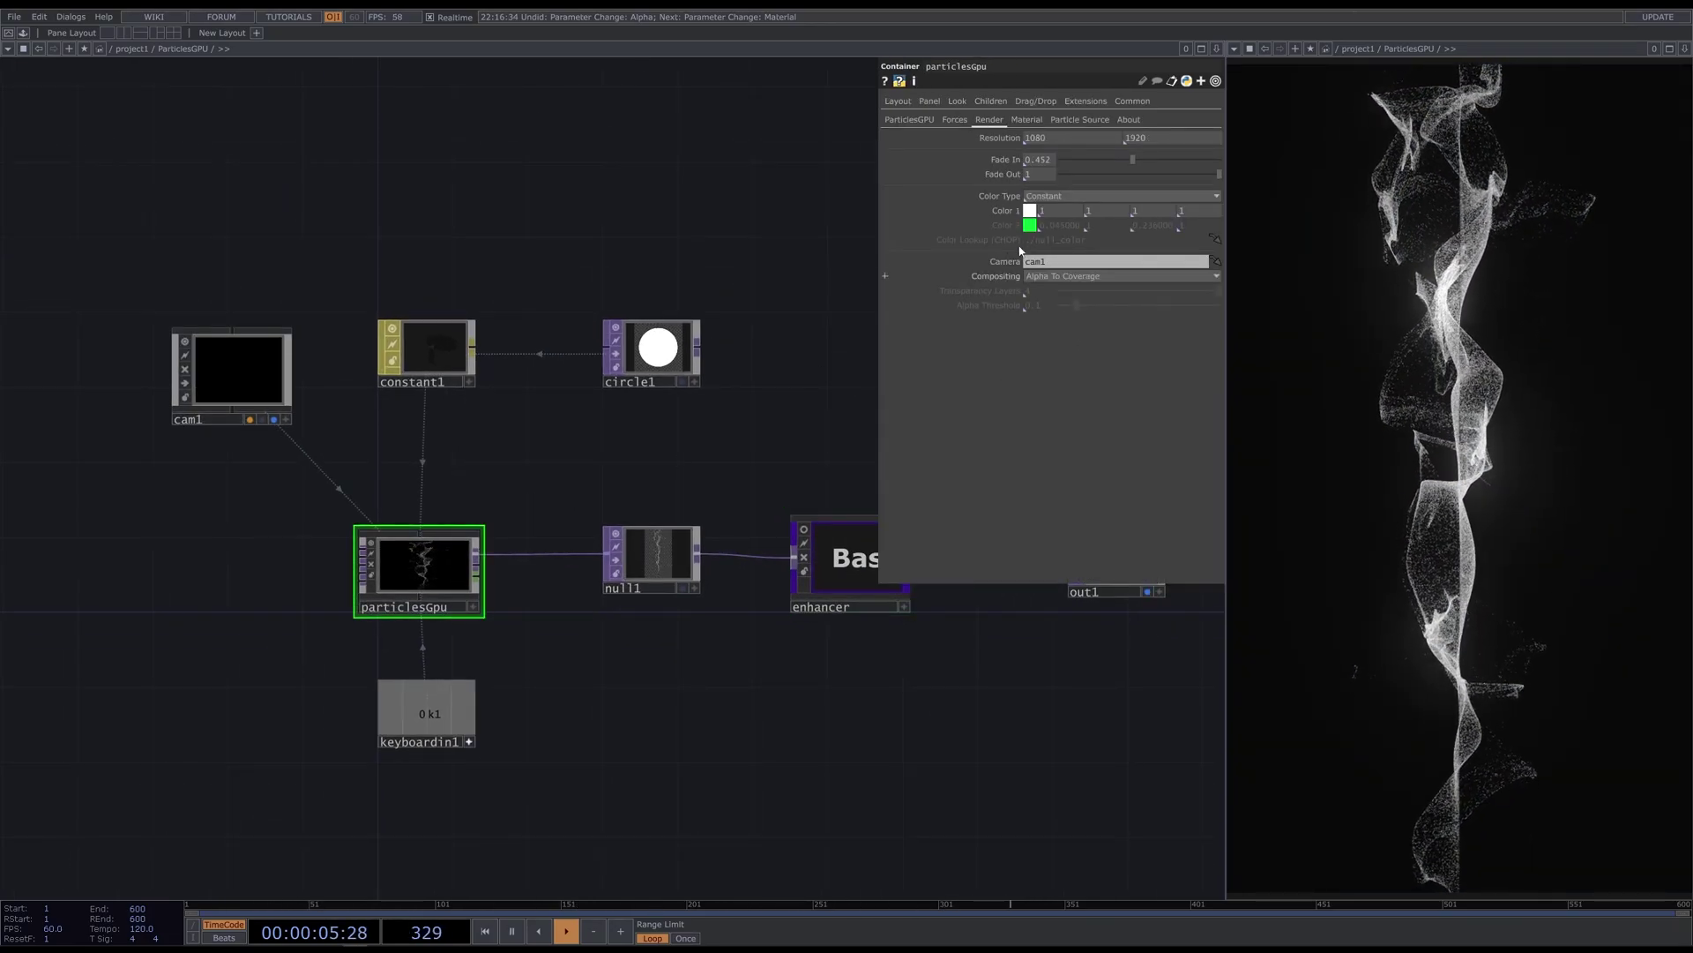
left_click(1071, 195)
left_click(1051, 224)
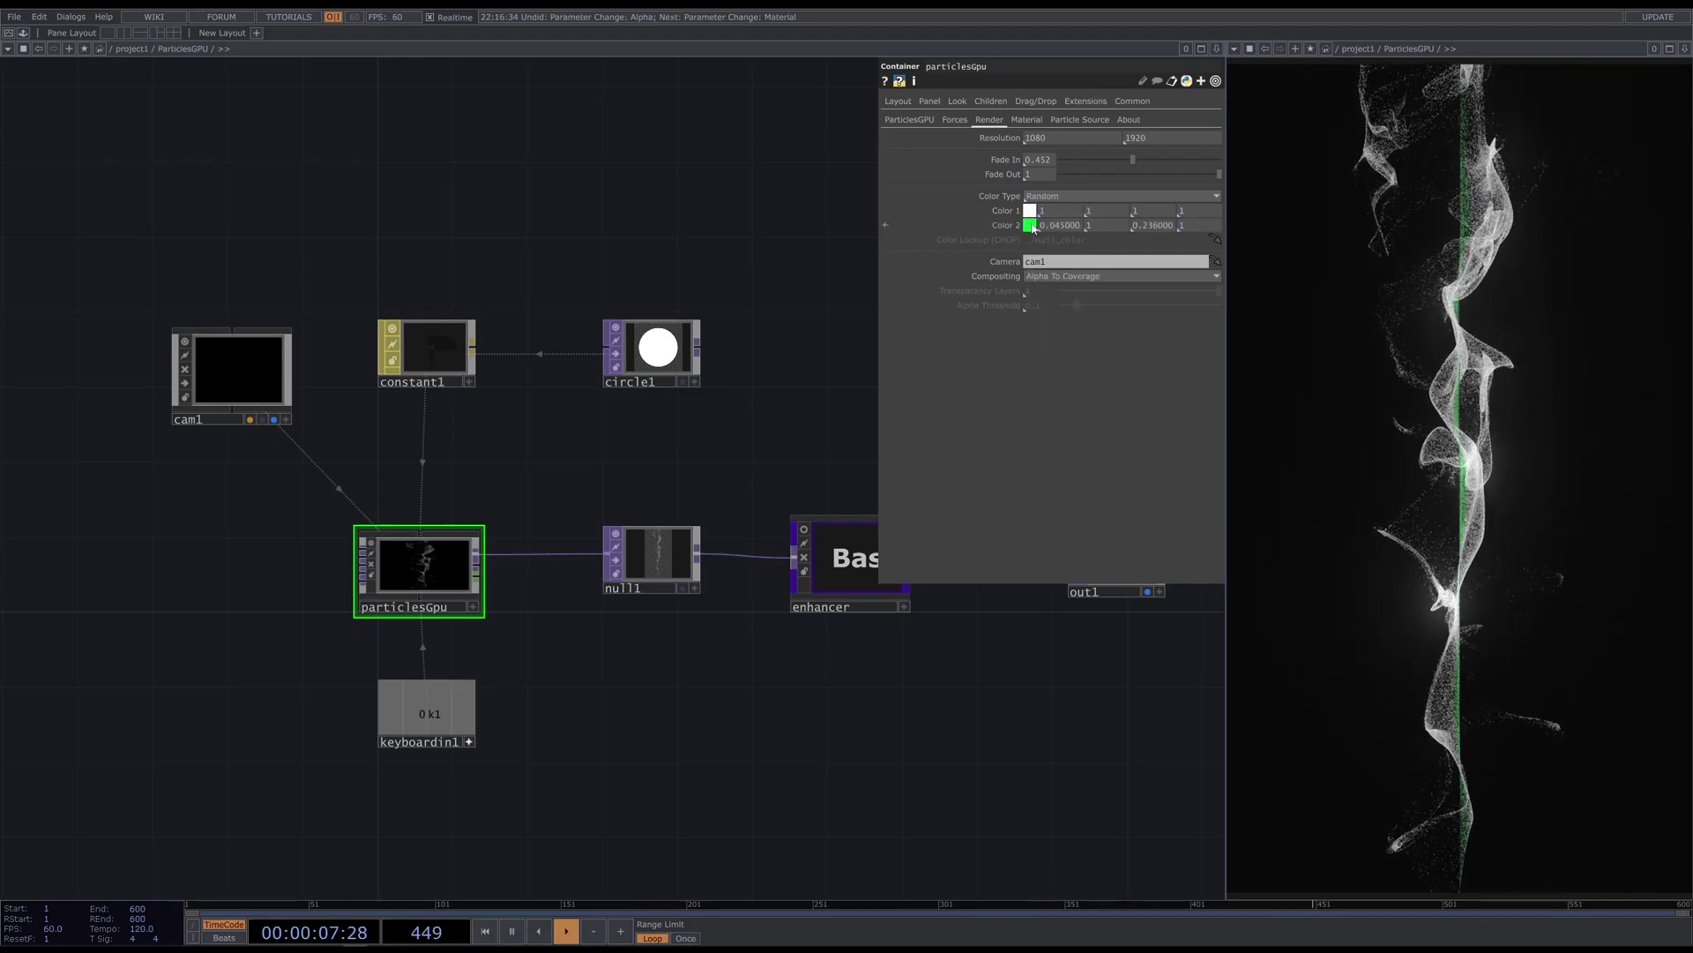
left_click(1030, 225)
left_click_drag(1101, 171, 1134, 186)
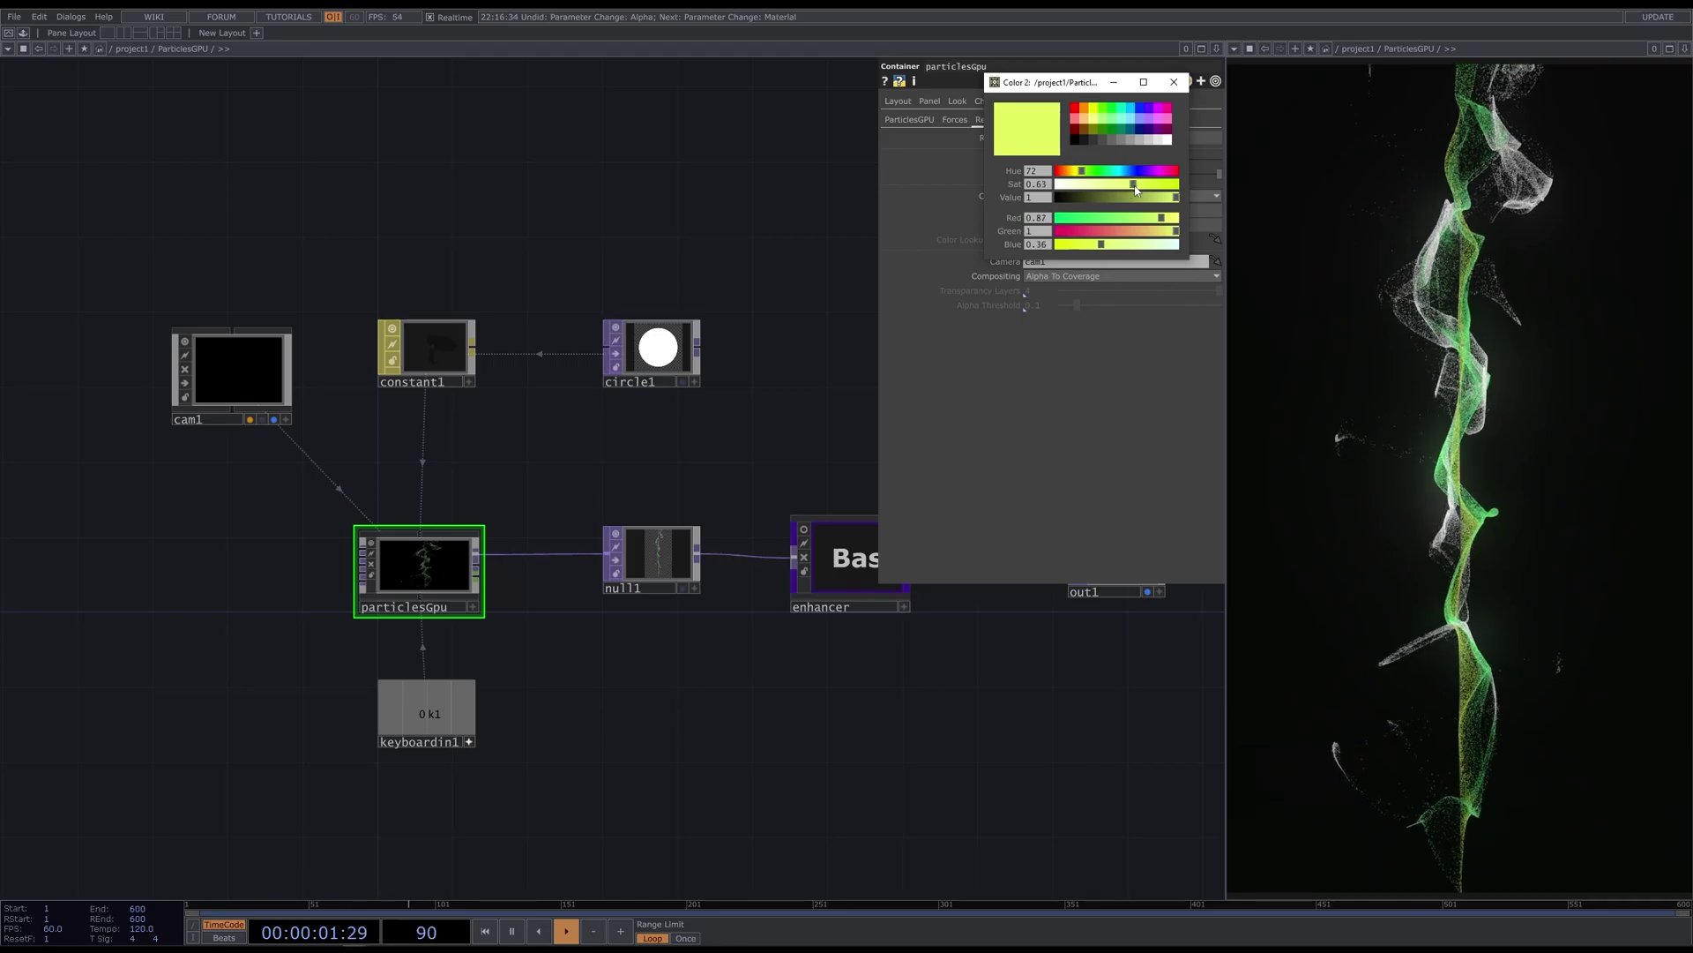
left_click(1174, 82)
Set particlesGpu's Color Type to Source Input and connect a new Noise TOP to the component
left_click(1069, 196)
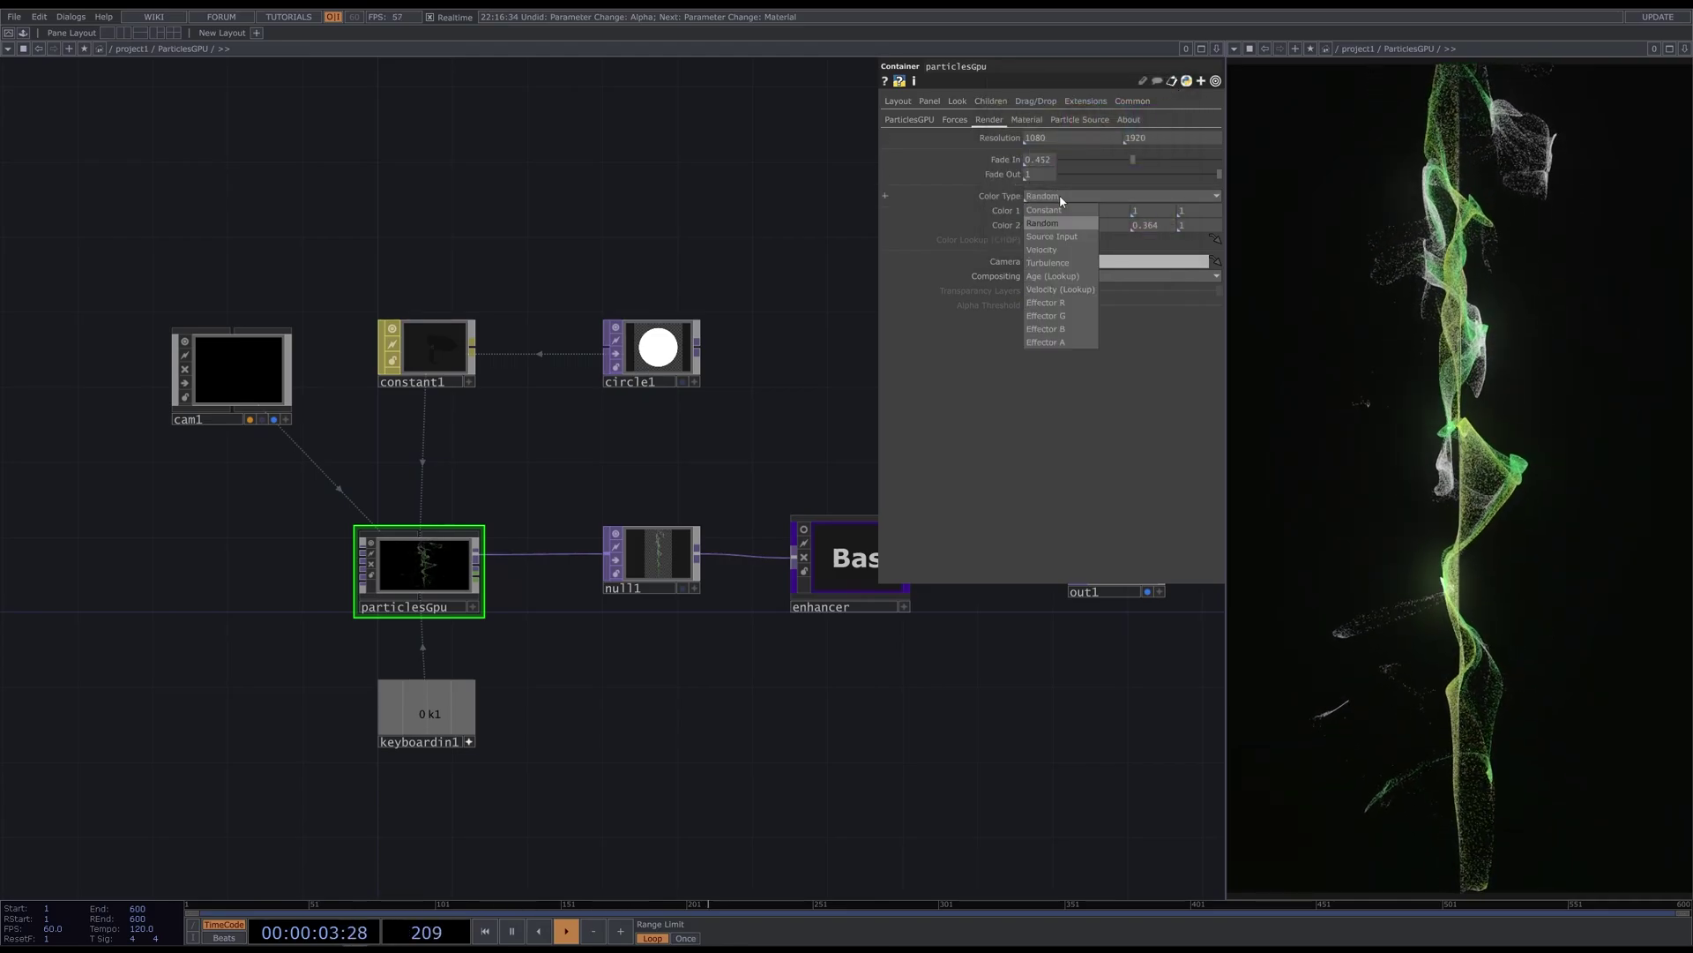
left_click(1058, 236)
scroll(274, 586, "up", 3)
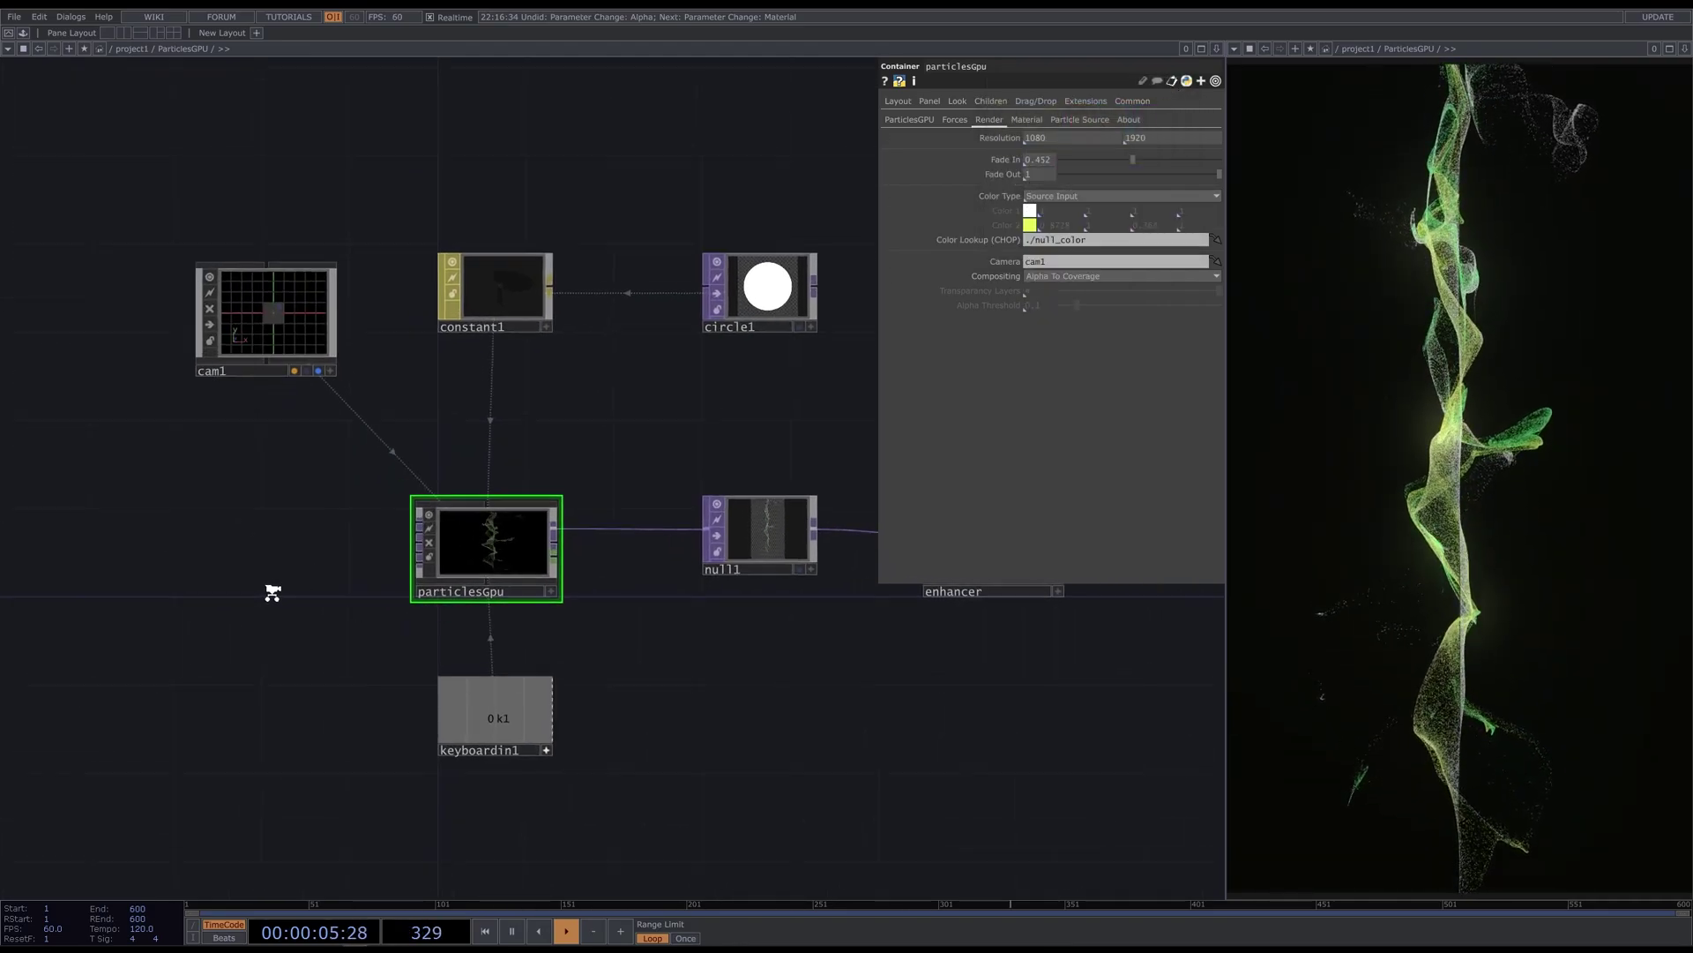
key("Tab")
left_click(251, 488)
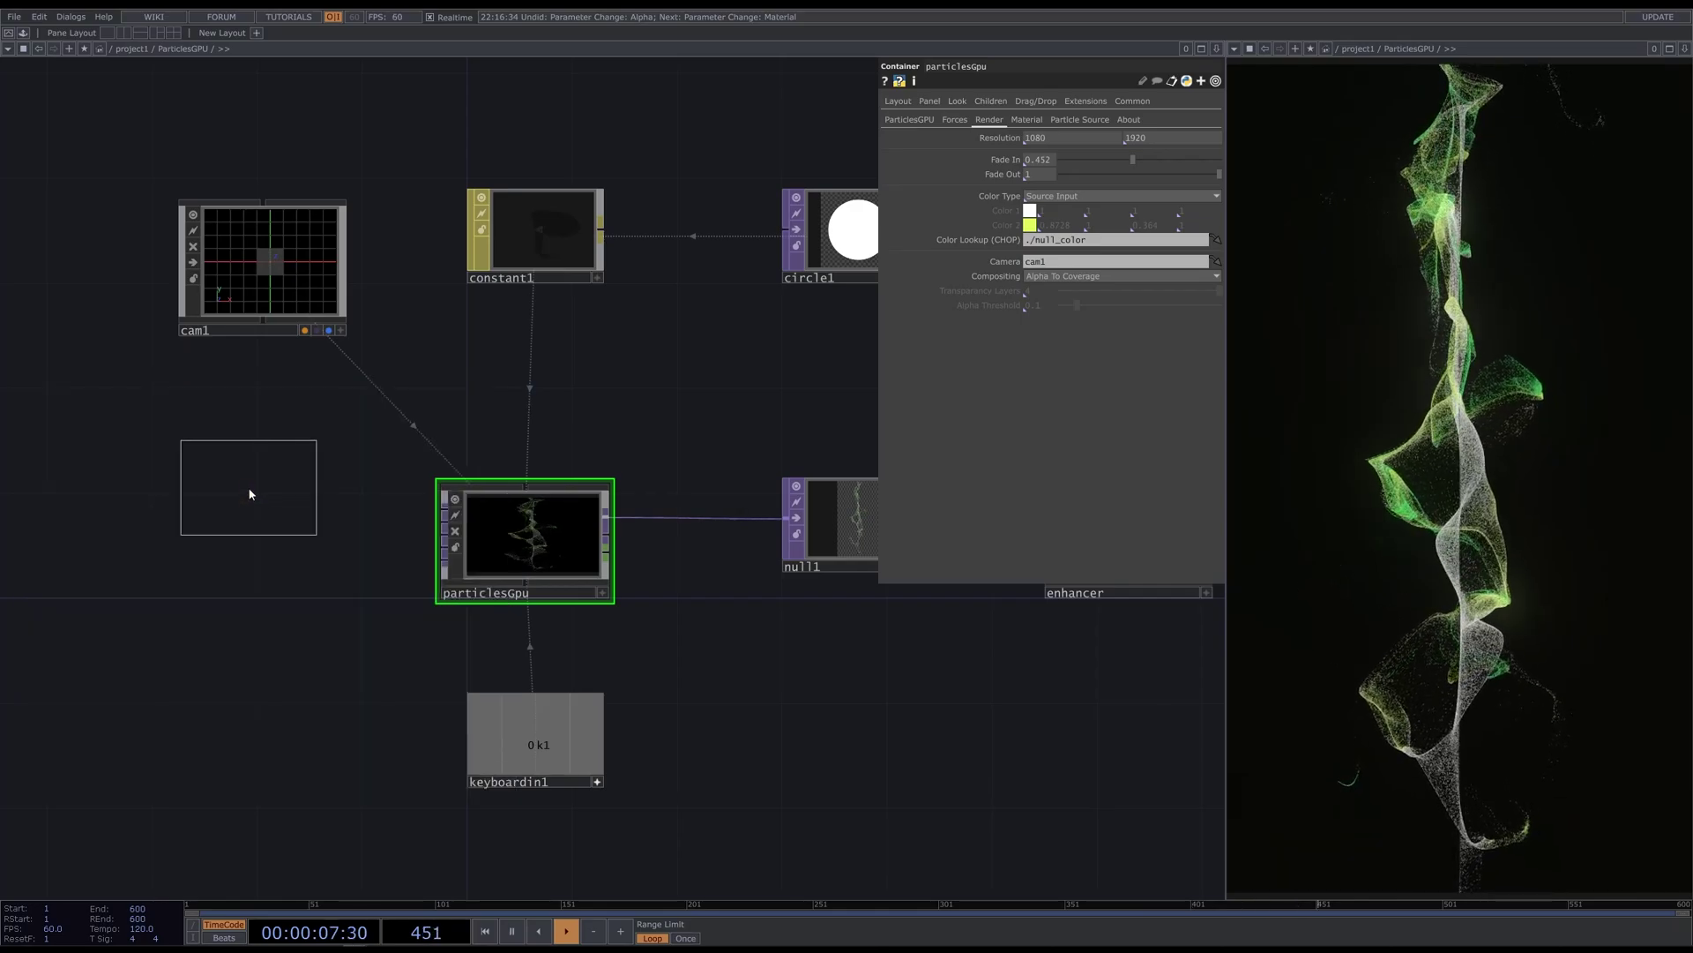
left_click(252, 548)
Turn off Monochrome on noise1 and set its Period to 2
left_click(1069, 265)
scroll(222, 564, "up", 3)
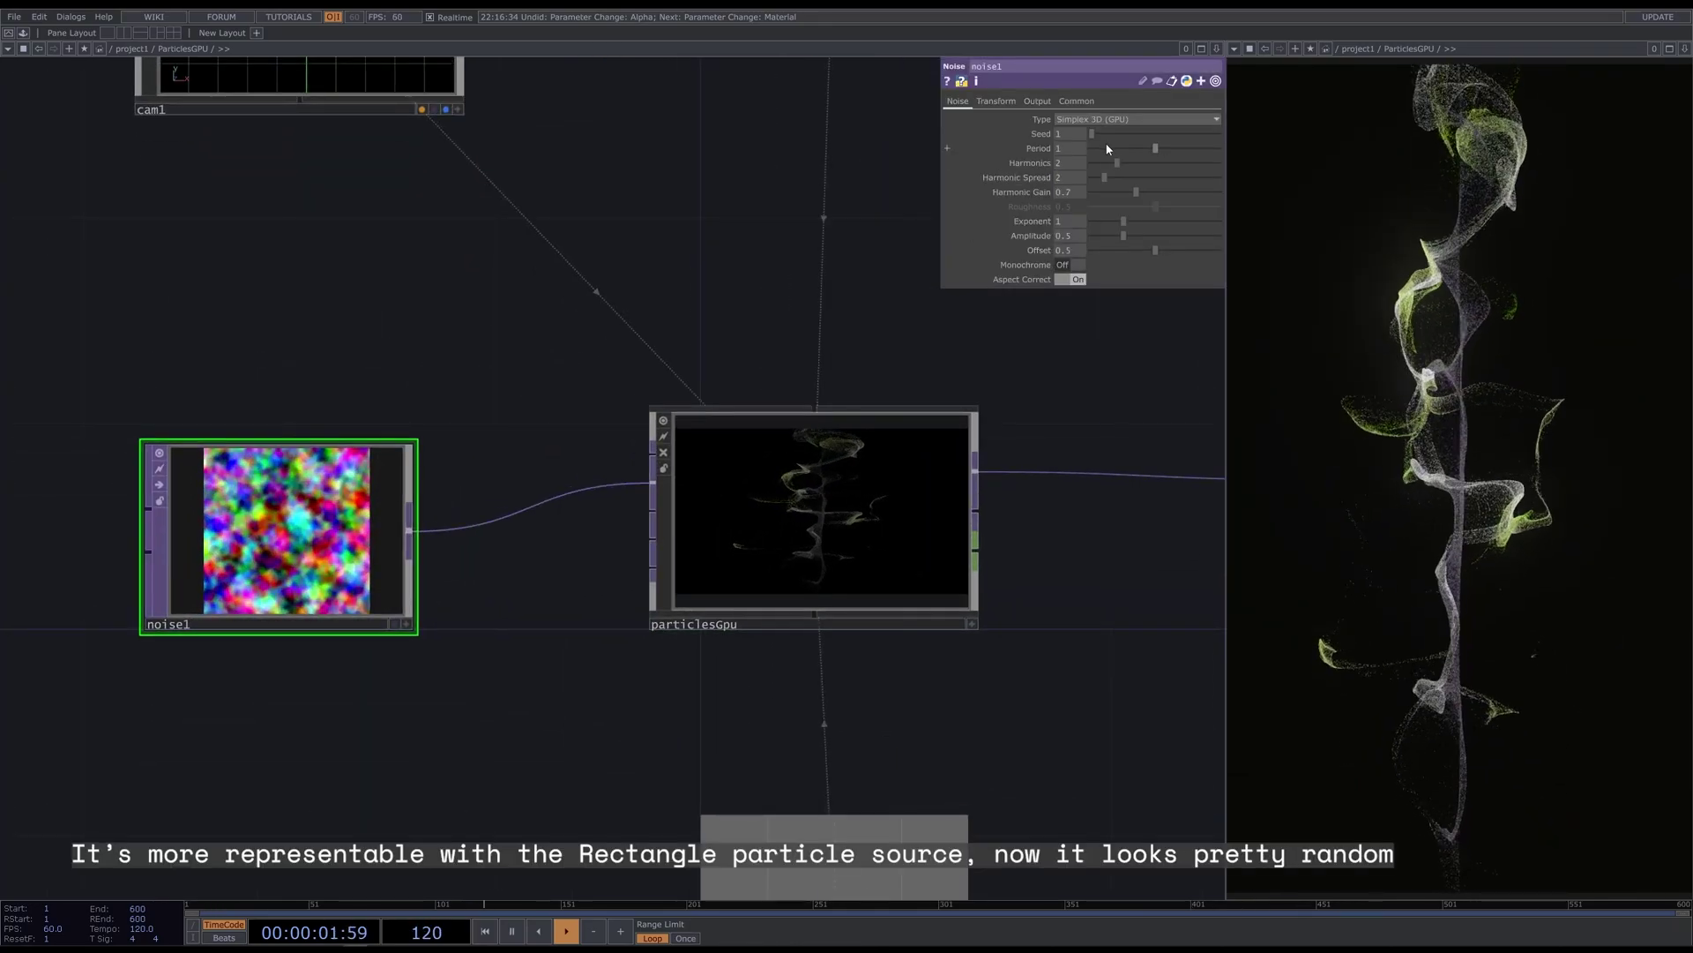
left_click_drag(1145, 146, 1274, 145)
scroll(476, 415, "down", 2)
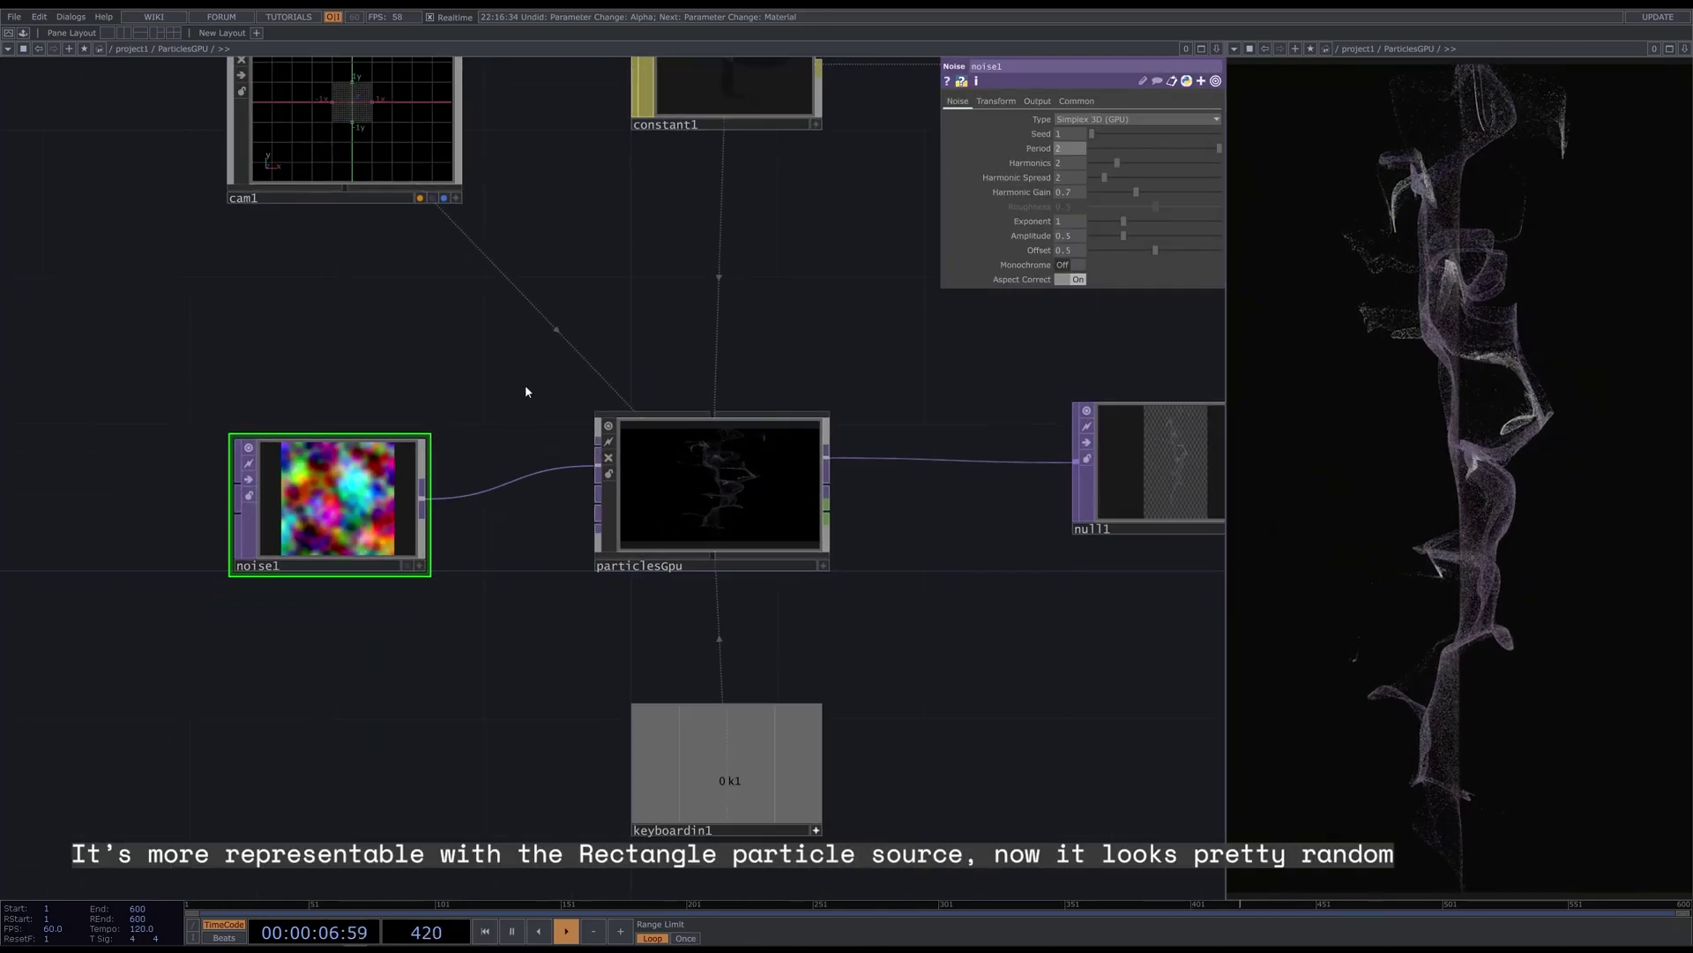
Try the Velocity and Turbulence color types on particlesGpu
left_click(719, 485)
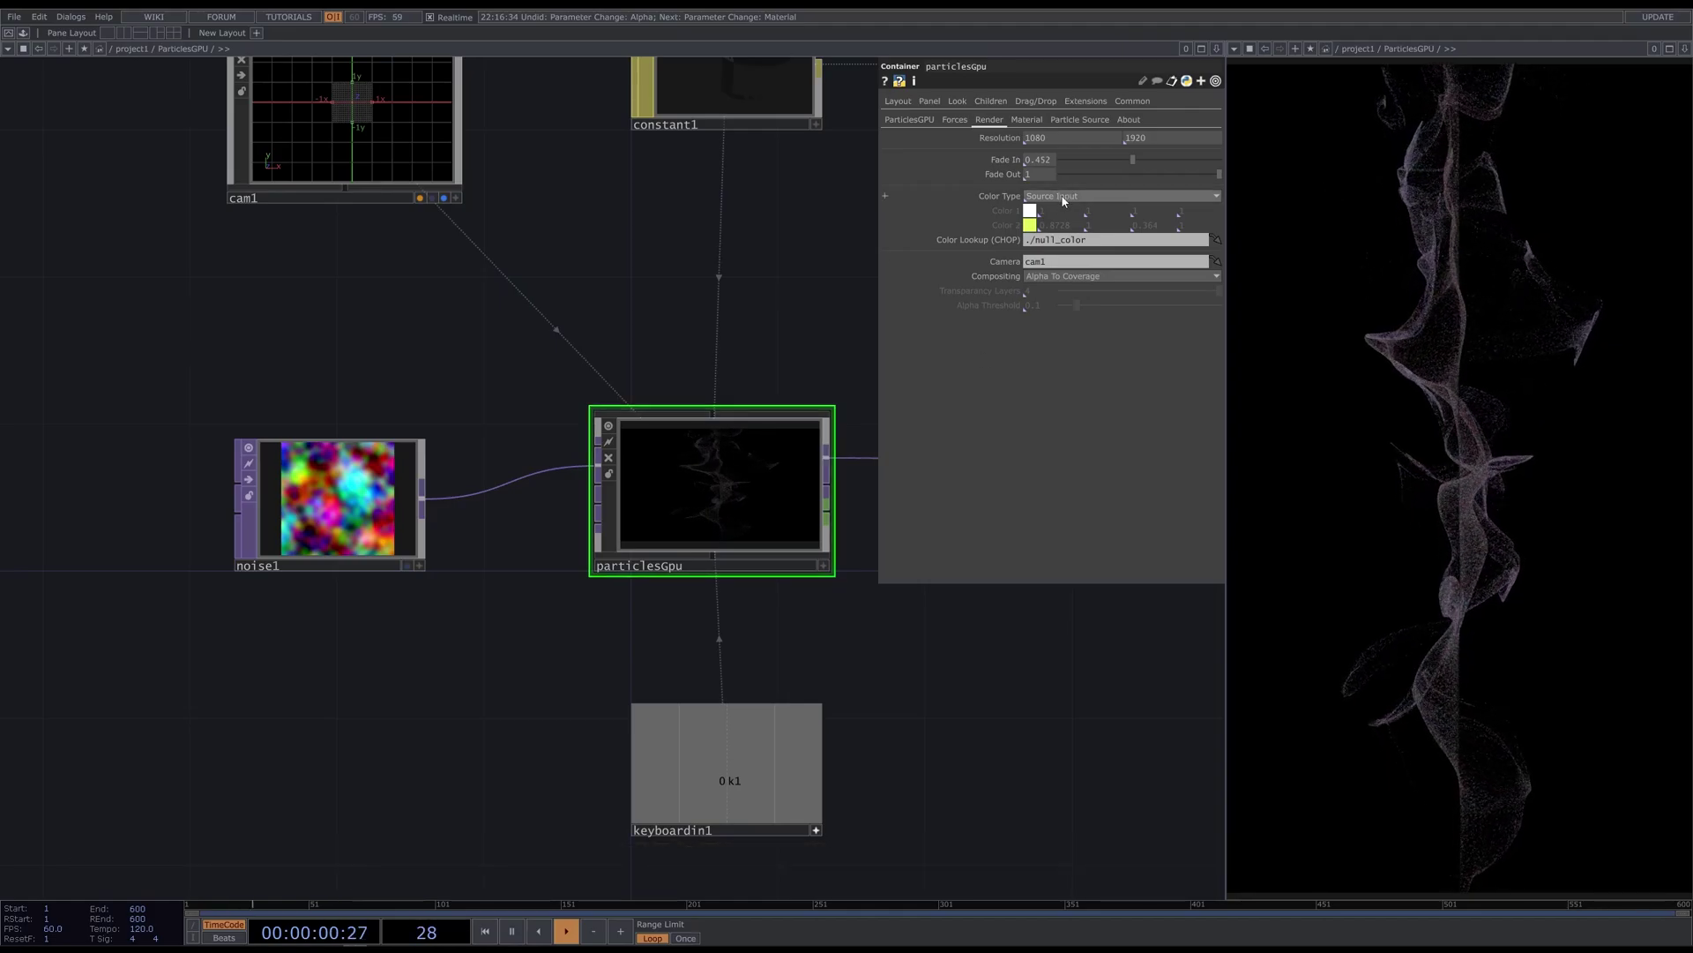
left_click(1063, 196)
left_click(1049, 250)
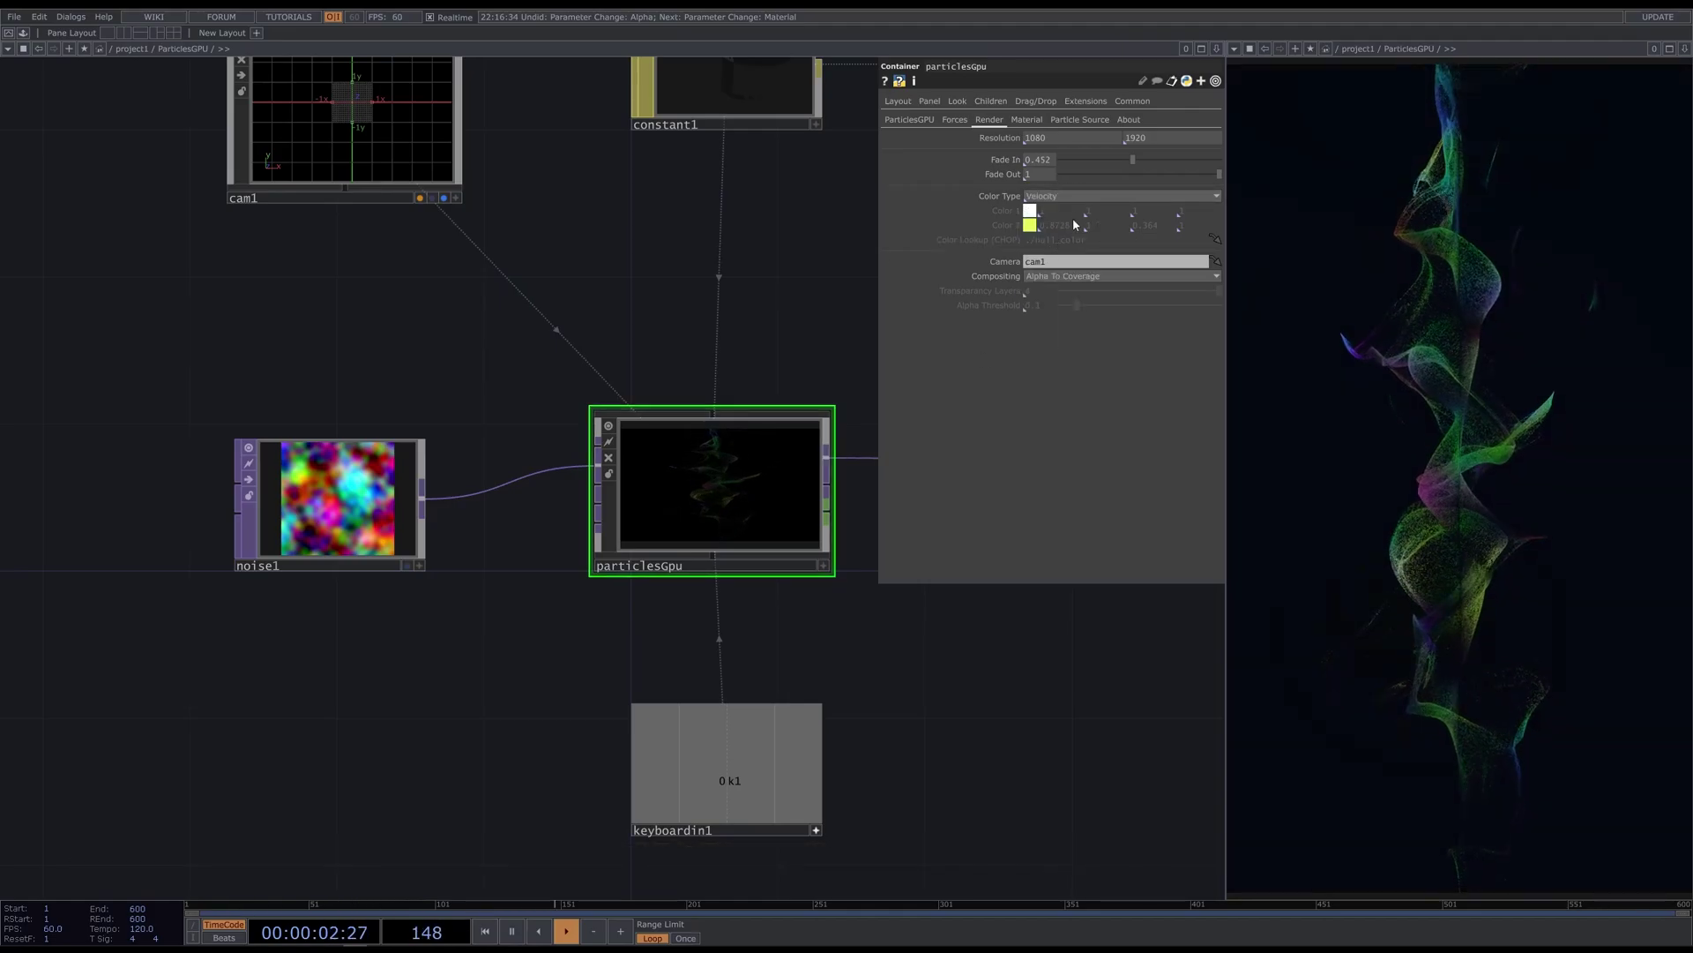
left_click(1080, 197)
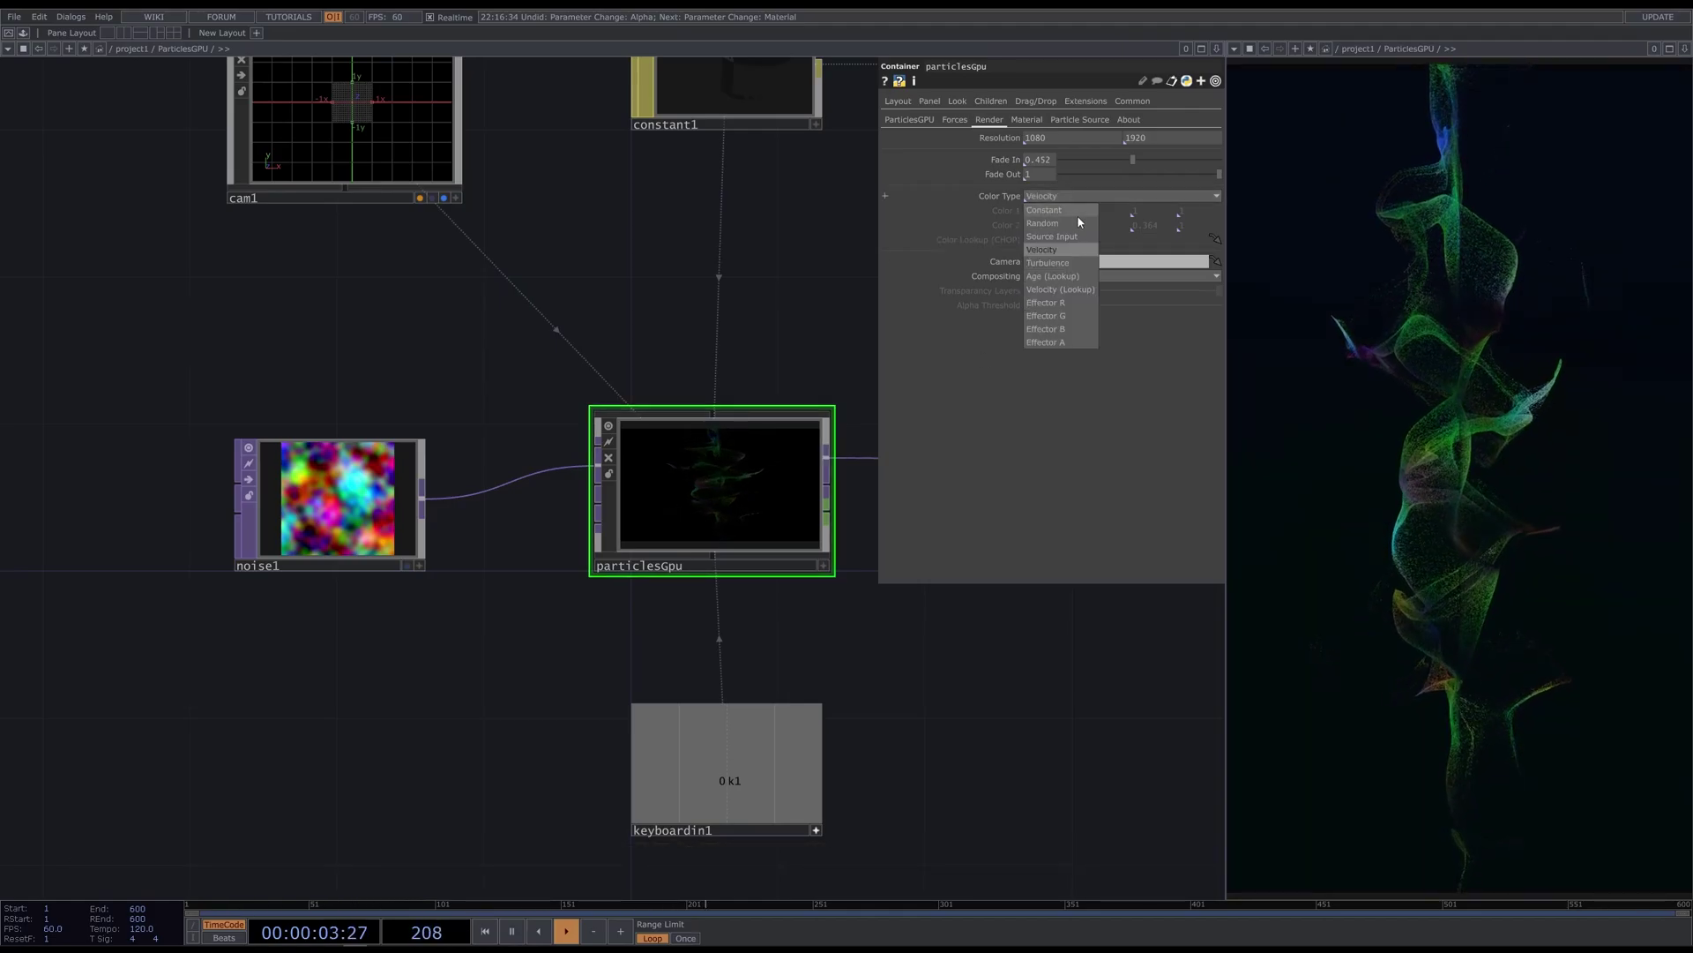
left_click(1067, 263)
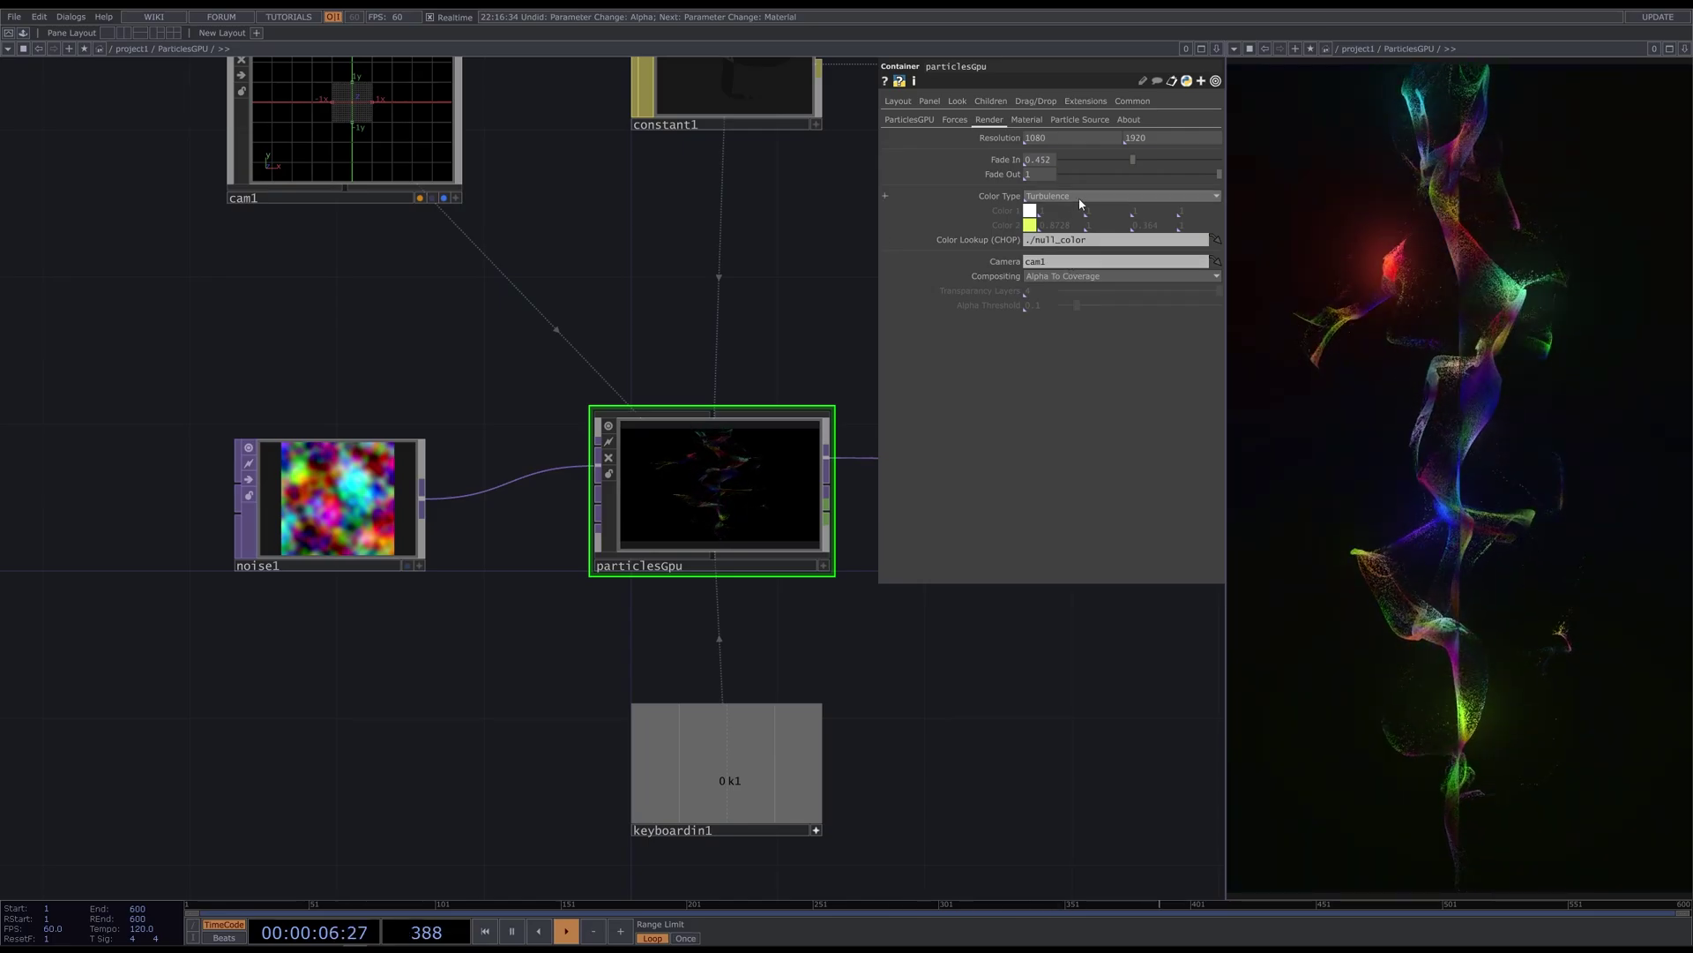
Set particlesGpu's Color Type to Age (Lookup) and delete the noise1 operator
left_click(1078, 197)
left_click(1073, 278)
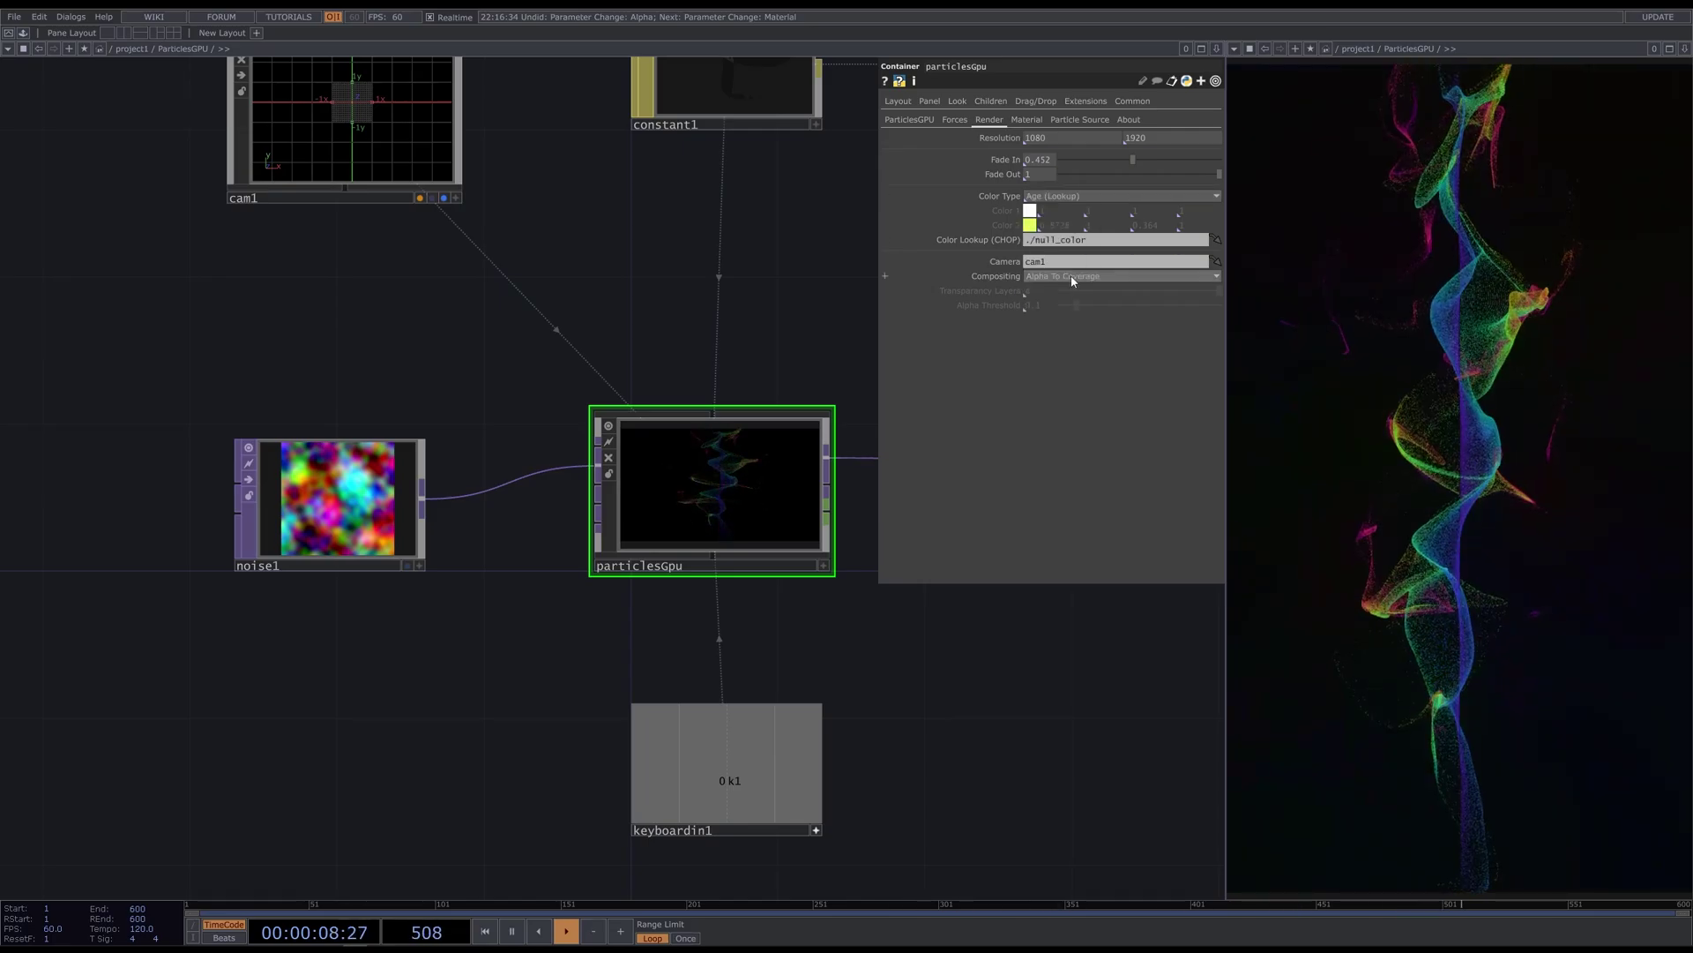
left_click_drag(785, 311, 672, 362)
left_click(214, 559)
key("Delete")
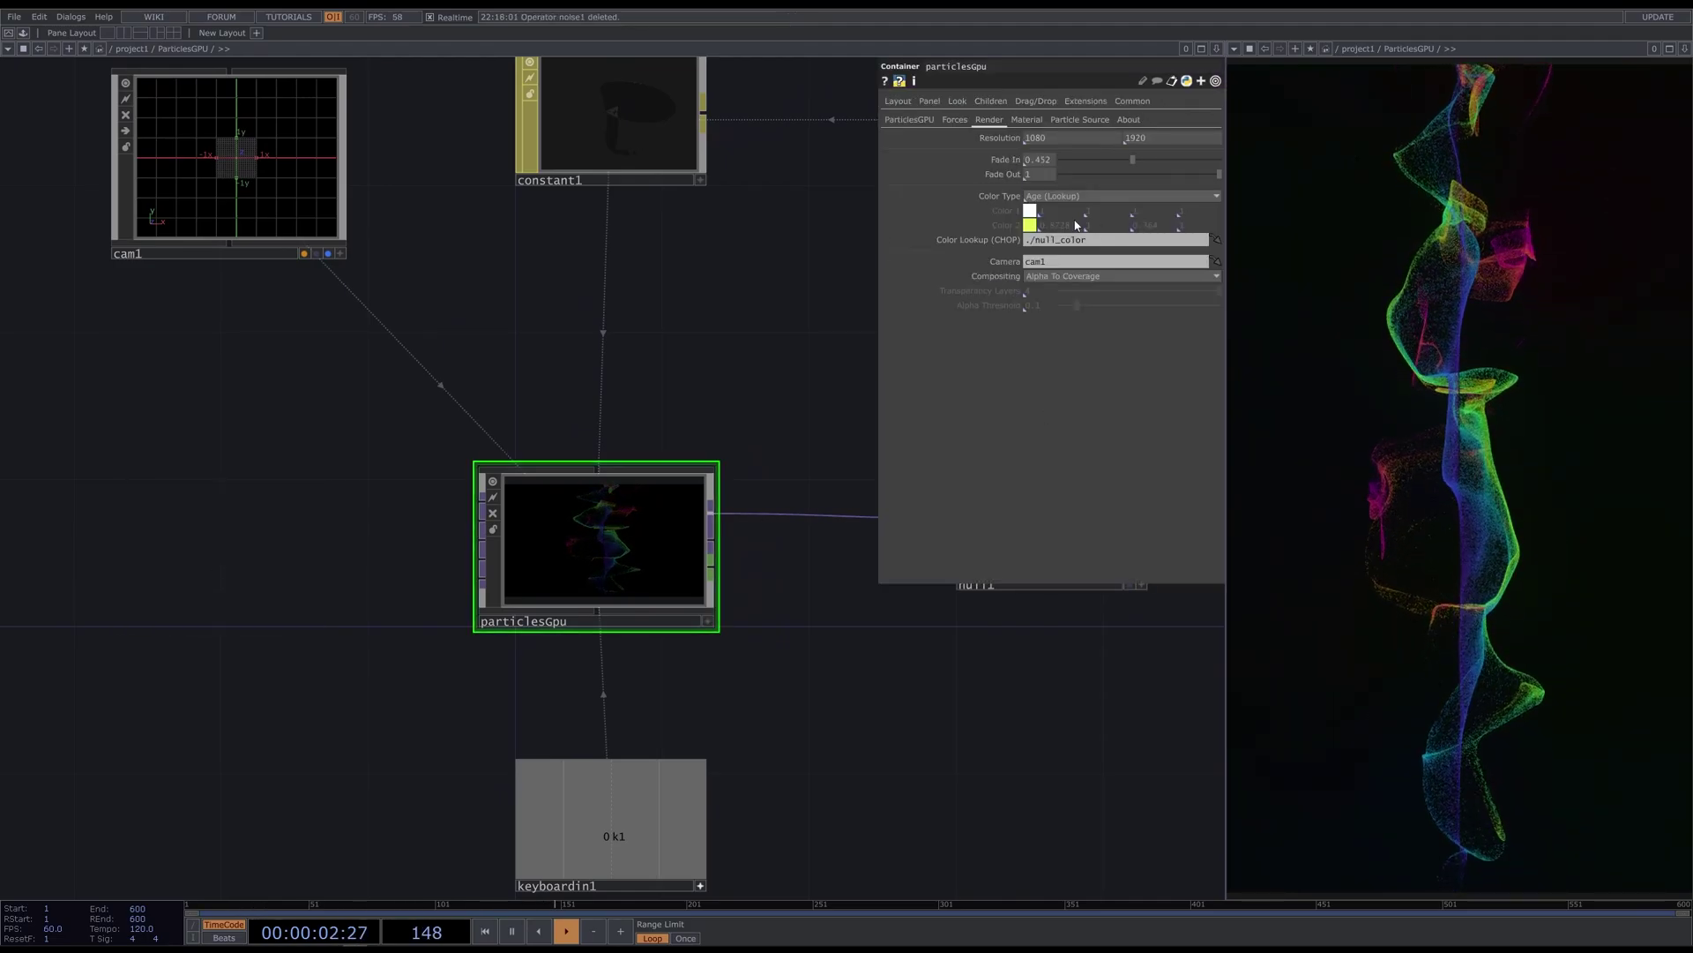
Go inside particlesGpu's network and trace the color lookup chain from null_color to colorLookup
double_click(597, 541)
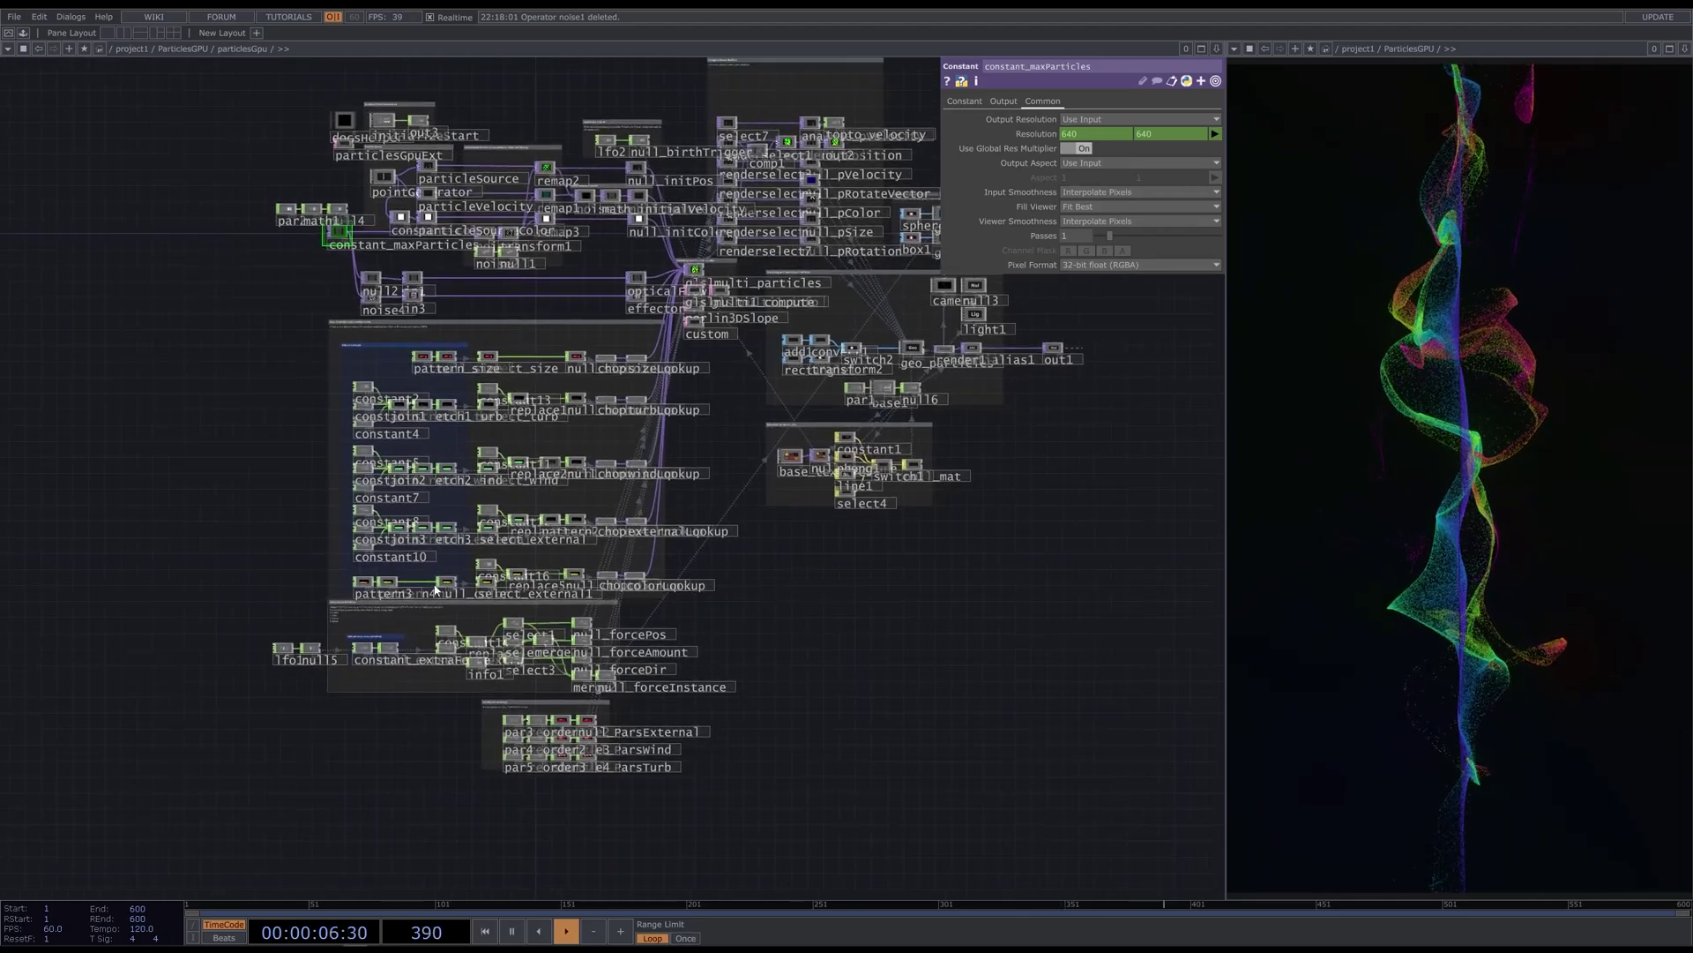
scroll(409, 595, "up", 10)
scroll(424, 607, "up", 3)
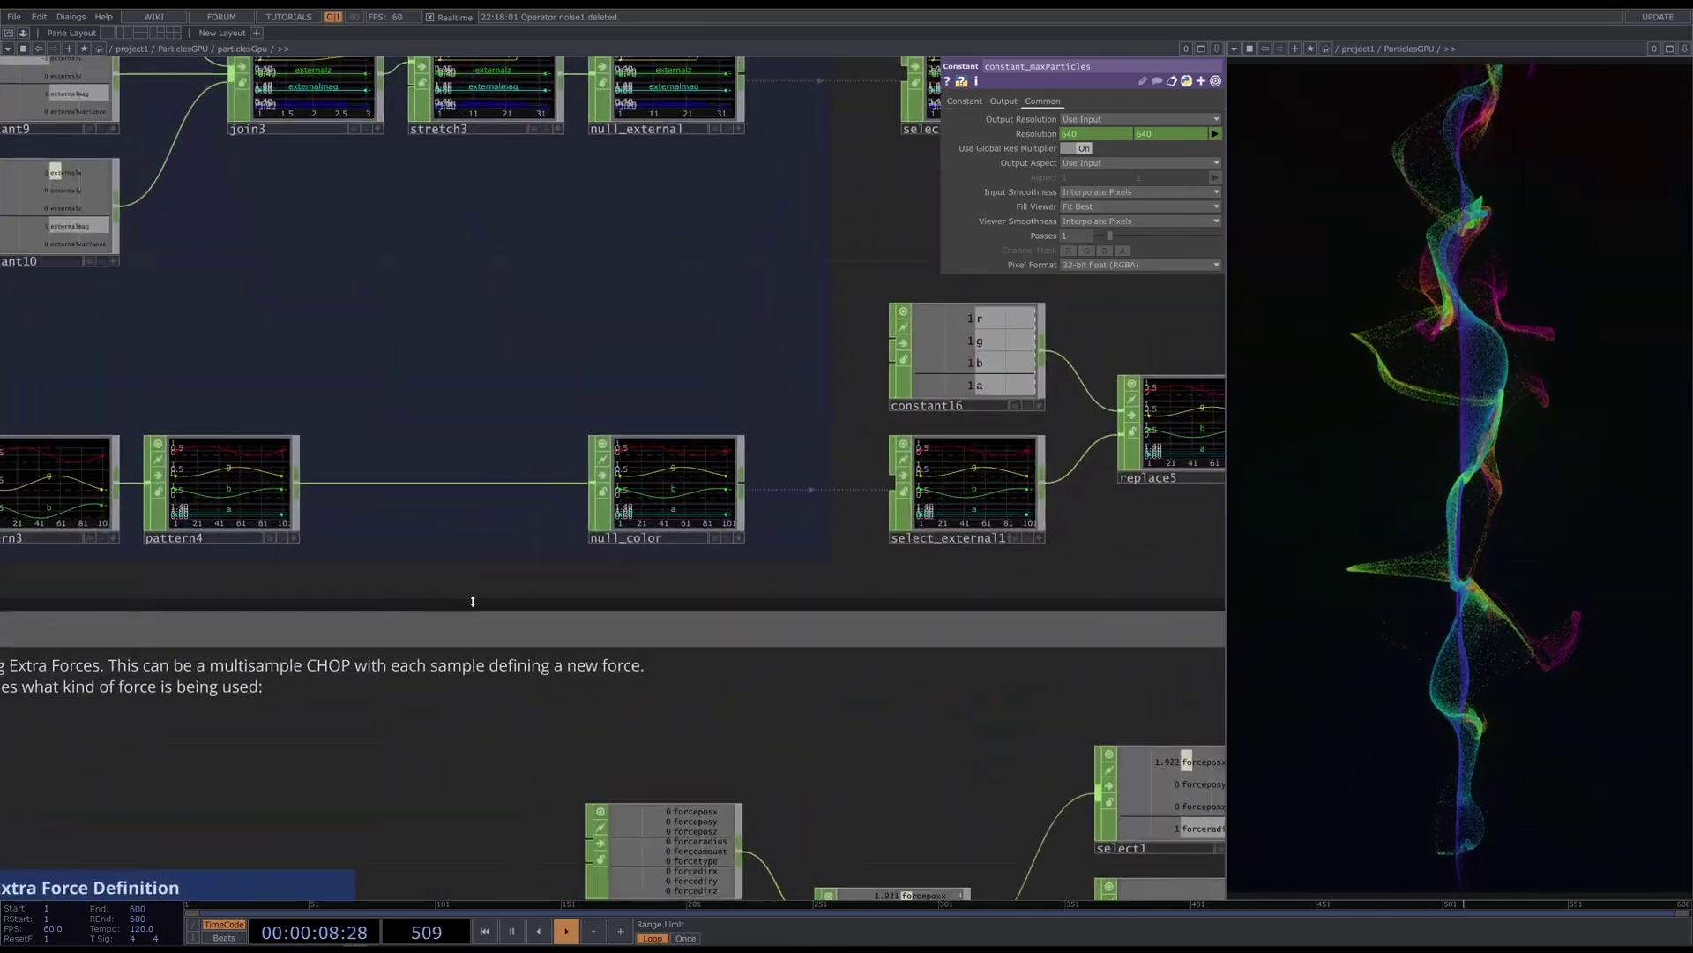
left_click(684, 488)
left_click_drag(479, 459, 528, 423)
scroll(528, 423, "down", 3)
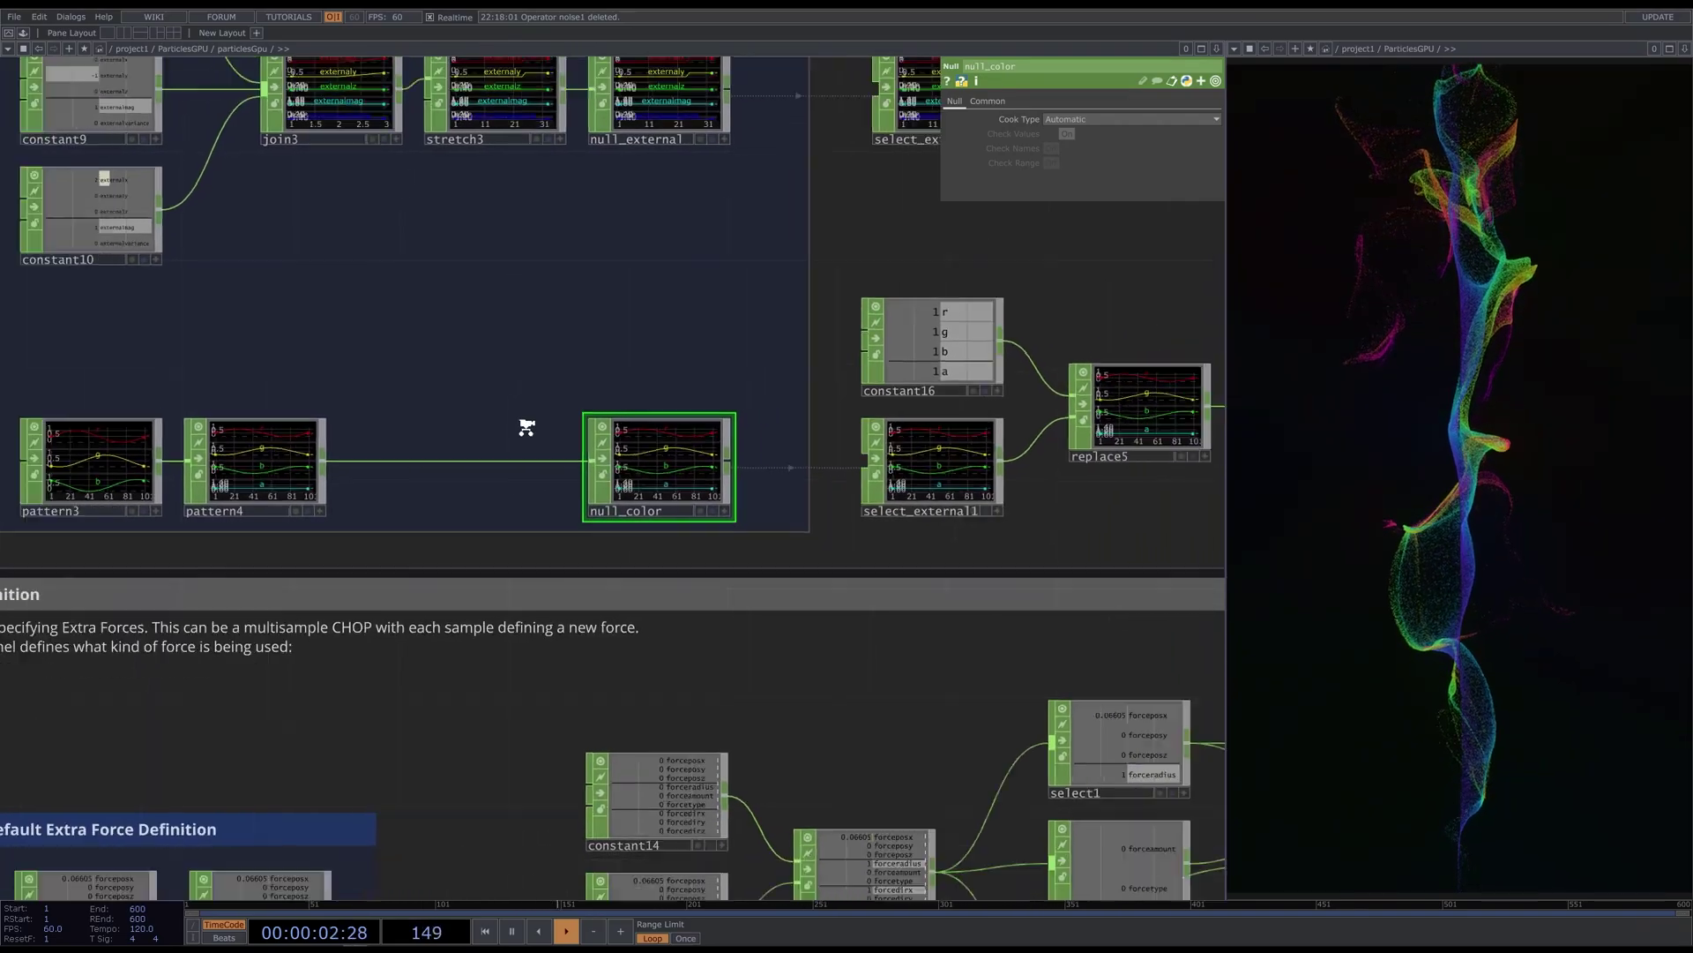
left_click_drag(911, 484, 241, 538)
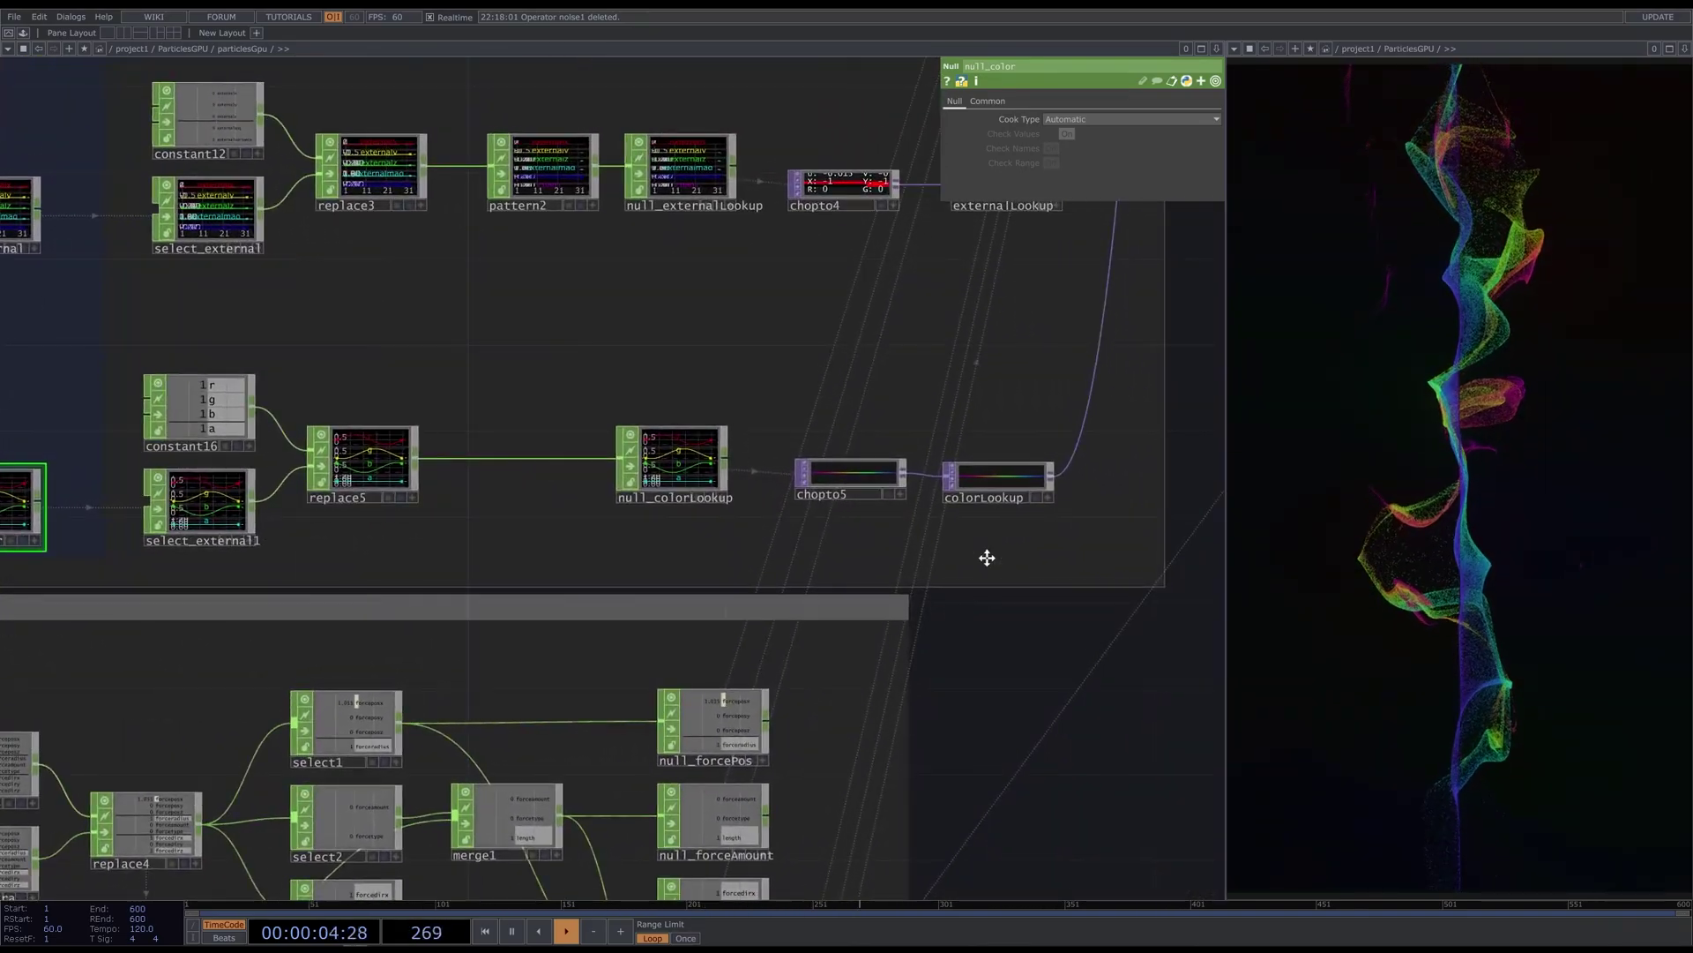
left_click_drag(986, 559, 777, 593)
Add a Ramp TOP above chopto5 in particlesGpu's internal network
key("Tab")
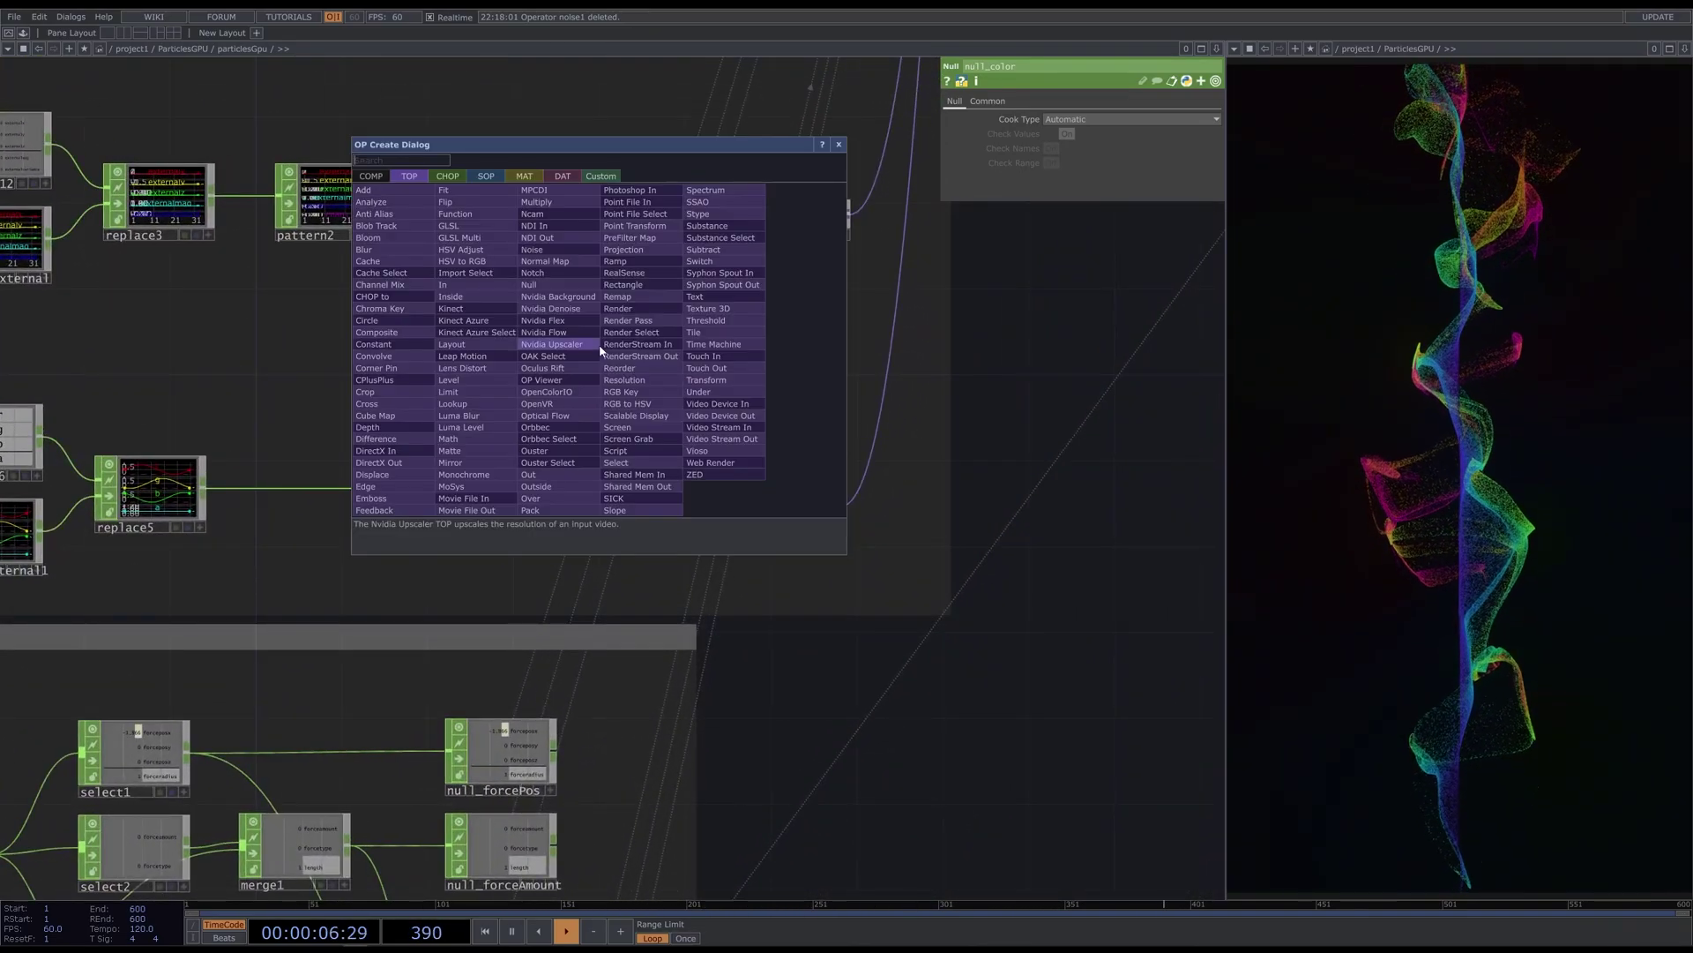
type("ramp")
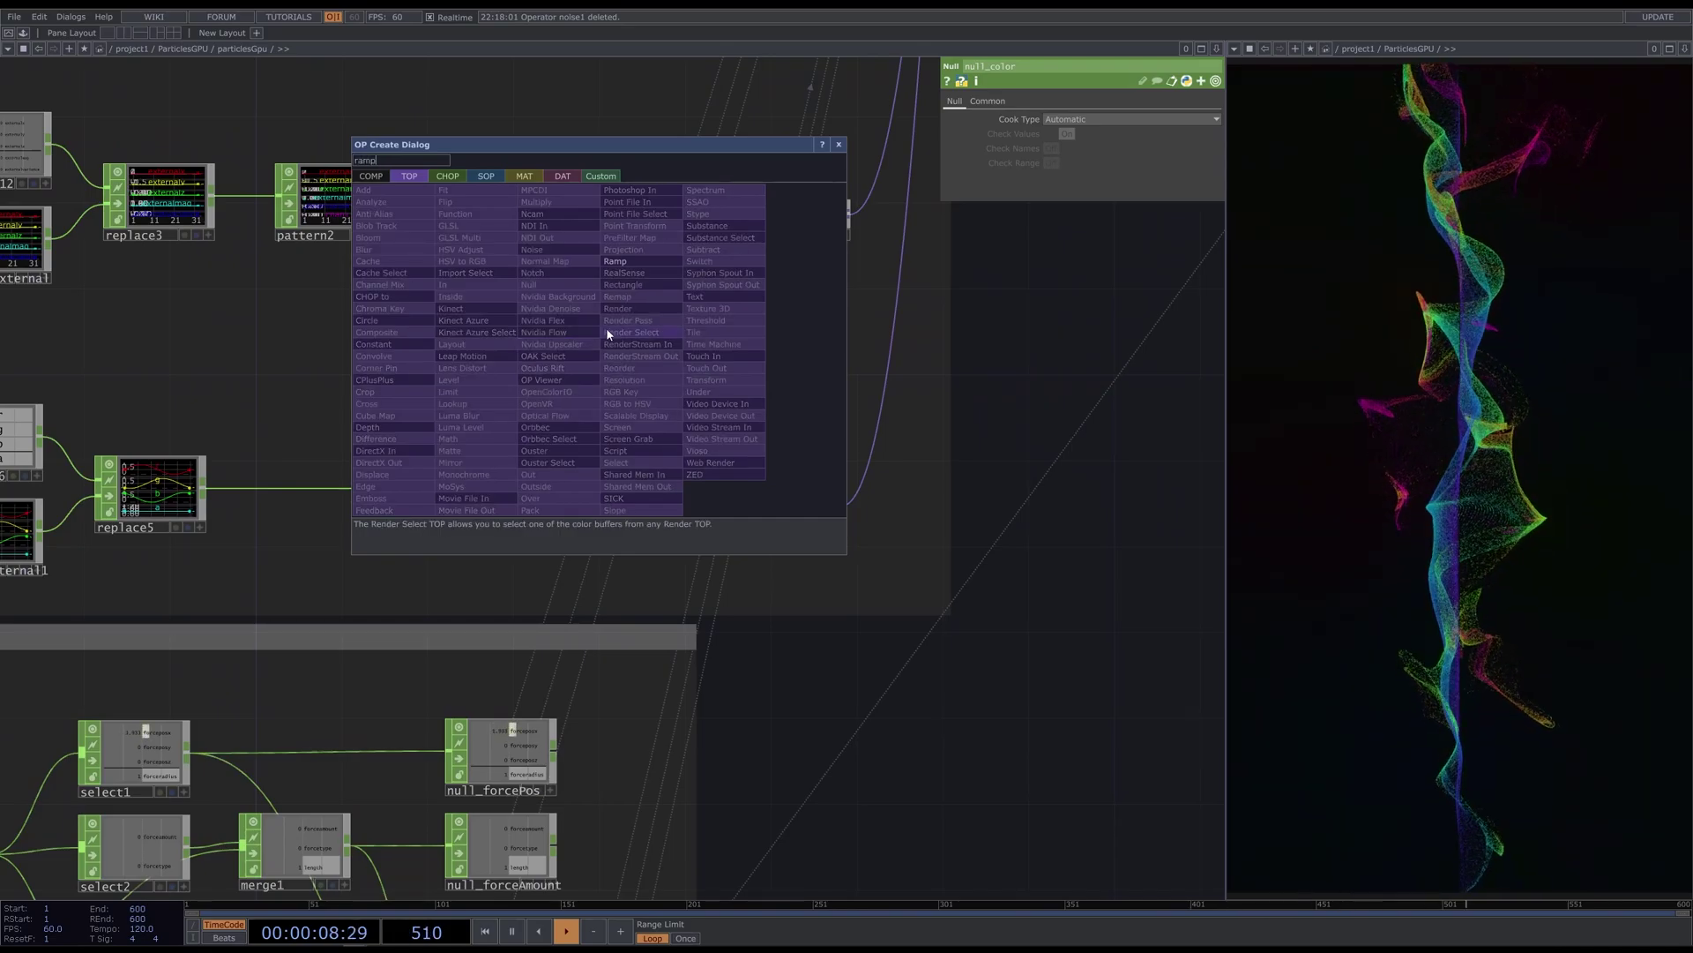
left_click(617, 261)
left_click(648, 397)
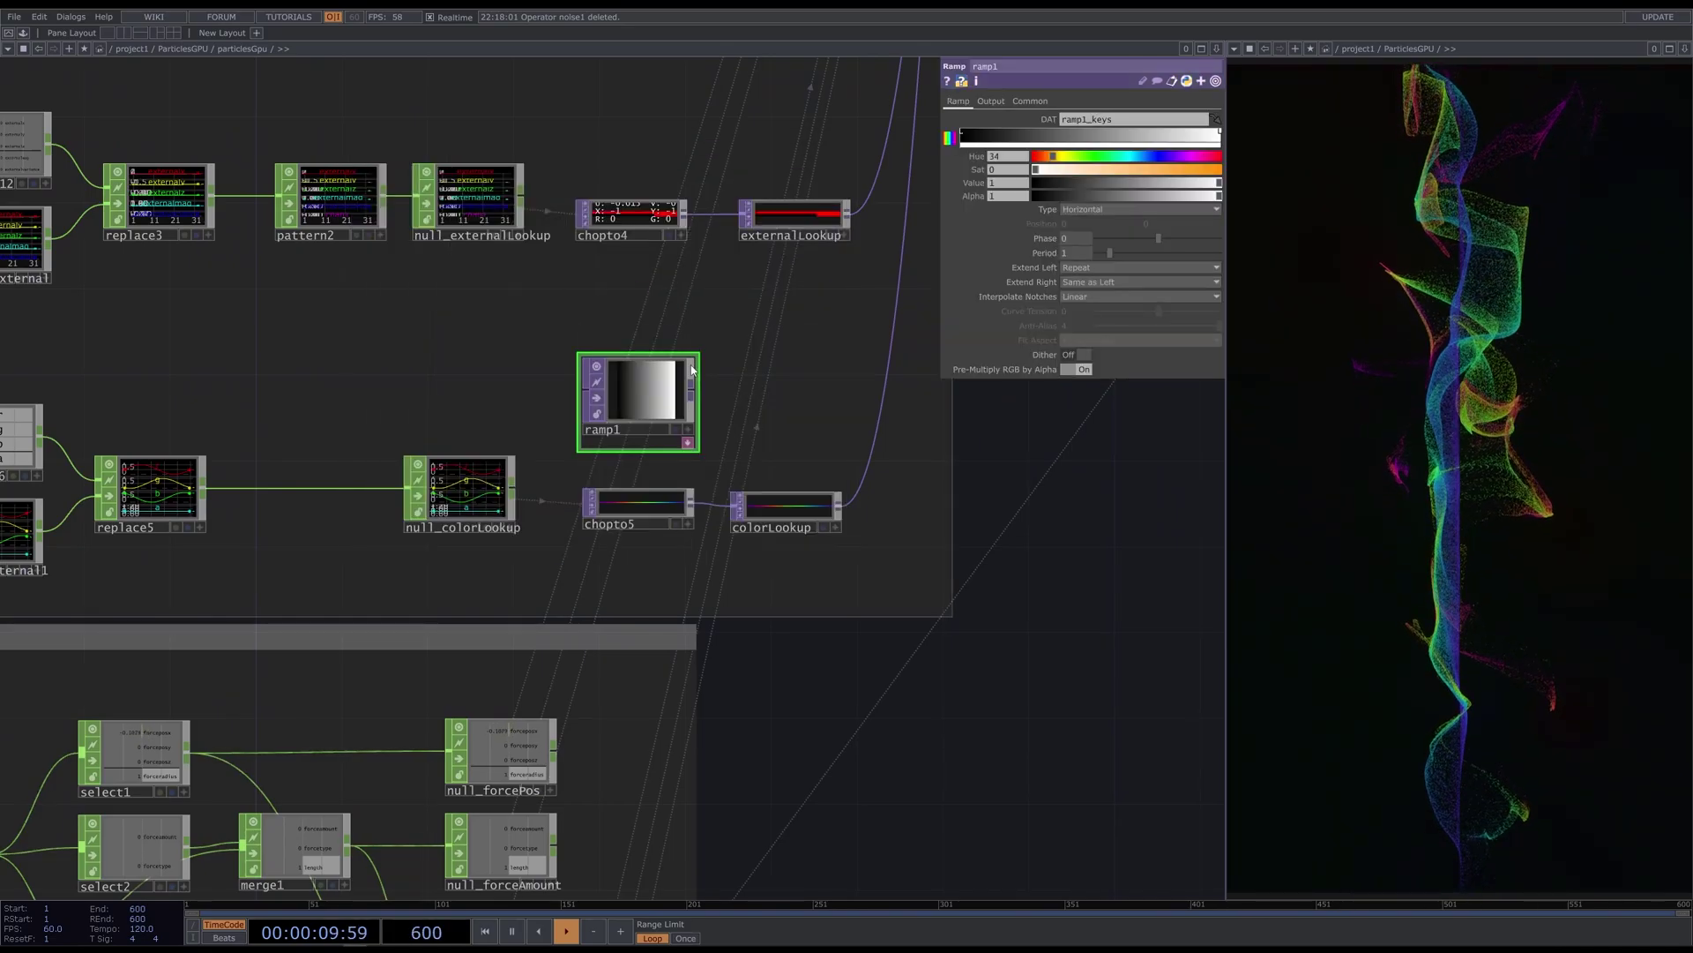
Set ramp1's resolution to 100 by 1 and connect its output to colorLookup in place of chopto5
left_click(1023, 102)
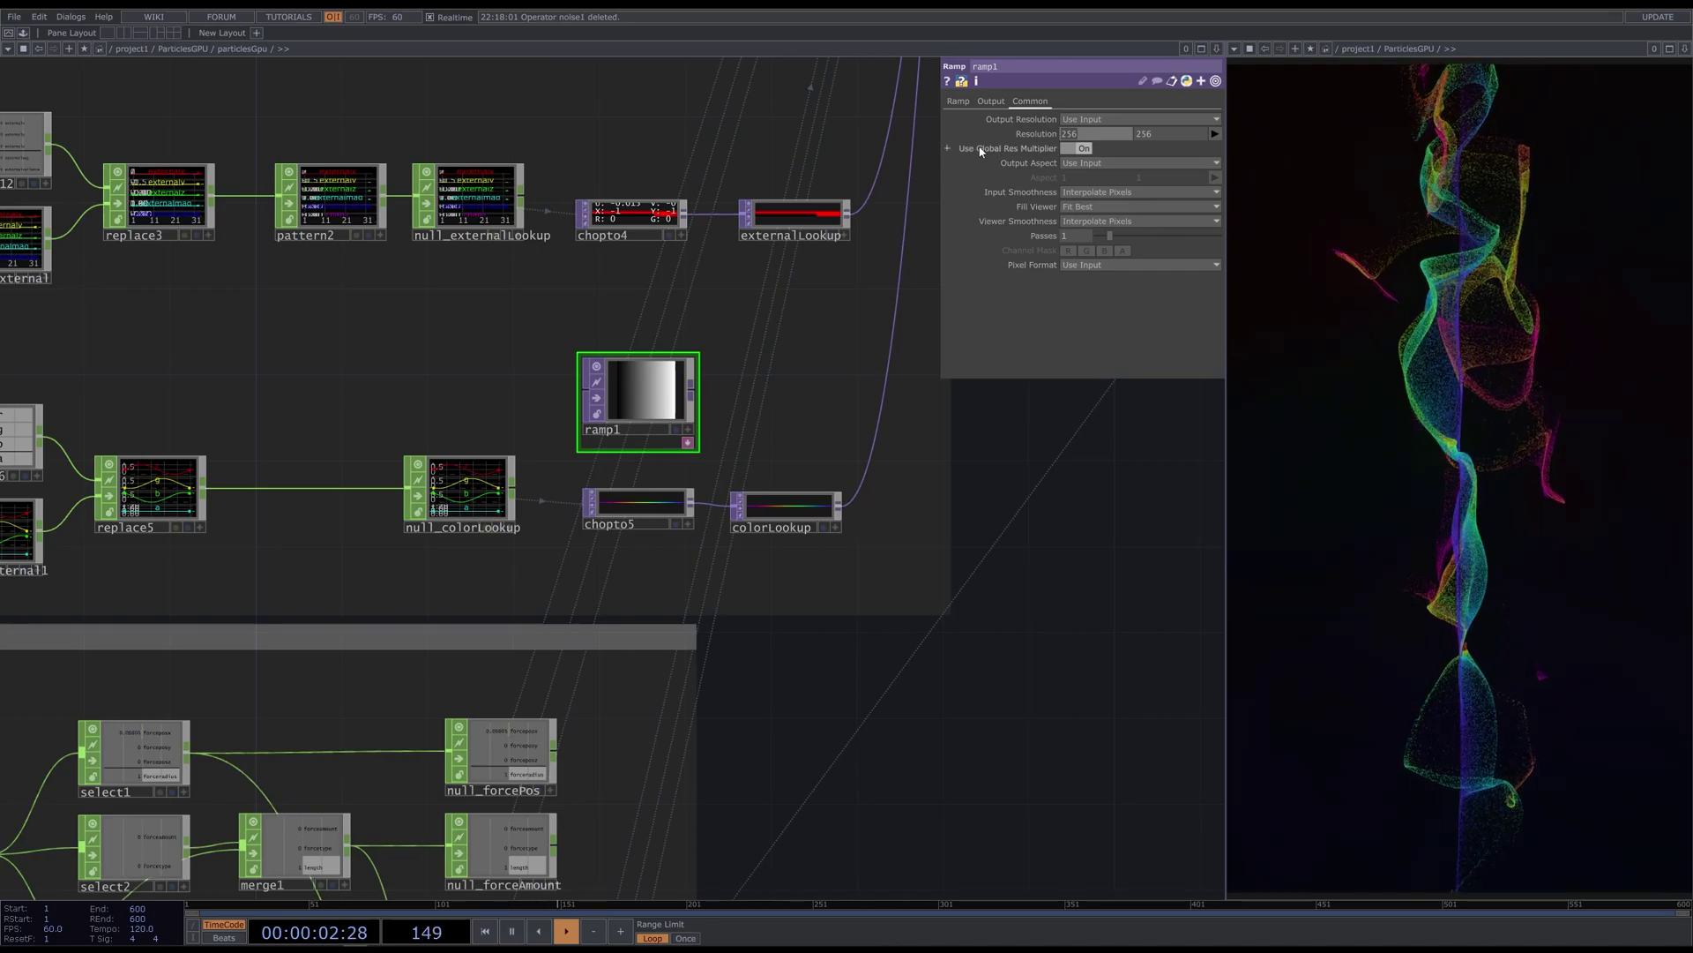
left_click(1140, 134)
type("1")
key("Return")
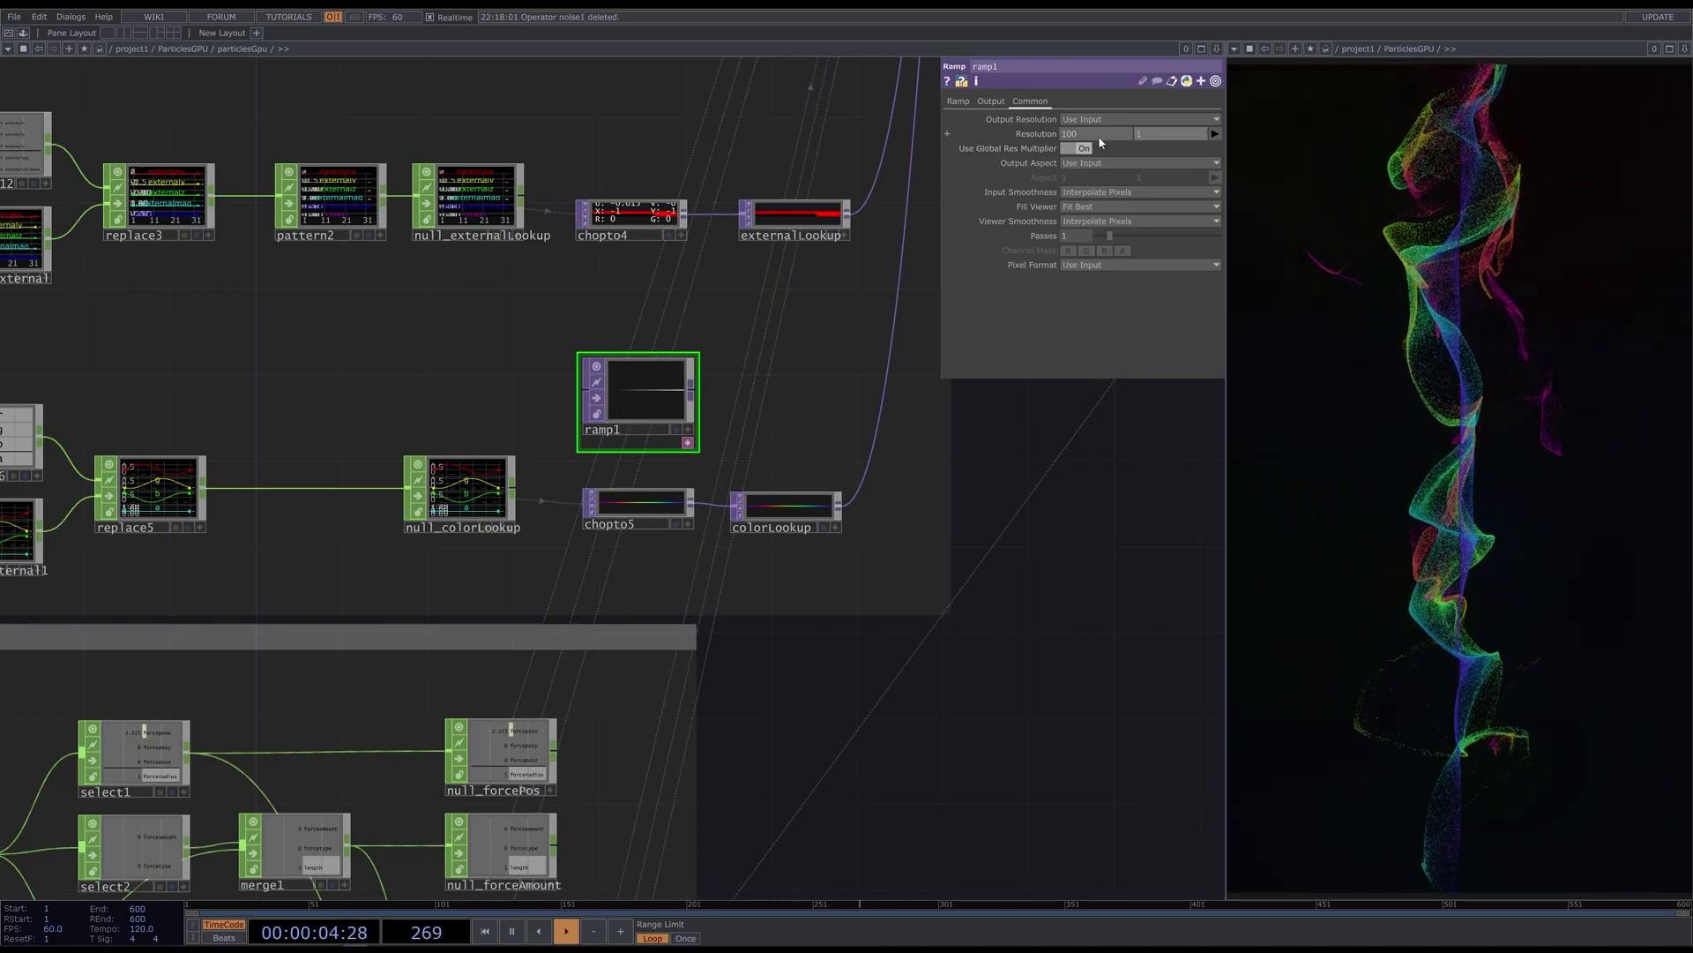
left_click(693, 392)
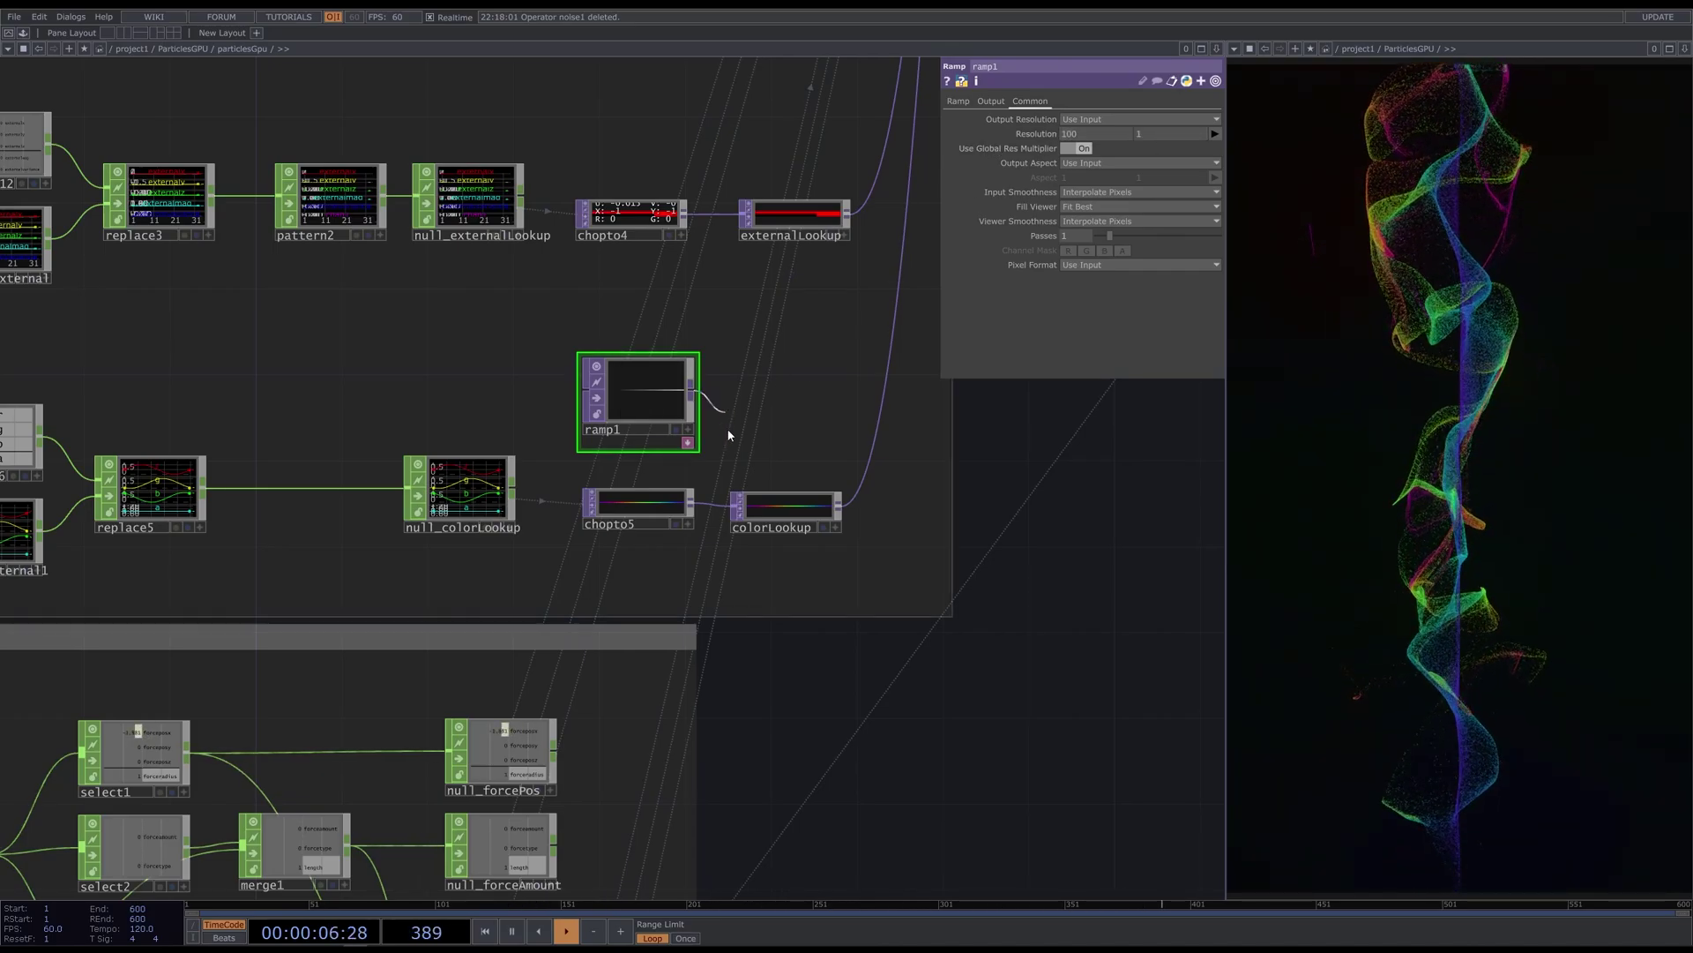
left_click(734, 505)
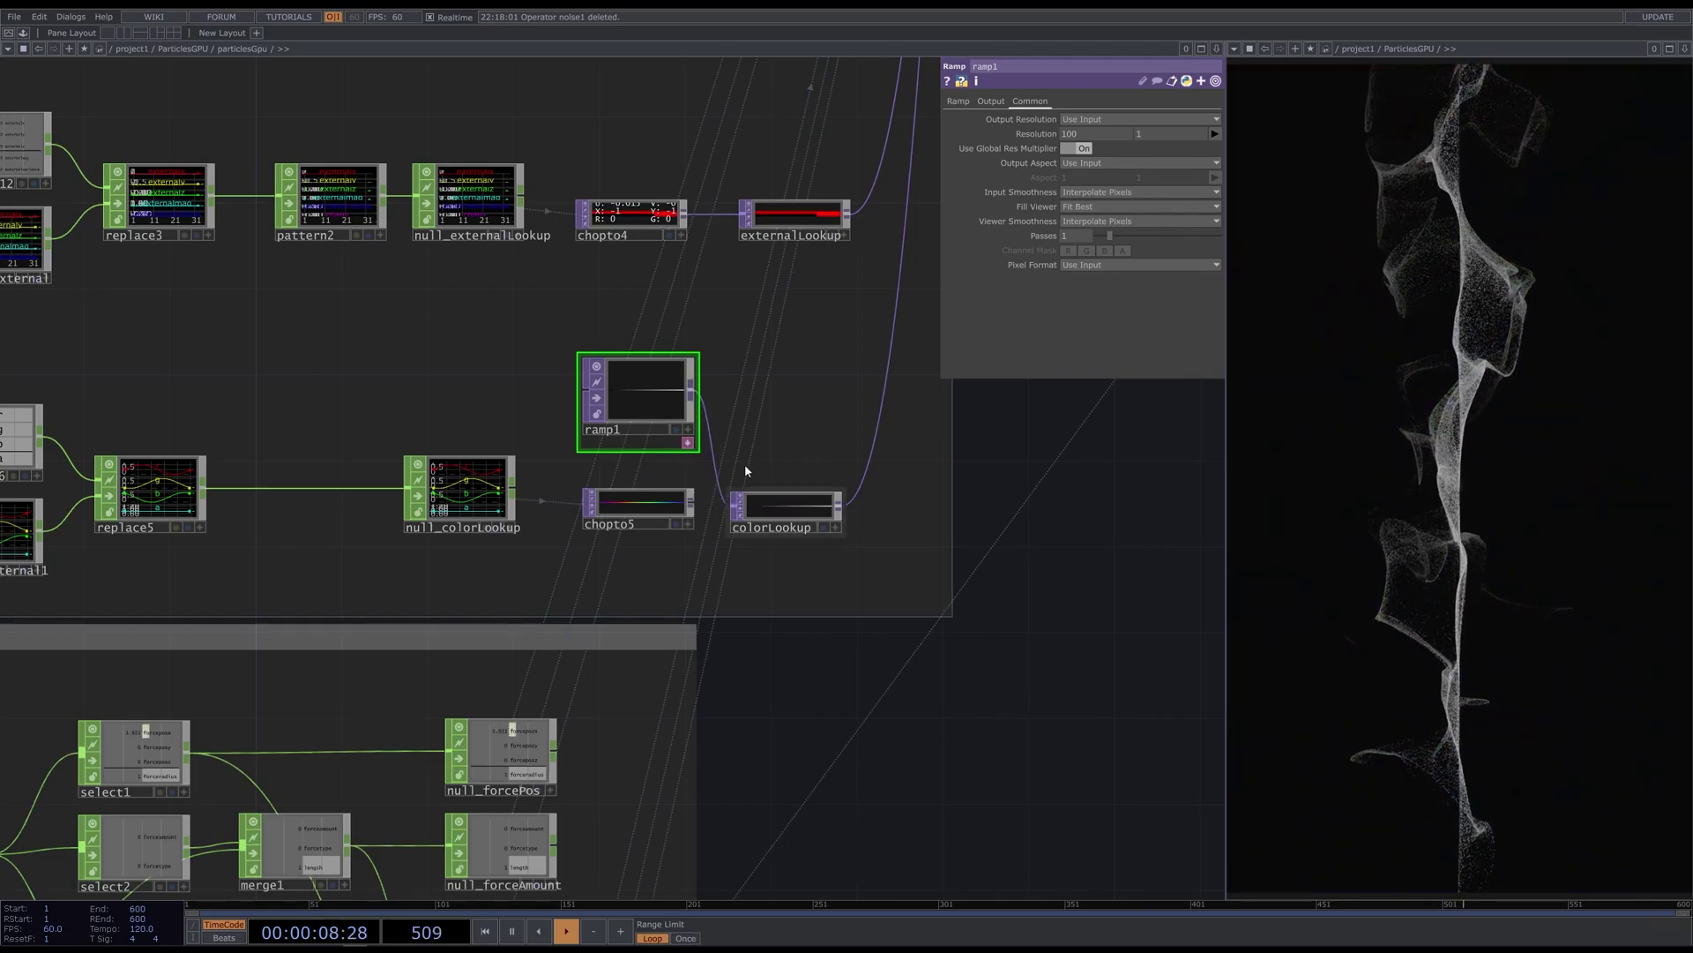
Add color keys to ramp1's gradient and adjust the hue, saturation and value of its keys
left_click(958, 102)
left_click(1033, 133)
left_click(1053, 157)
left_click_drag(1058, 169, 1225, 172)
left_click(1196, 183)
left_click_drag(1053, 156, 1047, 156)
left_click(1104, 133)
left_click(1062, 156)
left_click(962, 131)
left_click(1217, 169)
left_click_drag(1146, 183, 1296, 185)
scroll(596, 405, "down", 10)
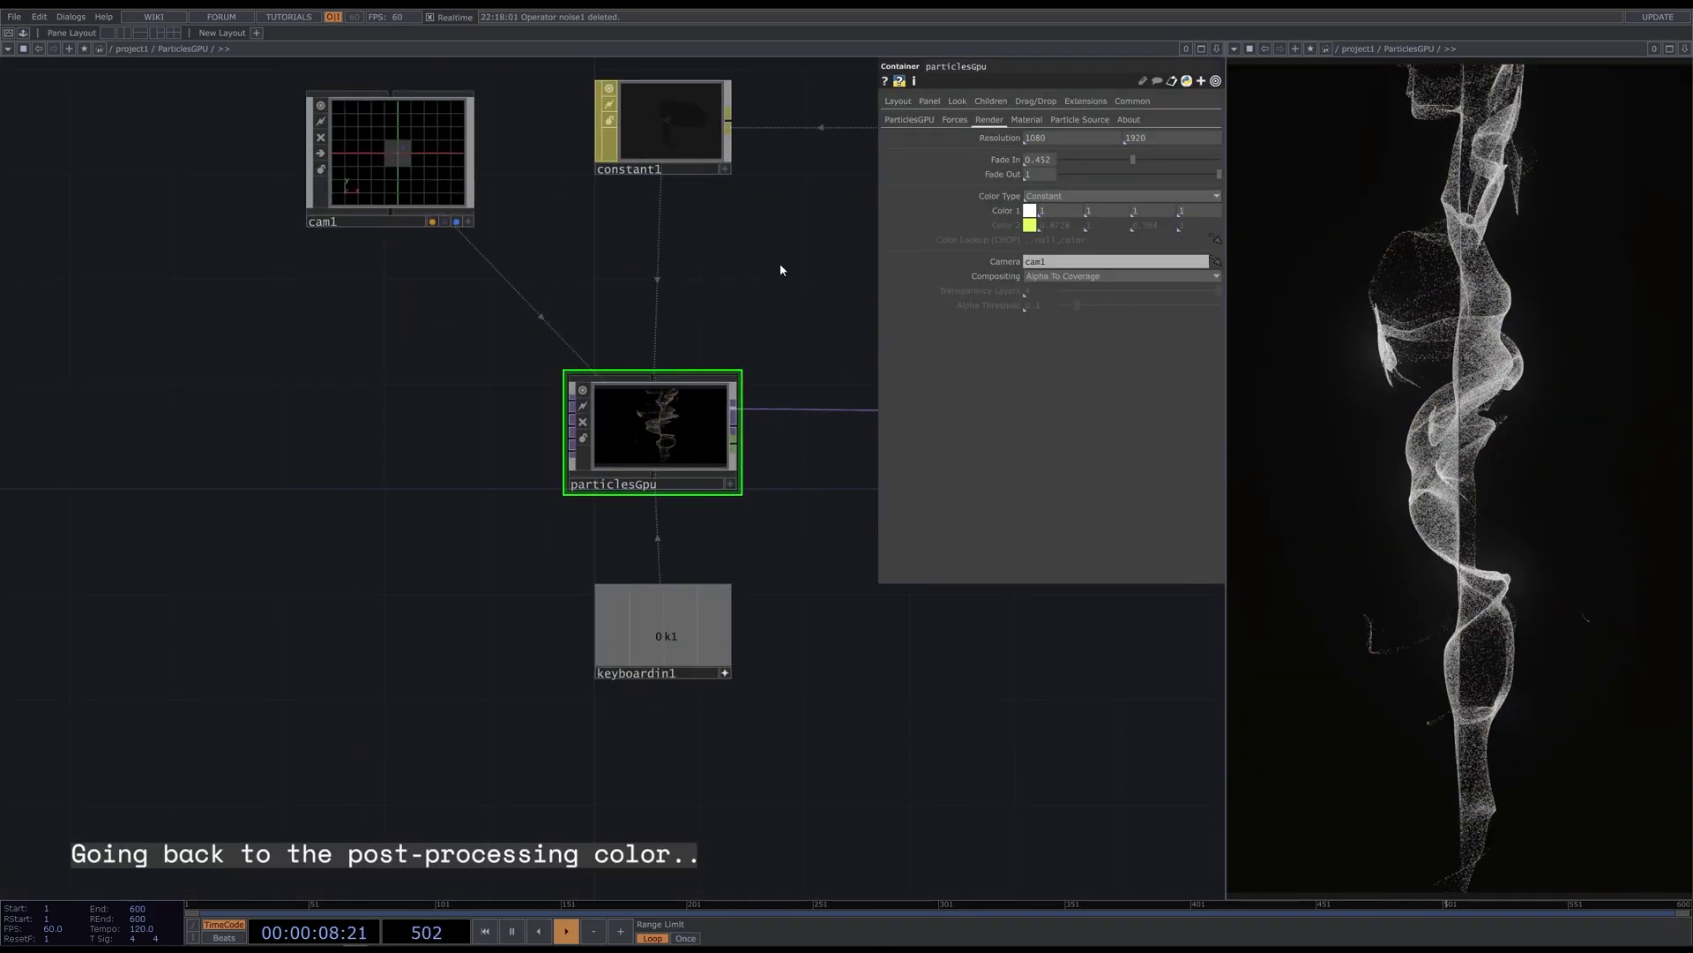
Turn Colorize back on for the enhancer
left_click_drag(779, 270, 494, 336)
scroll(494, 335, "down", 3)
left_click(773, 474)
left_click(1078, 189)
Clear the Camera reference in particlesGpu's render settings
left_click(377, 484)
scroll(378, 521, "up", 3)
left_click_drag(353, 538, 489, 538)
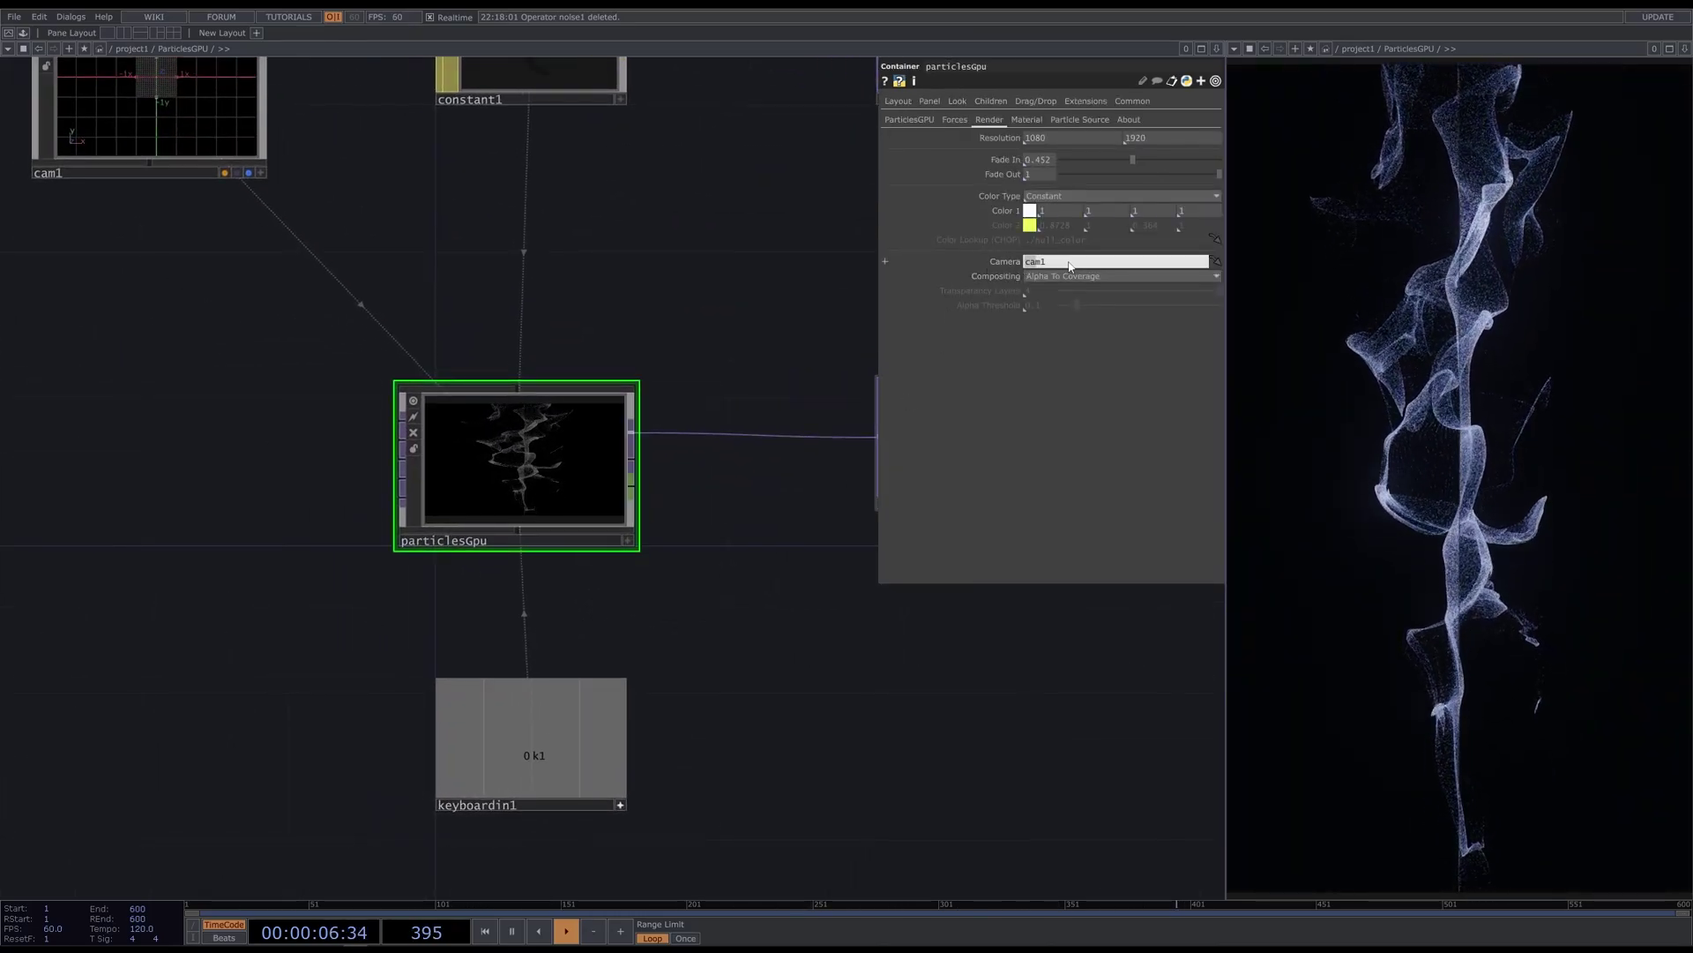
left_click_drag(1075, 263, 994, 266)
key("BackSpace")
key("Return")
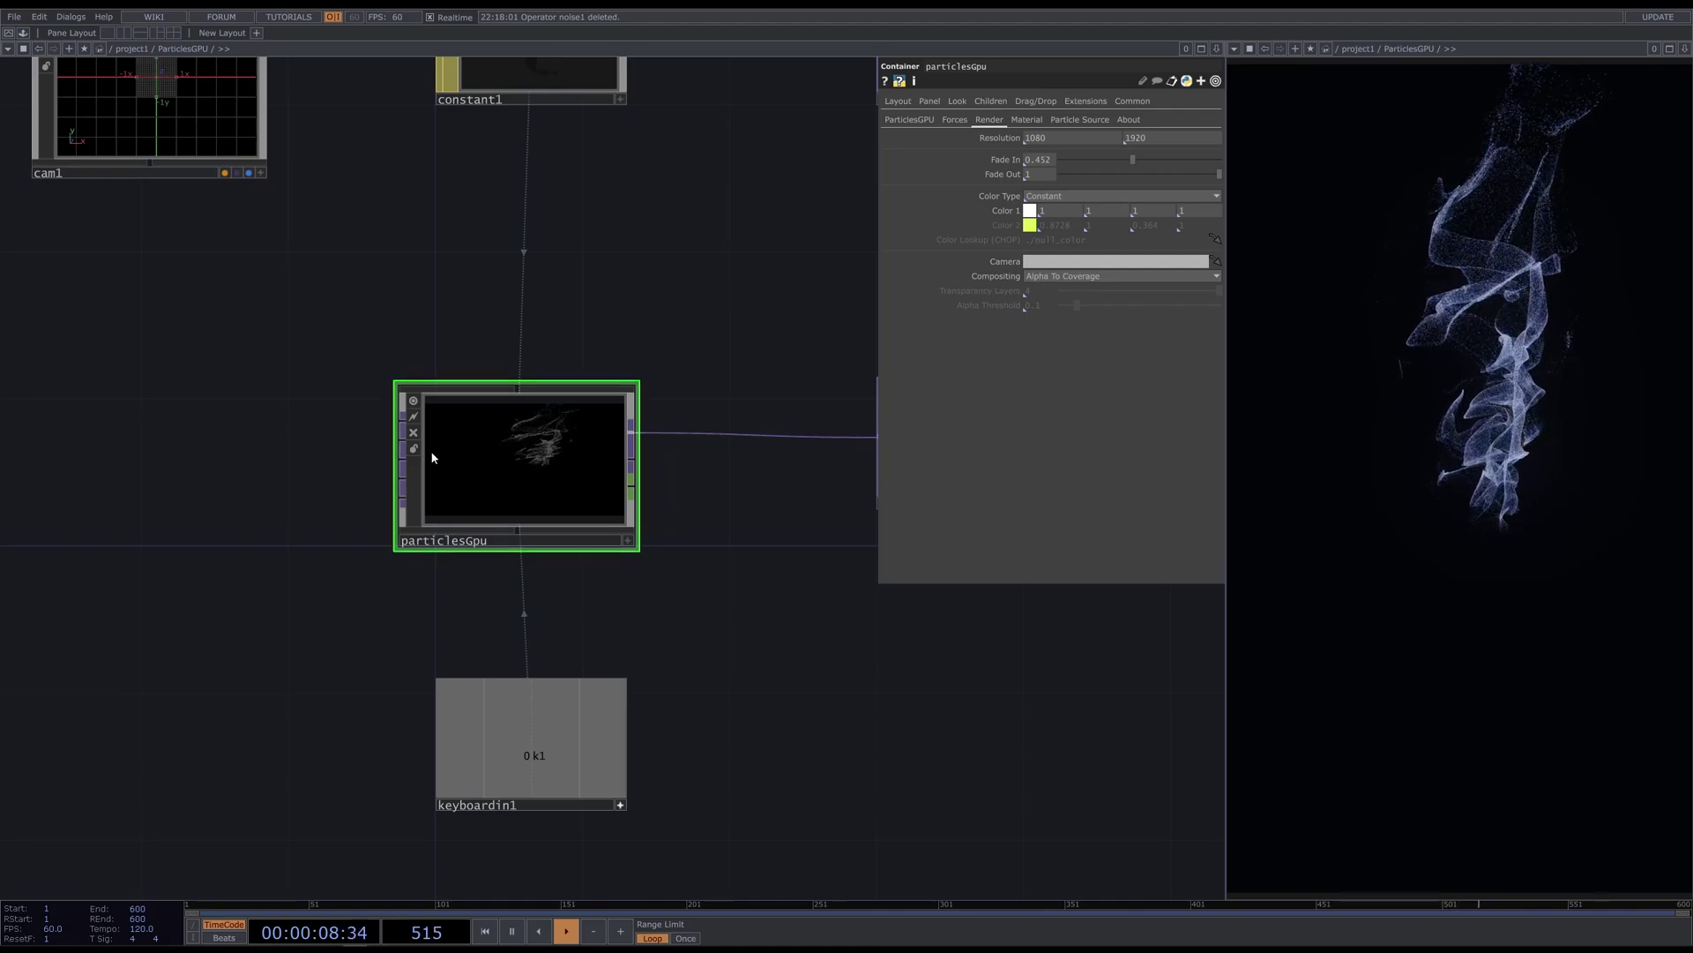
Inspect the particles in particlesGpu's active viewer and set its Camera reference to cam1
scroll(526, 461, "up", 5)
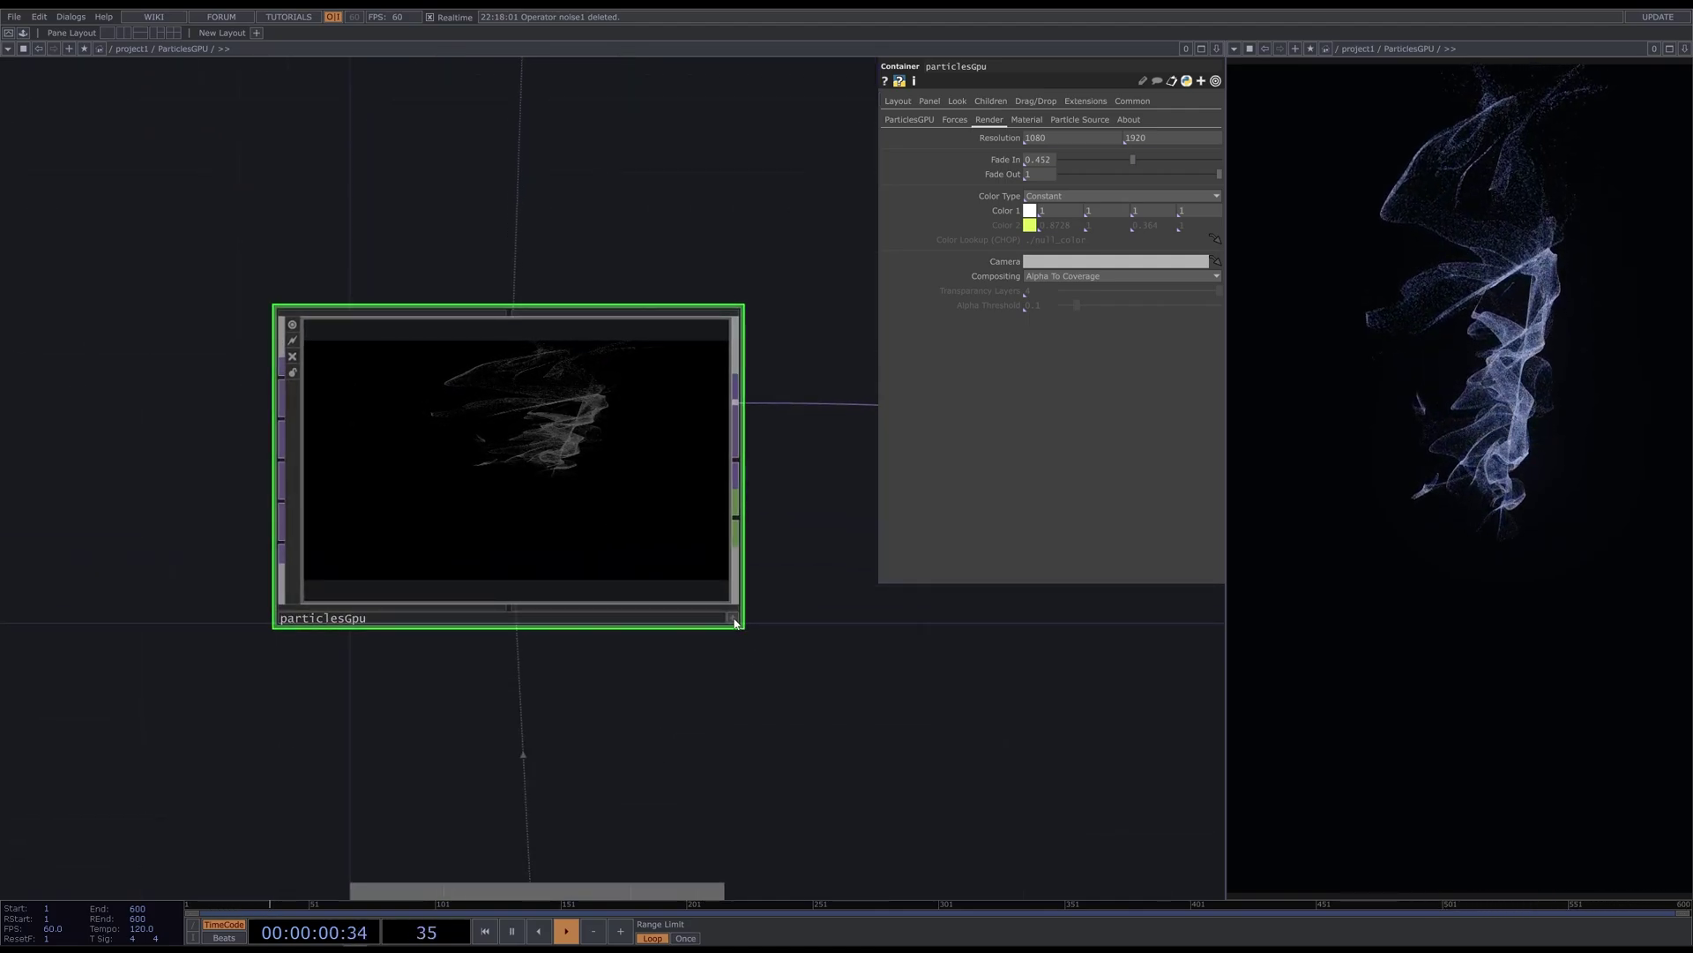
left_click(733, 620)
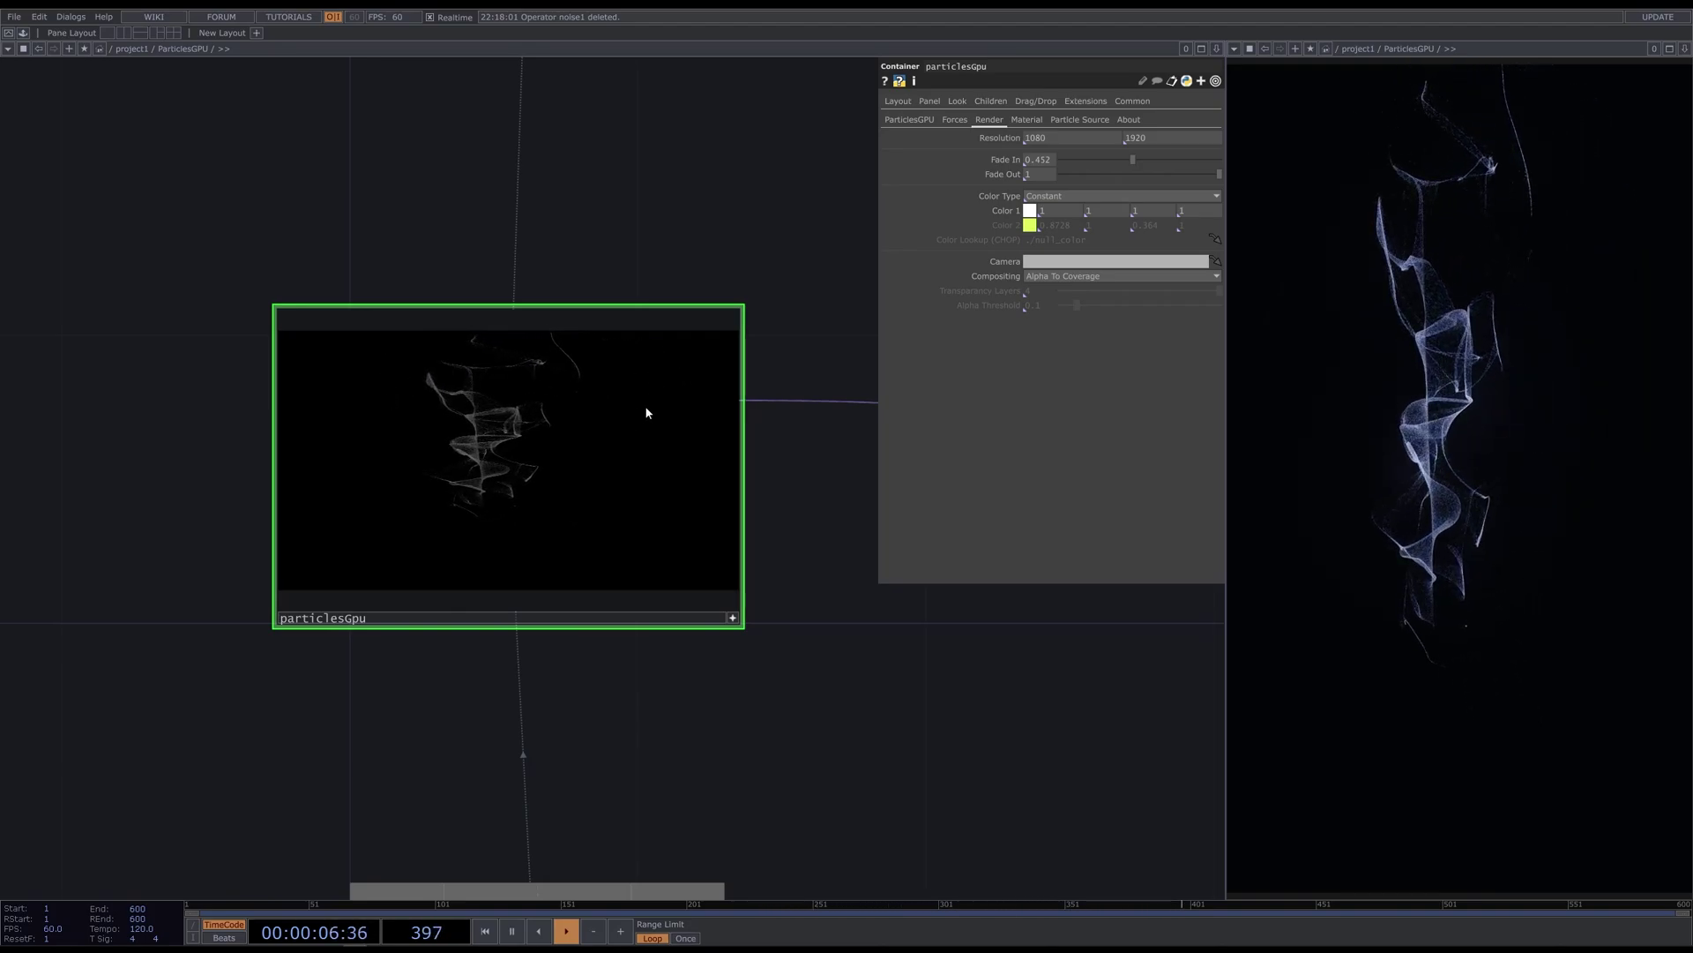
left_click(733, 620)
scroll(759, 671, "down", 5)
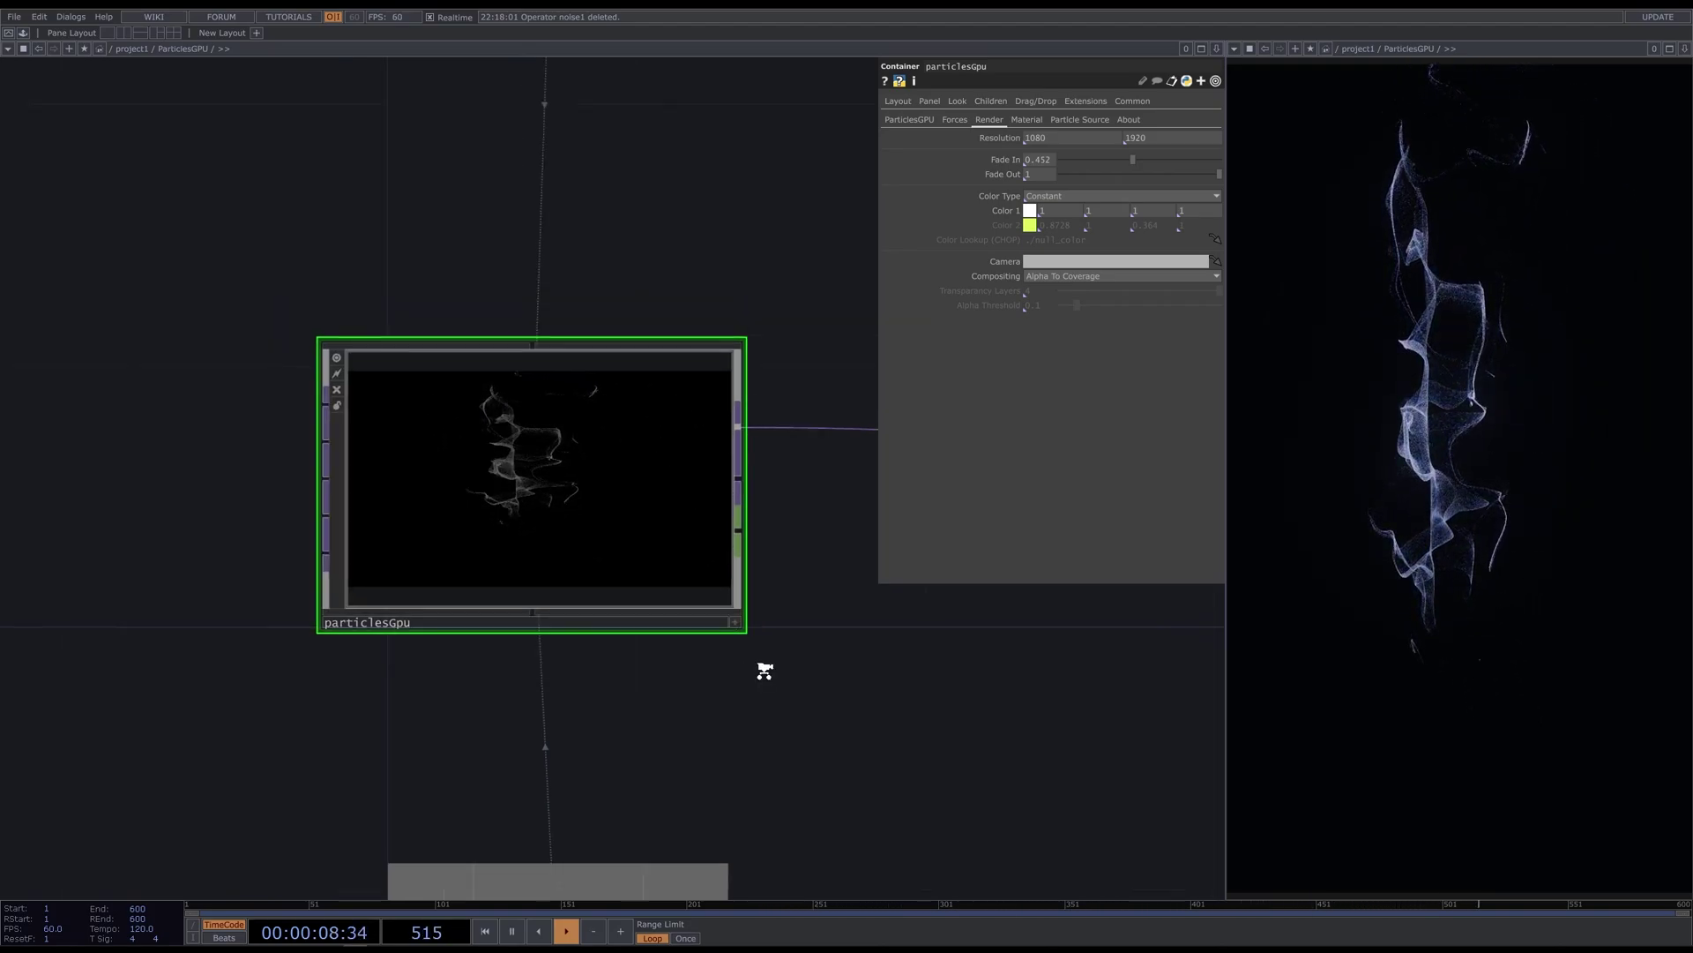
left_click_drag(297, 217, 1116, 262)
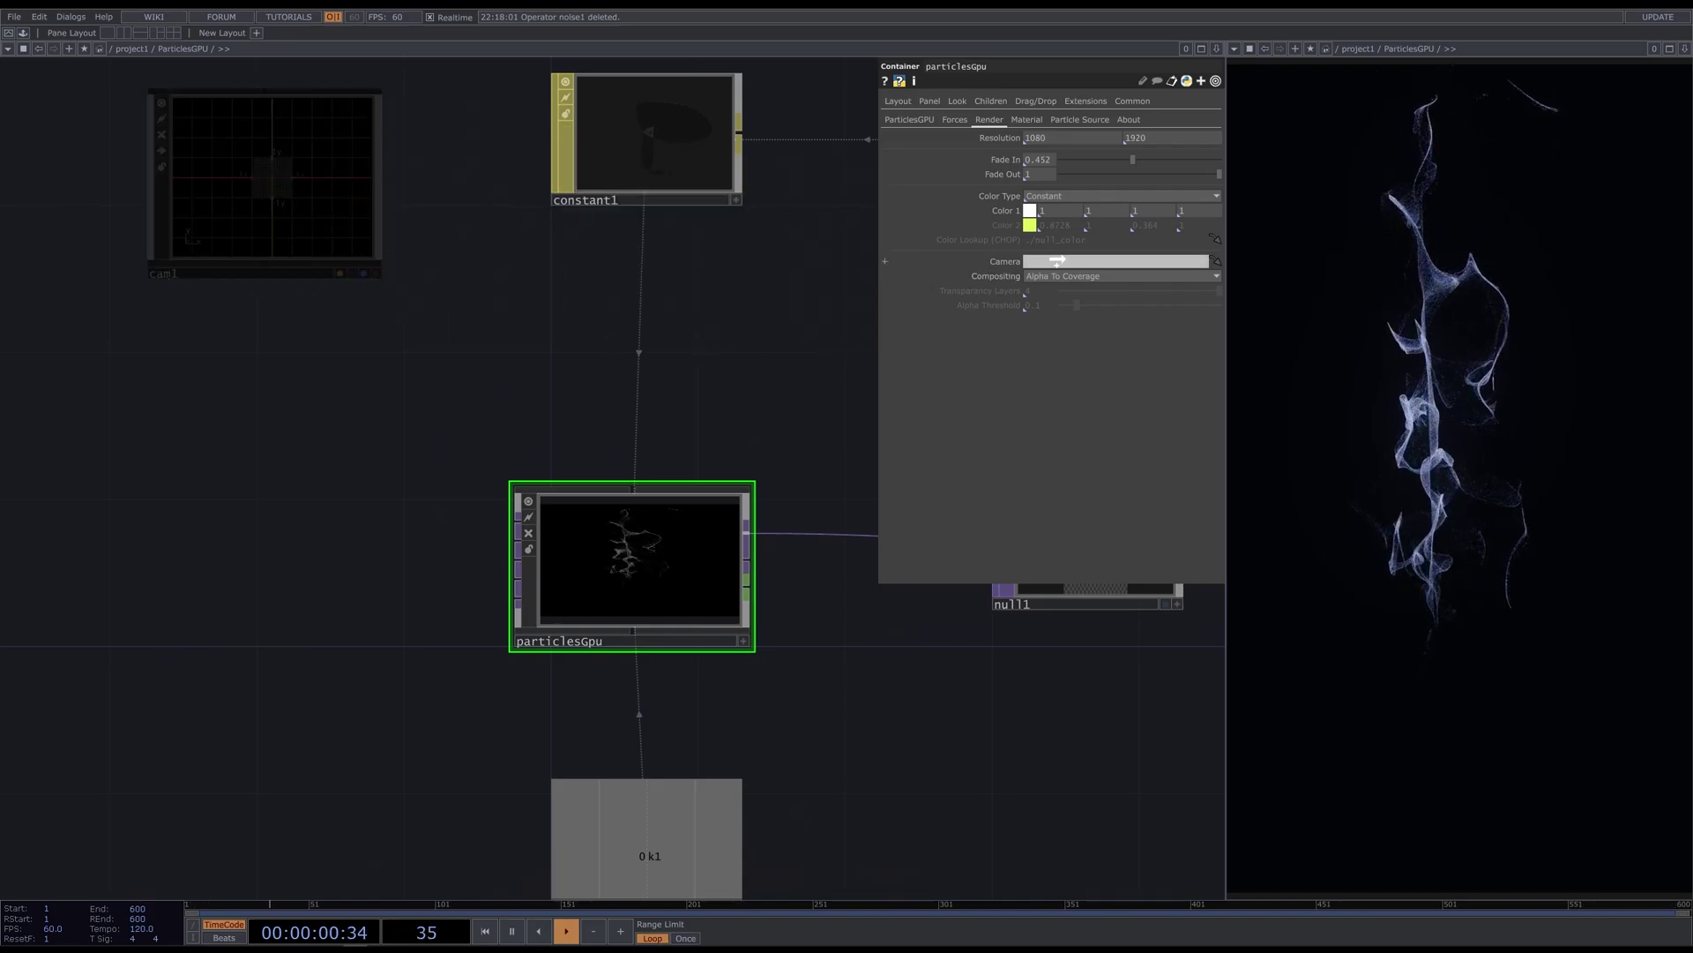
Try moving cam1 by changing its Translate values, and undo the change
middle_click_drag(1192, 149, 1136, 125)
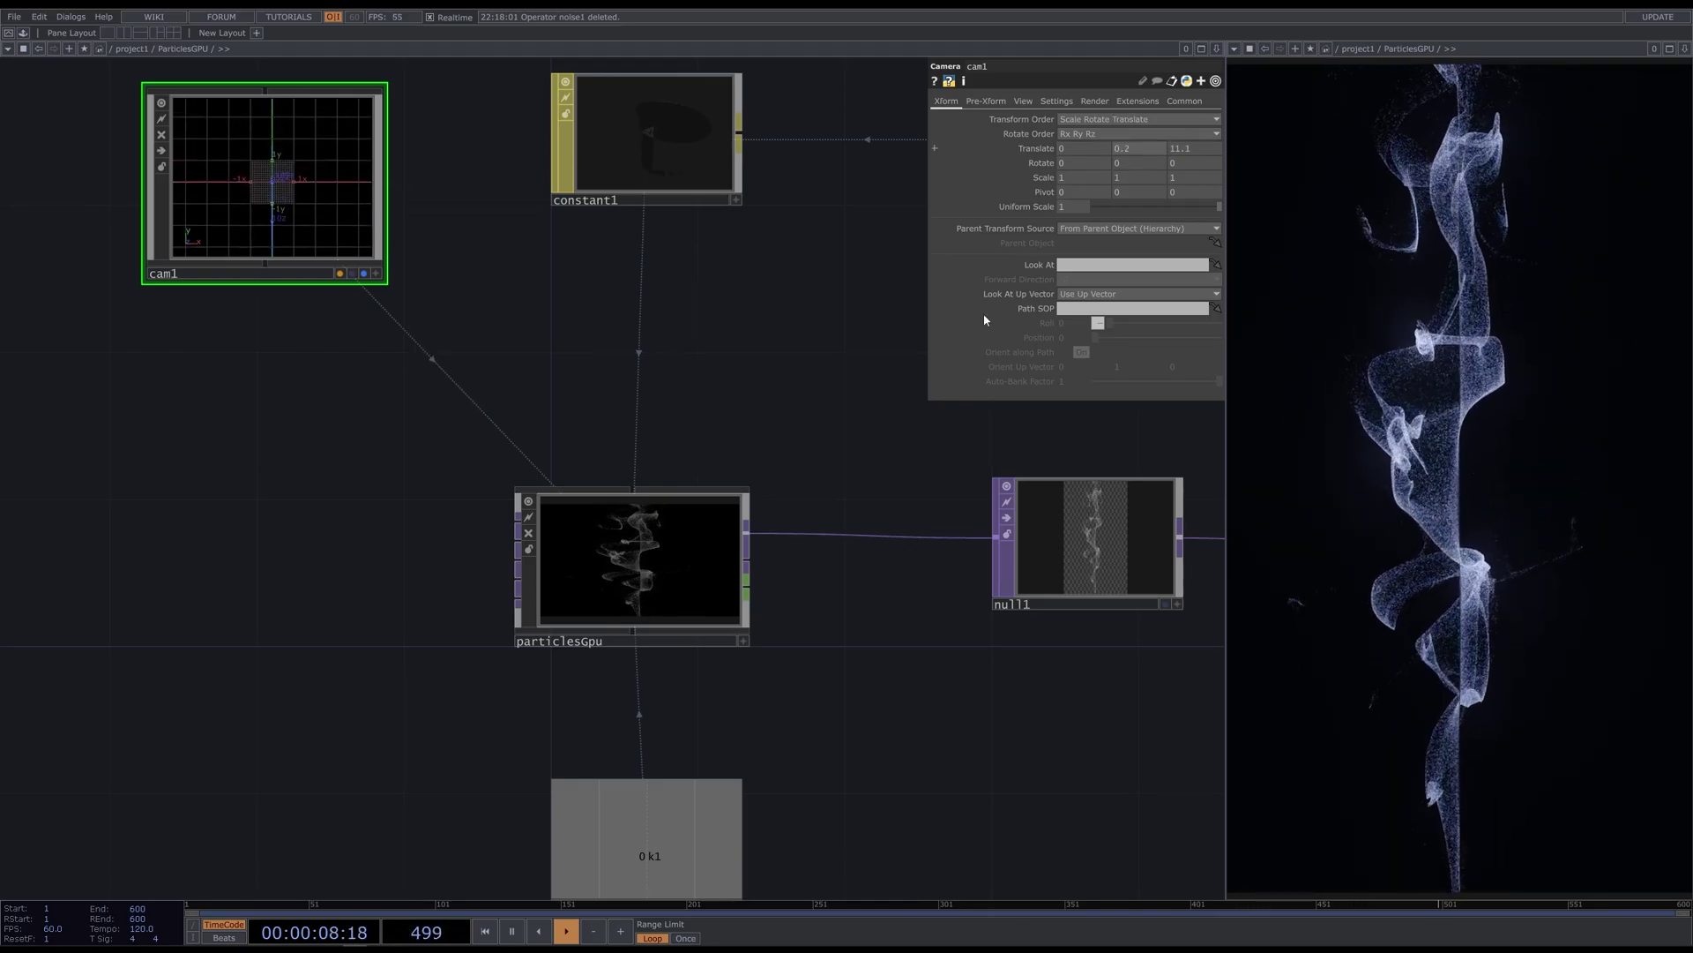
key("ctrl+z")
Look through the Compositing options in particlesGpu's render settings without changing the selection
left_click(655, 570)
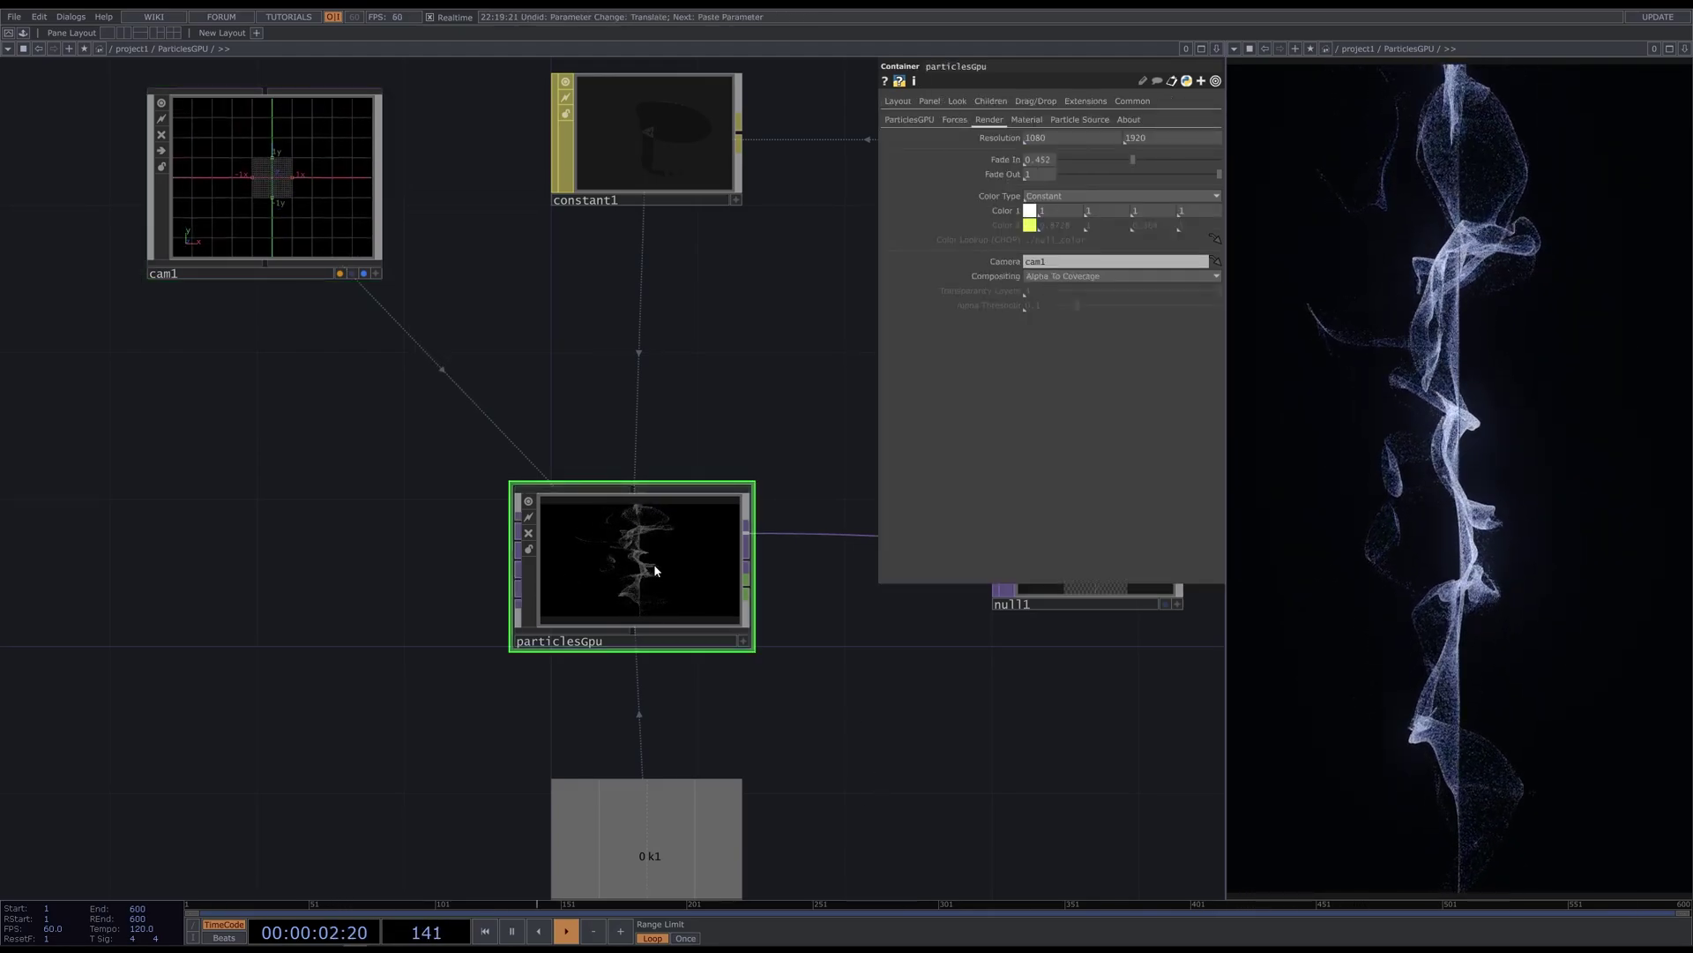
left_click(1143, 276)
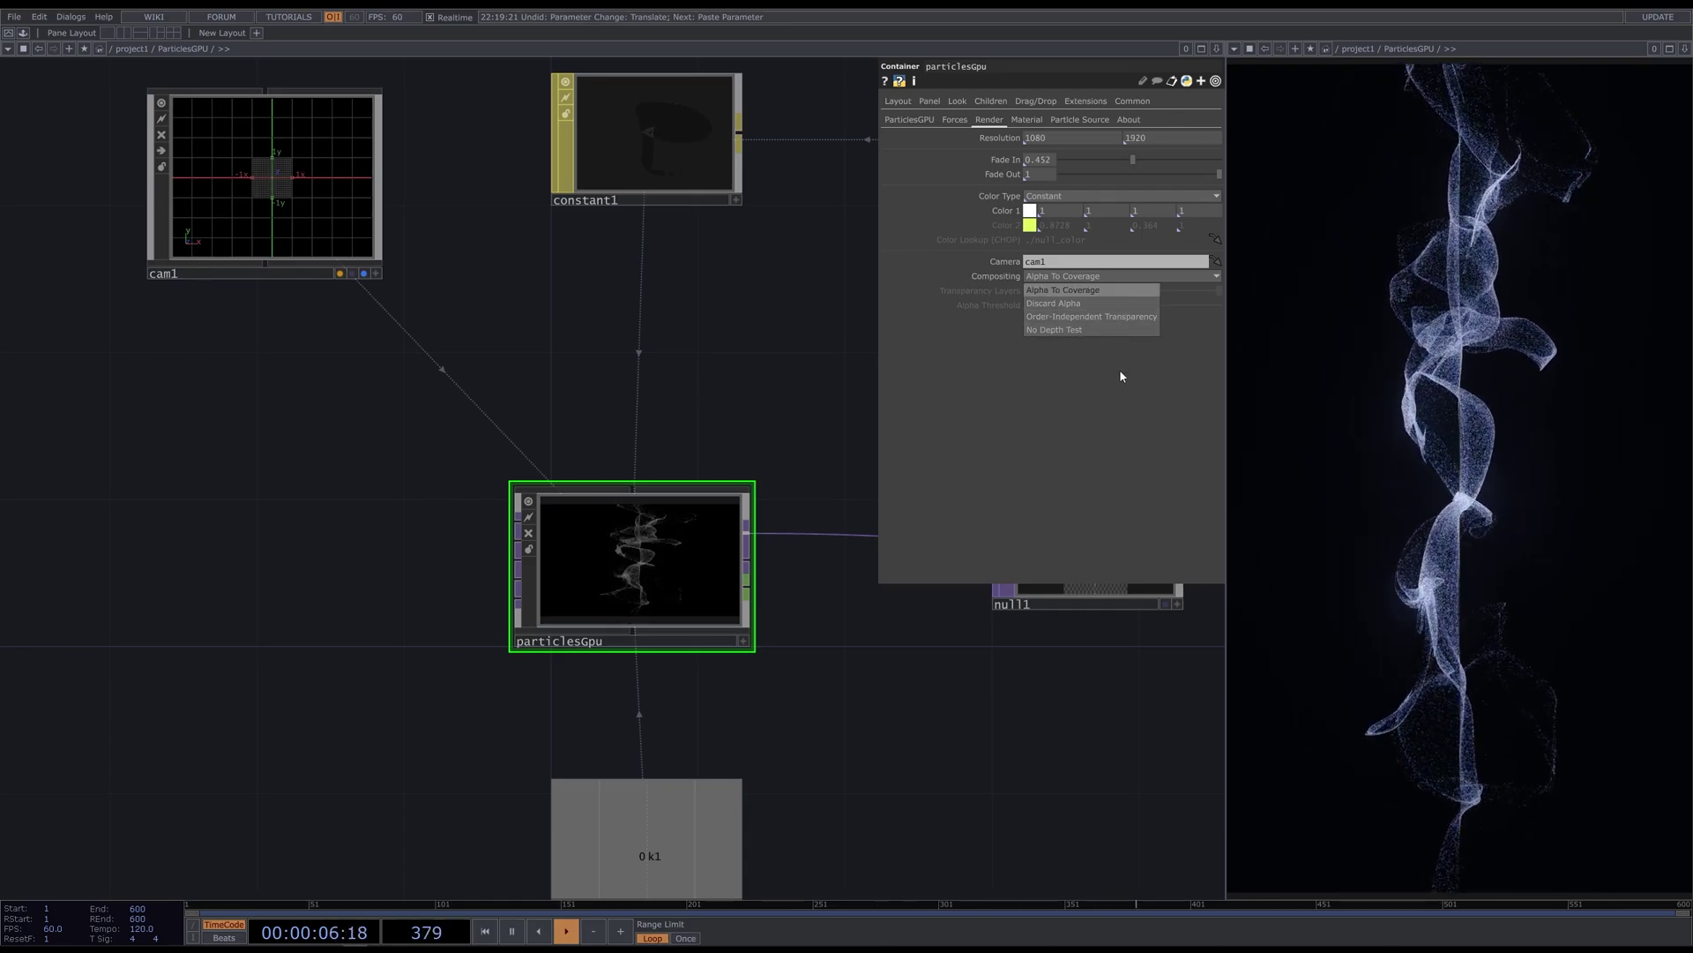
left_click(1118, 403)
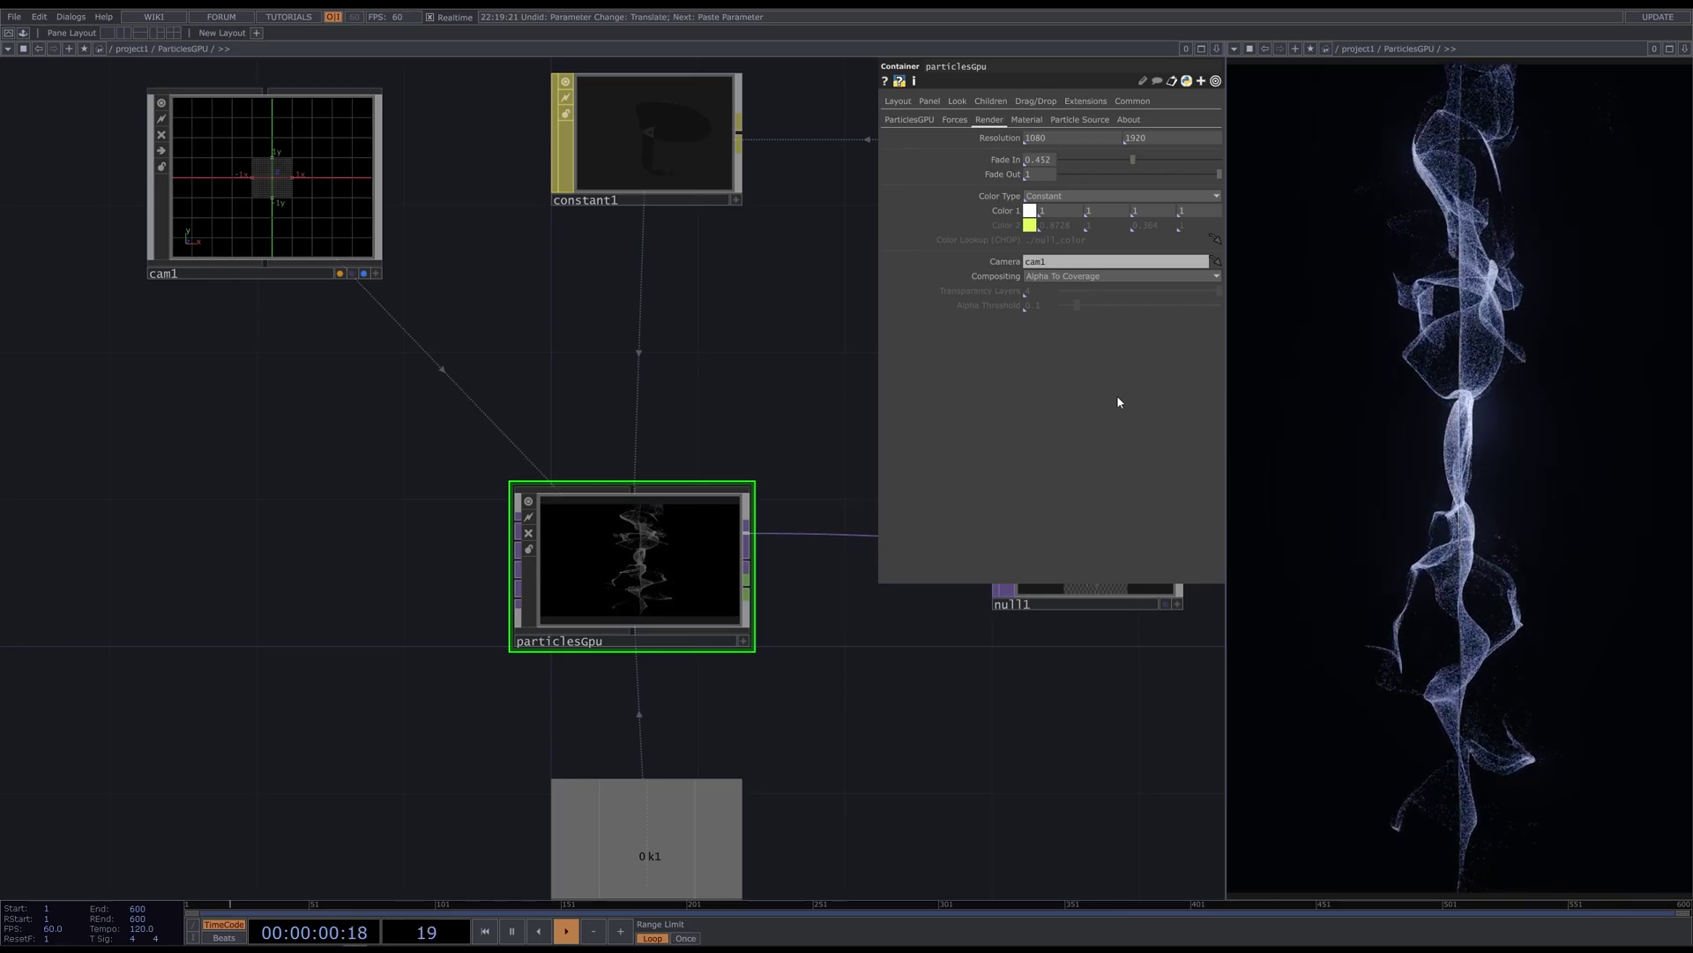
Try an initial velocity along X in particlesGpu's forces, return it to 0, and set Initial Magnitude to 0
left_click(954, 120)
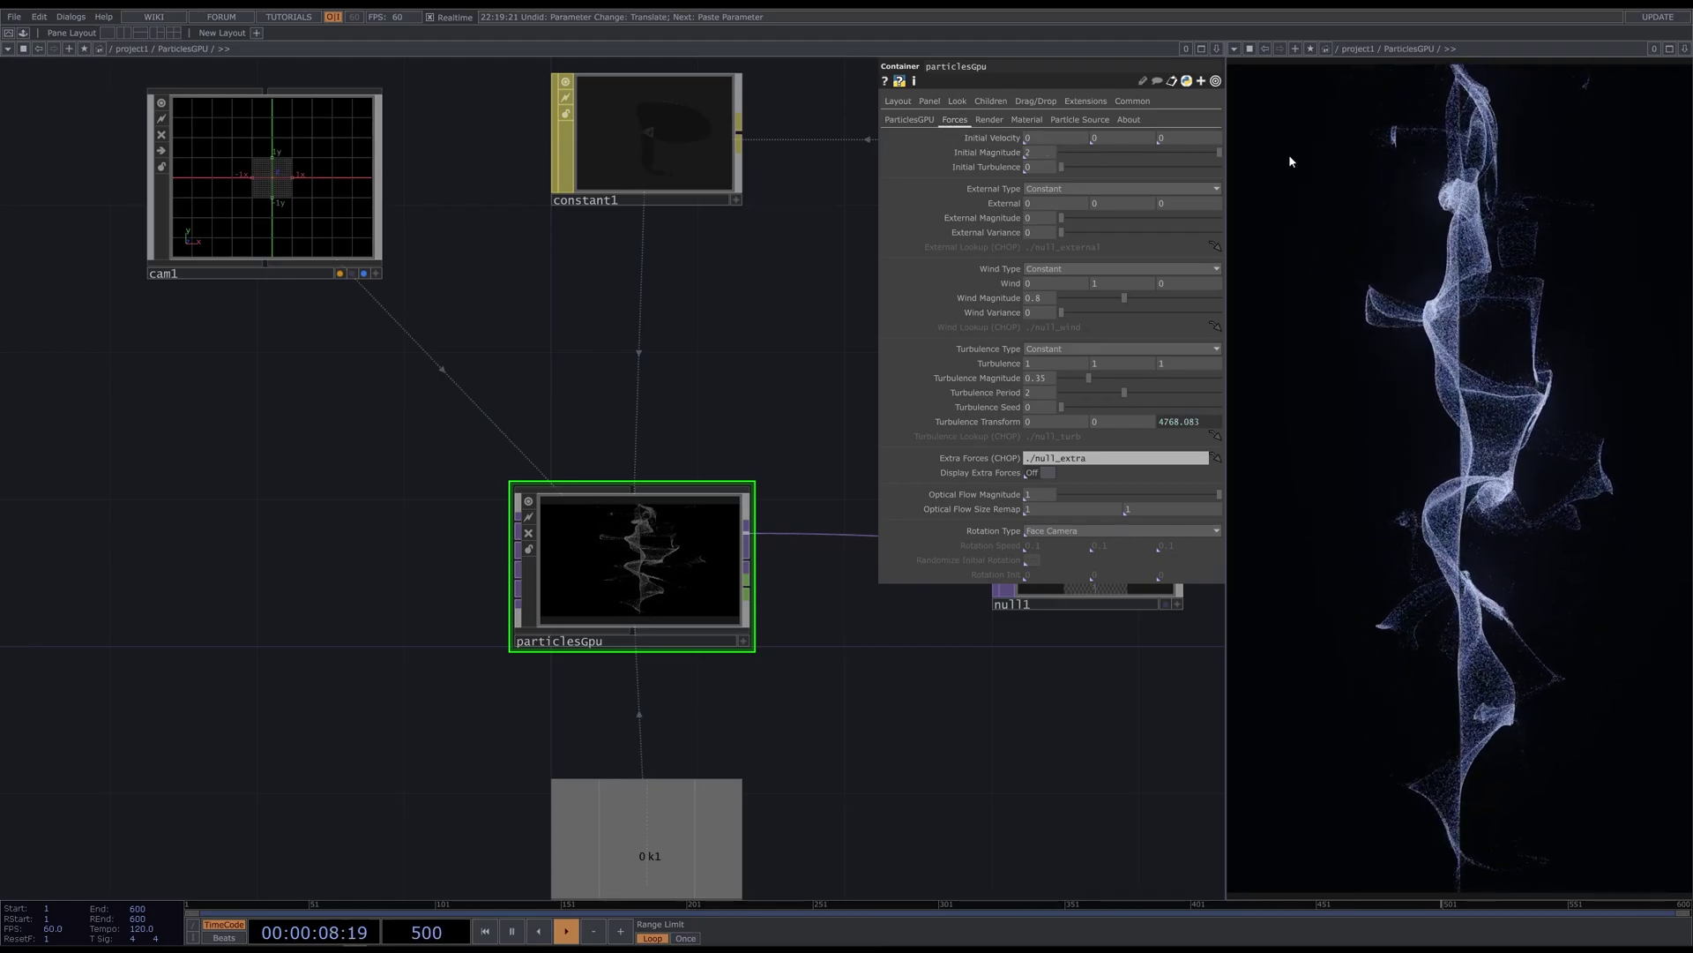
mouse_move(1023, 136)
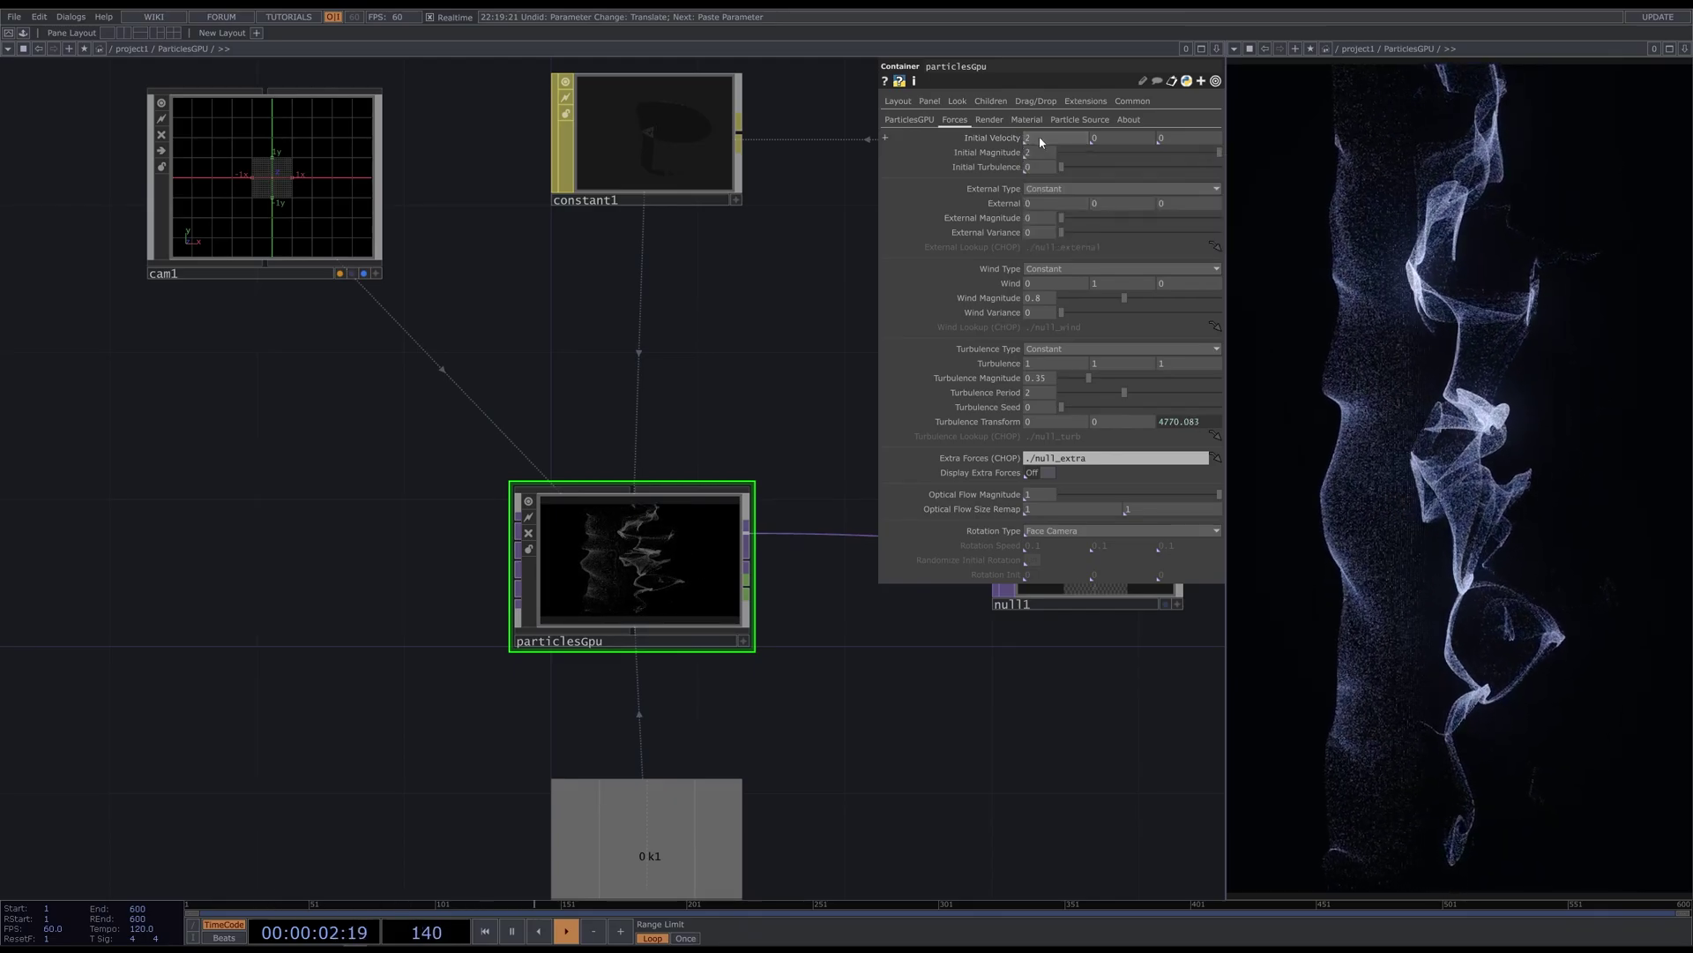
left_click_drag(1066, 153, 929, 177)
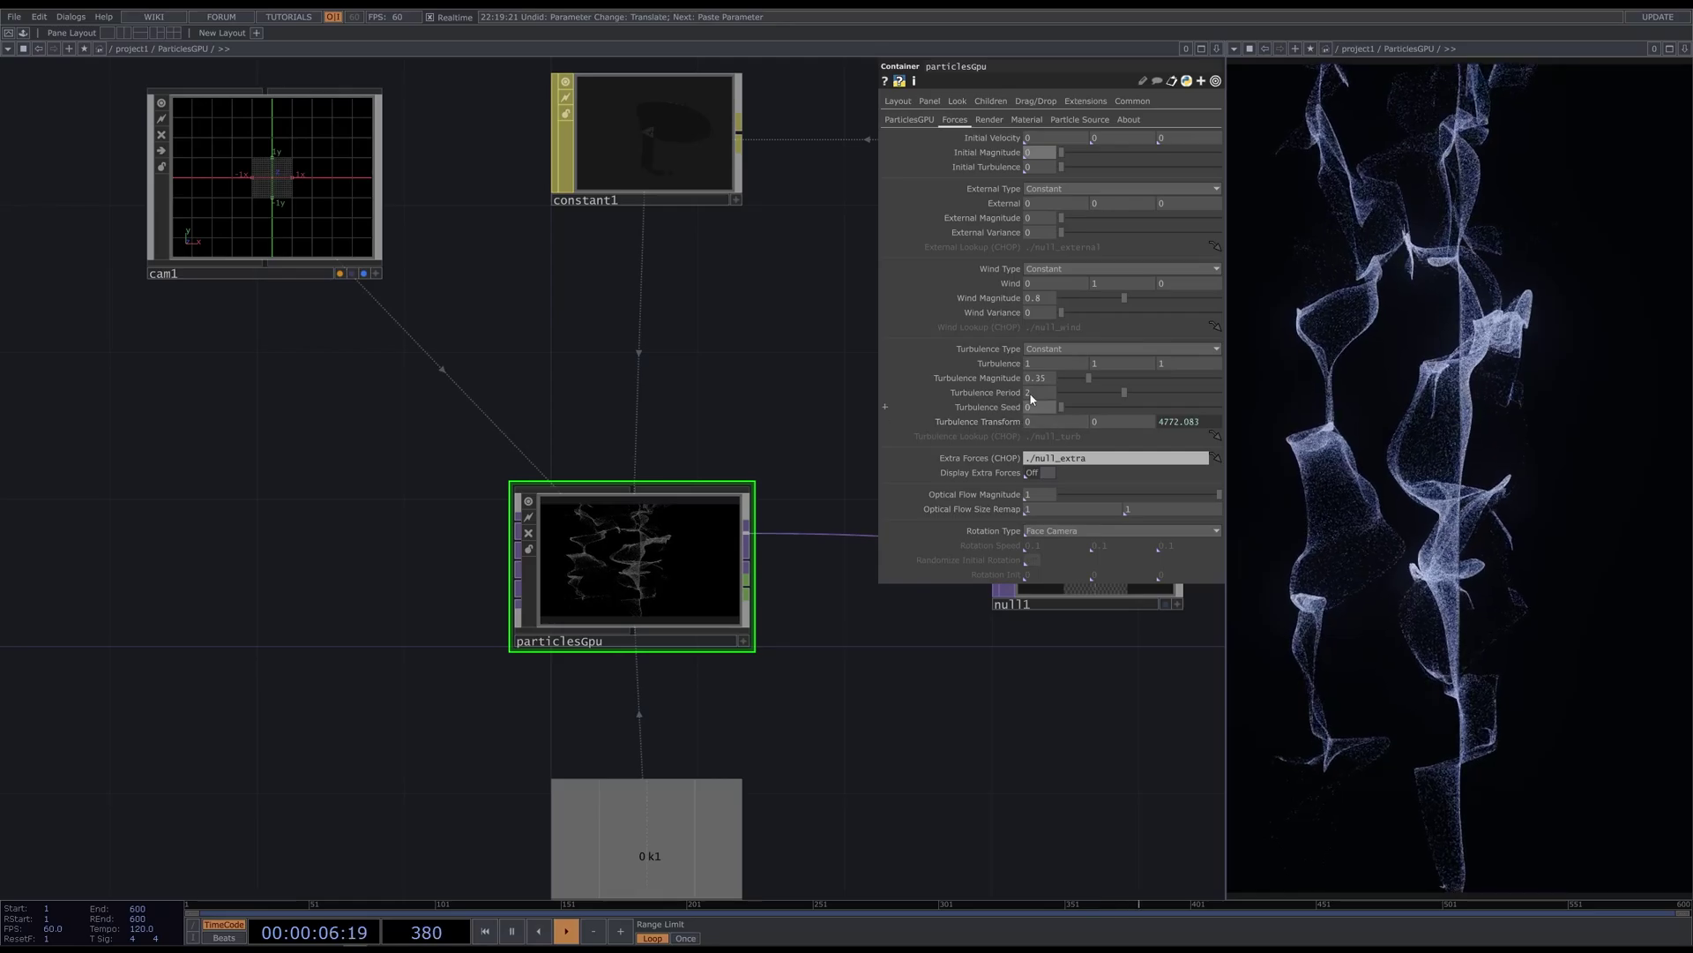
Vary the Turbulence Period, set it back to 2, and view the expression driving the Turbulence Transform's Z value
left_click_drag(1124, 392, 1002, 395)
type("2")
key("Return")
left_click(1204, 421)
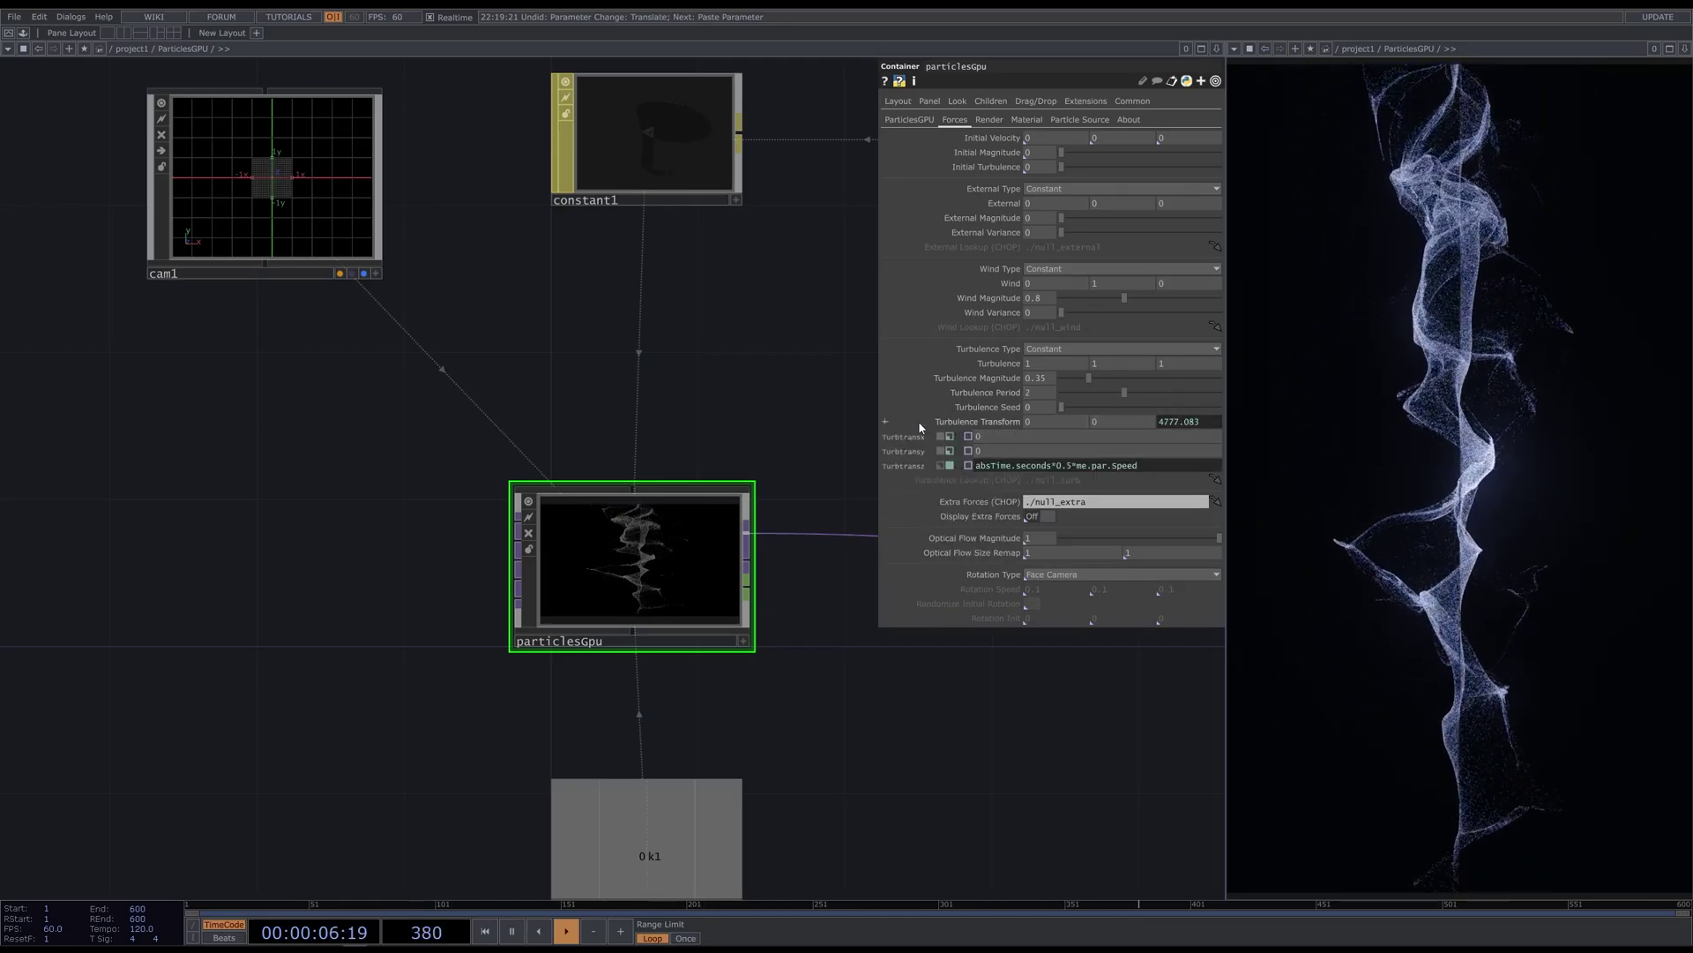
left_click(885, 421)
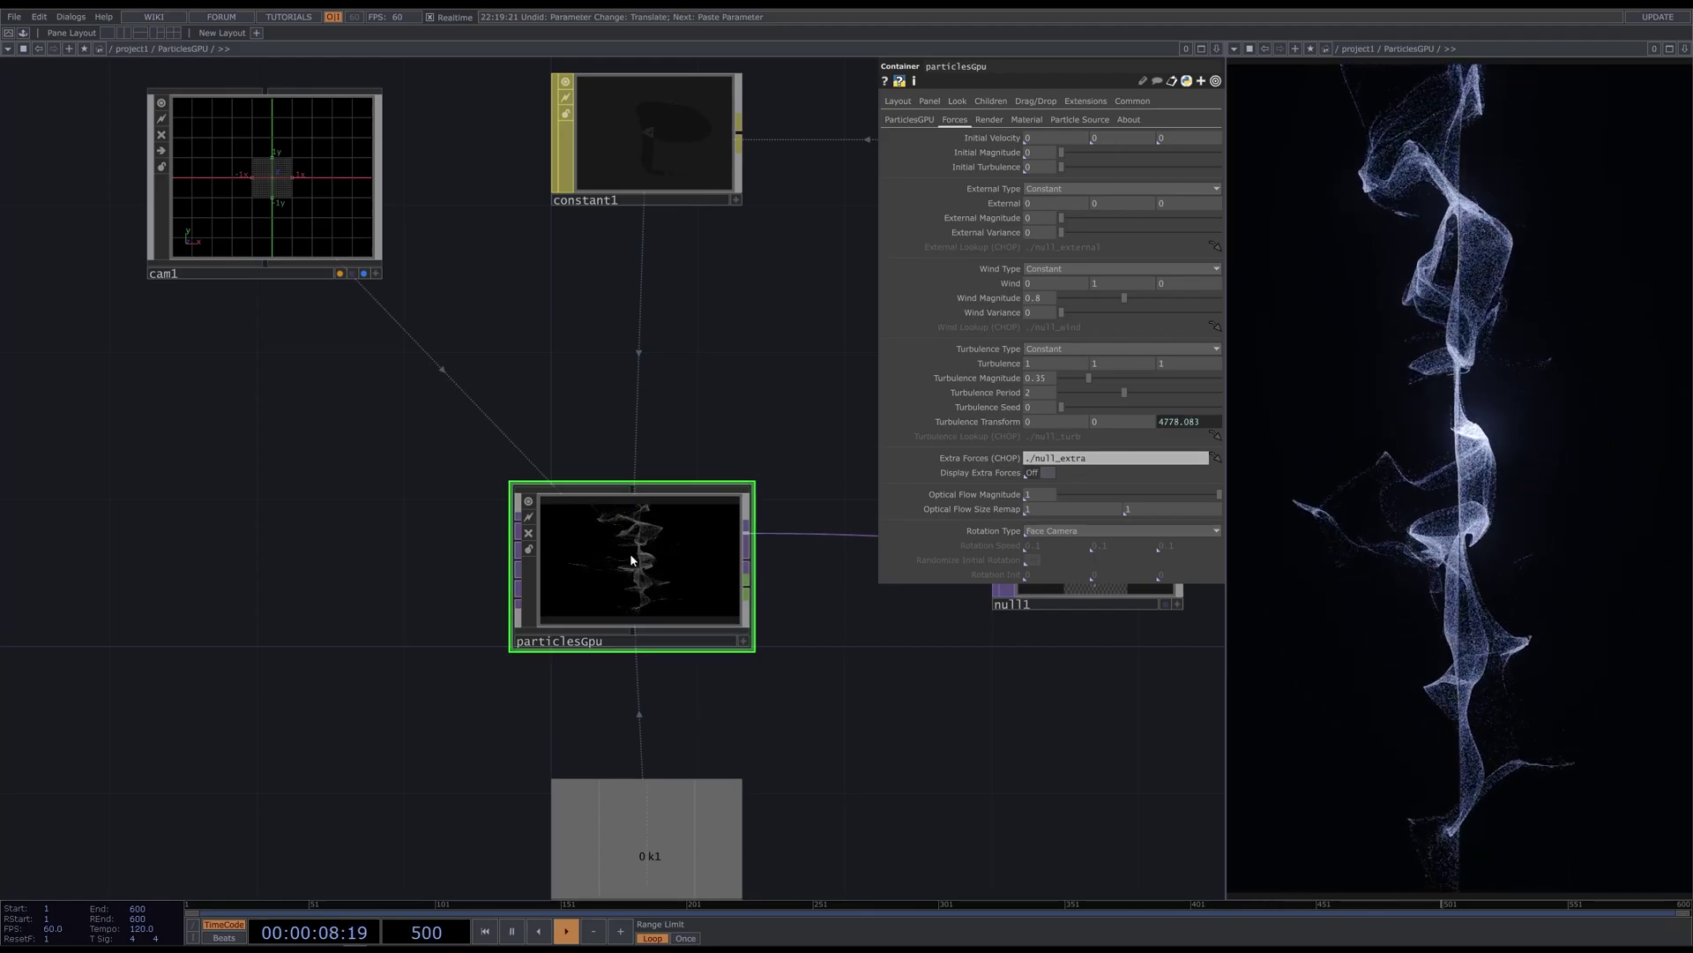
Copy the constant_extraForce operator from the Default Extra Force Definition inside the particlesGpu network
key("i")
left_click_drag(846, 662, 1040, 590)
scroll(251, 627, "up", 4)
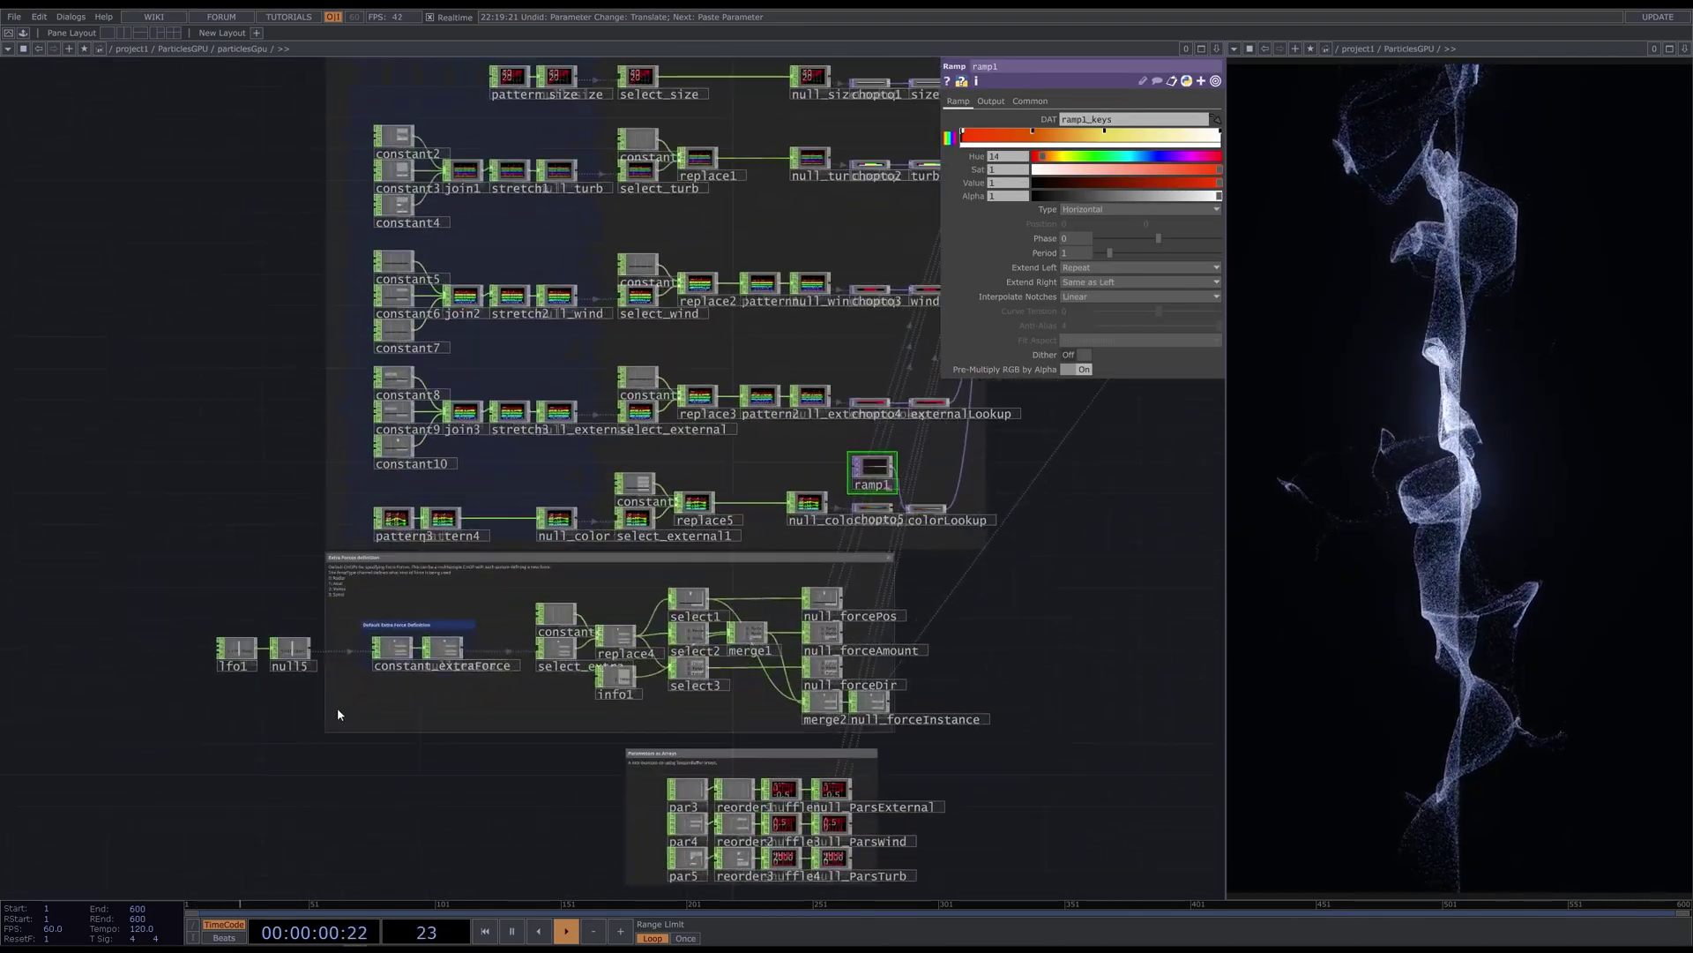
scroll(405, 688, "up", 8)
left_click(604, 458)
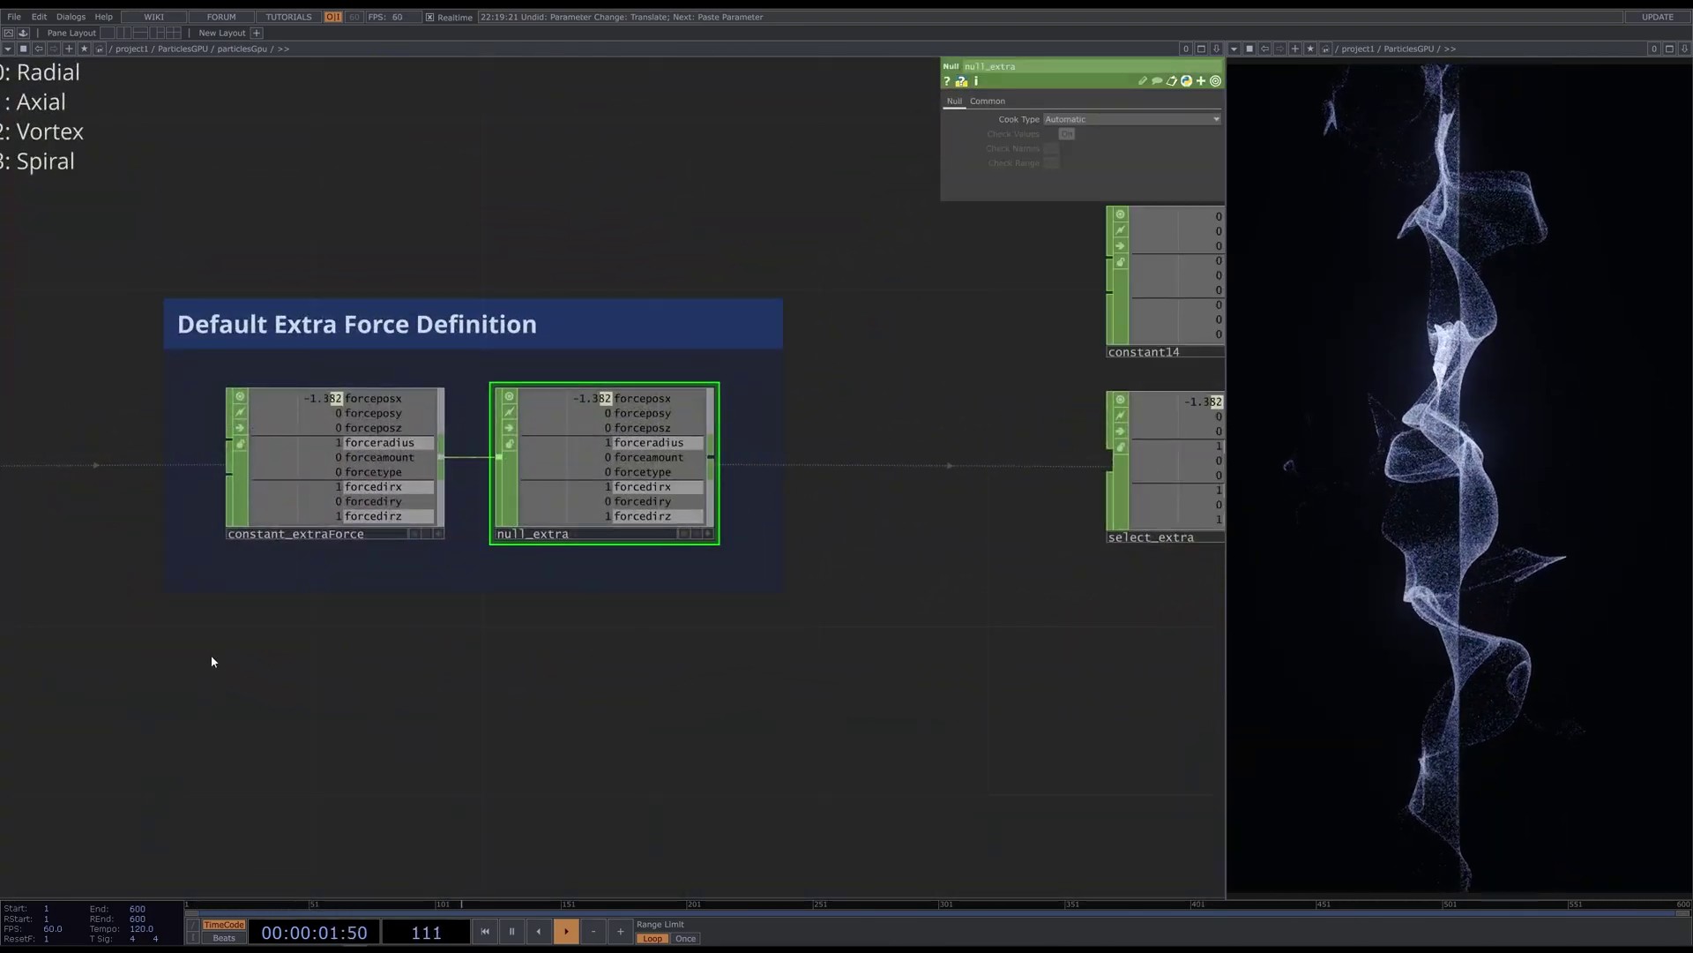
left_click(322, 466)
scroll(555, 451, "down", 5)
key("u")
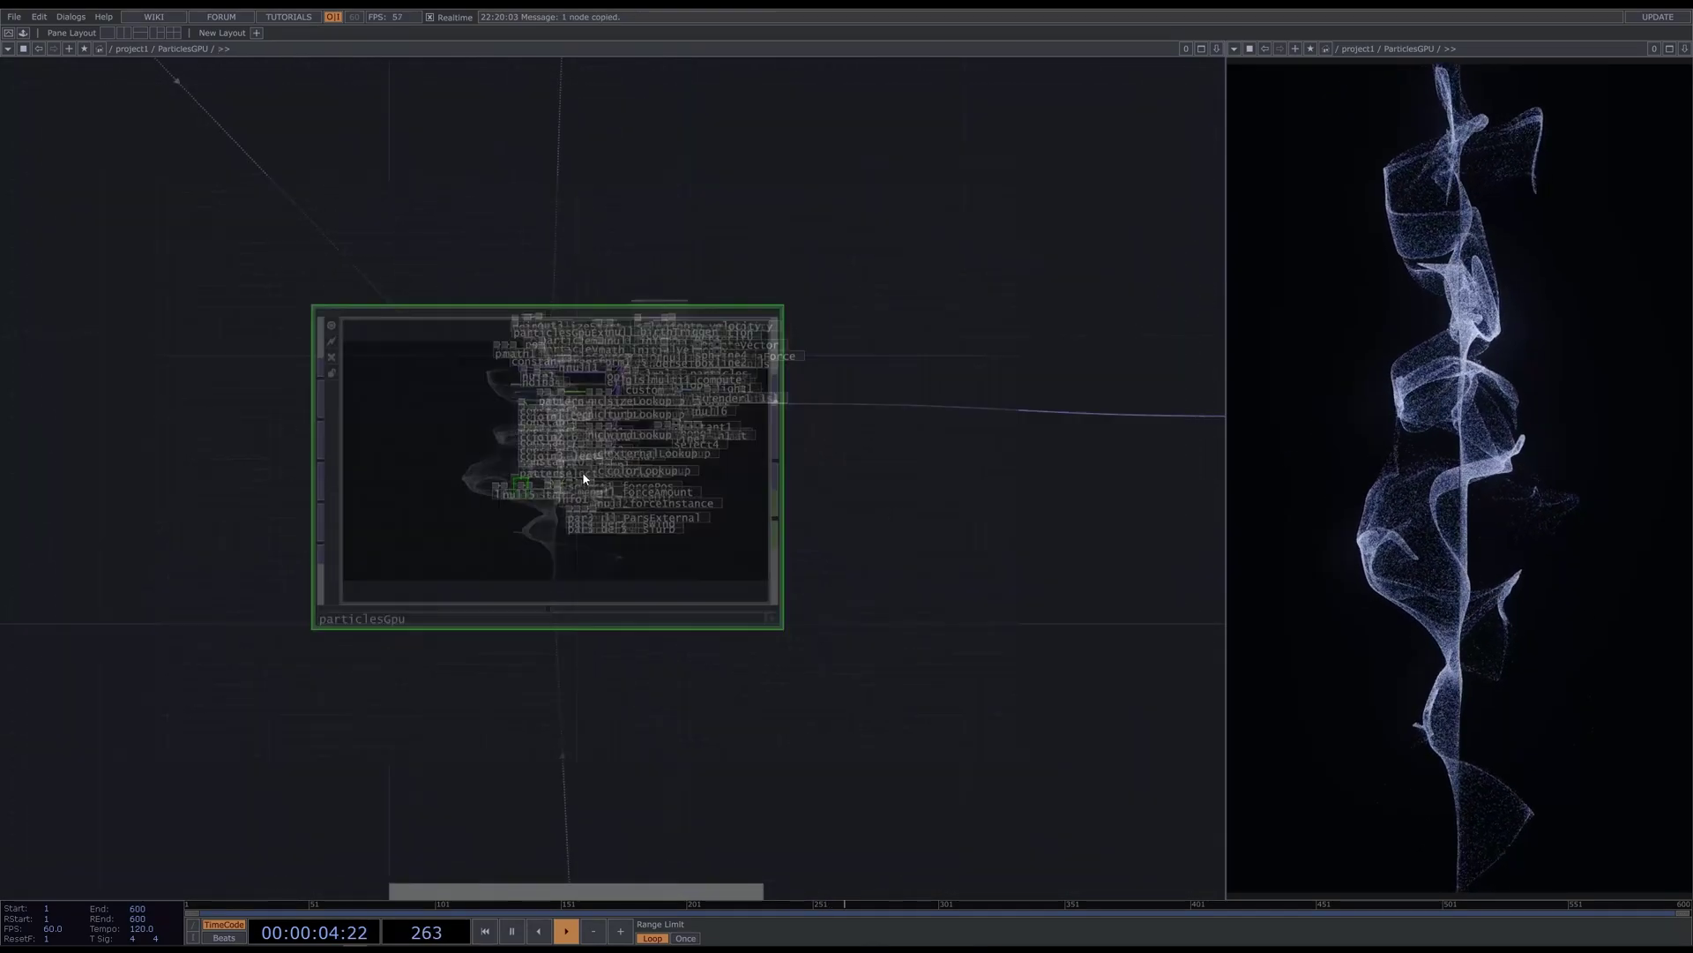
Paste constant_extraForce beside particlesGpu and switch its forceposx from the null5 expression to a constant value
key("ctrl+v")
left_click_drag(252, 388, 223, 476)
left_click(1145, 134)
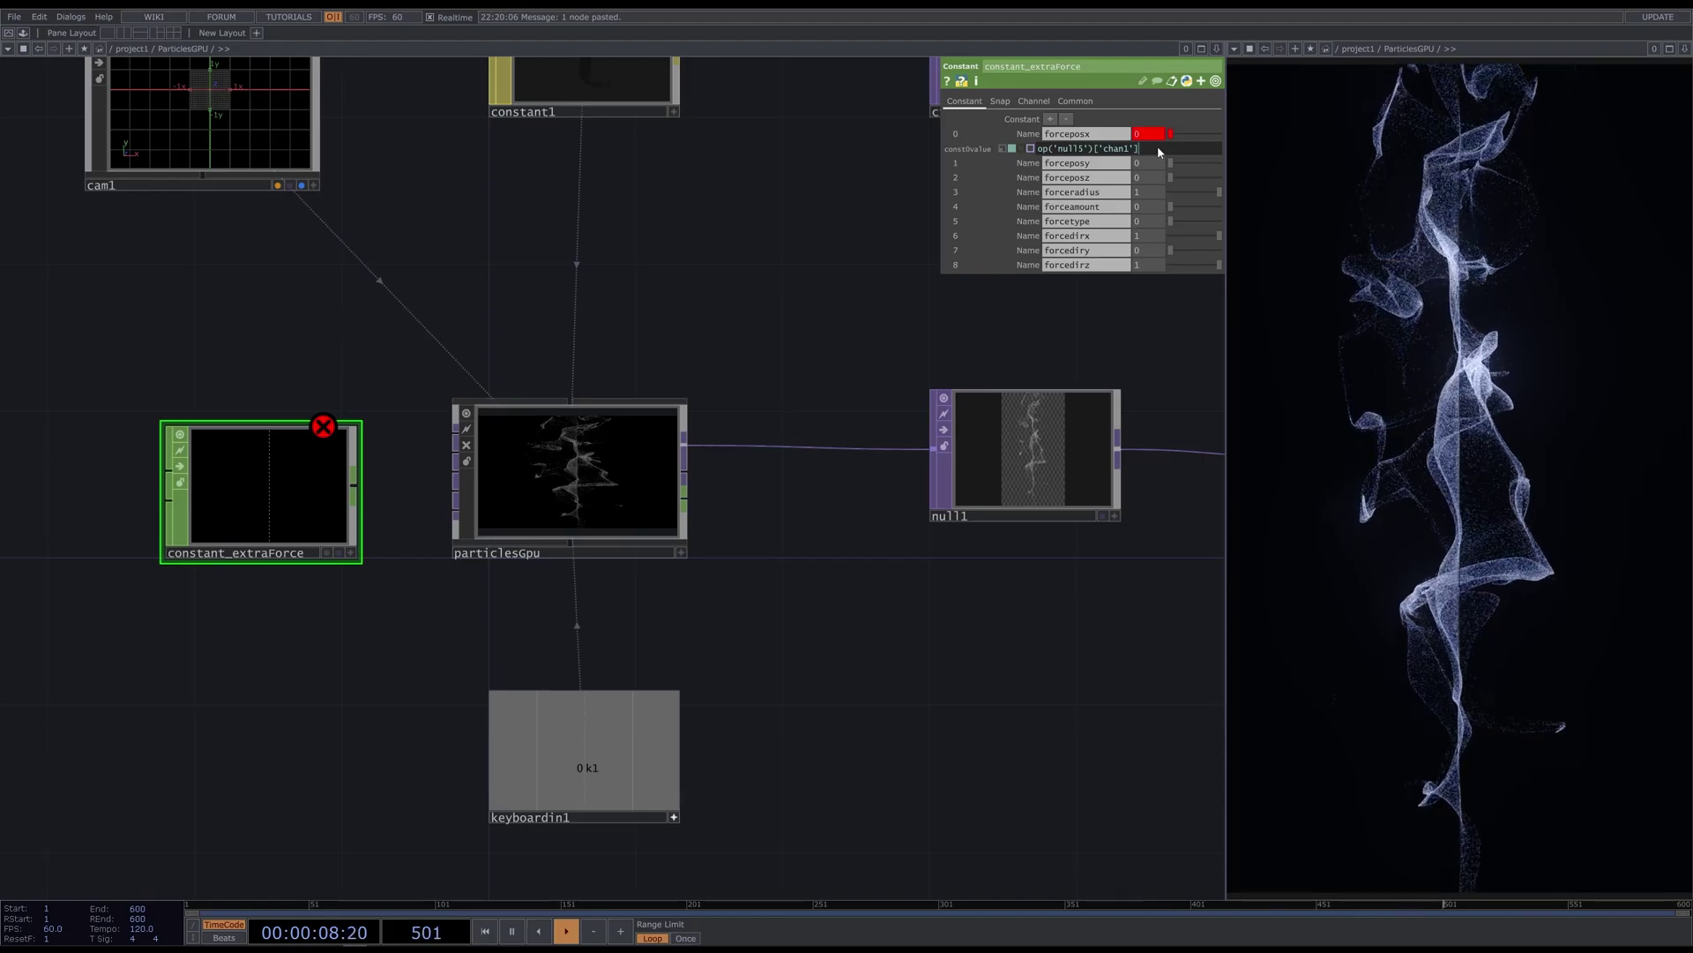
left_click(1003, 148)
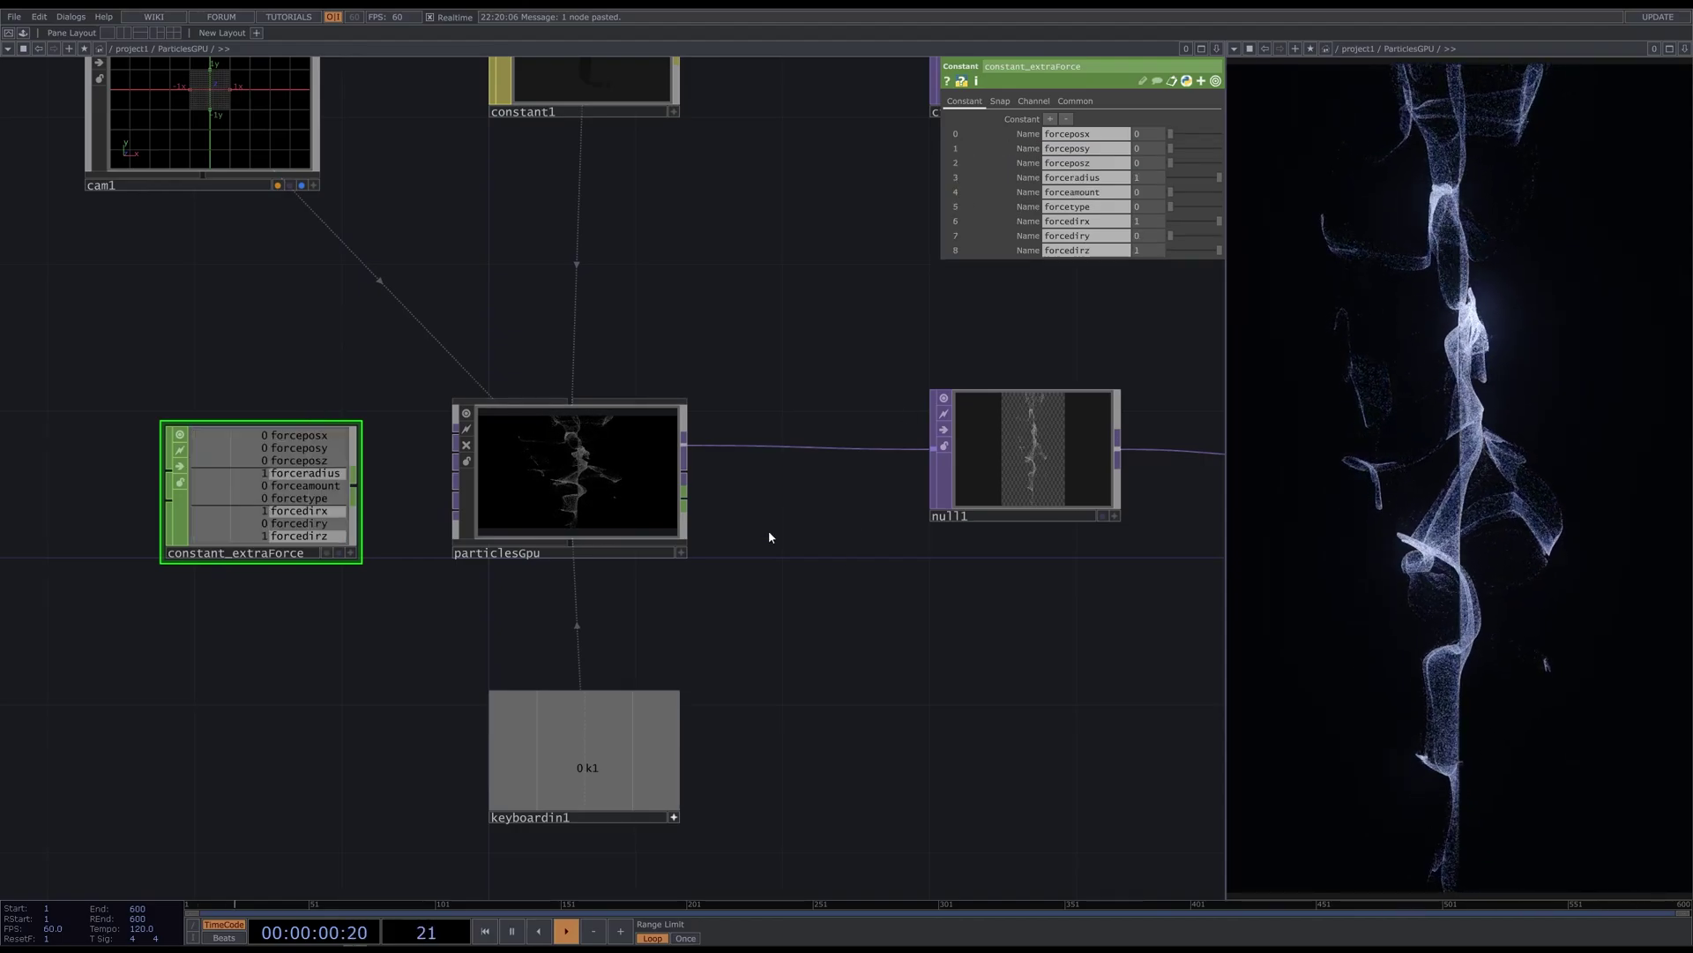
Assign constant_extraForce as particlesGpu's Extra Forces source and turn on Display Extra Forces
left_click(622, 502)
left_click_drag(336, 470, 1107, 459)
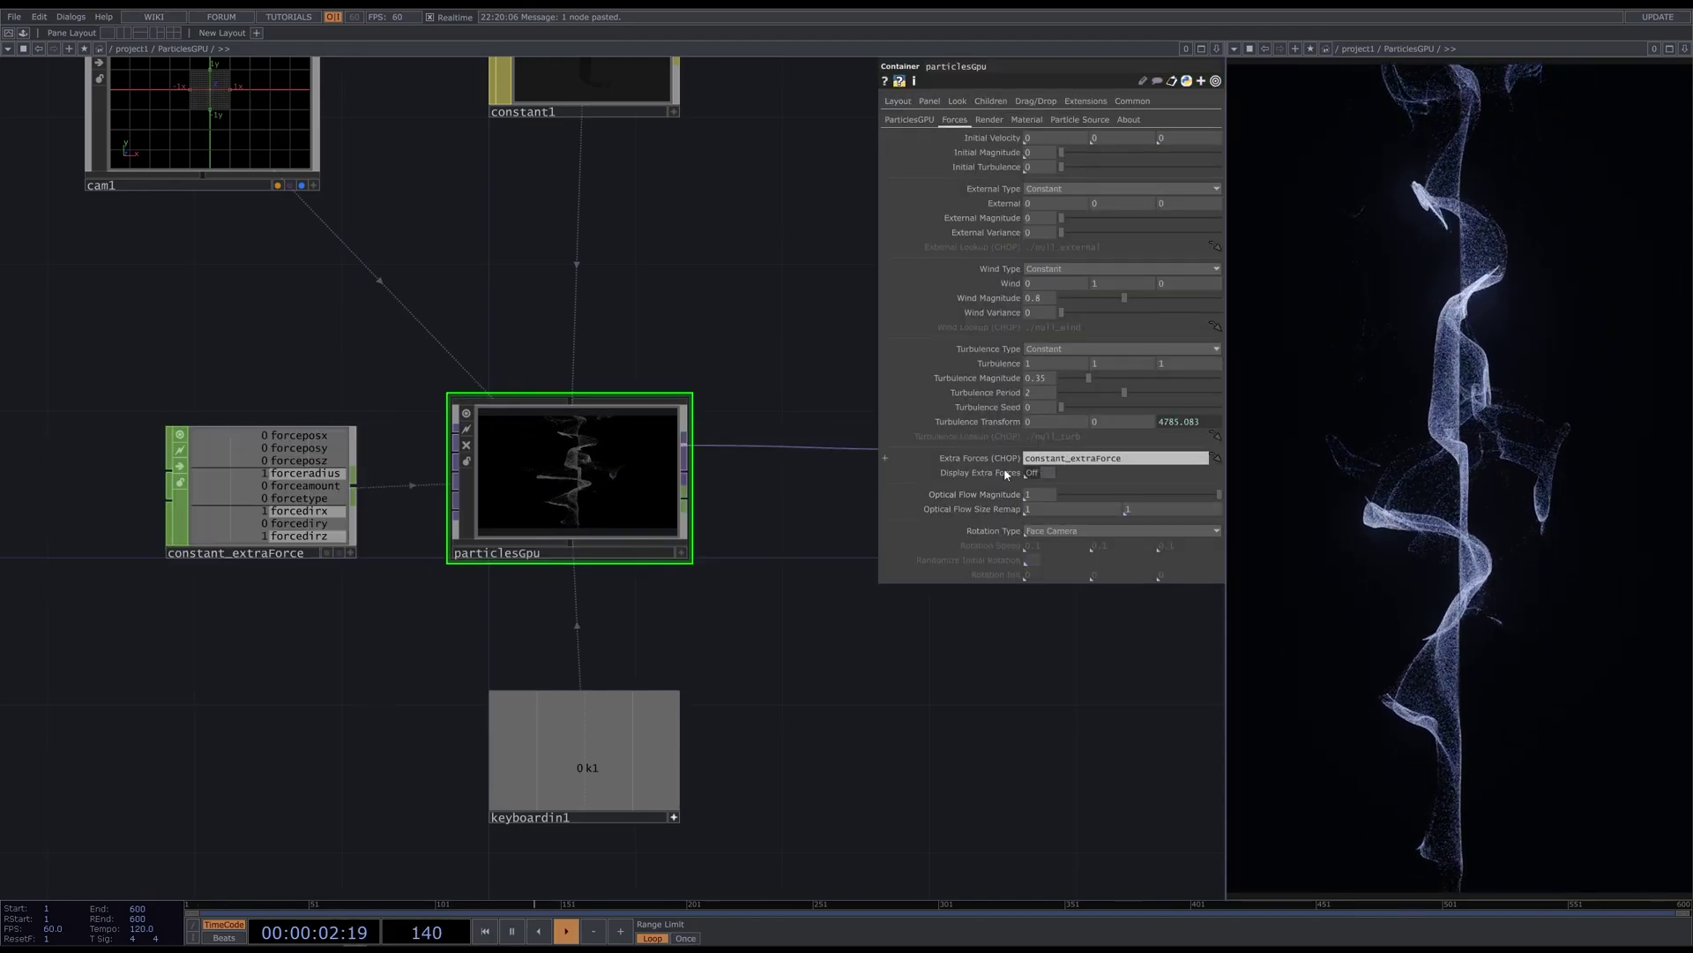
left_click(518, 469)
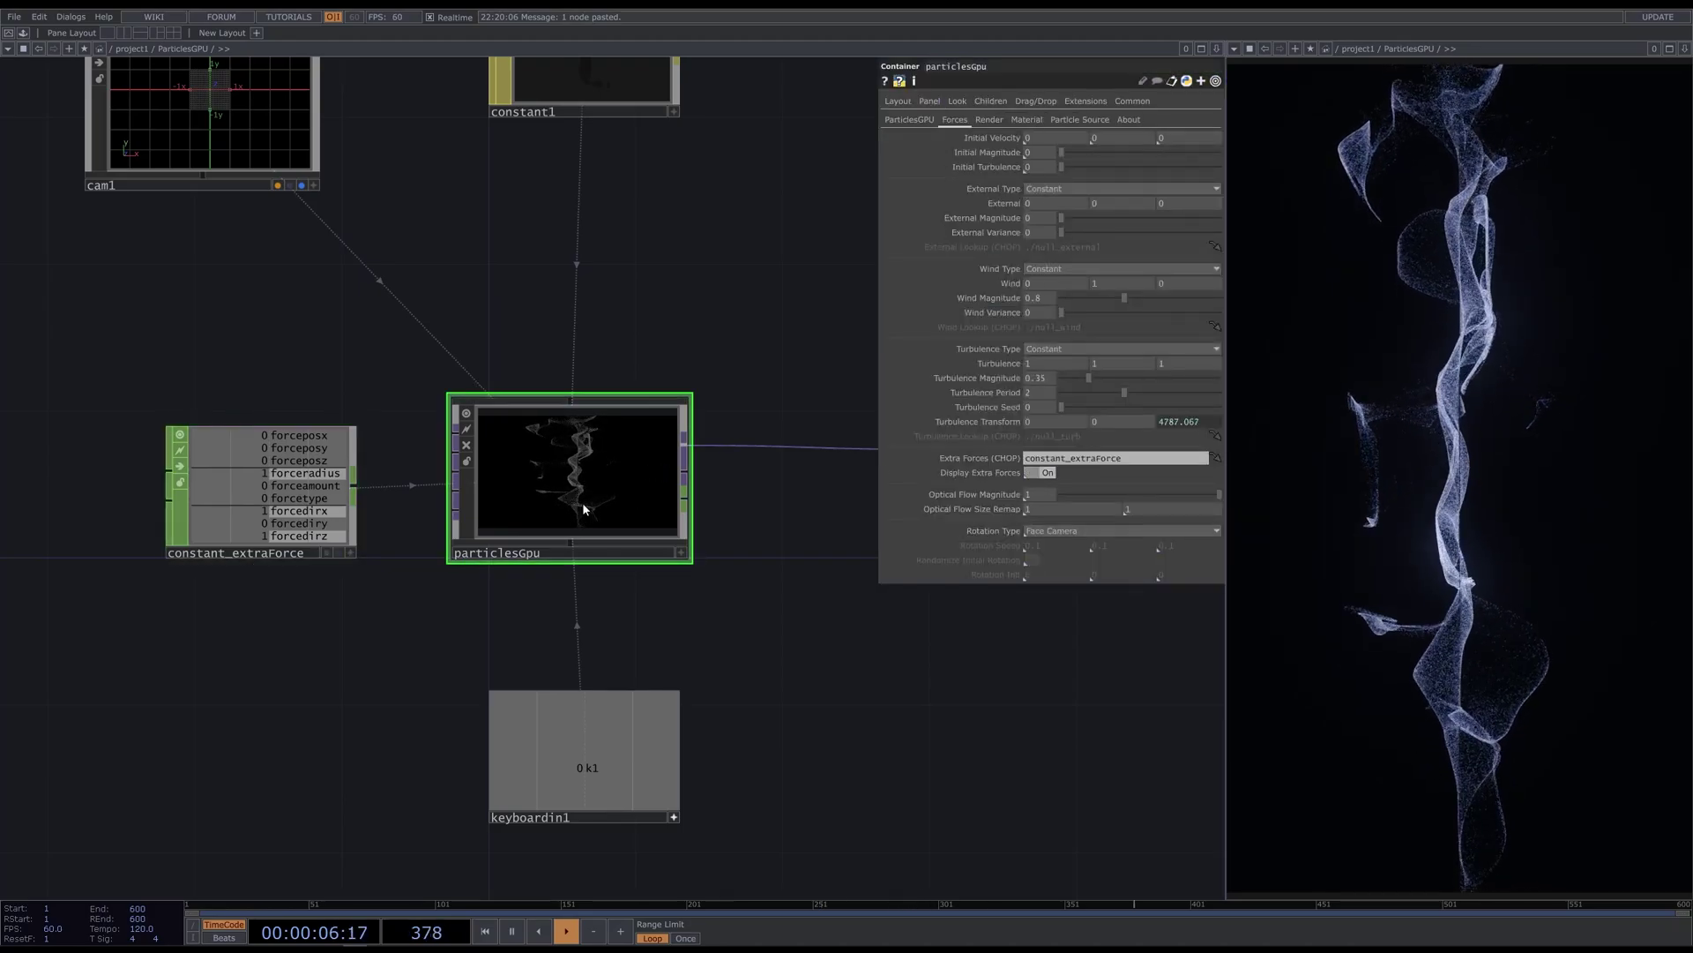
Set forceamount to 1, forcetype to 2 and forceradius to 3 in constant_extraForce
left_click(291, 490)
type("1")
key("Return")
type("2")
key("Return")
scroll(579, 501, "up", 3)
left_click(1149, 178)
type("2")
key("Return")
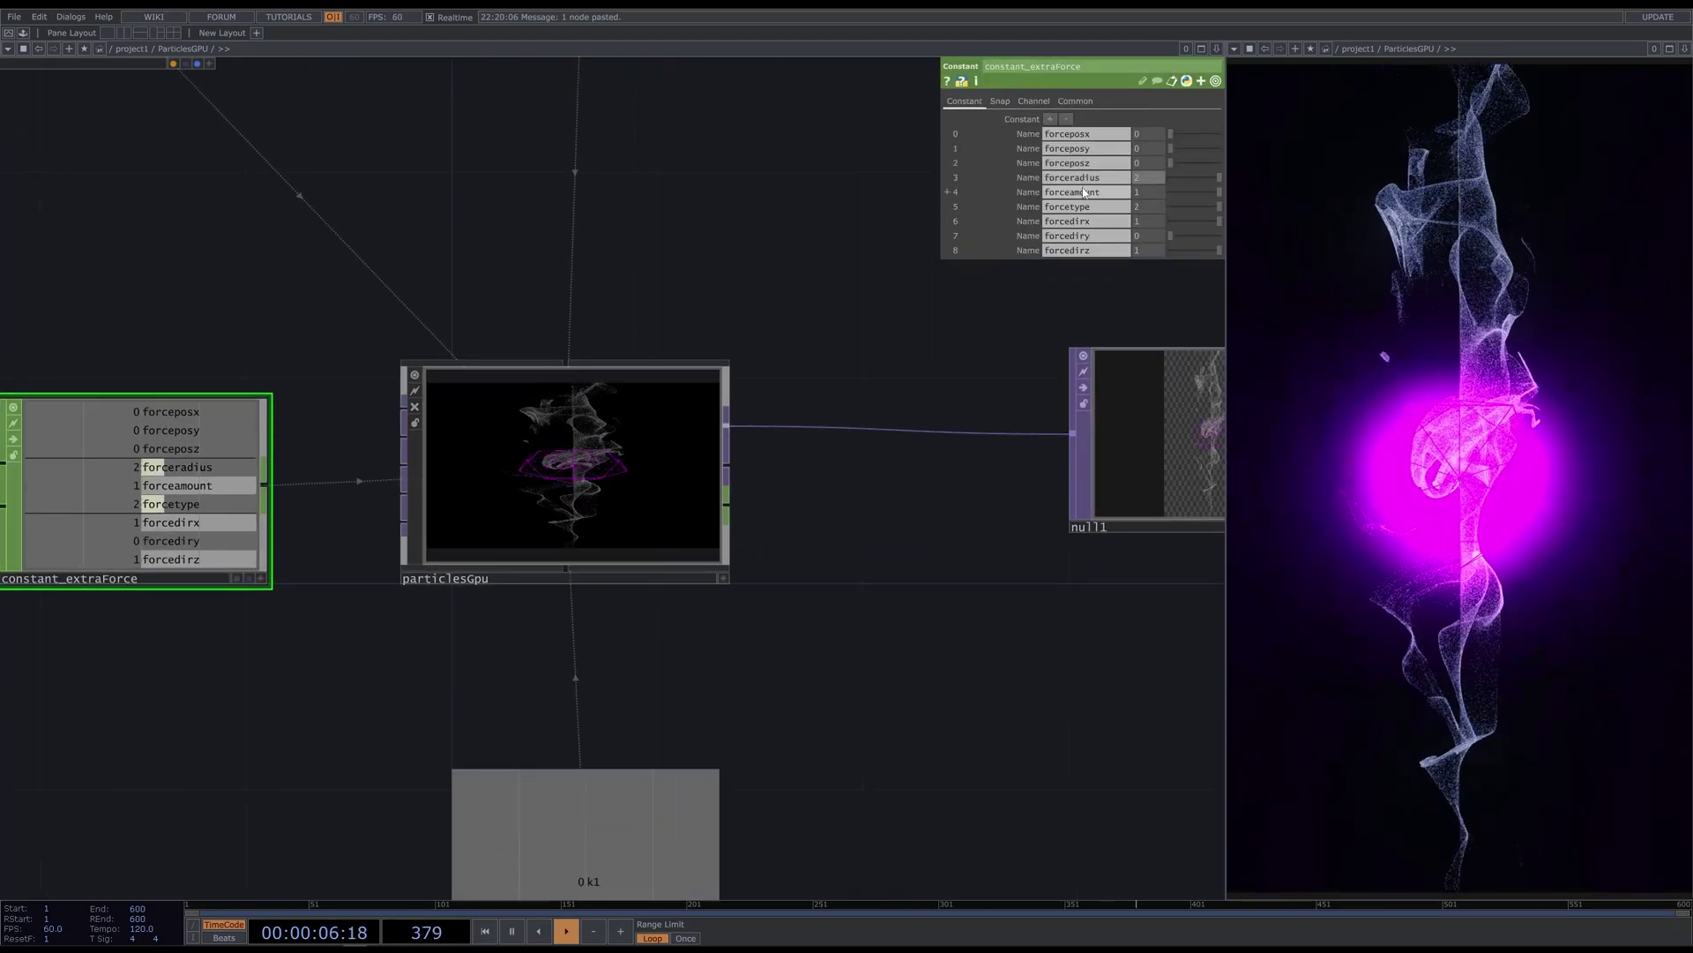
left_click(1149, 178)
type("3")
key("Return")
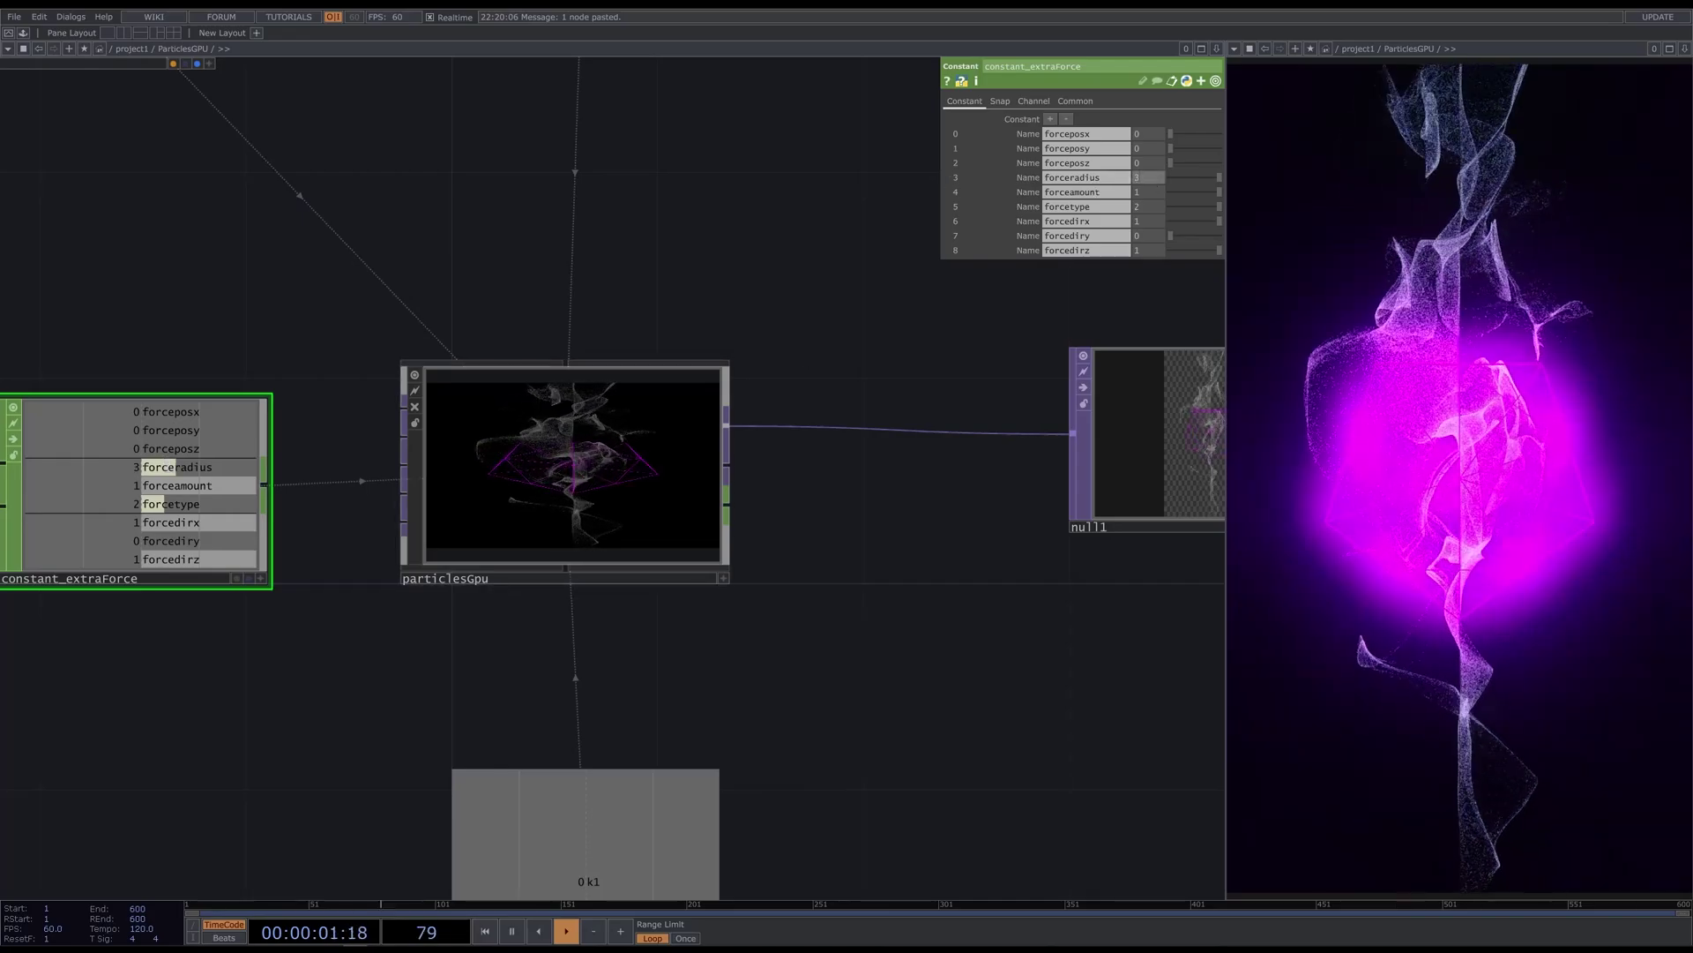
Turn off Display Extra Forces on particlesGpu and set constant_extraForce's forceamount to 5
left_click(547, 480)
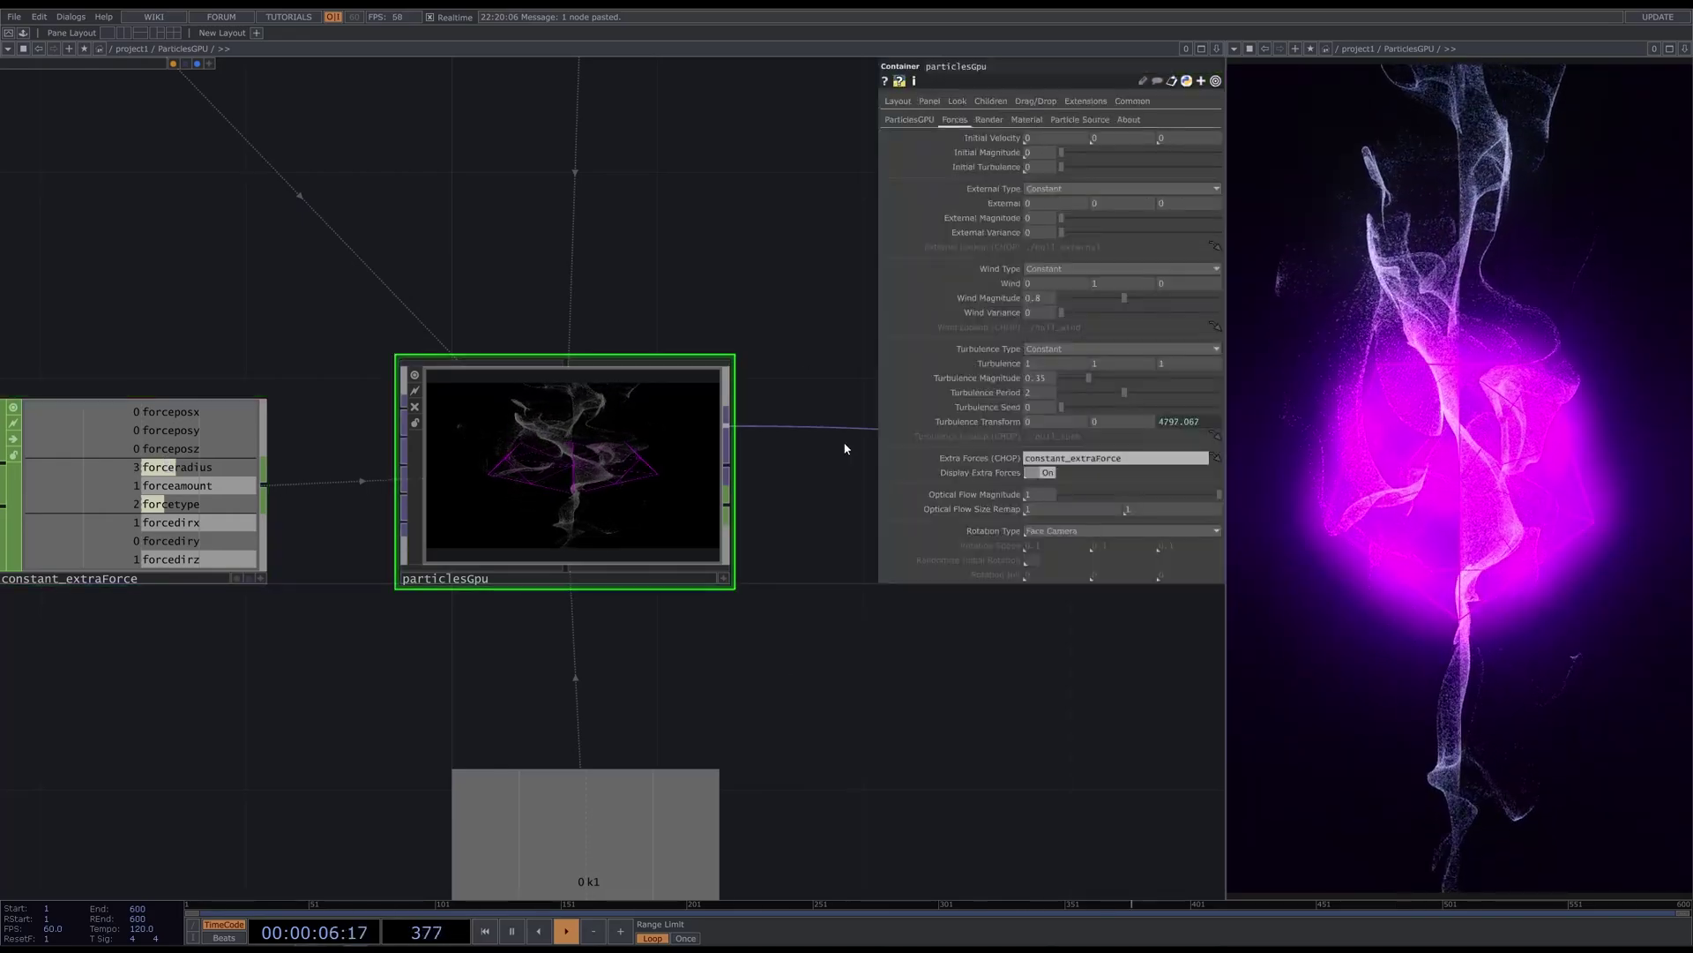
left_click(1040, 473)
left_click(167, 503)
left_click(1147, 192)
left_click(1148, 191)
type("5")
key("Return")
Set the extra force's direction to forcedirx 0, forcediry 1 and forcedirz 0
left_click(1149, 220)
type("0")
key("Return")
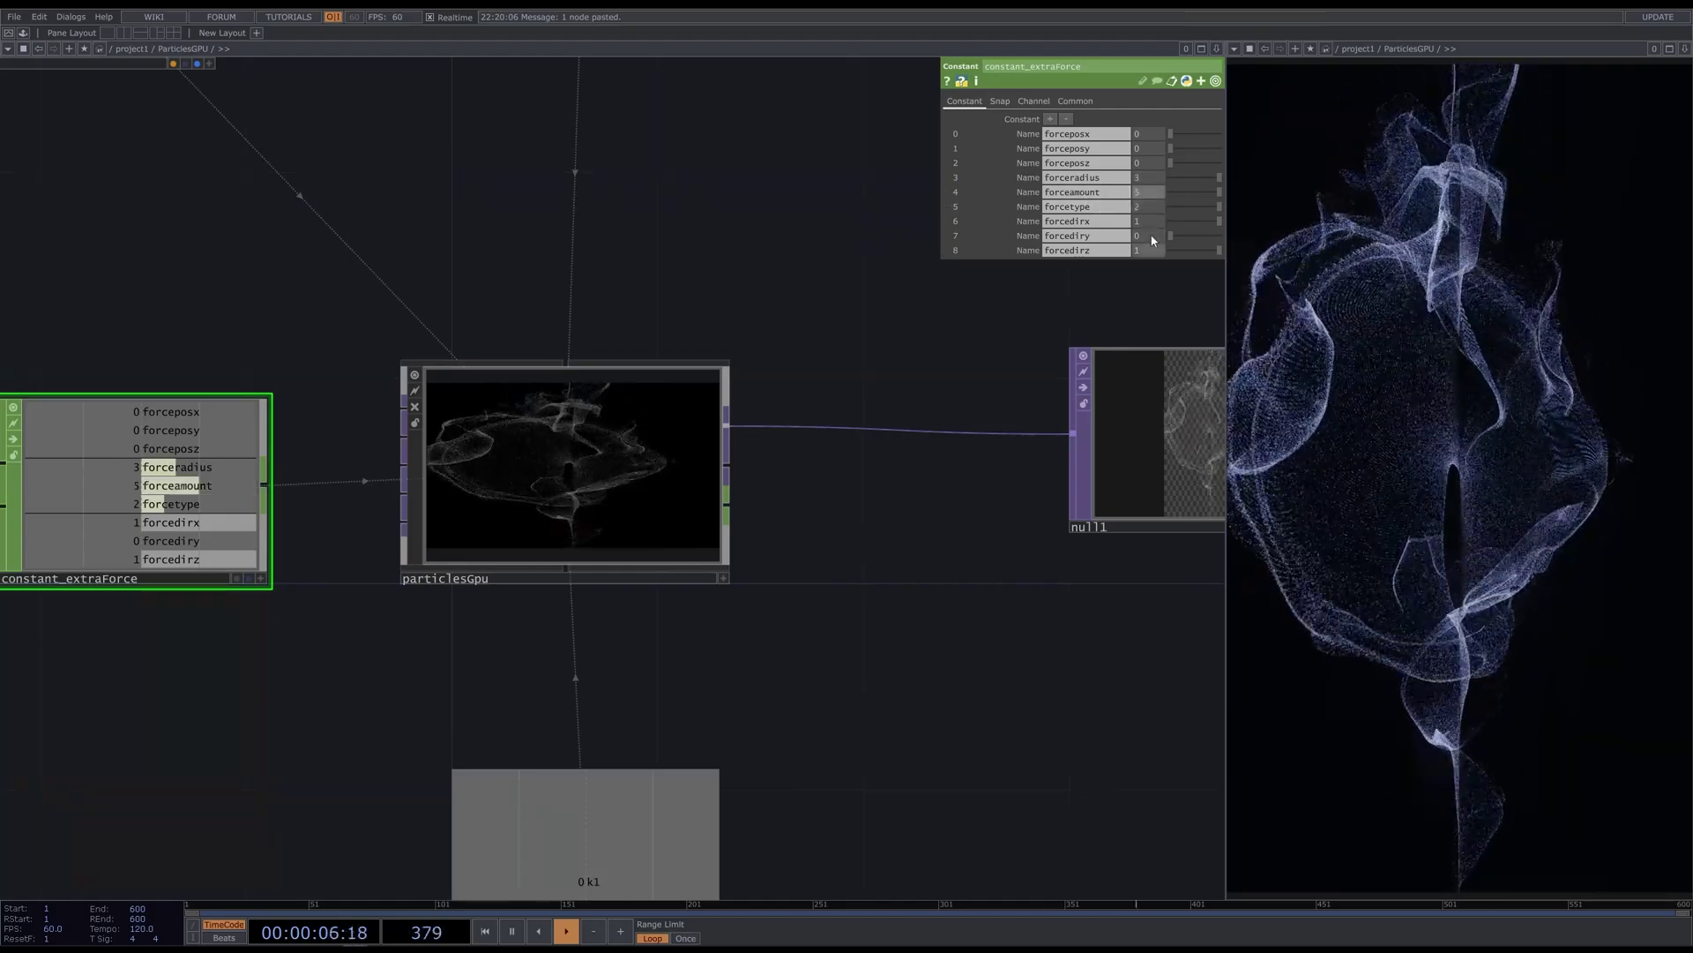
left_click(1147, 250)
type("0")
key("Return")
left_click(1144, 237)
type("1")
key("Return")
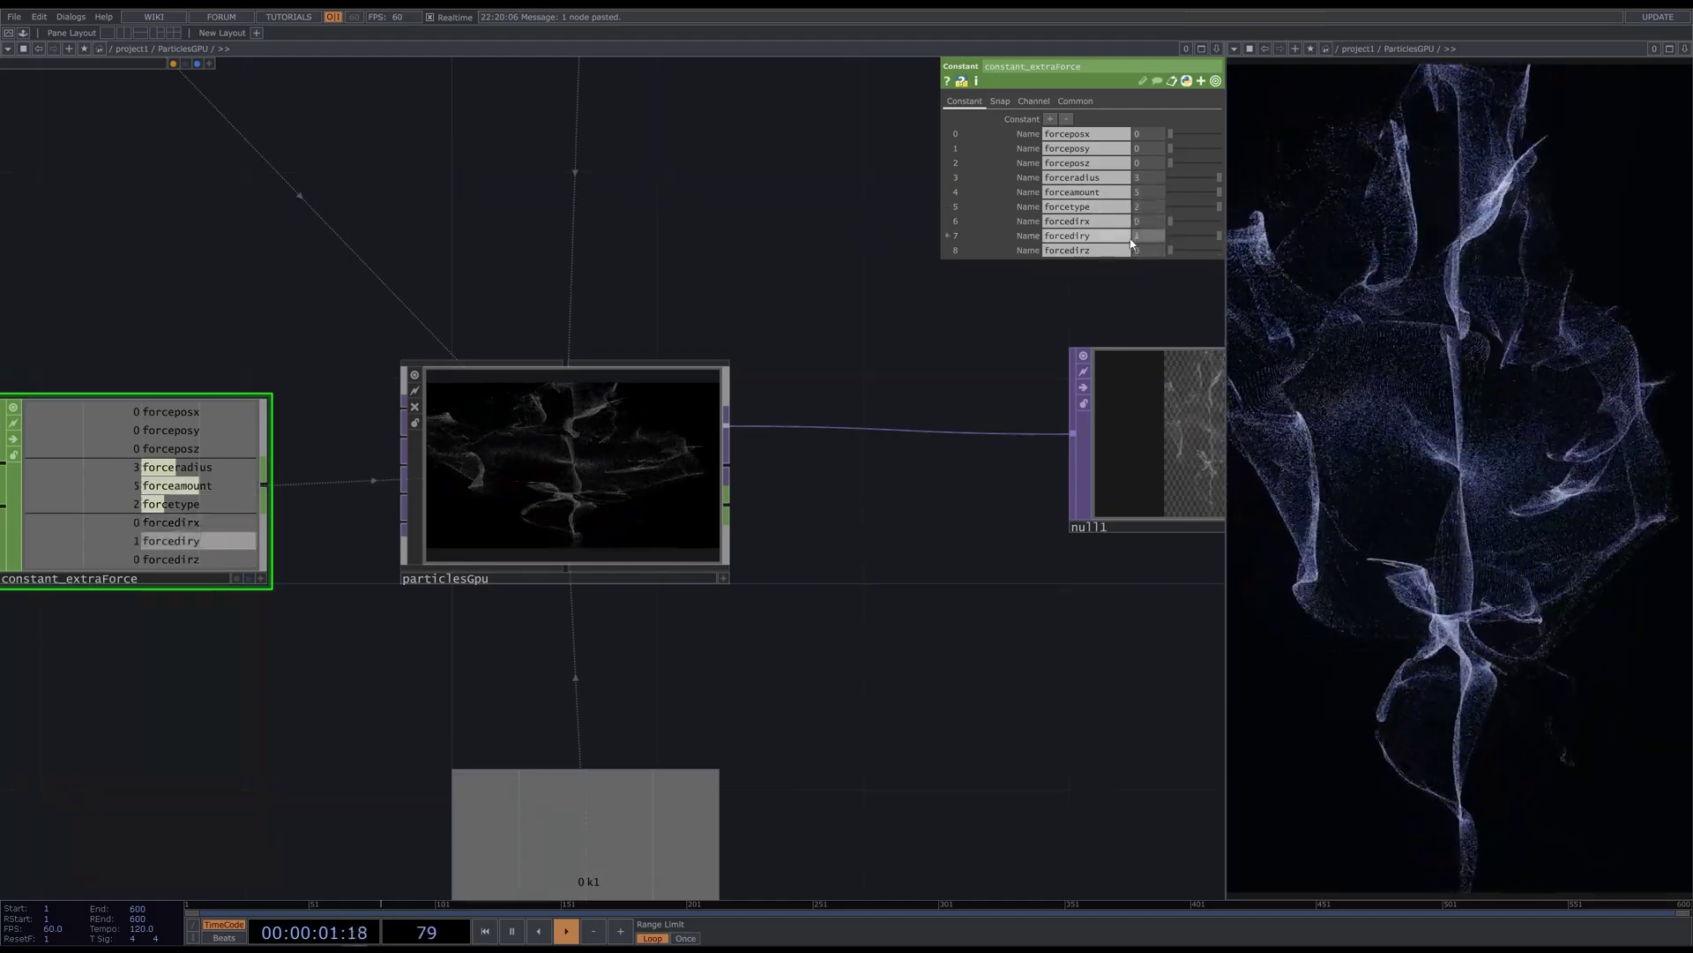
Try shifting the extra force with forceposy, return it to 0, and set forcediry to 0
mouse_move(1147, 148)
middle_mouse_down()
mouse_move(1149, 129)
mouse_move(1173, 146)
middle_mouse_up()
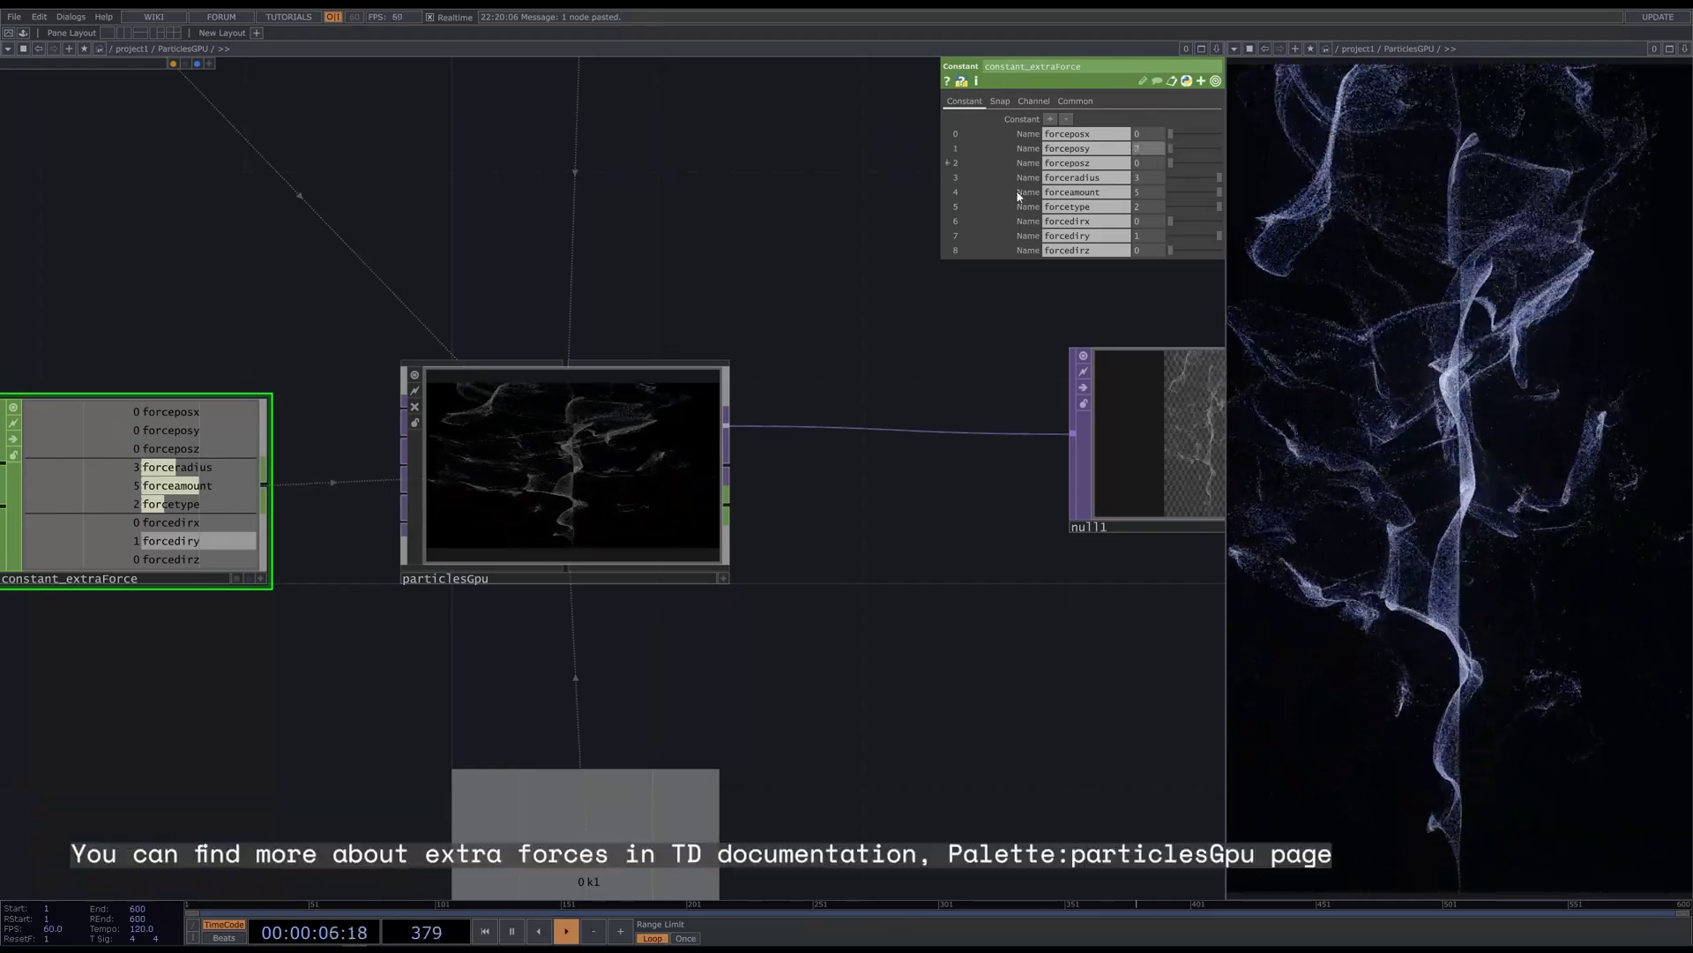
left_click(1148, 235)
type("0")
key("Return")
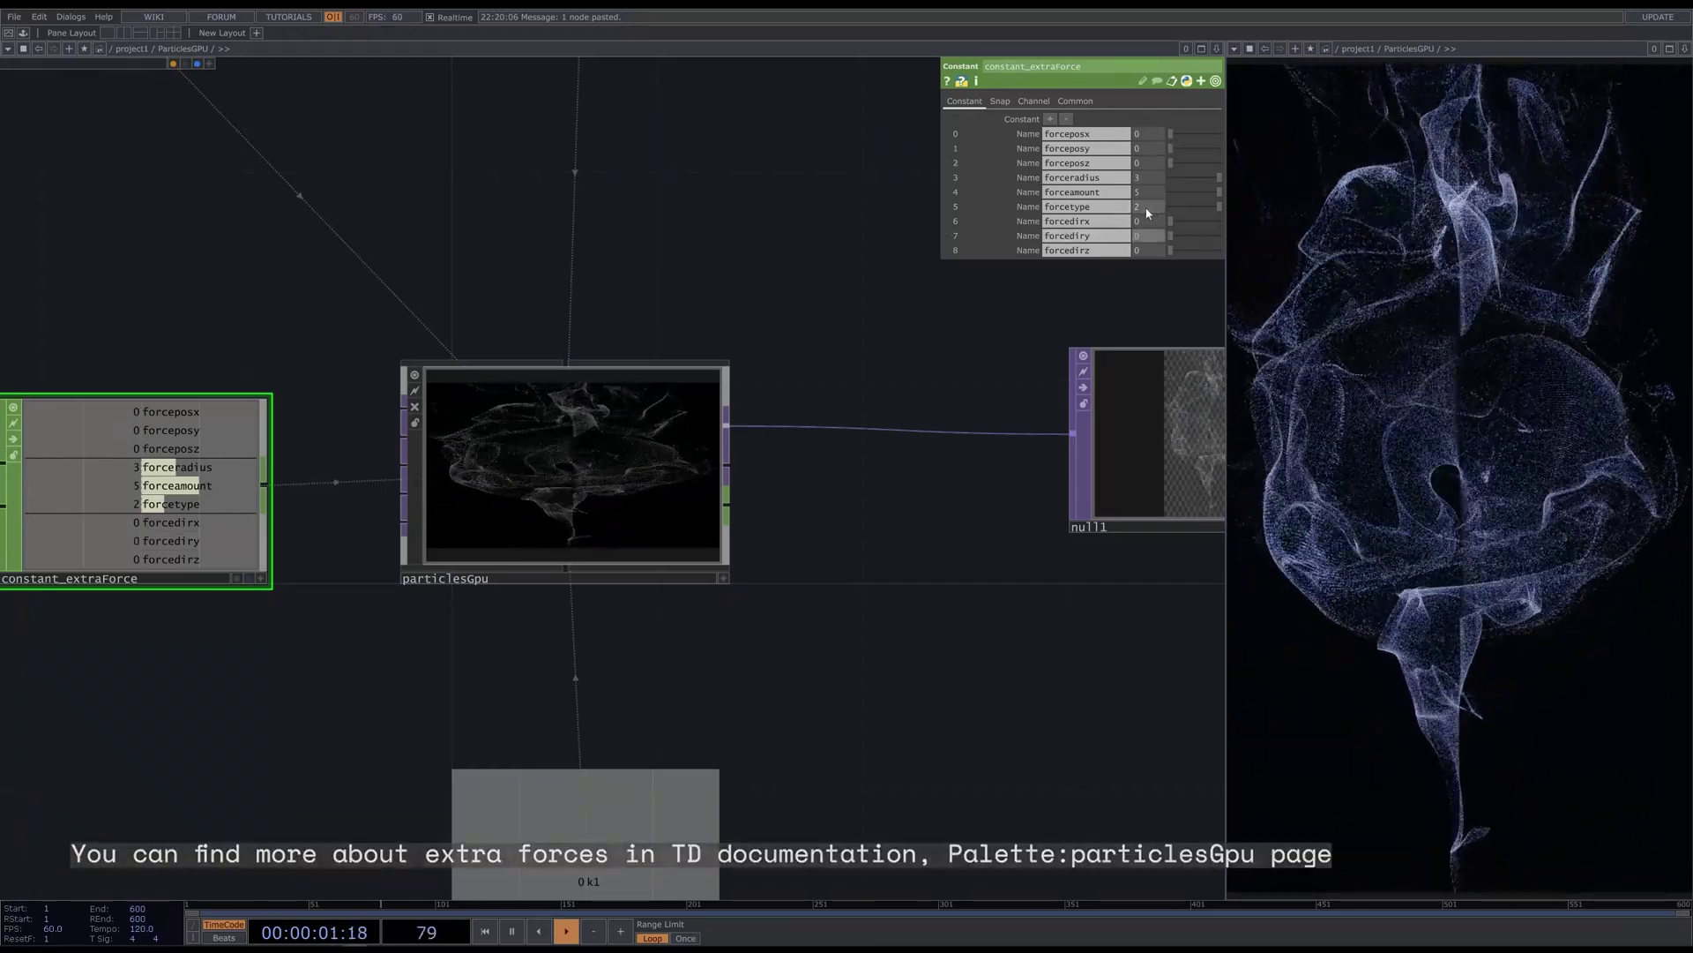
Delete constant_extraForce and clear the Extra Forces reference in particlesGpu
left_click(622, 495)
scroll(913, 649, "down", 3)
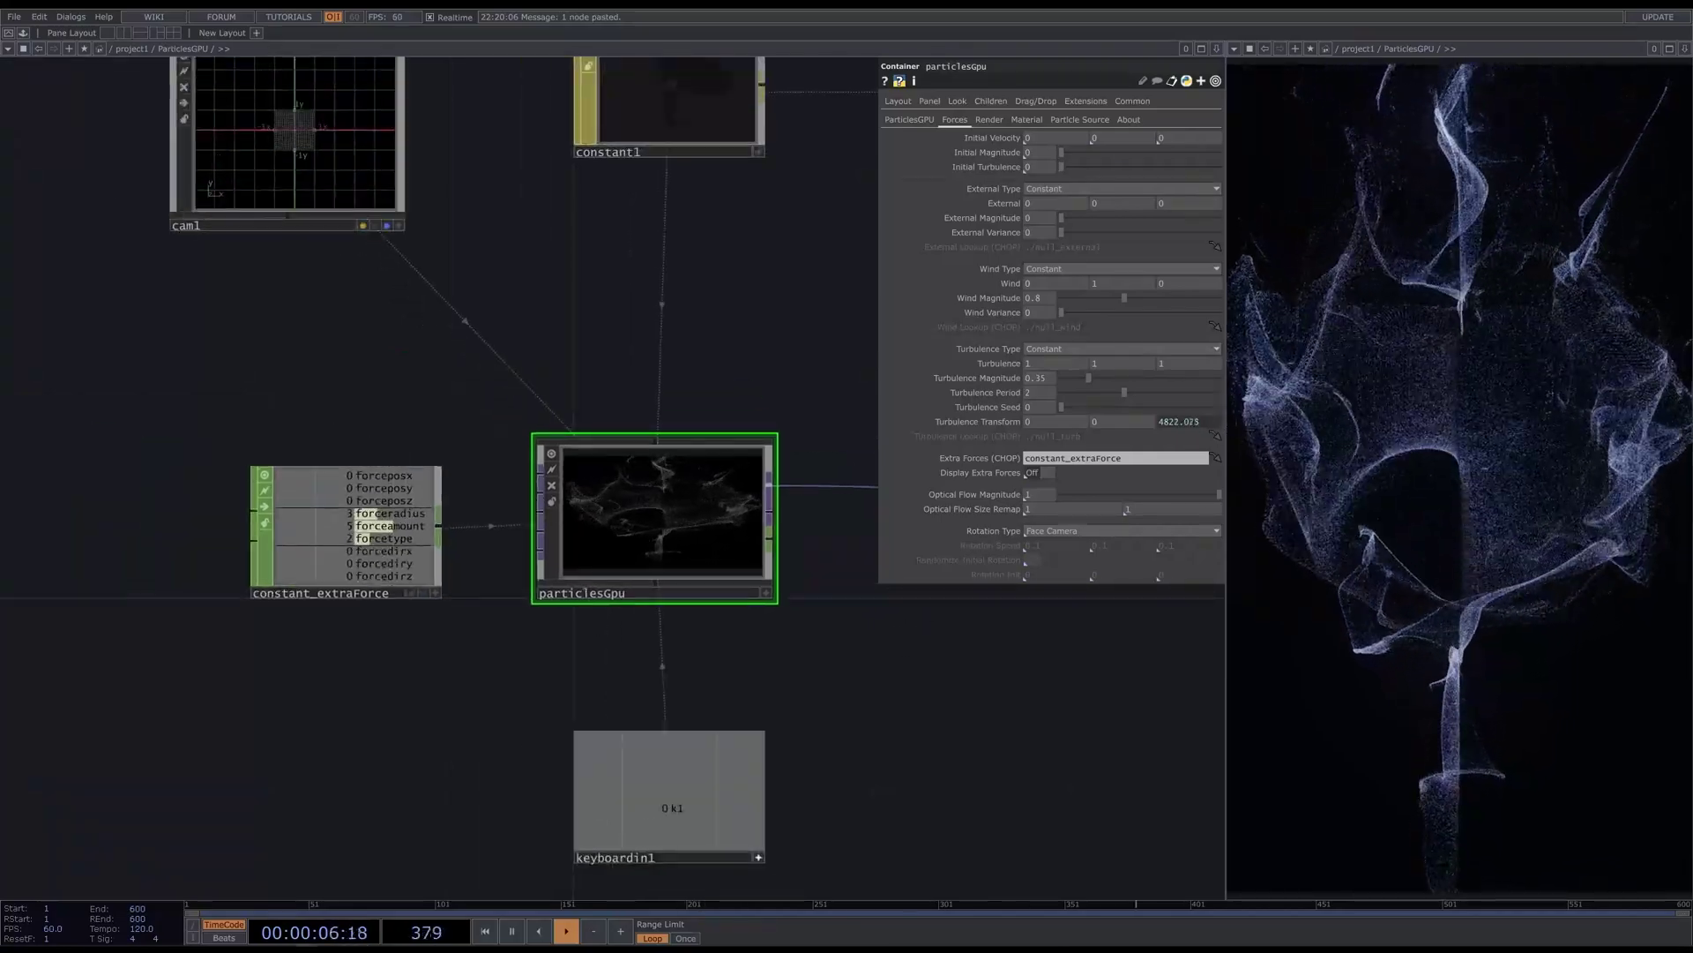
left_click(379, 521)
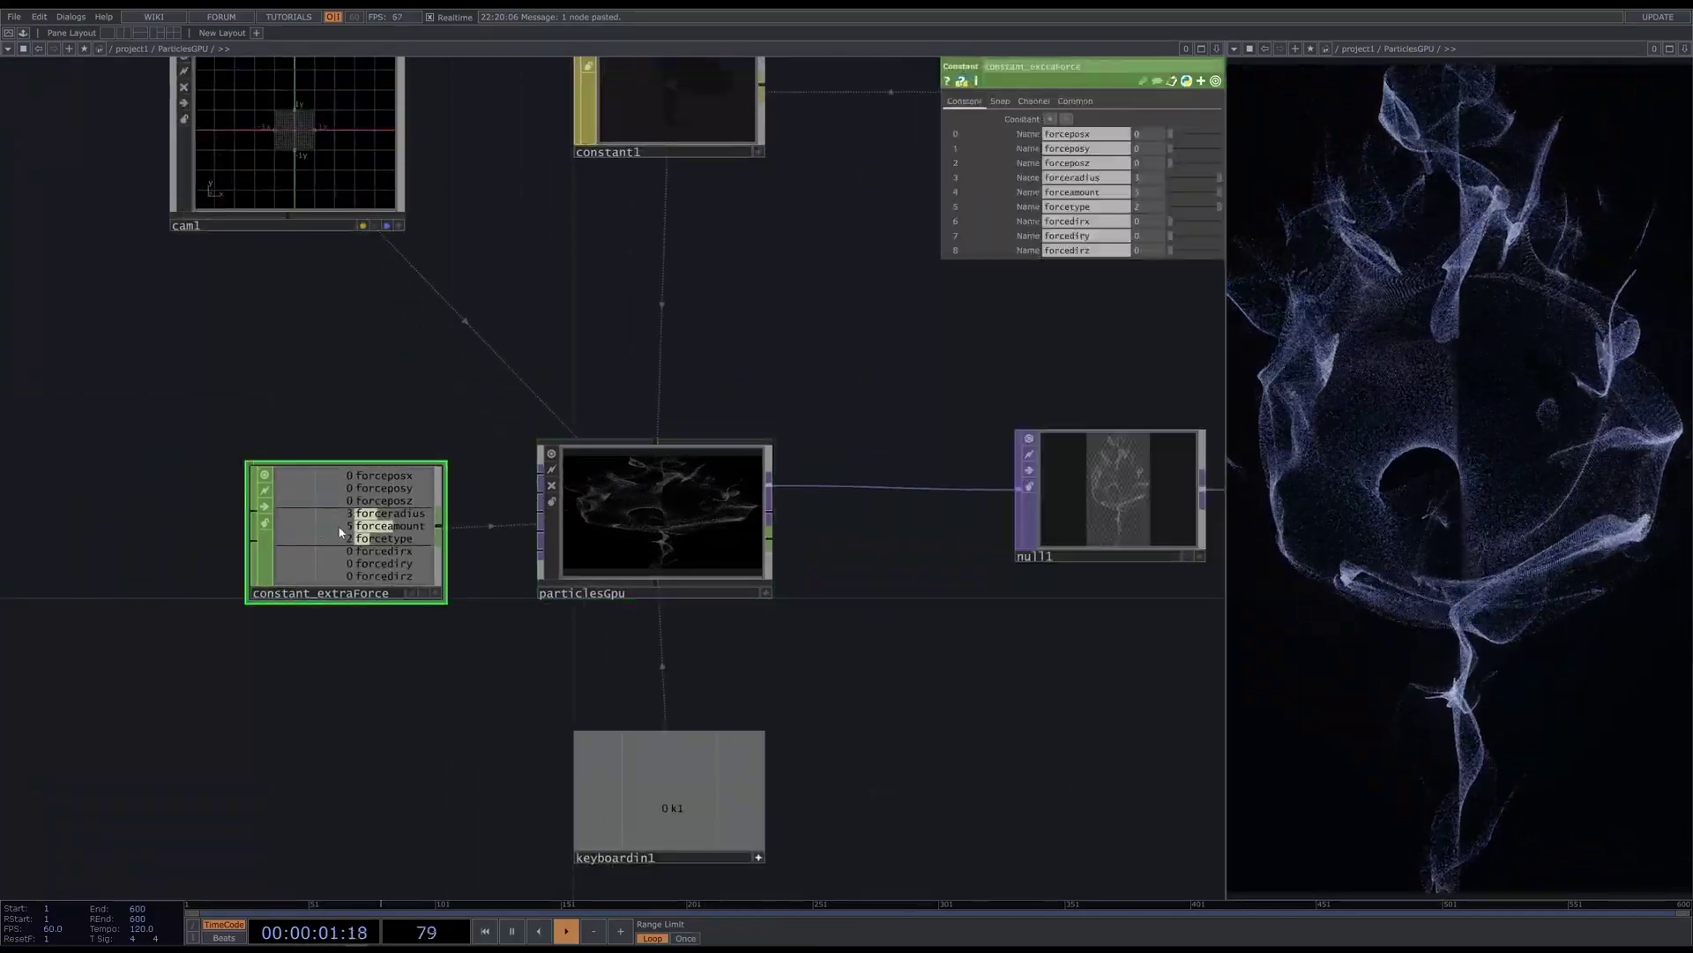
key("Delete")
left_click_drag(1131, 457, 949, 467)
key("BackSpace")
key("Return")
left_click_drag(938, 670, 877, 639)
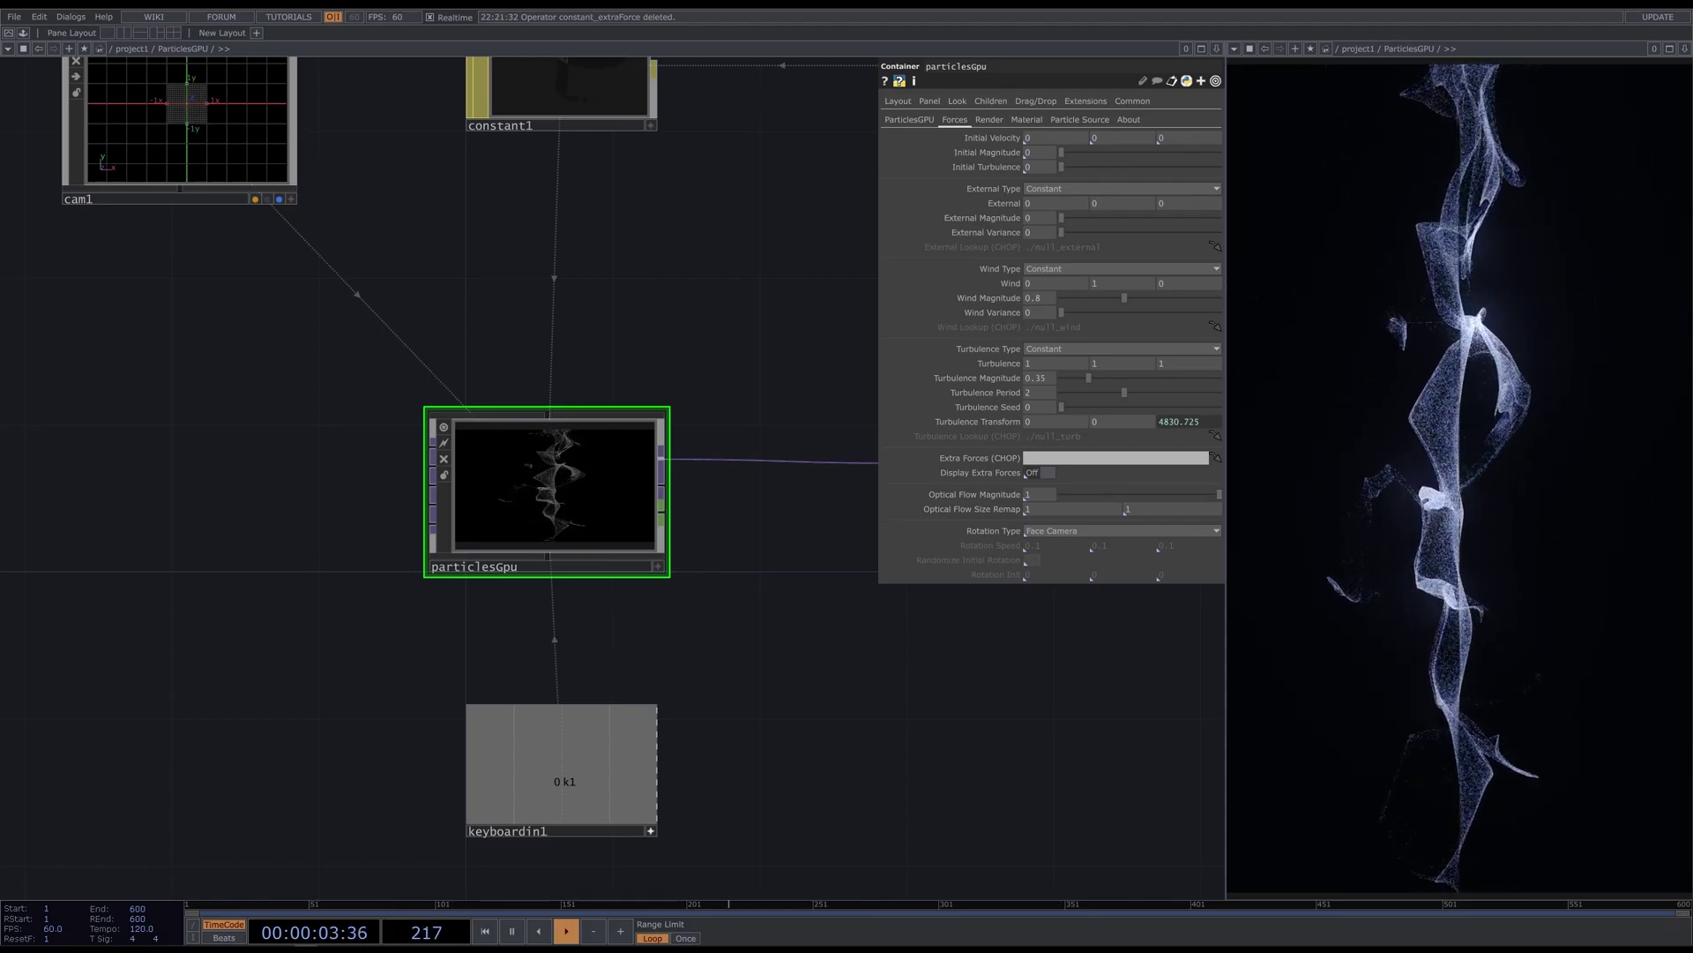
Set particlesGpu's Rotation Type to the continuous option
left_click(1111, 531)
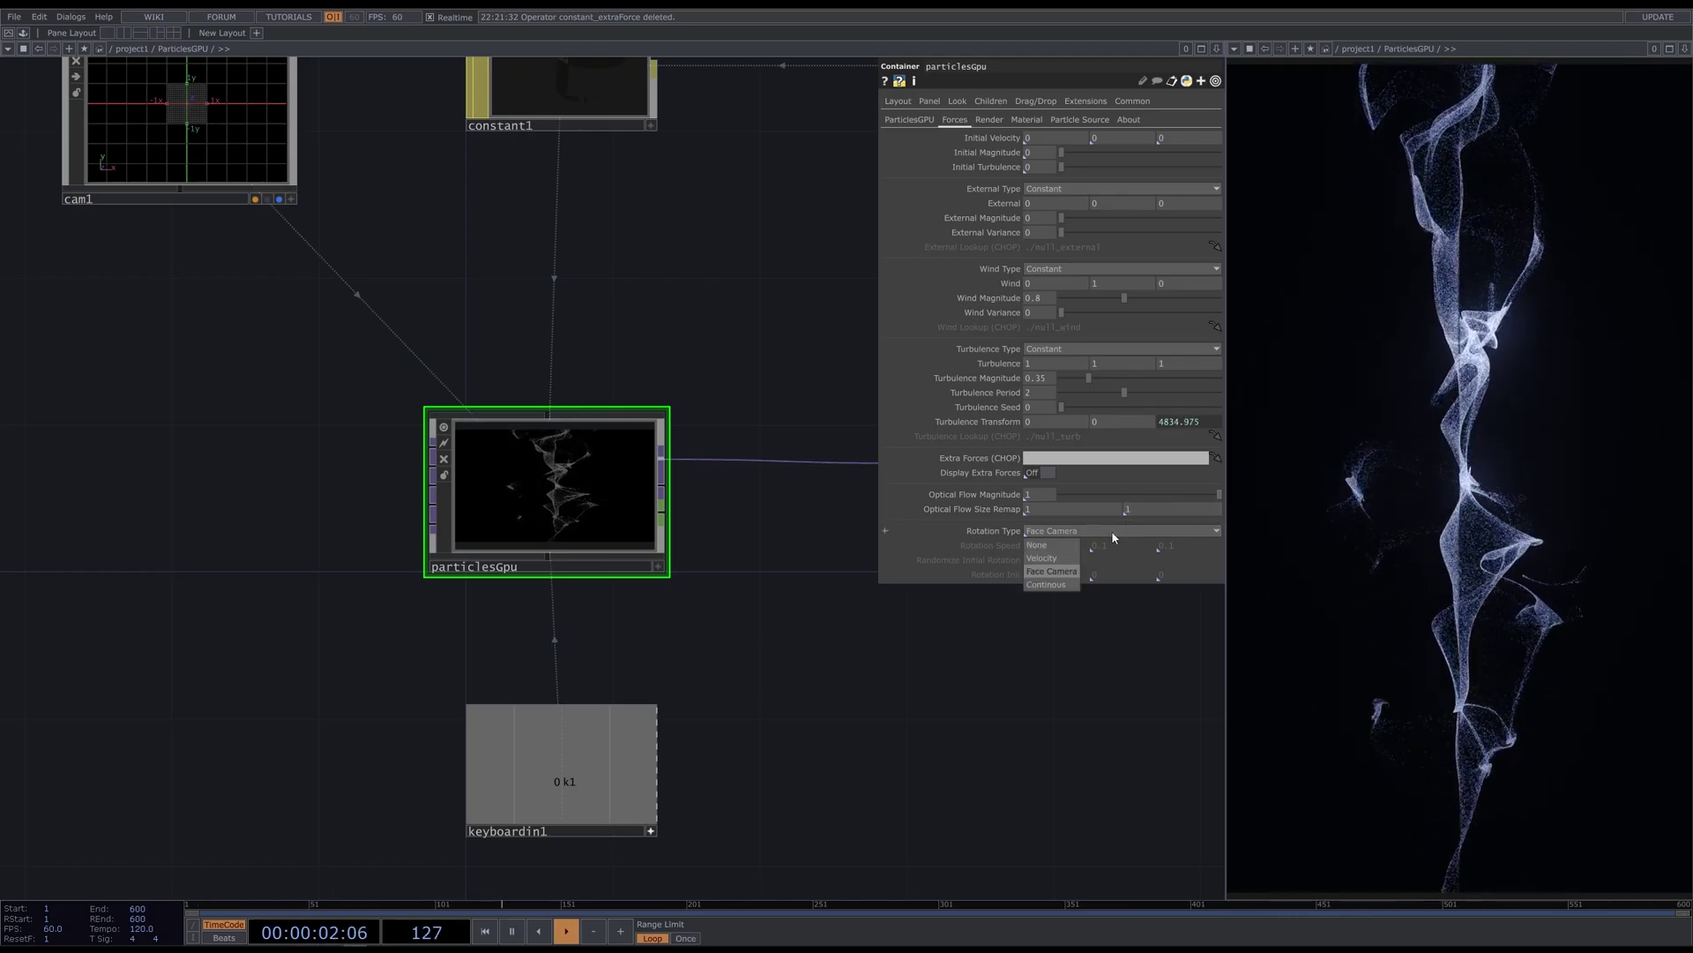
left_click(1062, 586)
left_click_drag(1060, 585, 1043, 688)
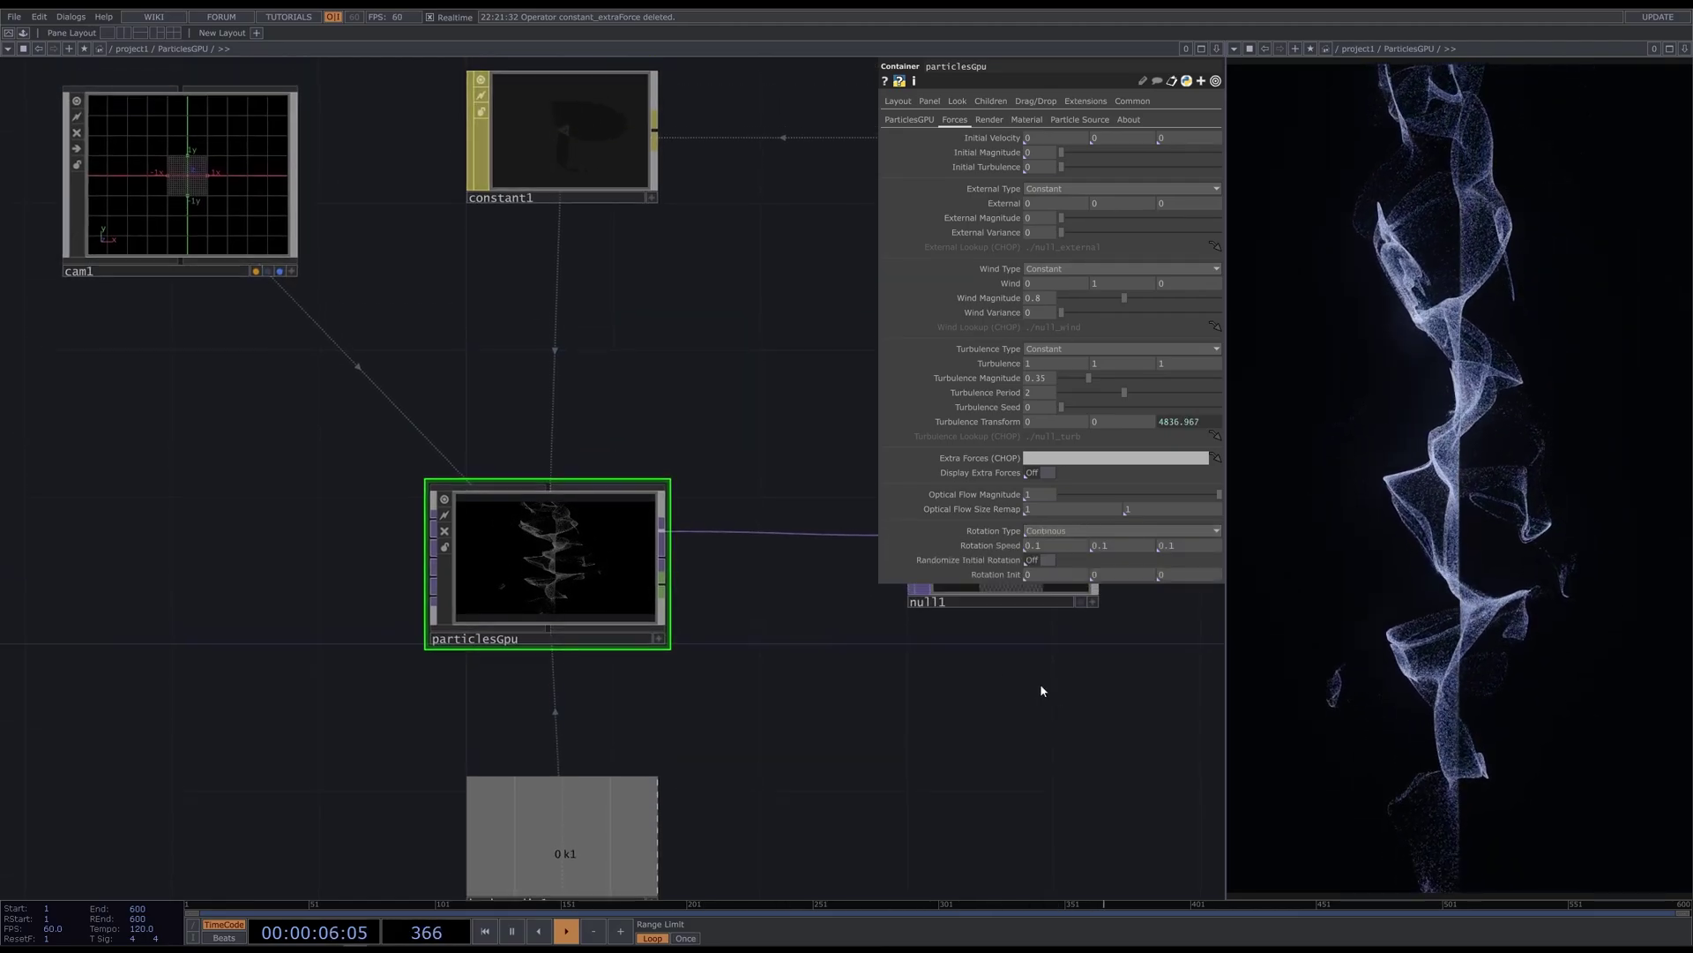
Move cam1 much closer to the particles by lowering its Translate Z, and reselect particlesGpu
left_click(253, 200)
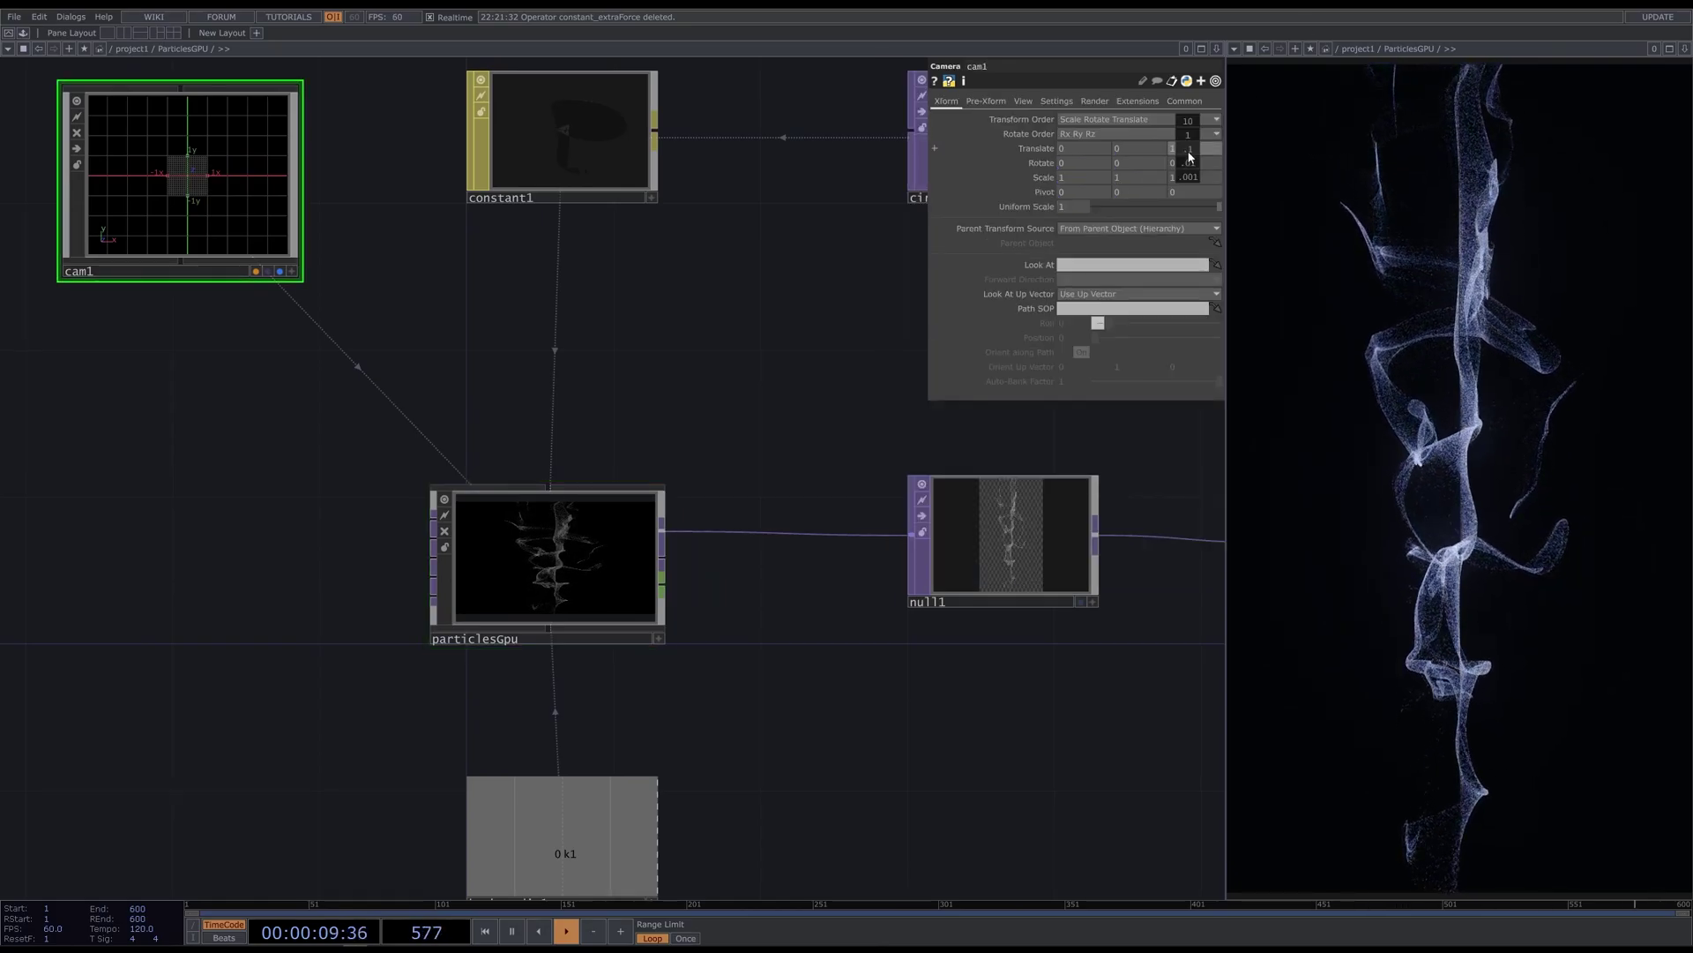
middle_click_drag(1188, 156, 1186, 133)
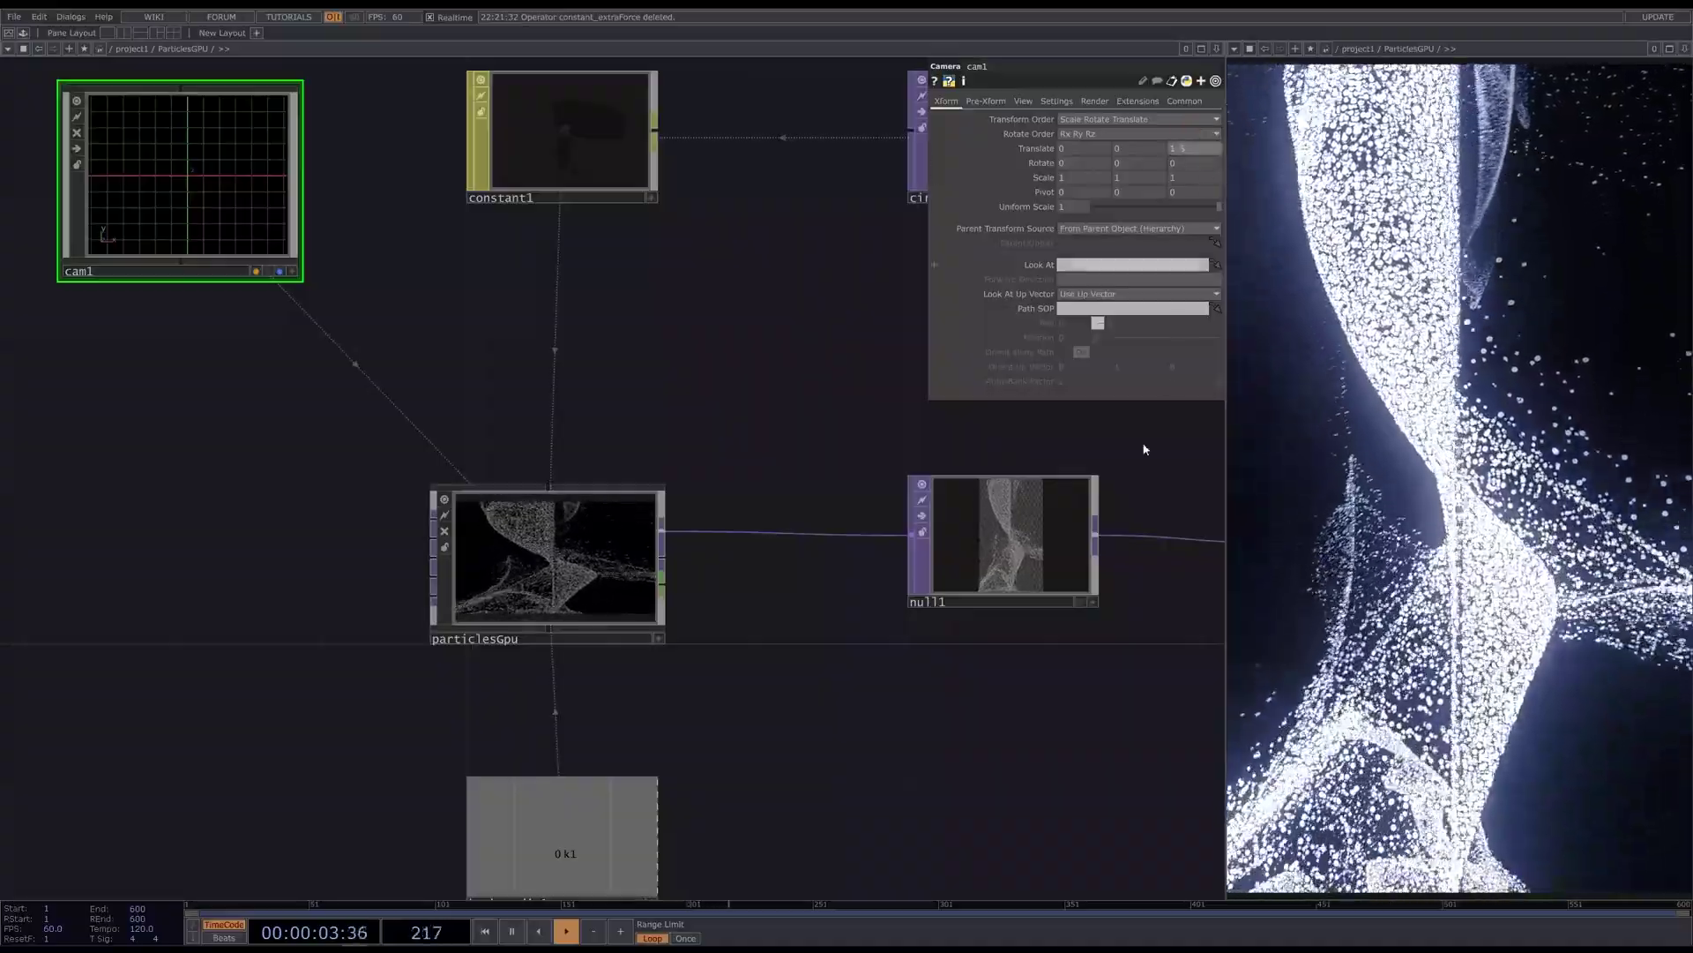
left_click(554, 574)
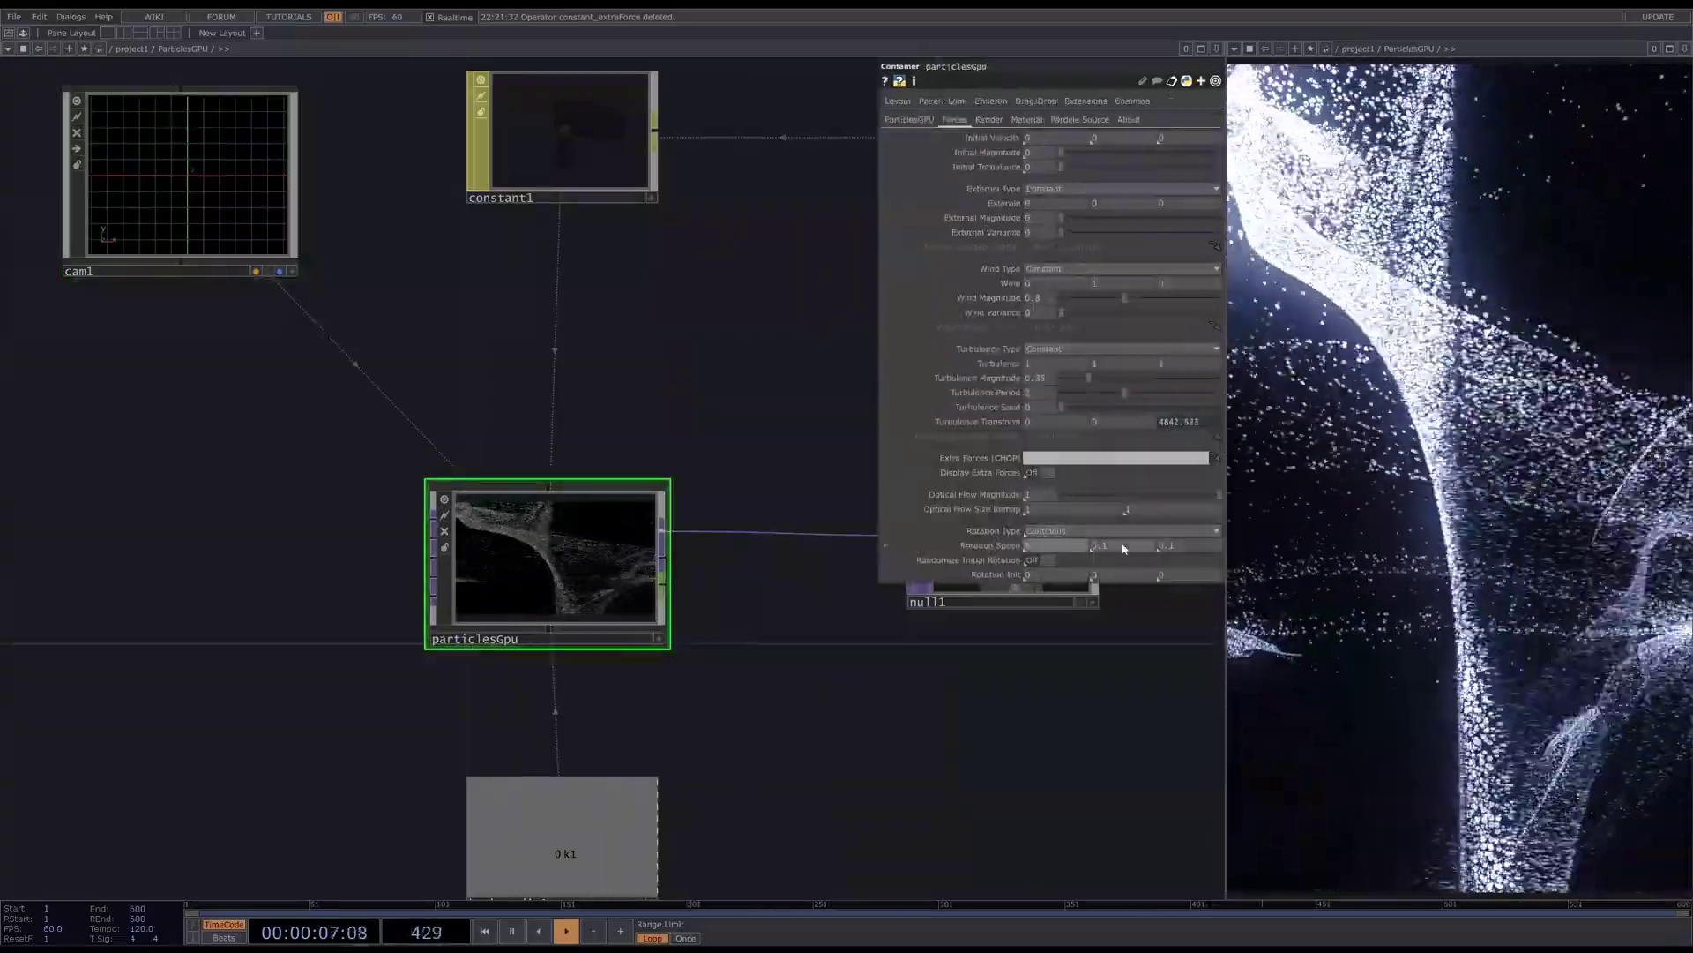
Toggle particlesGpu's Randomize Initial Rotation and set its Rotation Type to Face Camera
left_click(1054, 559)
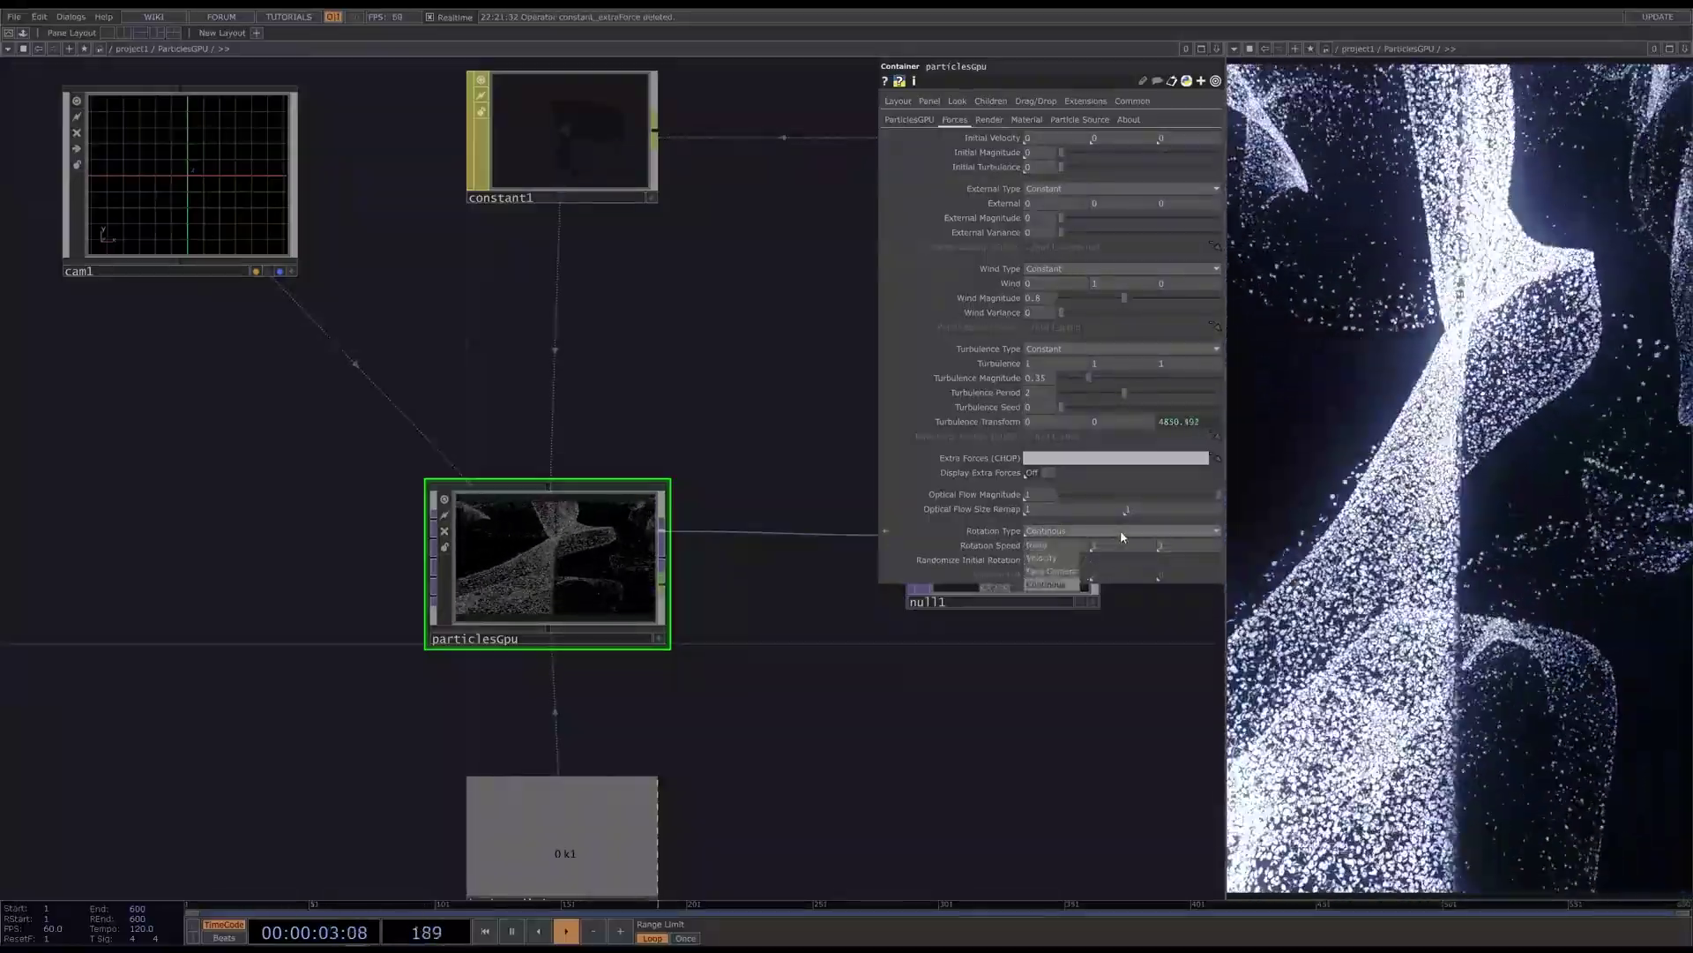
left_click(1043, 530)
left_click(1047, 582)
scroll(837, 686, "down", 3)
Set cam1's Translate Z to 12 to move the camera back, and reselect particlesGpu
left_click(371, 322)
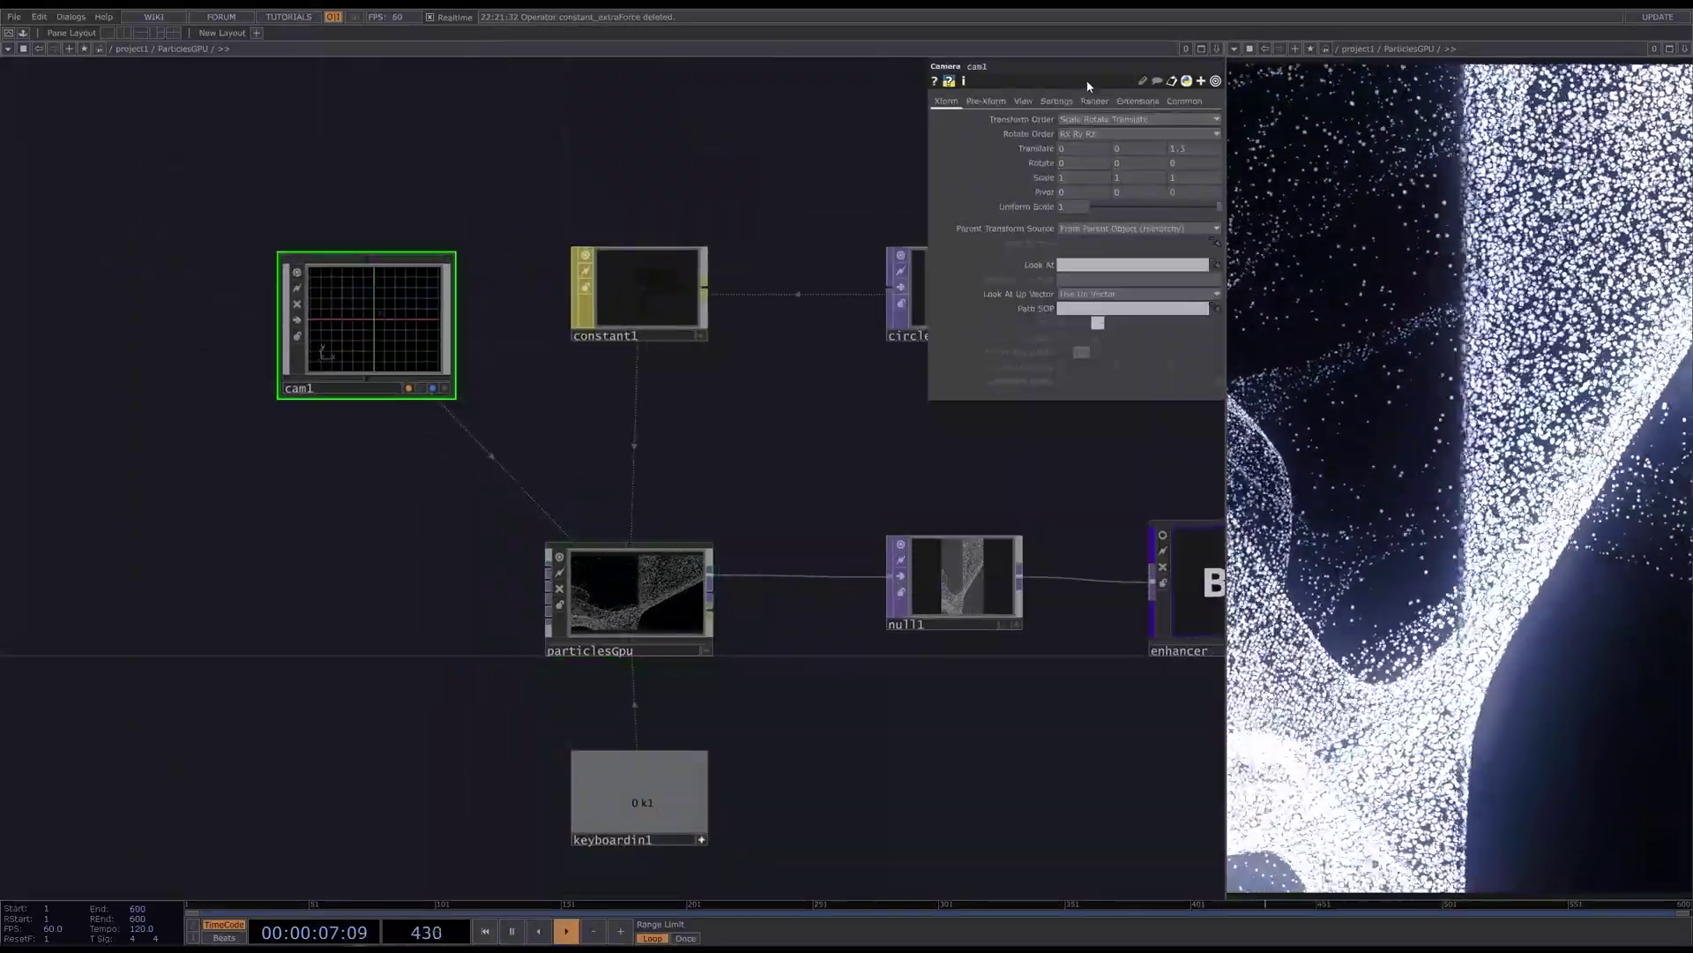
type("12")
key("Return")
left_click(635, 602)
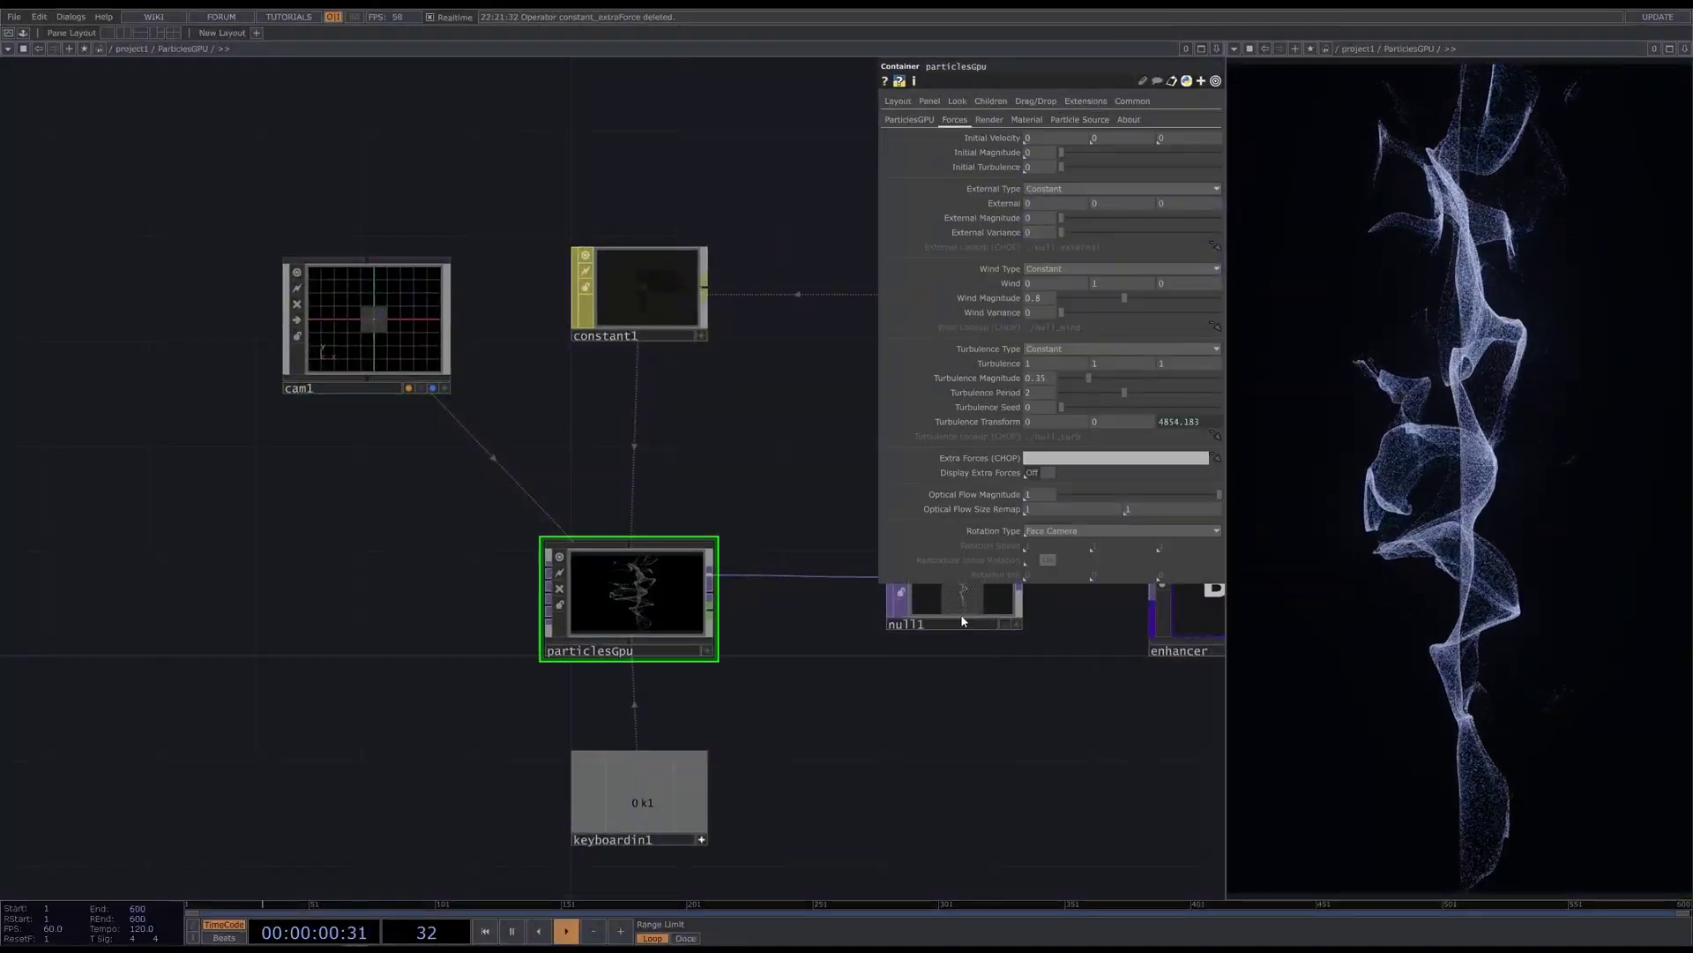
Review particlesGpu's general and Render parameters and the available Life Type options
left_click(910, 119)
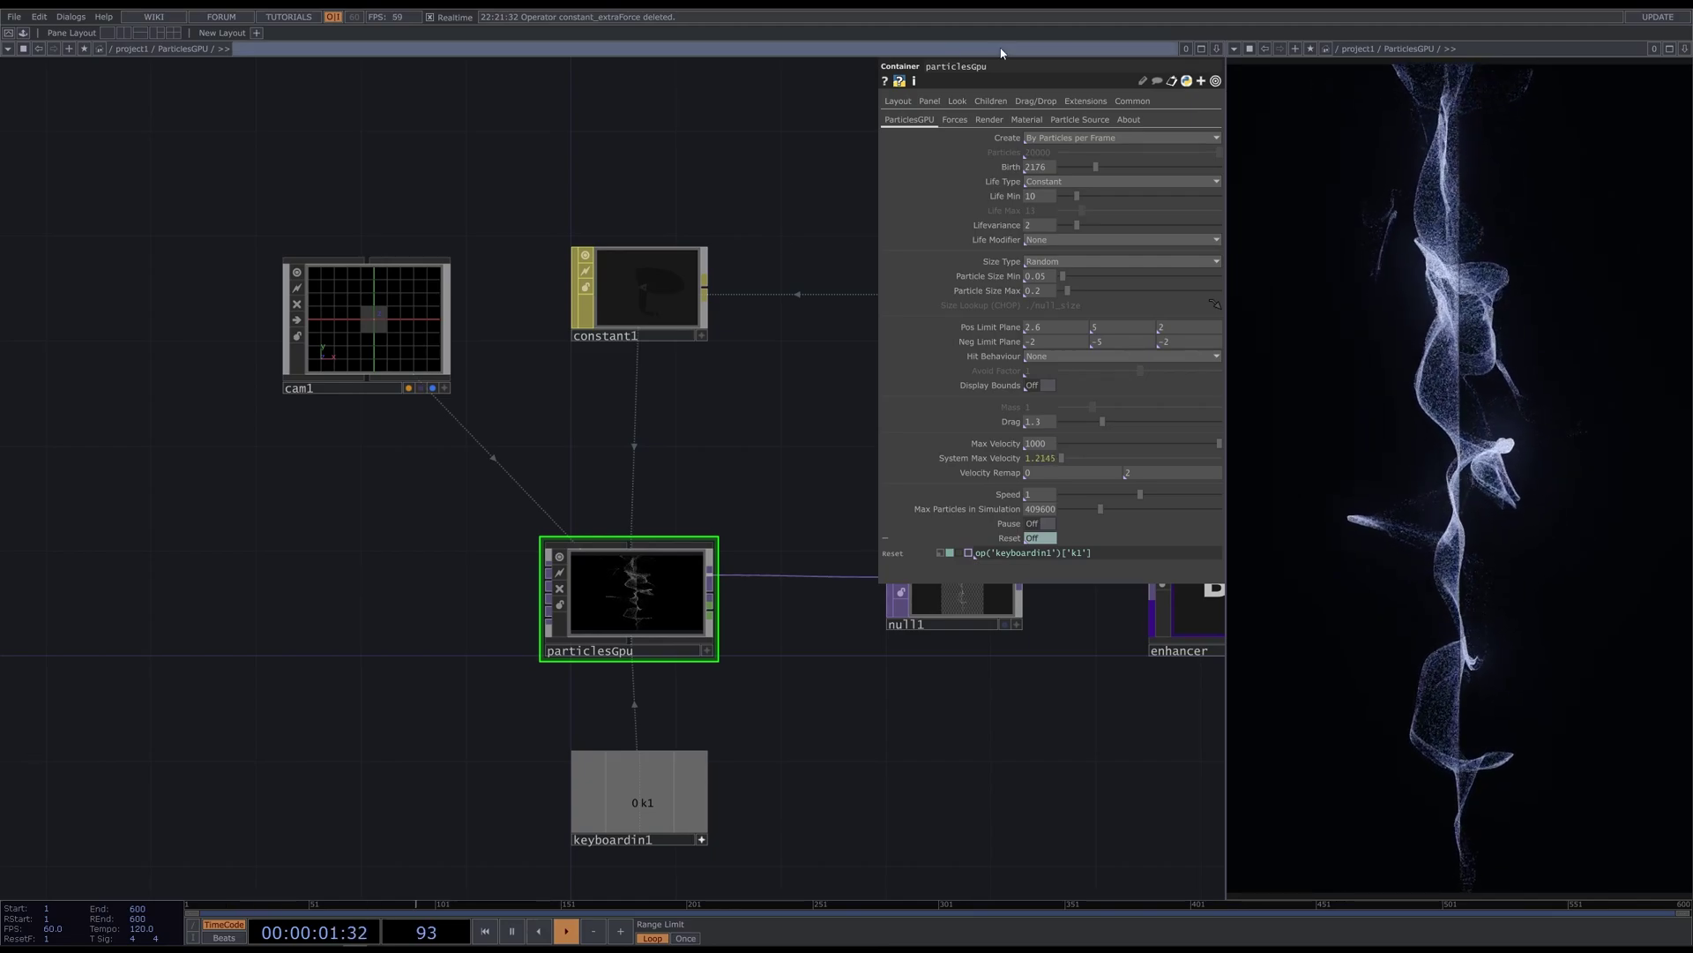
left_click(989, 120)
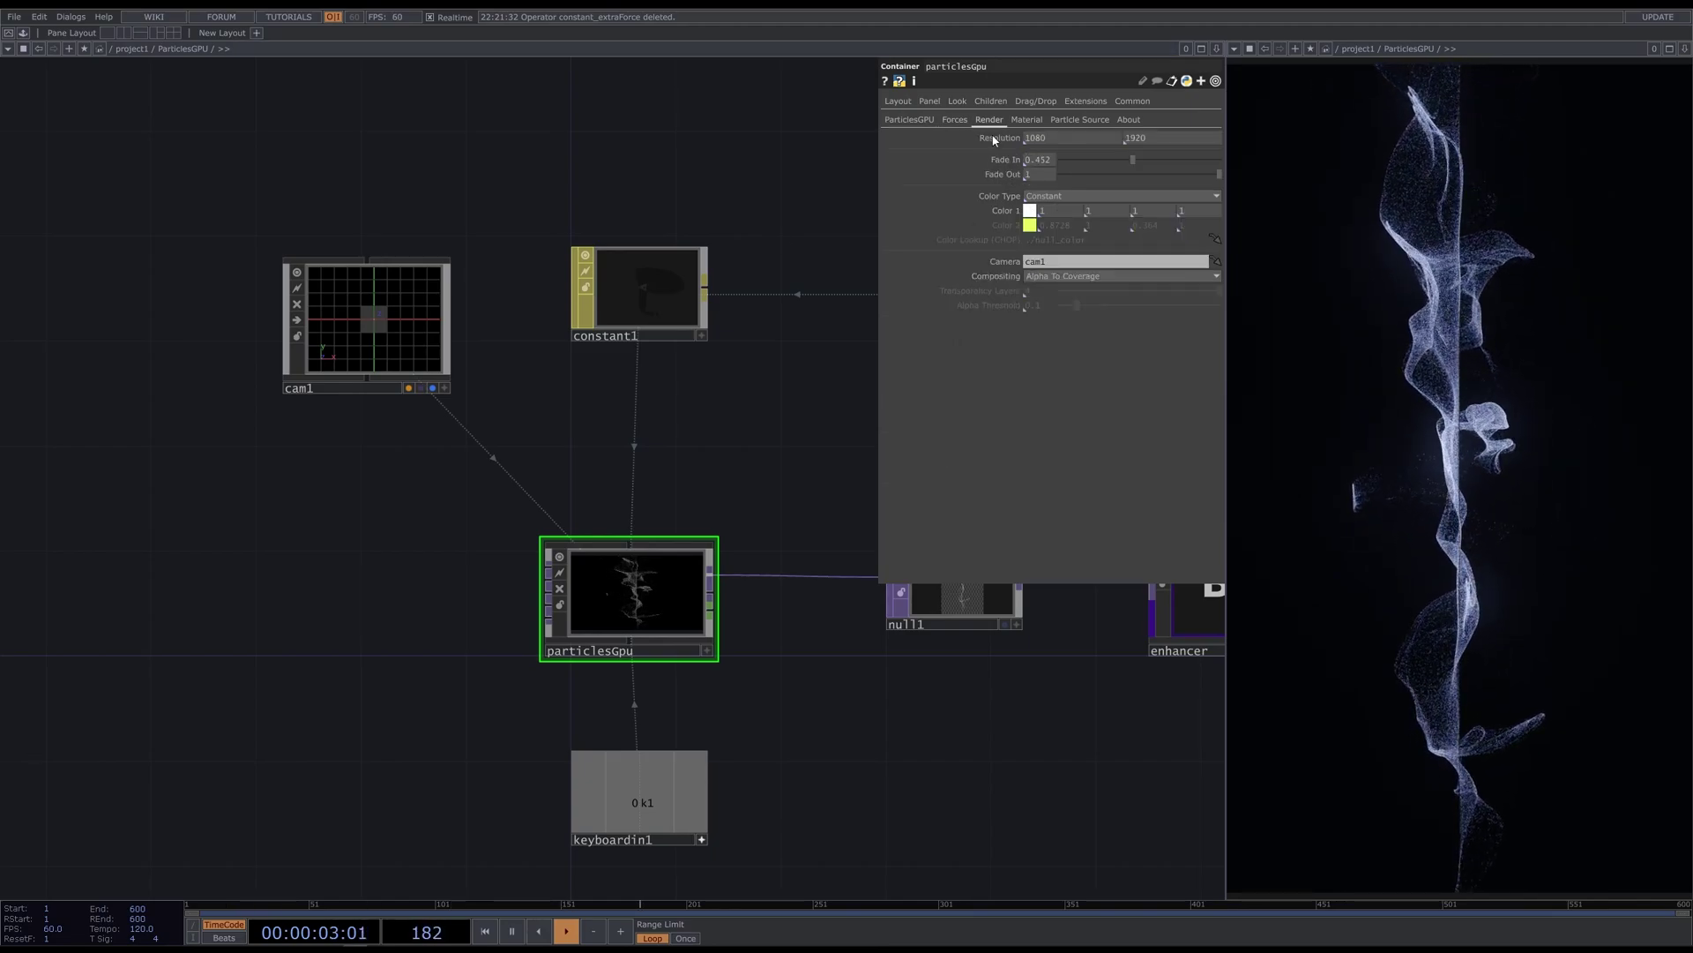
left_click(908, 120)
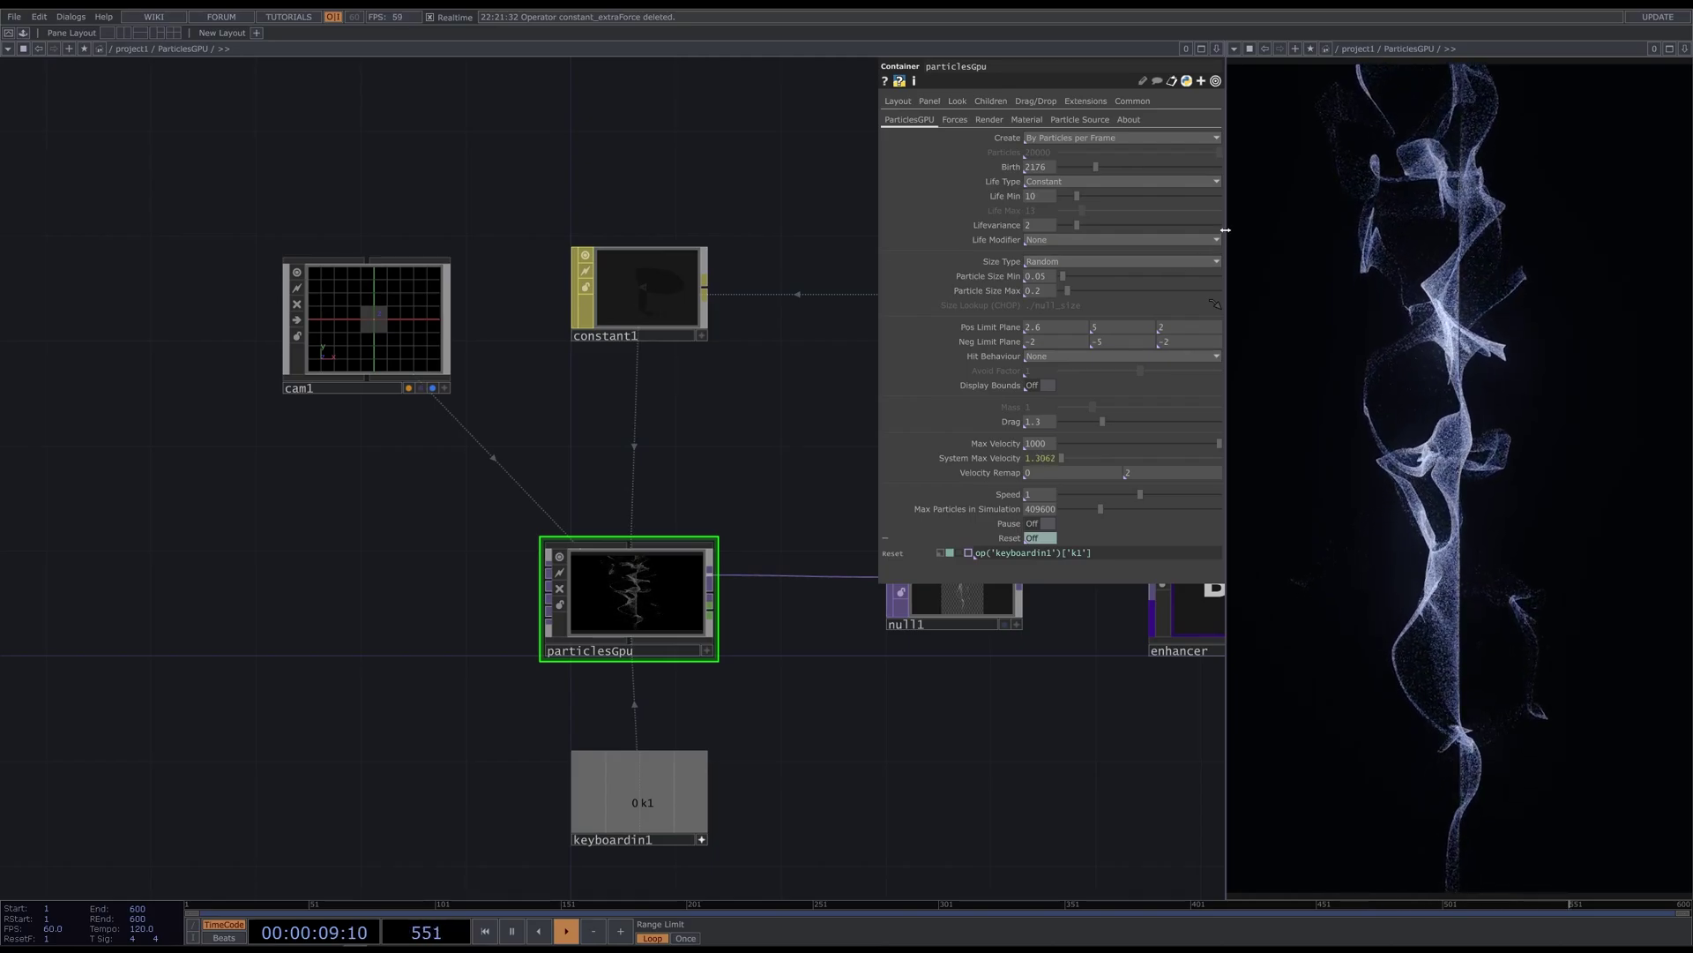
left_click(1196, 183)
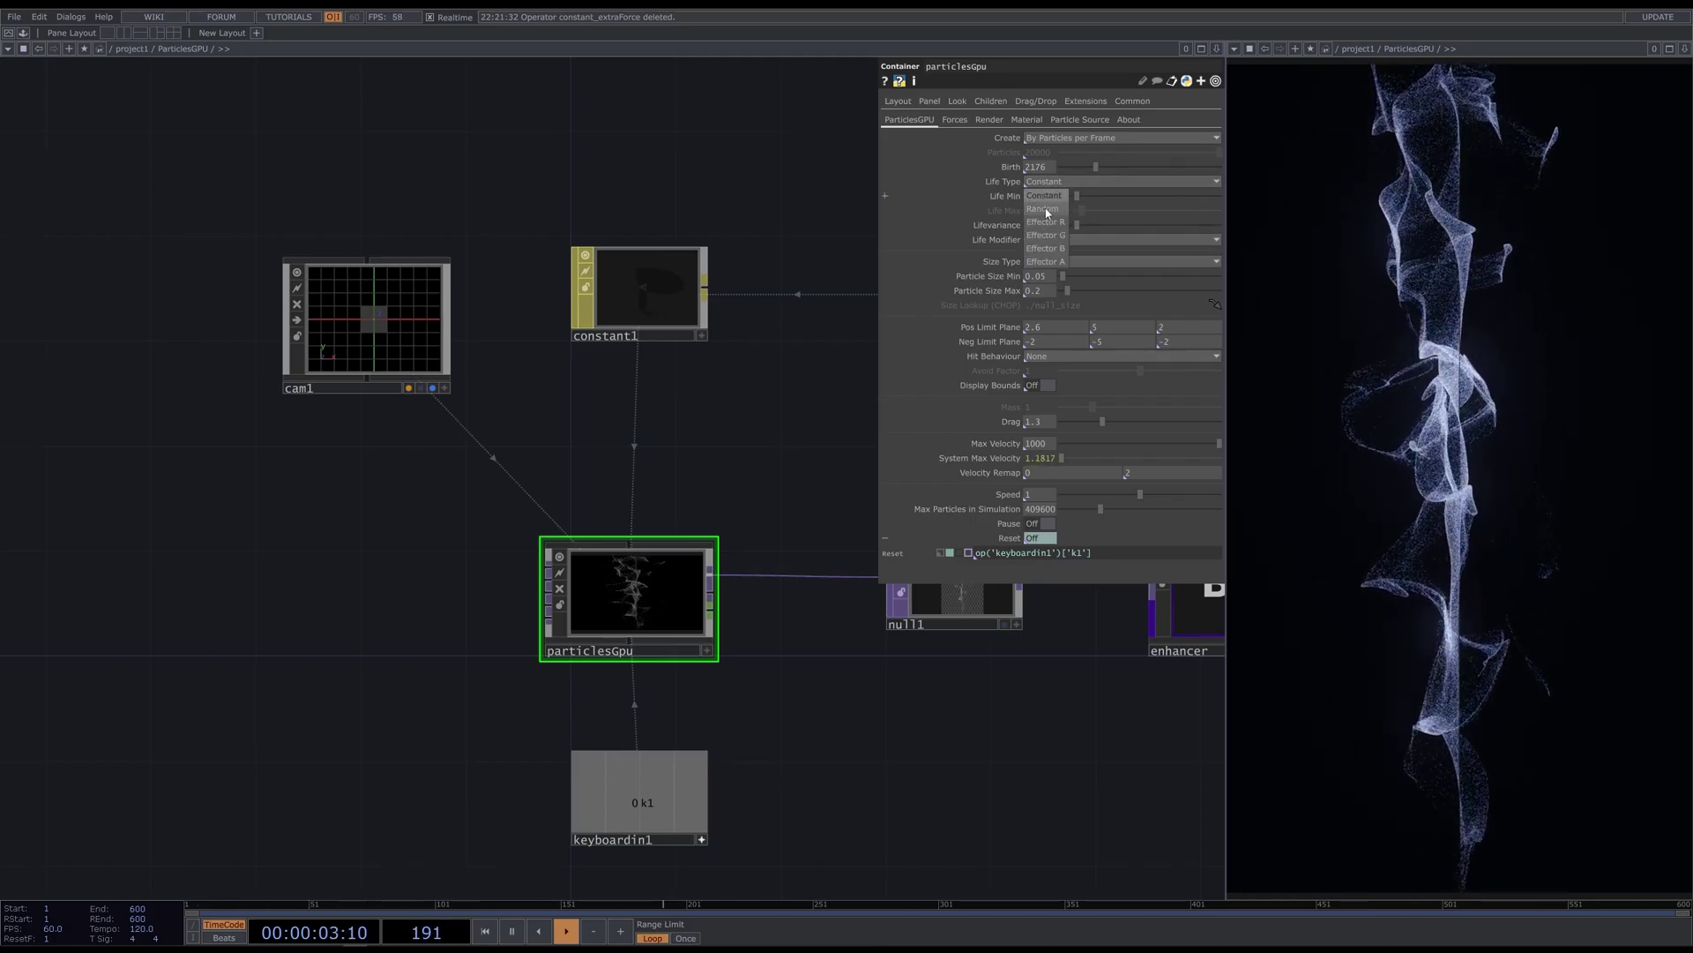
left_click(825, 223)
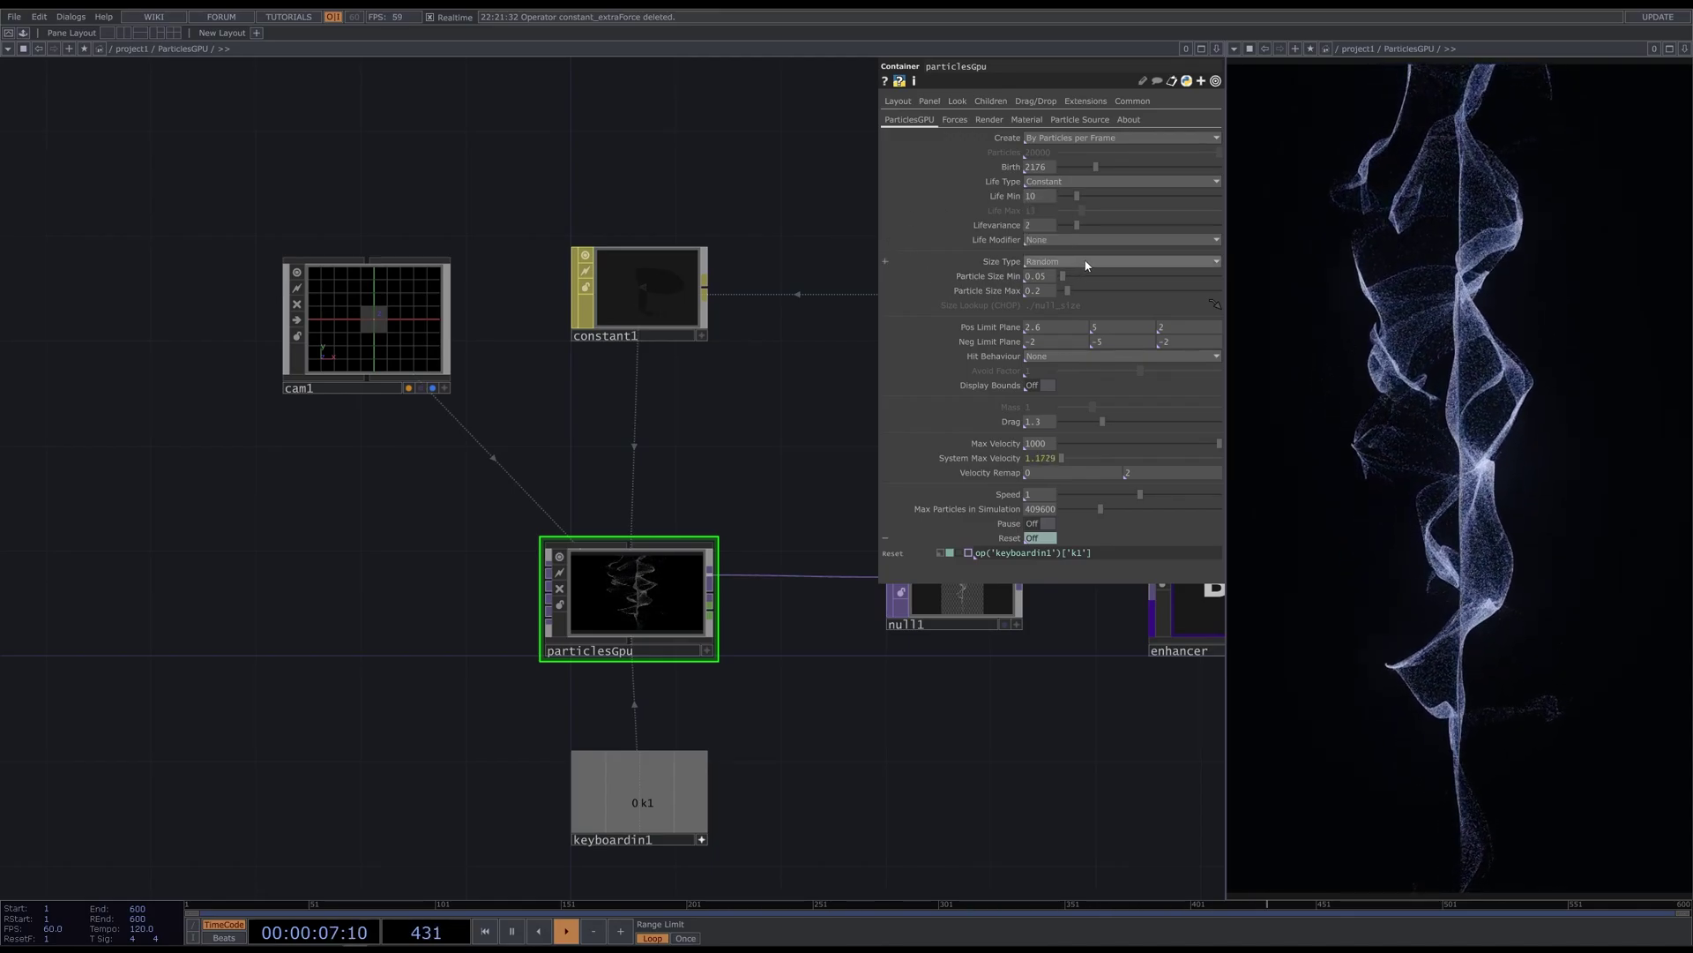
Clear particlesGpu's Reset reference and link Reset to keyboardin1's k1 channel again
left_click(1039, 539)
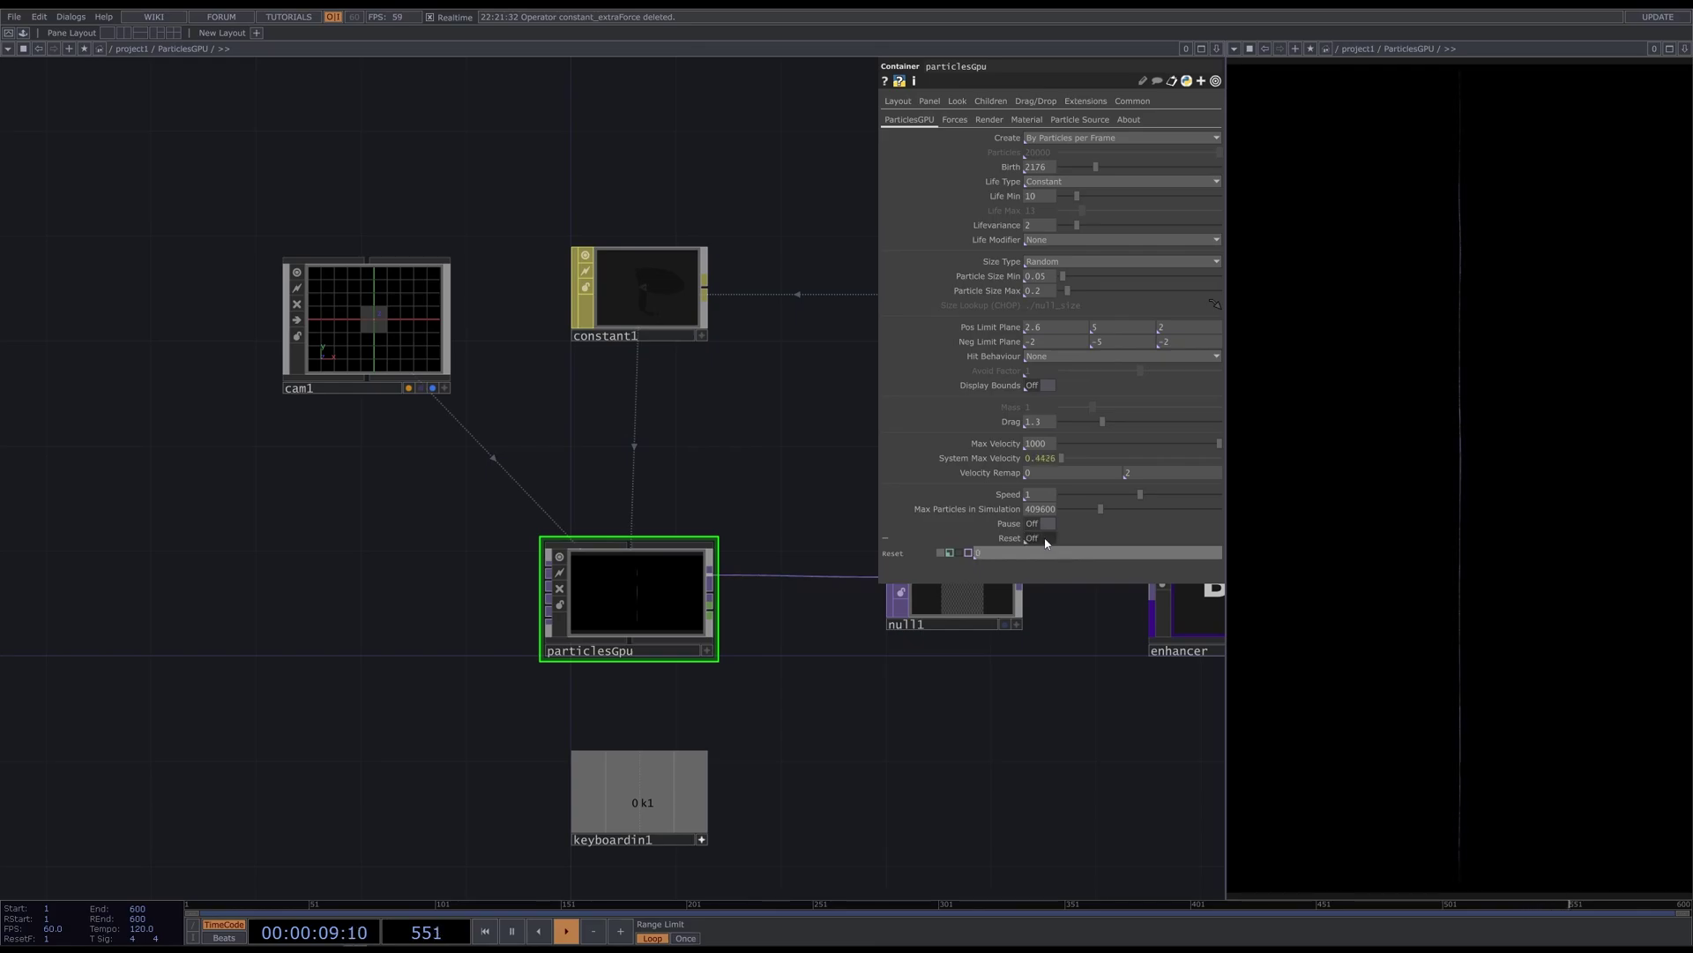
left_click_drag(707, 838, 1003, 599)
left_click_drag(1037, 540, 1041, 542)
left_click(1041, 535)
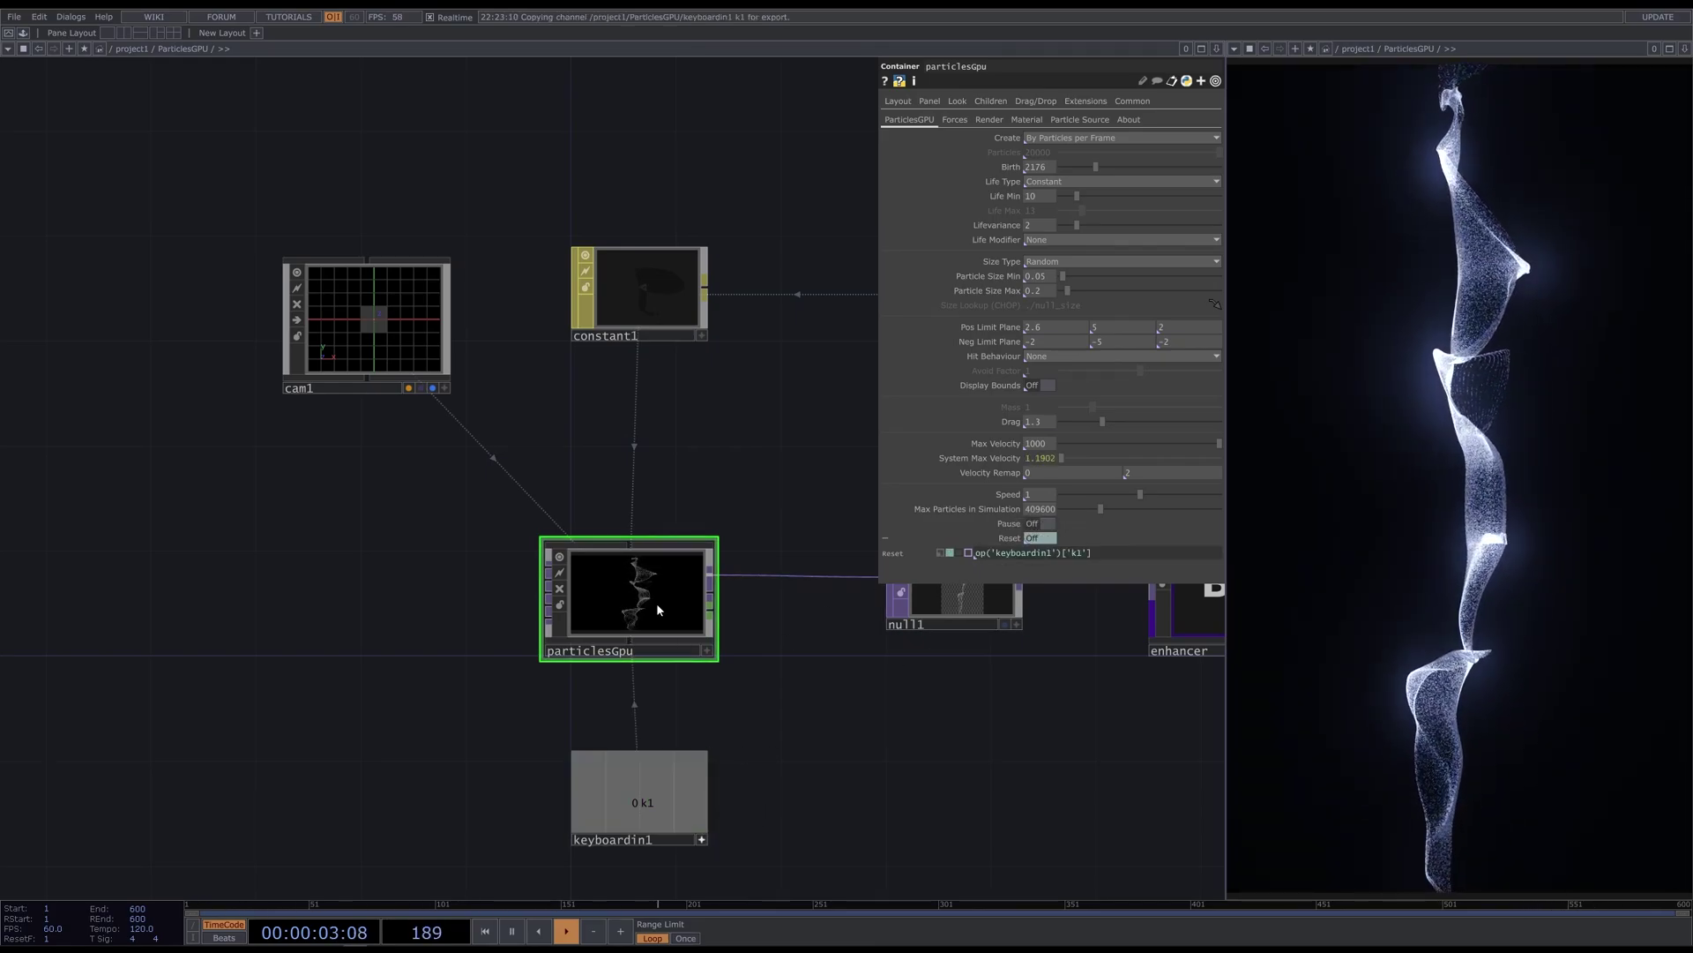
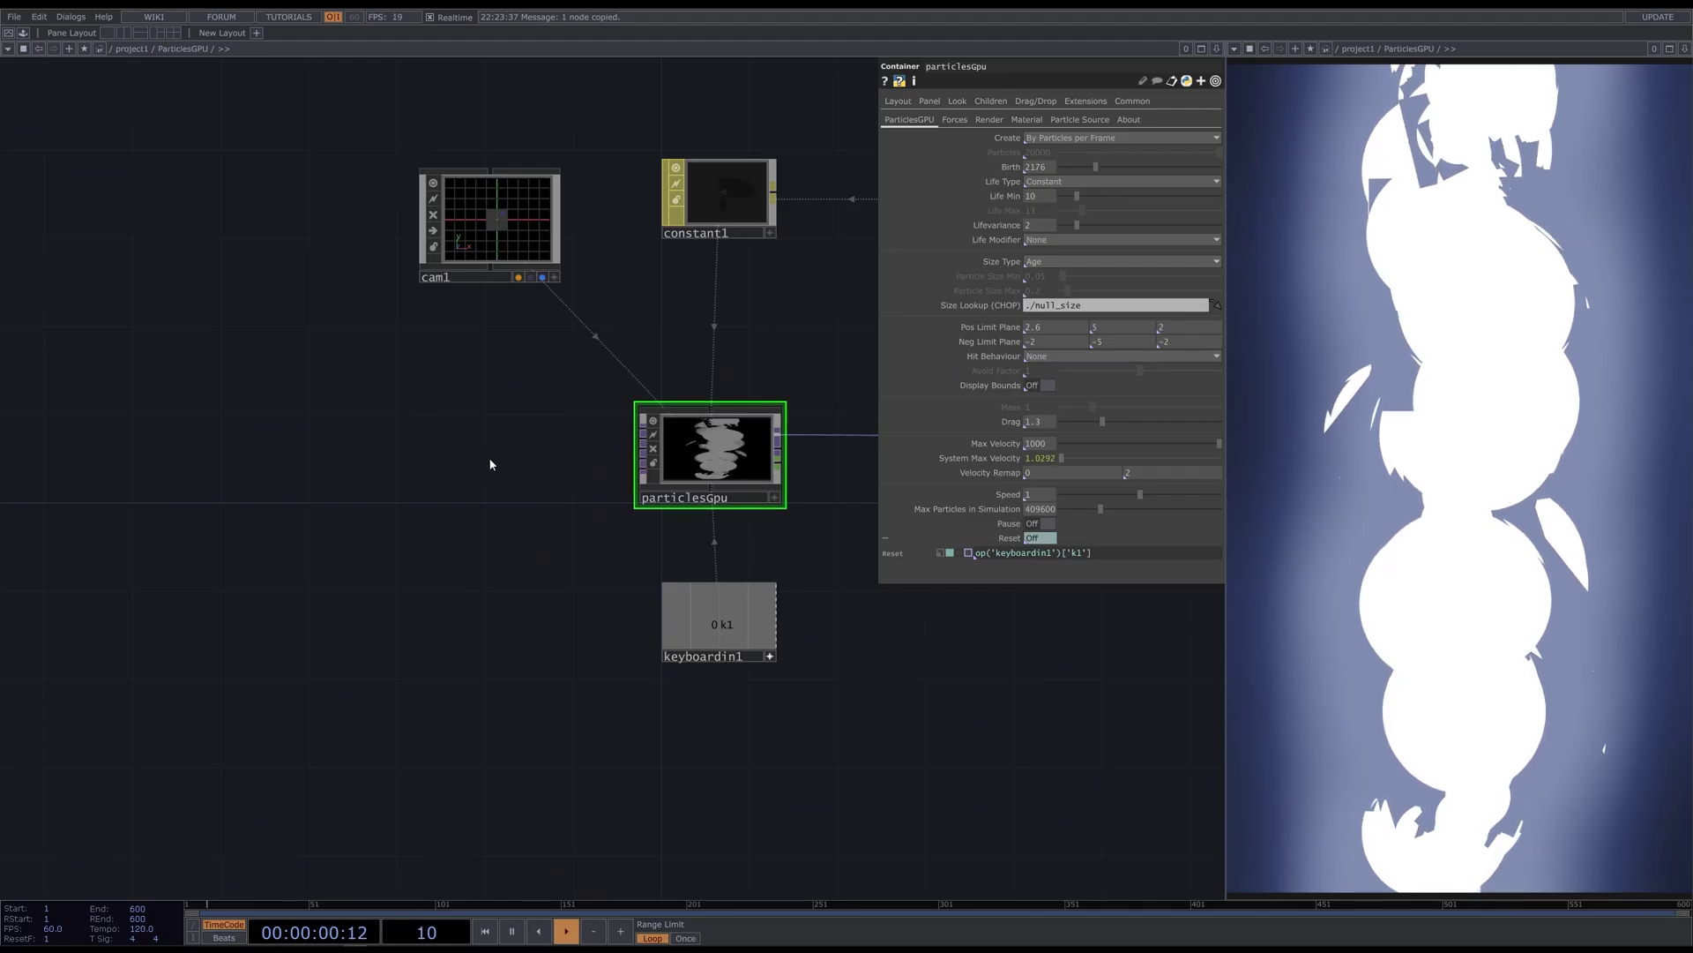
Paste the pattern_size CHOP beside particlesGpu and assign it as particlesGpu's Size Lookup
key("ctrl+v")
left_click(476, 466)
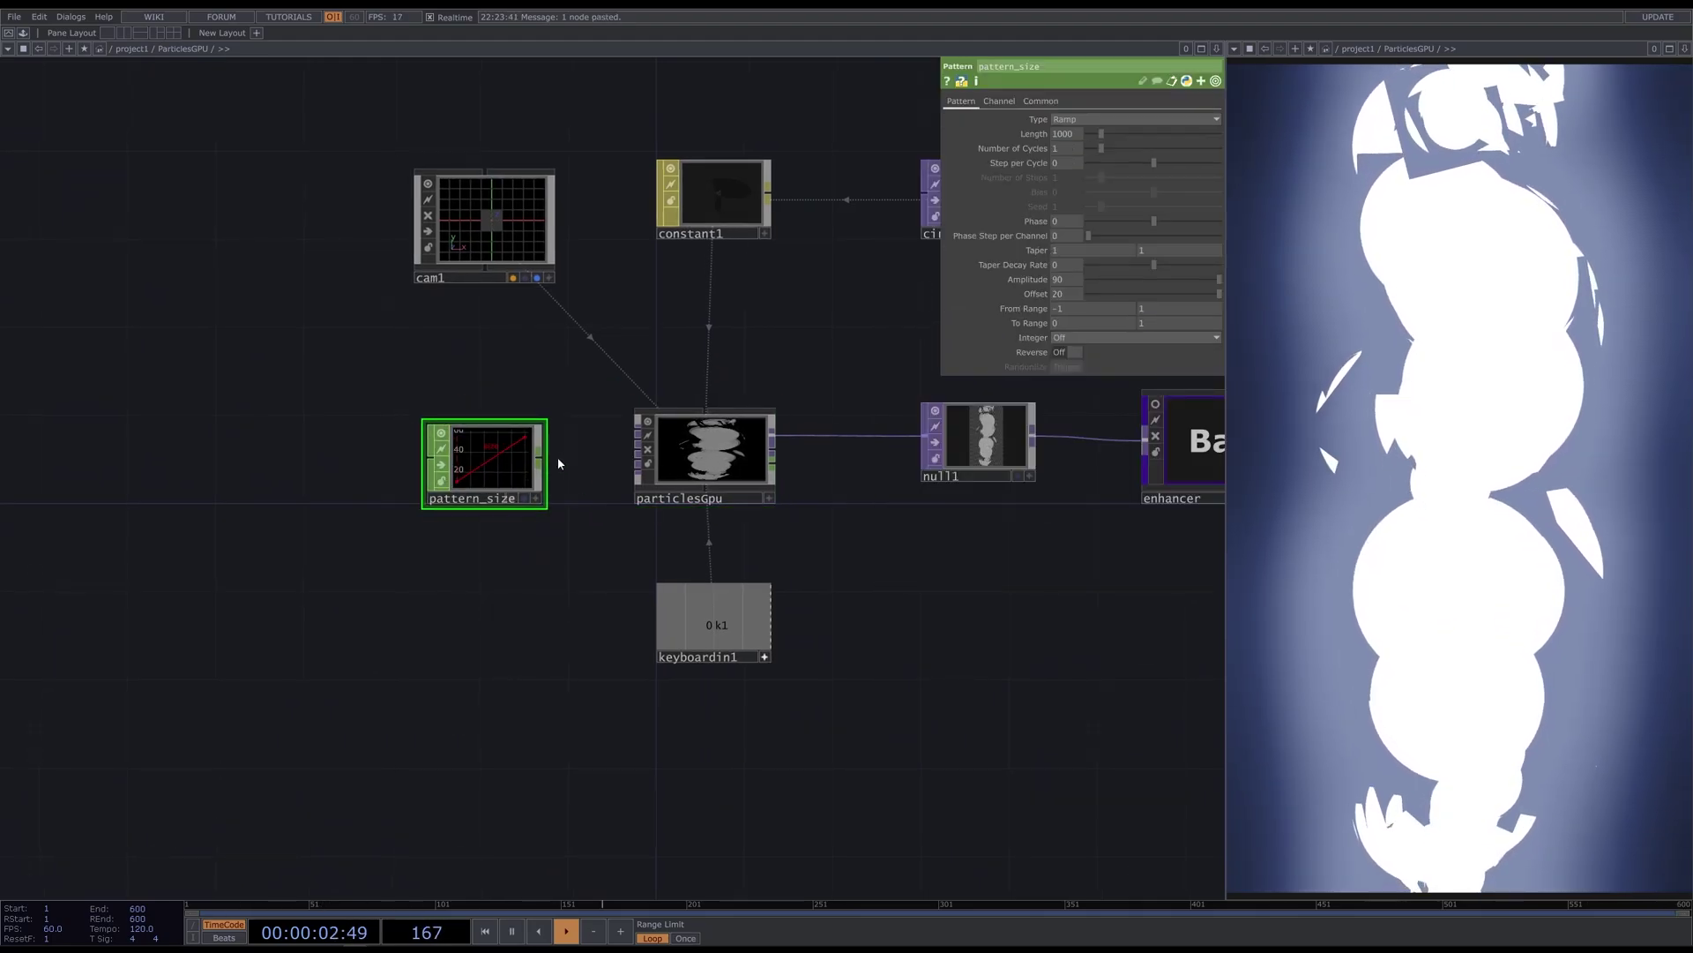
left_click(706, 450)
left_click_drag(1051, 307, 1052, 307)
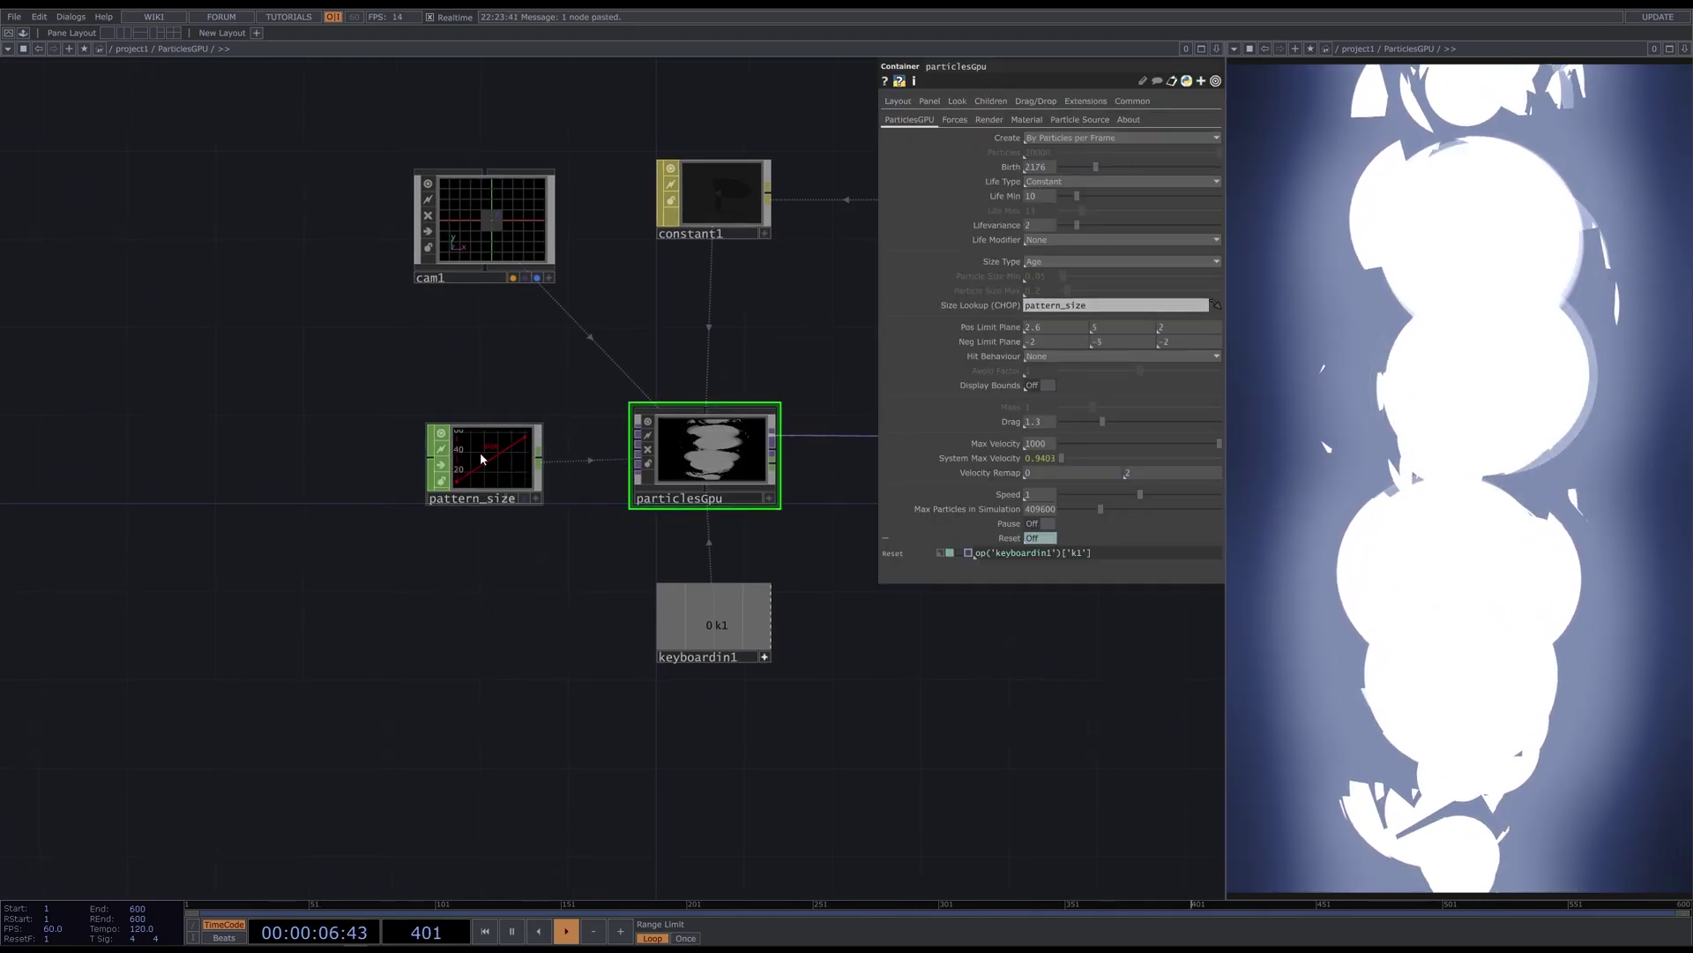
Set pattern_size's Amplitude to 1, Offset to 0 and From Range to 0–1
left_click(480, 458)
left_click(1066, 281)
type("1")
key("Return")
left_click(1071, 308)
type("0")
key("Return")
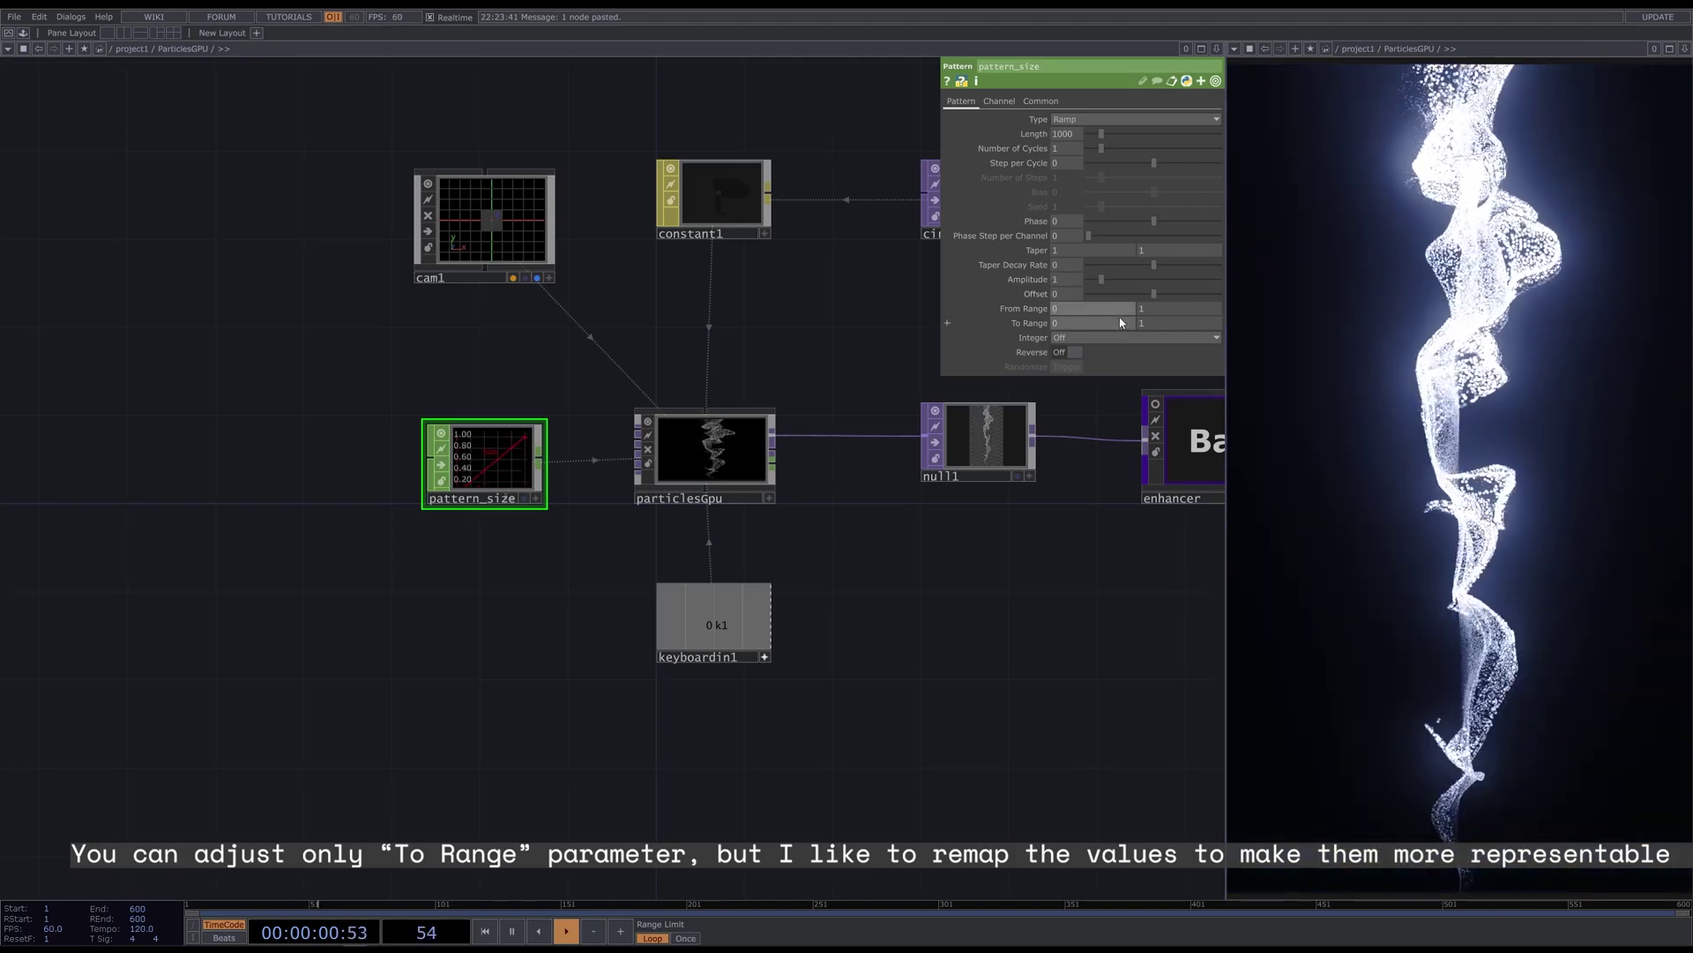
Try pattern_size's To Range at 0 to 0.5 and 1 to 0, ending with 0.8 to 0
left_click(1144, 323)
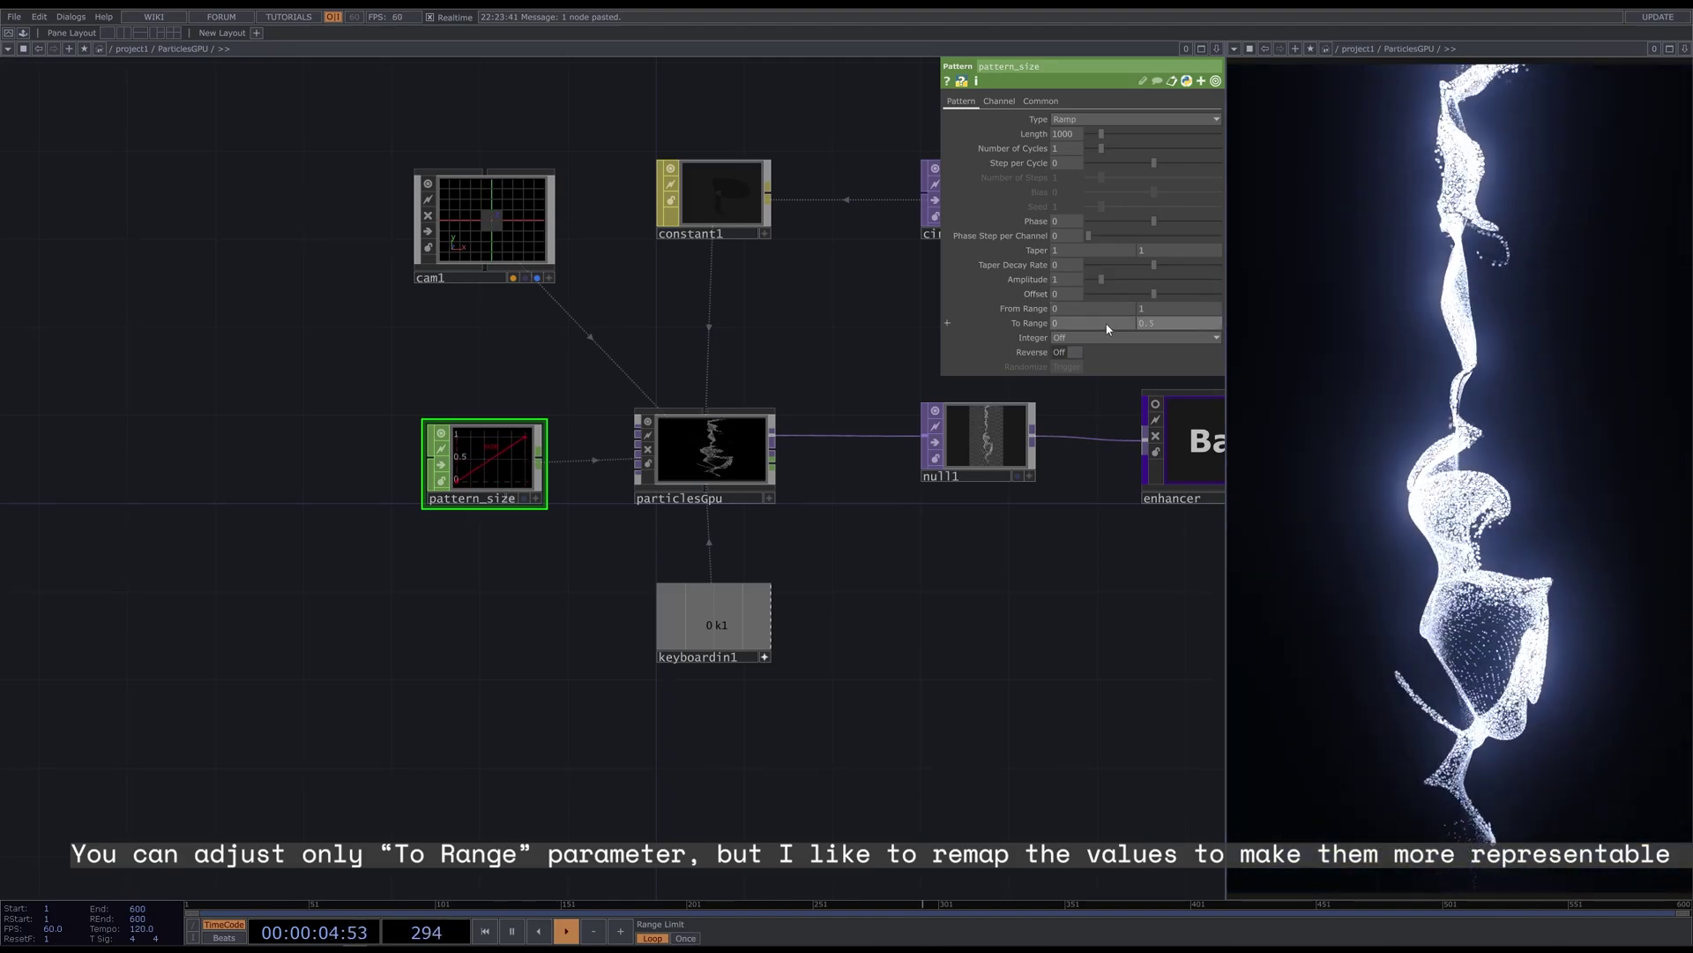
type("0.5")
key("Return")
left_click(1102, 324)
type("1")
key("Tab")
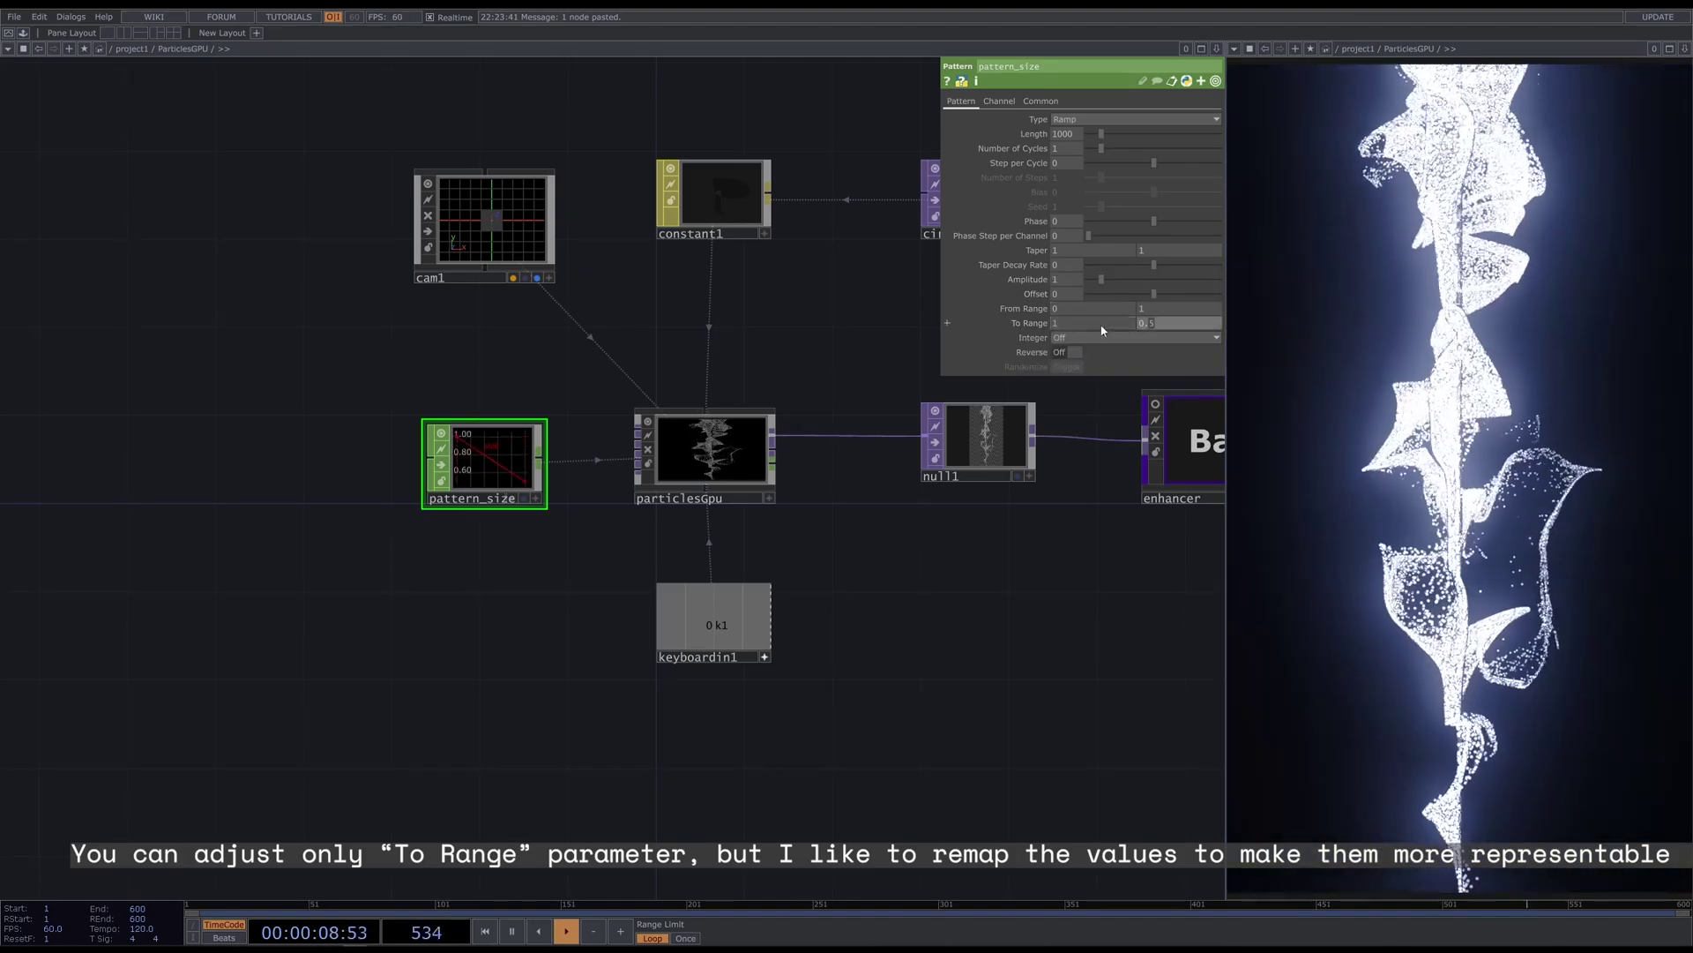
type("0")
left_click(1074, 325)
type("0.8")
key("Return")
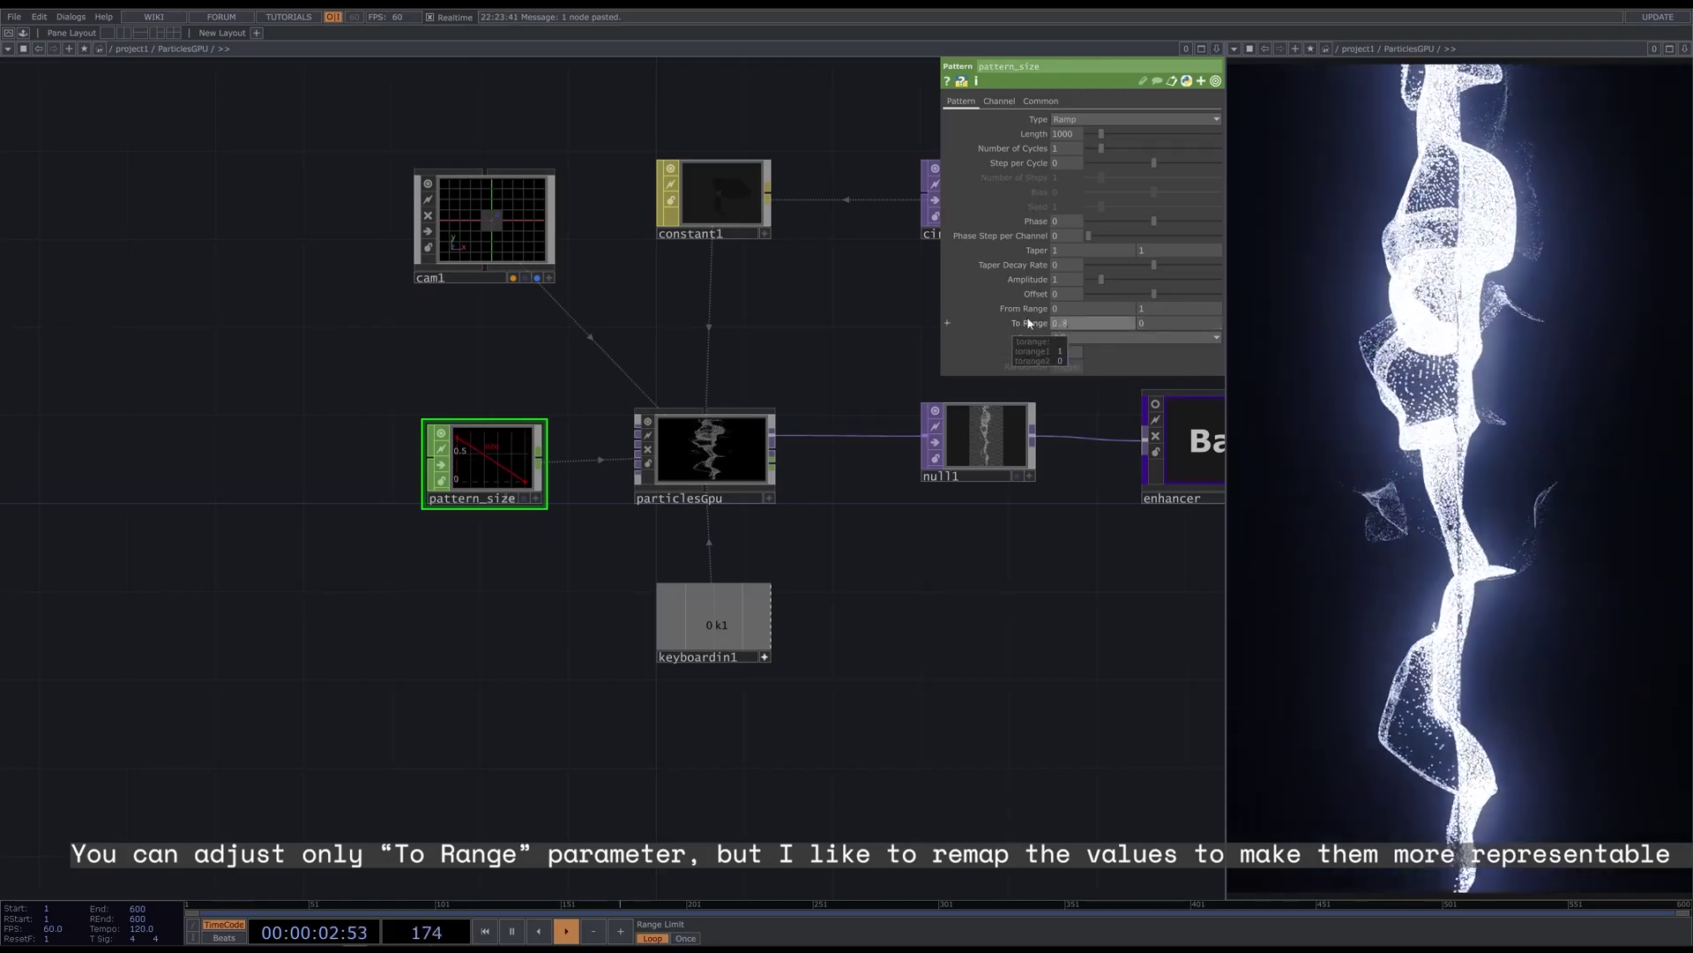
Delete pattern_size and set particlesGpu's Size Type to Random
left_click(495, 478)
left_click(749, 447)
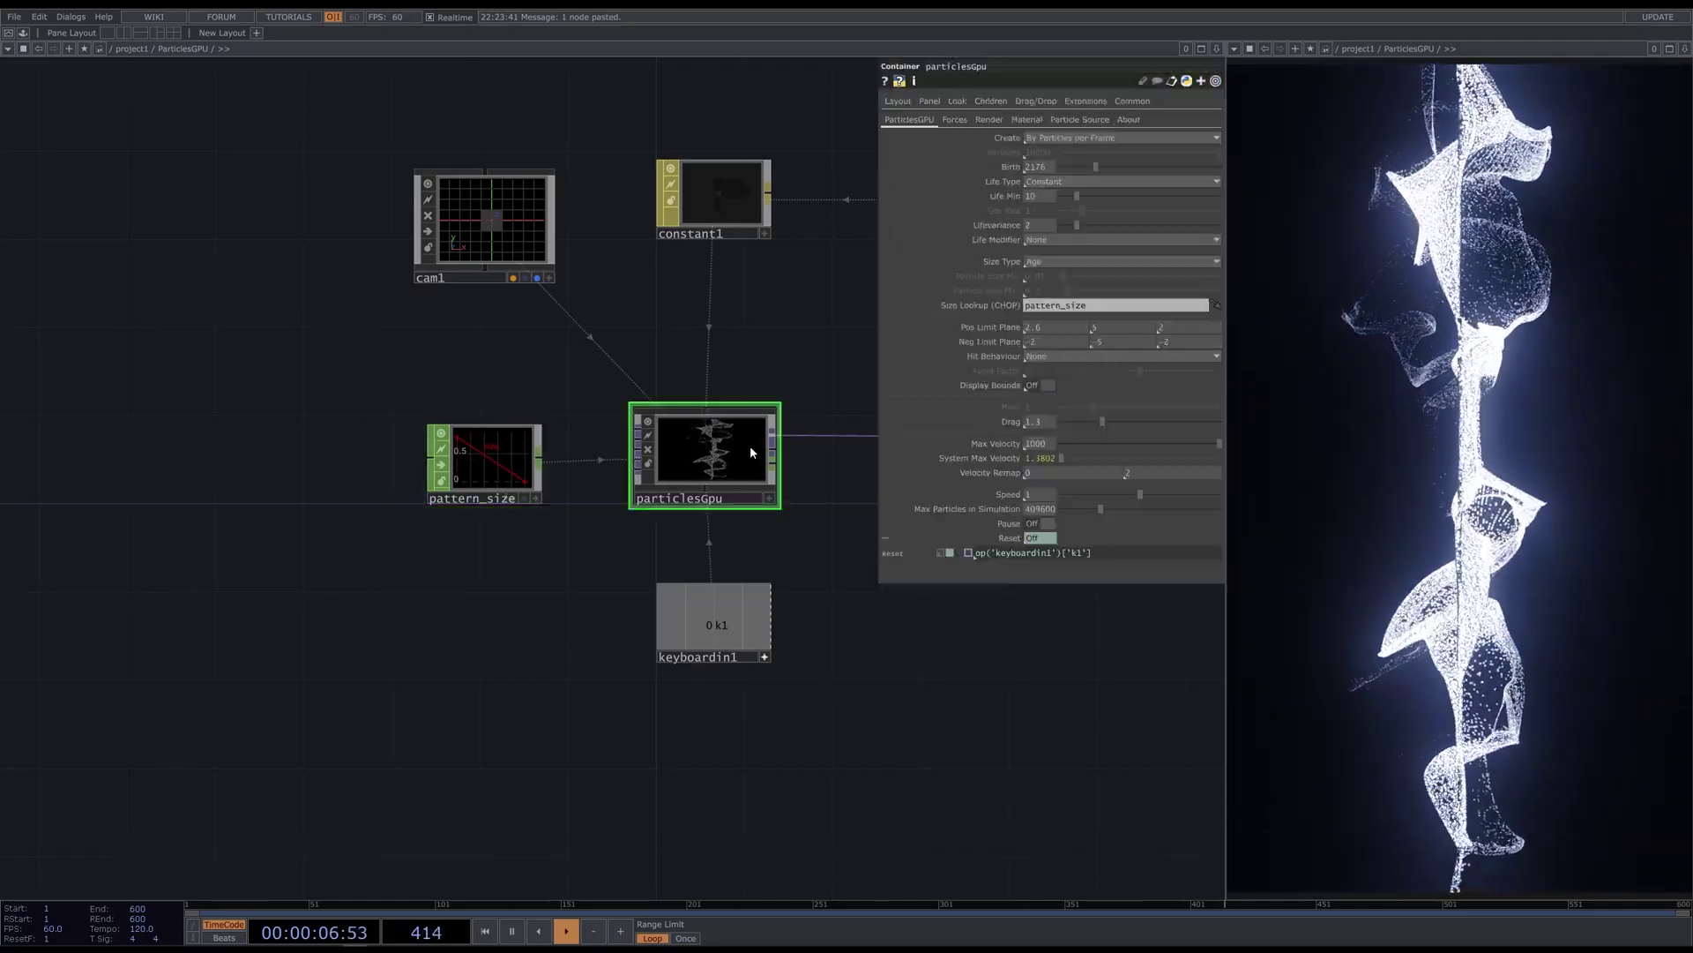
left_click(499, 455)
key("Delete")
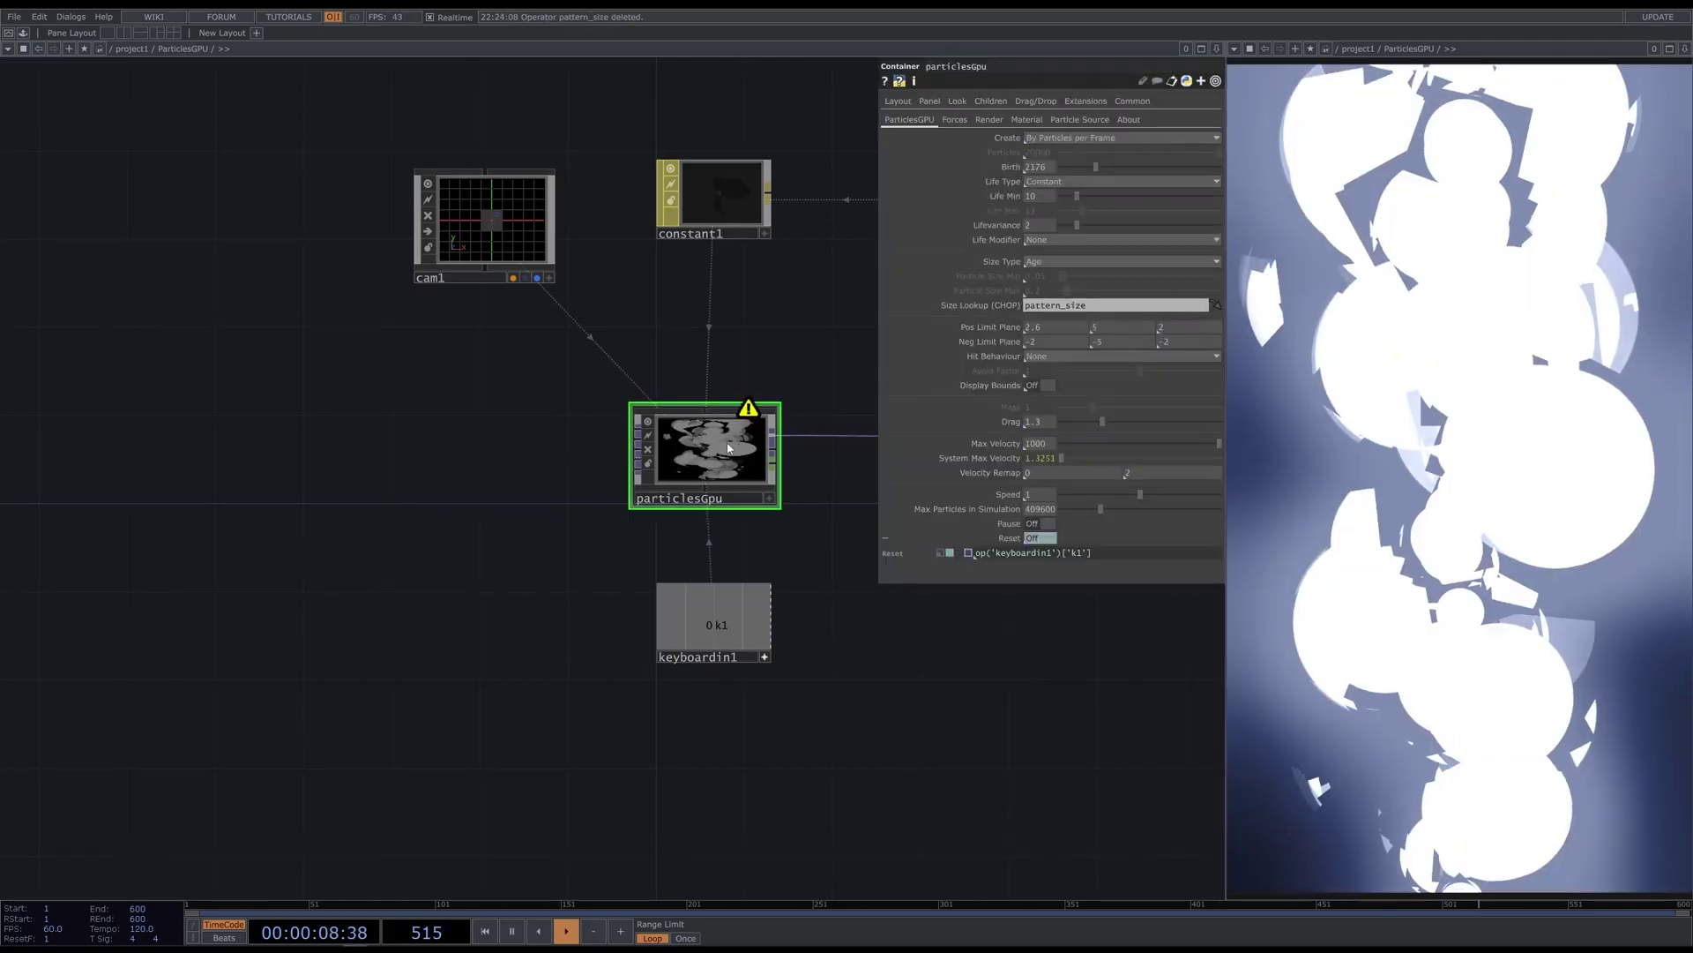
left_click(1066, 261)
left_click(1046, 275)
left_click(1062, 261)
left_click(1044, 289)
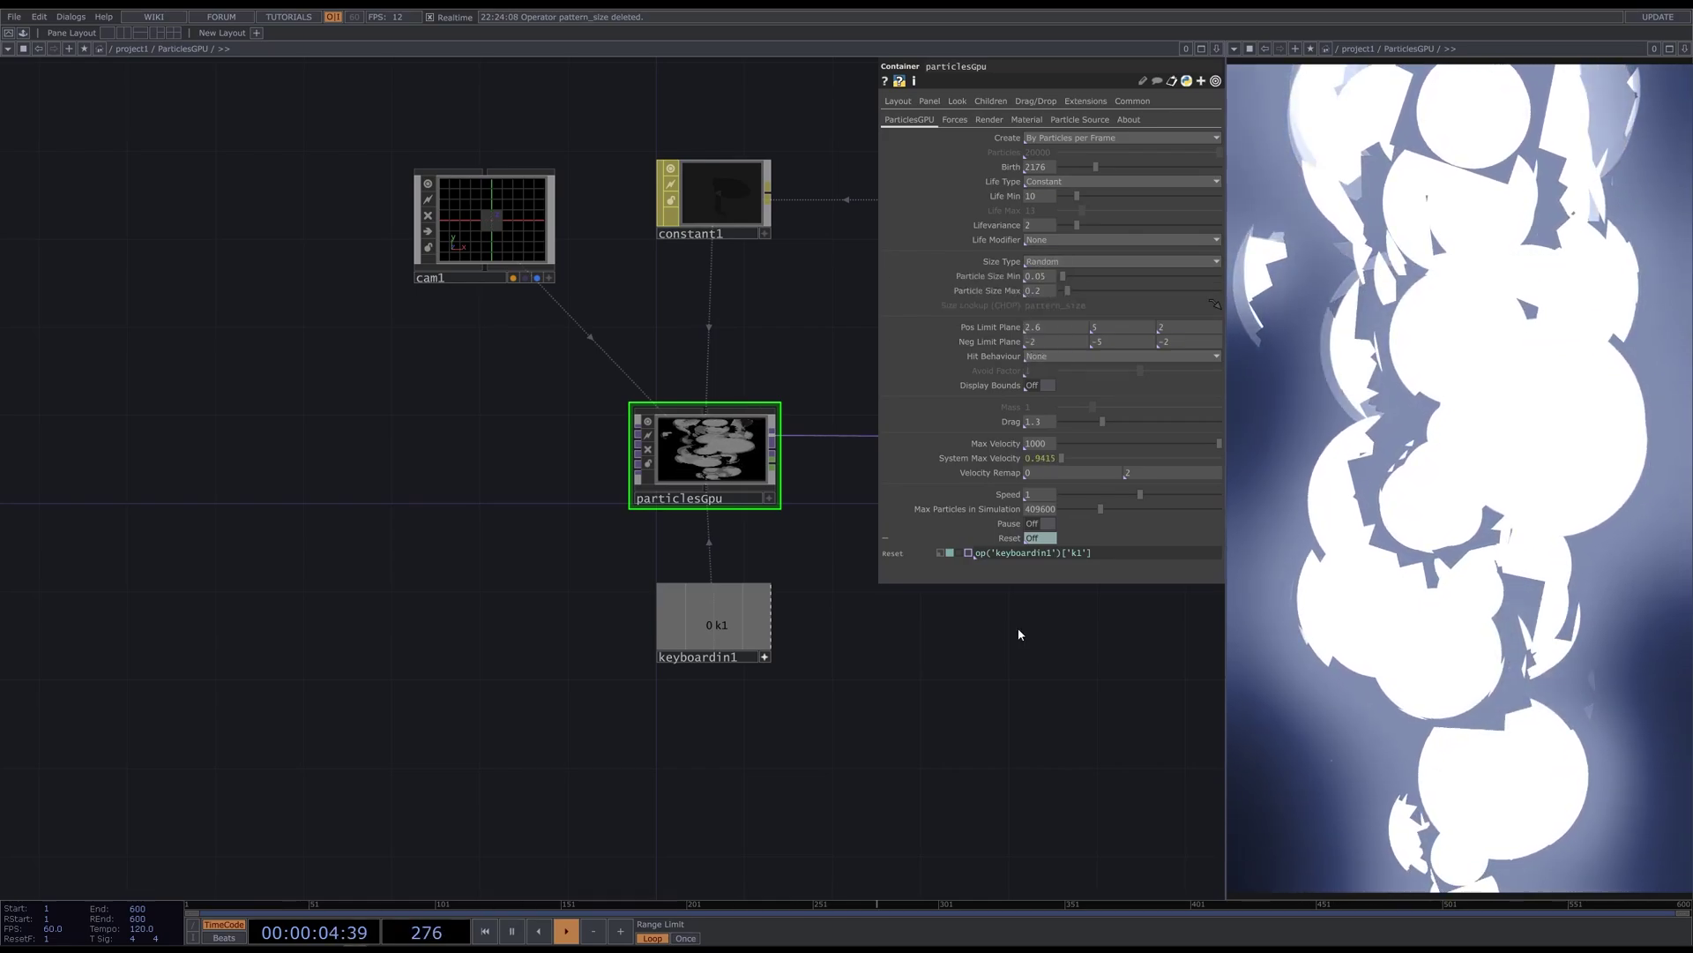
Turn on Display Bounds and set the Y limit planes to 4.4 positive and -3.7 negative
left_click(1037, 385)
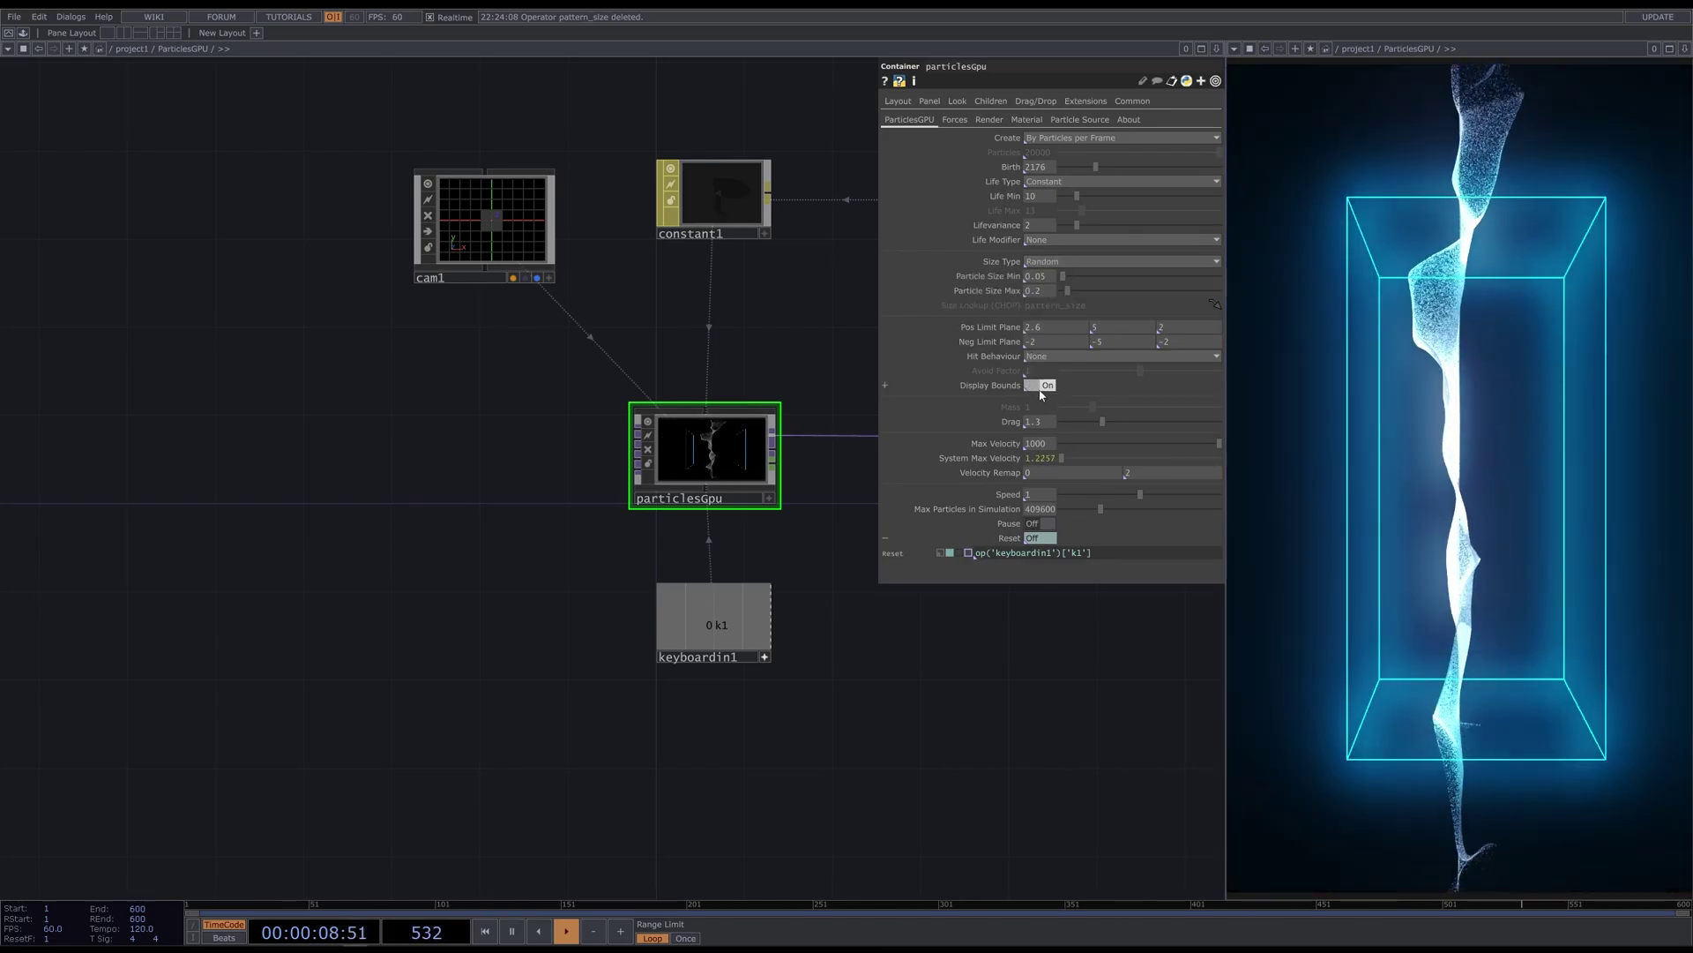
mouse_move(1094, 327)
middle_mouse_down()
mouse_move(1100, 304)
mouse_move(1080, 305)
mouse_move(1116, 344)
middle_mouse_up()
Try the Die on Contact, Bounce on Contact, Avoid Bounds and Stick options for Hit Behaviour
left_click(1049, 356)
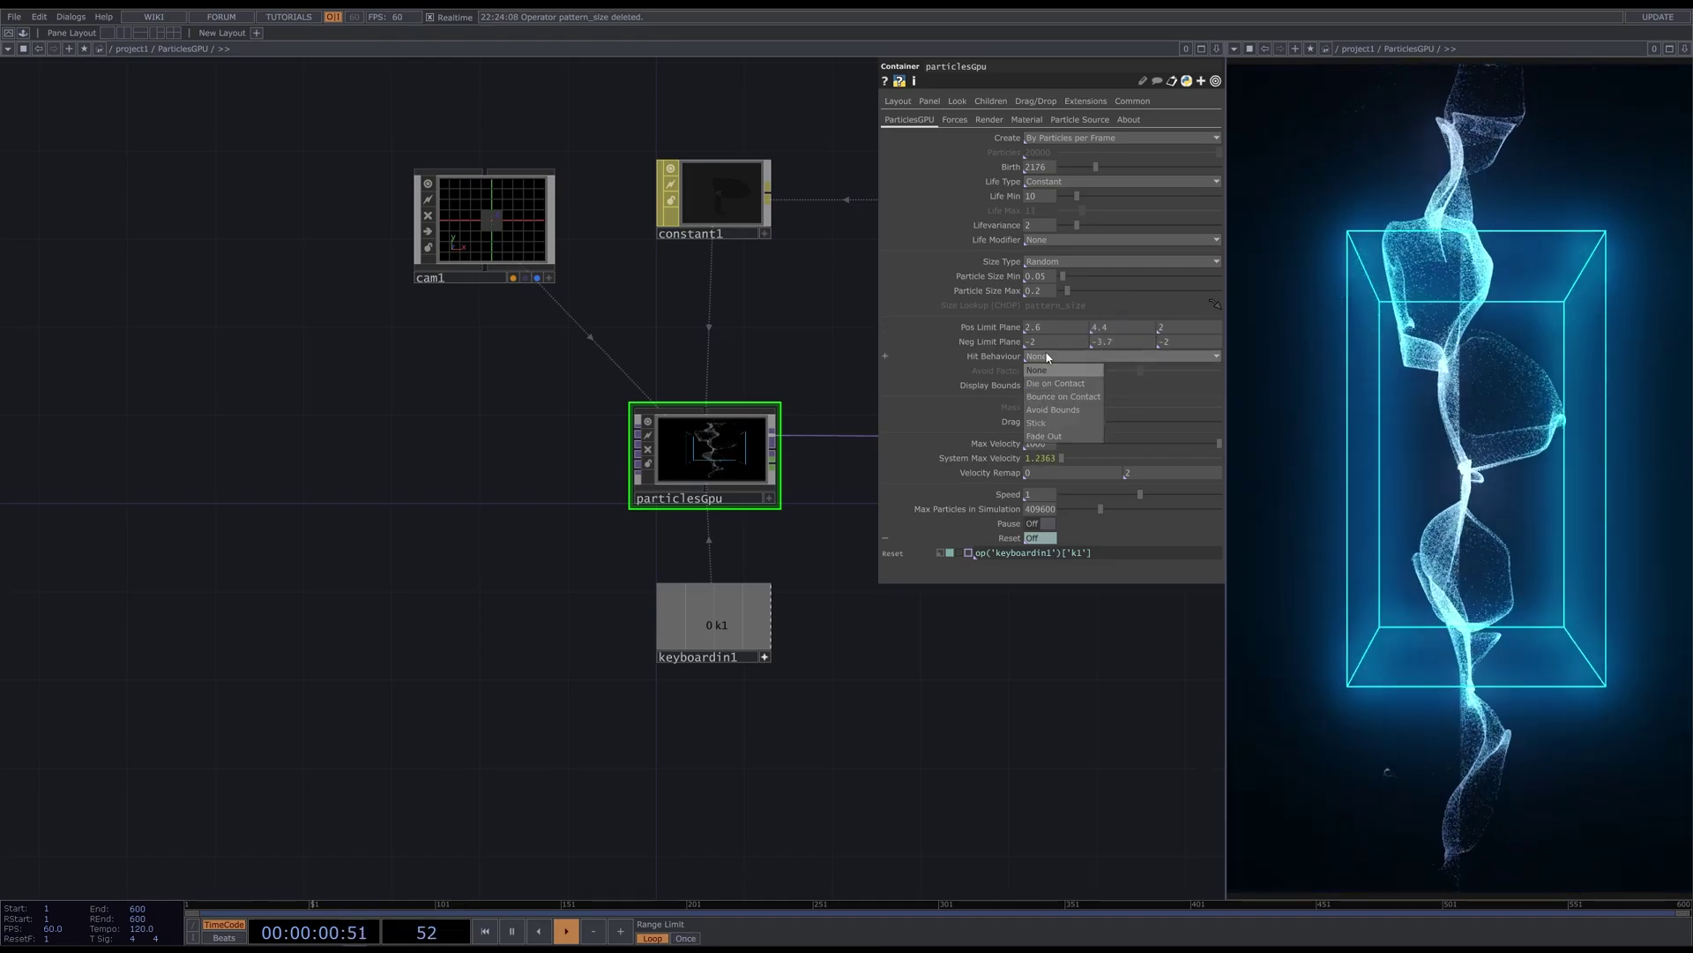
left_click(1058, 383)
left_click(1065, 357)
left_click(1063, 396)
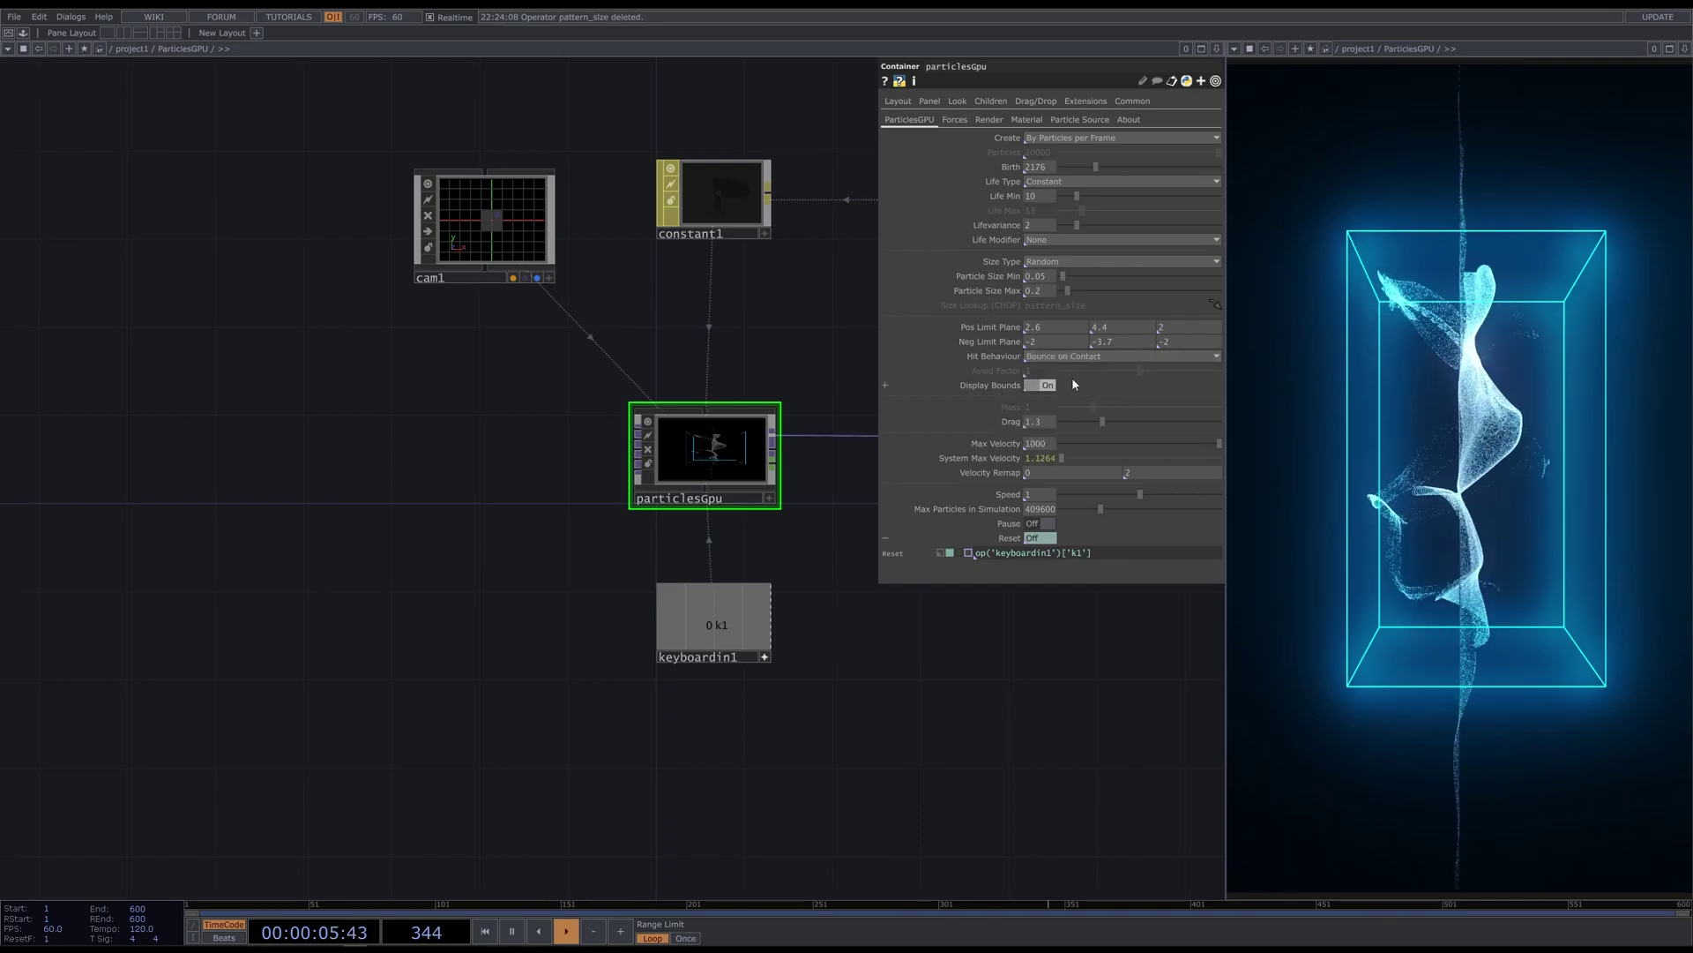
left_click(1084, 359)
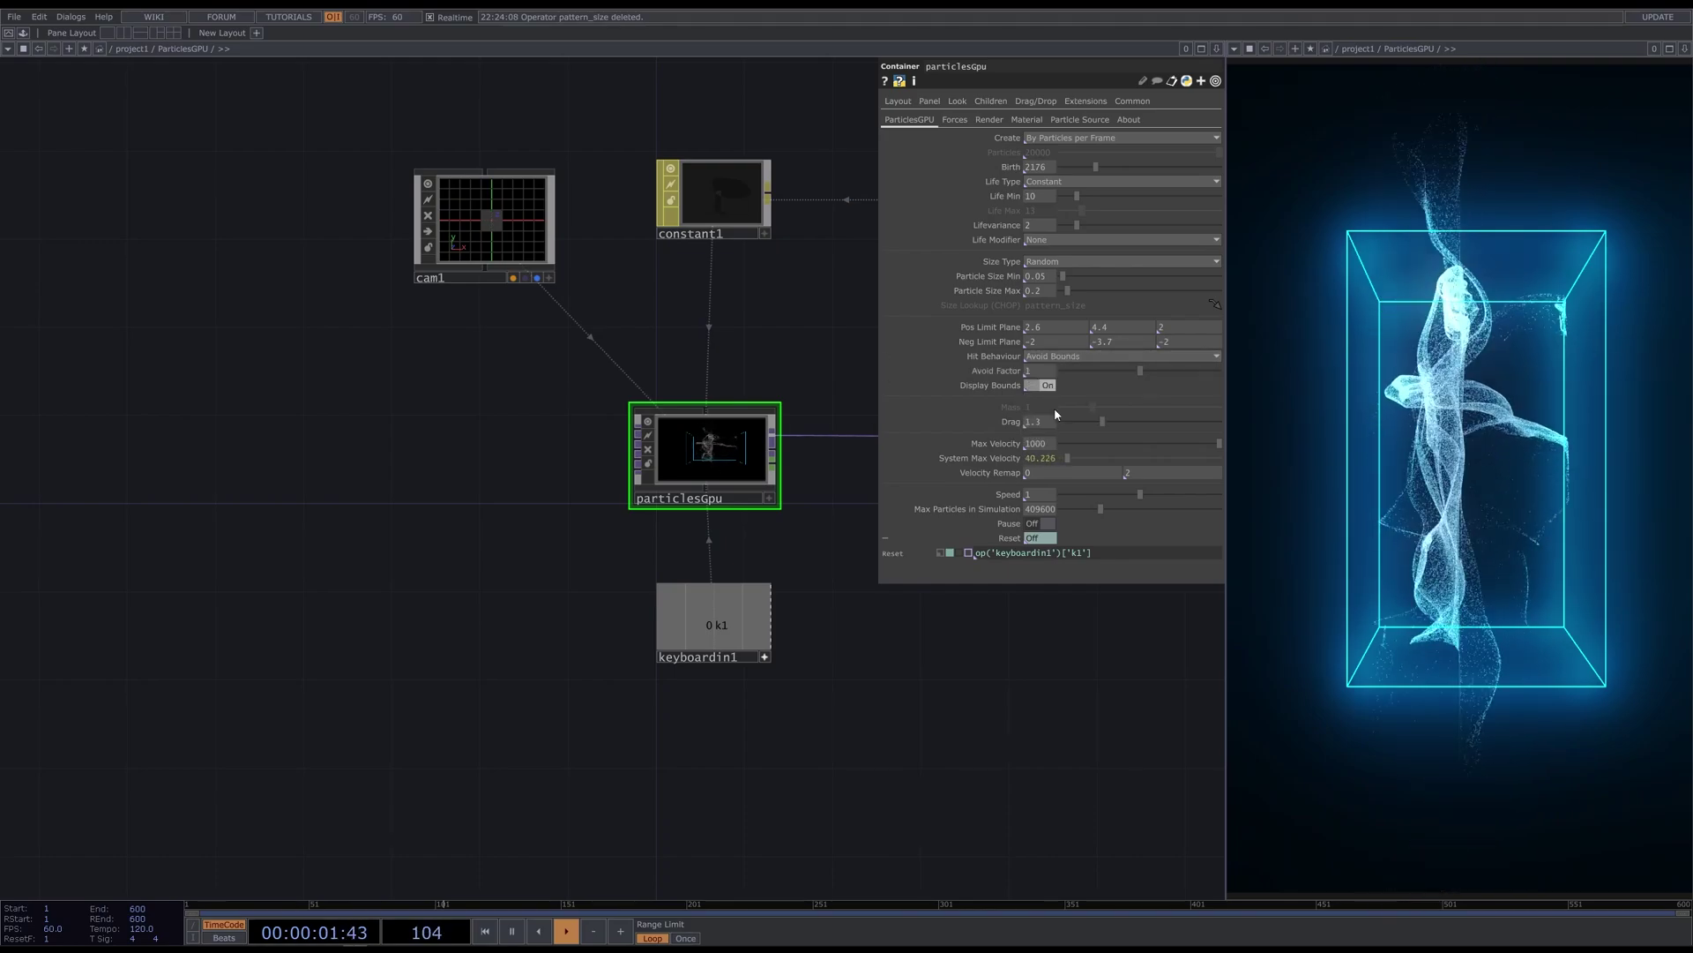
left_click(1055, 408)
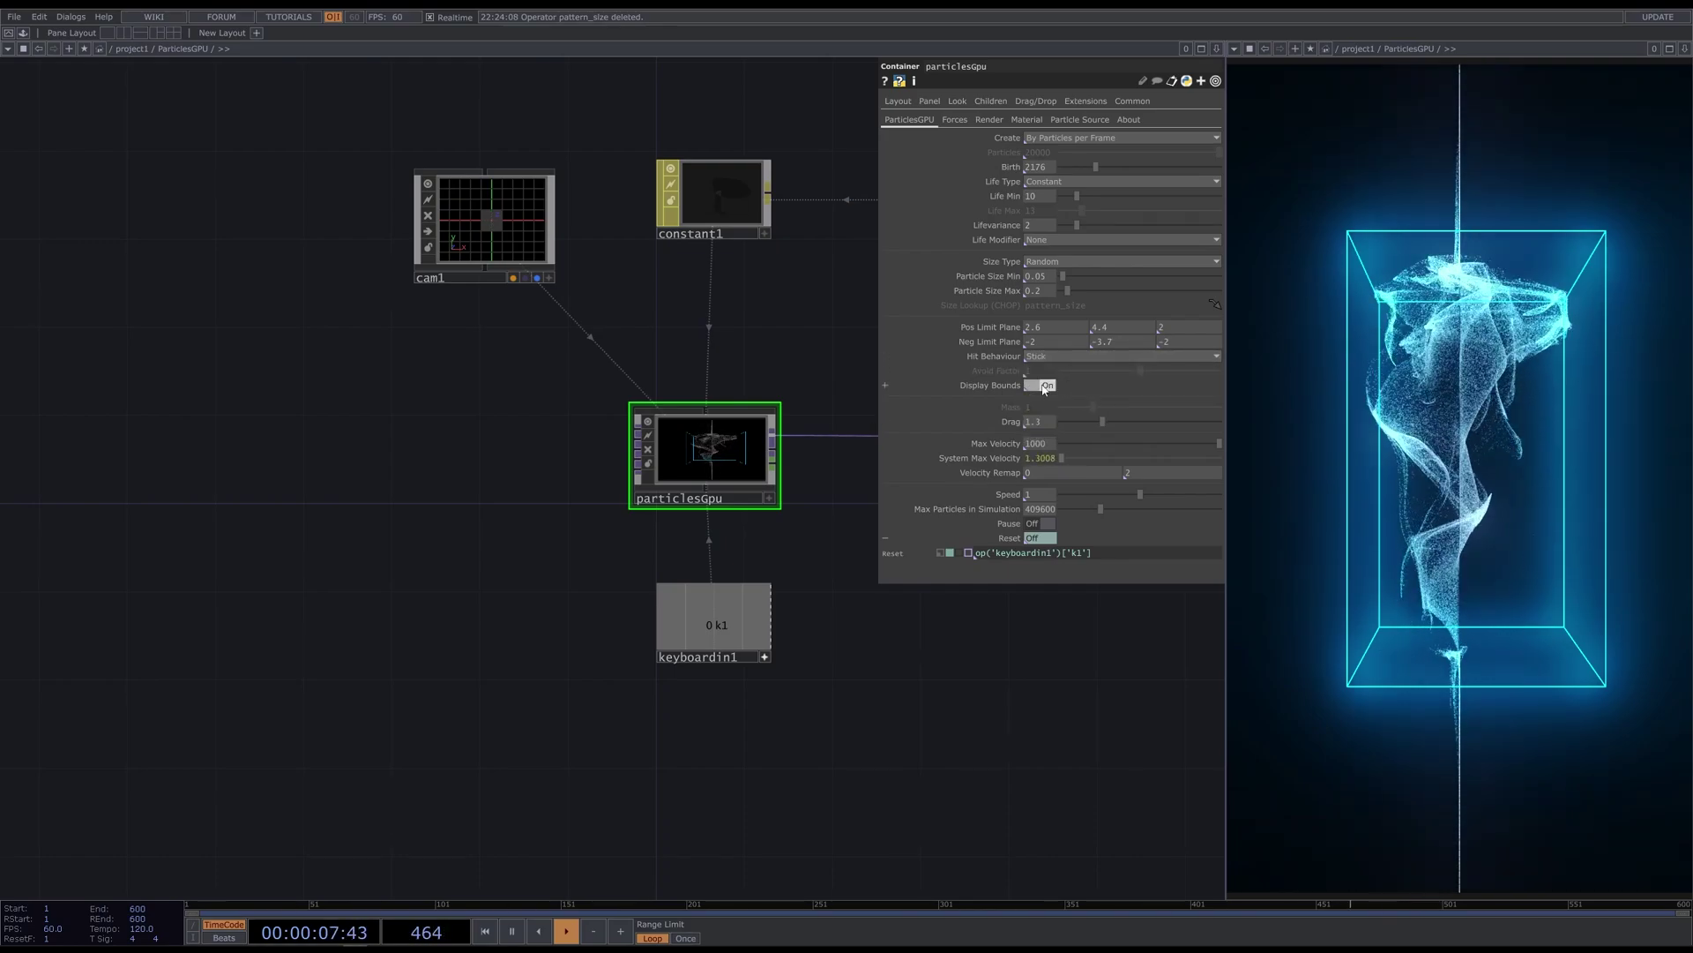
Turn off Display Bounds, try Avoid Bounds once more, and set Hit Behaviour to None
left_click(1044, 386)
left_click(1084, 356)
left_click(1063, 420)
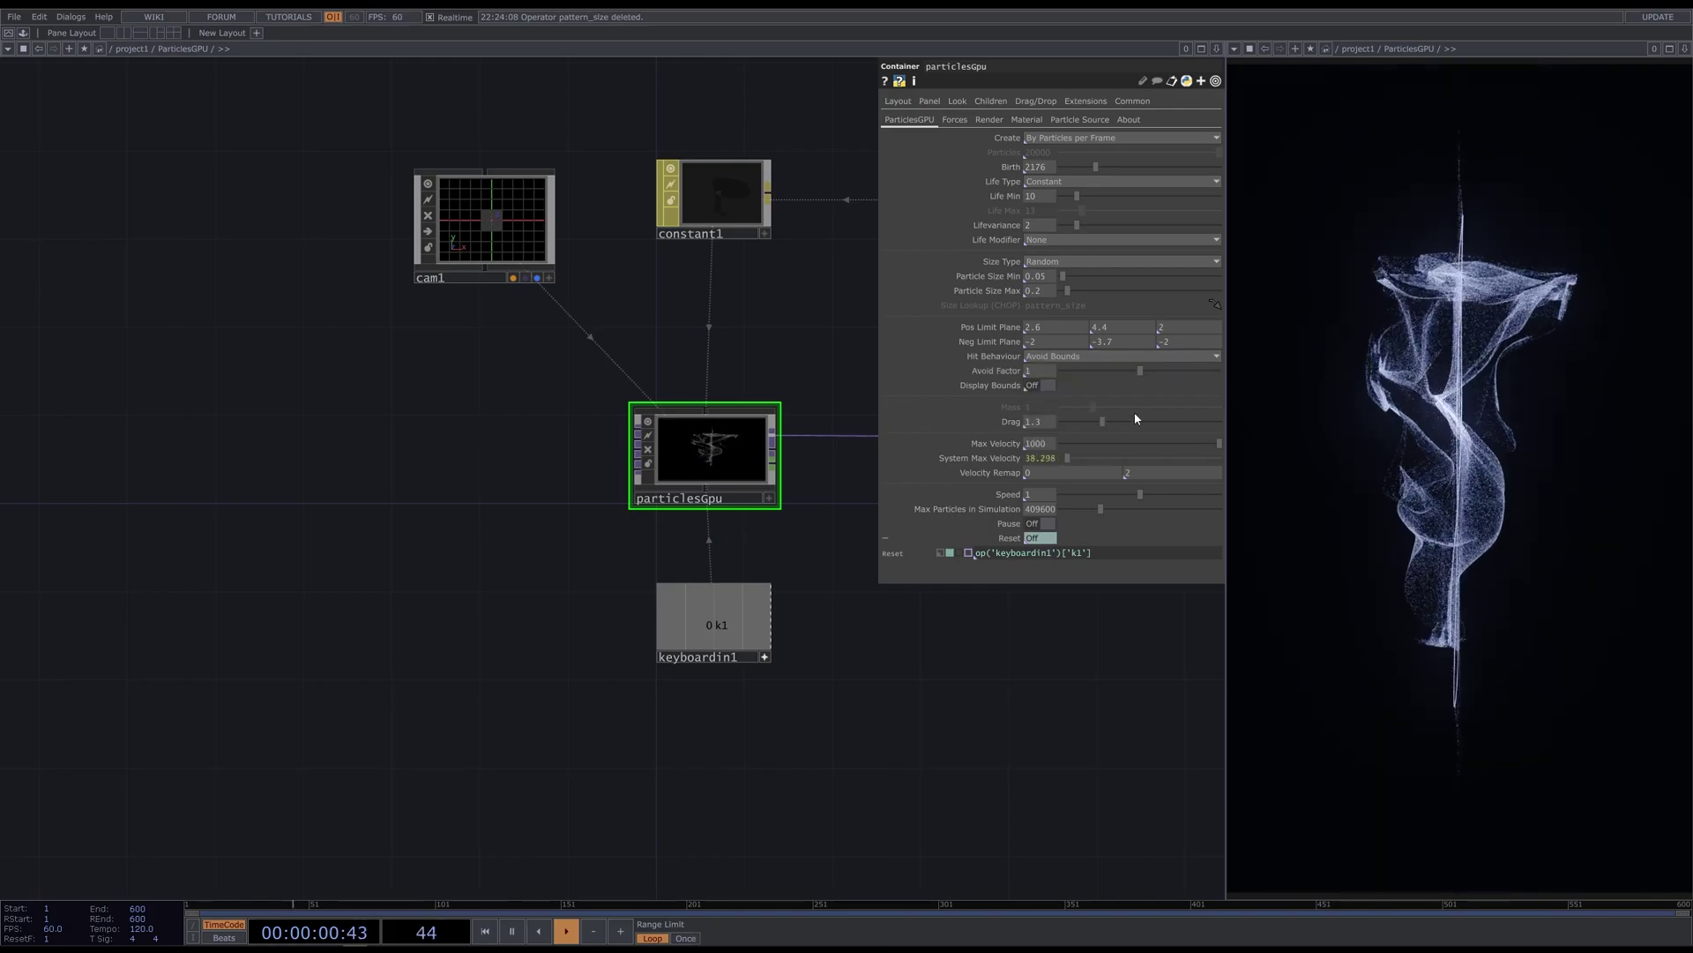
left_click(1076, 358)
left_click(1055, 369)
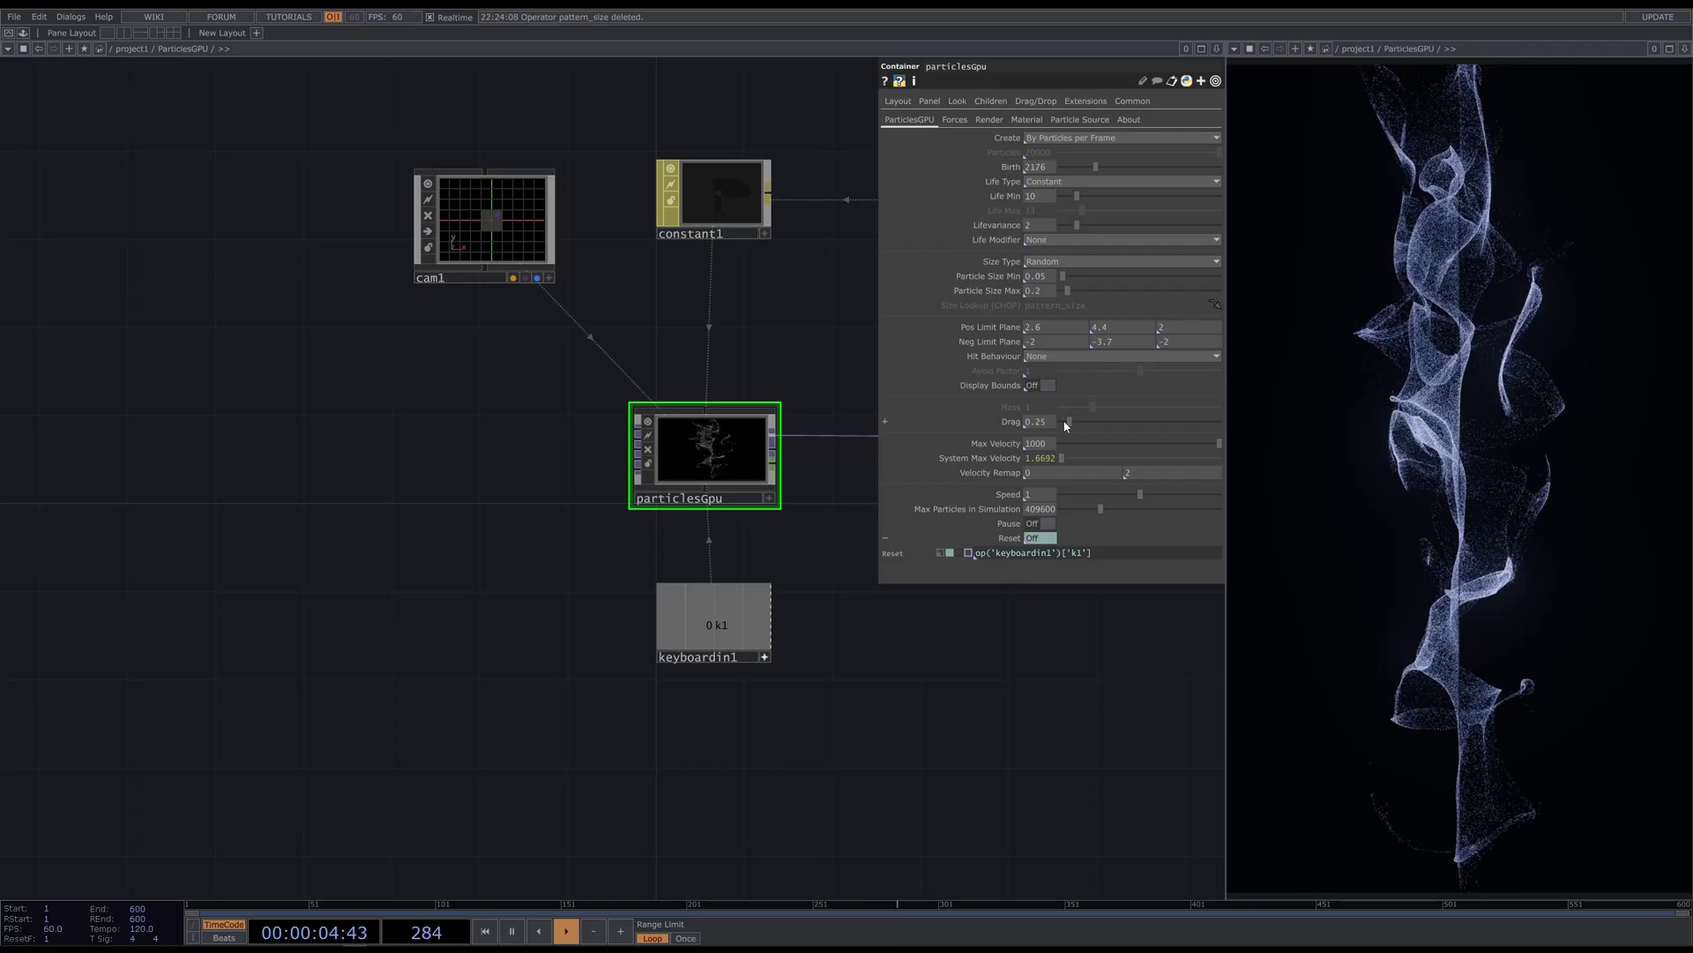
Try different Drag values and a Max Velocity of 0.5, and return Drag to 1.3 and Max Velocity to 1000
mouse_move(1065, 425)
left_mouse_down()
mouse_move(1179, 436)
mouse_move(1081, 436)
left_mouse_up()
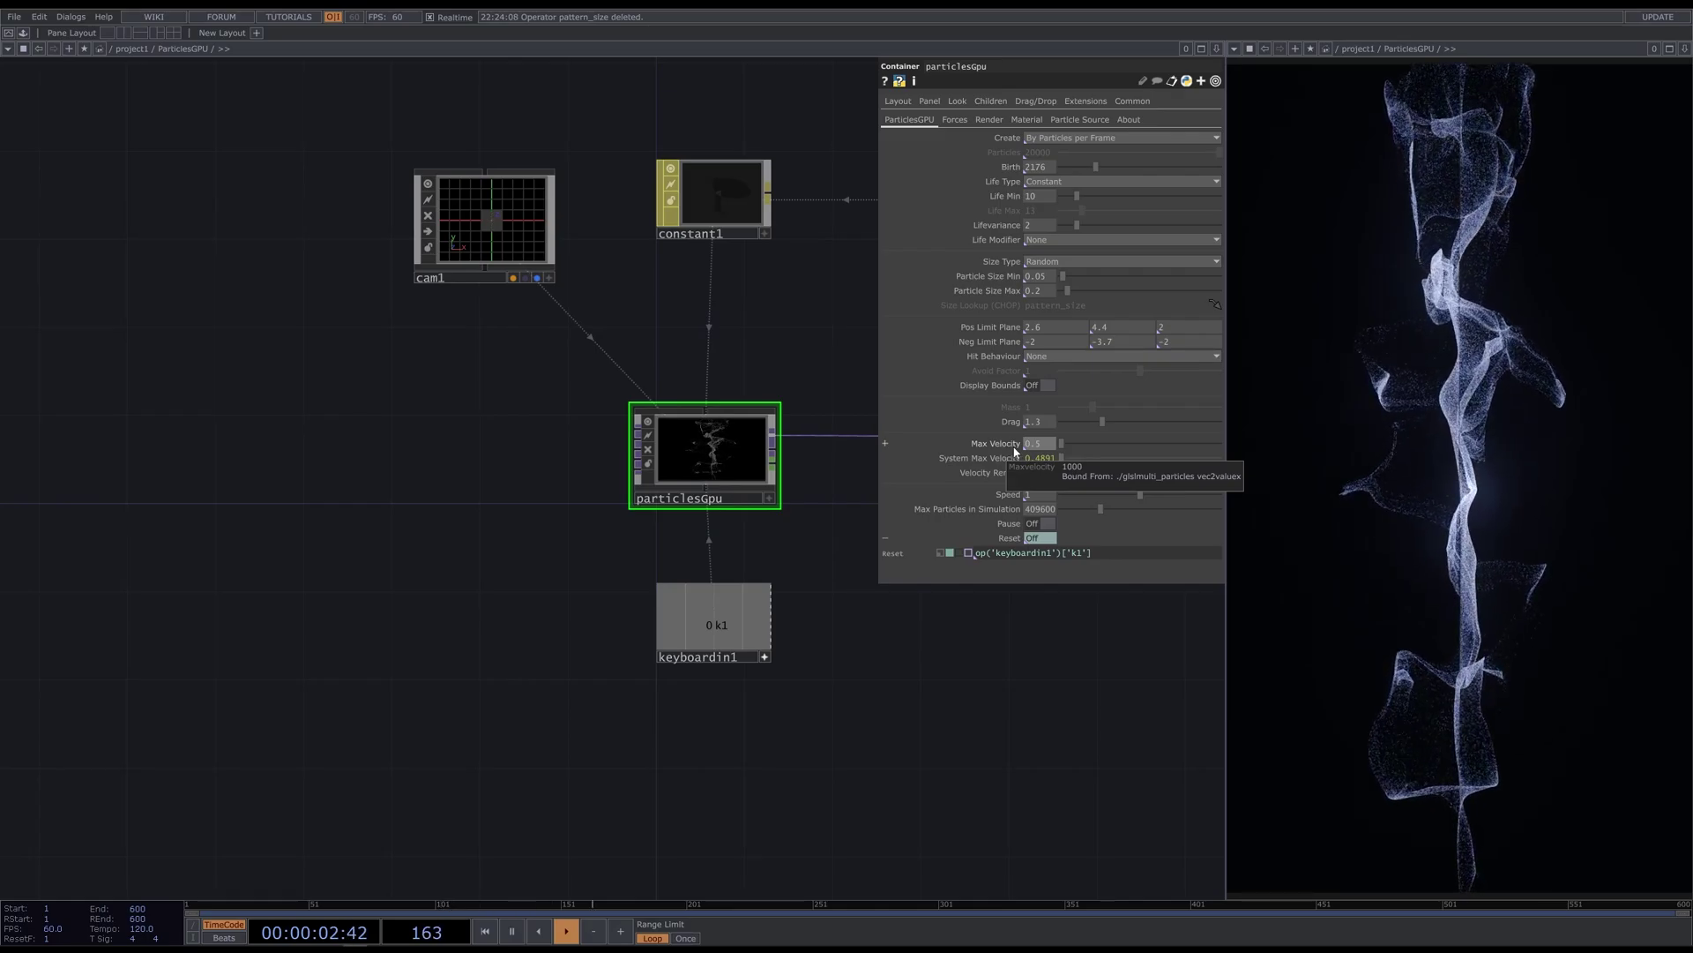
left_click_drag(1104, 423, 1153, 422)
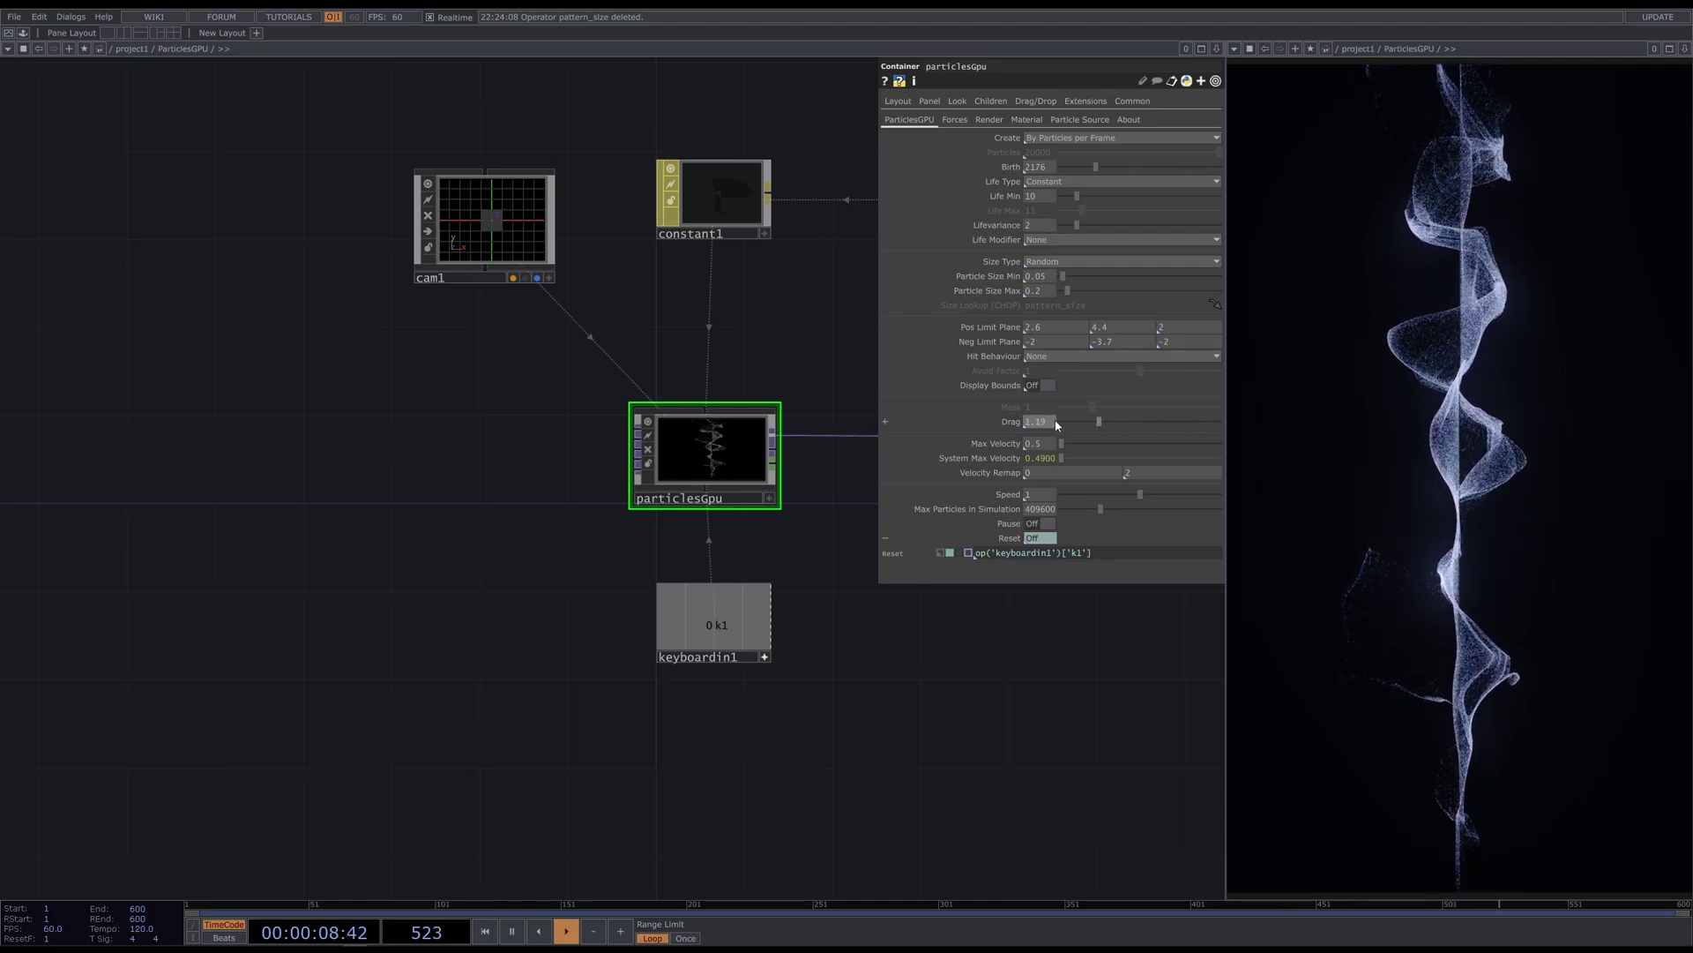
type("1.3")
key("Return")
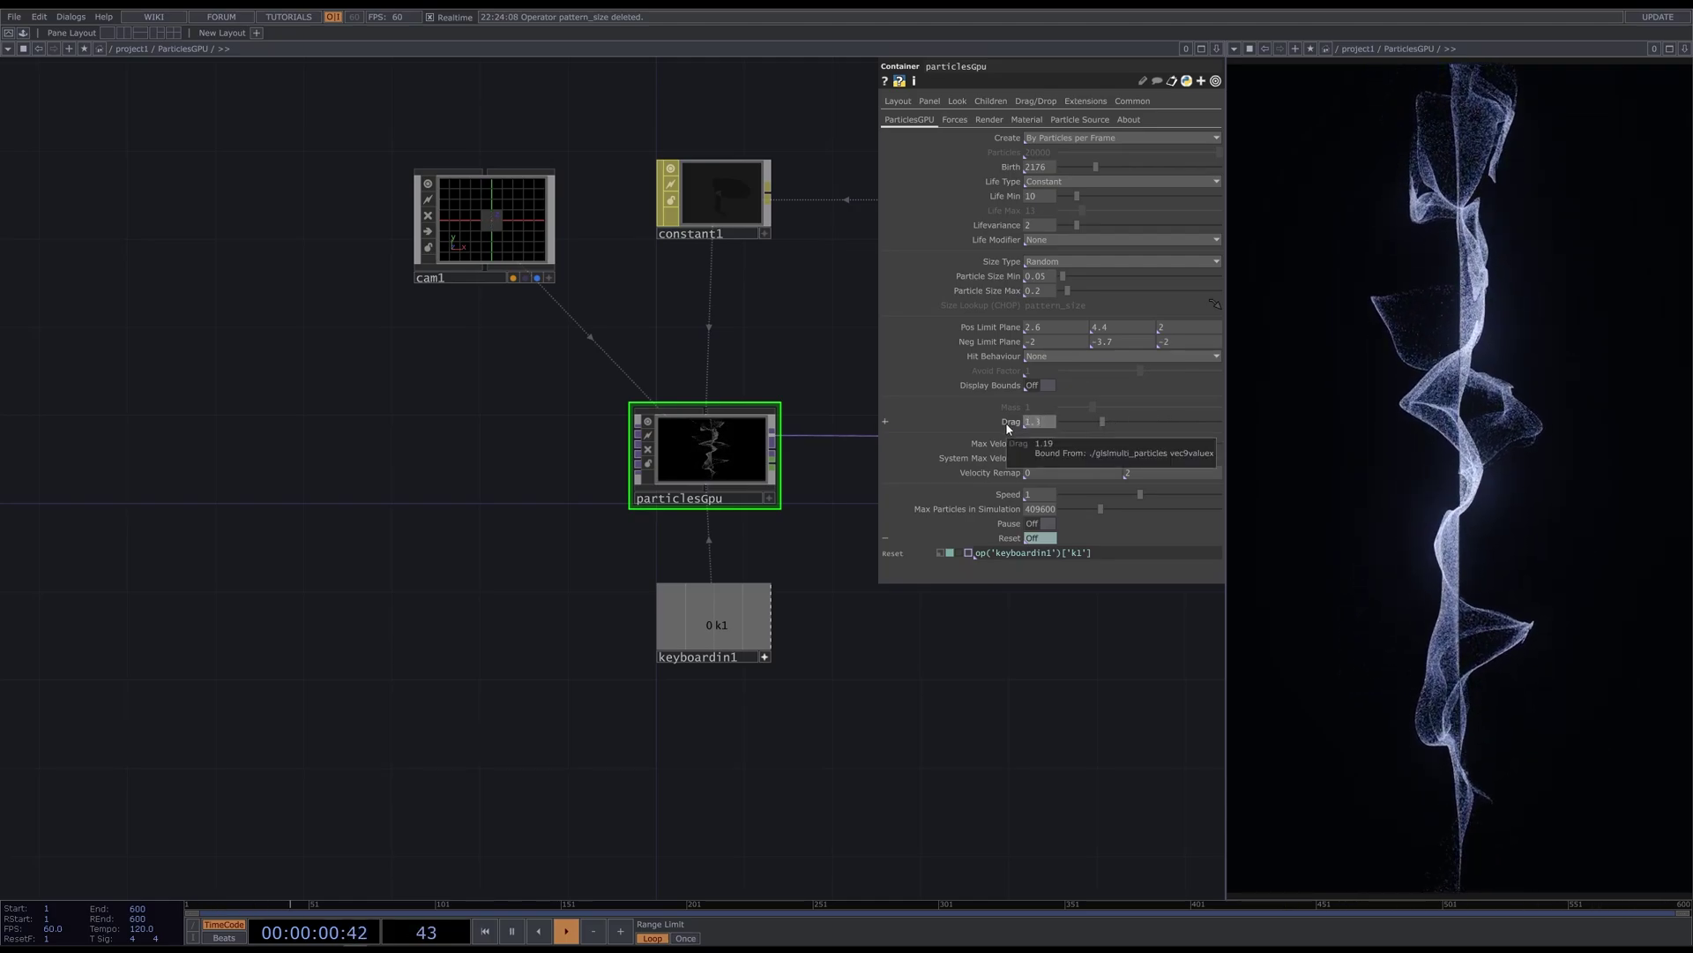
left_click(1045, 445)
type("1")
key("Return")
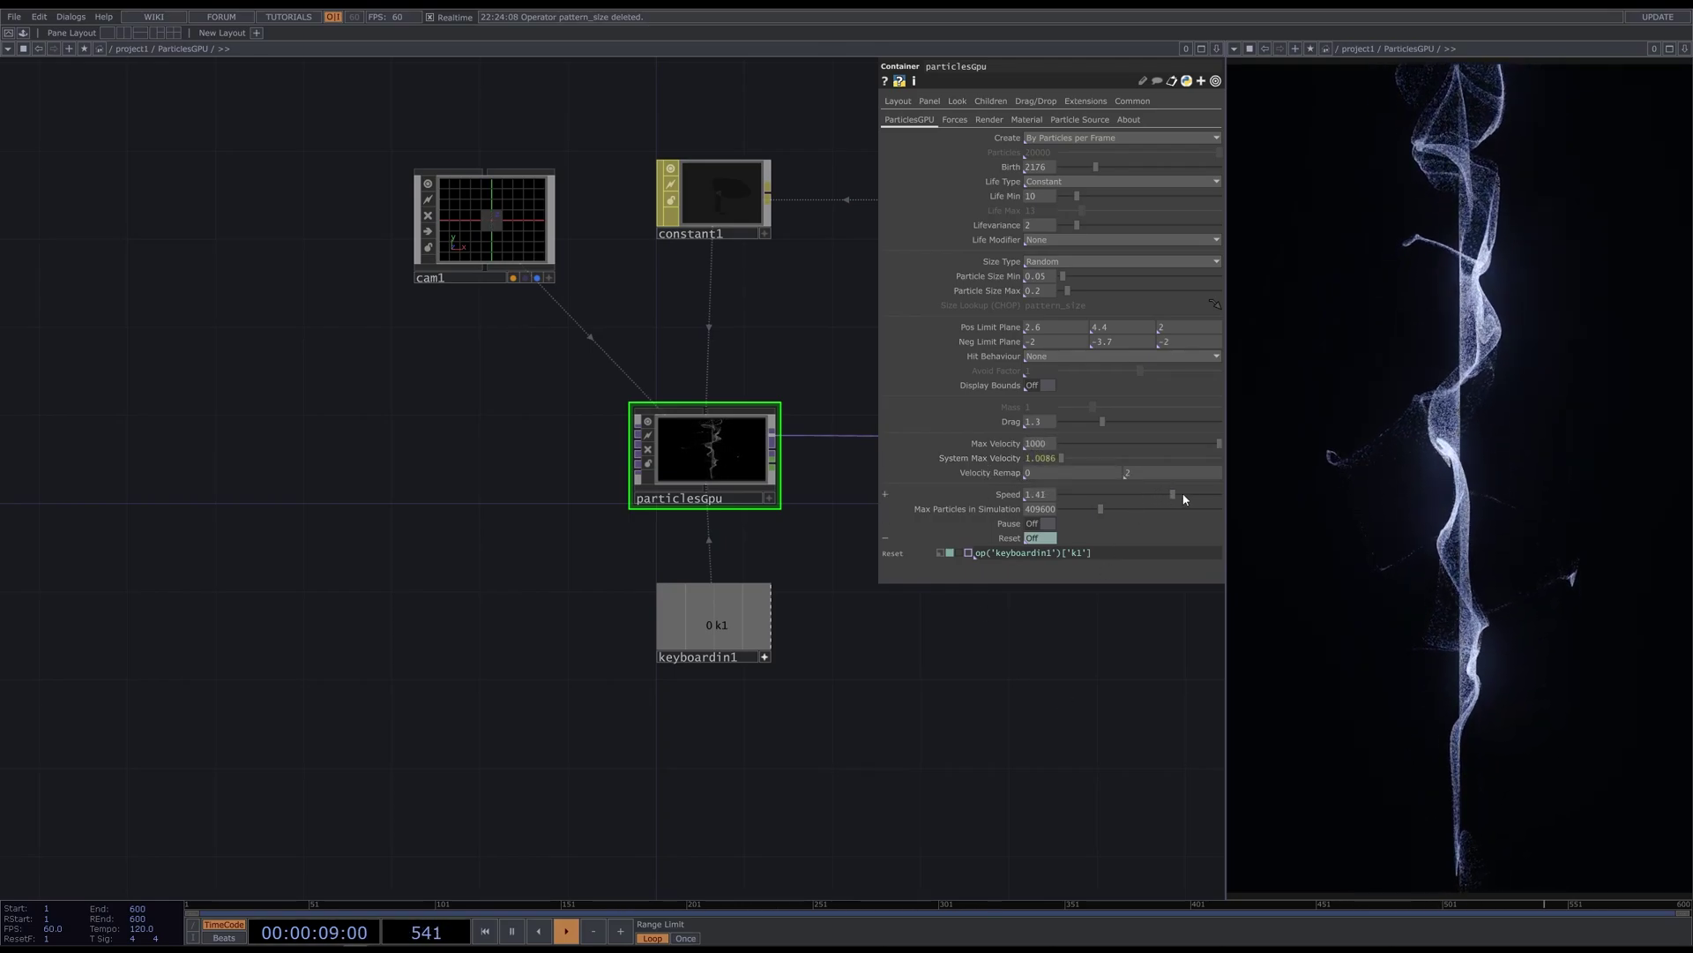
Try raising Speed to 2, return it to 1, and switch Pause on and off
left_click_drag(1183, 499, 1256, 495)
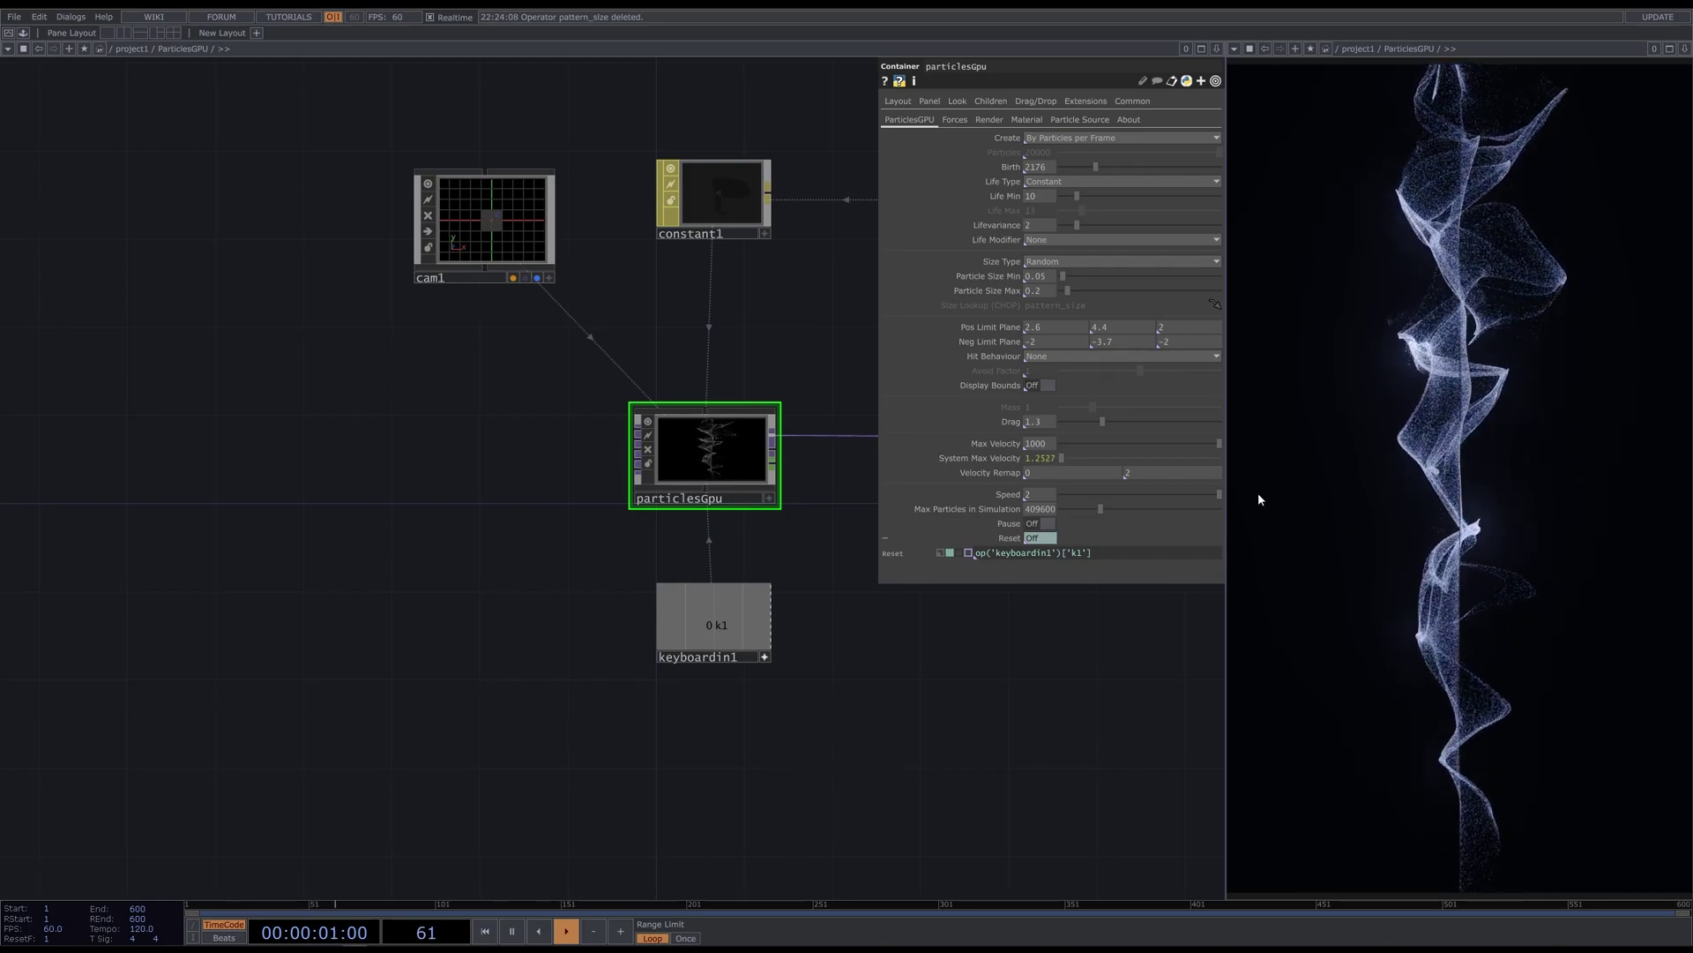
left_click_drag(1258, 492, 1172, 503)
left_click_drag(1054, 513, 973, 525)
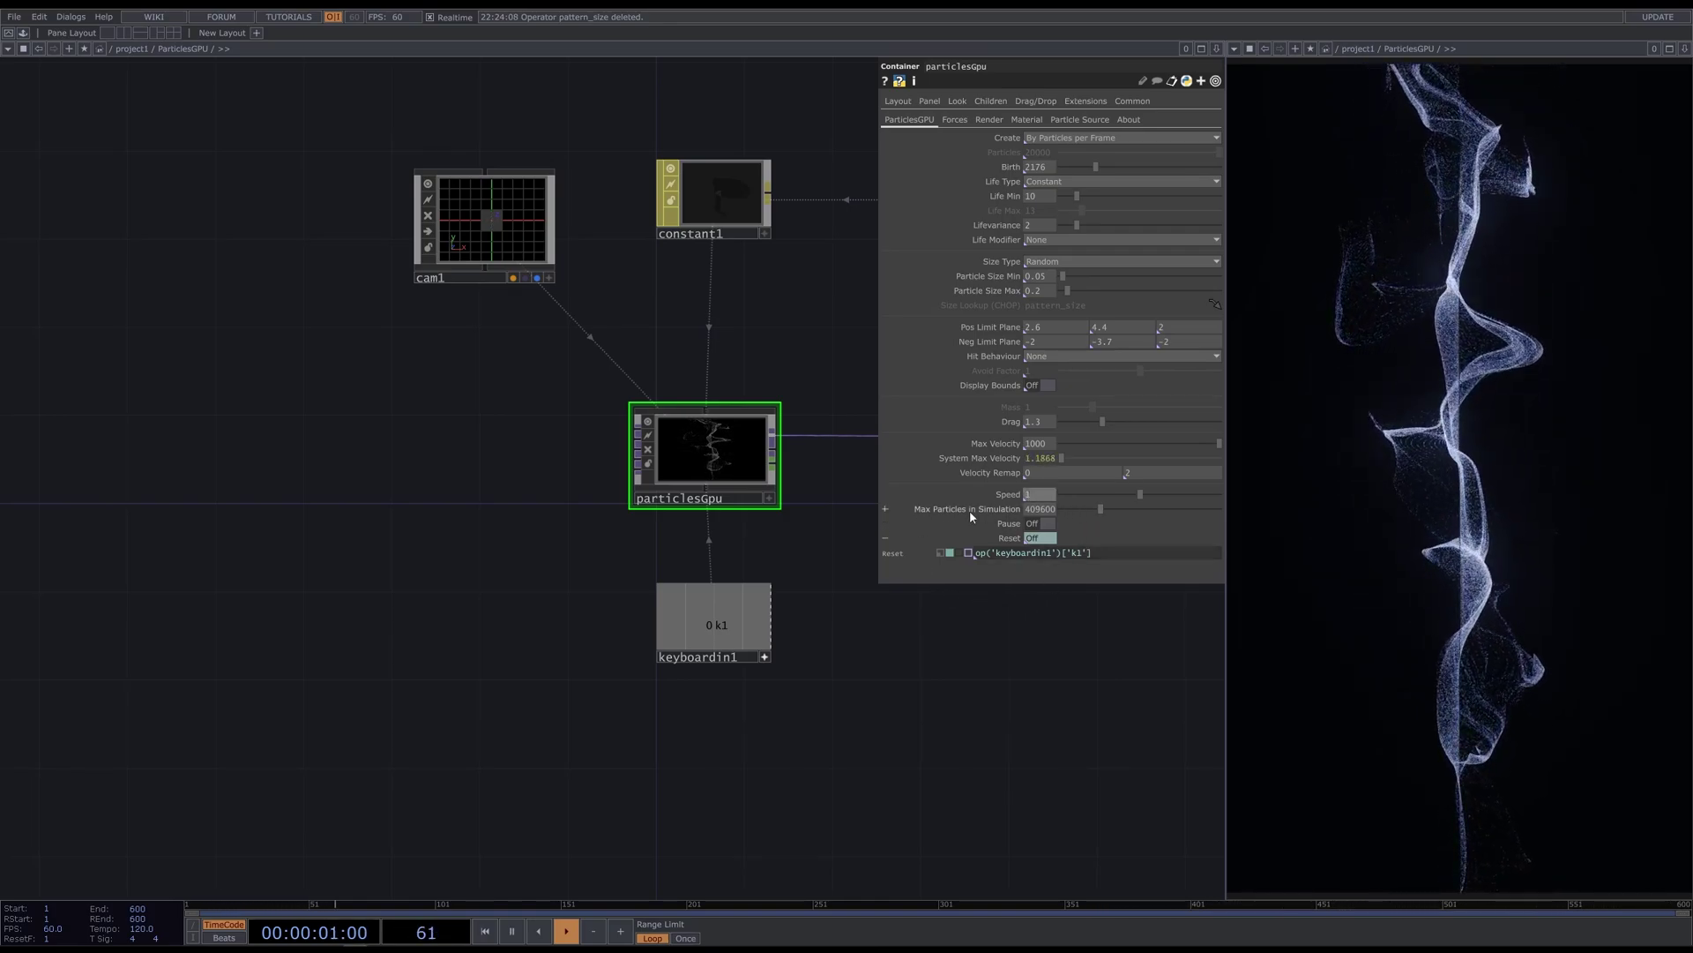
left_click(1045, 525)
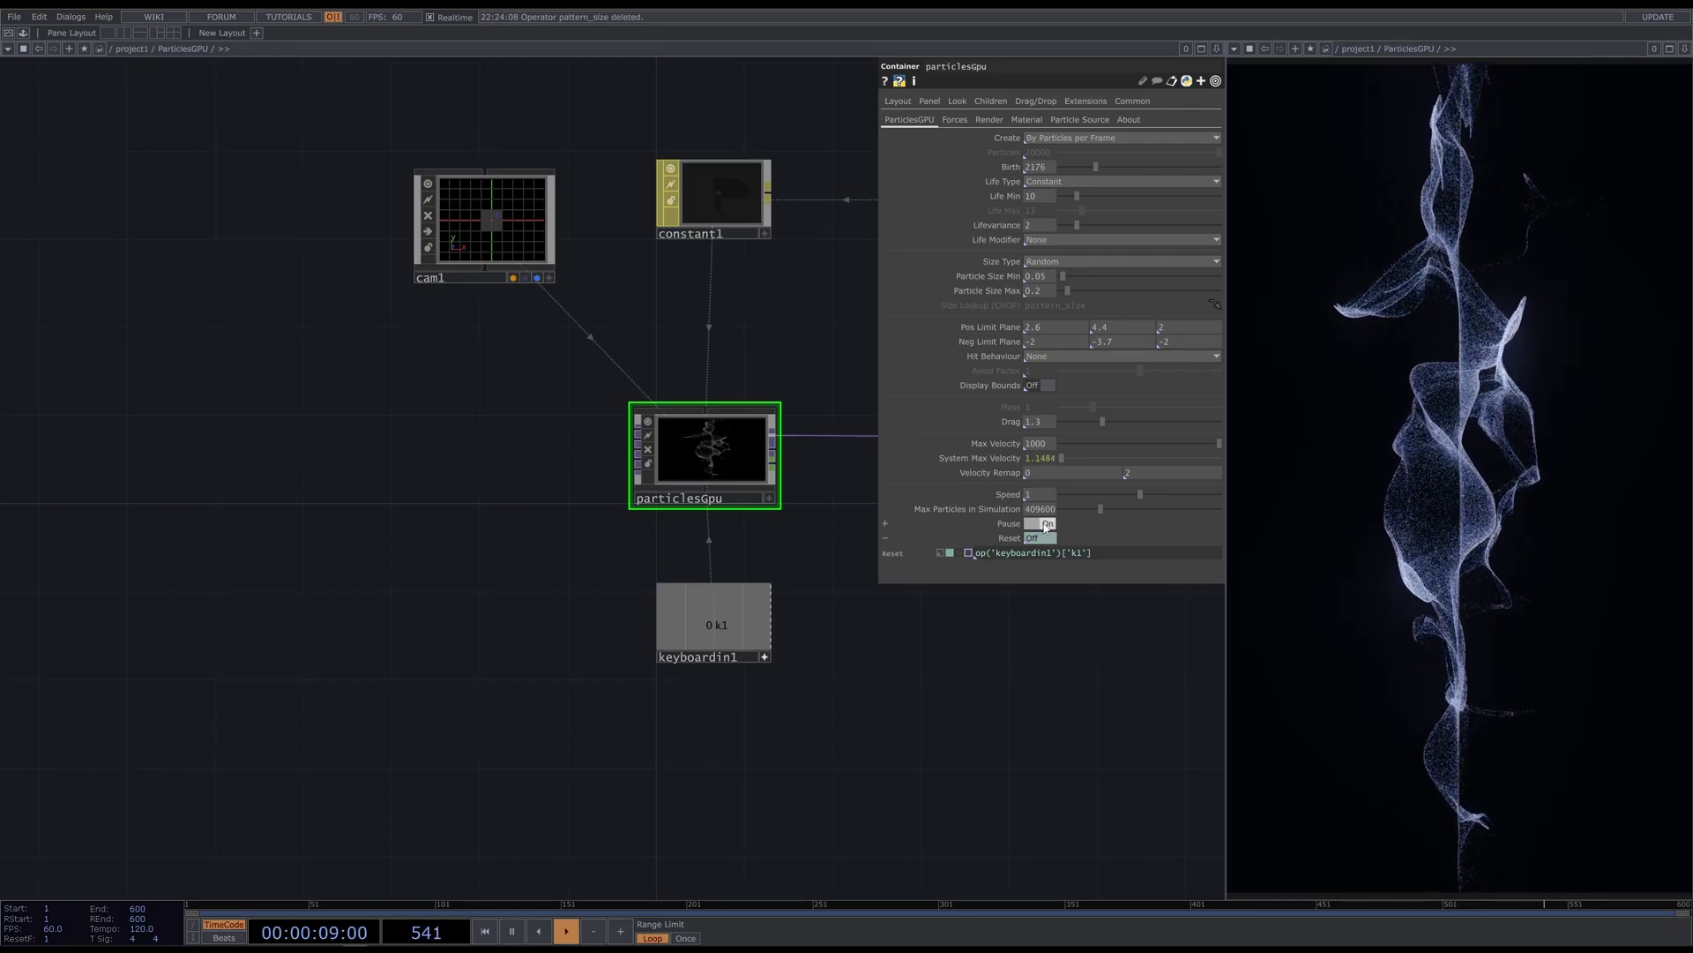
left_click(1045, 525)
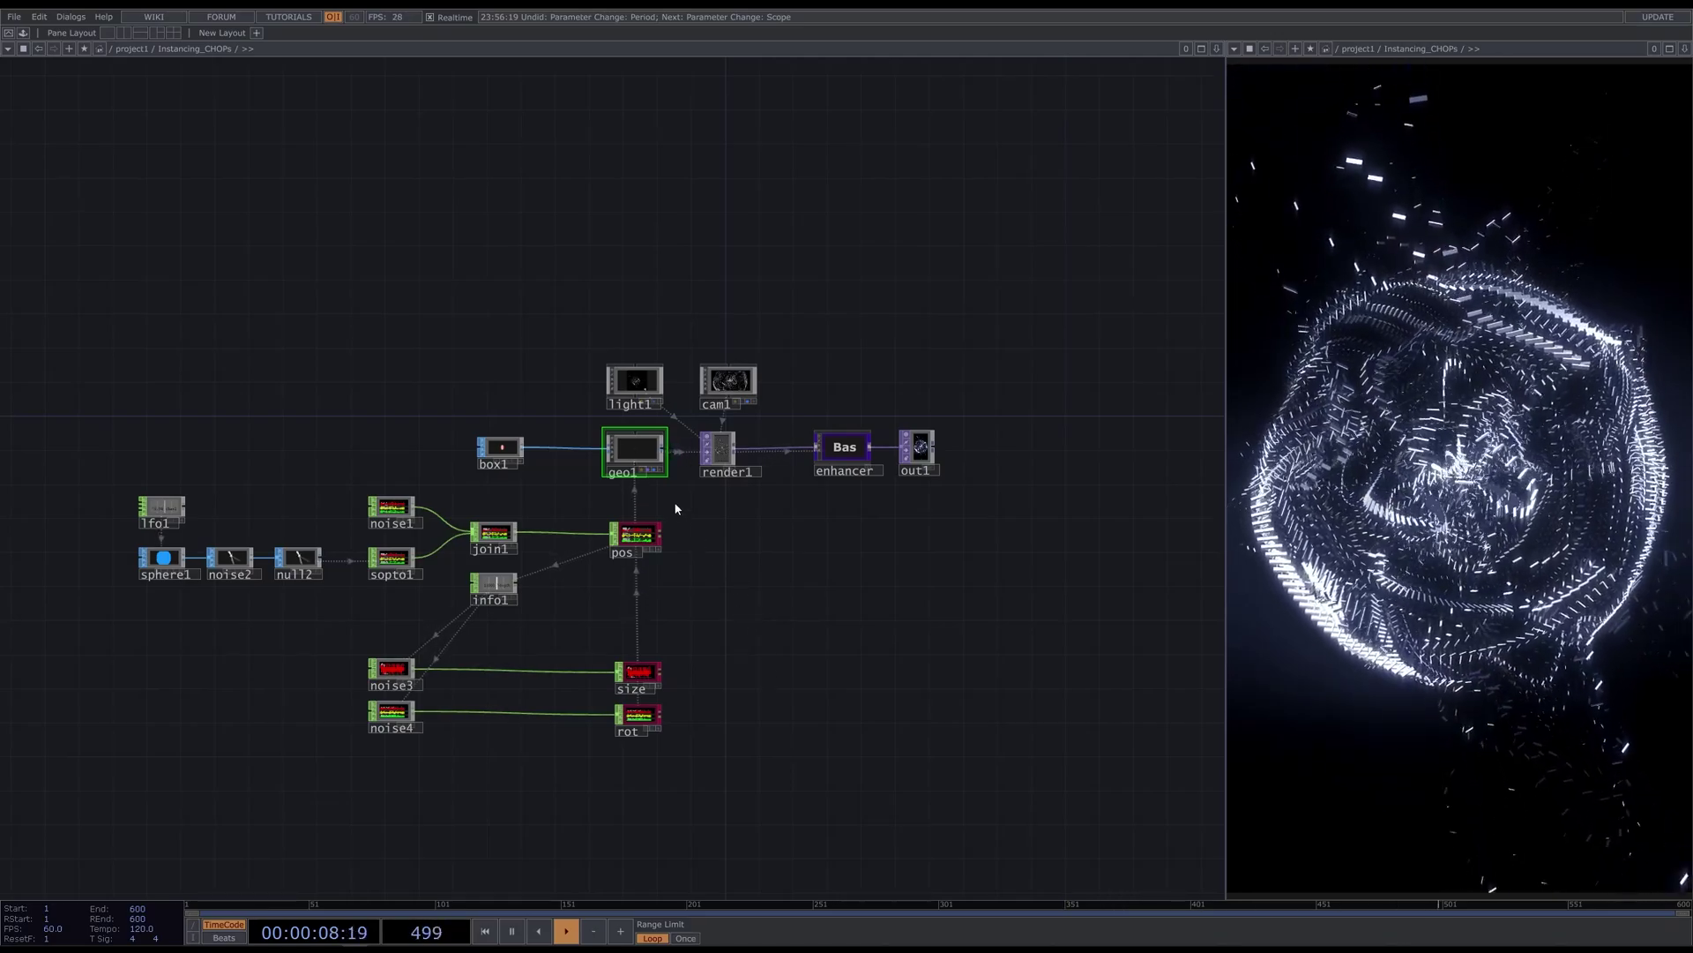
Examine the render1, cam1 and light1 operators of the CHOP instancing network, and box1's parameters
scroll(718, 594, "up", 5)
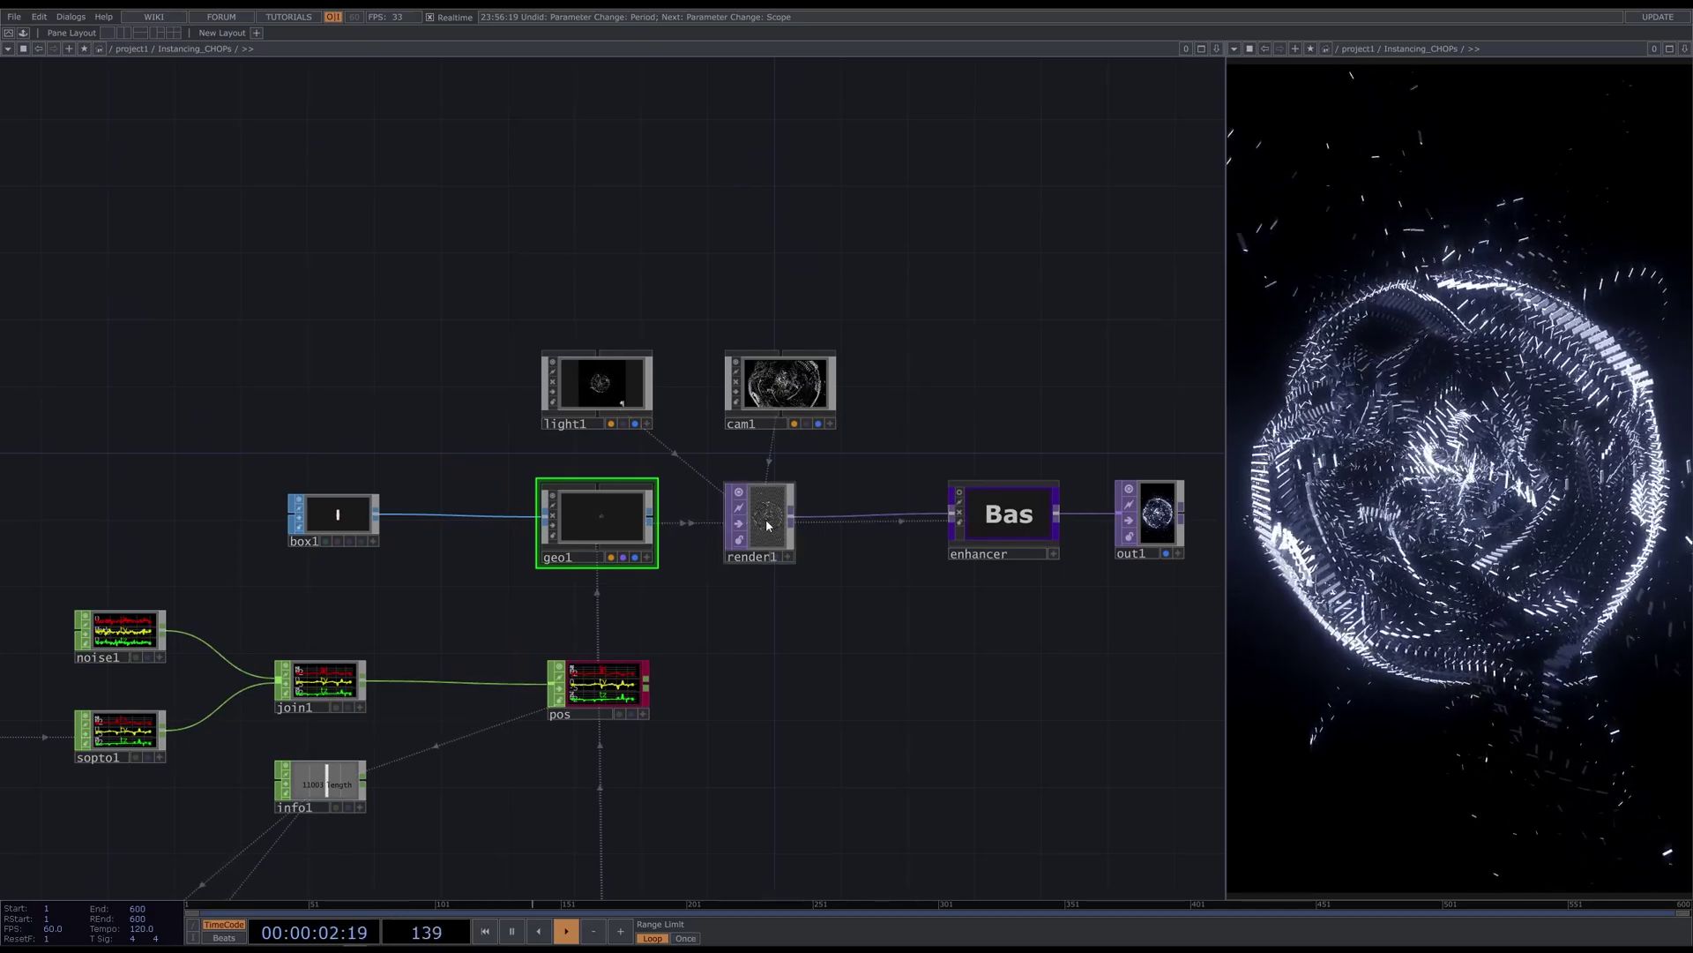
left_click(769, 553)
left_click(786, 393)
left_click(597, 384)
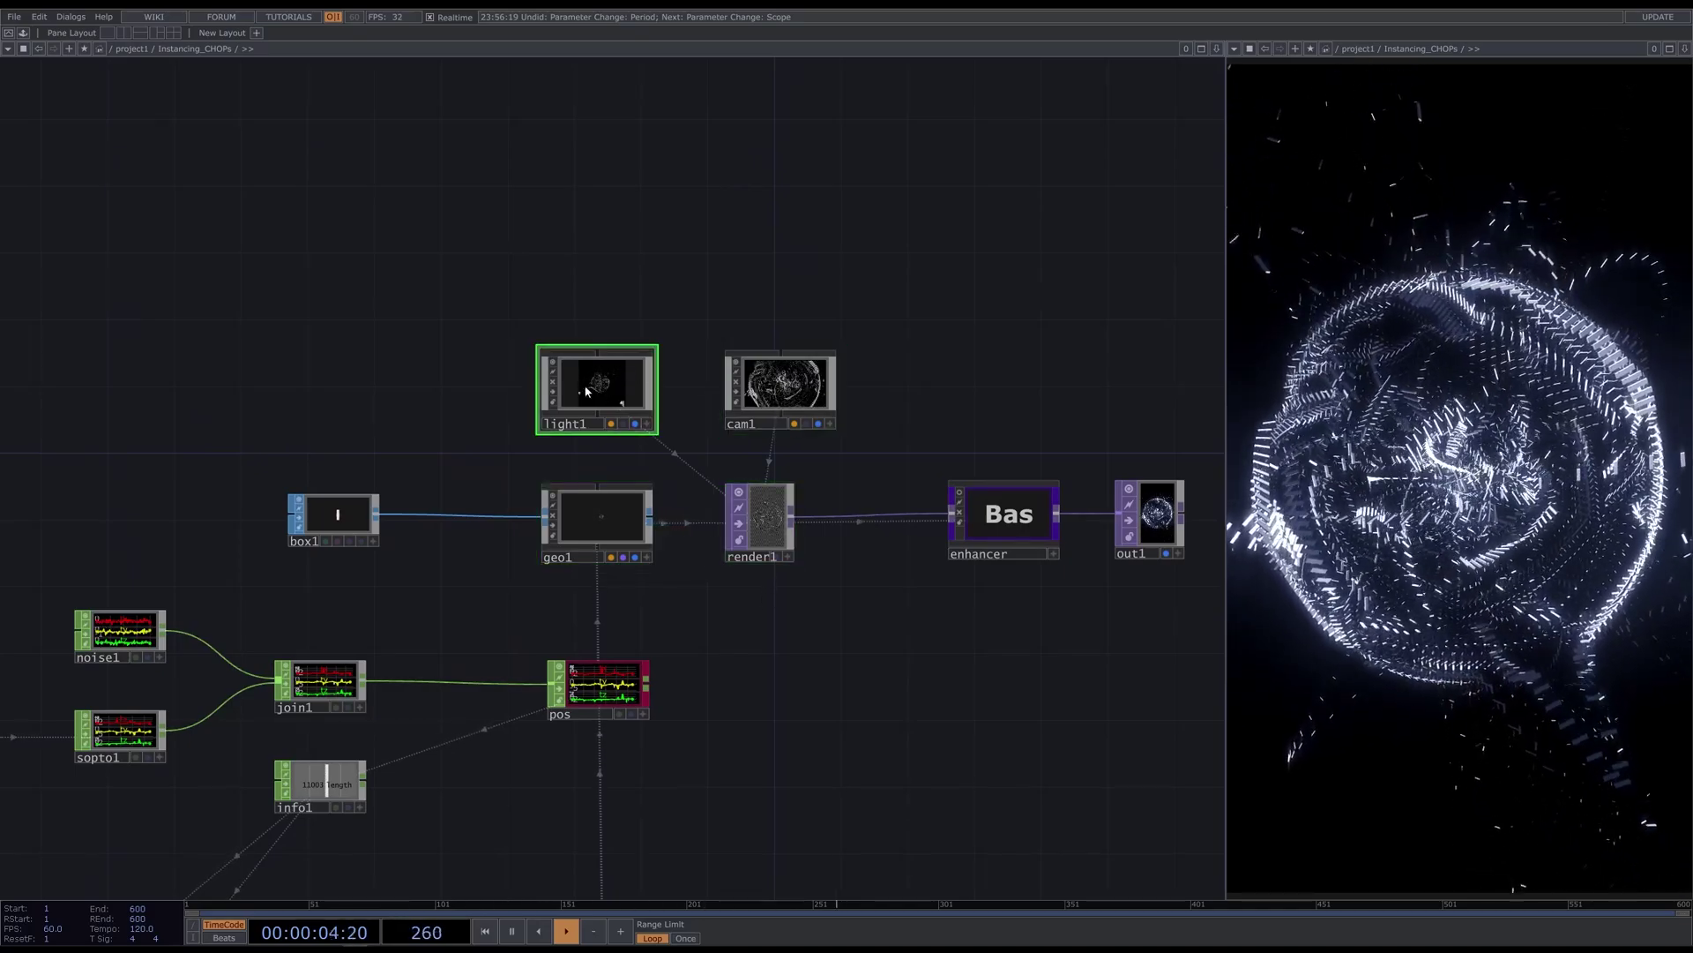
scroll(322, 421, "up", 3)
left_click_drag(402, 410, 479, 463)
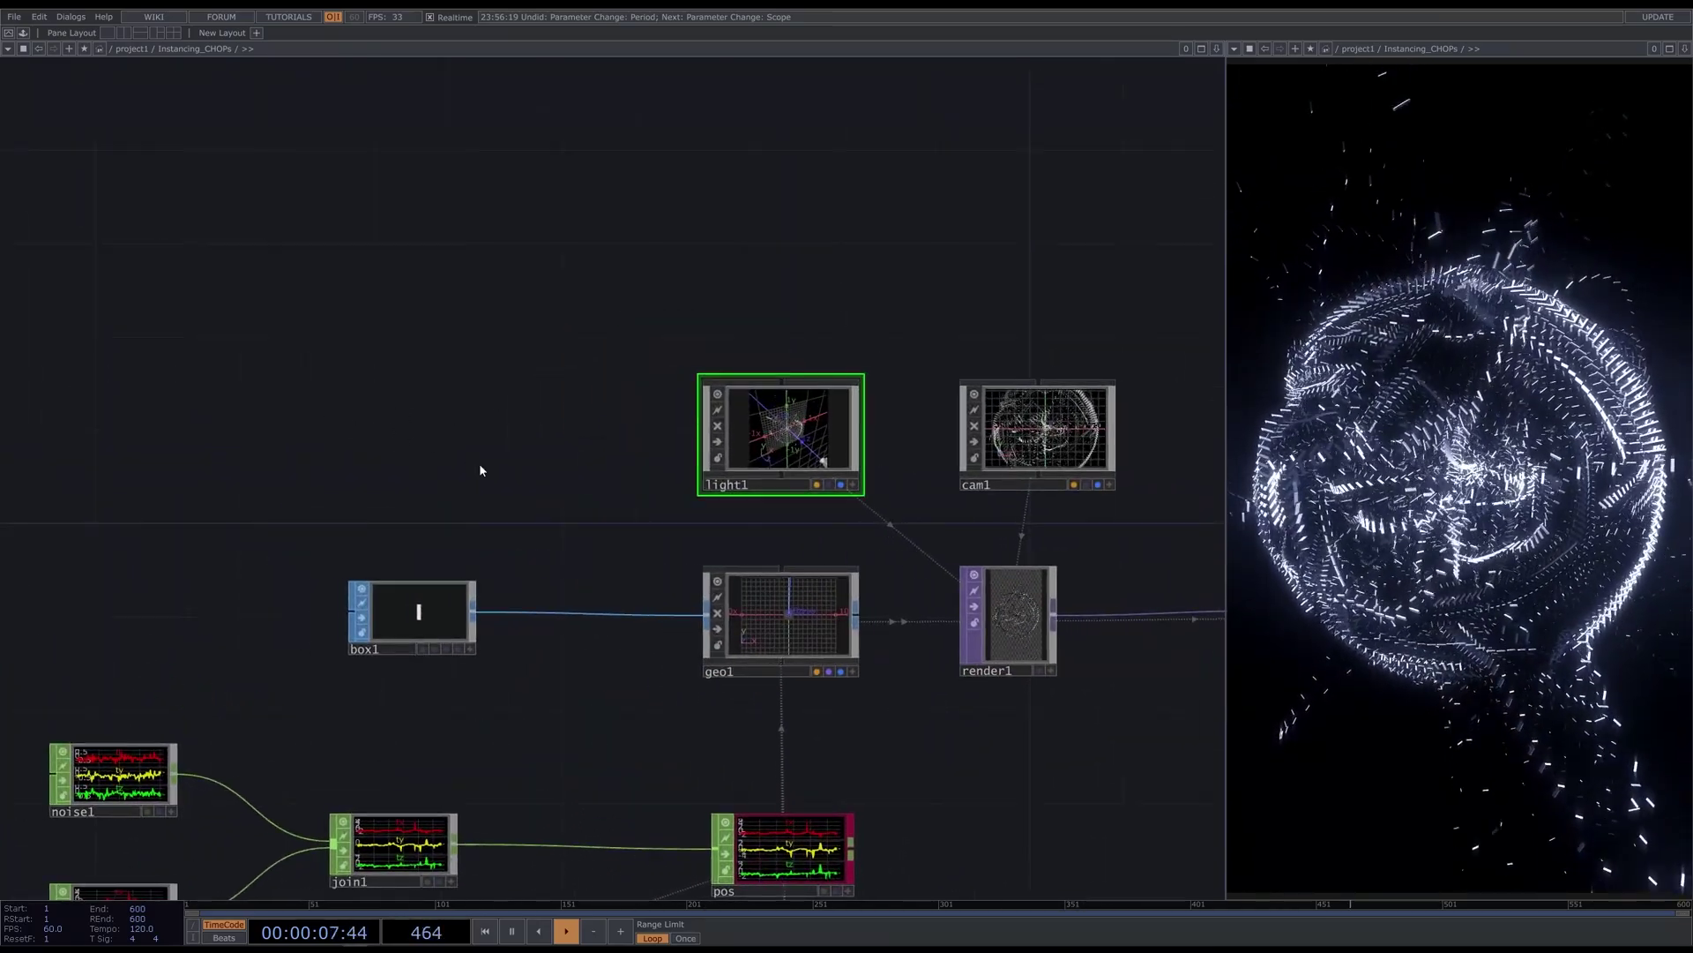
left_click(411, 621)
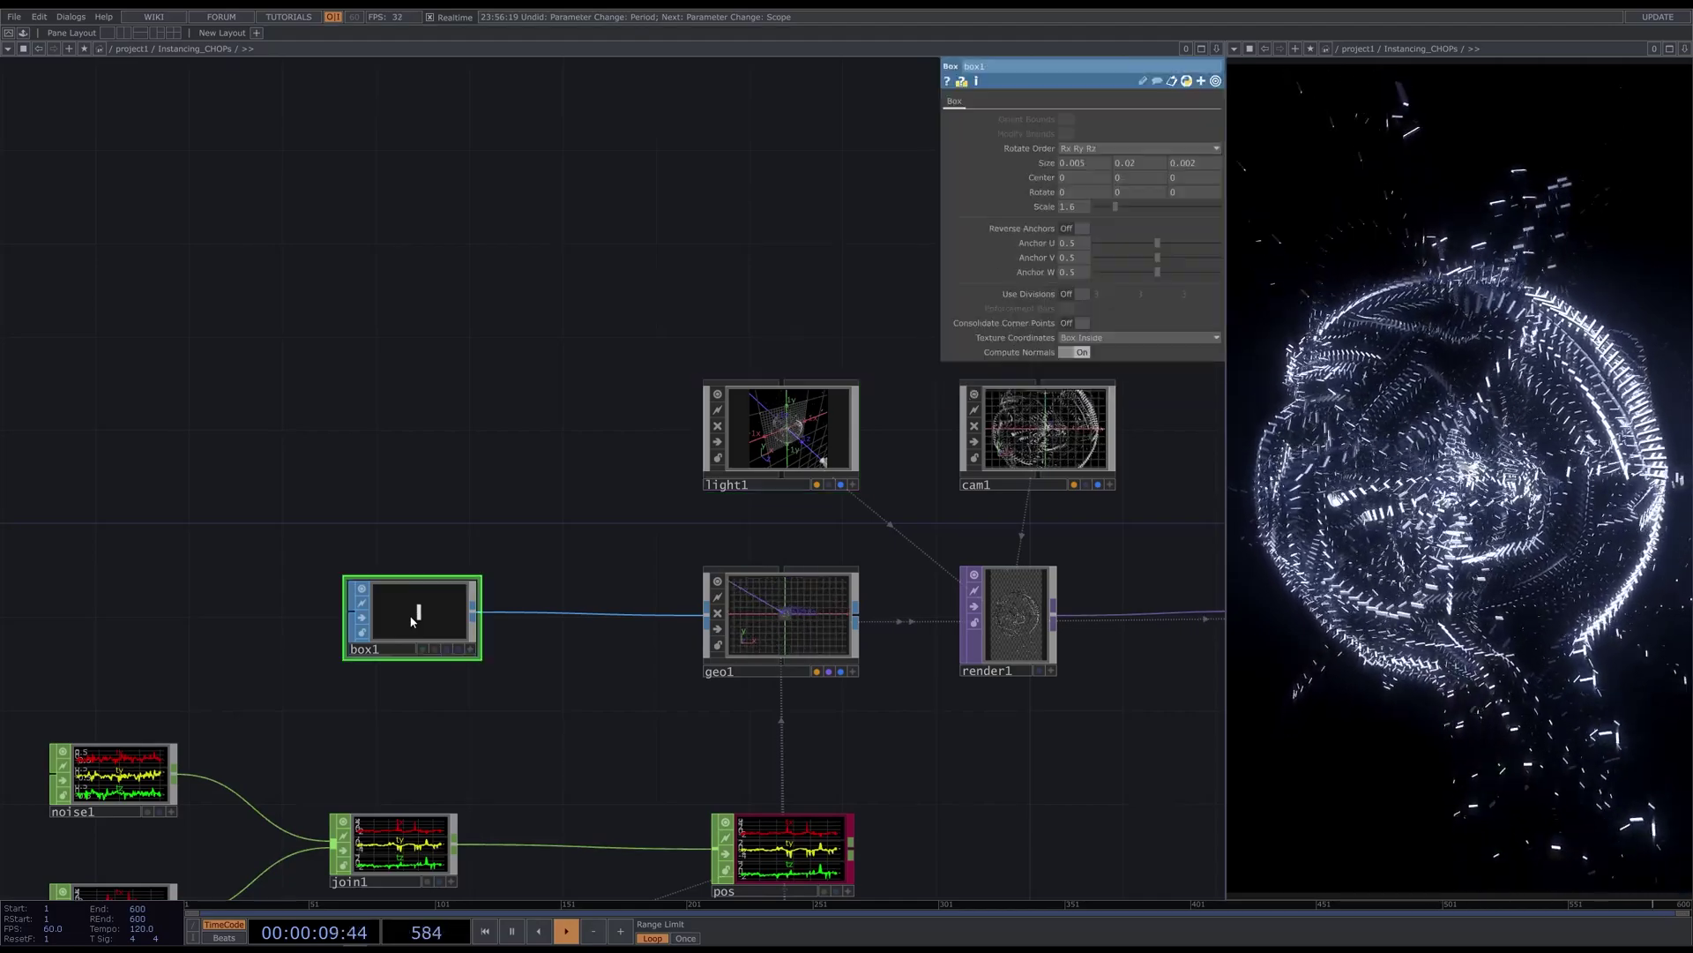
Create an Add SOP above box1 and attach a Convert SOP to its output
left_click_drag(505, 414, 519, 417)
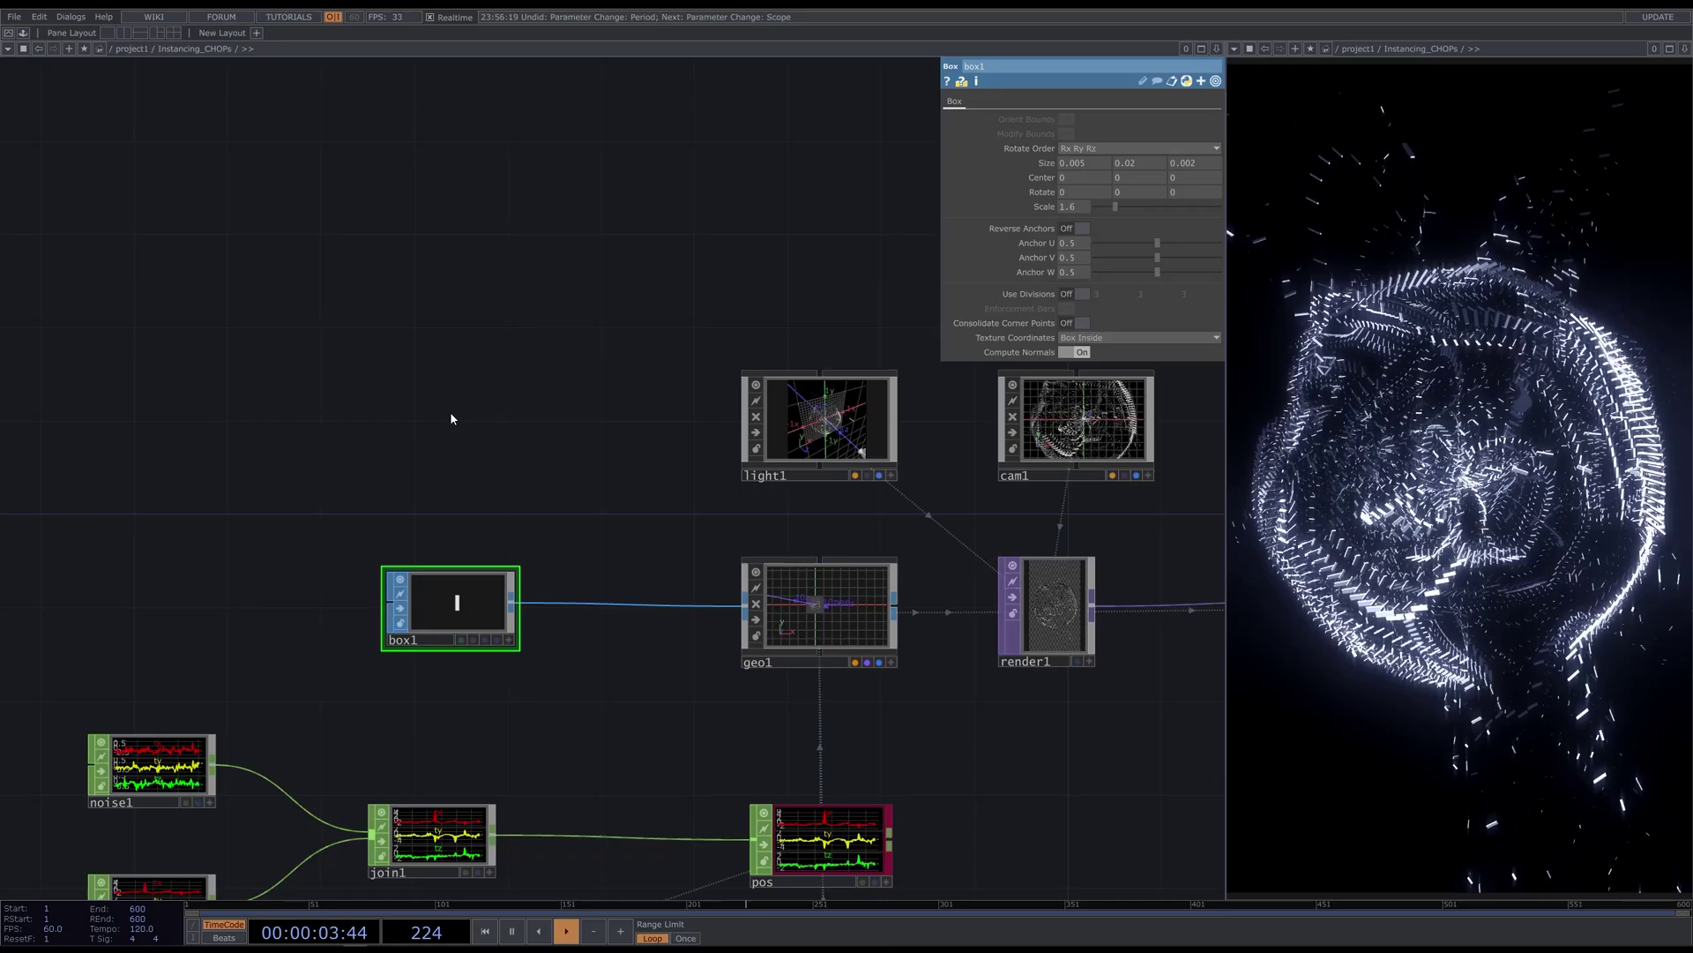
key("Tab")
type("ad")
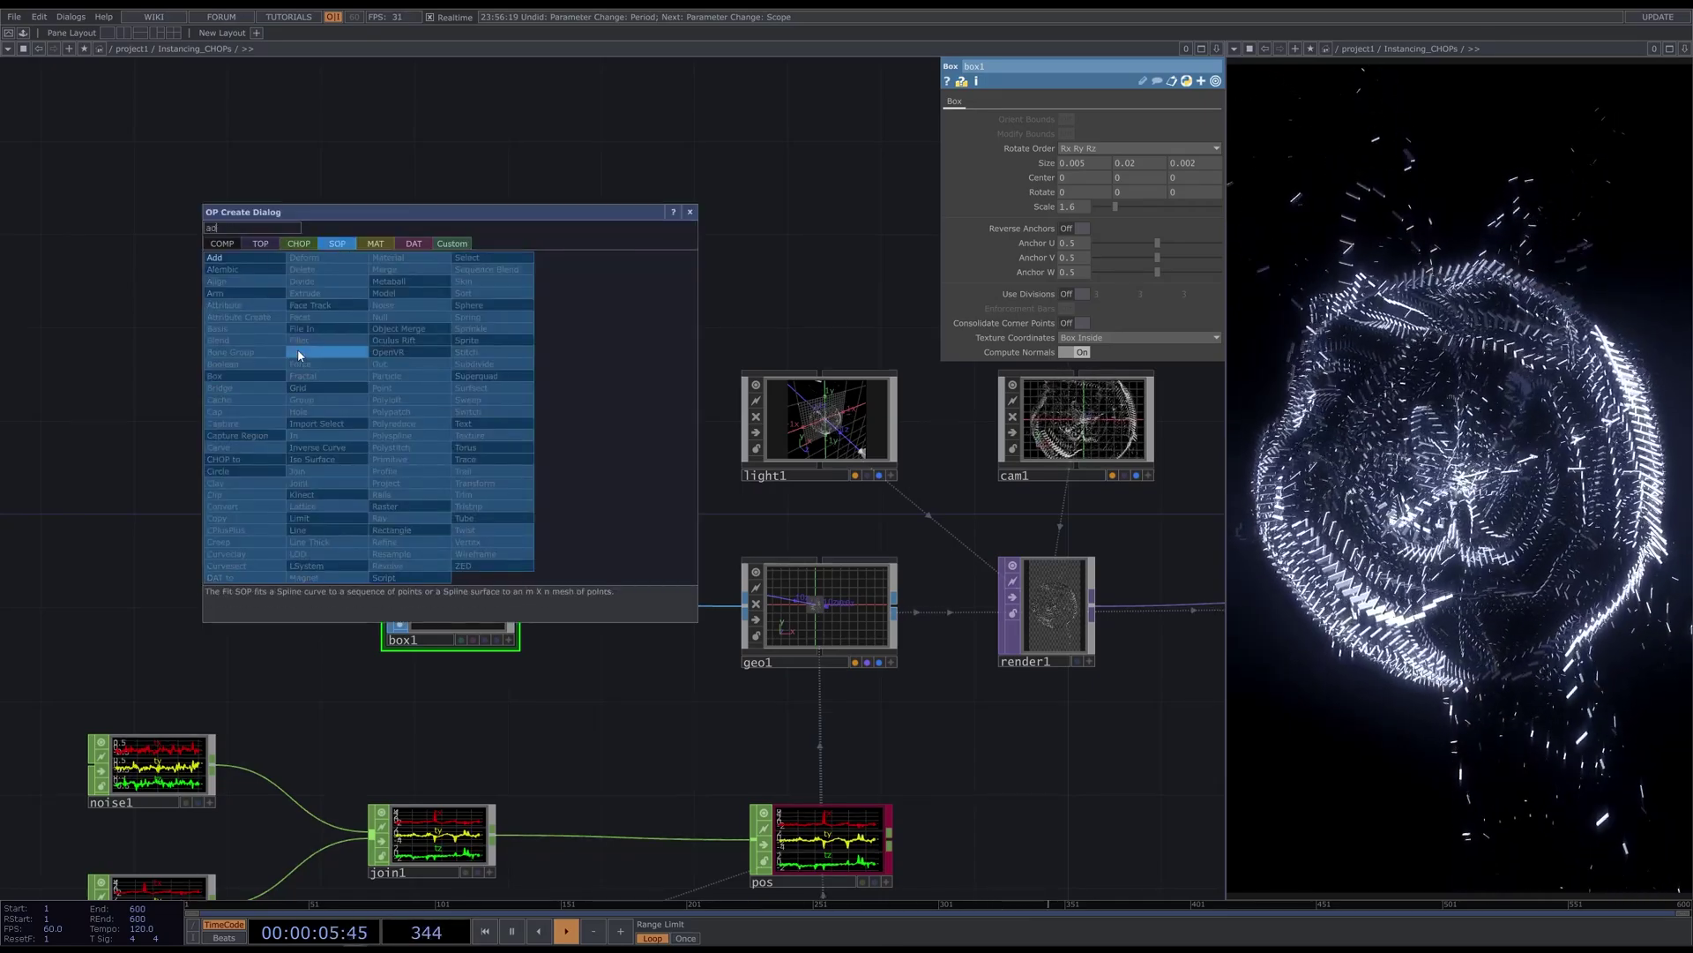
left_click(243, 258)
left_click(322, 389)
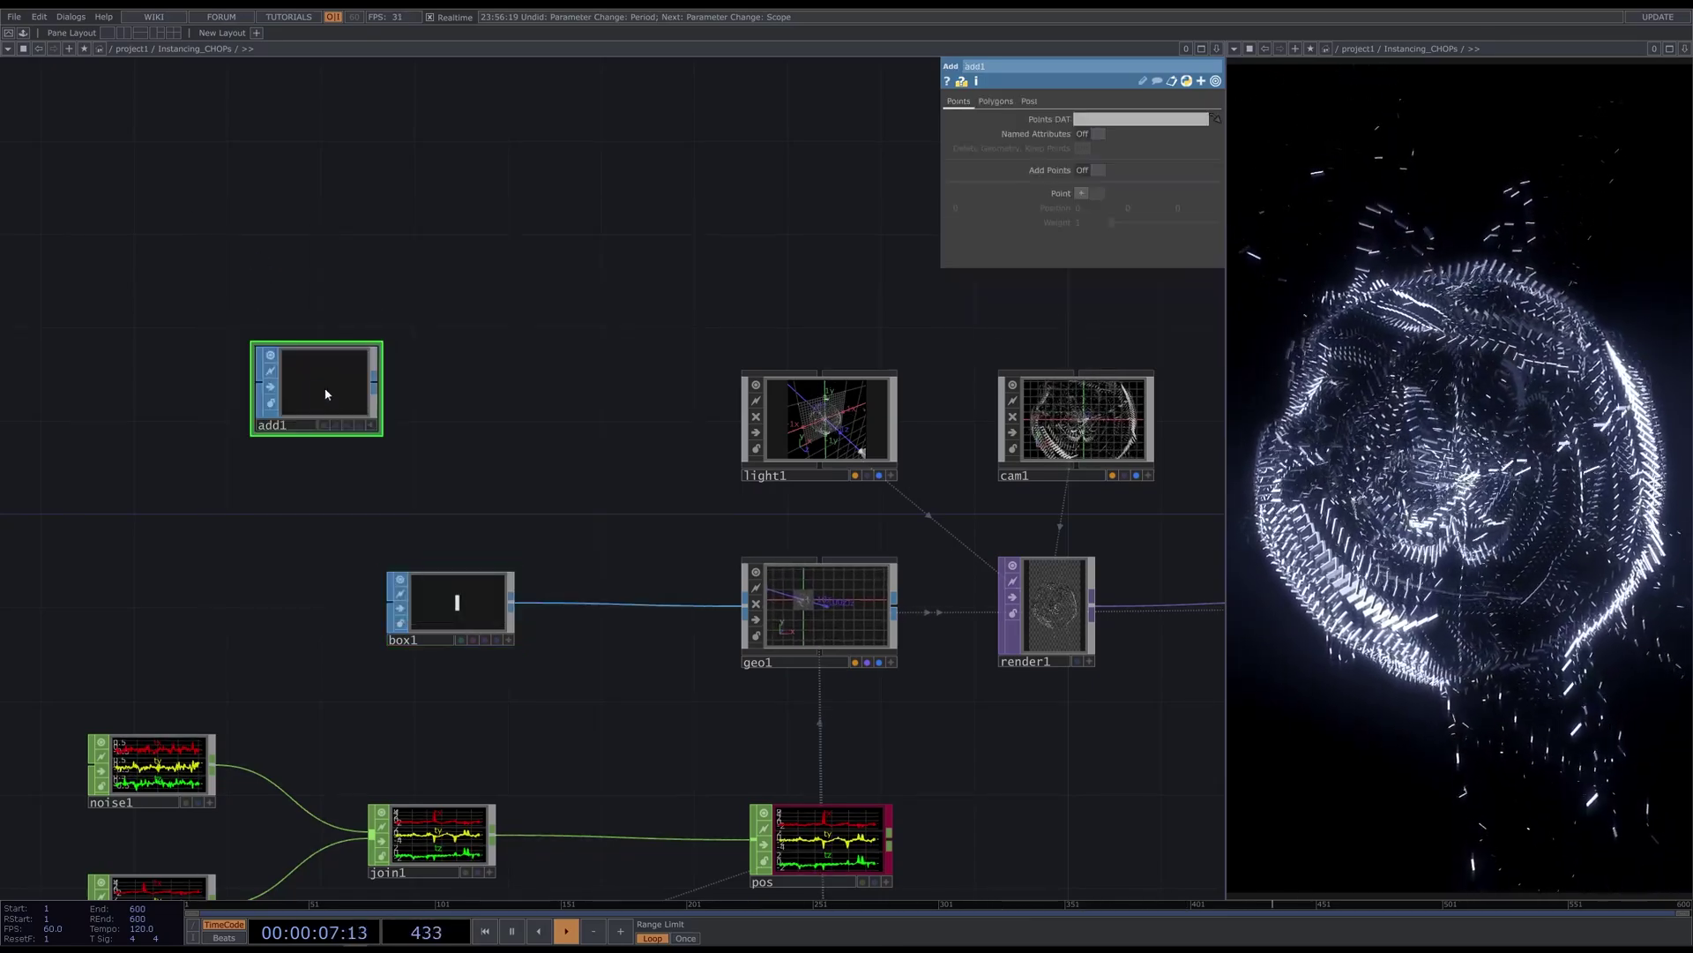
left_click(375, 385)
type("con")
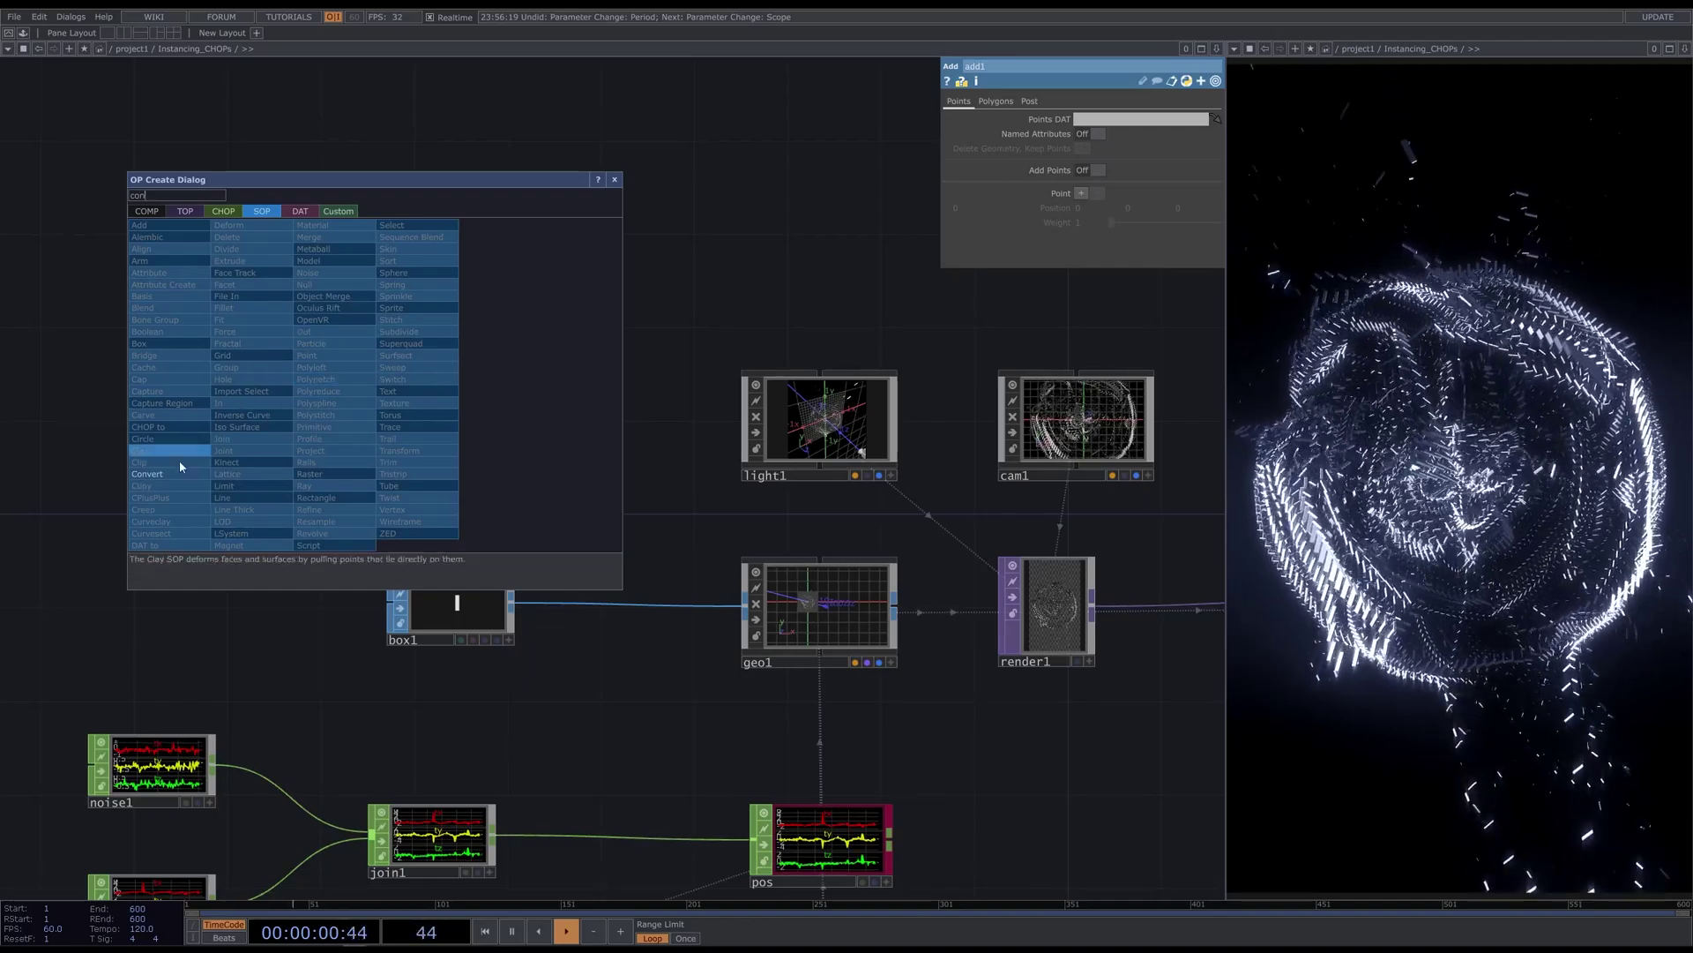
left_click(173, 473)
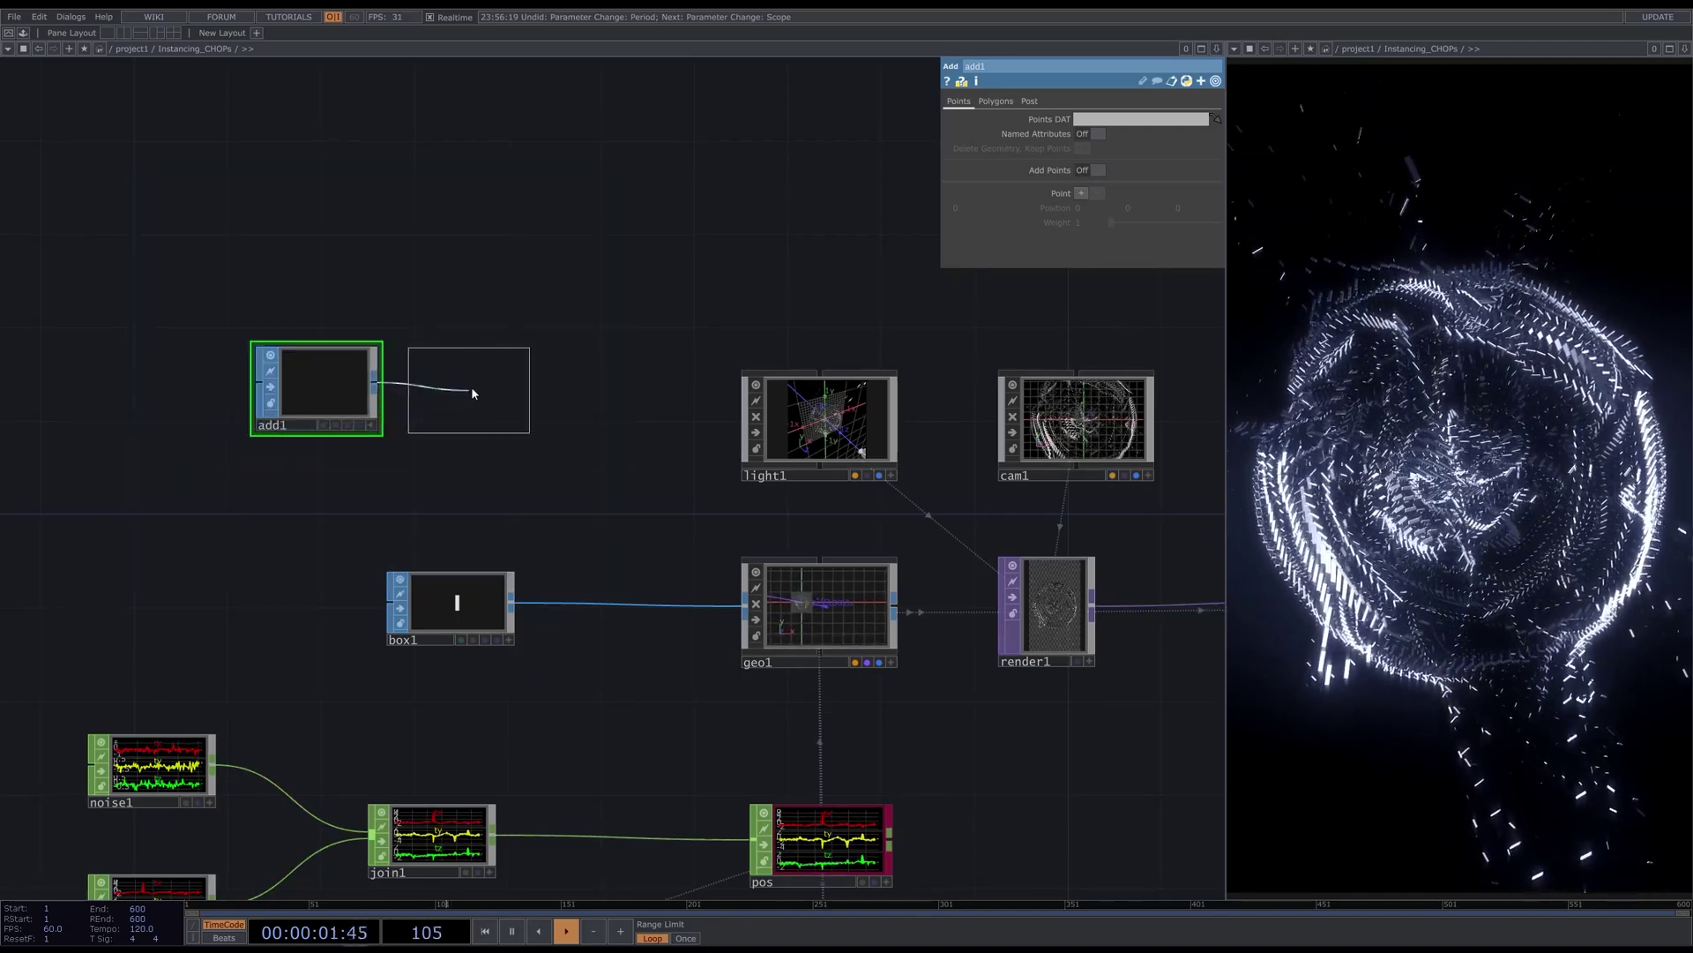
left_click(473, 389)
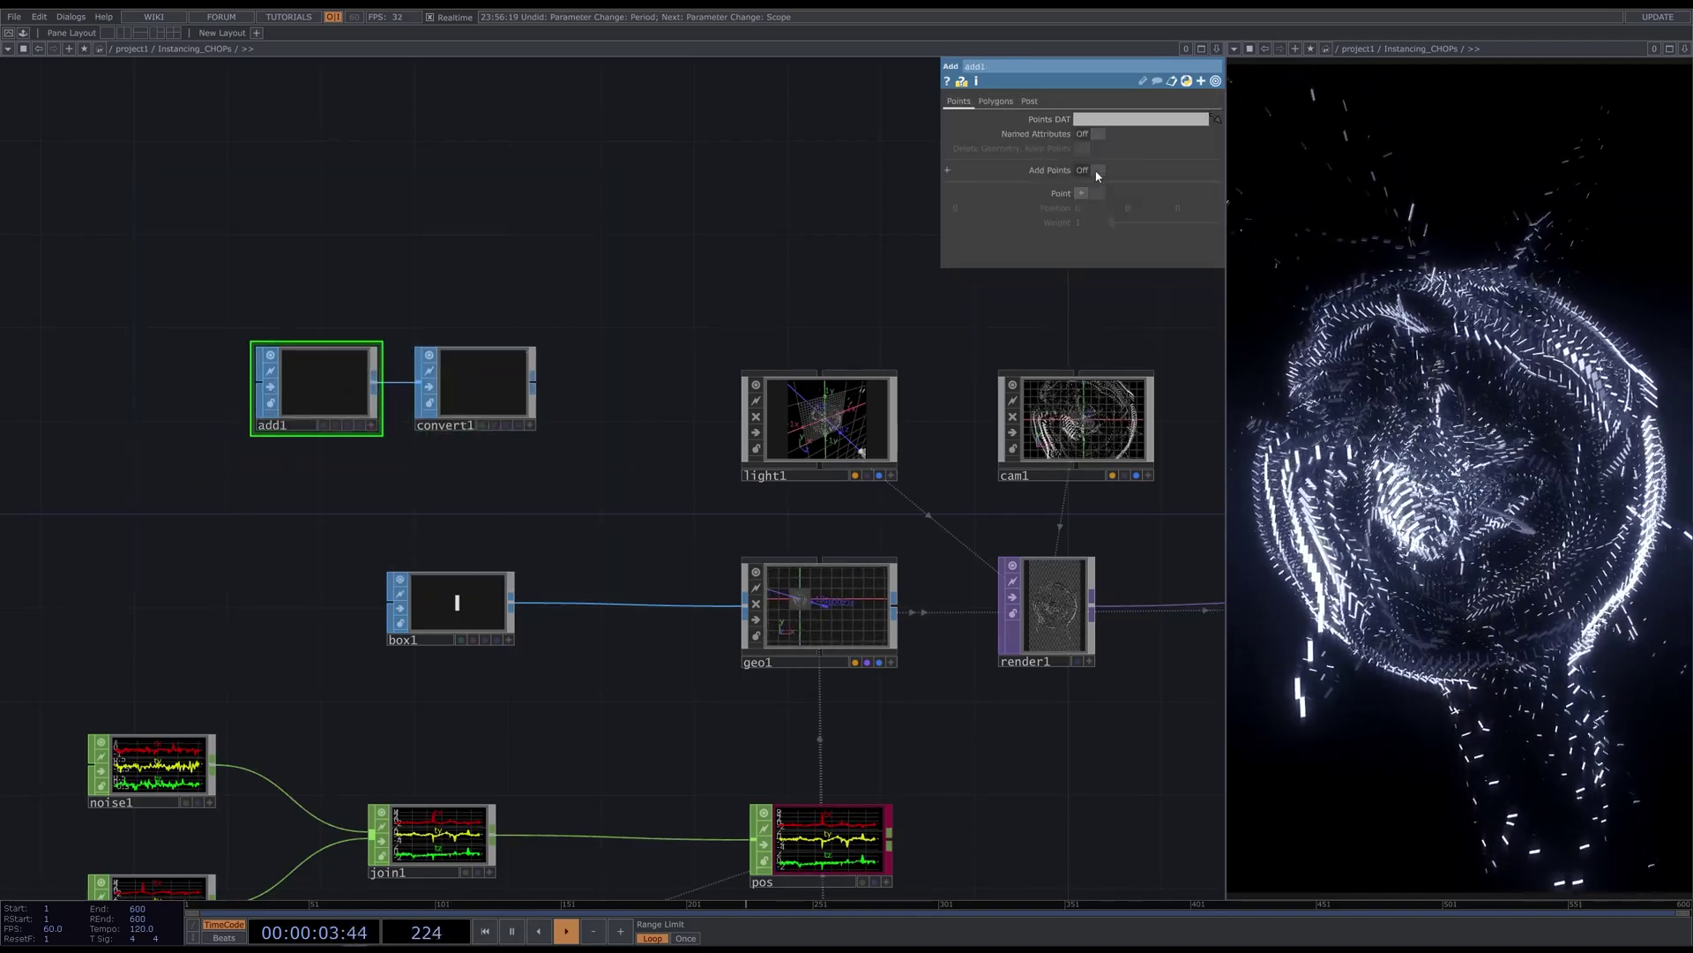
Set convert1 to convert to Particles Per Point and feed its output into geo1 in place of box1
left_click(478, 386)
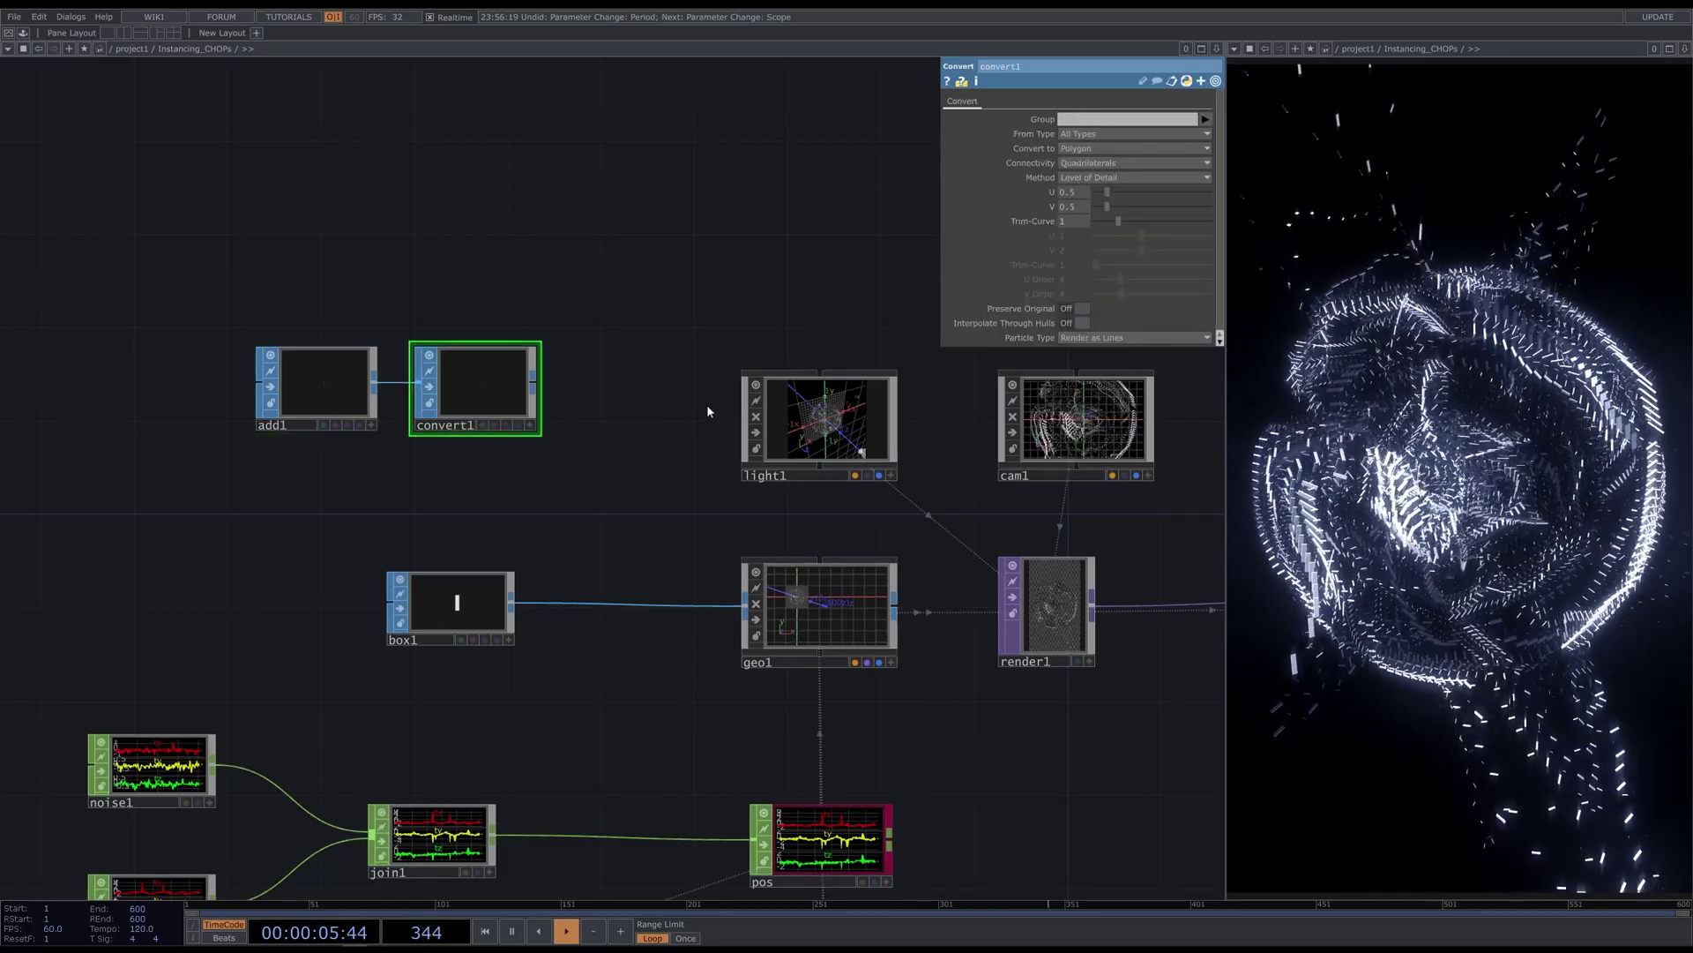
left_click(1107, 162)
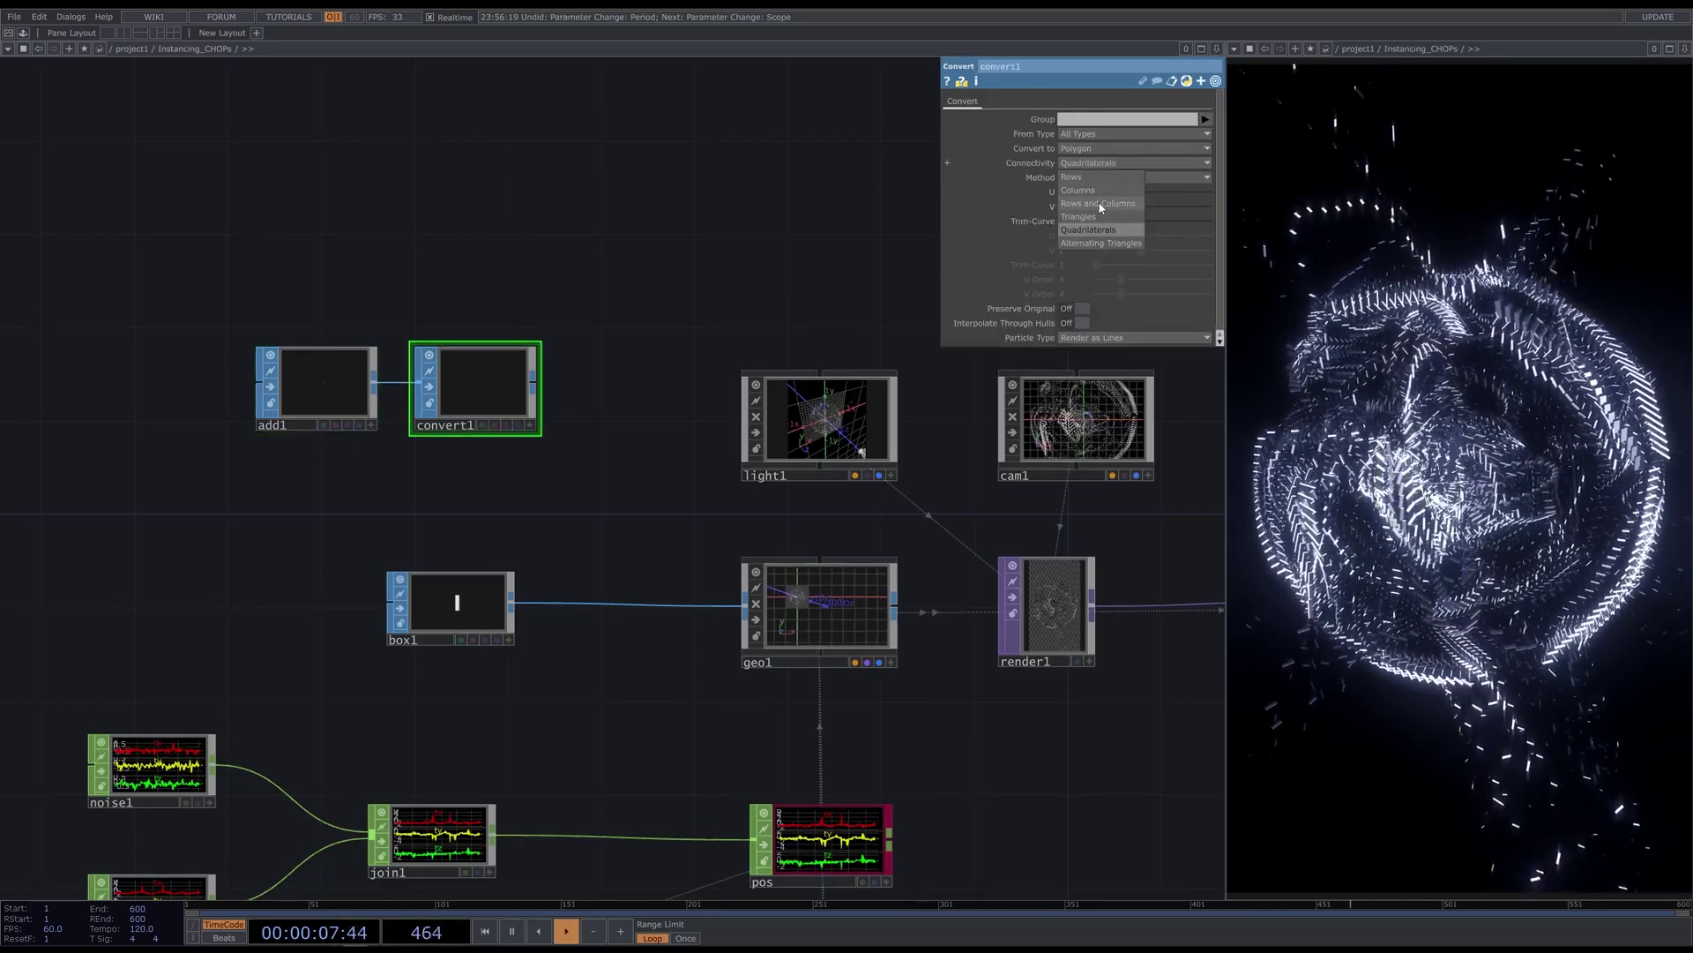
left_click(1104, 165)
left_click(1111, 148)
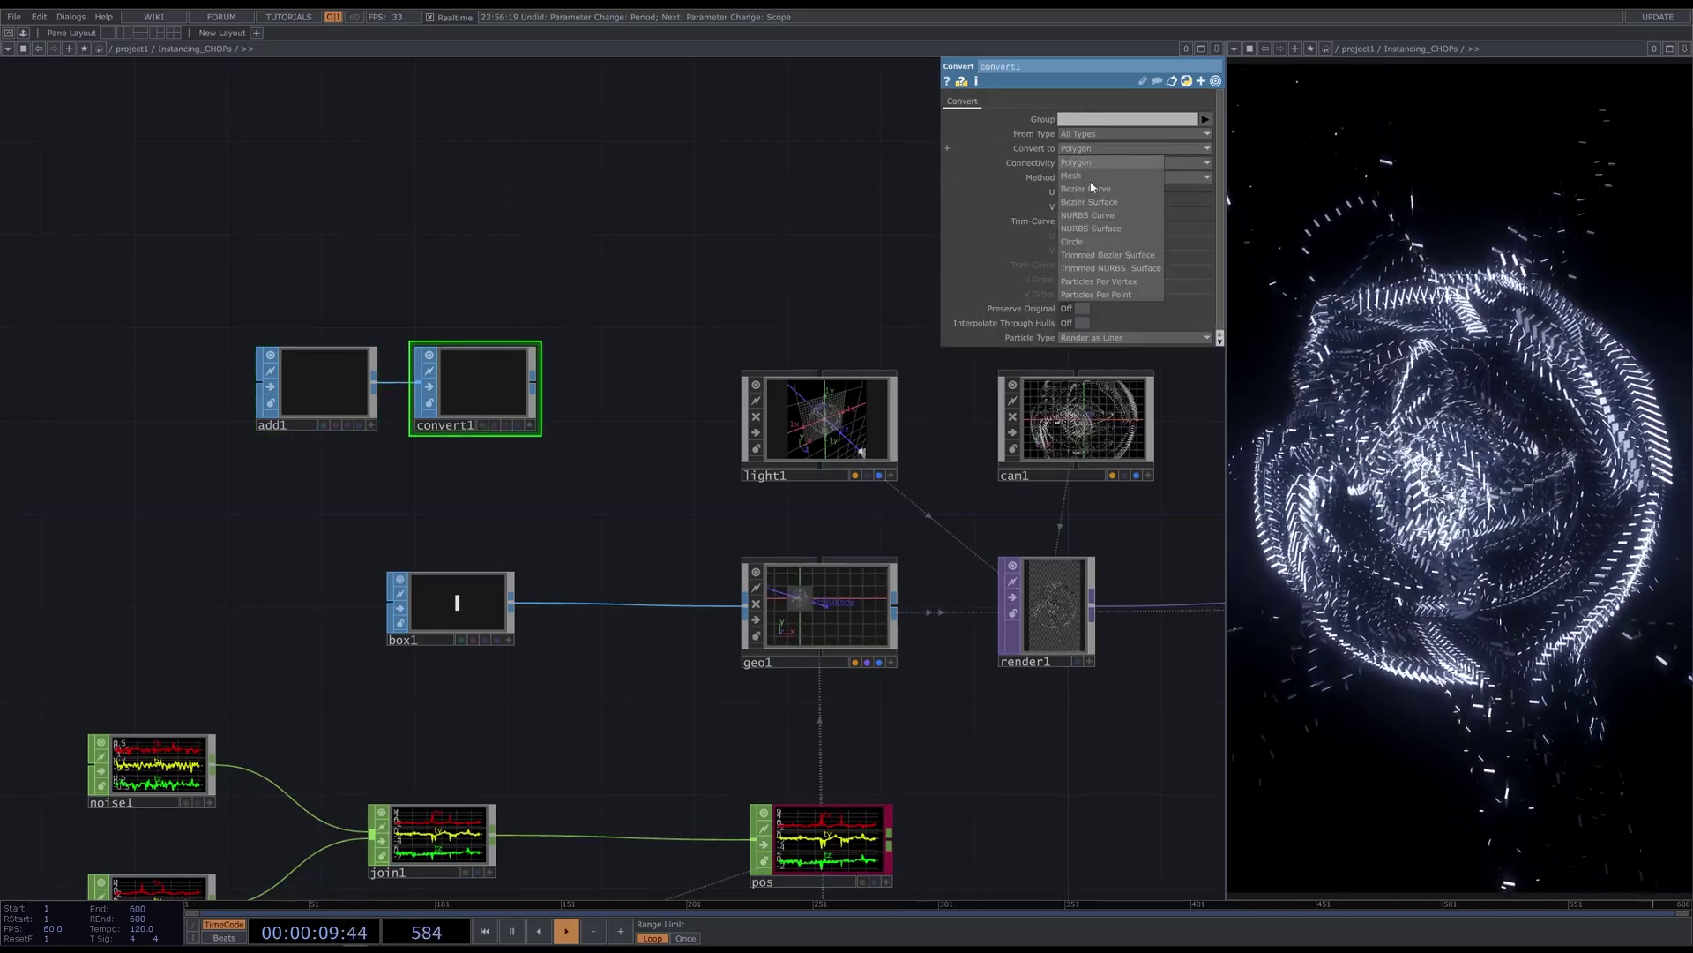
left_click(1094, 292)
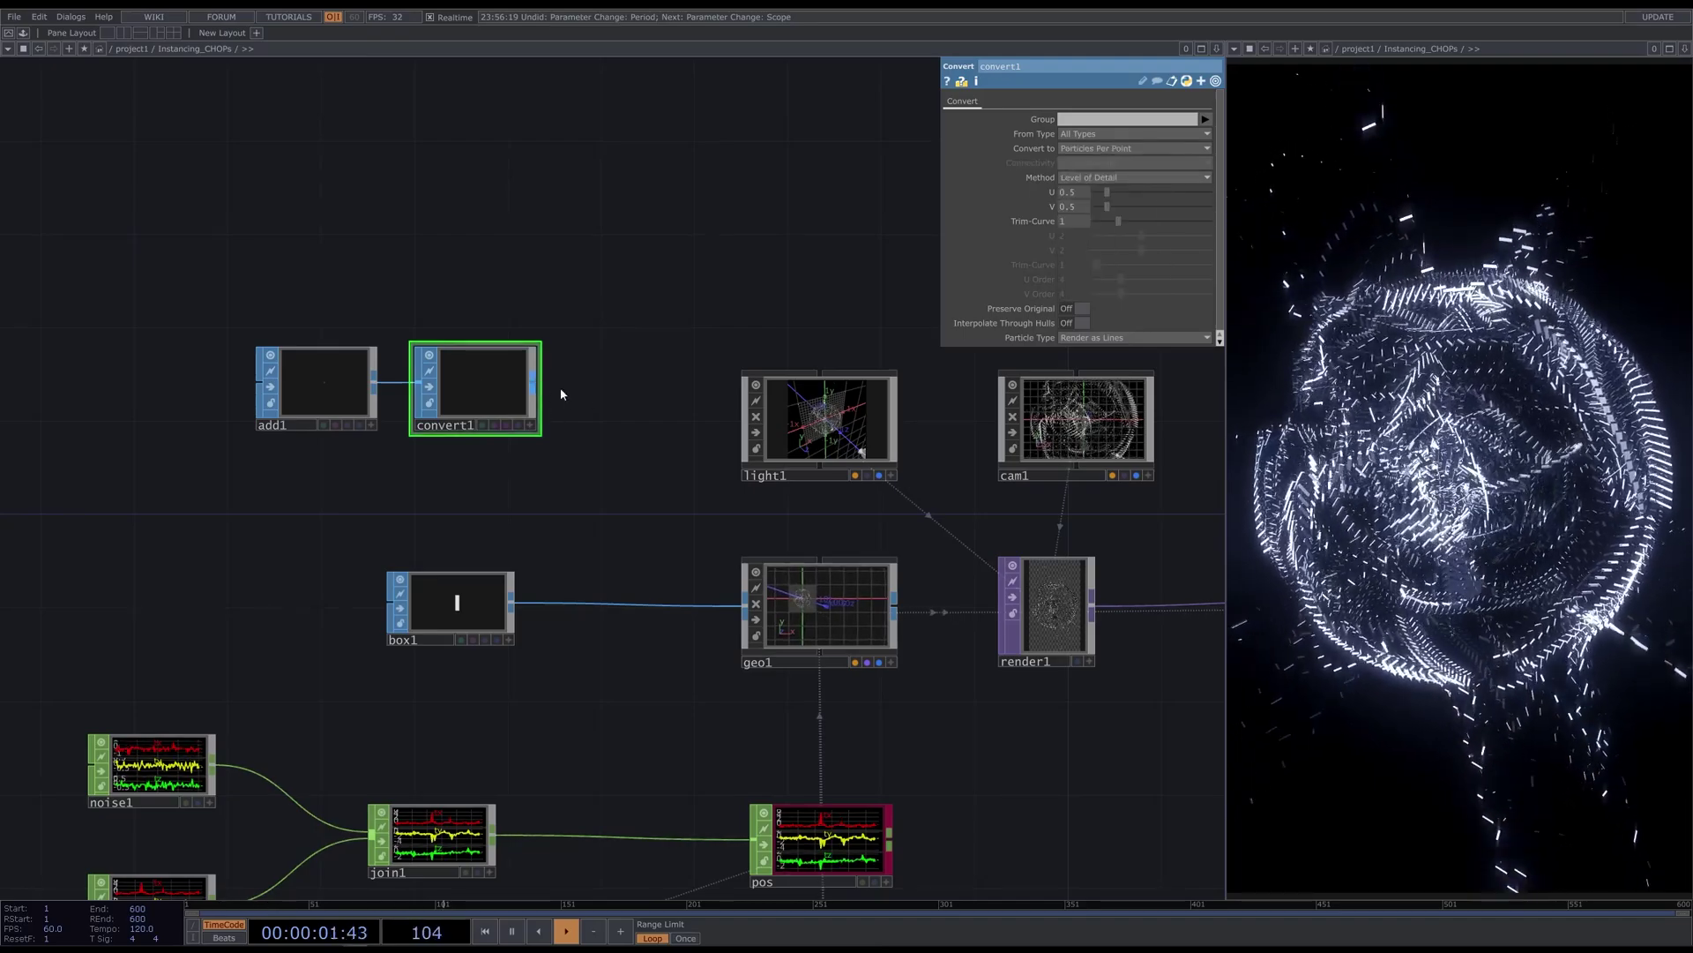
left_click_drag(533, 385, 607, 601)
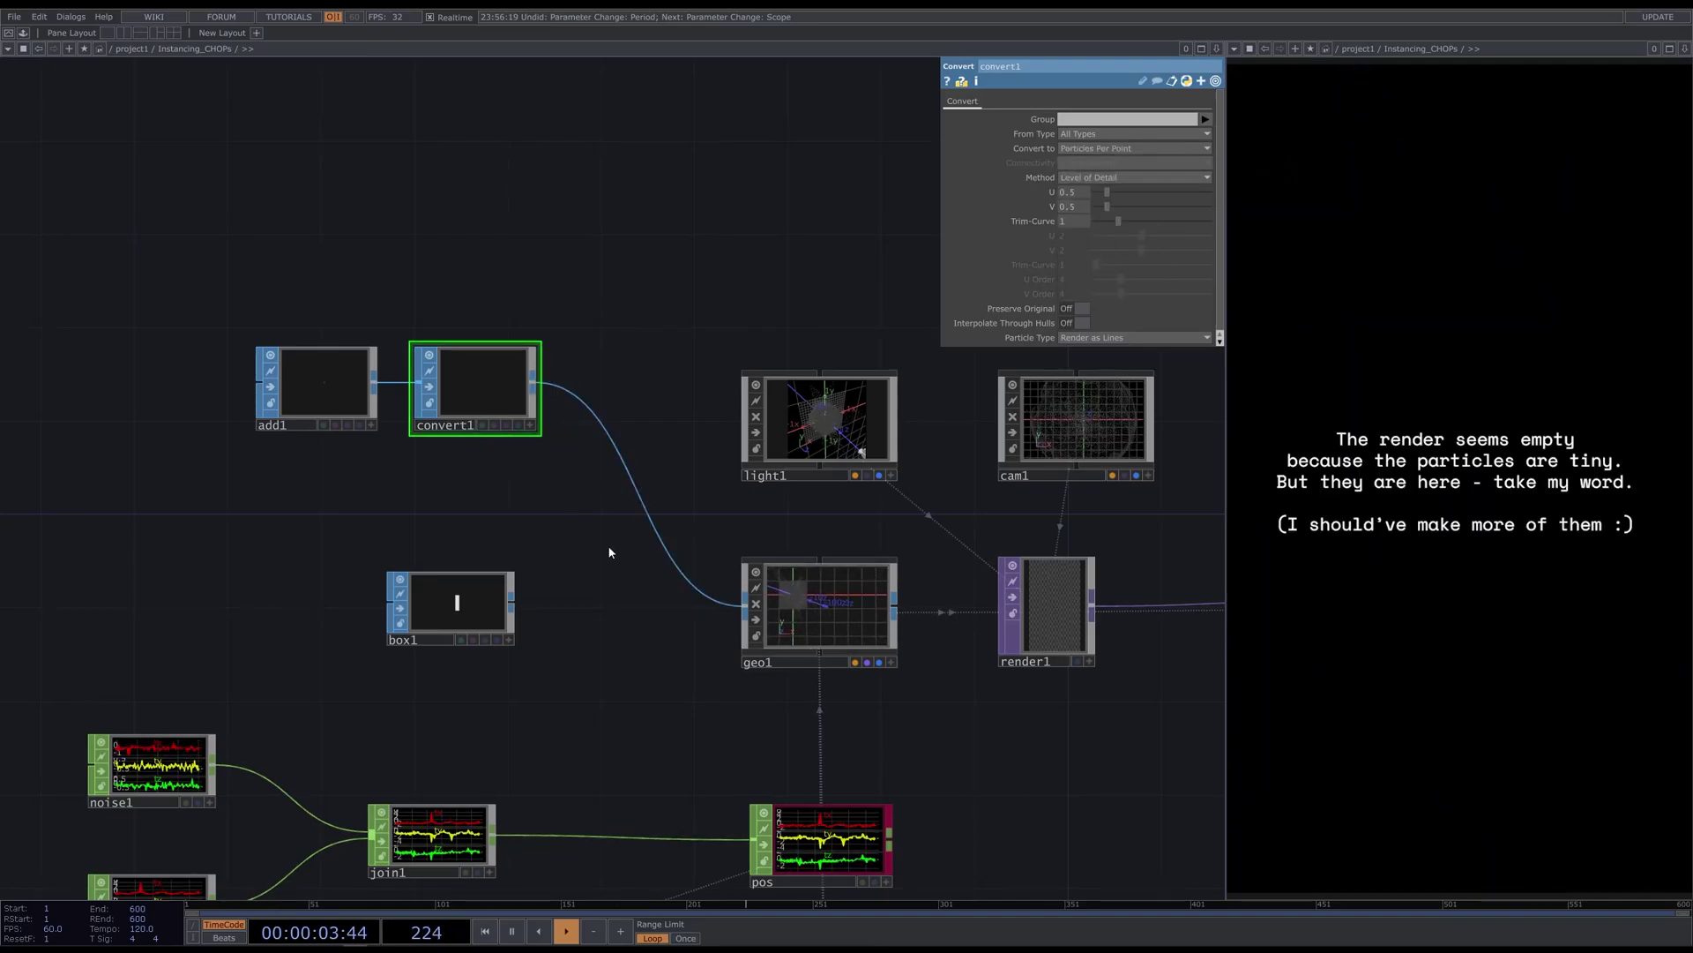
Replace the Add and Convert operators with a Rectangle SOP sized -0.02 by -0.02, connected to geo1
left_click_drag(630, 302, 304, 410)
key("Delete")
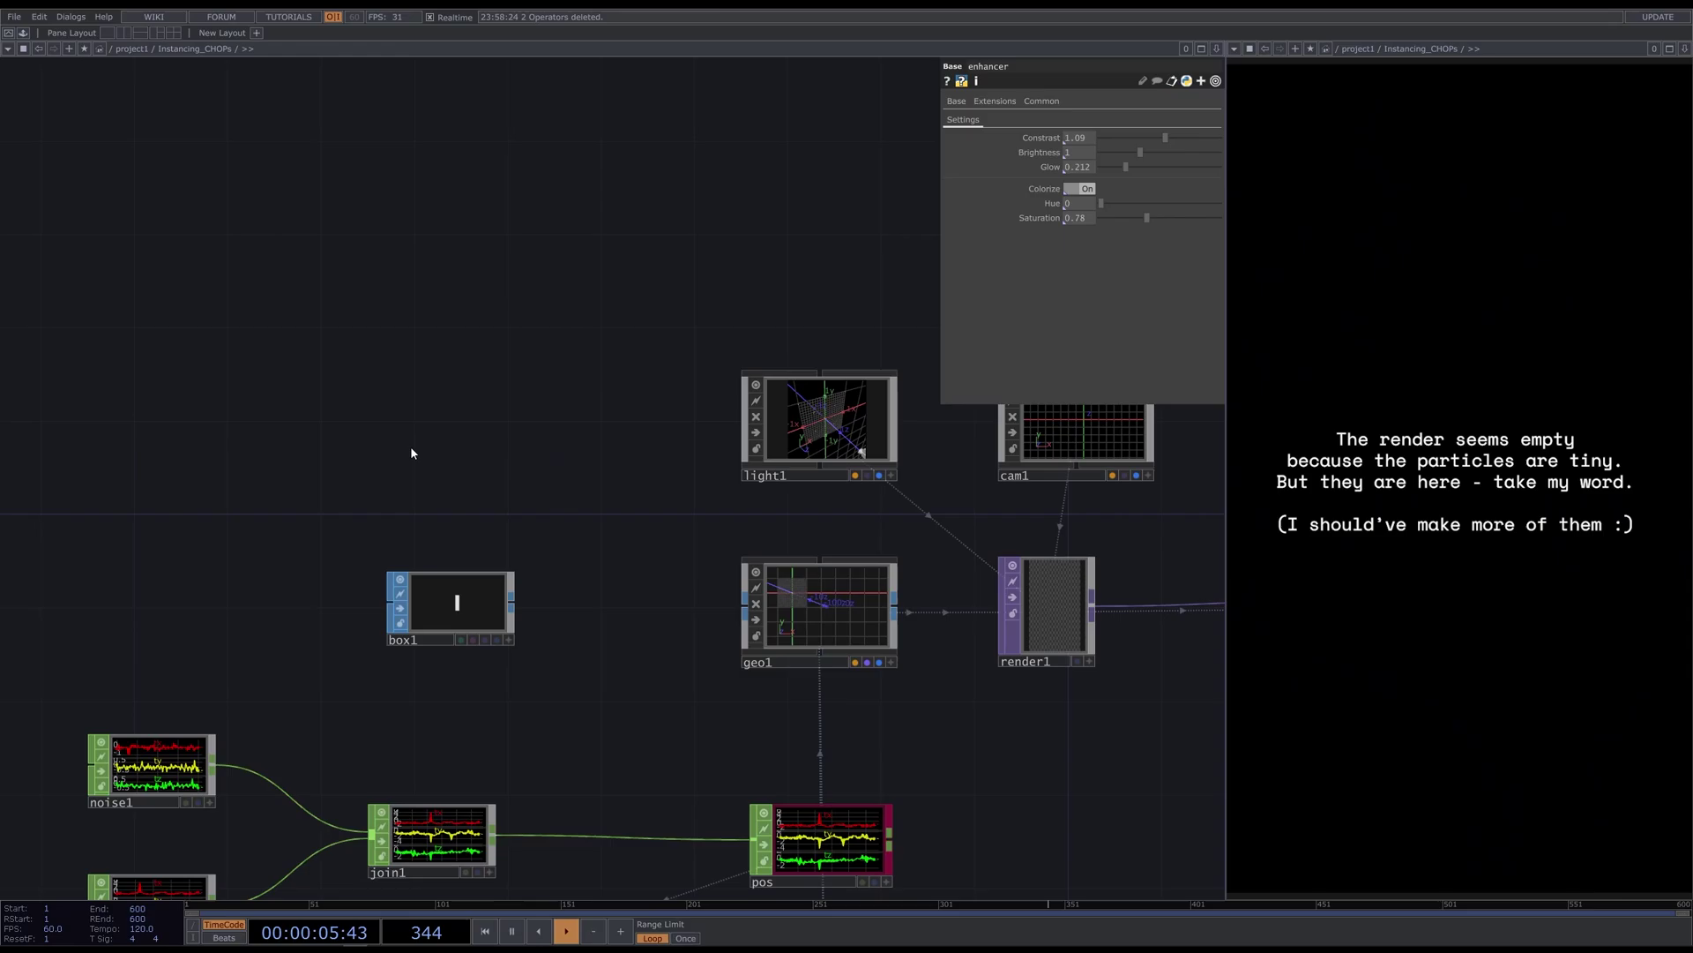
key("Tab")
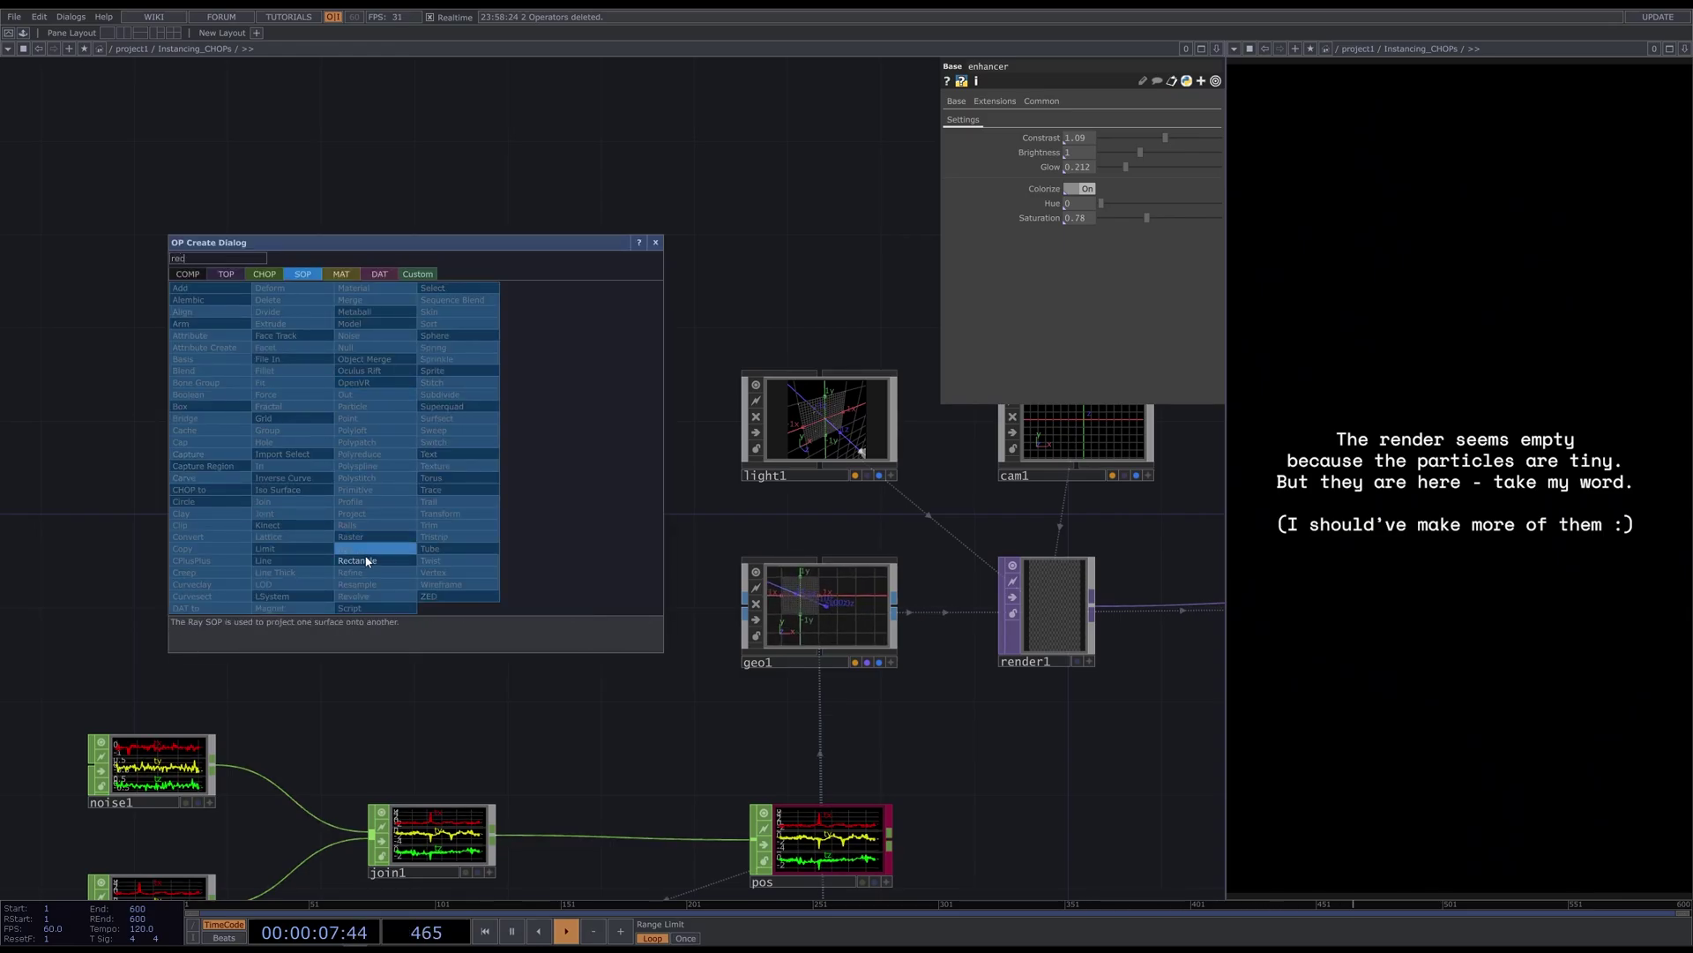
left_click(379, 556)
left_click(441, 452)
left_click_drag(497, 448, 745, 606)
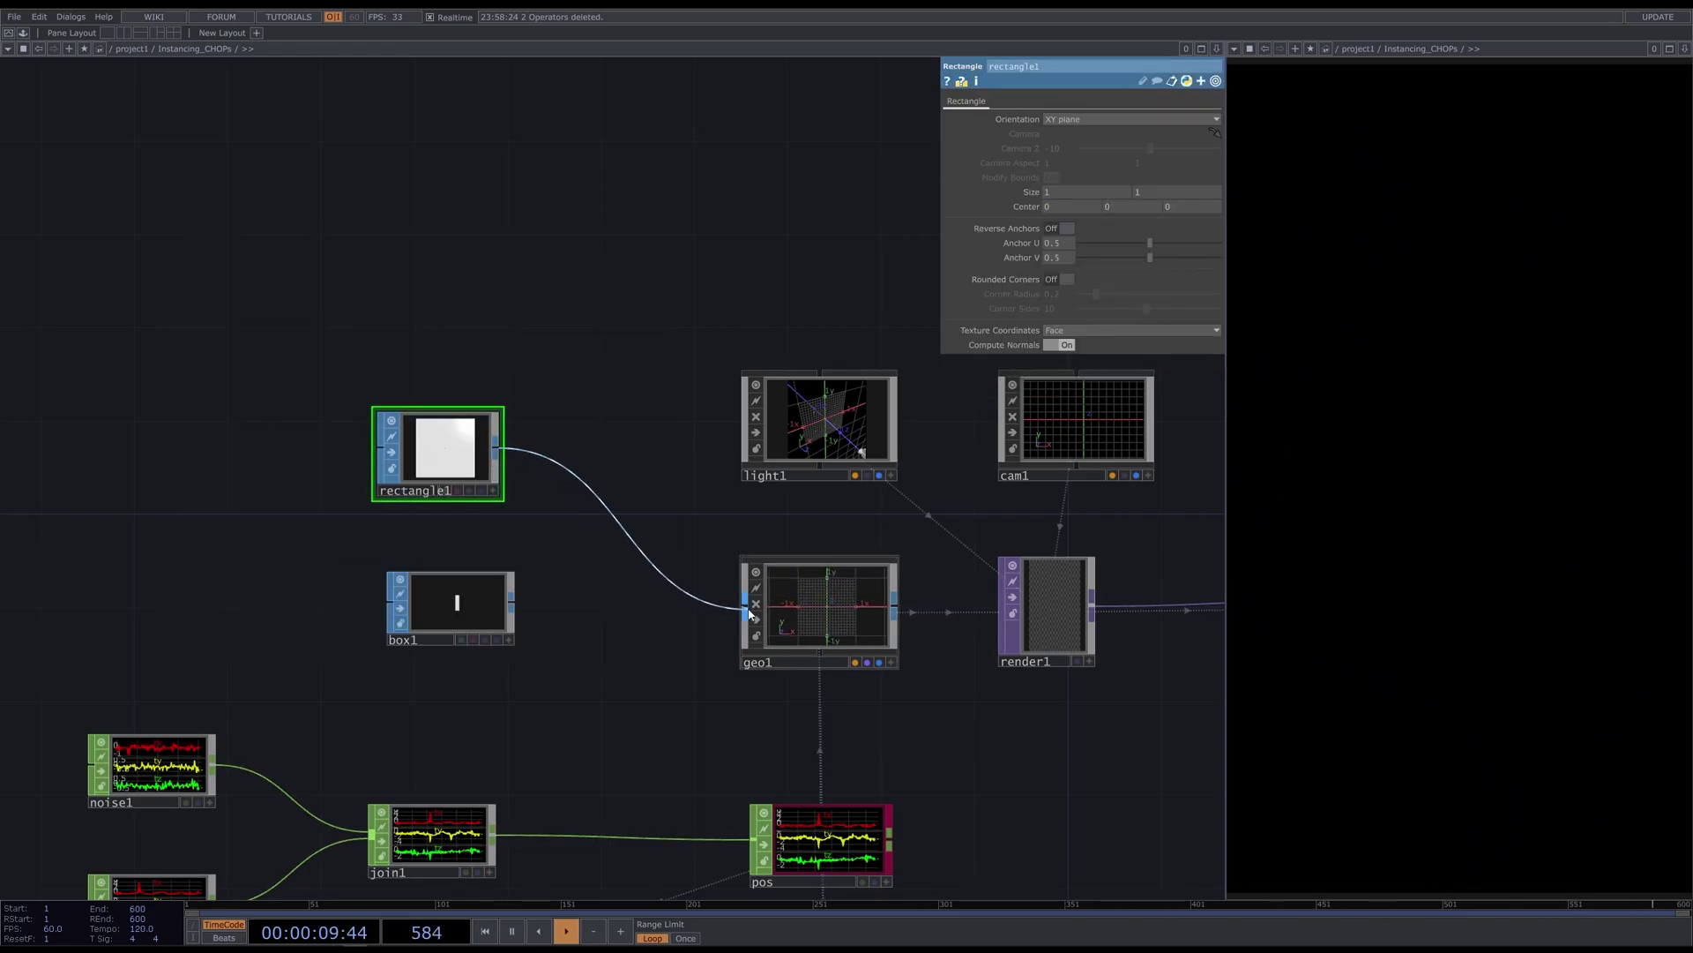
mouse_move(1029, 194)
middle_mouse_down()
mouse_move(974, 174)
mouse_move(1031, 178)
middle_mouse_up()
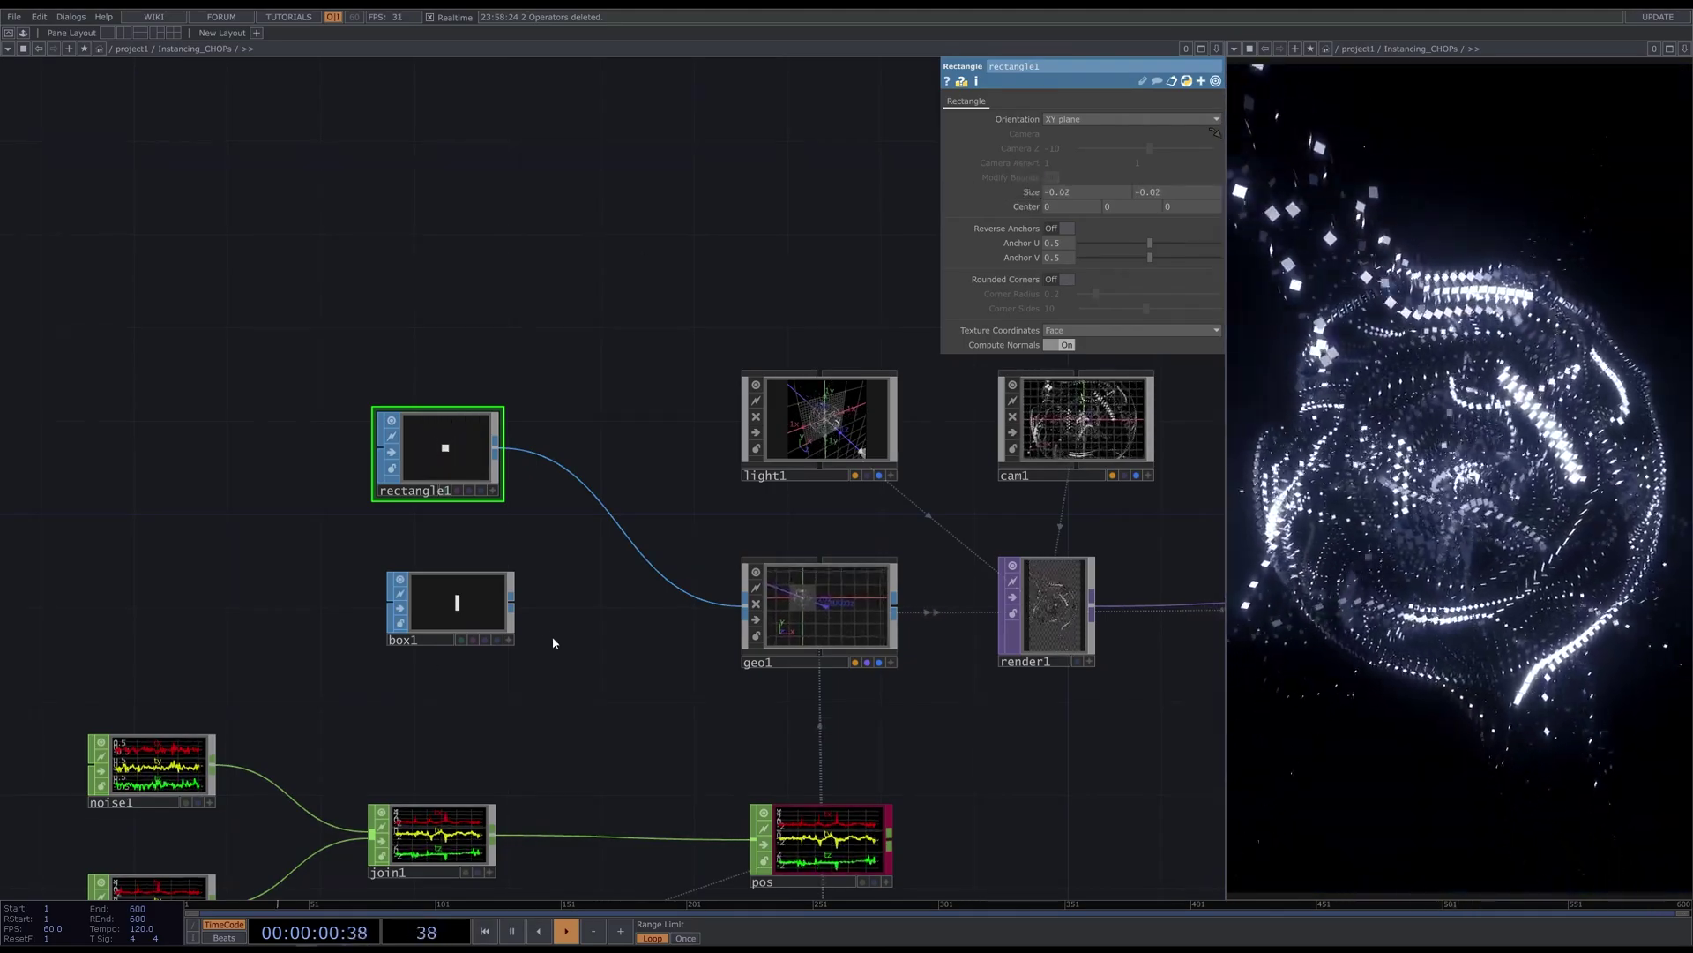
Delete the Rectangle SOP and reconnect box1 to geo1
key("Delete")
left_click_drag(511, 602, 746, 605)
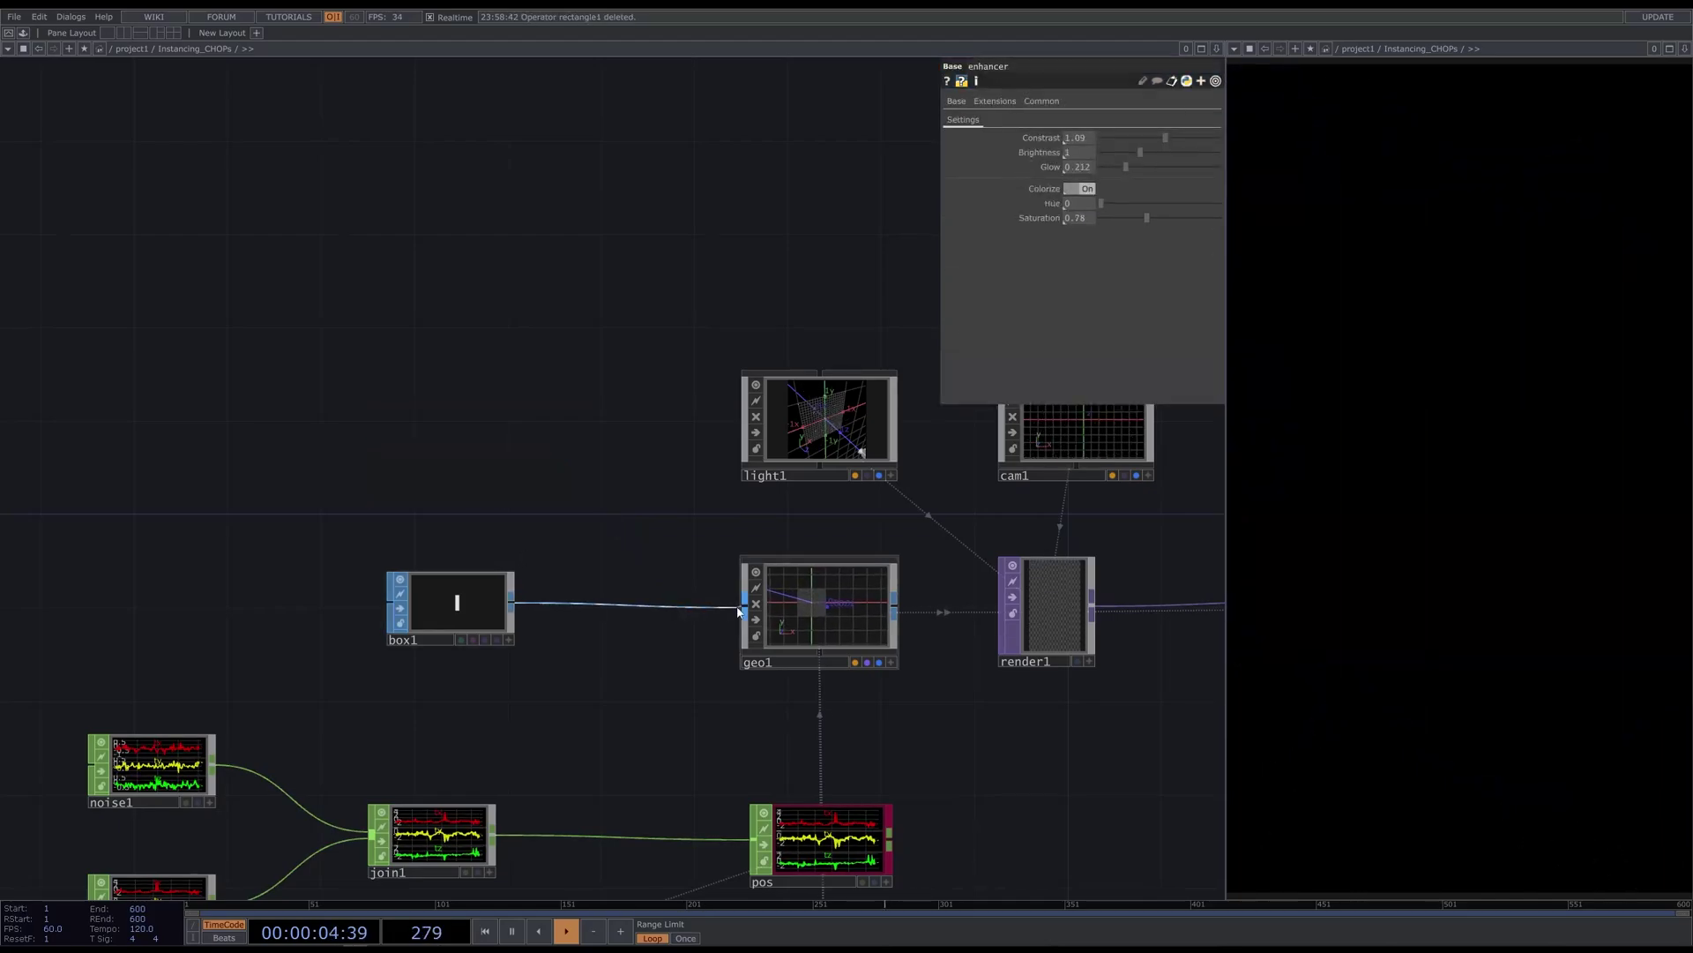
Examine geo1's instancing settings for translate, rotate and scale together with the pos, rot and size CHOPs that supply them
scroll(951, 838, "down", 3)
left_click_drag(951, 838, 732, 451)
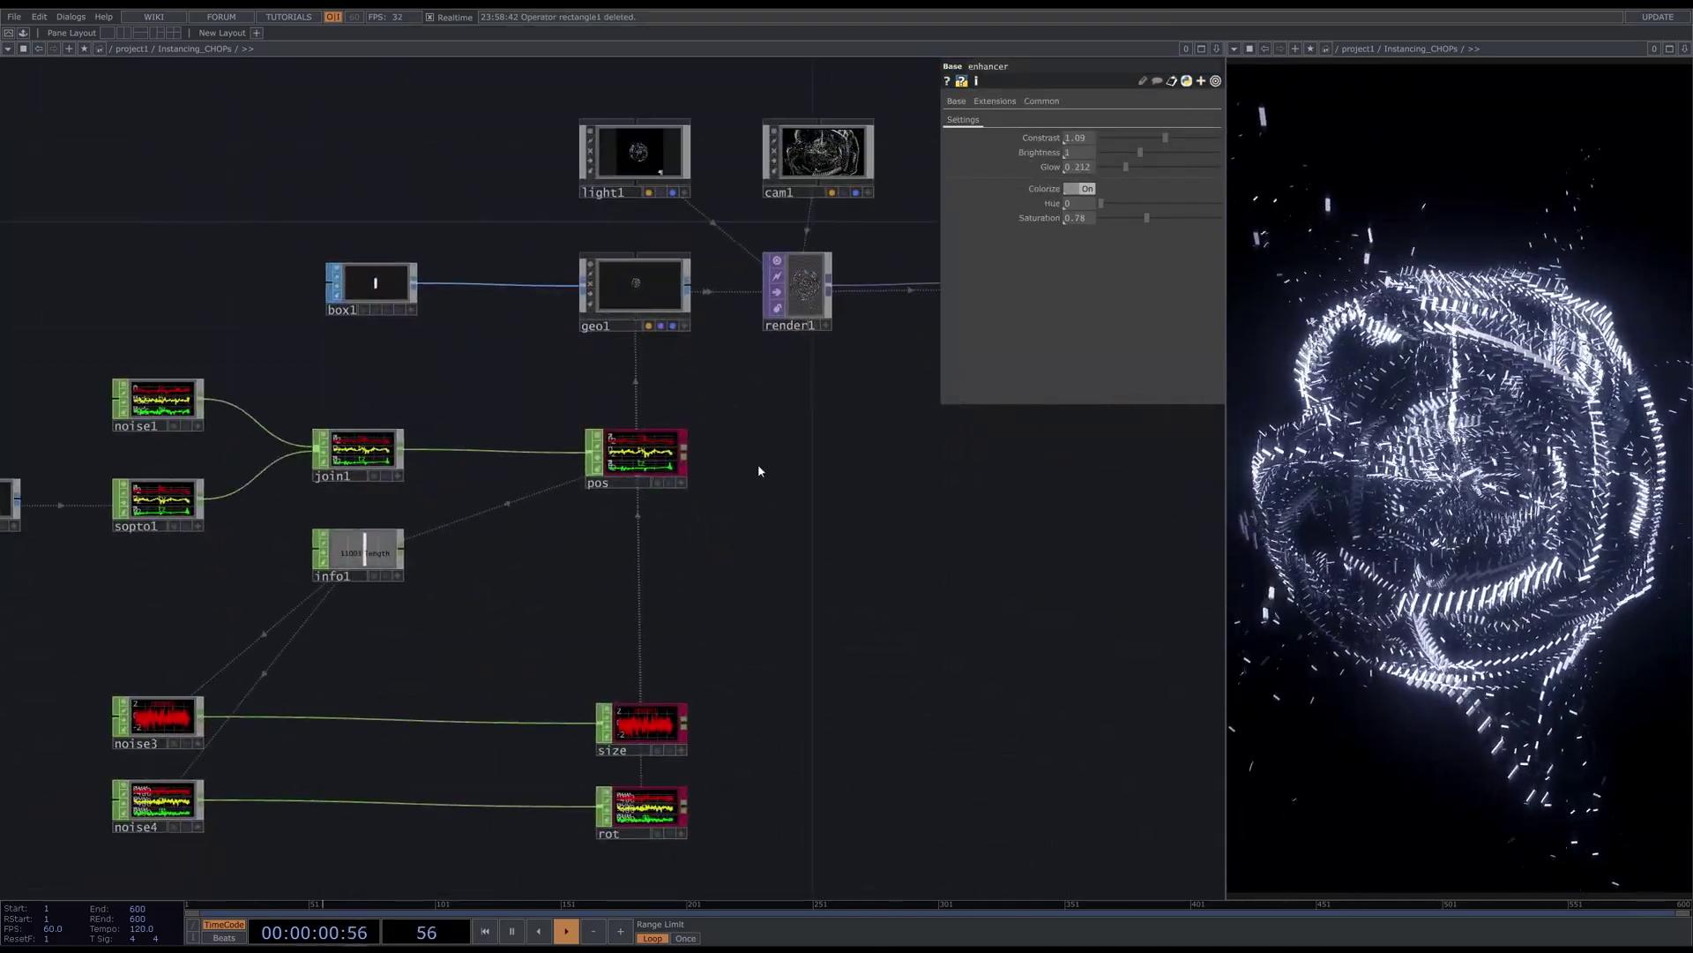
left_click(670, 304)
left_click_drag(722, 376, 704, 363)
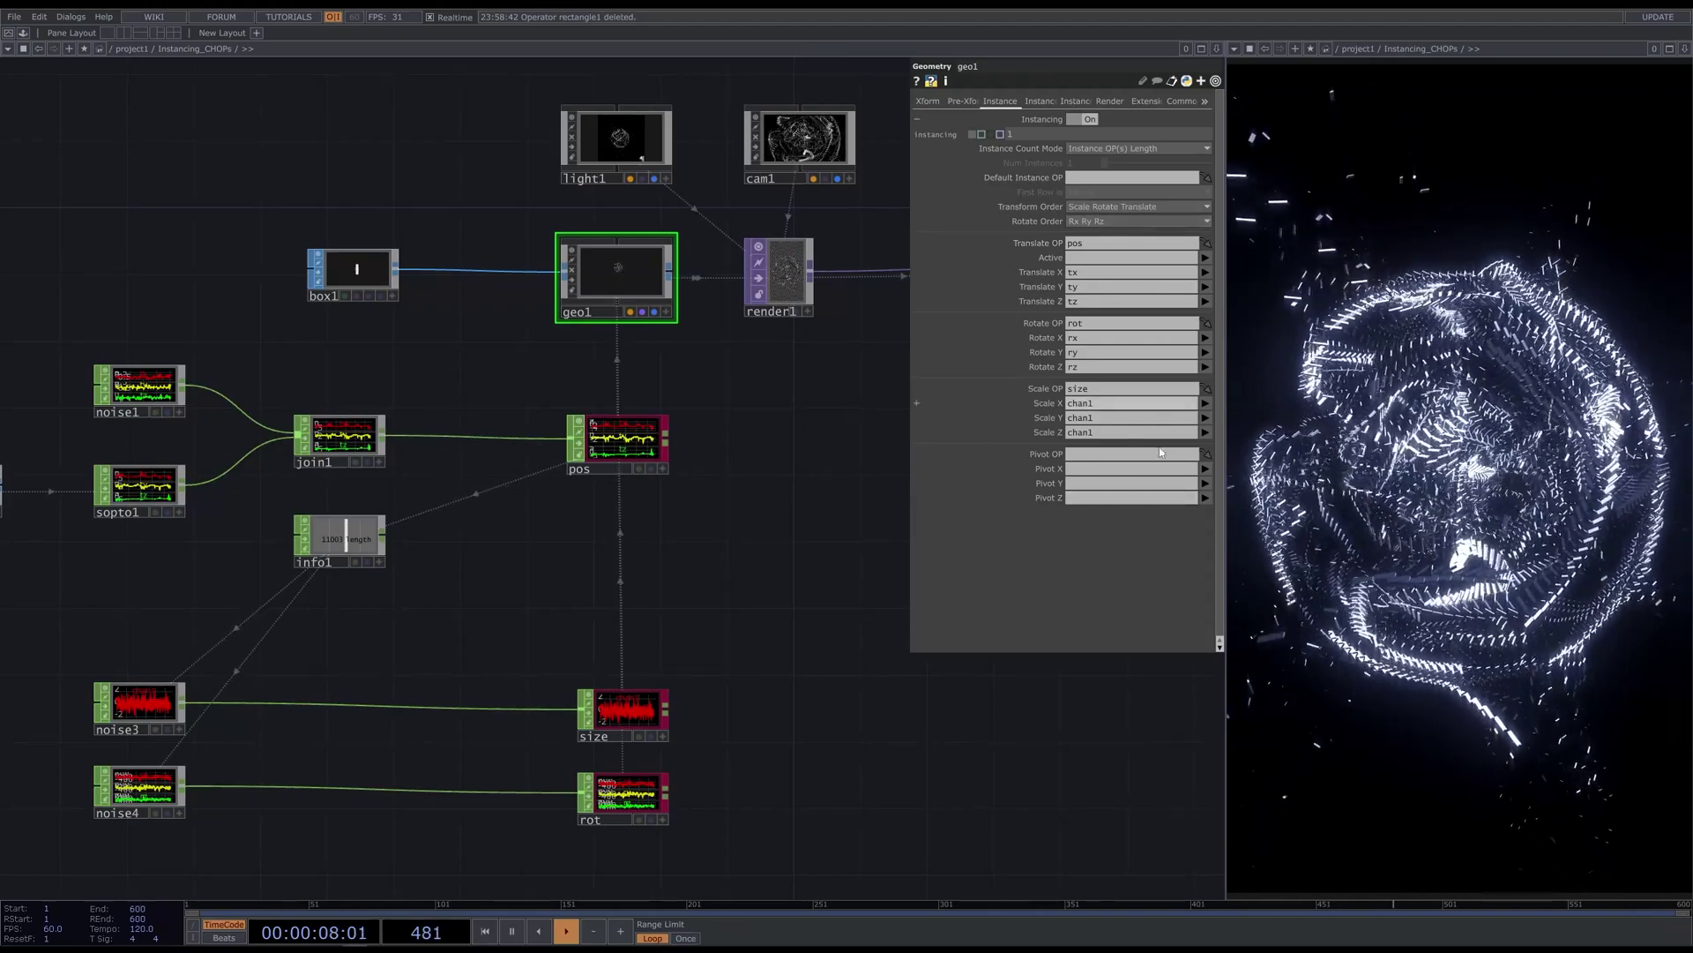
scroll(729, 457, "up", 5)
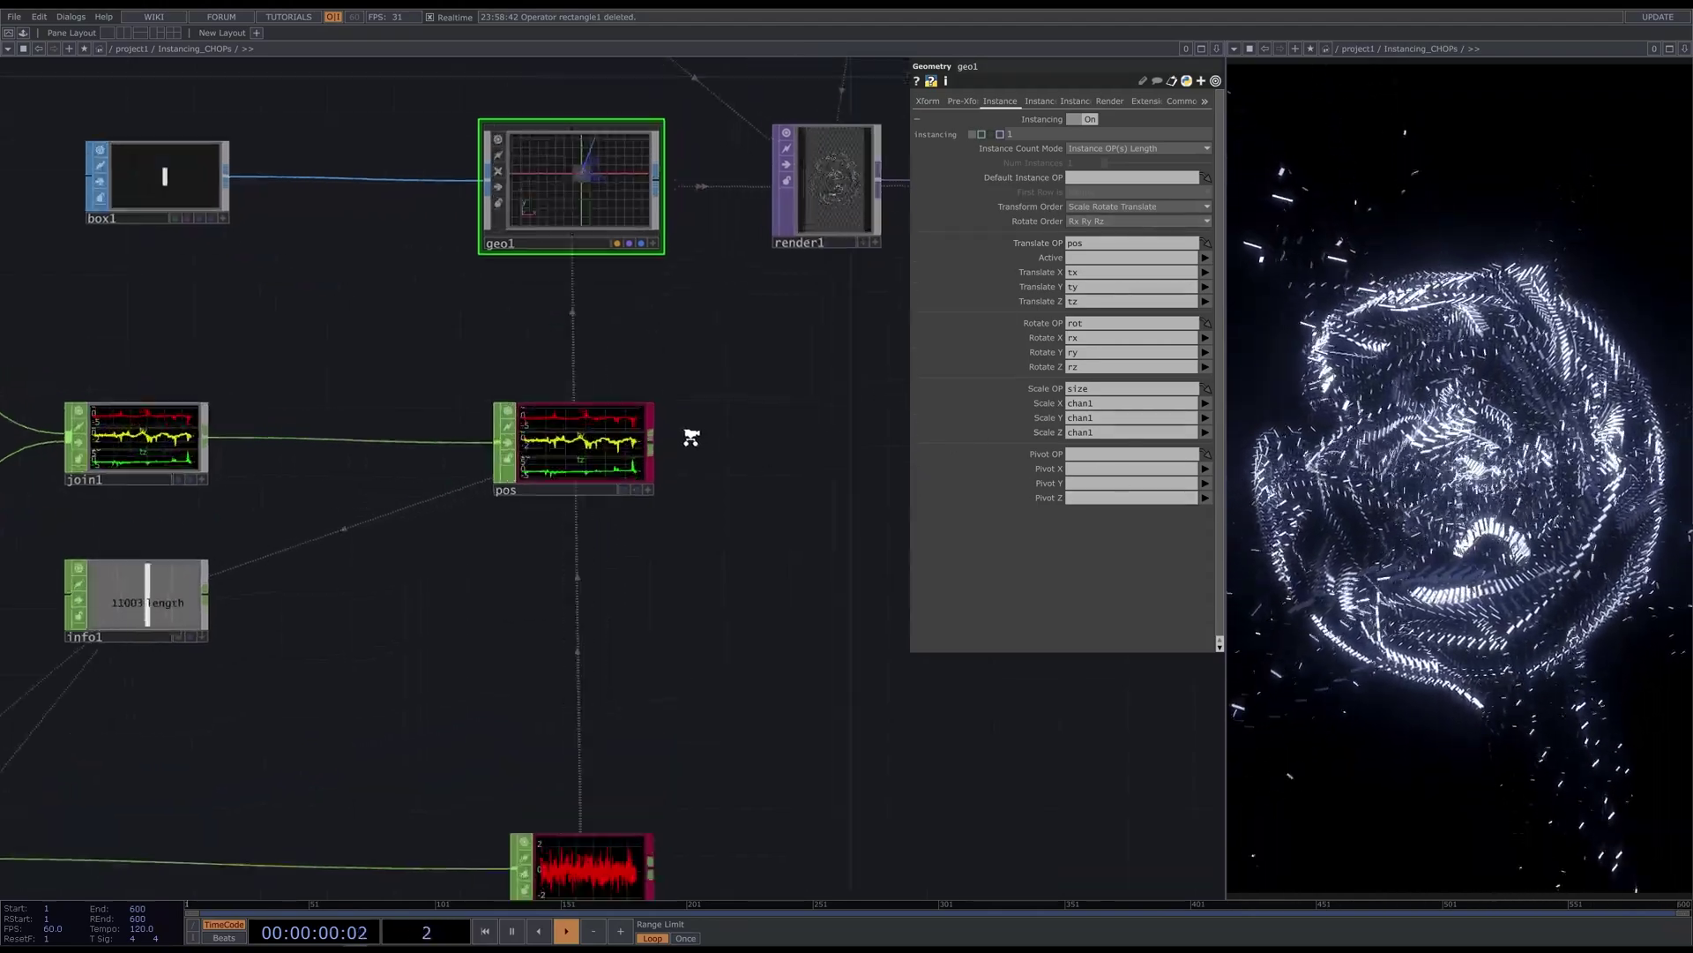
left_click_drag(751, 456, 841, 448)
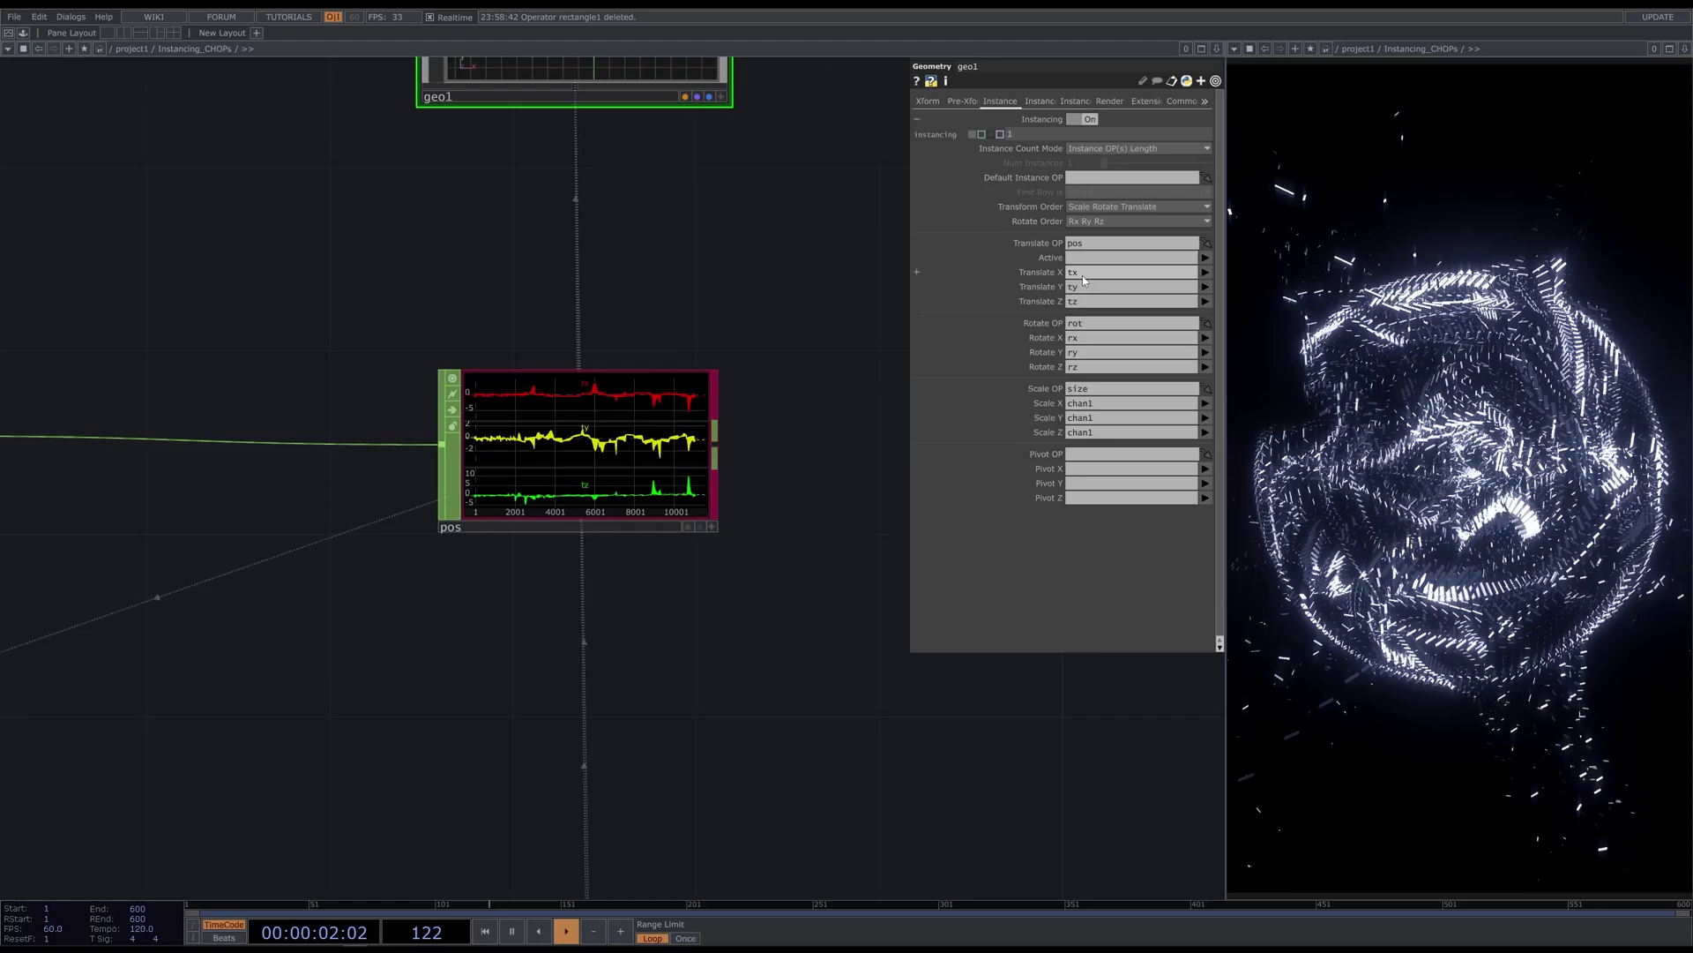
left_click_drag(728, 427, 743, 419)
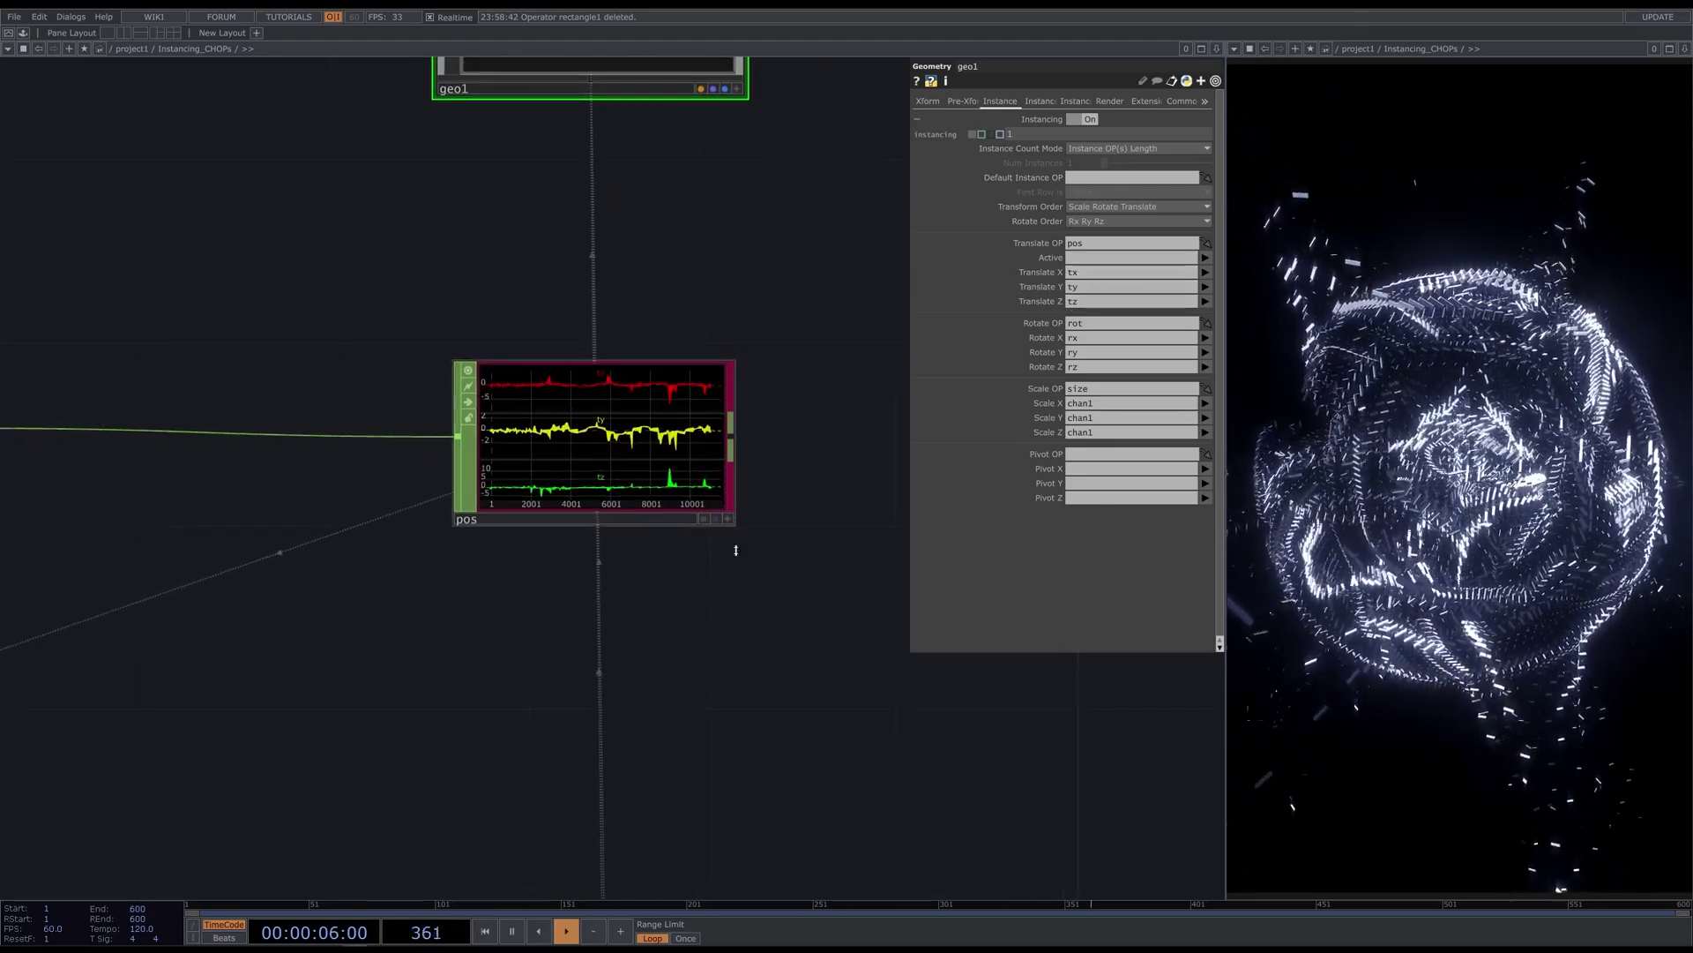
scroll(736, 550, "down", 5)
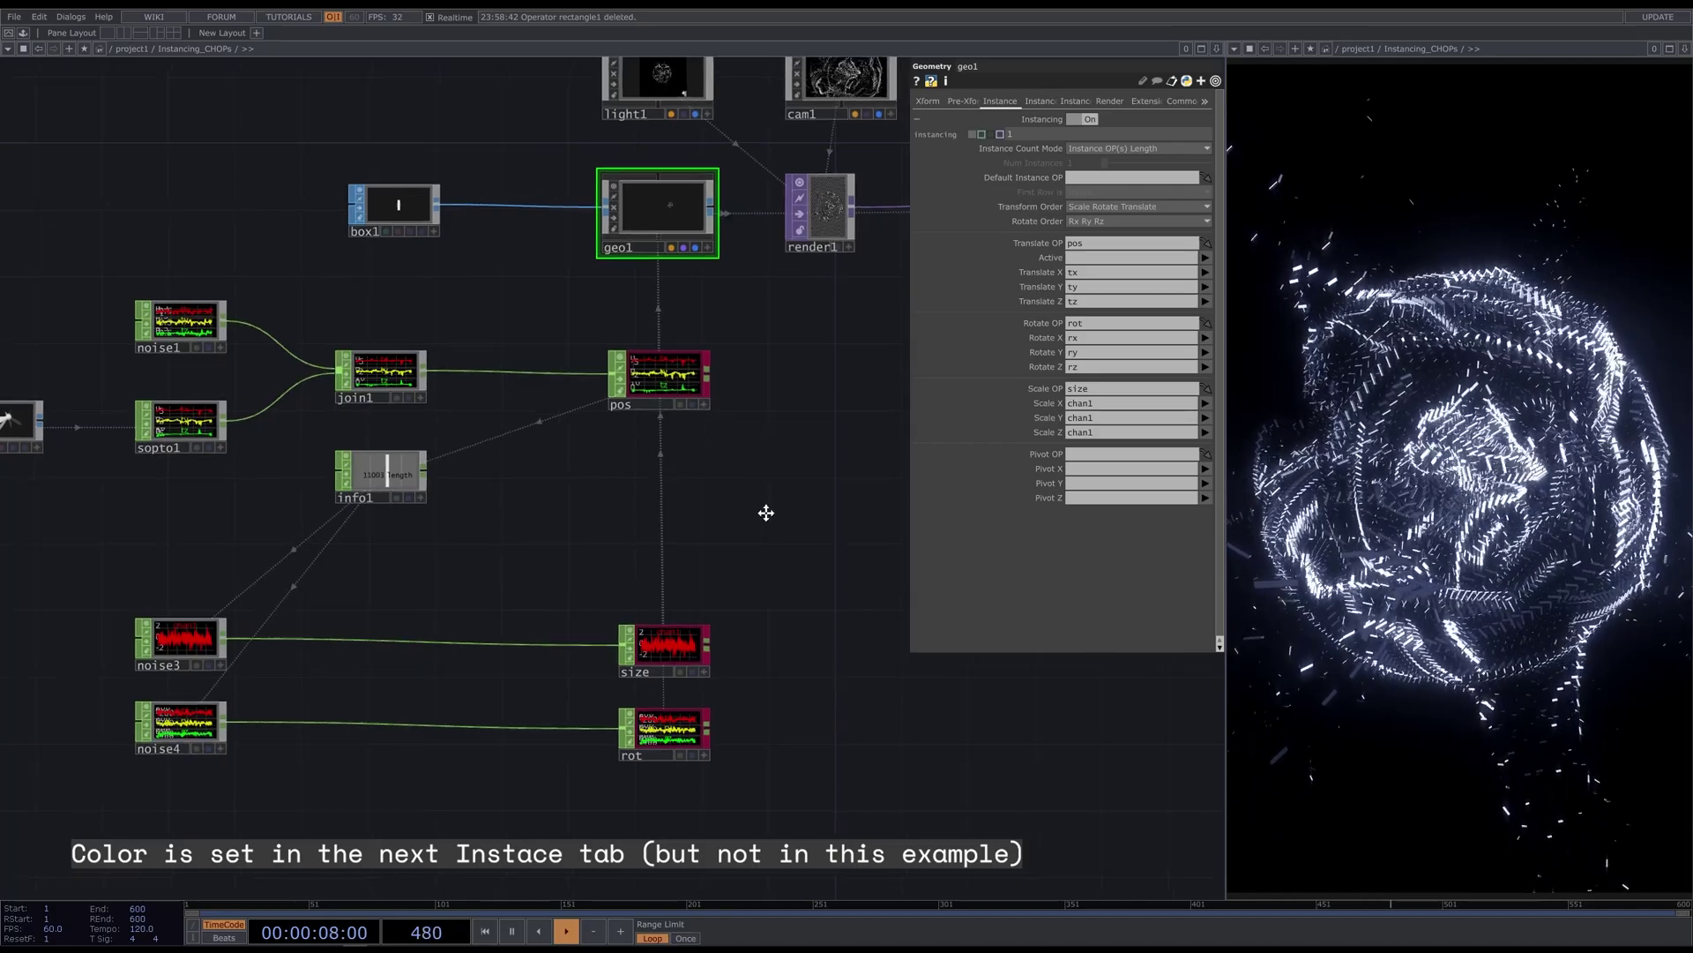
left_click_drag(766, 512, 766, 512)
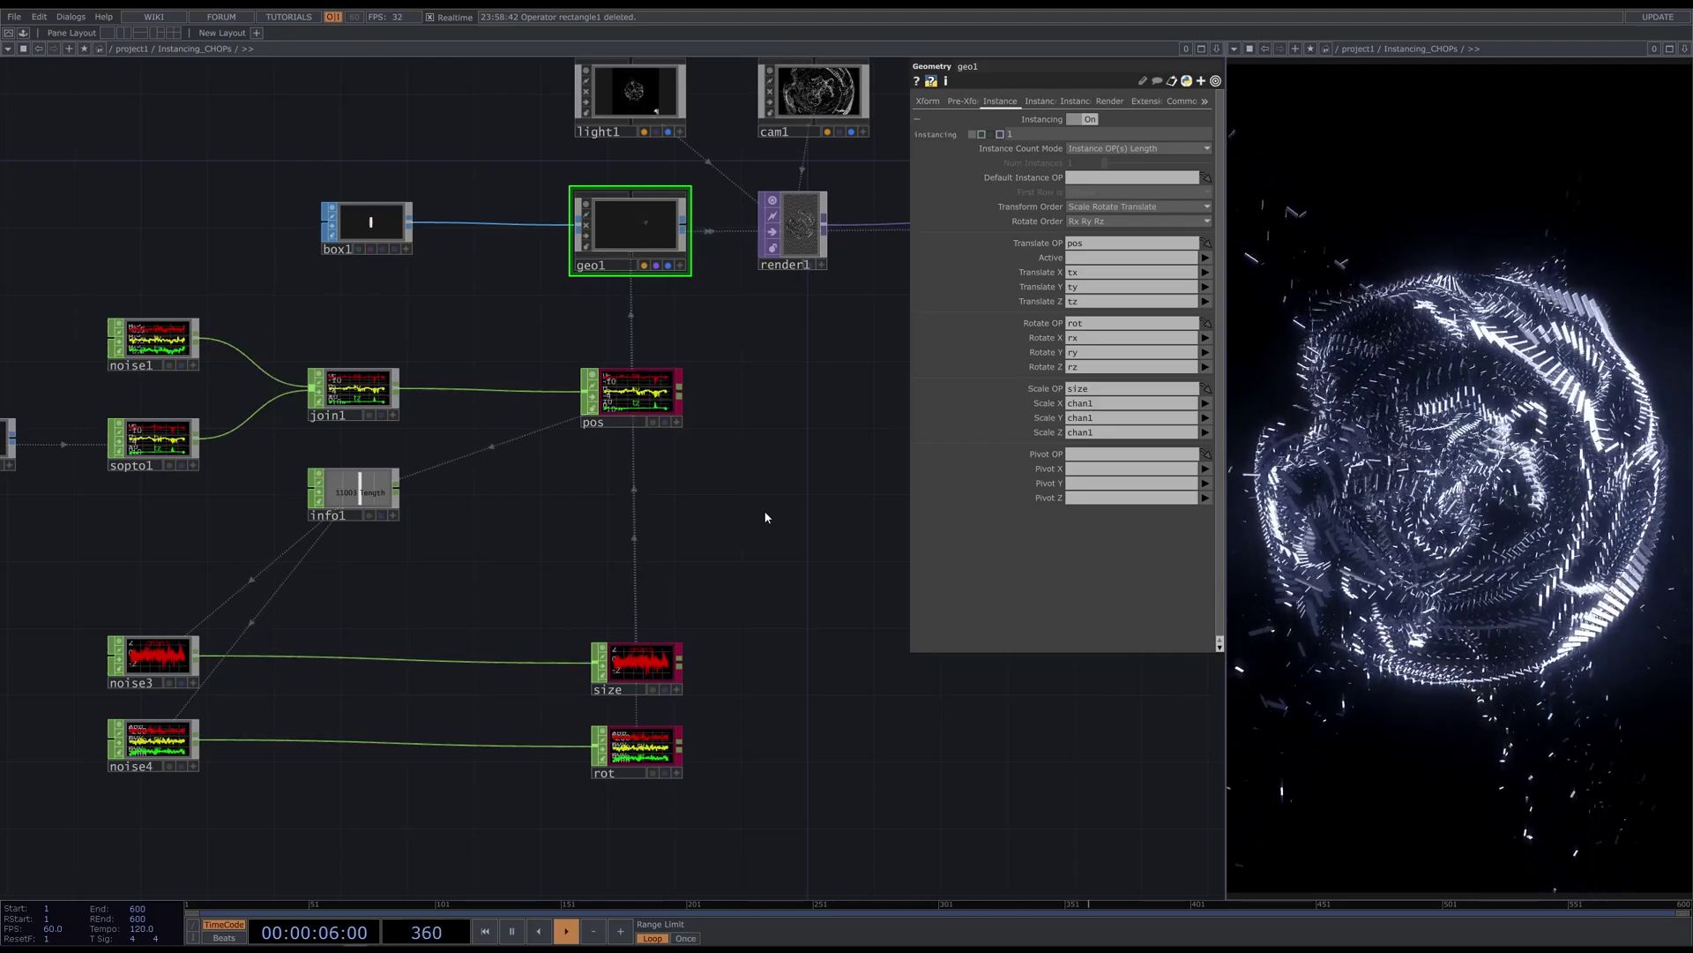
Examine the SOP chain of sphere1, noise2 and null2 and the LFO that drives the sphere
left_click_drag(459, 517, 1029, 534)
middle_click_drag(250, 437, 304, 452)
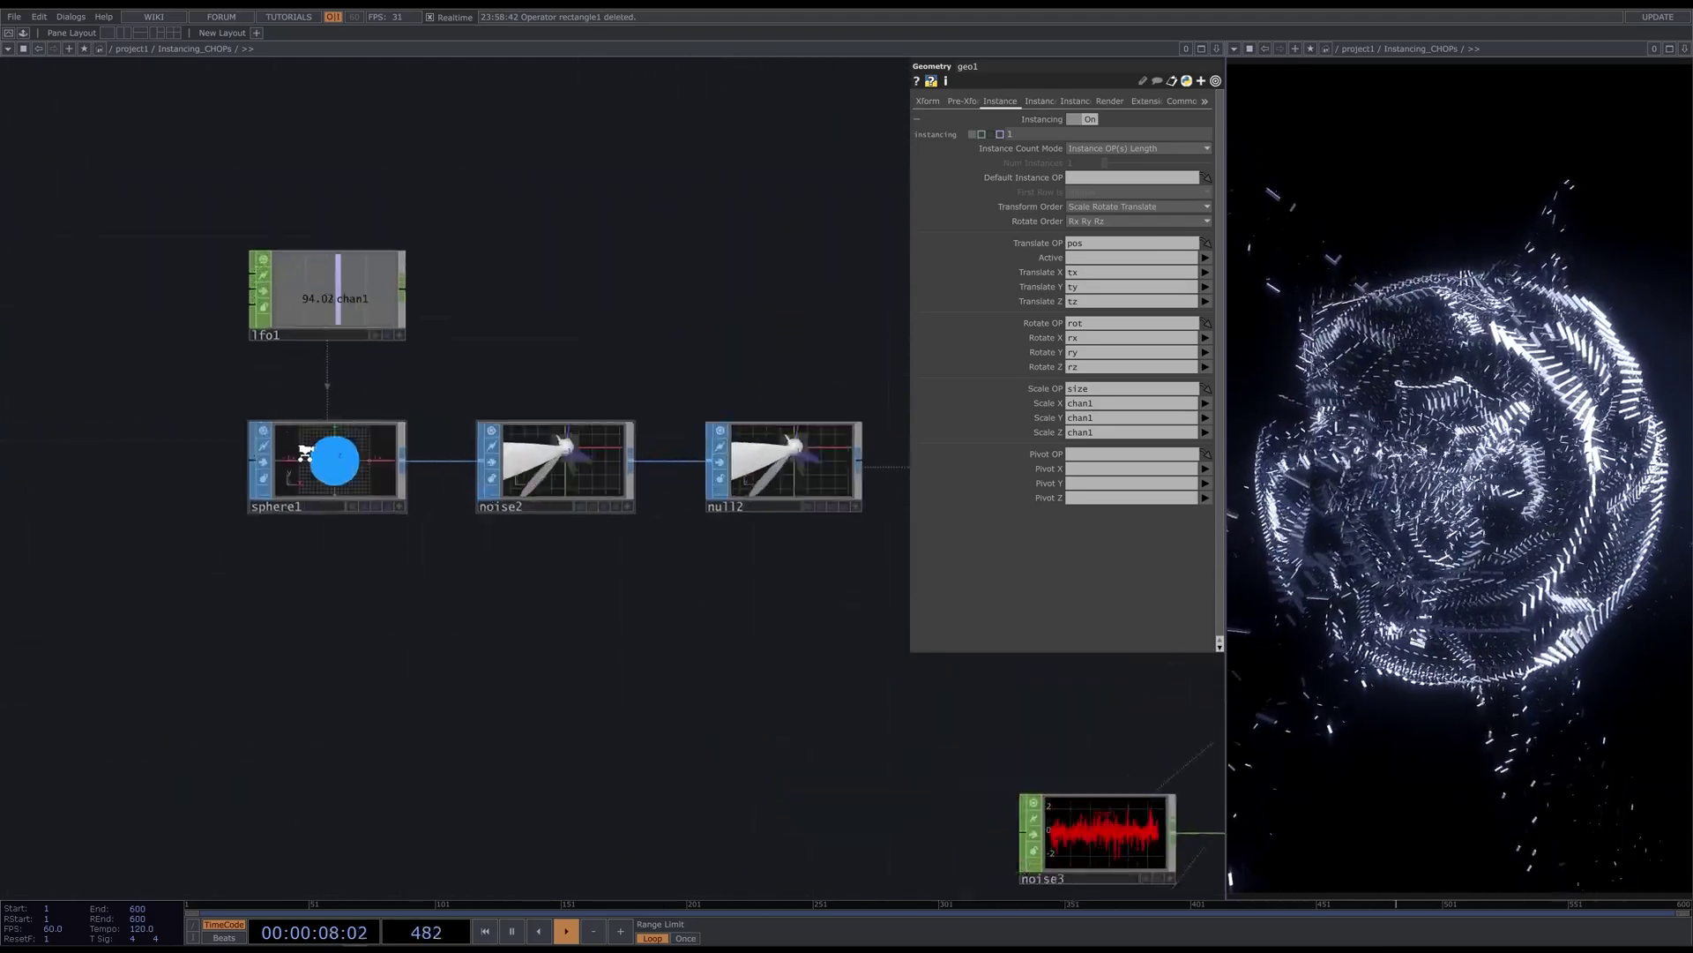
scroll(305, 453, "up", 5)
scroll(294, 520, "down", 5)
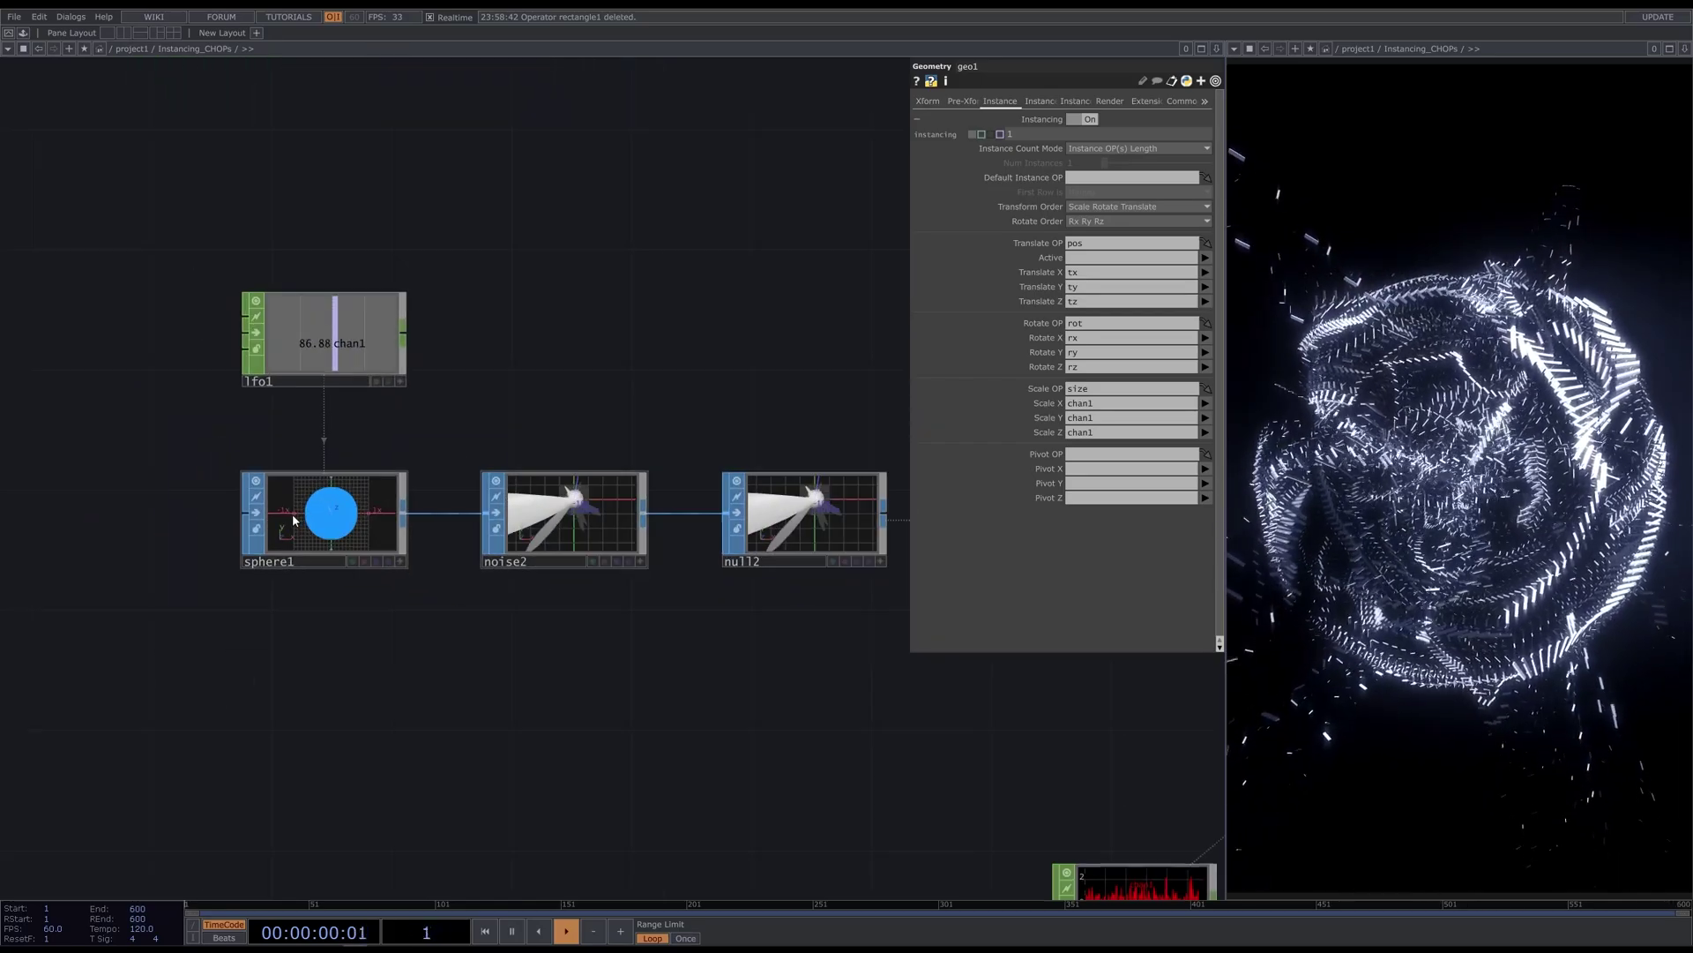
left_click_drag(326, 423, 4, 548)
Inspect the parameters of the noise1, noise3, noise4 and info1 CHOPs that supply position, size, rotation and sample length
left_click(717, 465)
left_click_drag(662, 312, 530, 247)
scroll(476, 317, "down", 5)
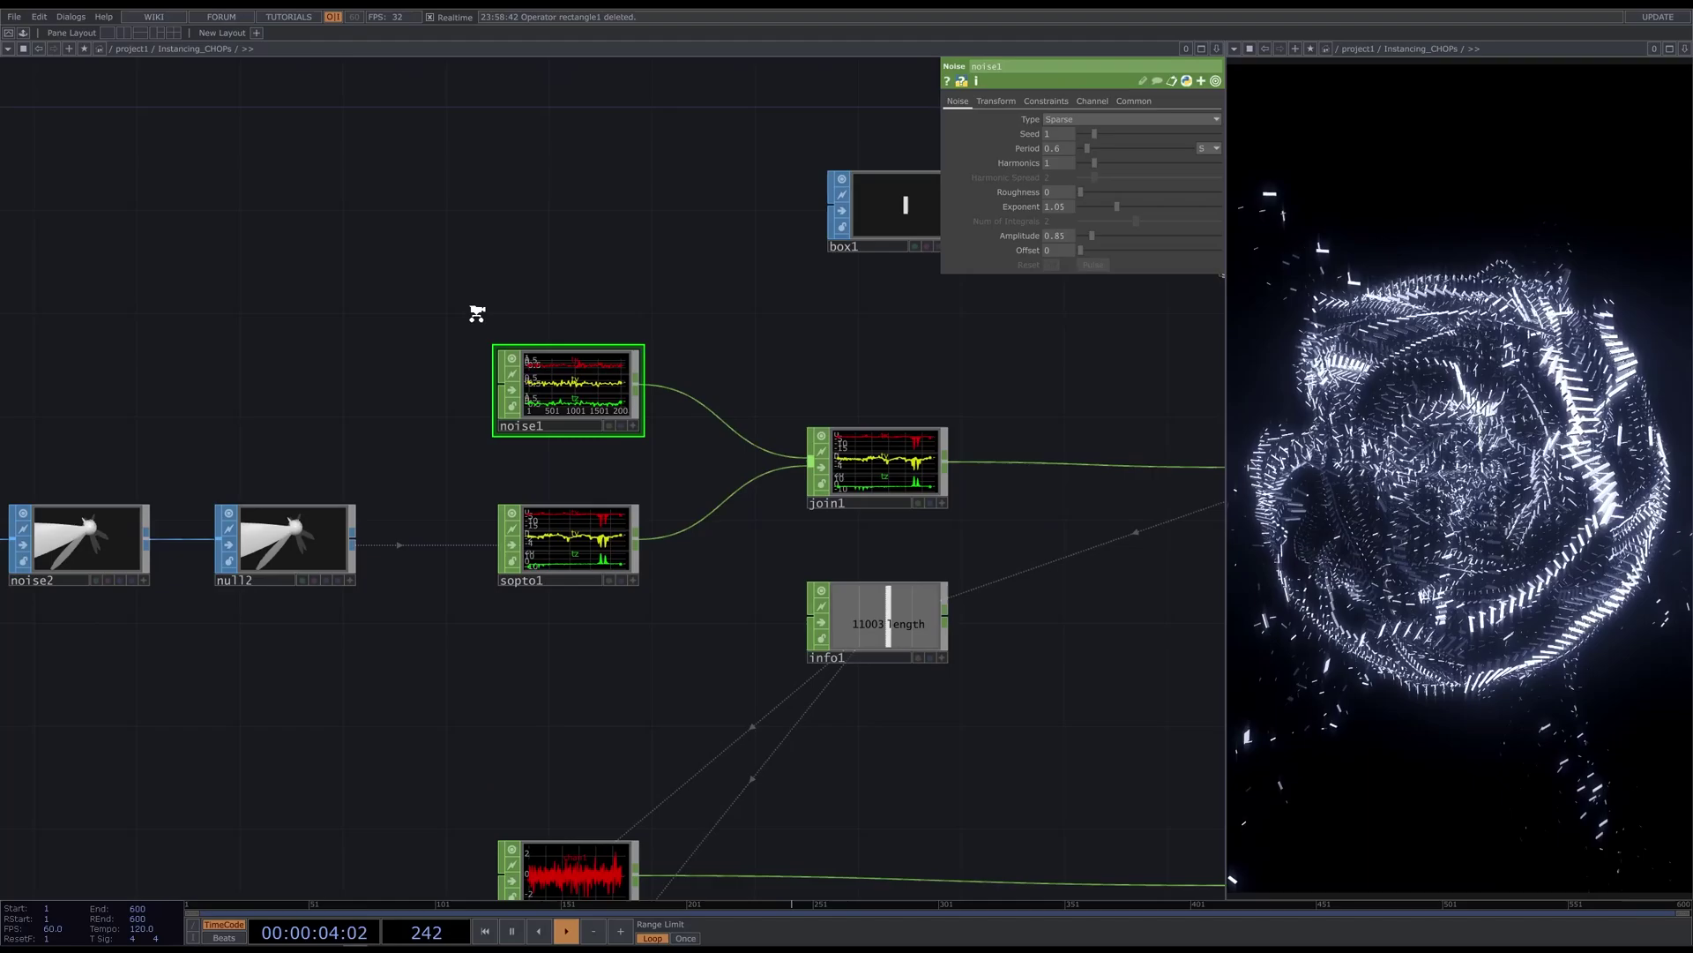
left_click_drag(805, 586, 677, 567)
left_click(428, 617)
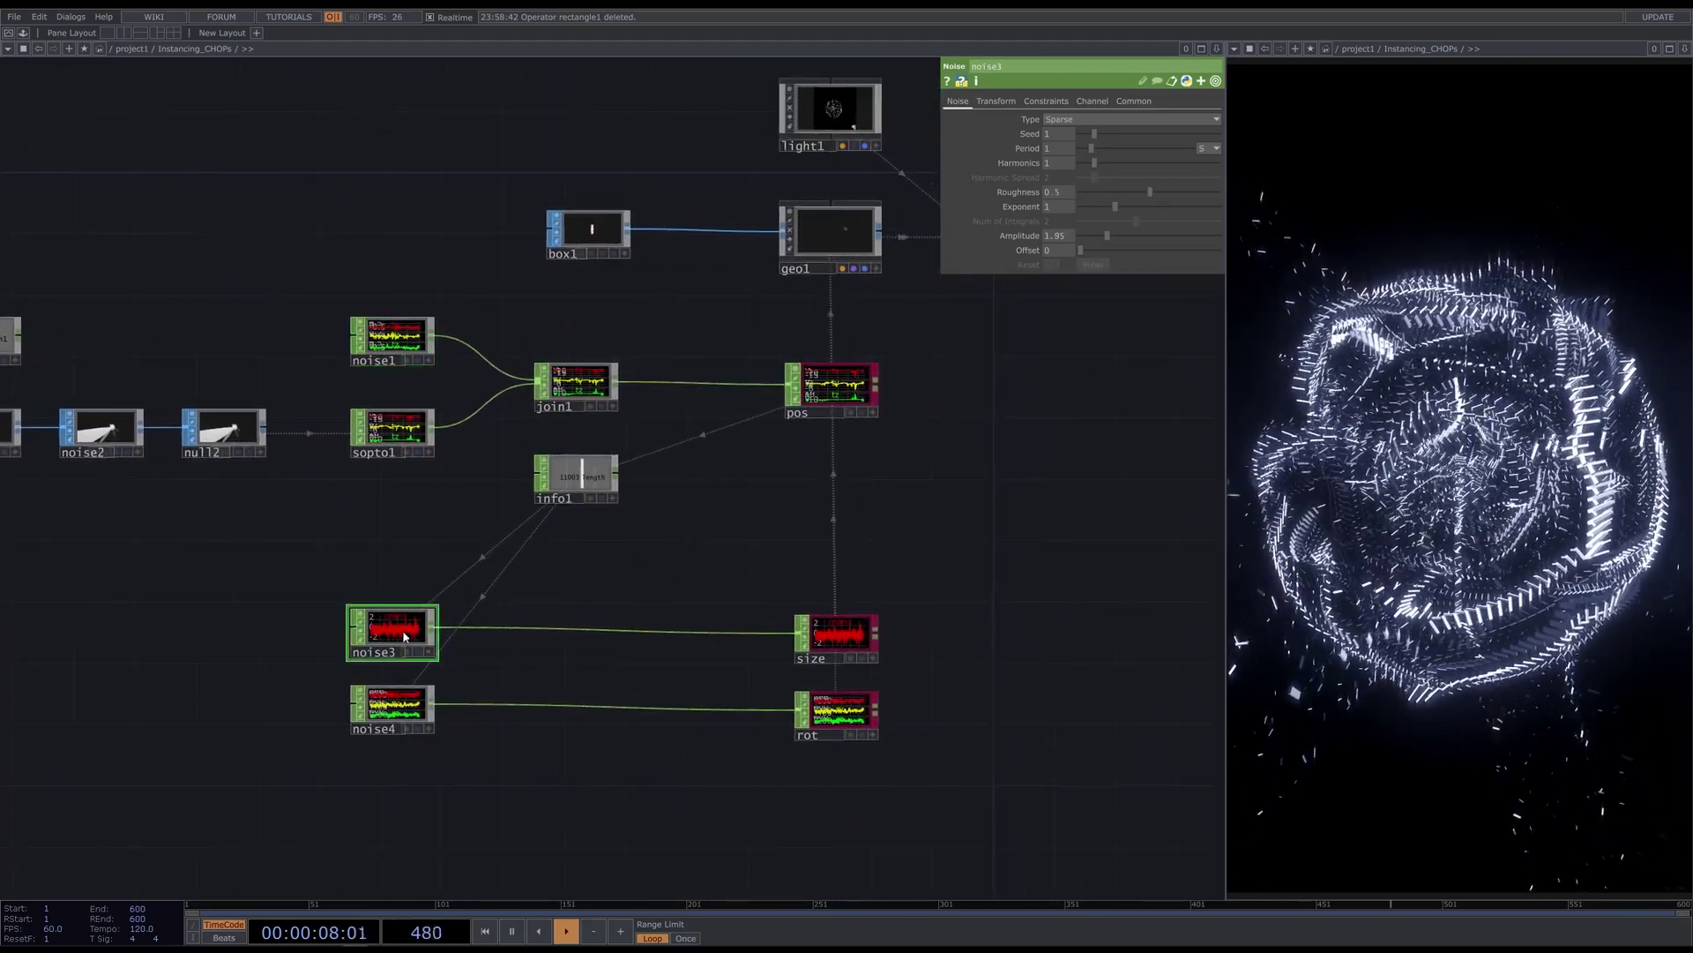
left_click(392, 706)
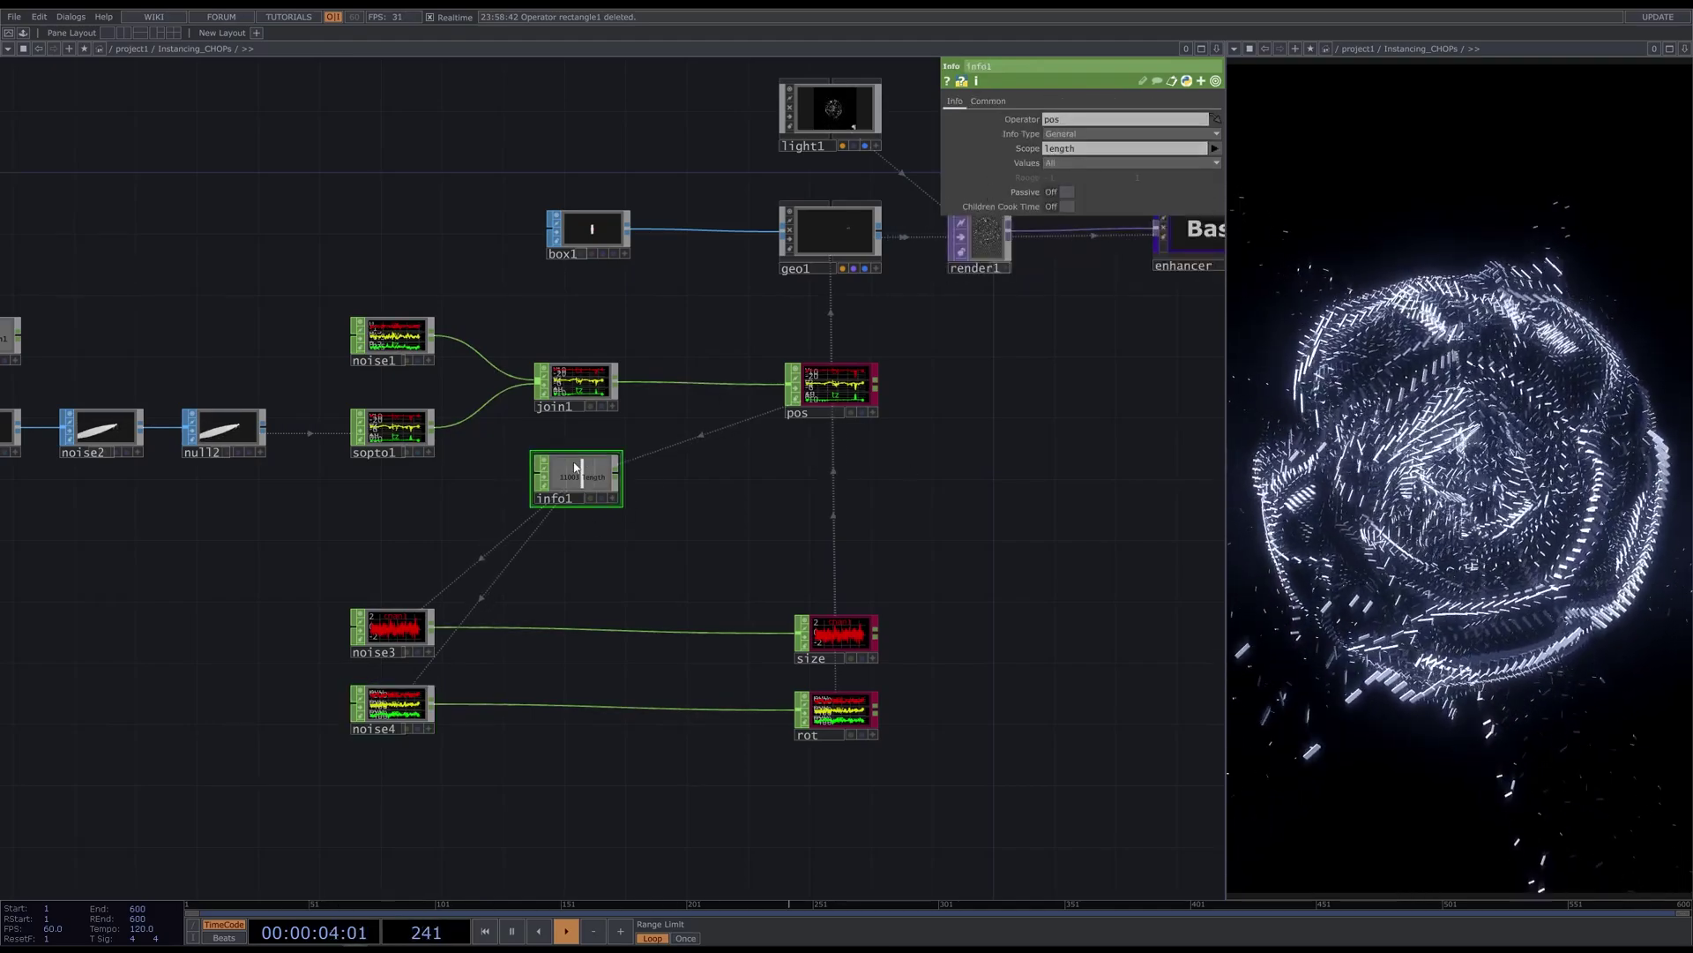
Raise noise1's Amplitude to 1.47 and its Exponent to 1.39
left_click(404, 332)
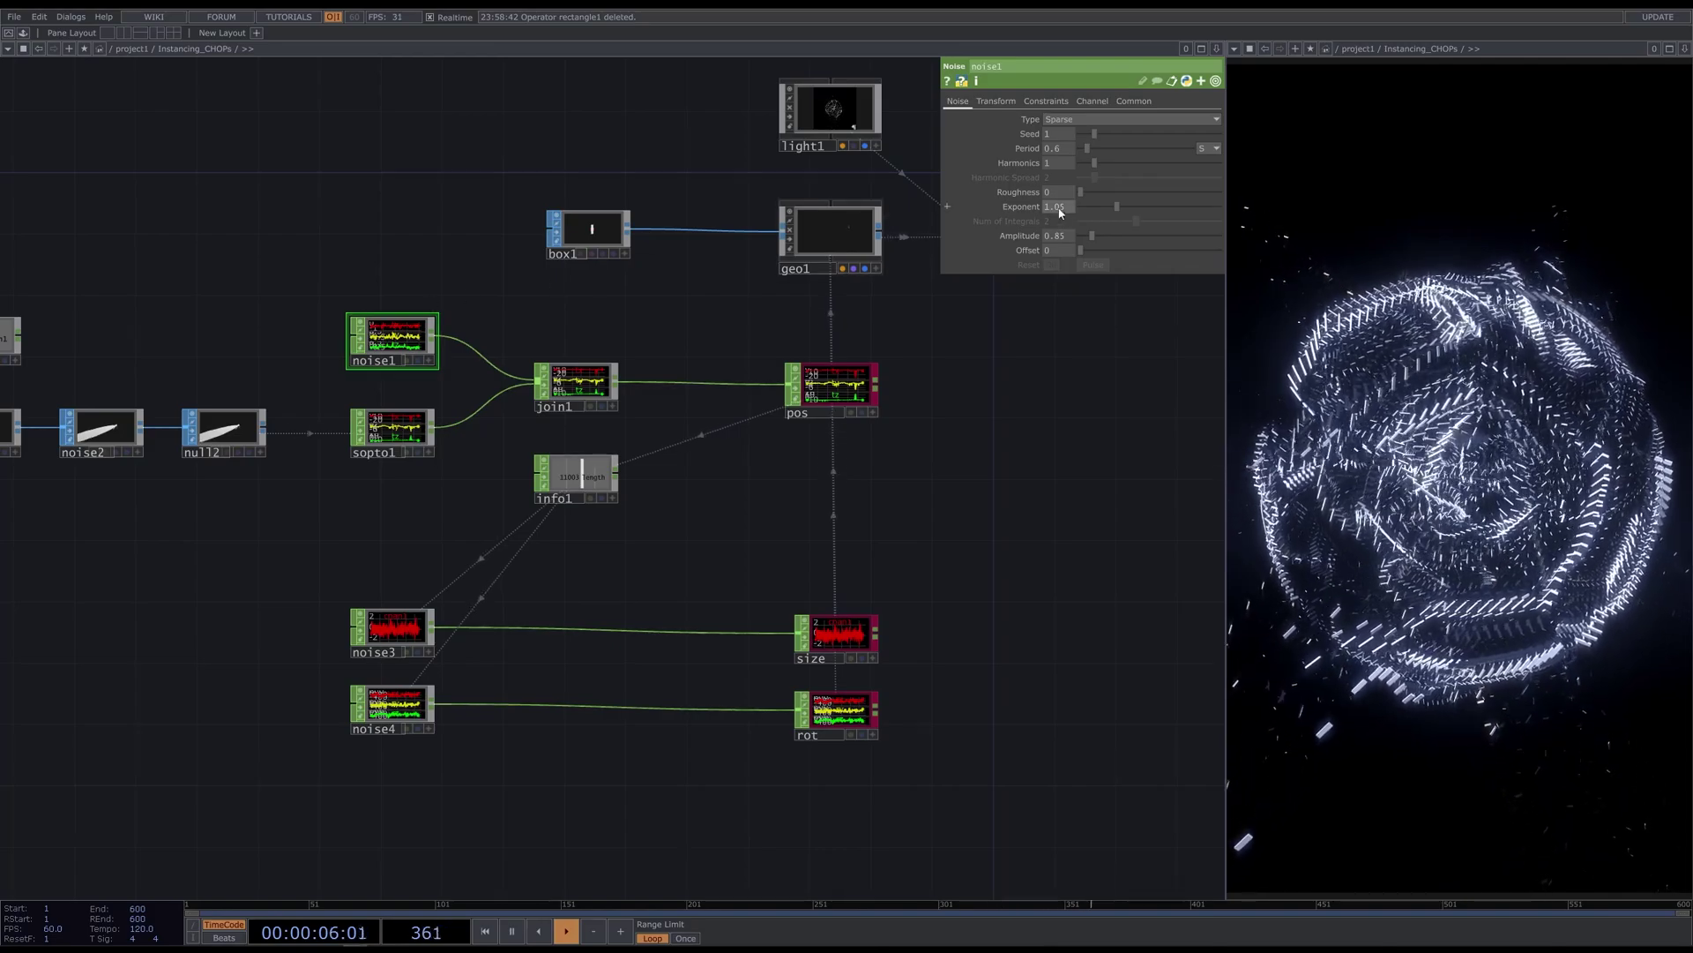
left_click_drag(1092, 235, 1129, 208)
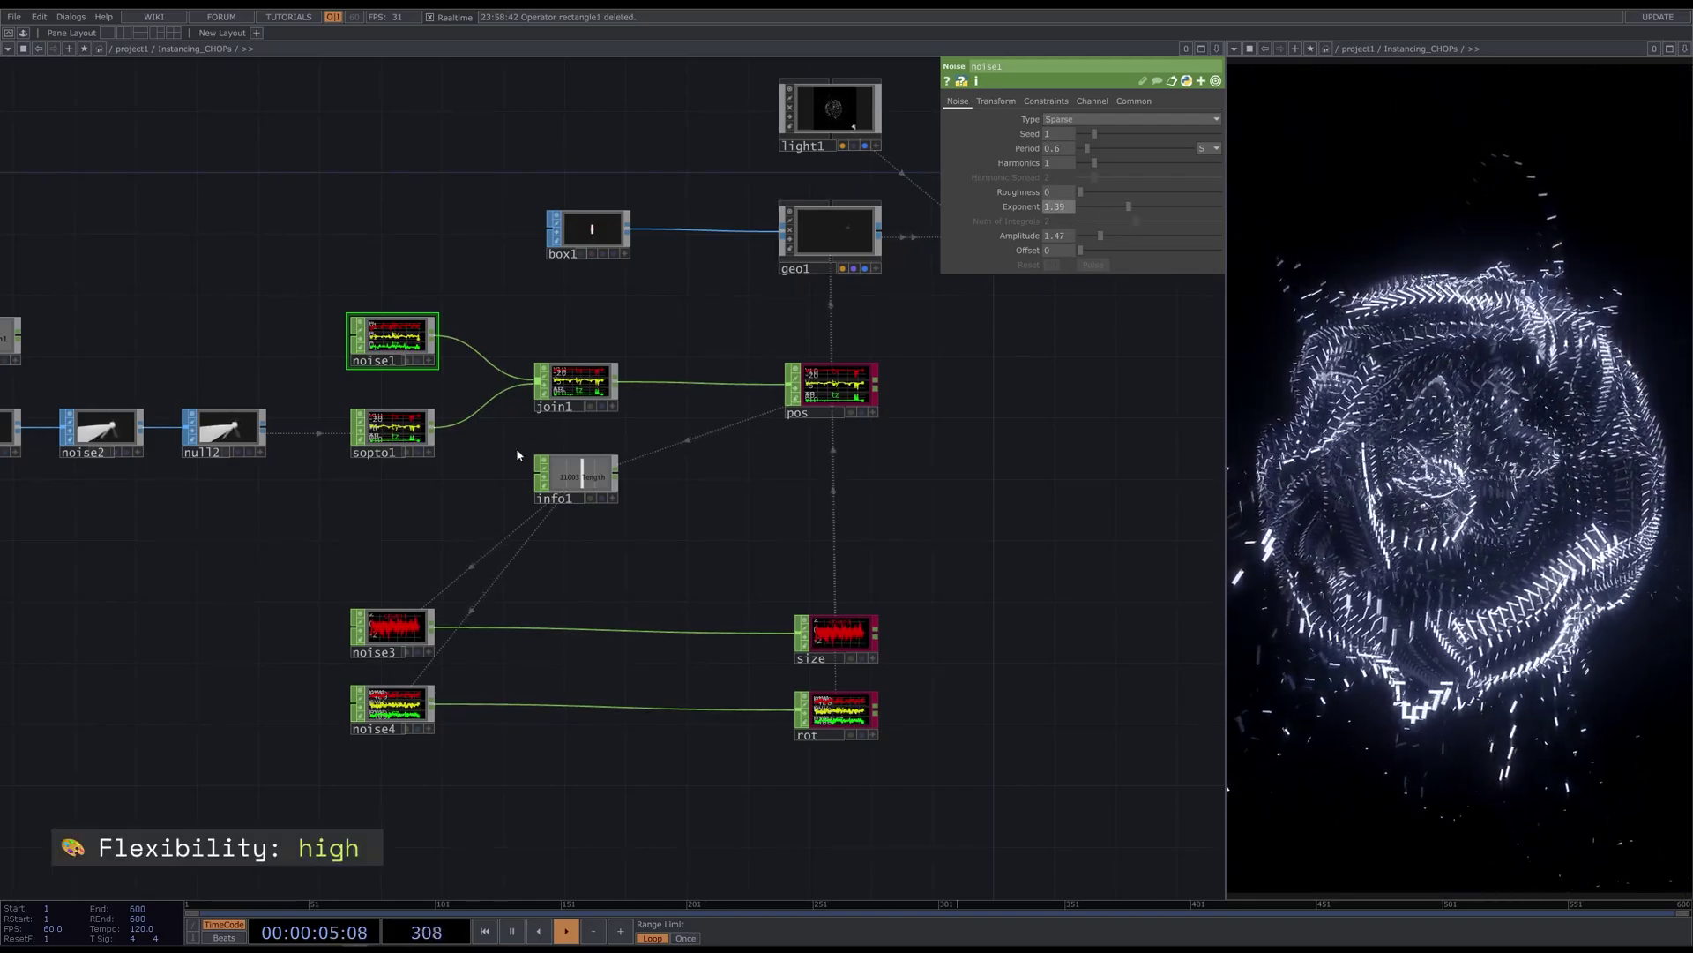
Lower noise3's Amplitude to 1.57 and raise noise1's Period to 0.66
left_click(388, 626)
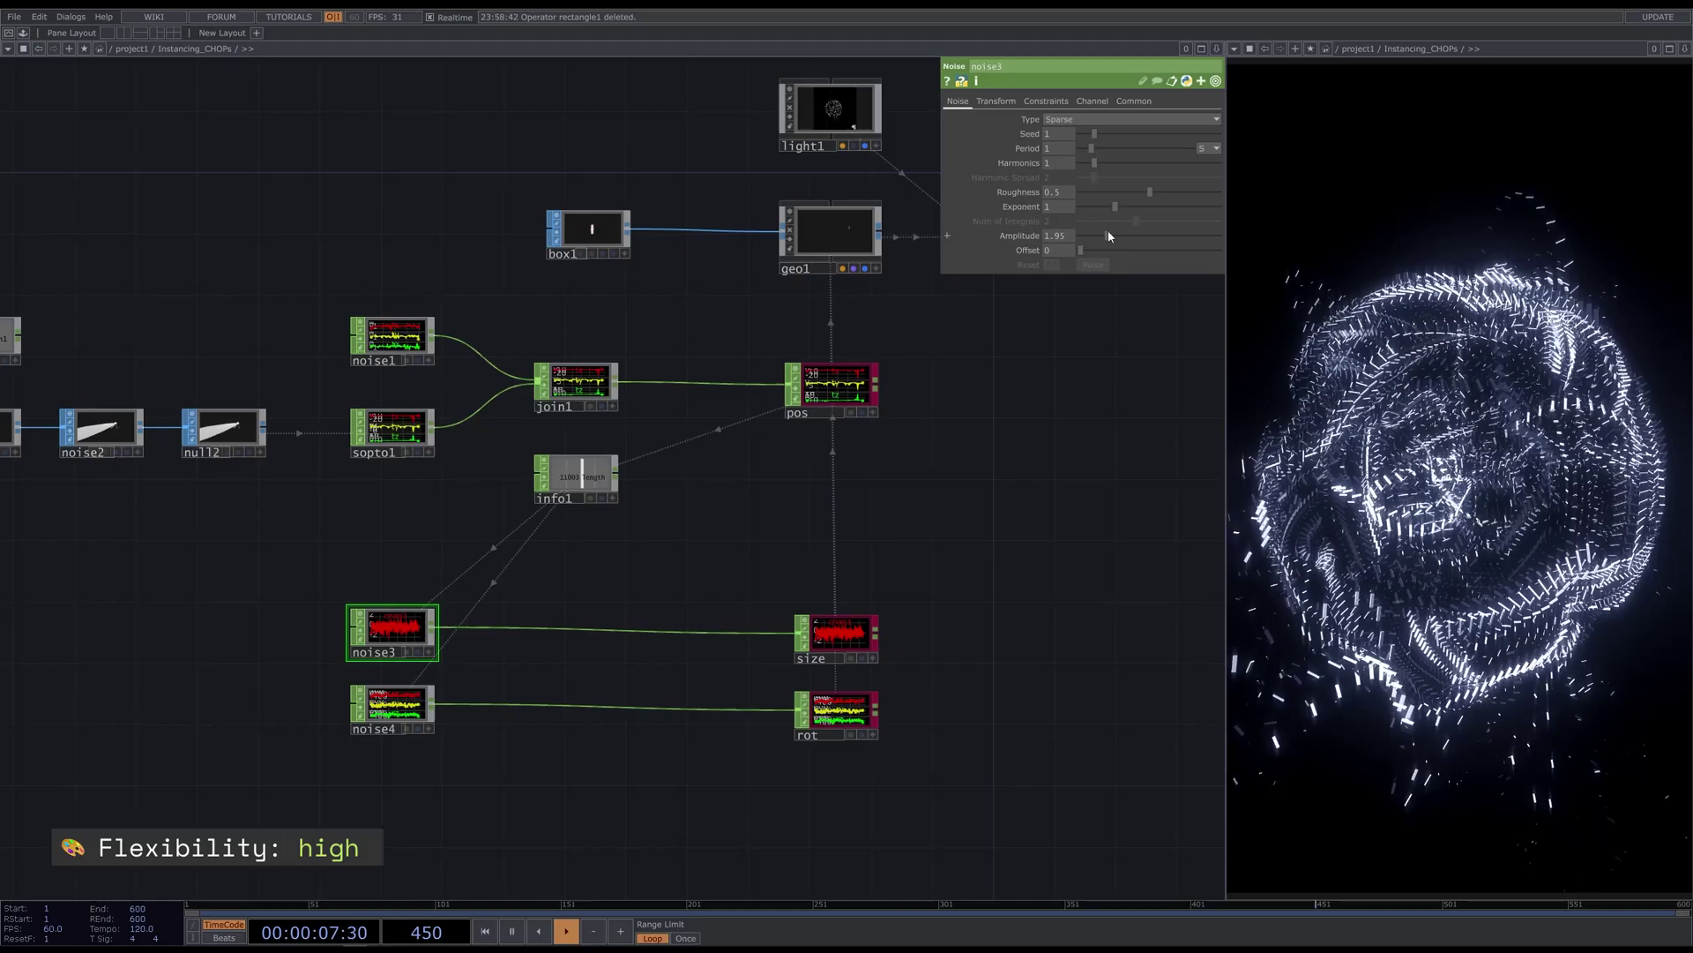
mouse_move(1107, 235)
left_mouse_down()
mouse_move(1147, 235)
mouse_move(1102, 234)
left_mouse_up()
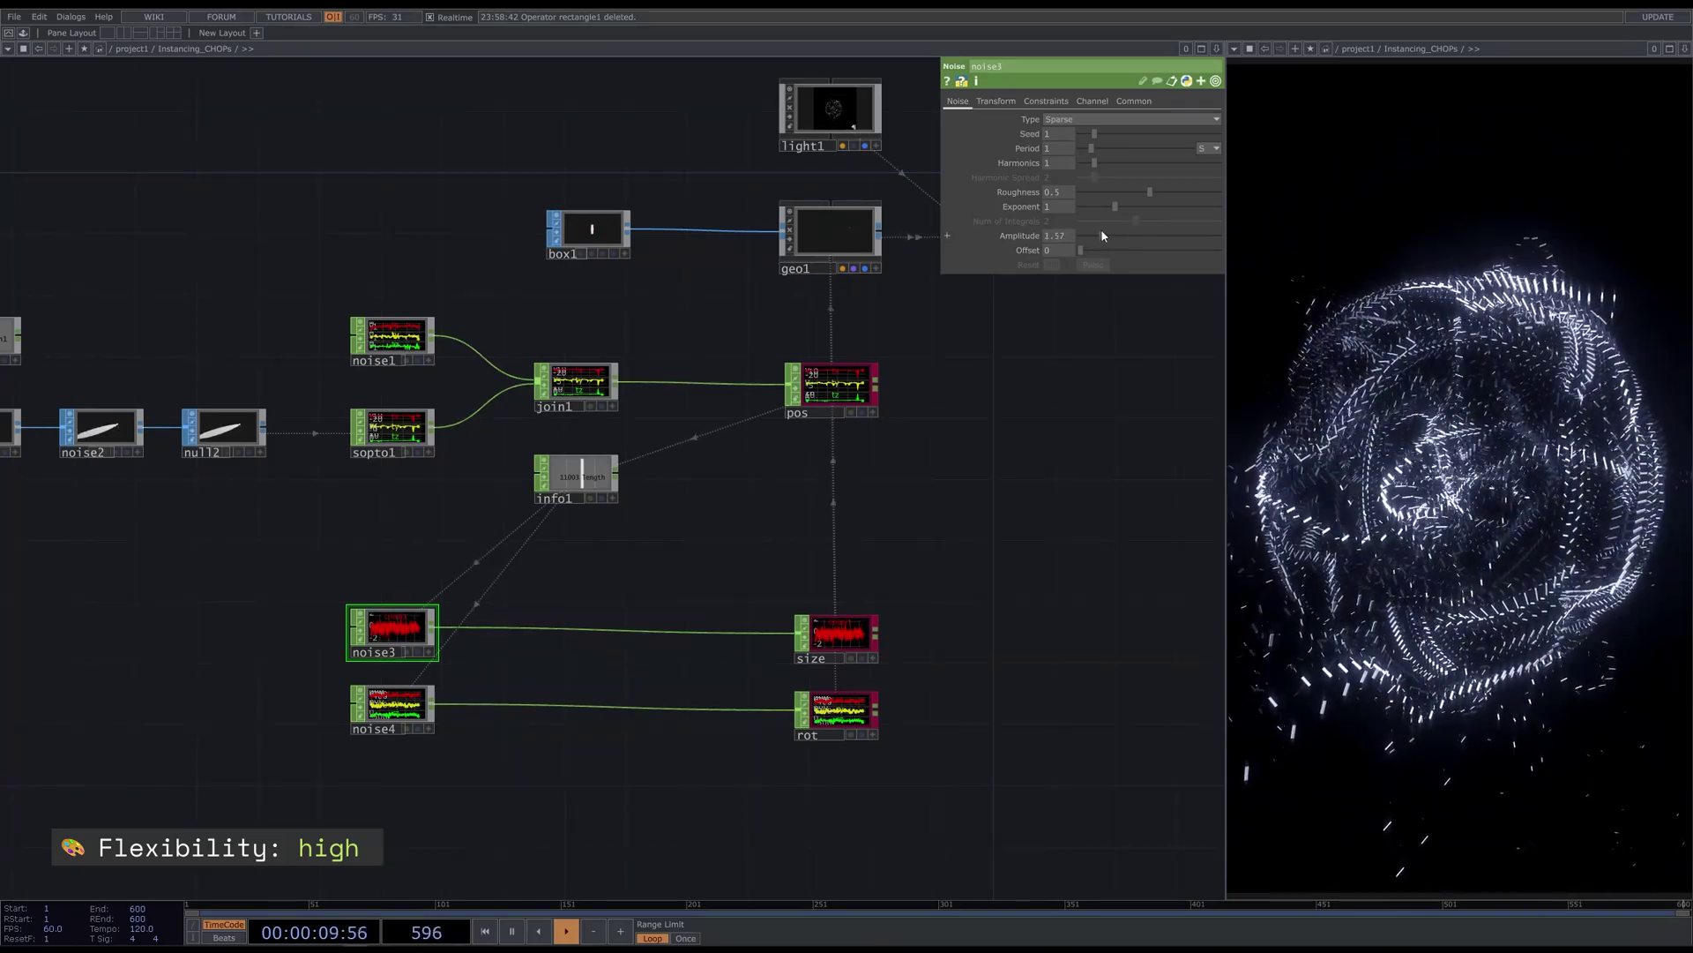
left_click(393, 337)
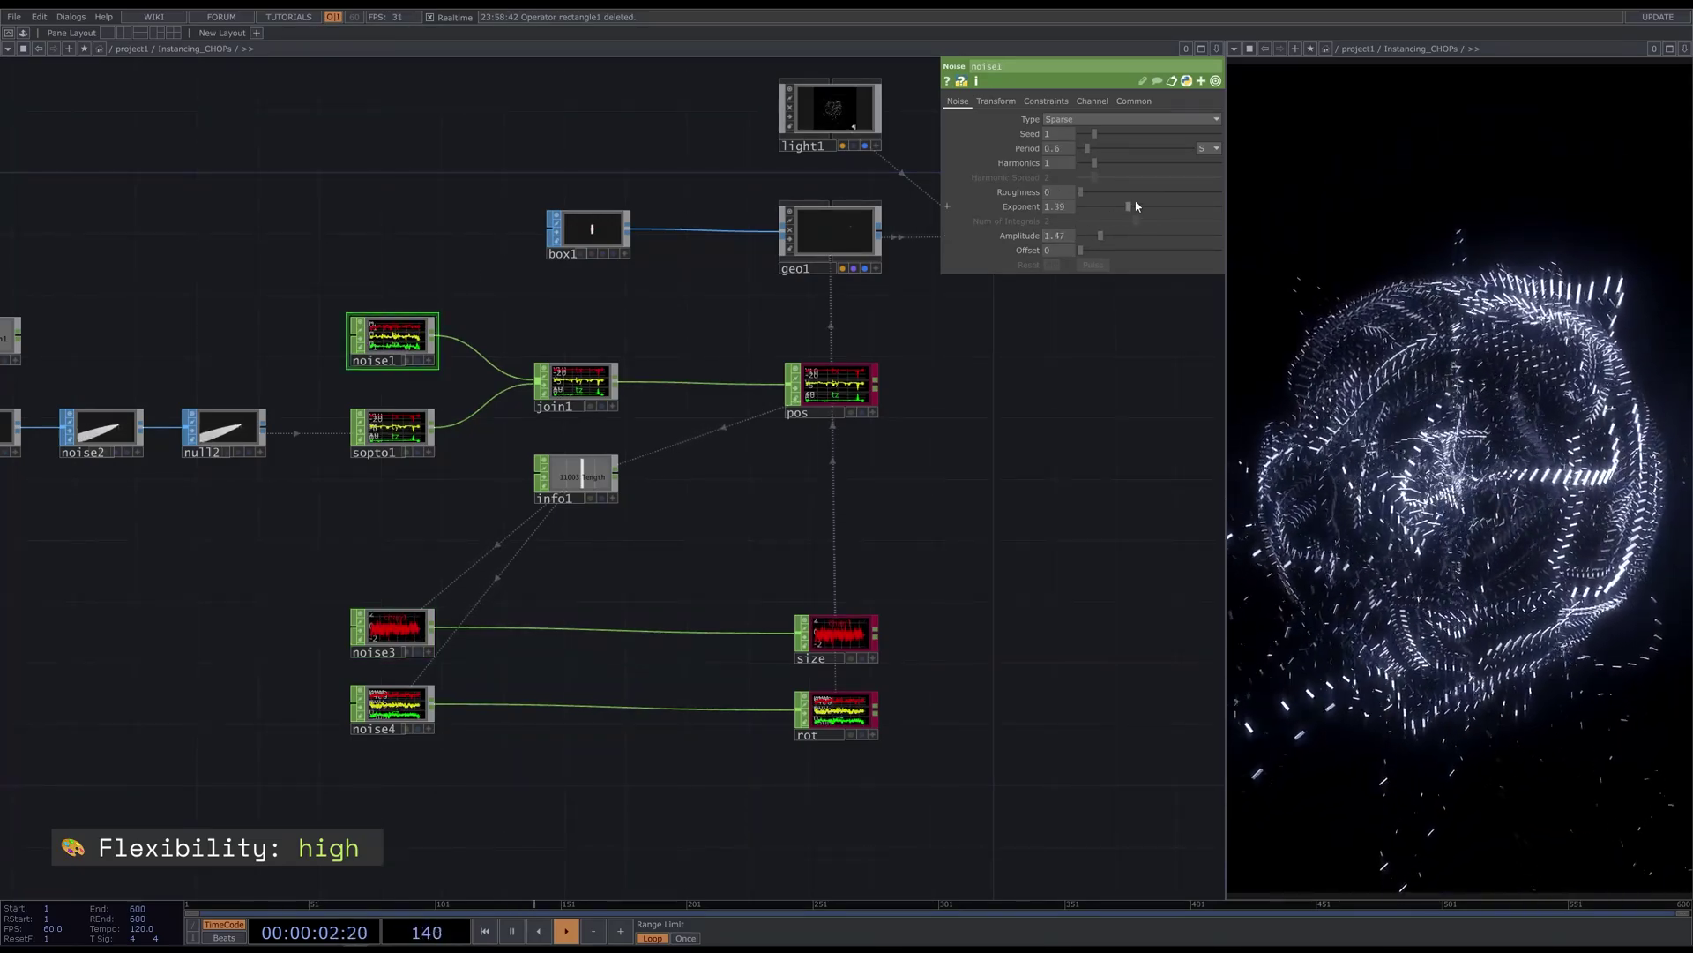
left_click_drag(1087, 149, 1090, 155)
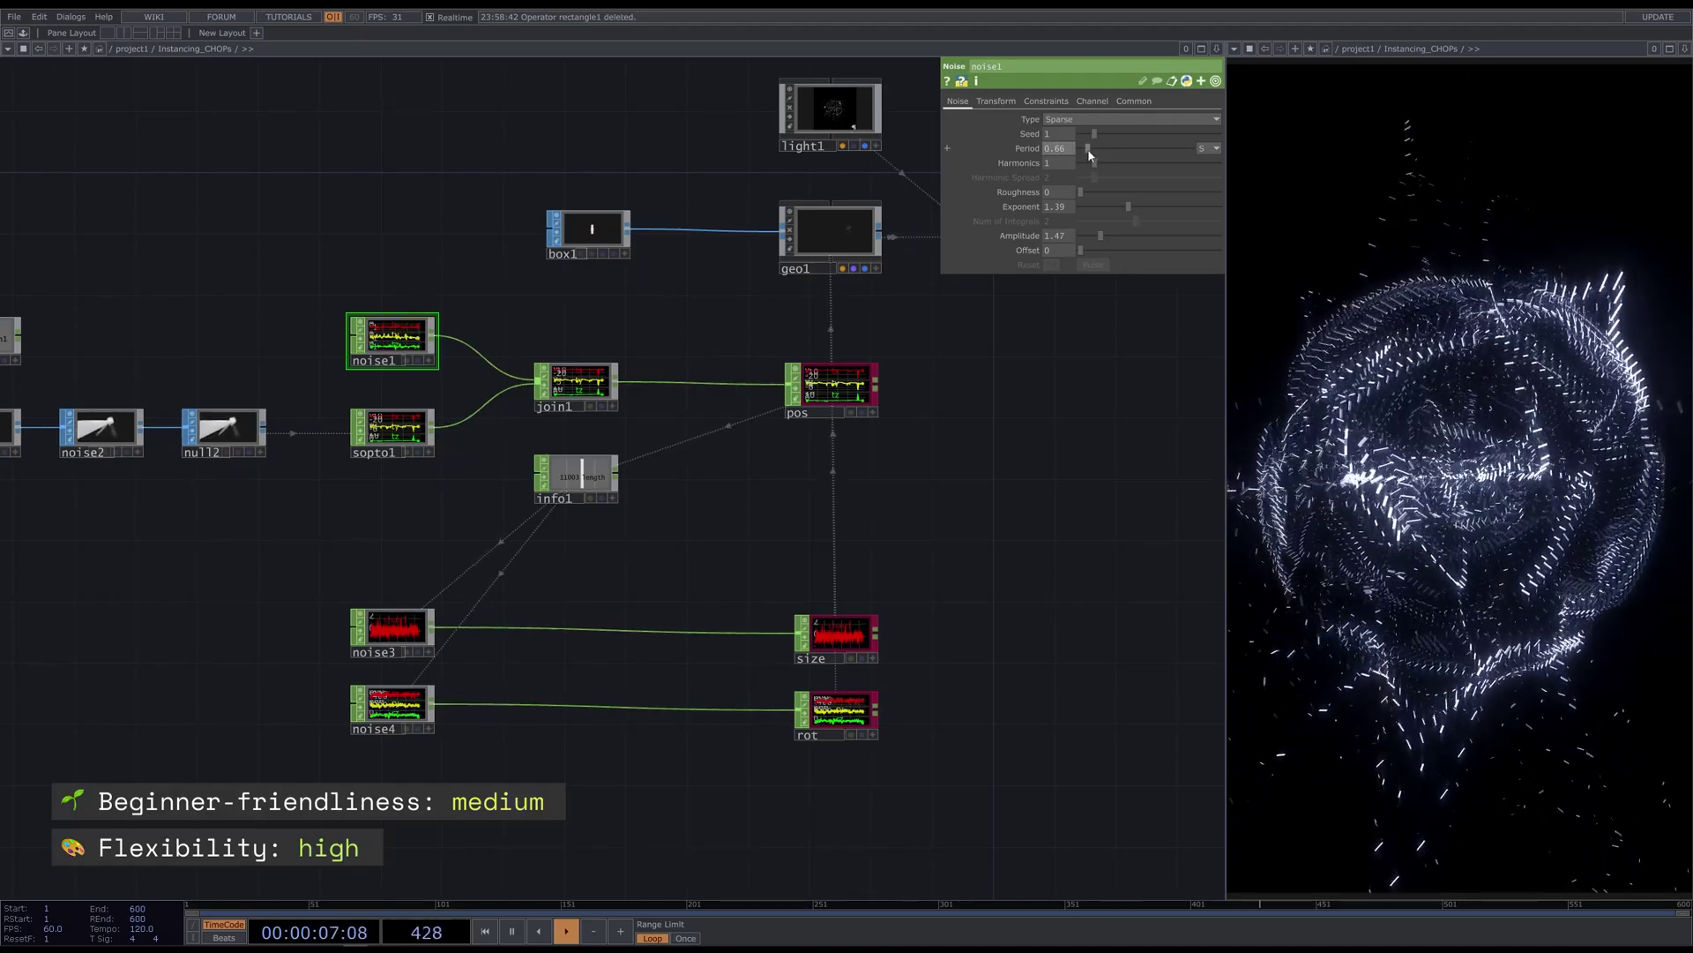
left_click(93, 437)
left_click_drag(192, 578, 325, 580)
mouse_move(1193, 264)
left_mouse_down()
mouse_move(1261, 256)
mouse_move(1110, 236)
mouse_move(1197, 234)
left_mouse_up()
mouse_move(1098, 177)
left_mouse_down()
mouse_move(1162, 189)
mouse_move(1098, 193)
left_mouse_up()
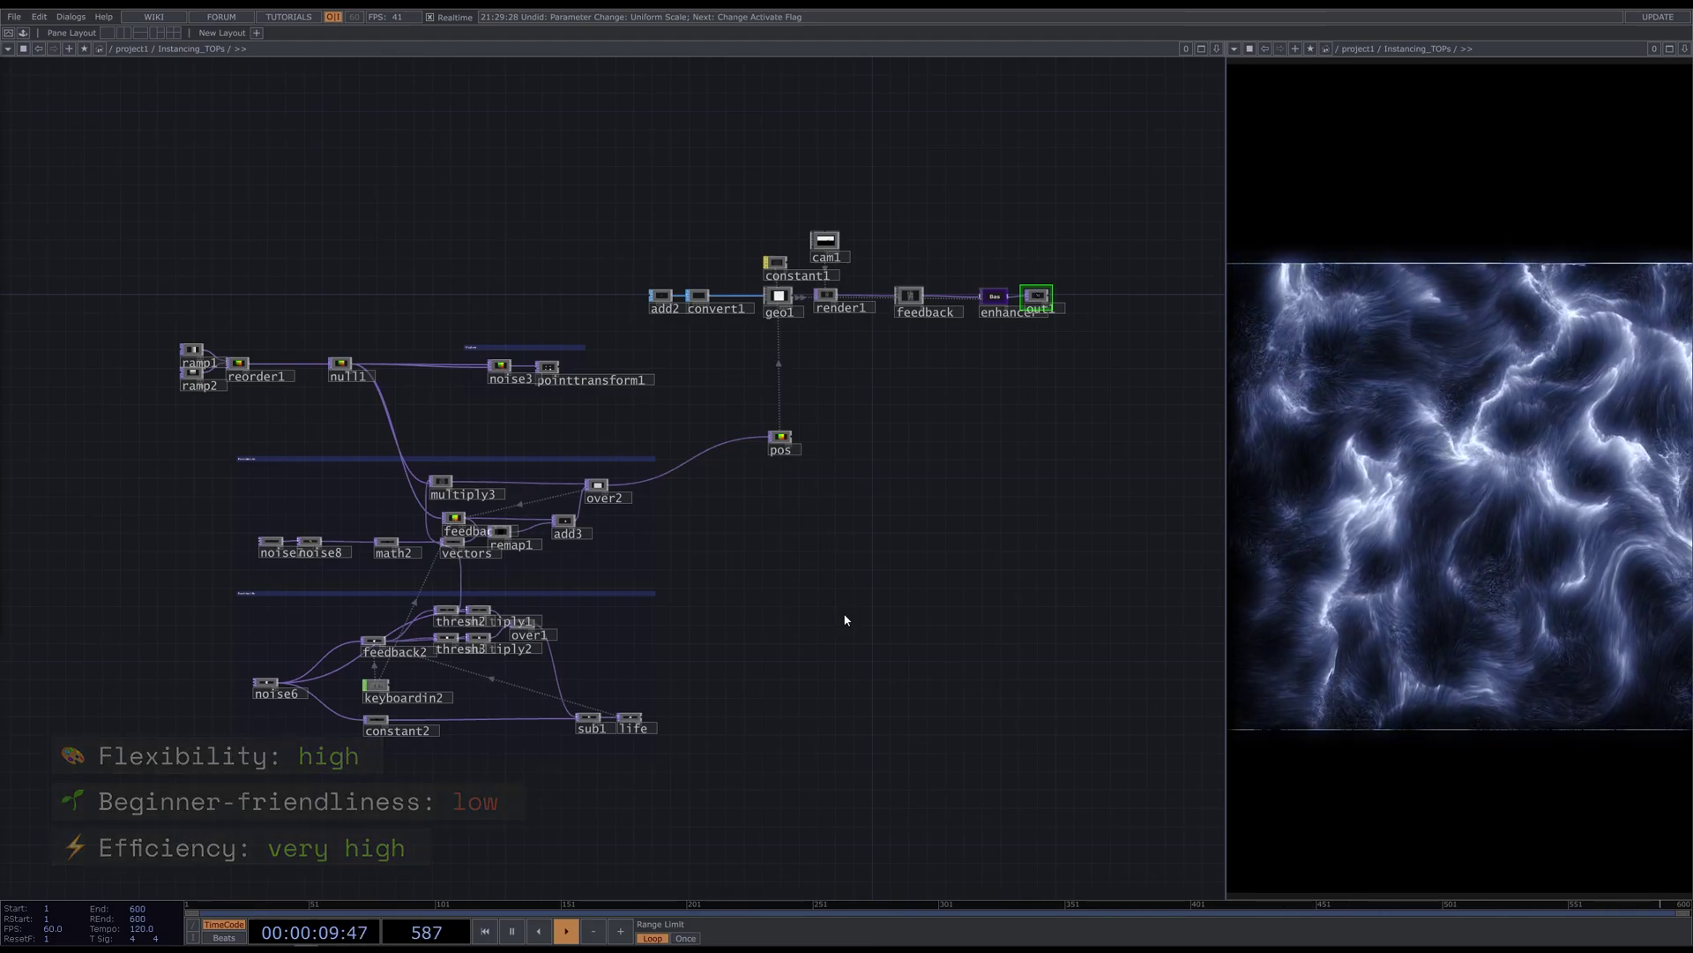
Open geo1's instancing parameters to examine how the pos TOP's colour channels drive the translation
scroll(806, 336, "up", 5)
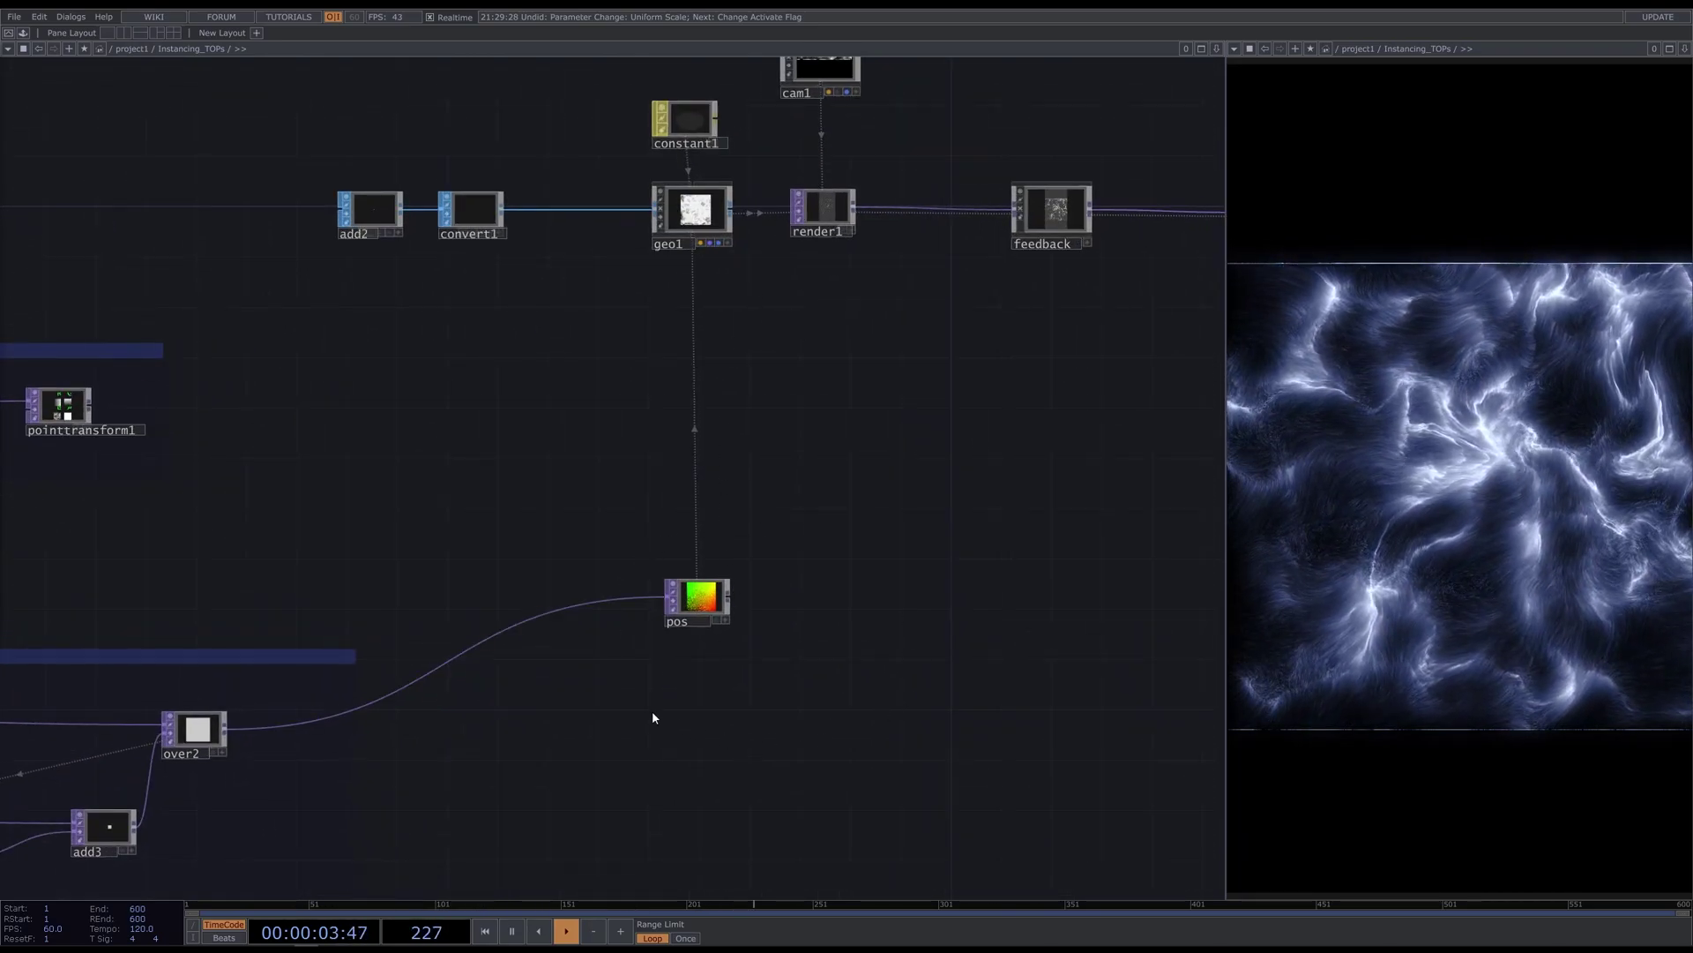
left_click(695, 212)
key("p")
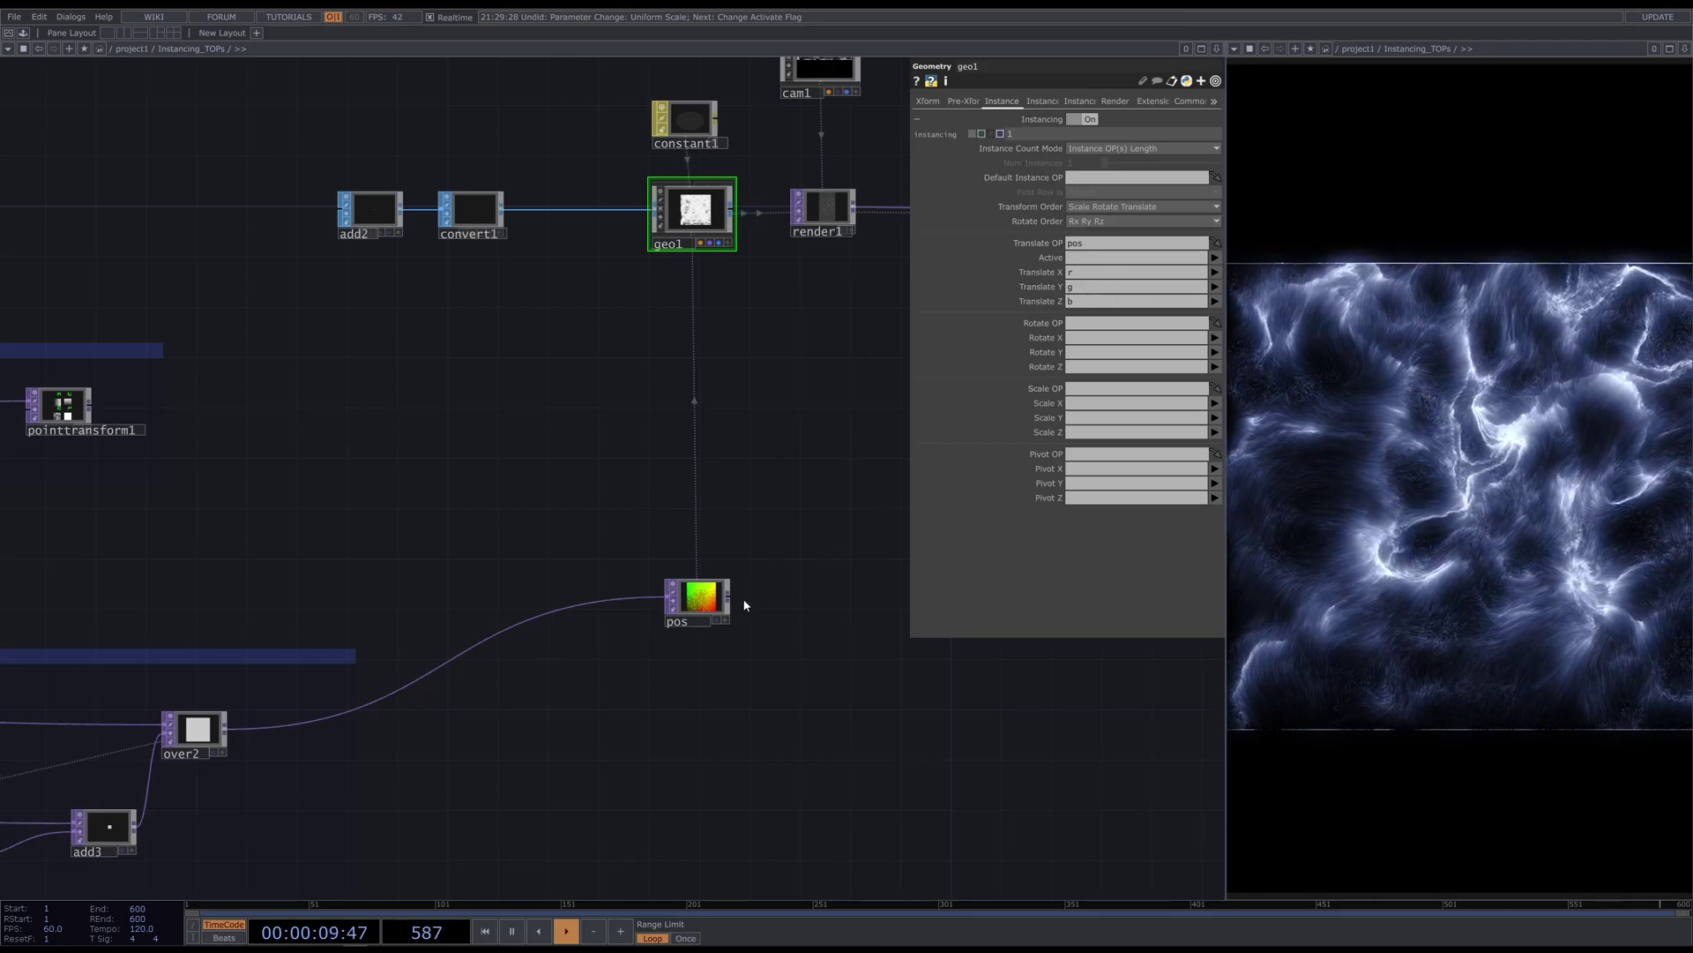
Switch the pos TOP's viewer to display as points and examine the point cloud up close from the front
scroll(745, 605, "up", 5)
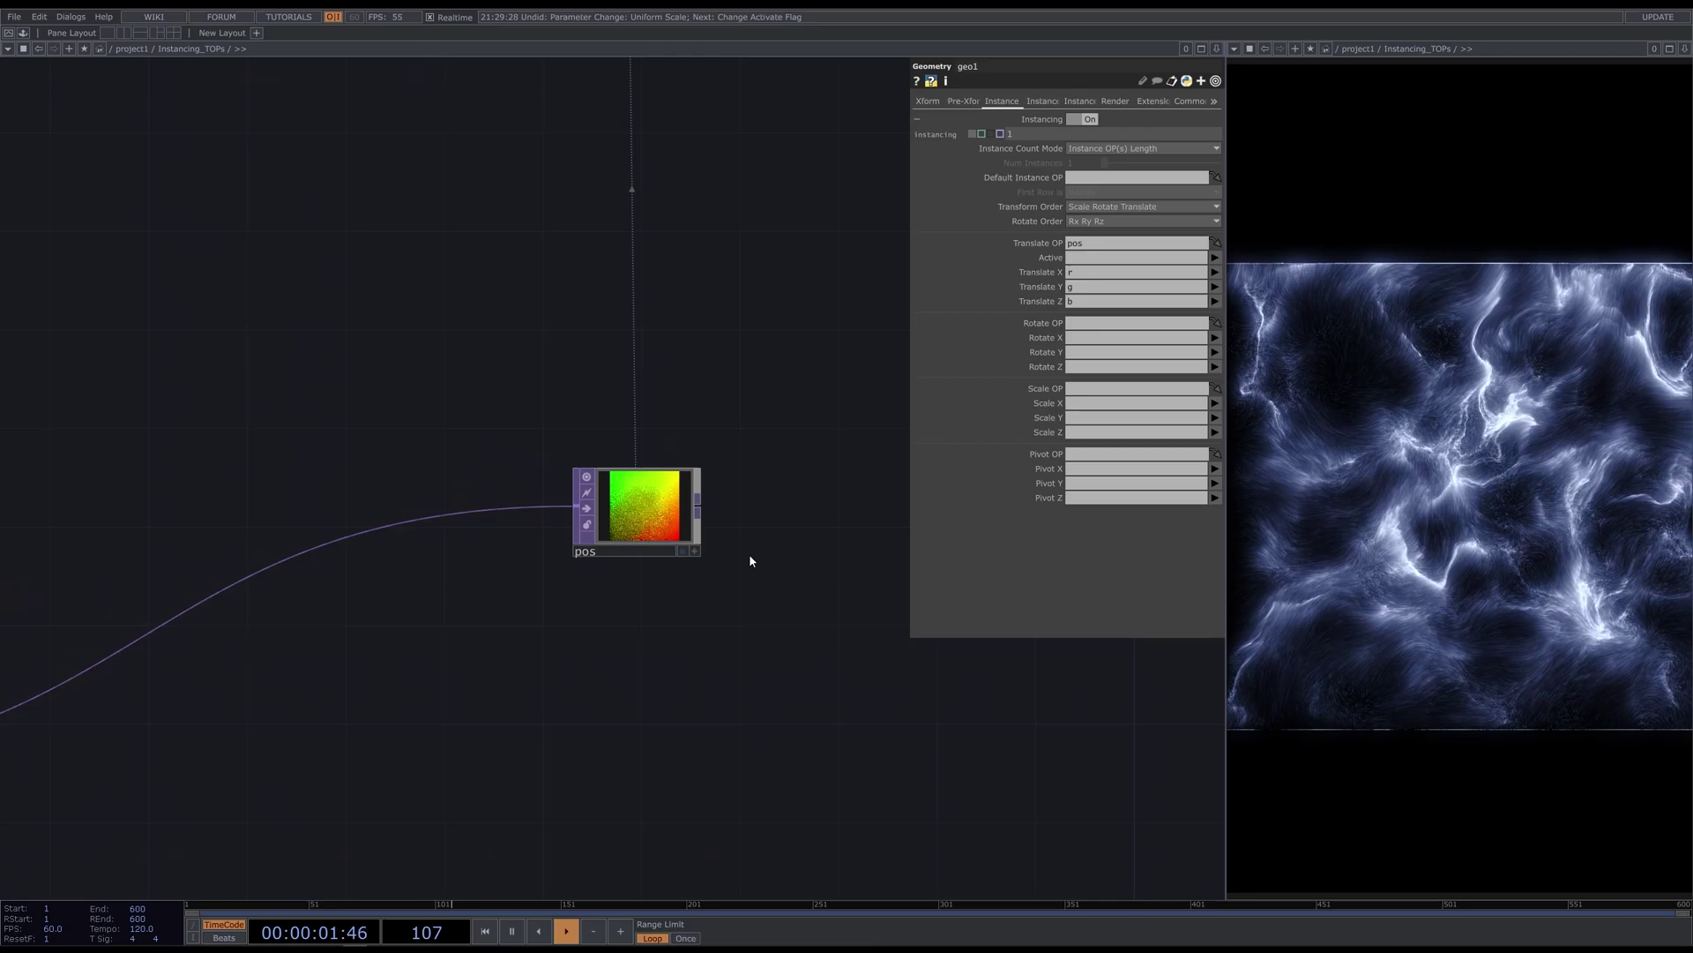
left_click_drag(757, 543, 737, 542)
scroll(728, 539, "up", 4)
left_click(544, 511)
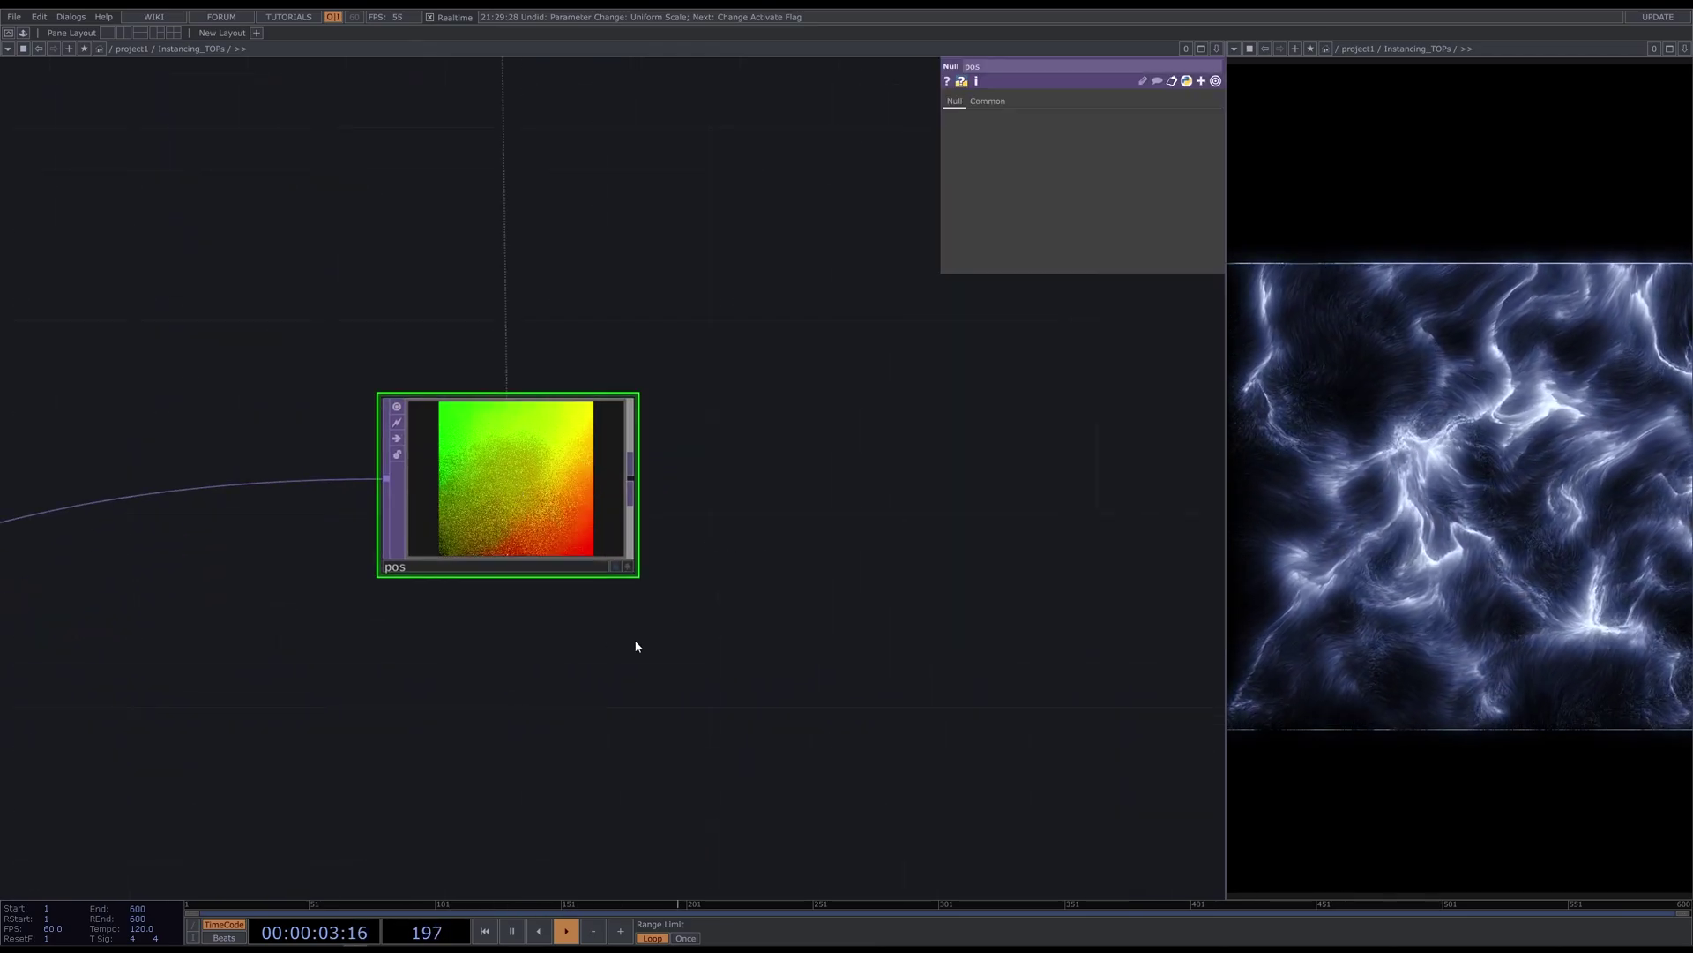
right_click(630, 574)
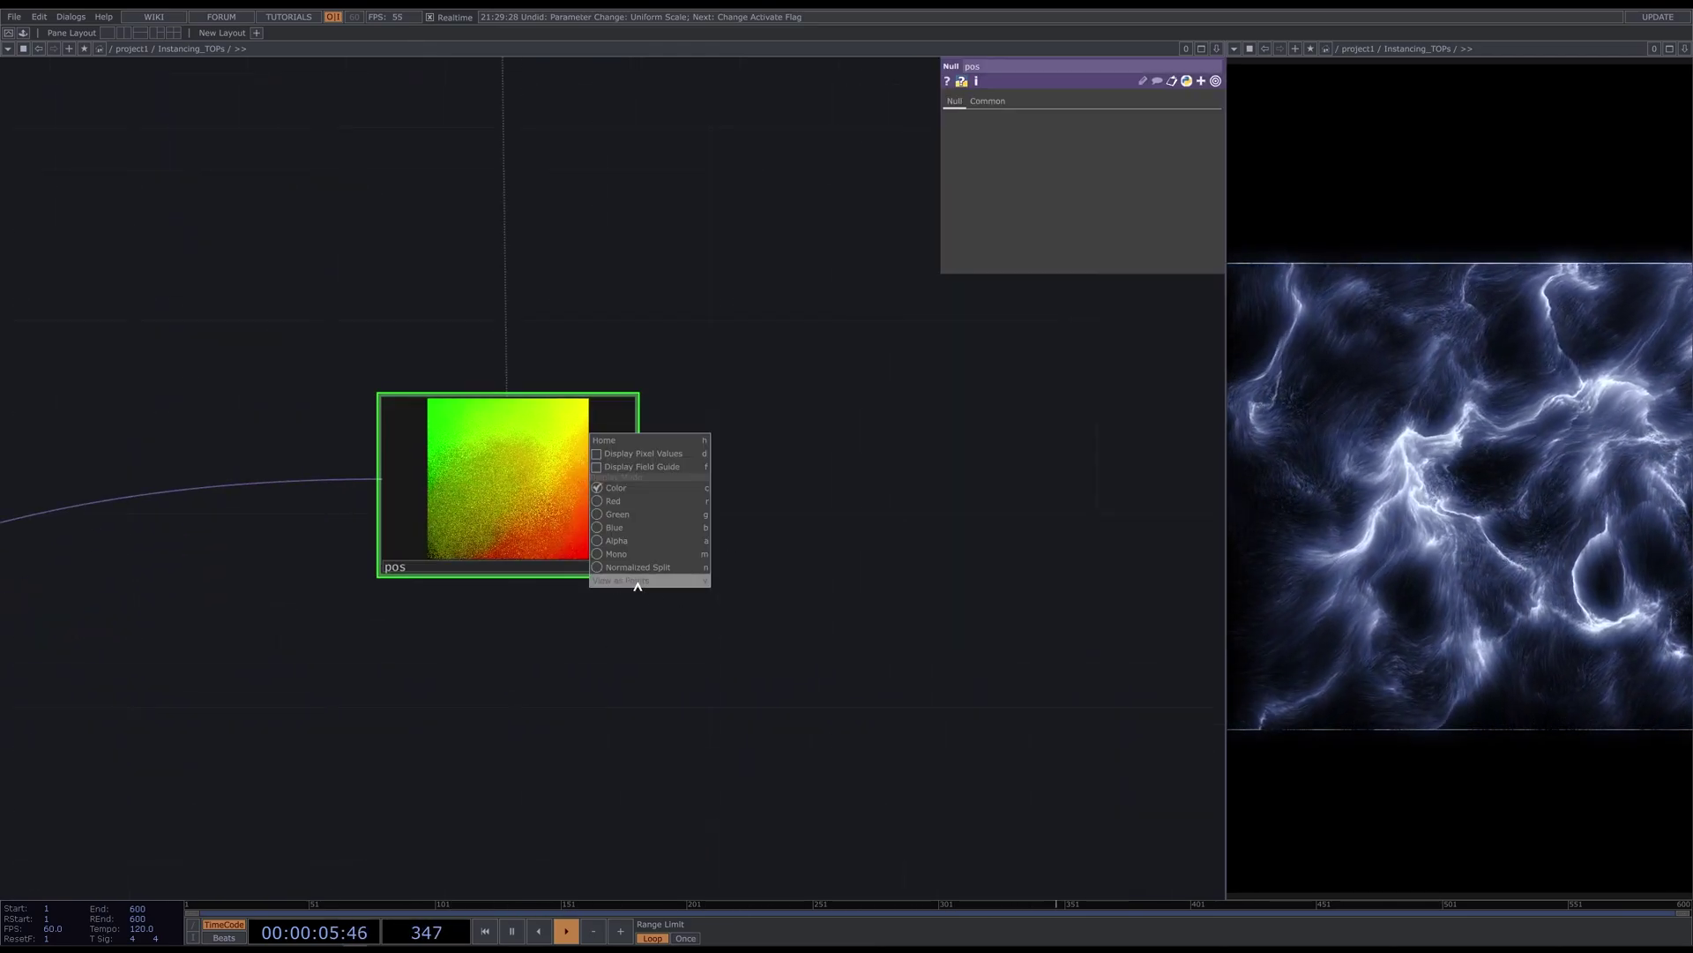
left_click(637, 581)
left_click_drag(568, 335, 583, 271)
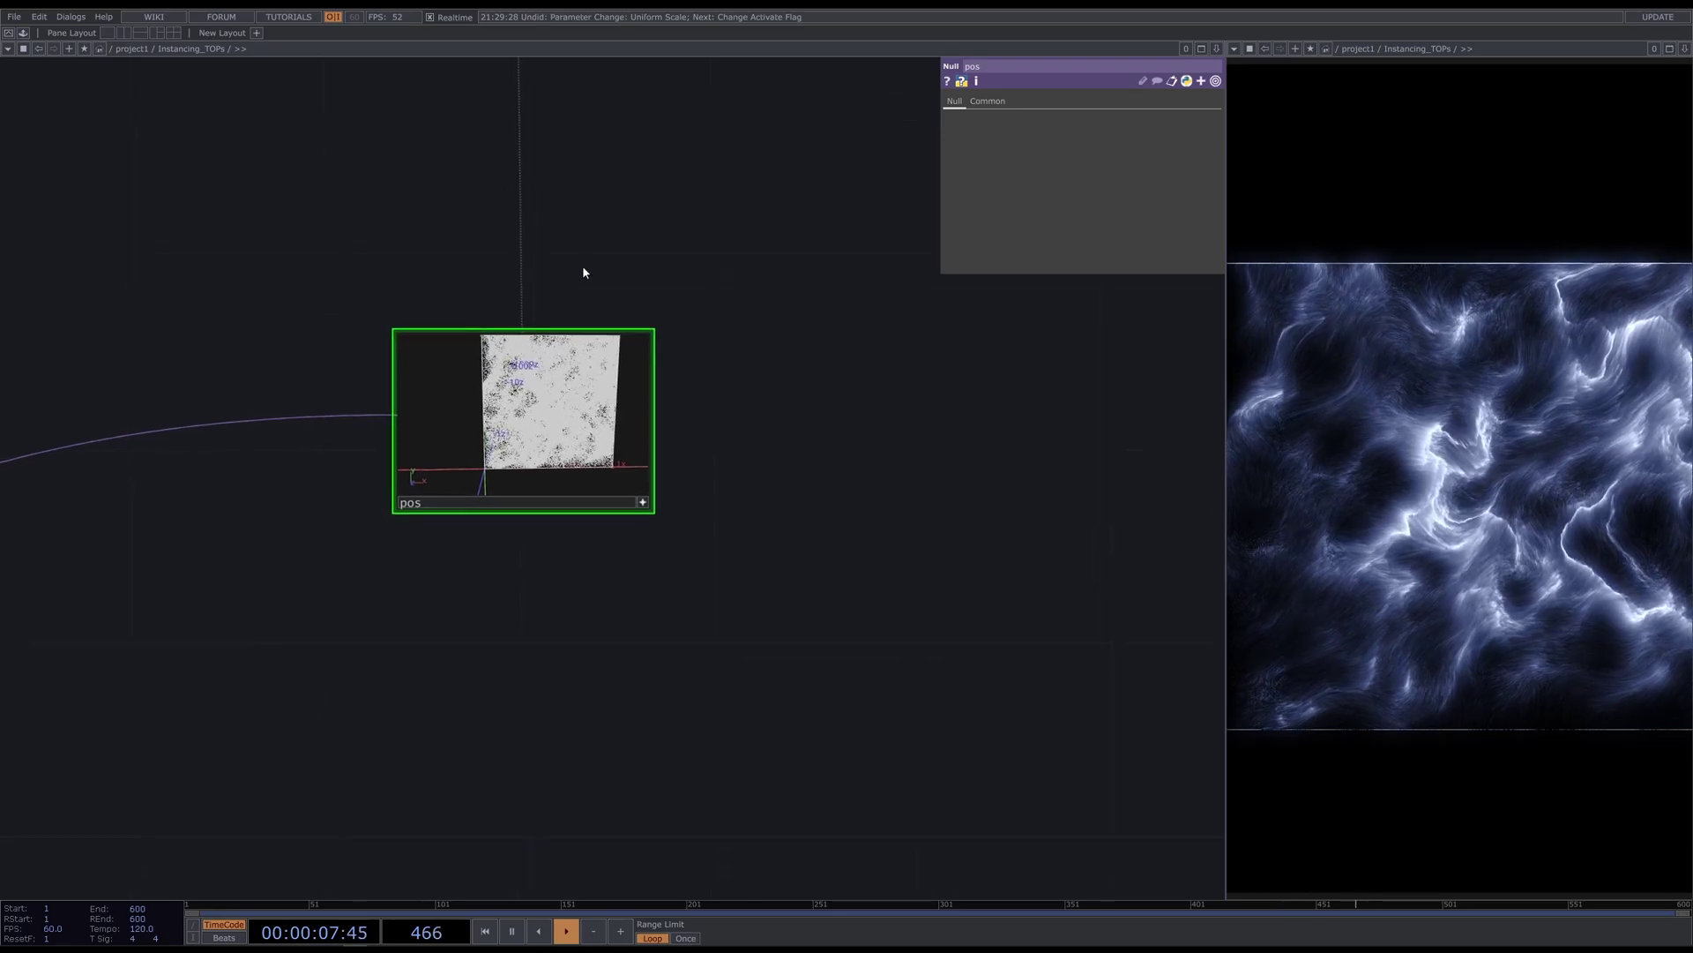
scroll(578, 265, "up", 5)
left_click_drag(553, 209, 560, 67)
left_click_drag(573, 468, 538, 519)
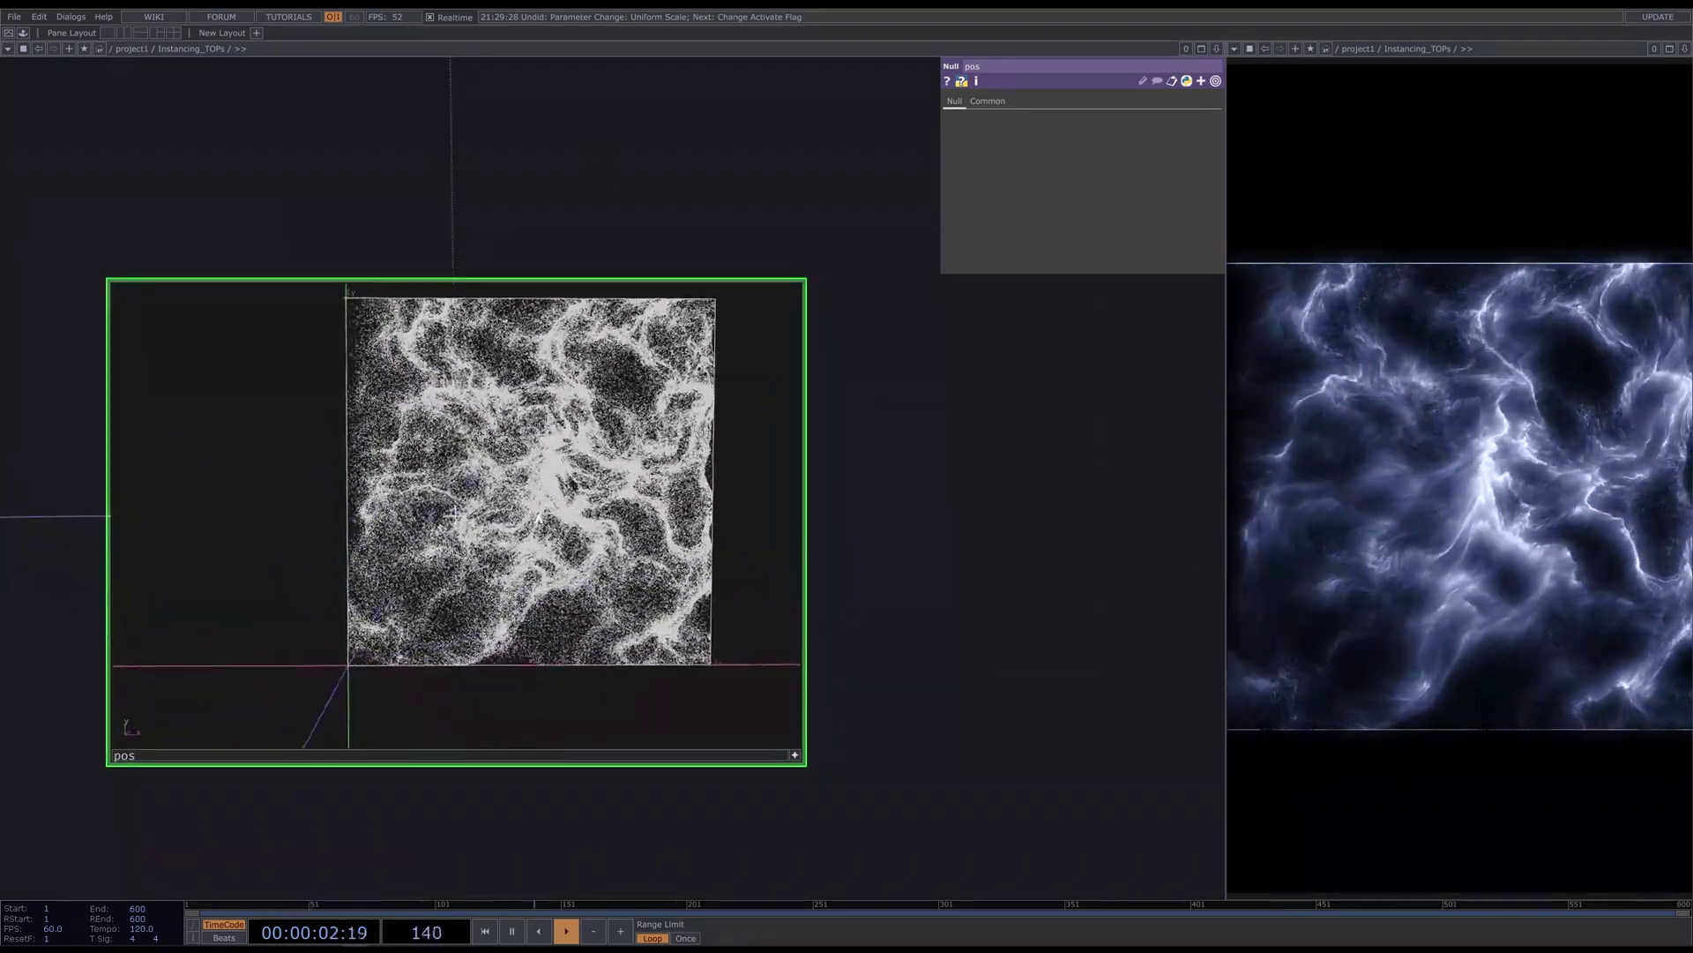
Examine how reorder1 assigns ramp1 and ramp2 to the red and green output channels
scroll(942, 529, "down", 5)
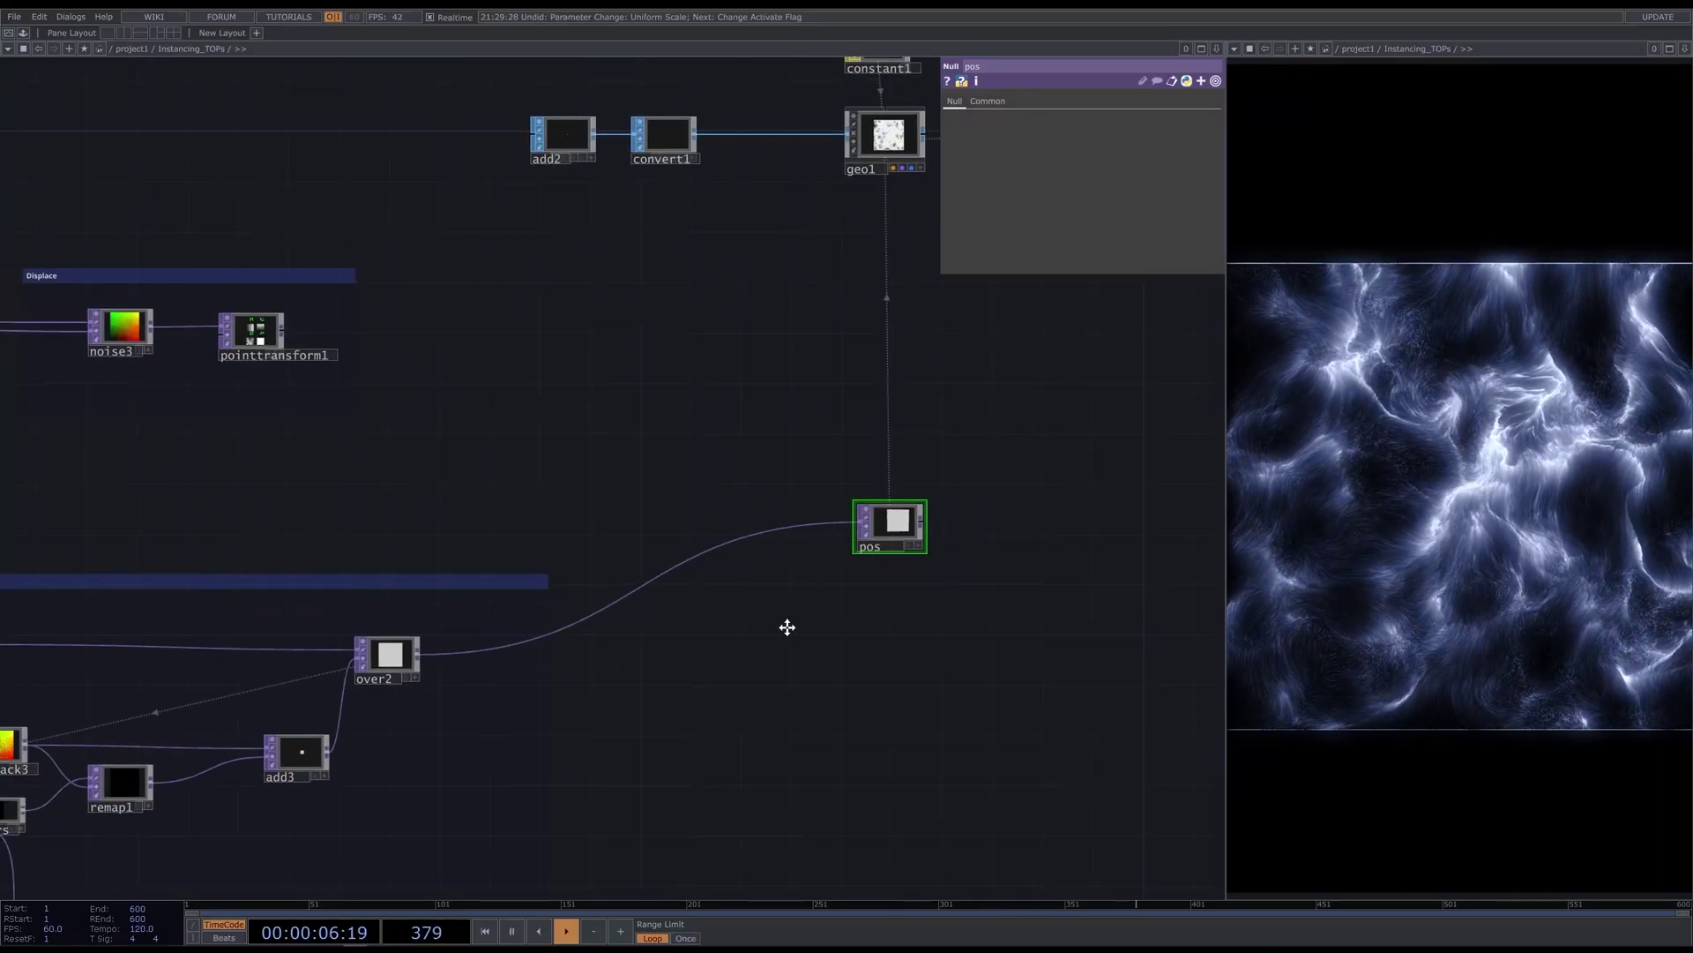
left_click_drag(788, 627, 917, 608)
scroll(776, 495, "down", 3)
left_click_drag(776, 495, 1171, 513)
left_click_drag(291, 469, 583, 501)
scroll(465, 390, "up", 6)
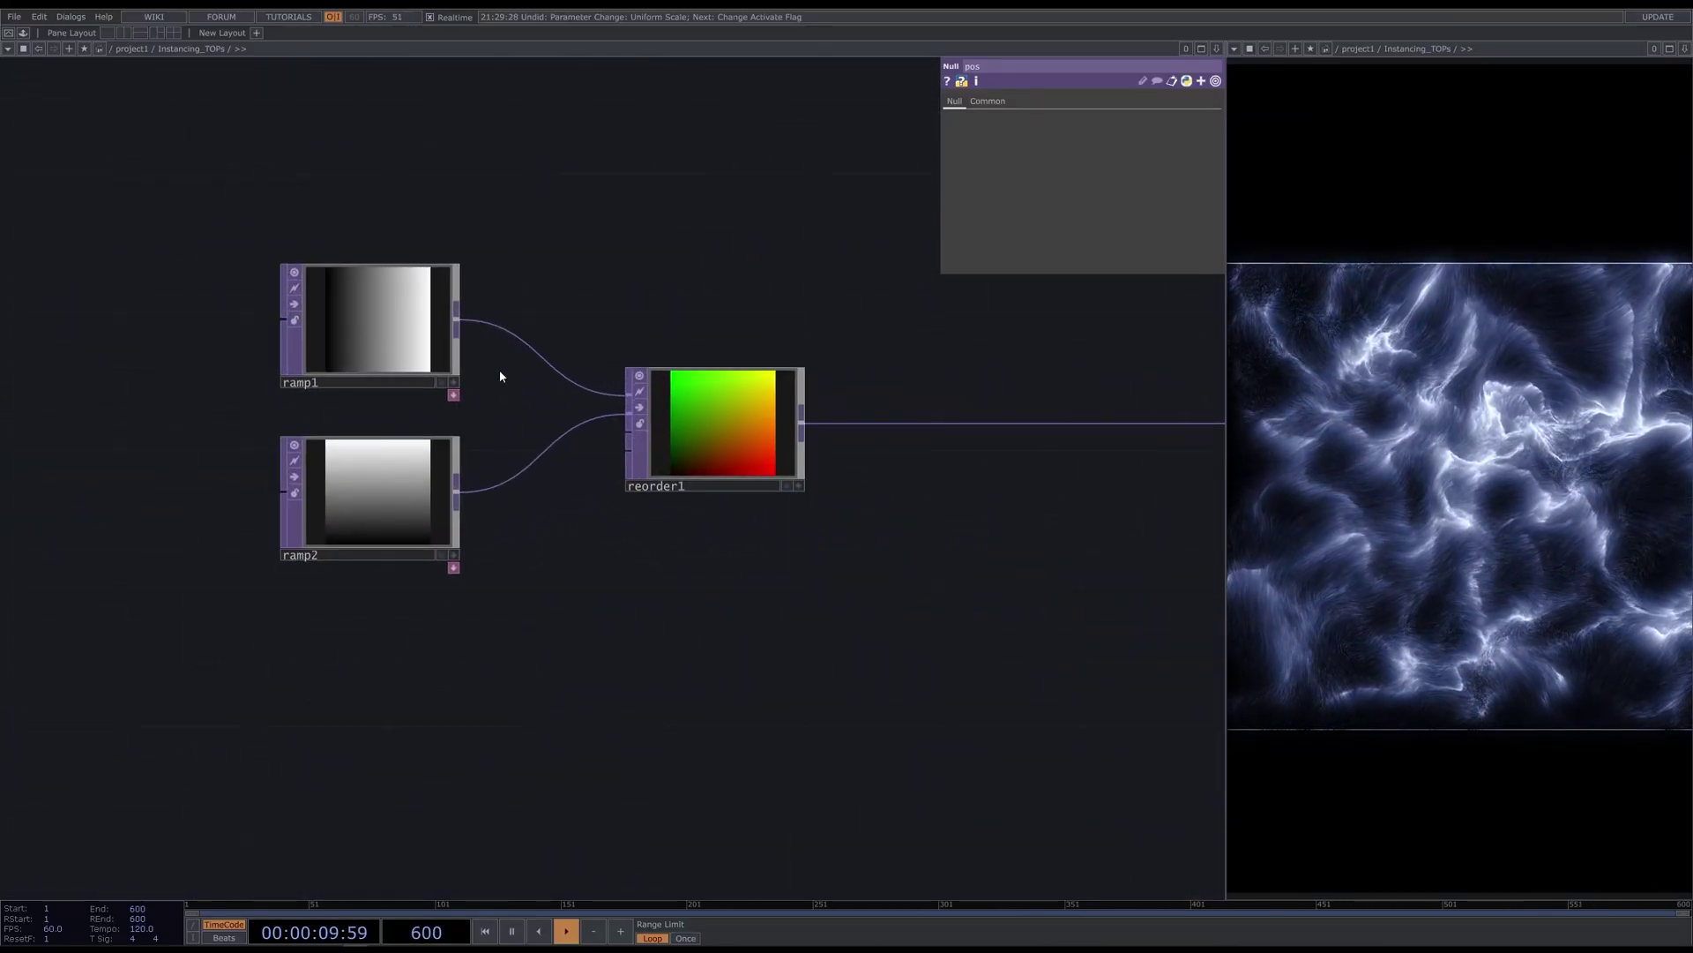
left_click(707, 425)
left_click_drag(716, 598, 694, 637)
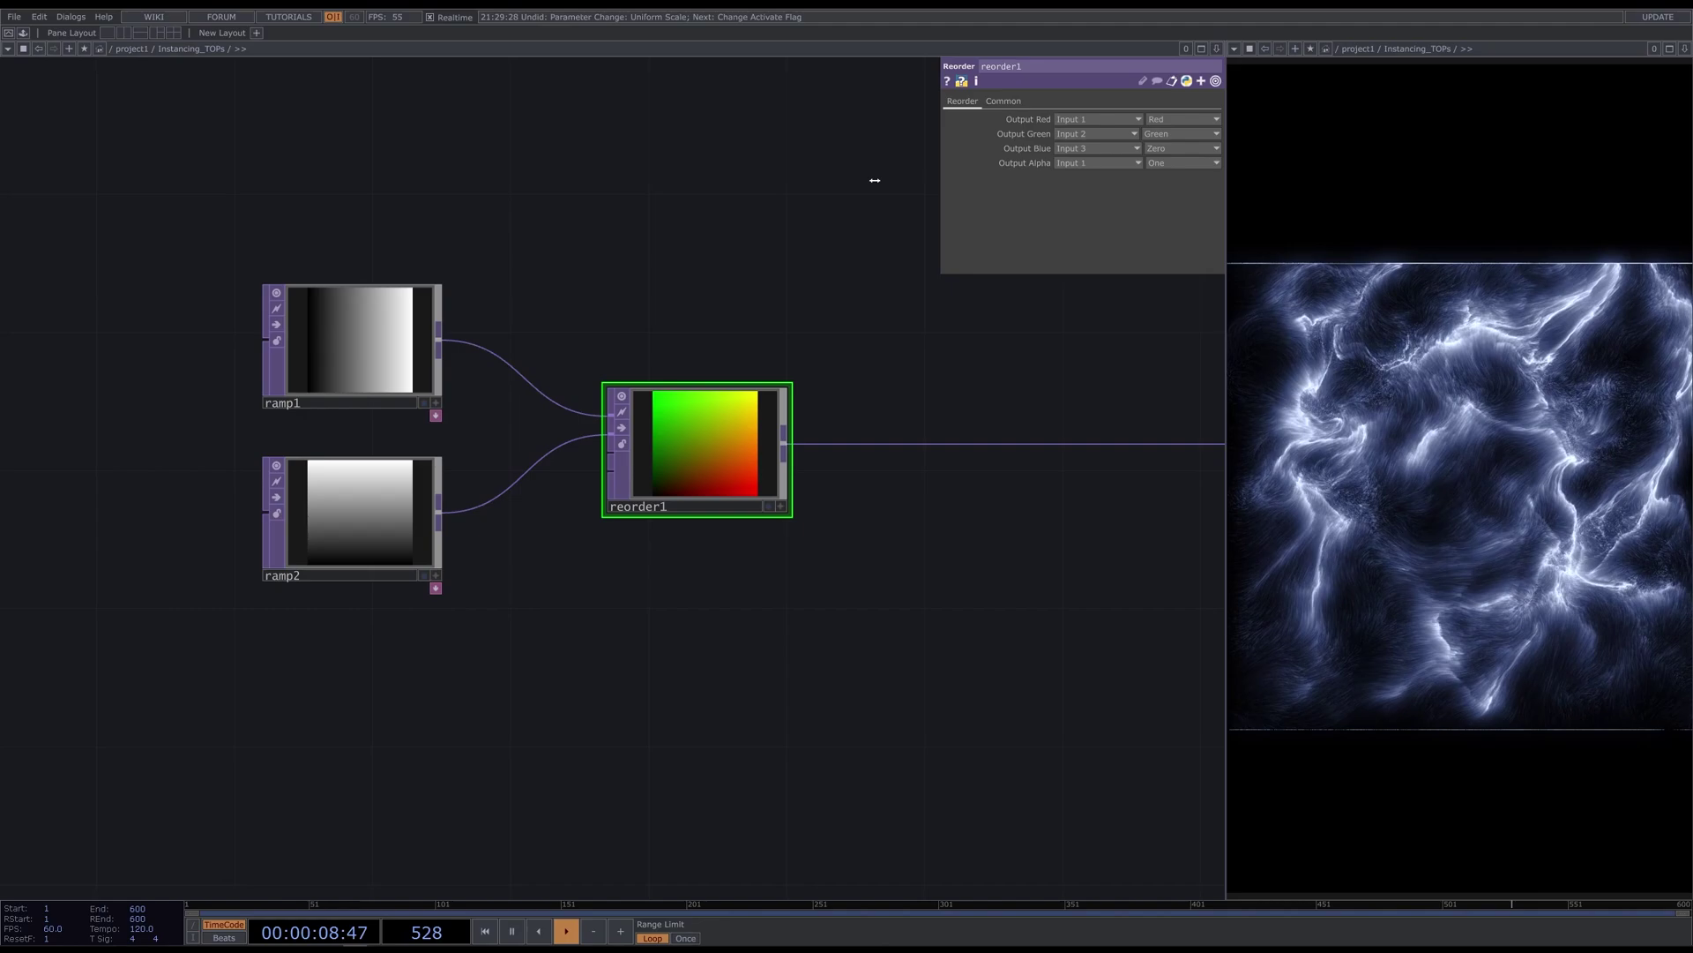
Inspect the type, resolution and pixel format settings of ramp1 and ramp2
left_click(361, 350)
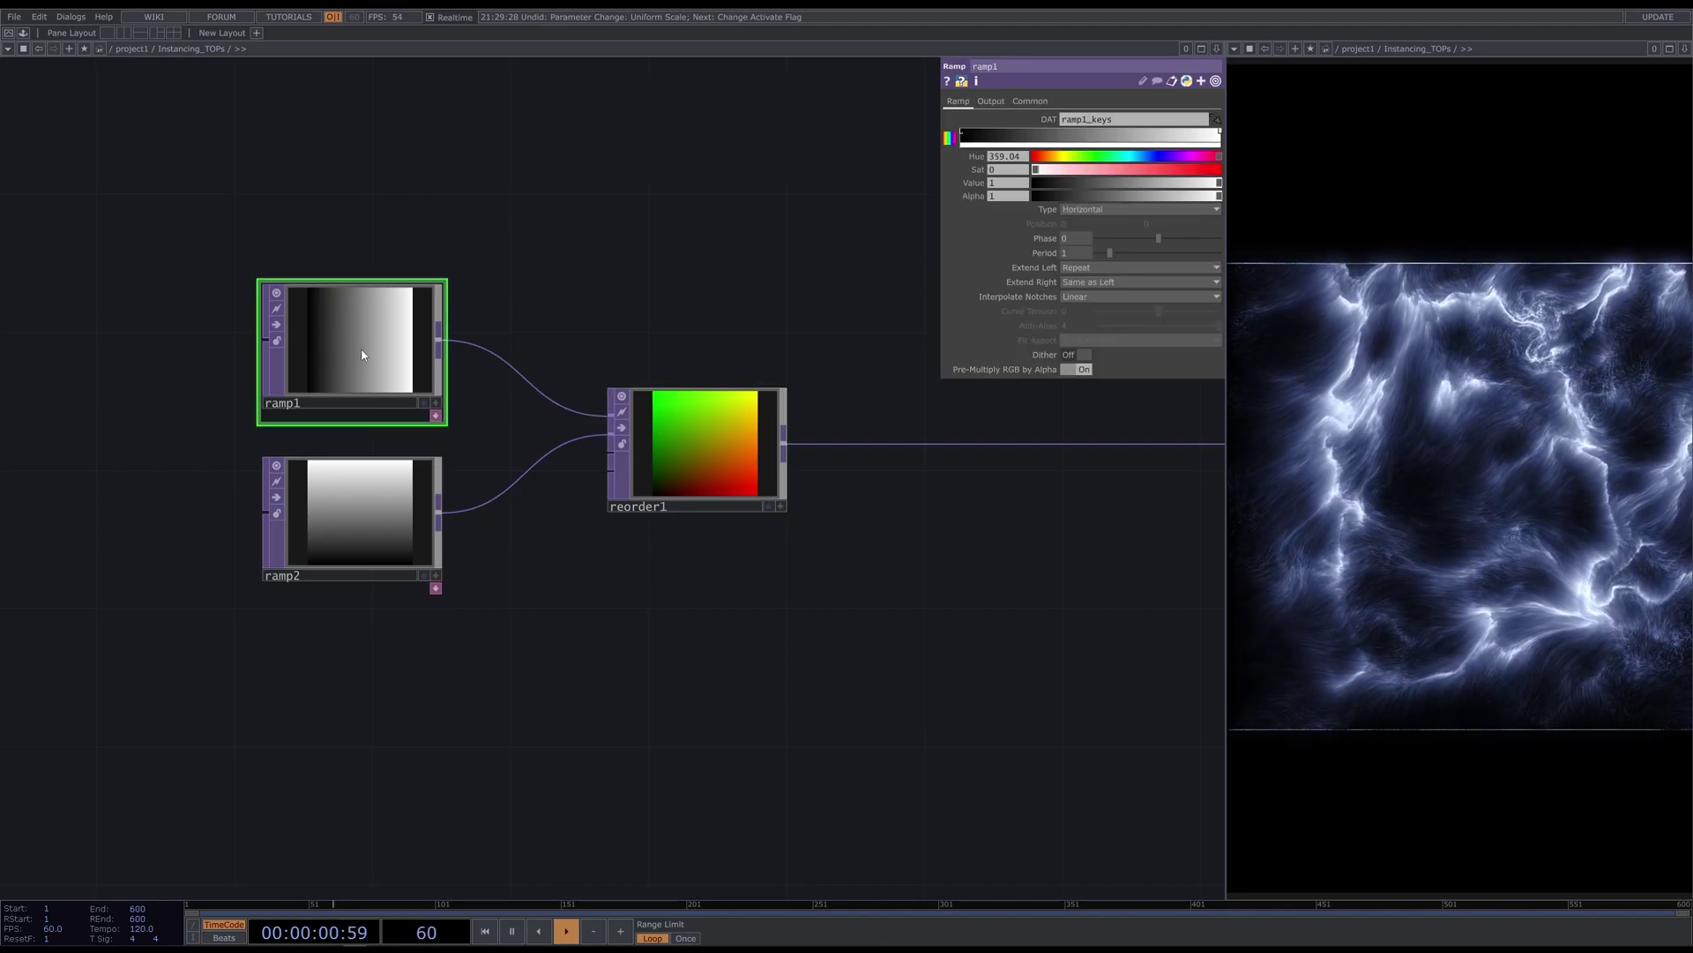
left_click(358, 525)
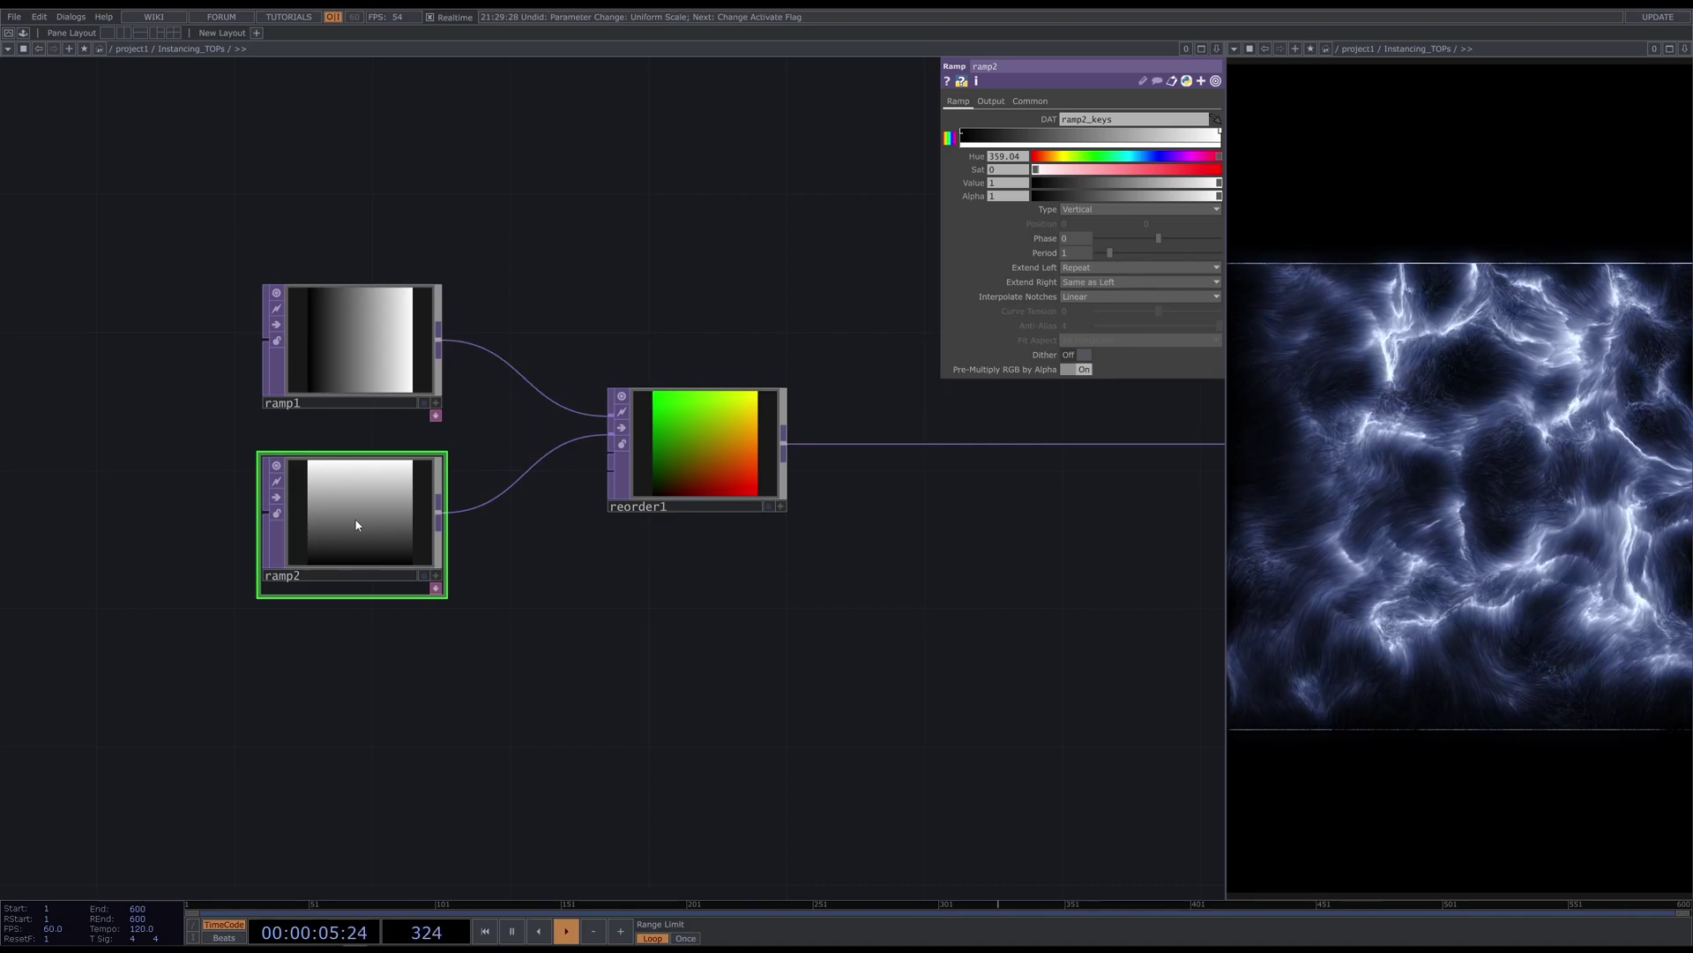
left_click(1028, 101)
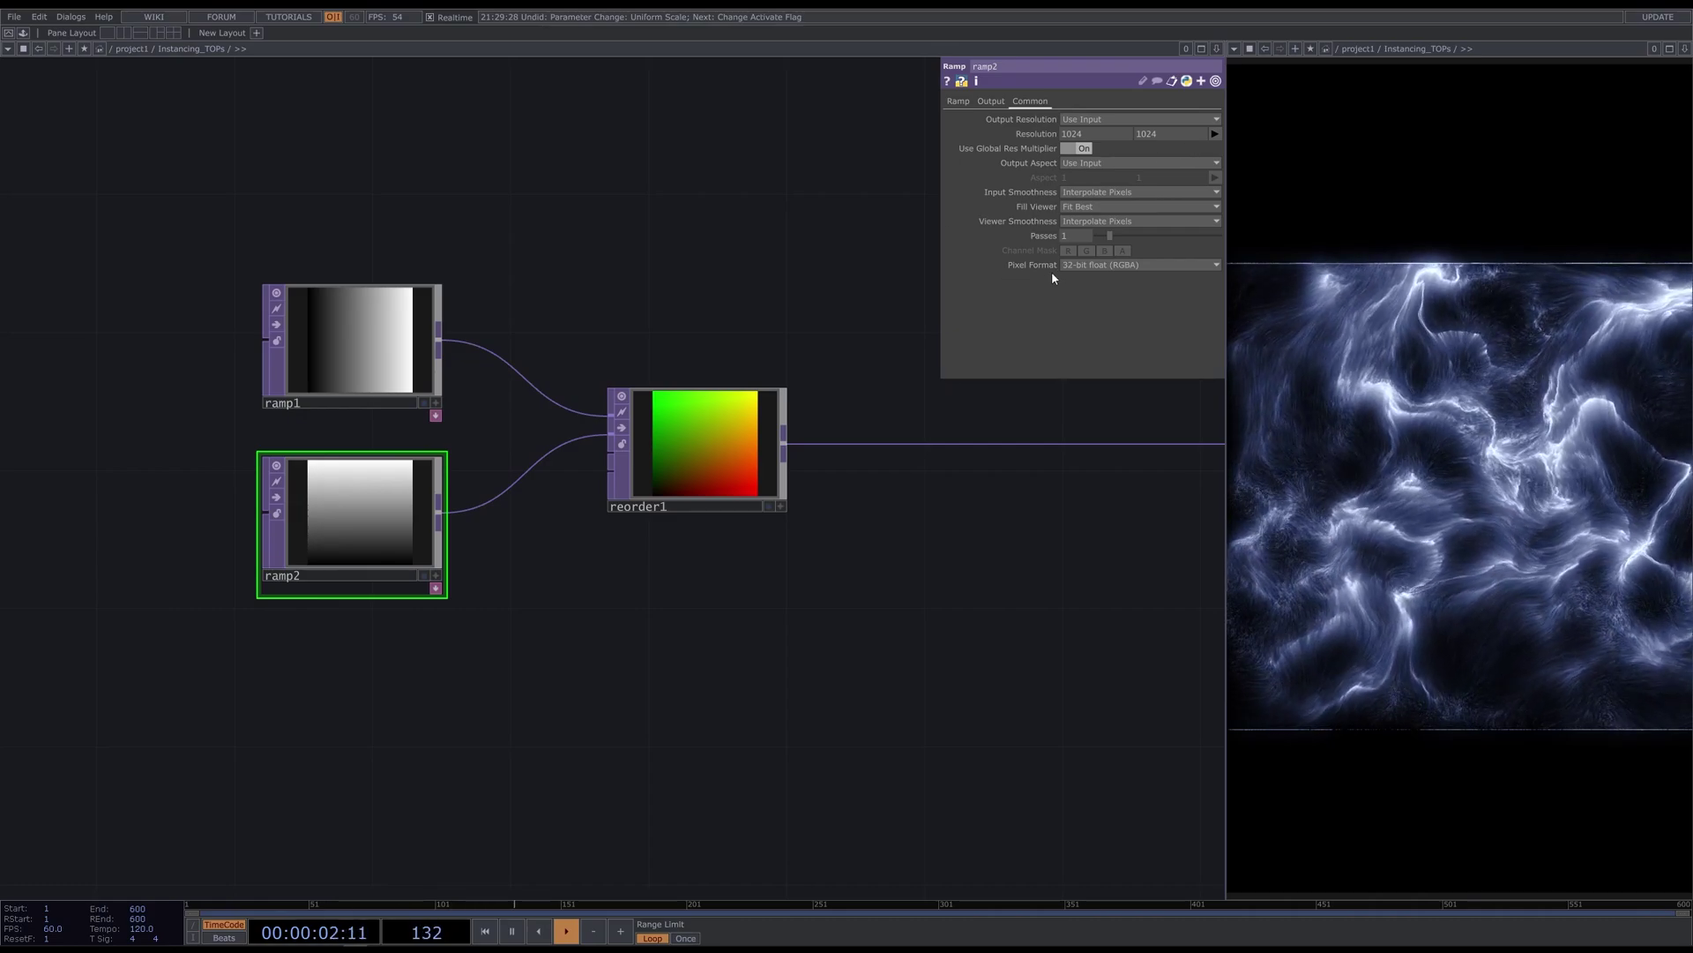
left_click(373, 316)
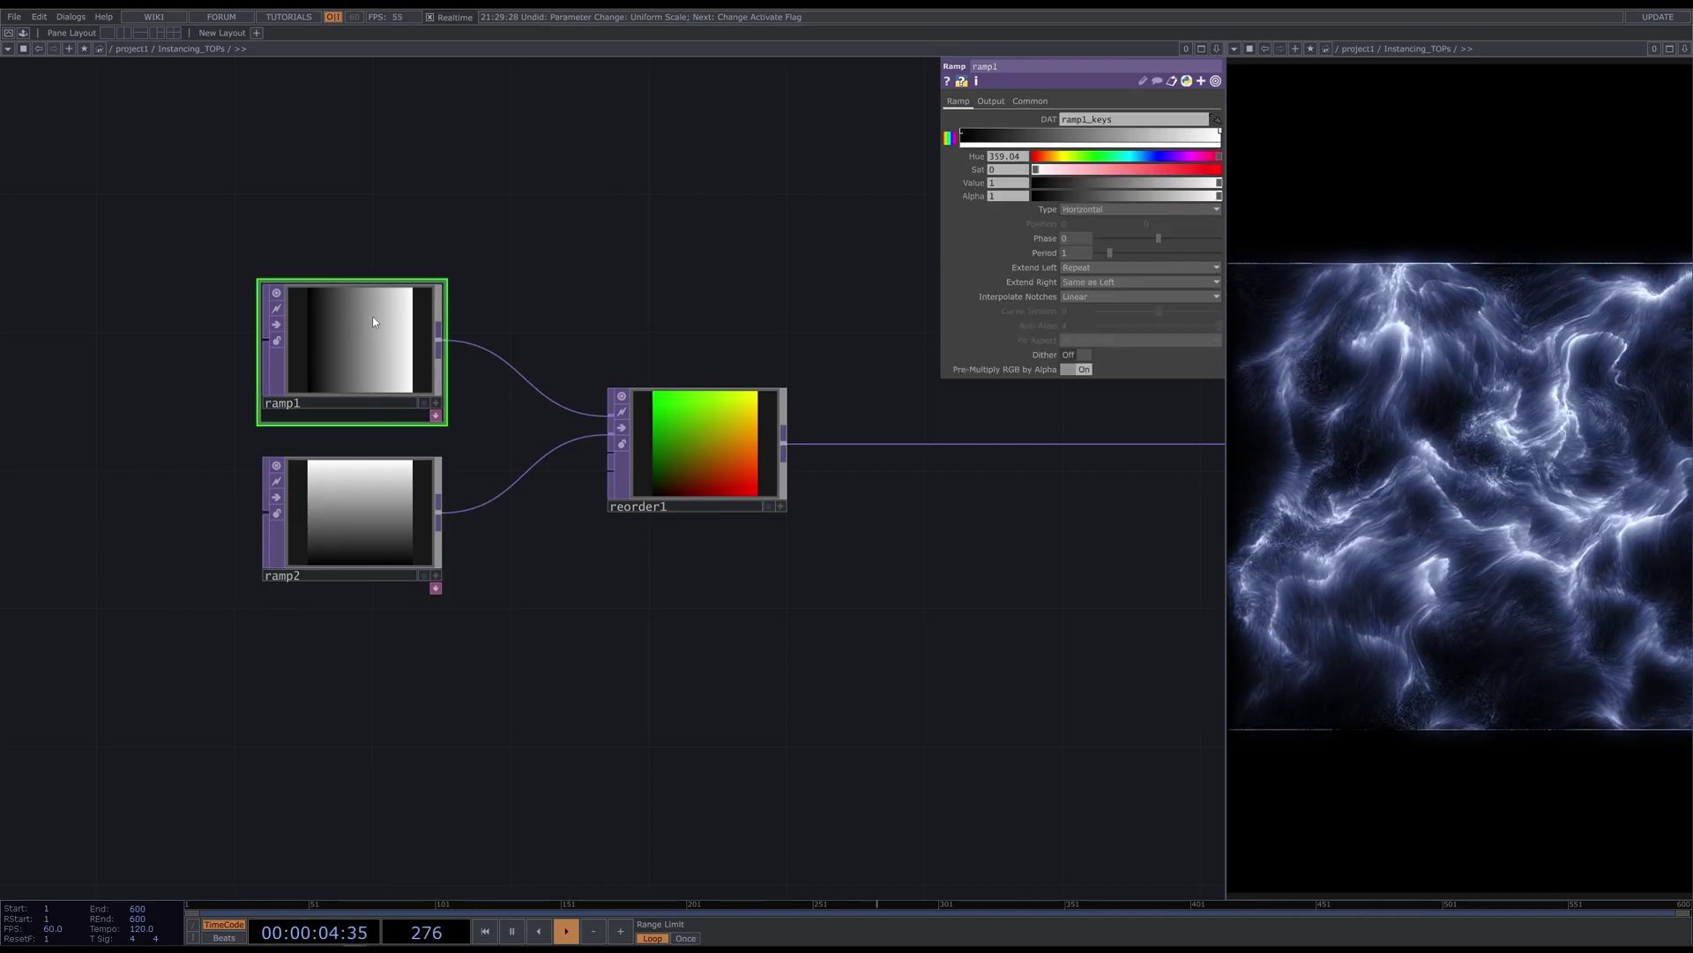
left_click(1024, 101)
Feed pos from pointtransform1 in the Displace group and inspect noise3's displacement settings
left_click_drag(884, 539, 740, 543)
scroll(661, 530, "down", 5)
left_click_drag(896, 604, 453, 608)
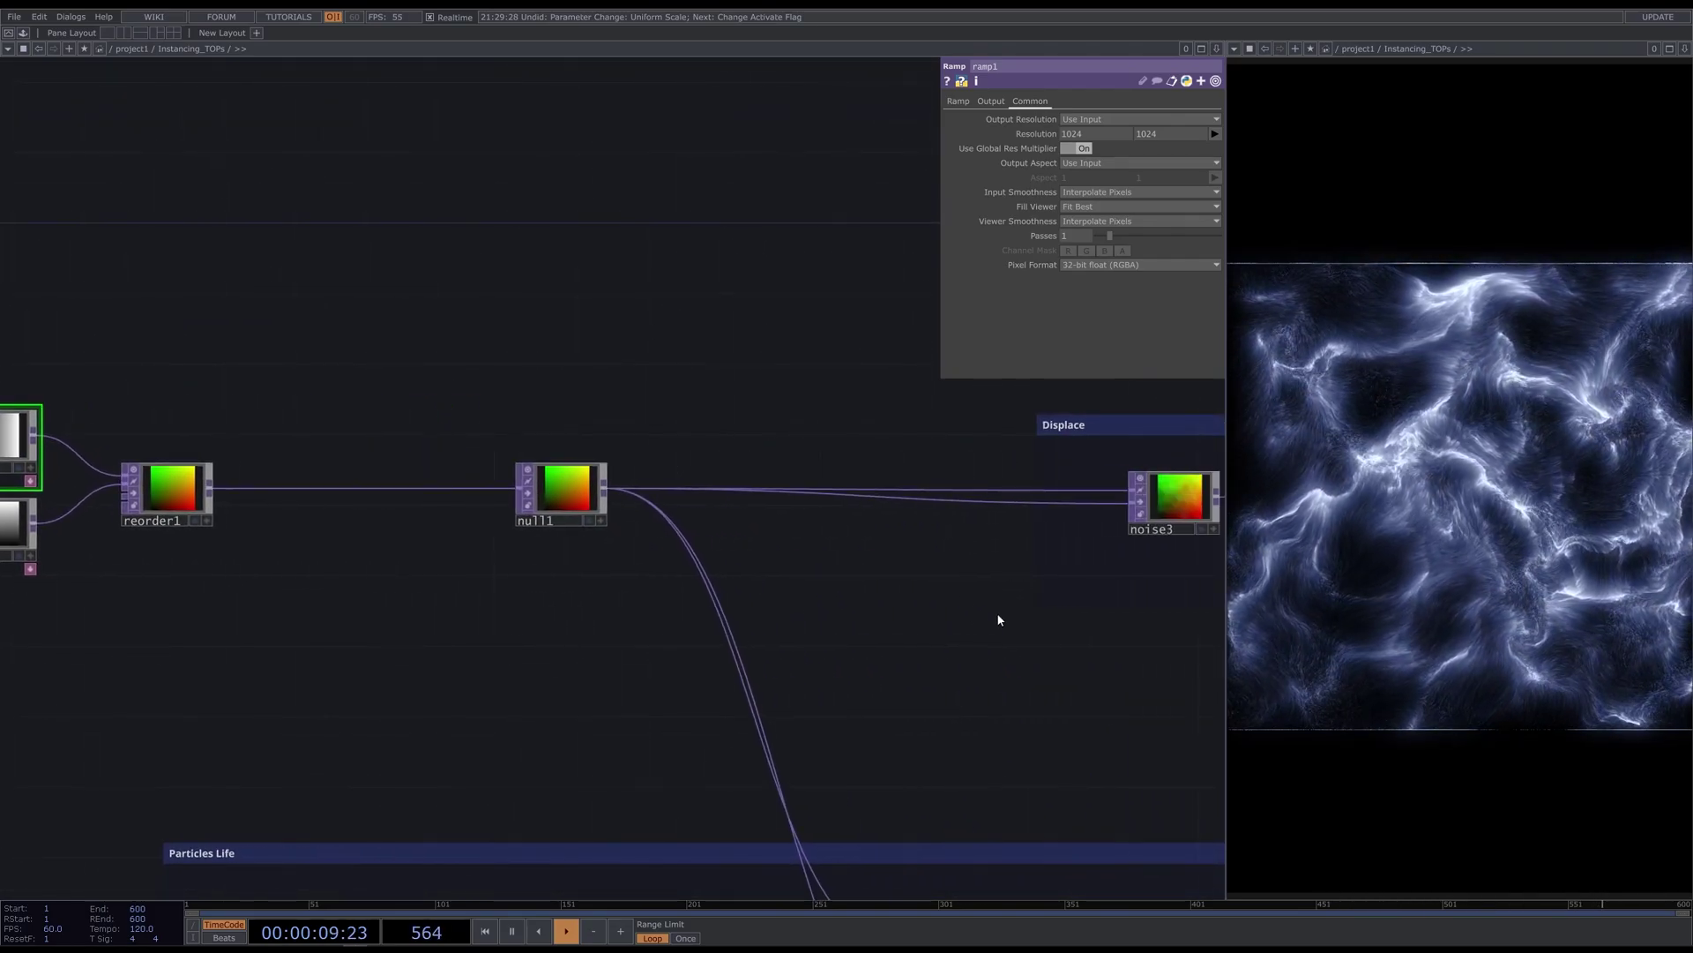
left_click_drag(997, 613, 937, 678)
scroll(522, 589, "down", 5)
scroll(405, 579, "up", 5)
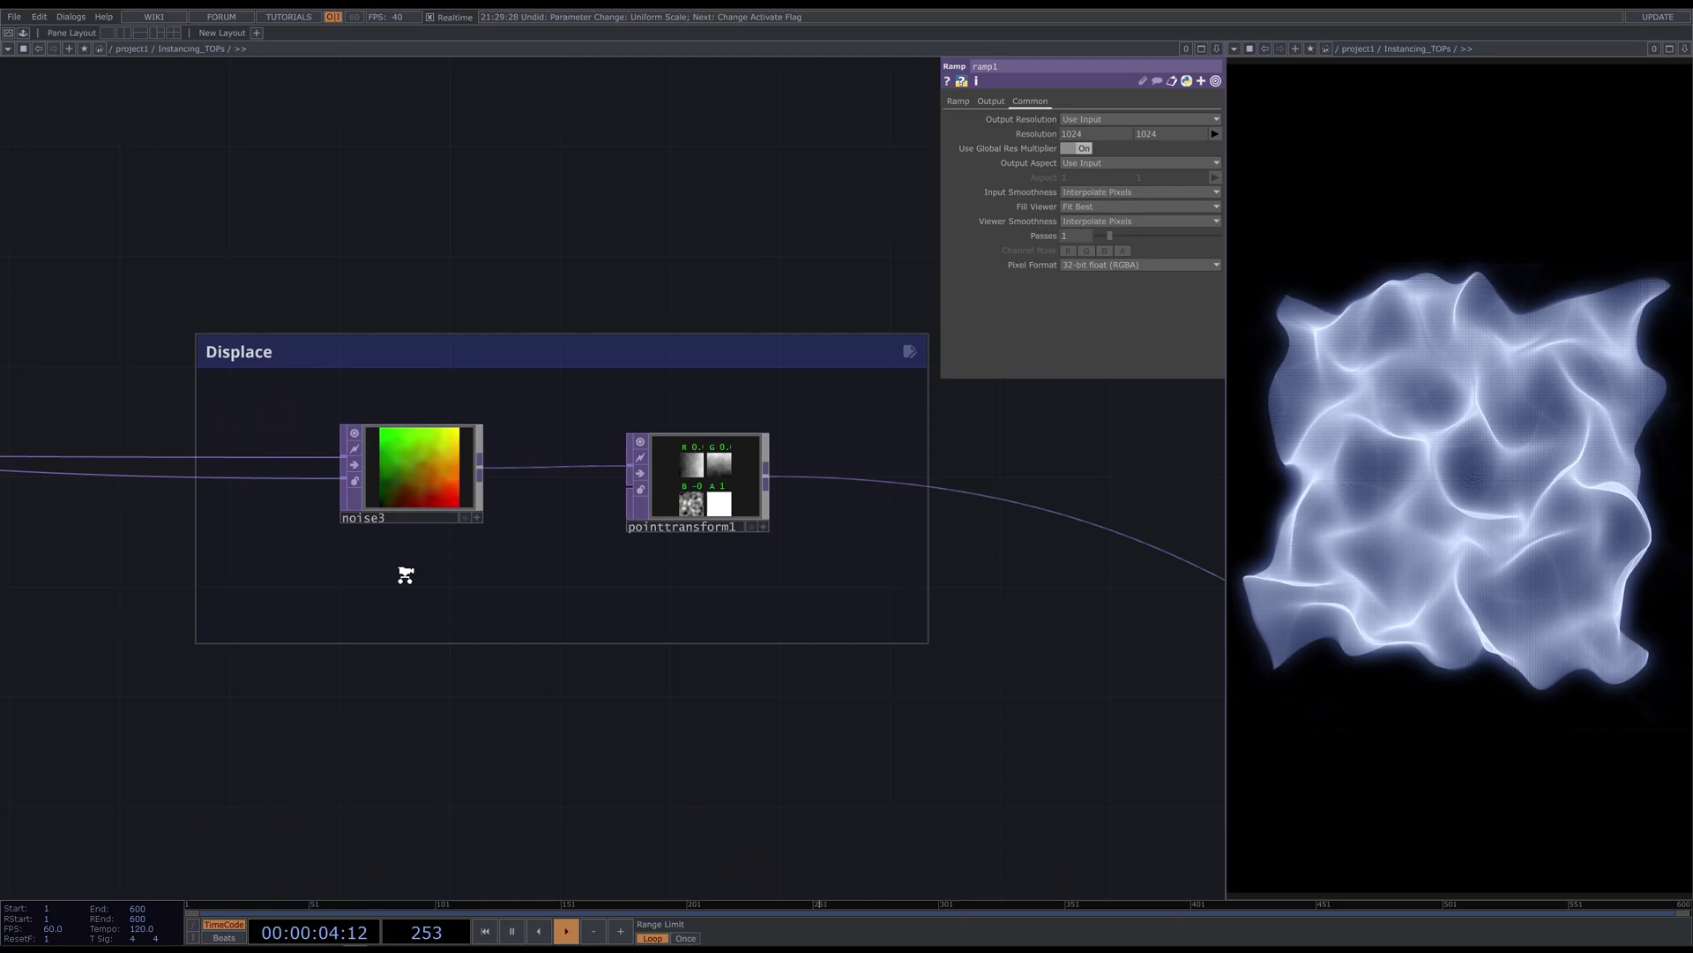
left_click(395, 455)
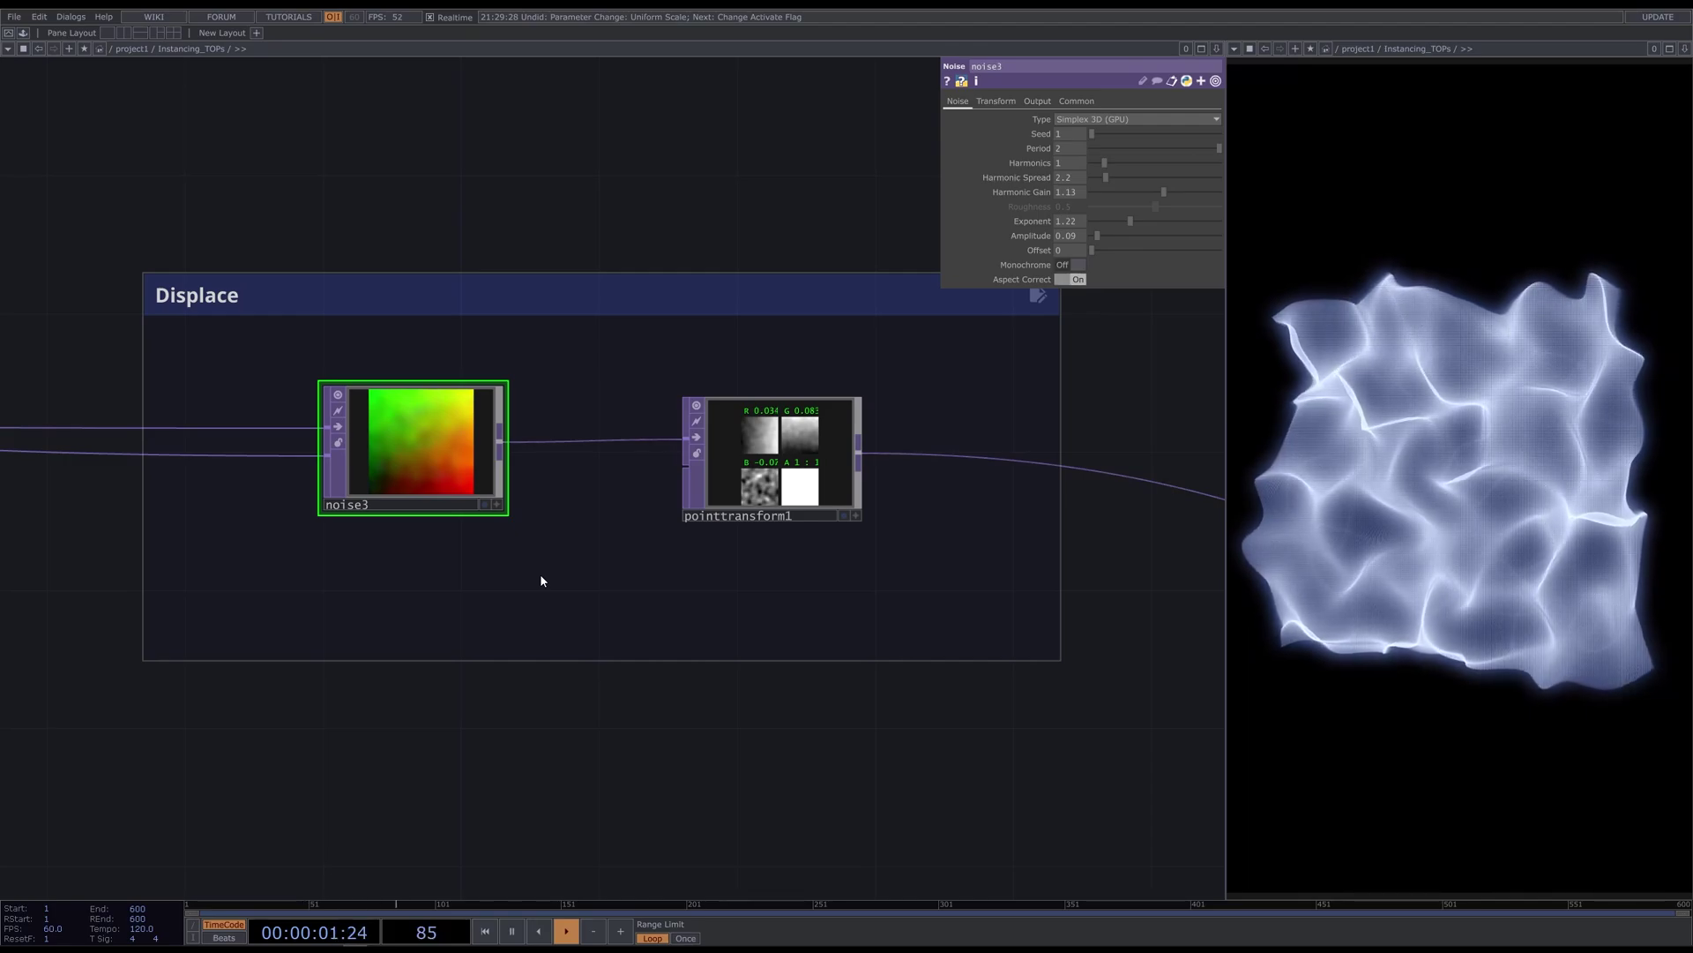
Set pointtransform1's Uniform Scale to 0.84
left_click(803, 461)
left_click_drag(838, 739, 672, 735)
left_click_drag(1103, 258, 1103, 261)
Connect over2 back to pos in place of pointtransform1
scroll(664, 171, "down", 3)
scroll(787, 342, "down", 6)
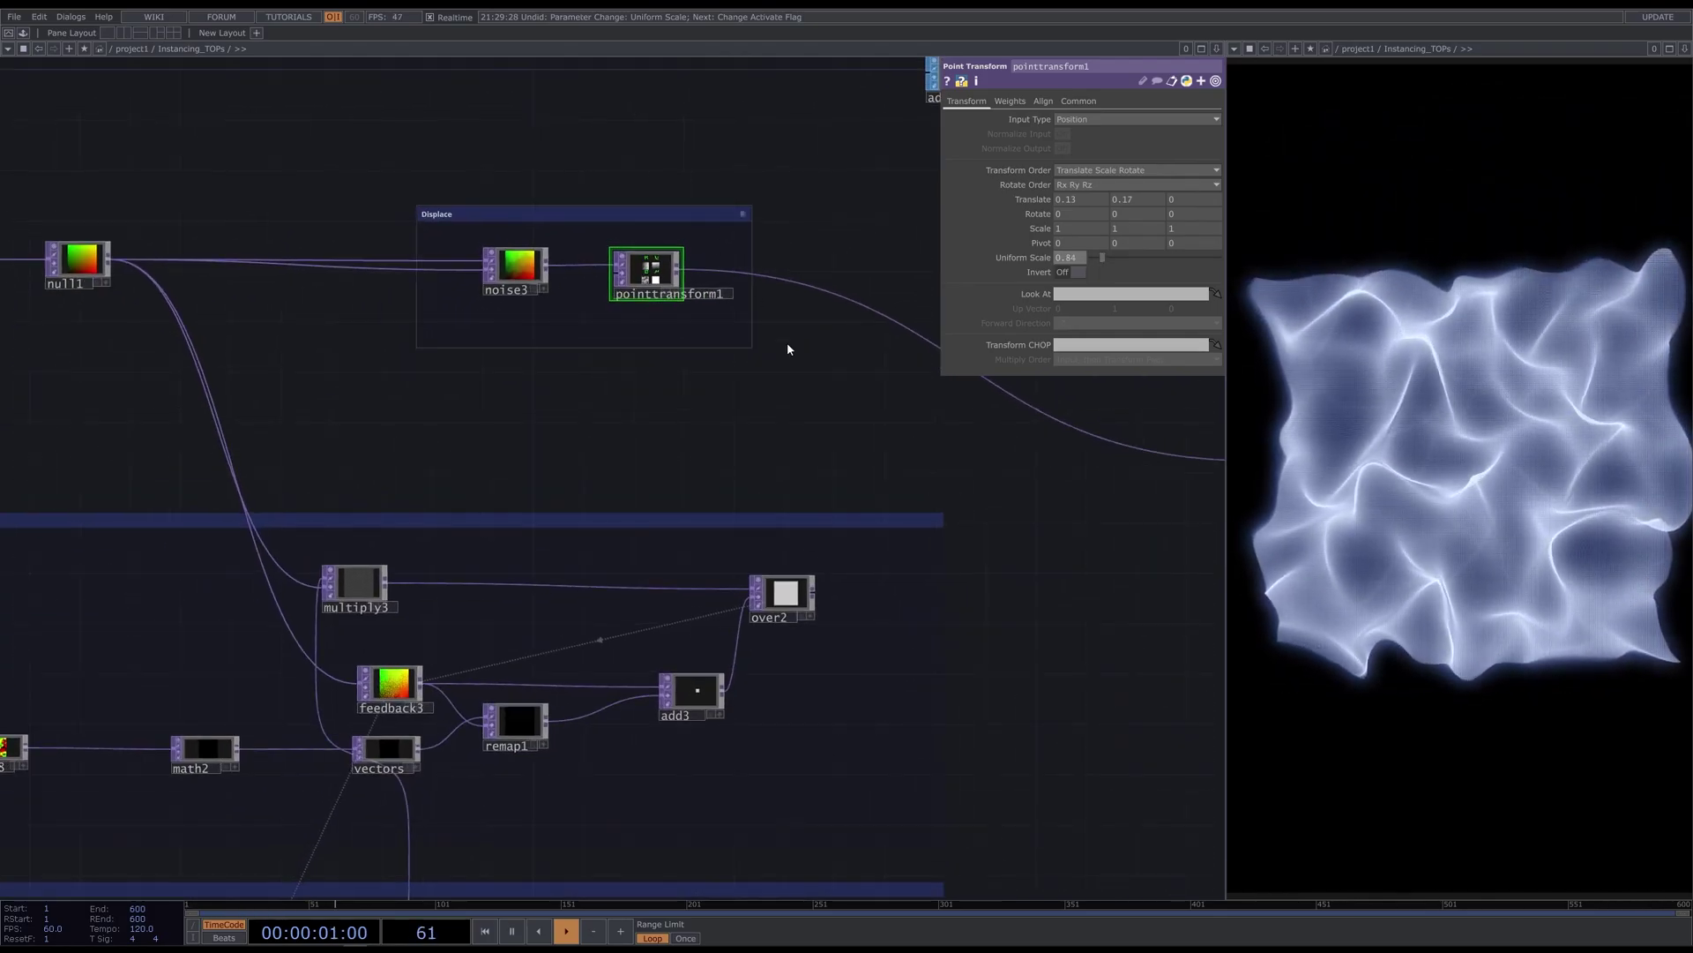
left_click_drag(933, 507, 842, 497)
left_click_drag(697, 448, 829, 364)
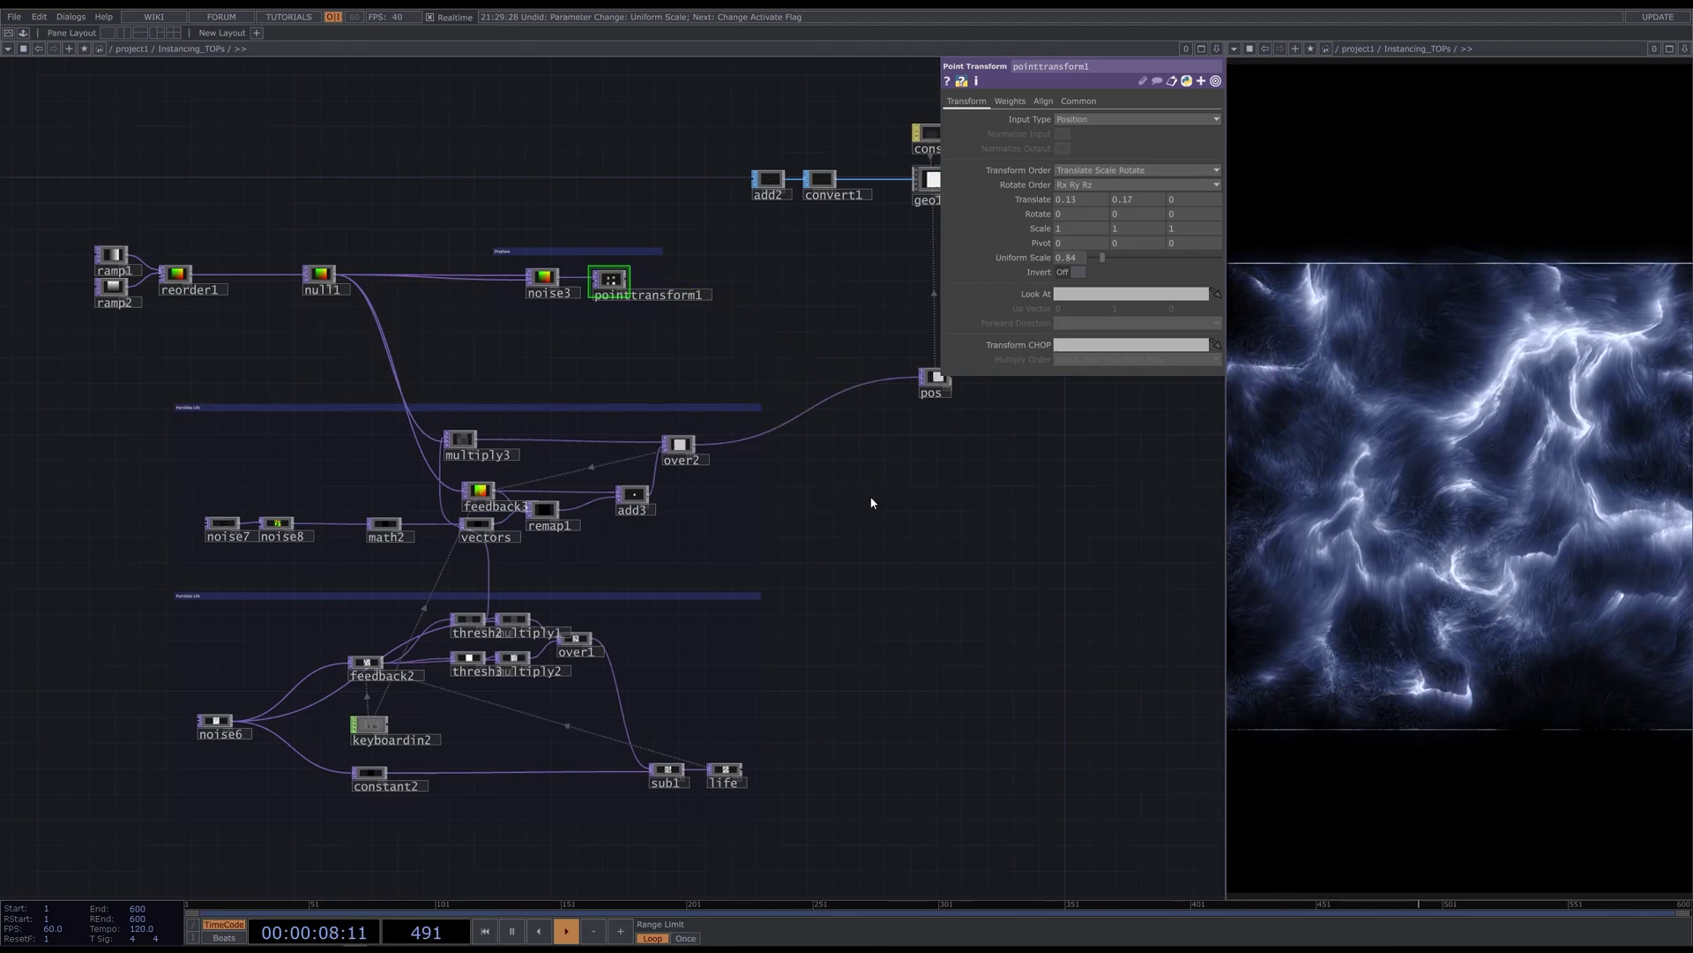
Hide the parameter window and examine the two particle simulation groups with their noise, feedback, threshold and compositing TOPs
left_click_drag(873, 492, 964, 408)
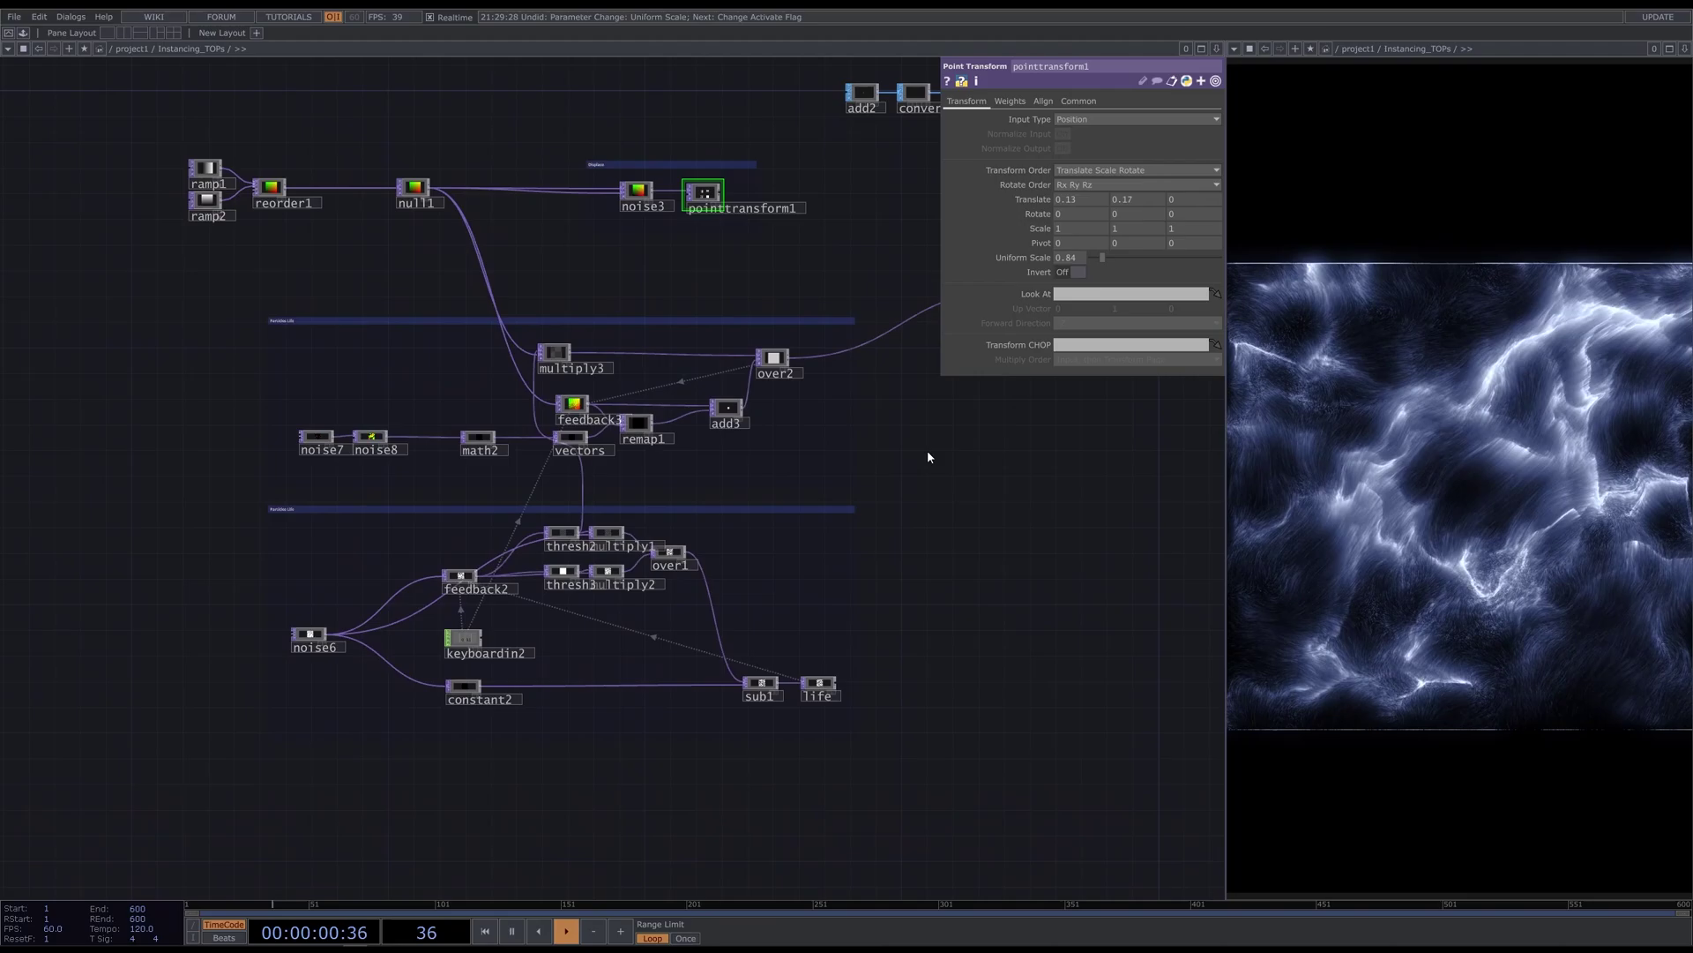
left_click_drag(921, 500, 1116, 511)
scroll(904, 503, "up", 5)
key("p")
scroll(1051, 474, "down", 3)
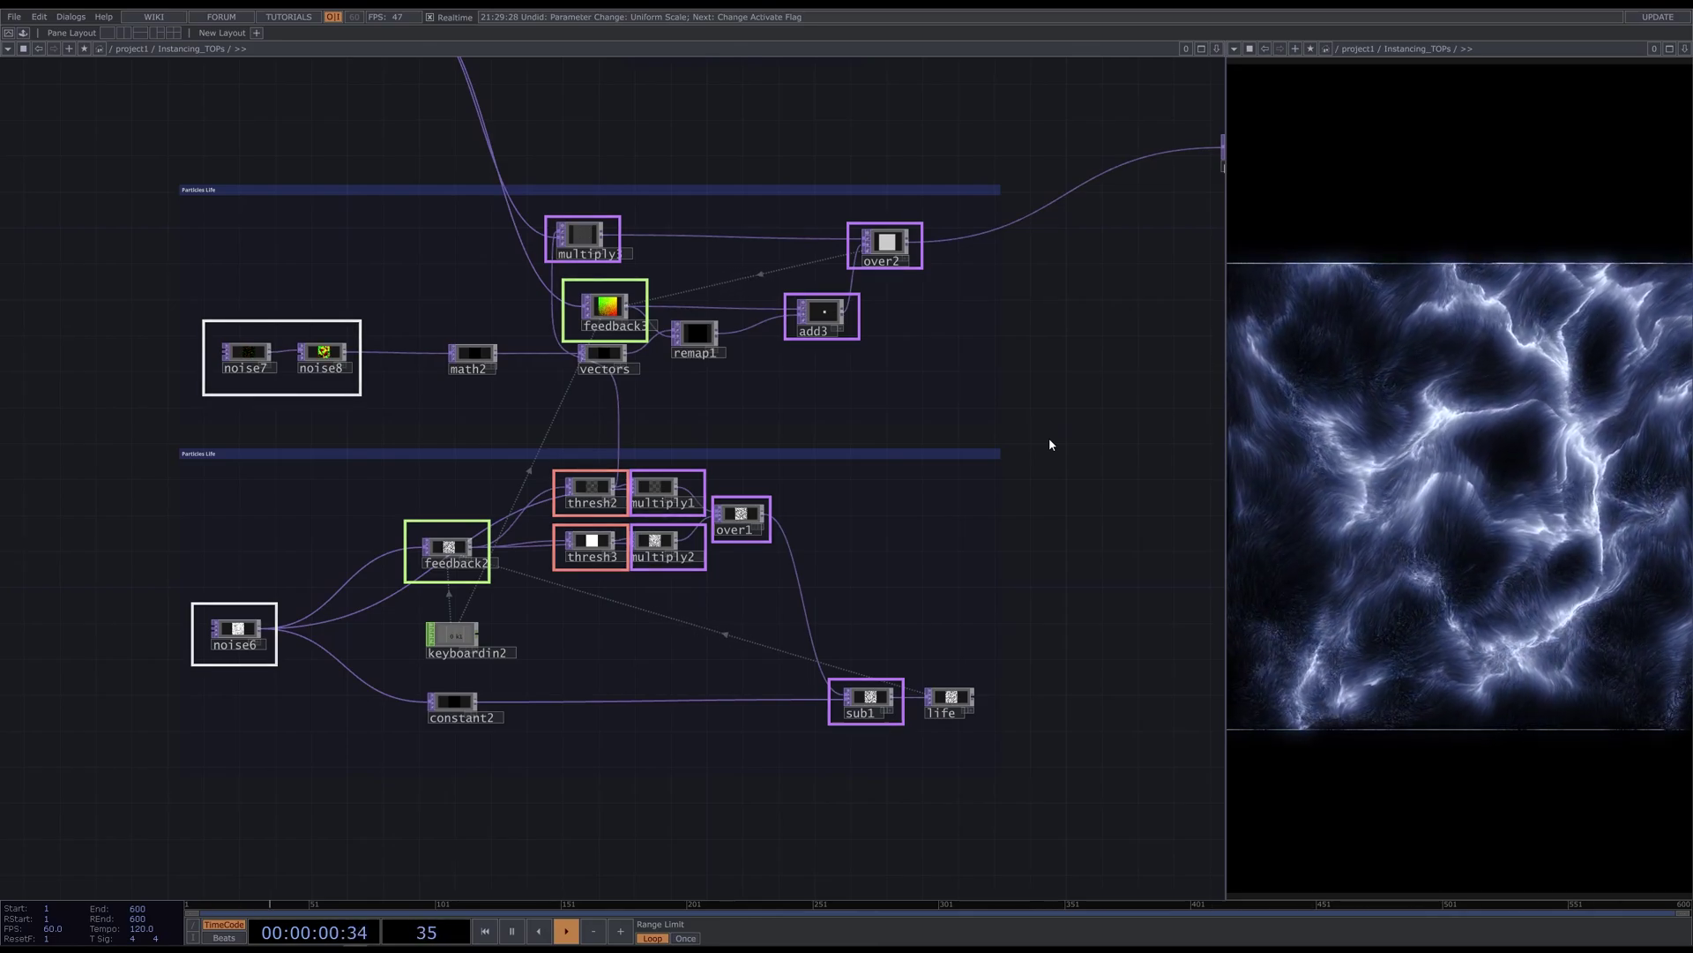
scroll(1049, 438, "down", 4)
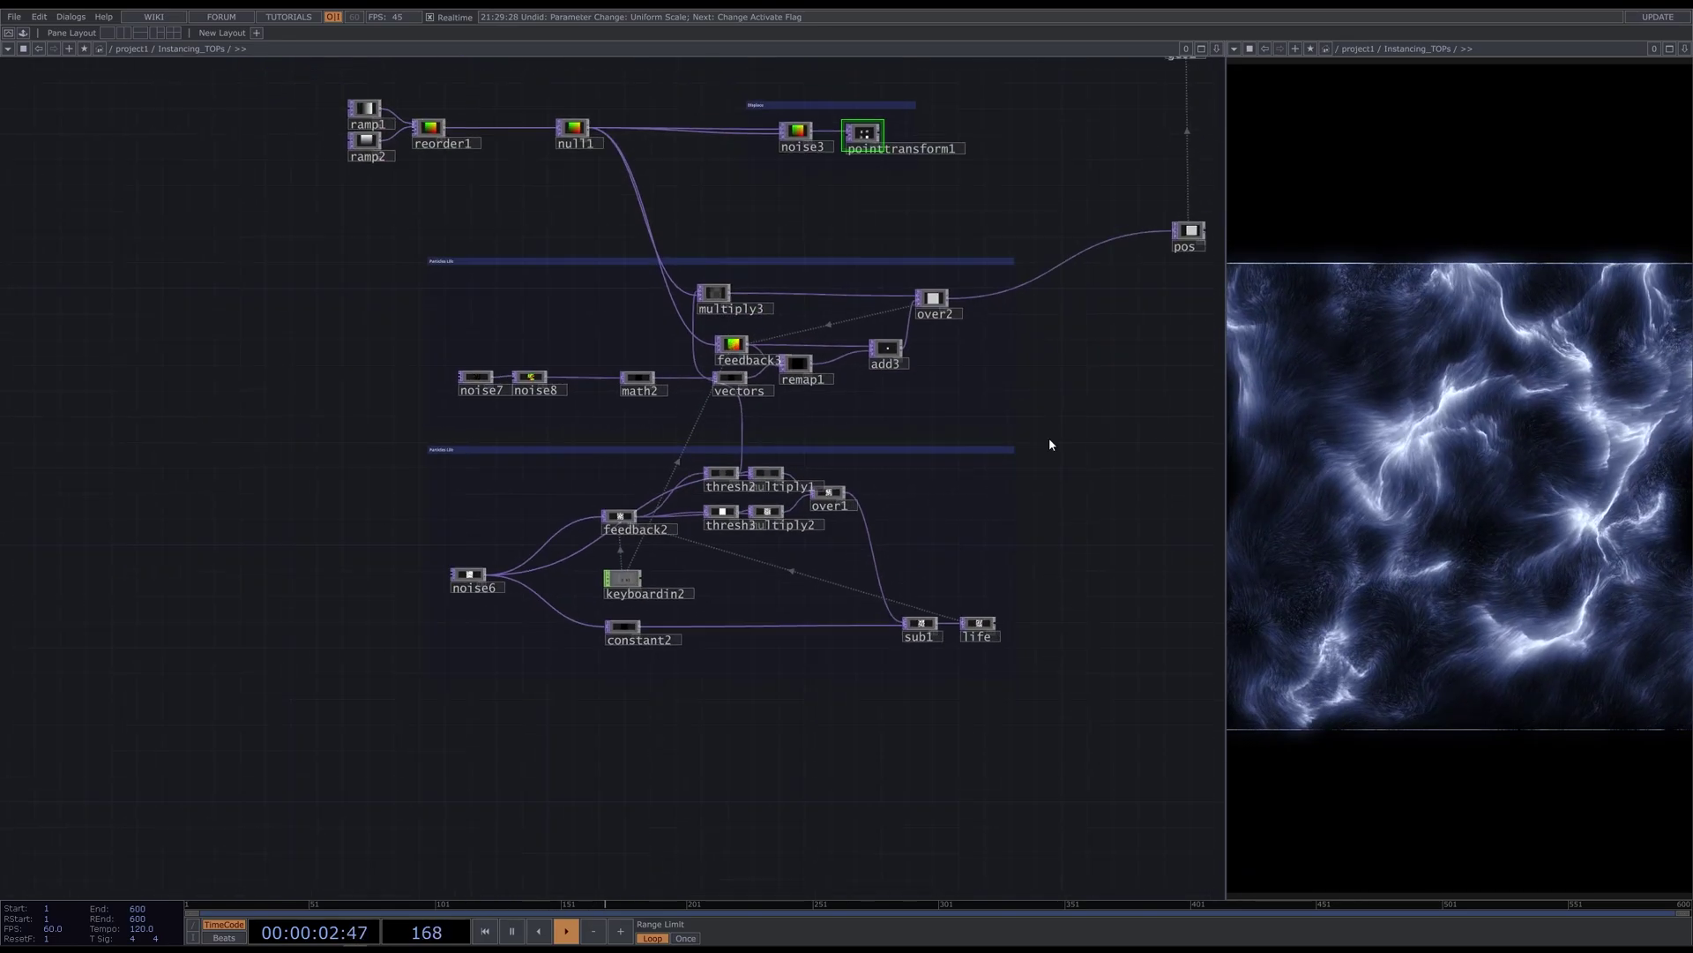
Select the feedback component after render1 and open the palette's ImageFilters category to find where it comes from
left_click_drag(1049, 438, 712, 584)
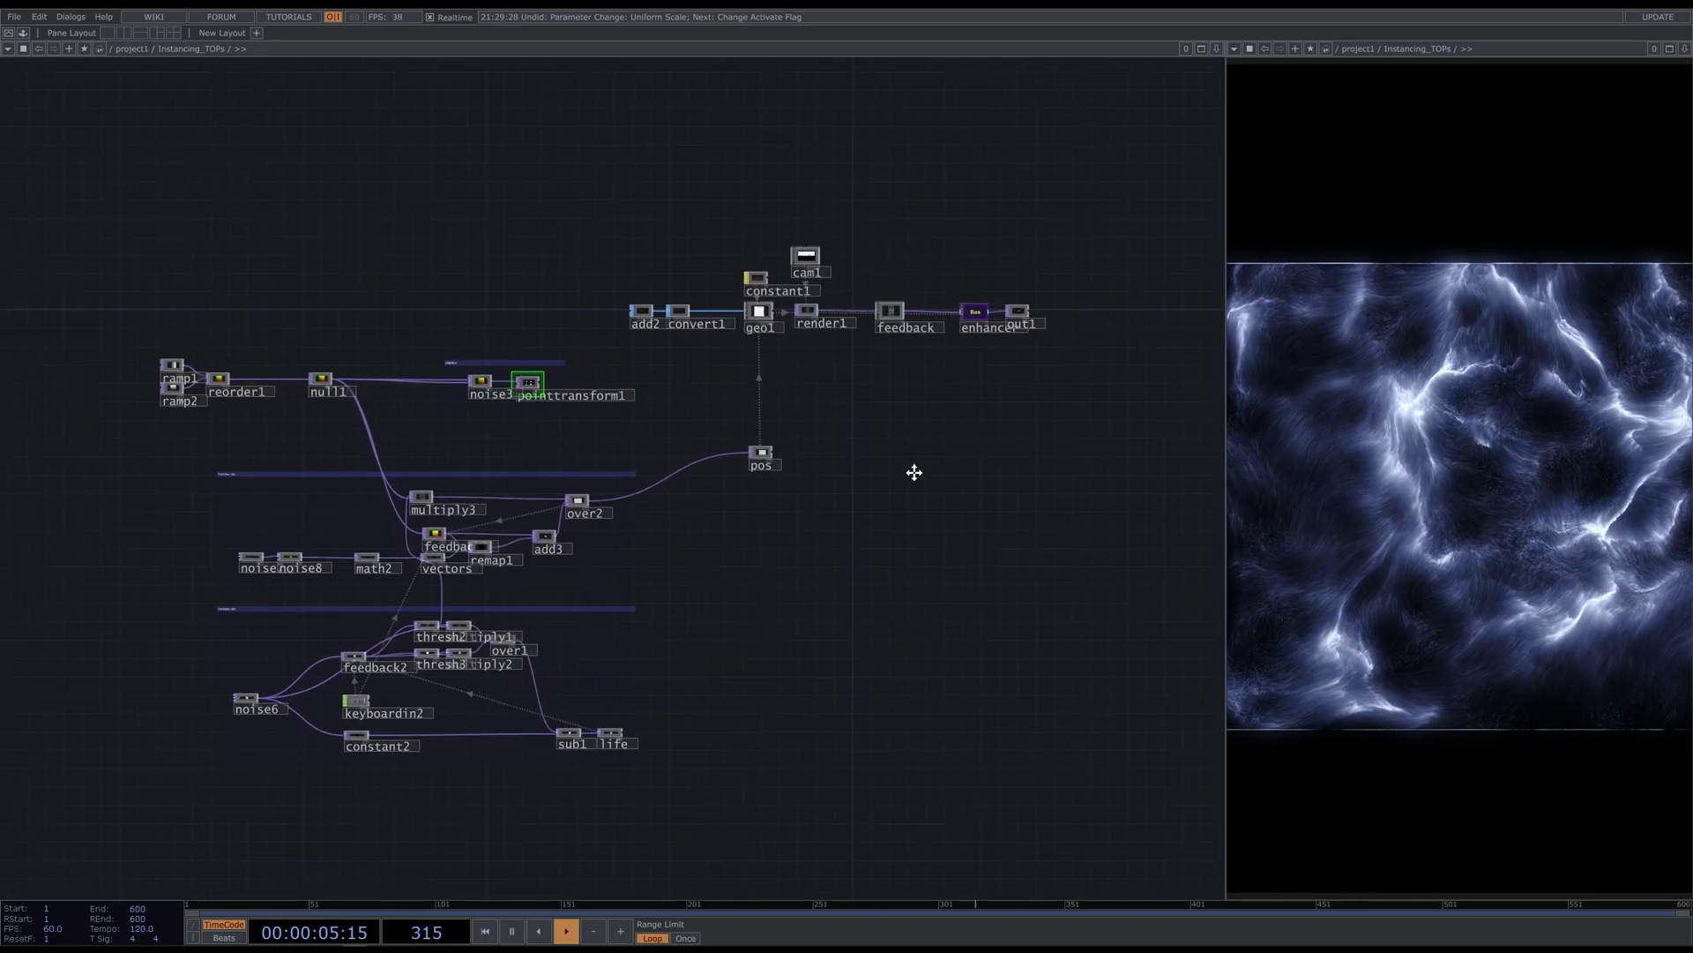
left_click_drag(915, 473, 752, 556)
scroll(763, 383, "up", 5)
scroll(762, 383, "up", 2)
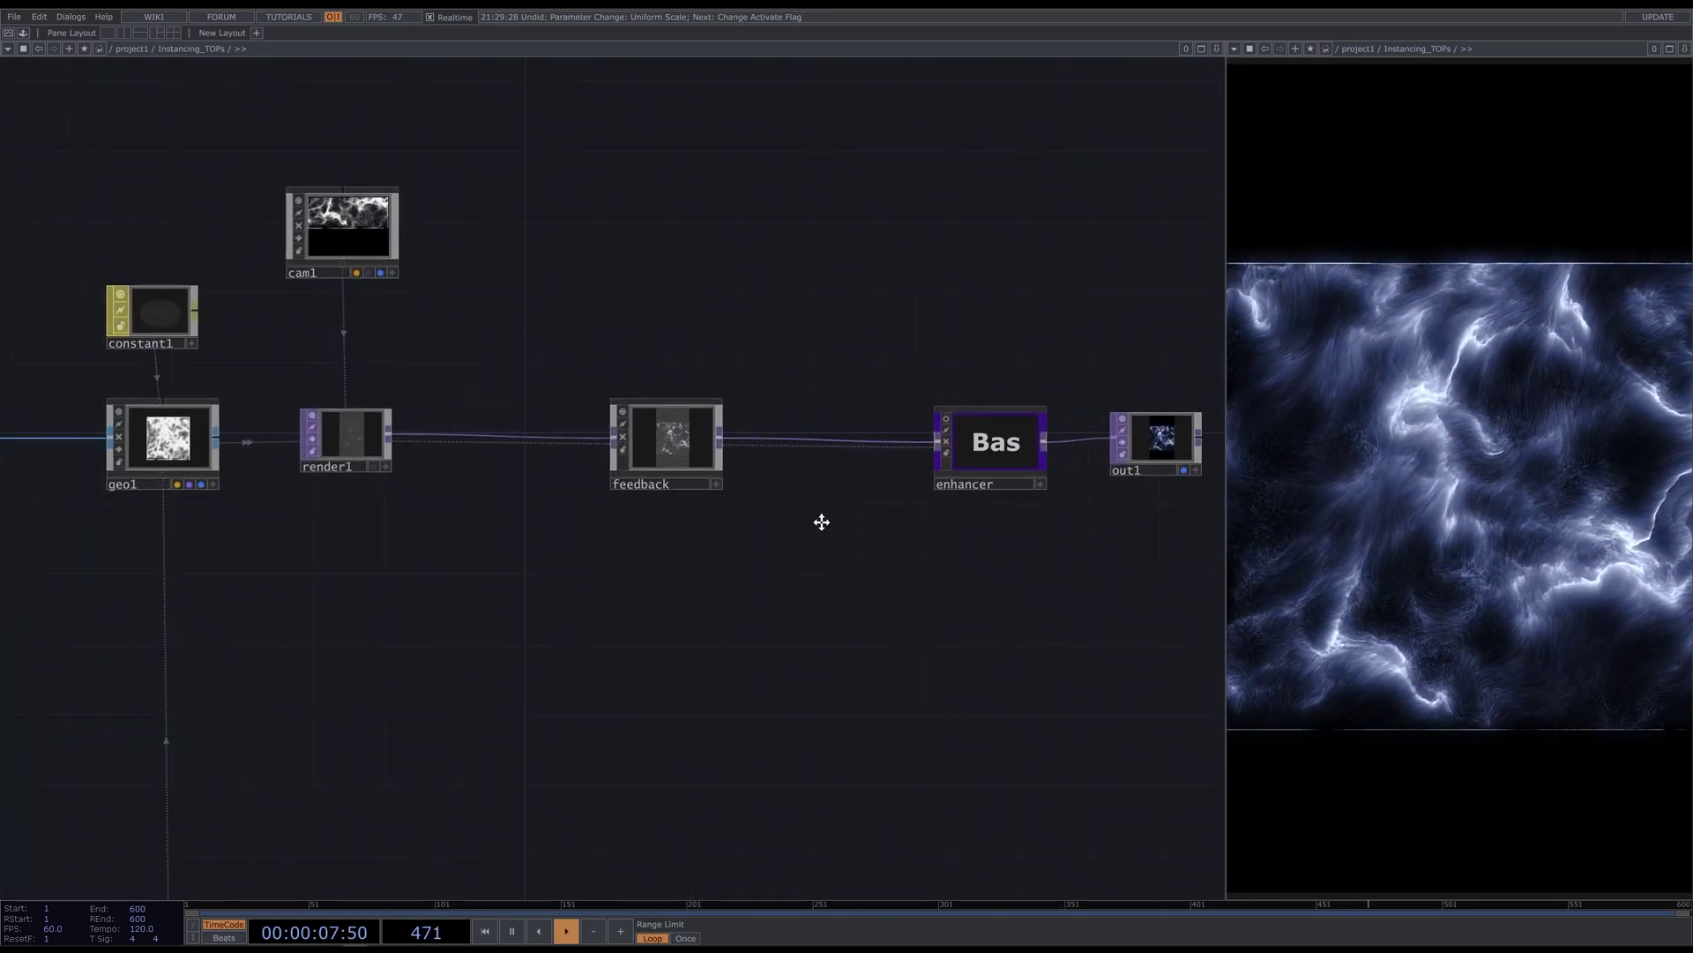
left_click(648, 465)
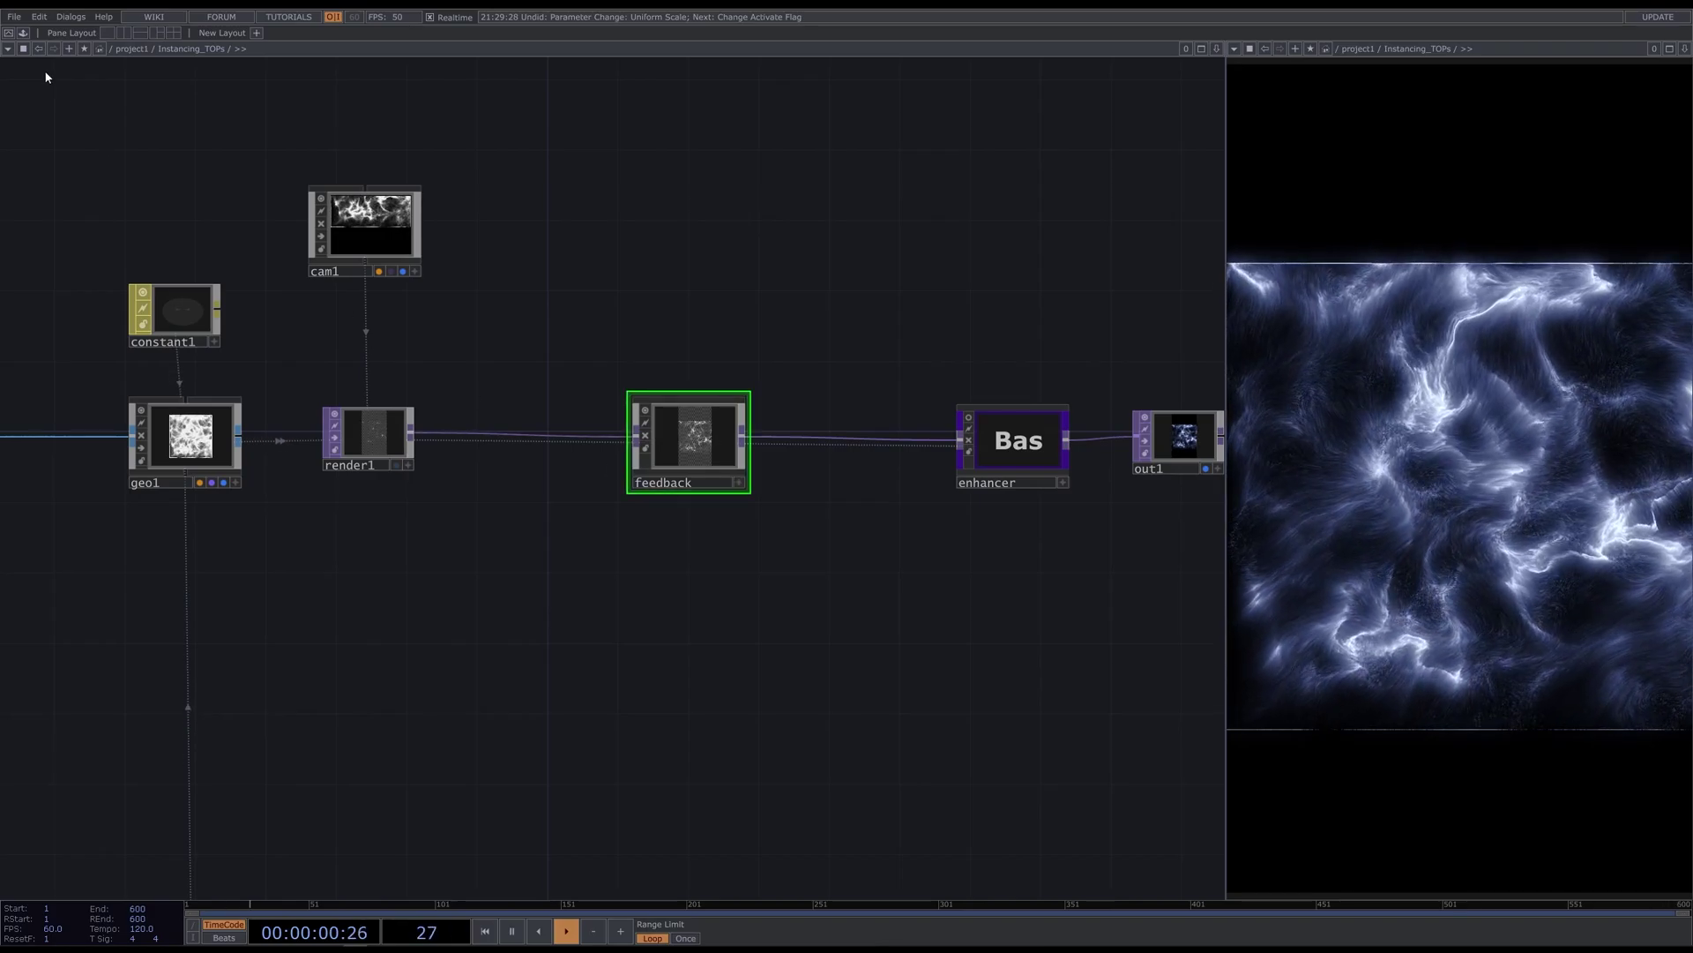
left_click(24, 34)
left_click(67, 92)
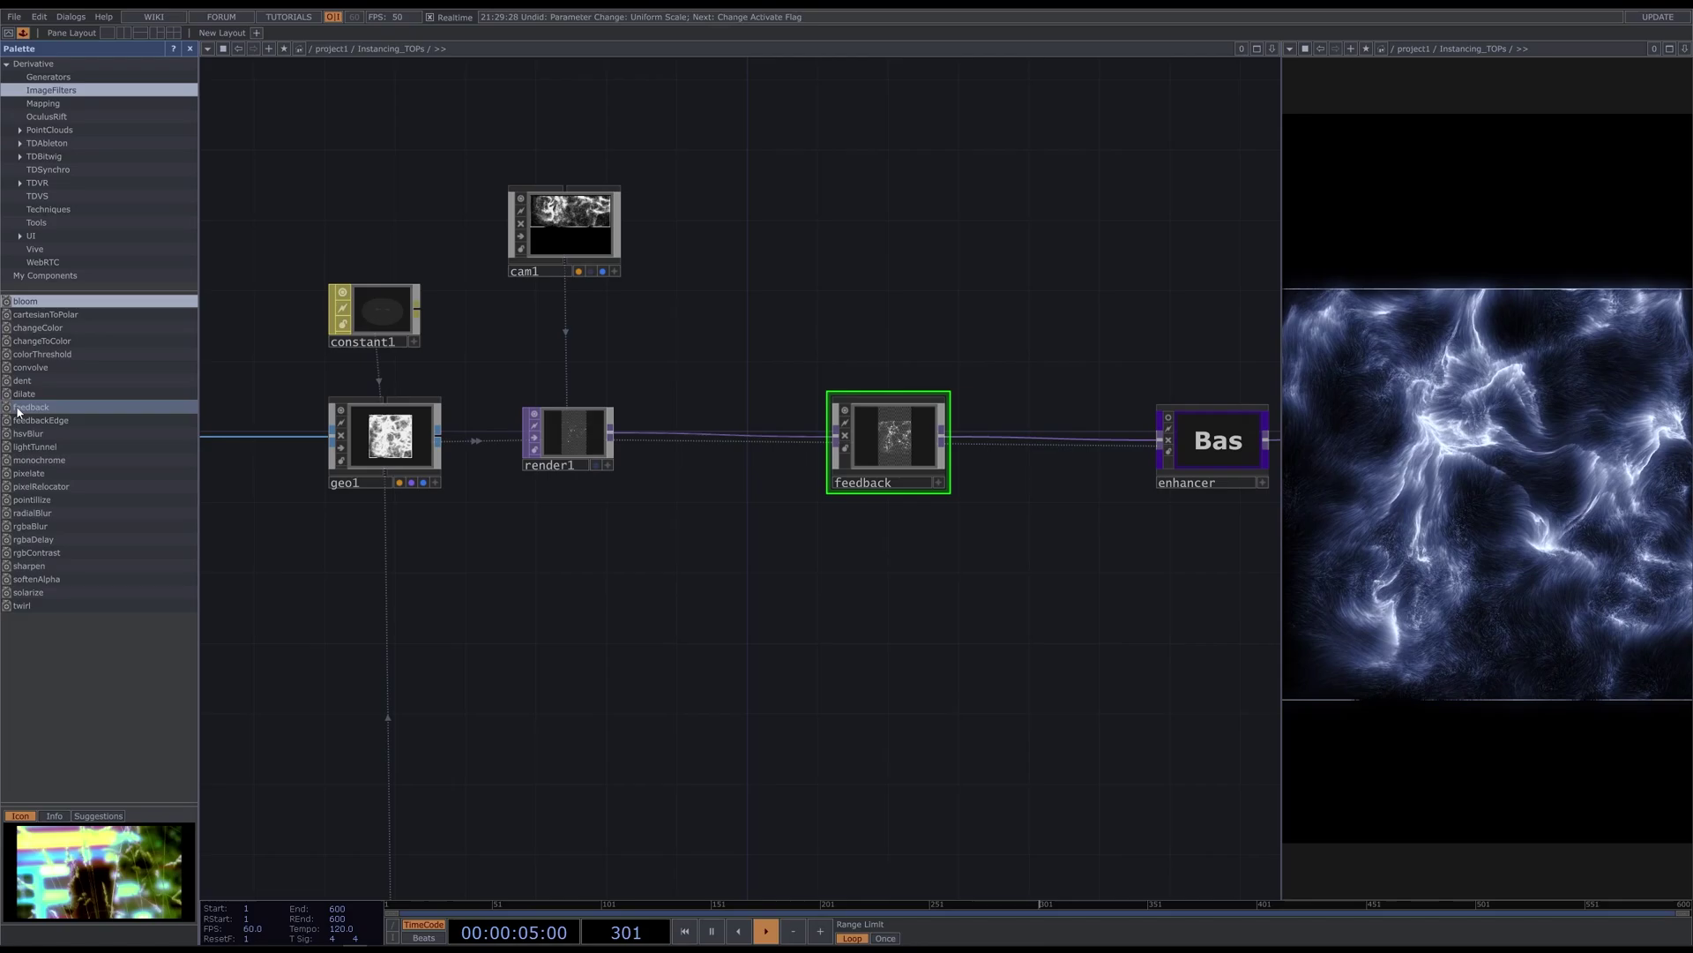
left_click_drag(1005, 598, 955, 598)
scroll(937, 557, "down", 4)
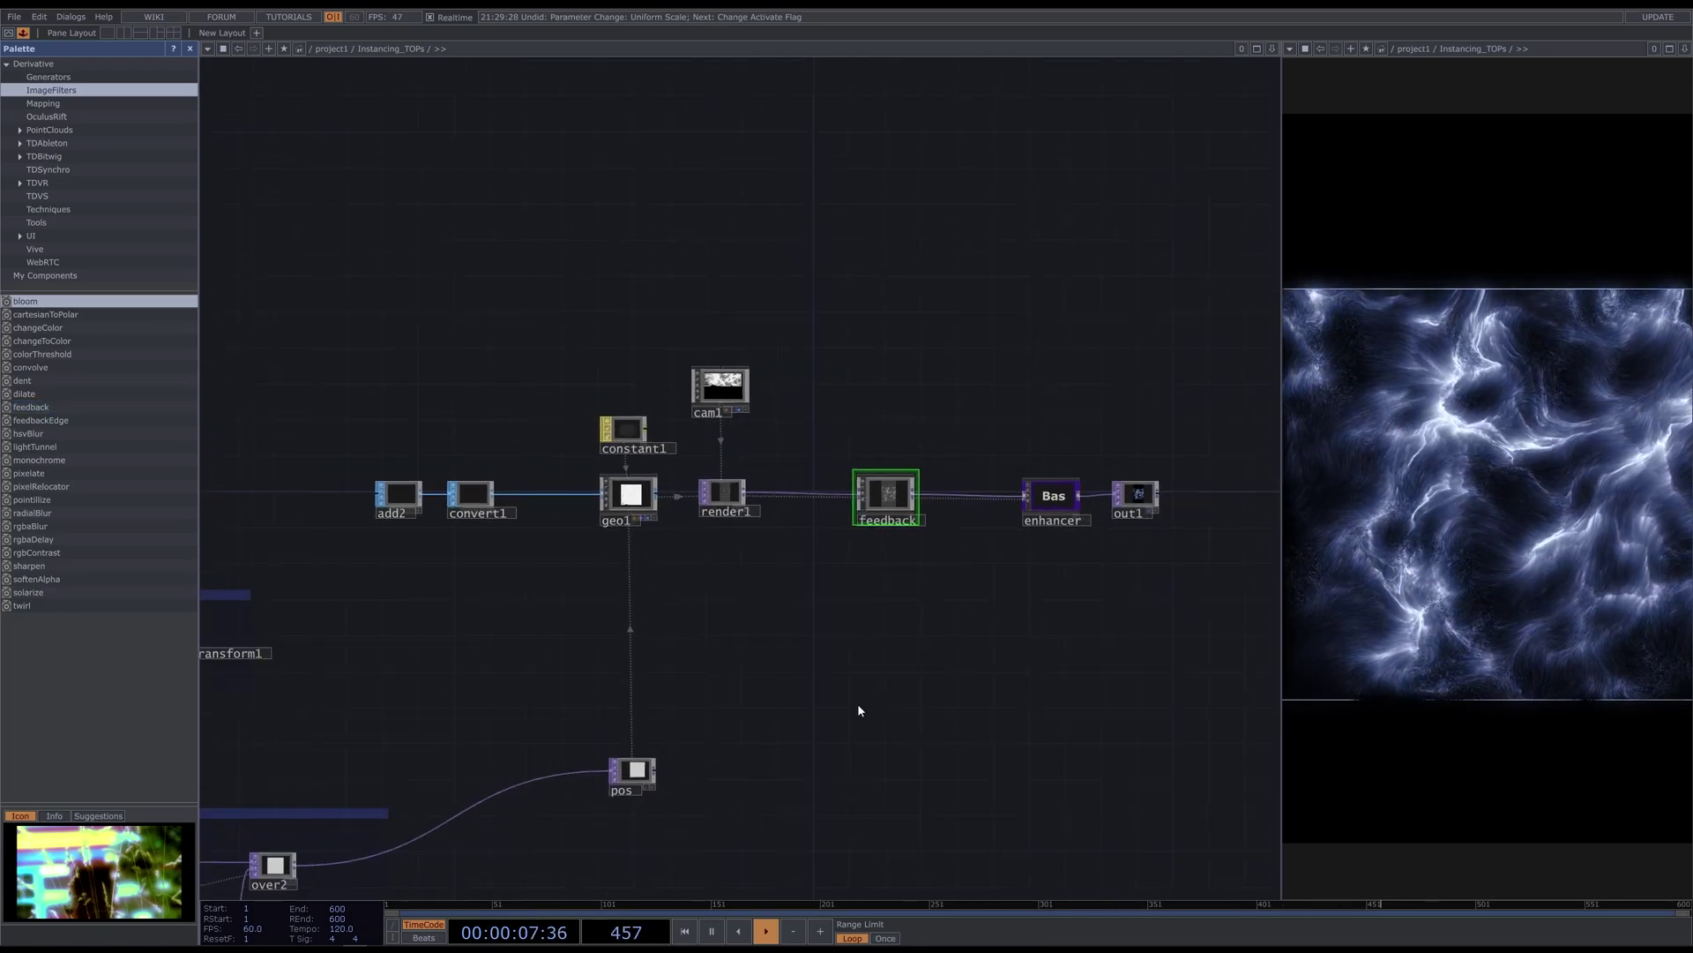
left_click_drag(861, 703, 828, 670)
scroll(932, 478, "up", 2)
left_click_drag(617, 460, 902, 467)
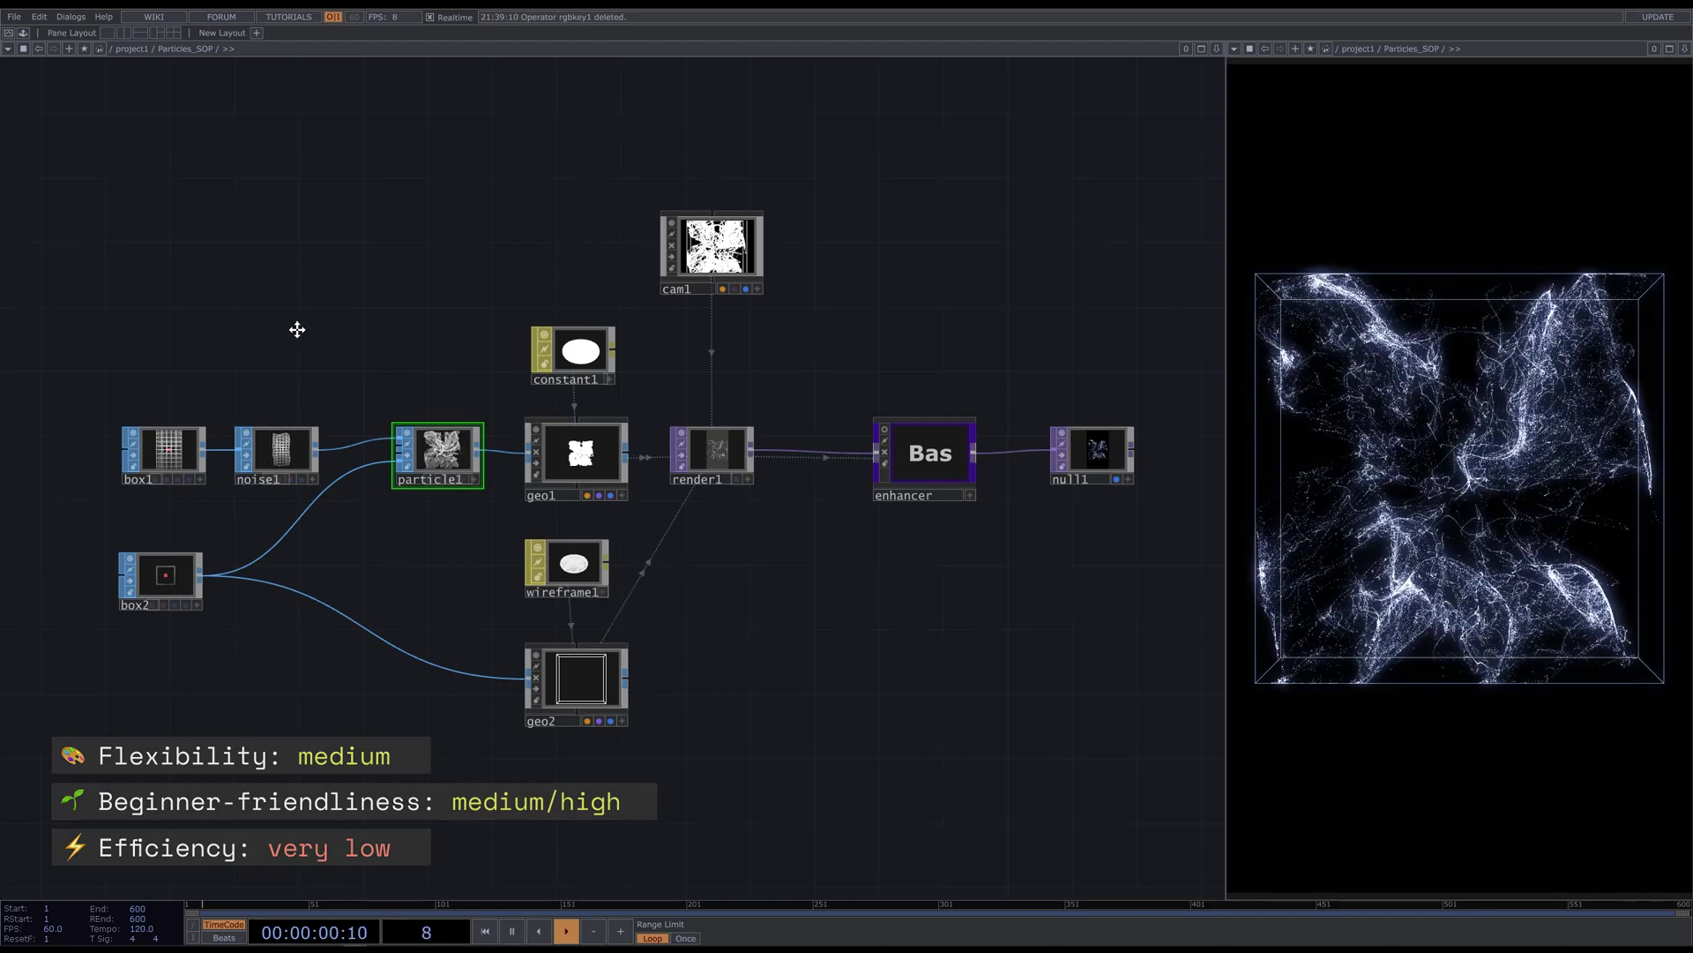
Open box1's parameters in the Particles_SOP network to examine its size, scale and divisions
left_click_drag(280, 336, 425, 290)
scroll(317, 322, "up", 3)
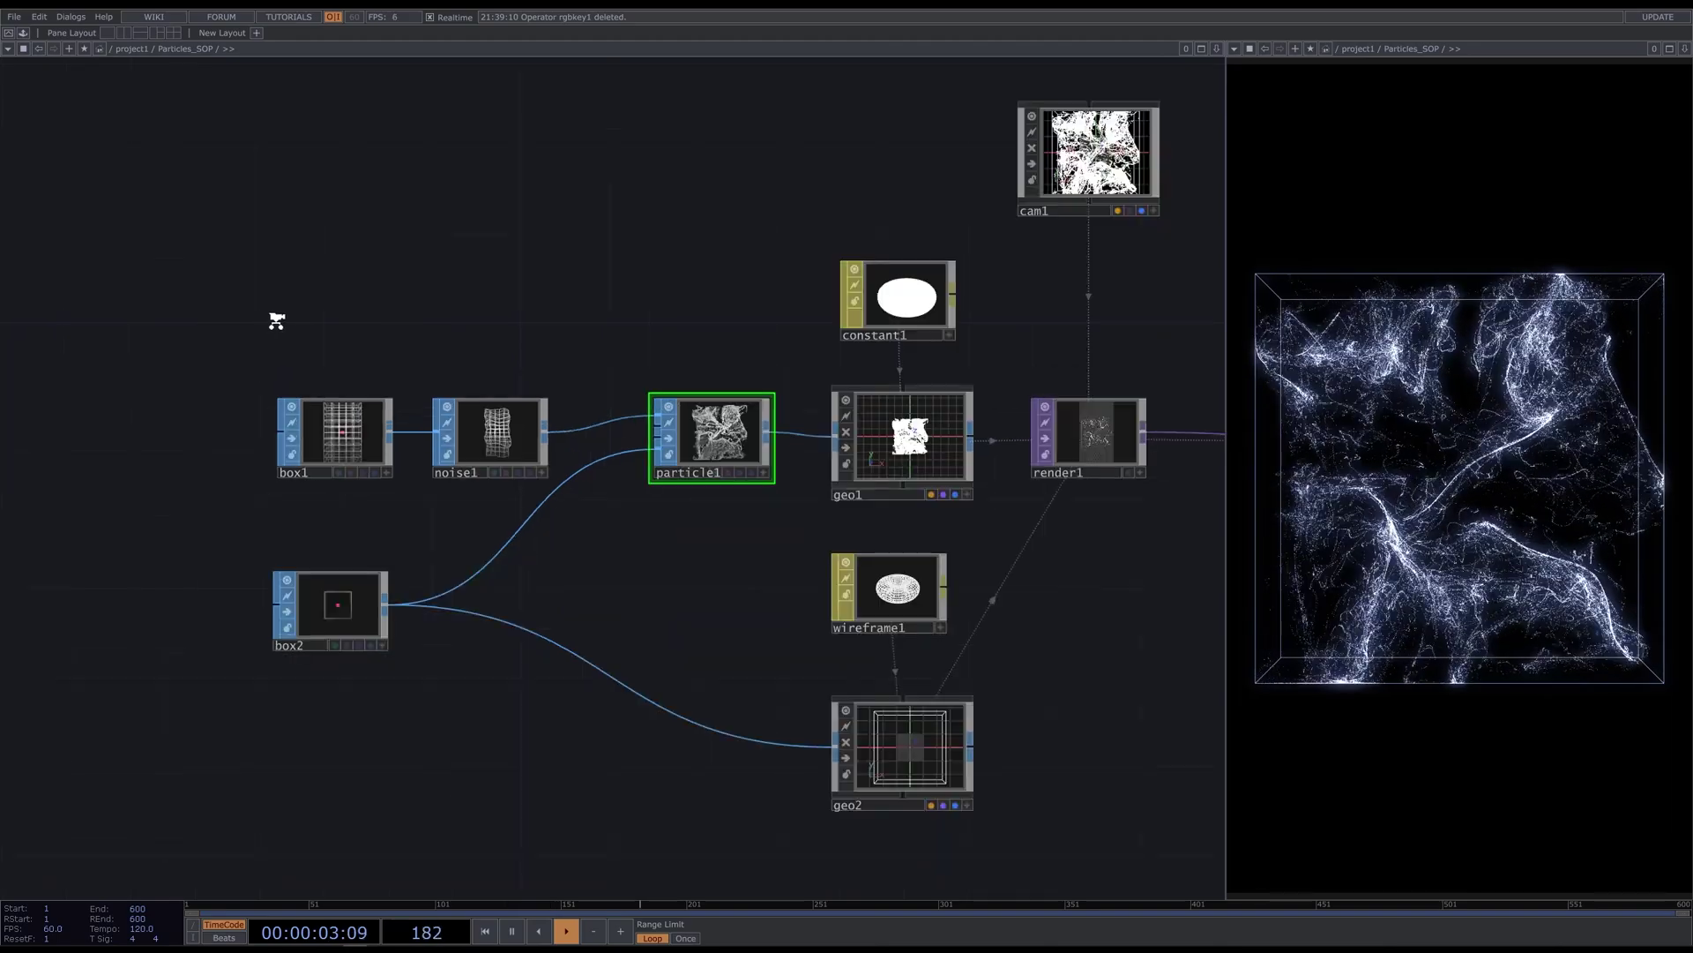
left_click(351, 431)
key("p")
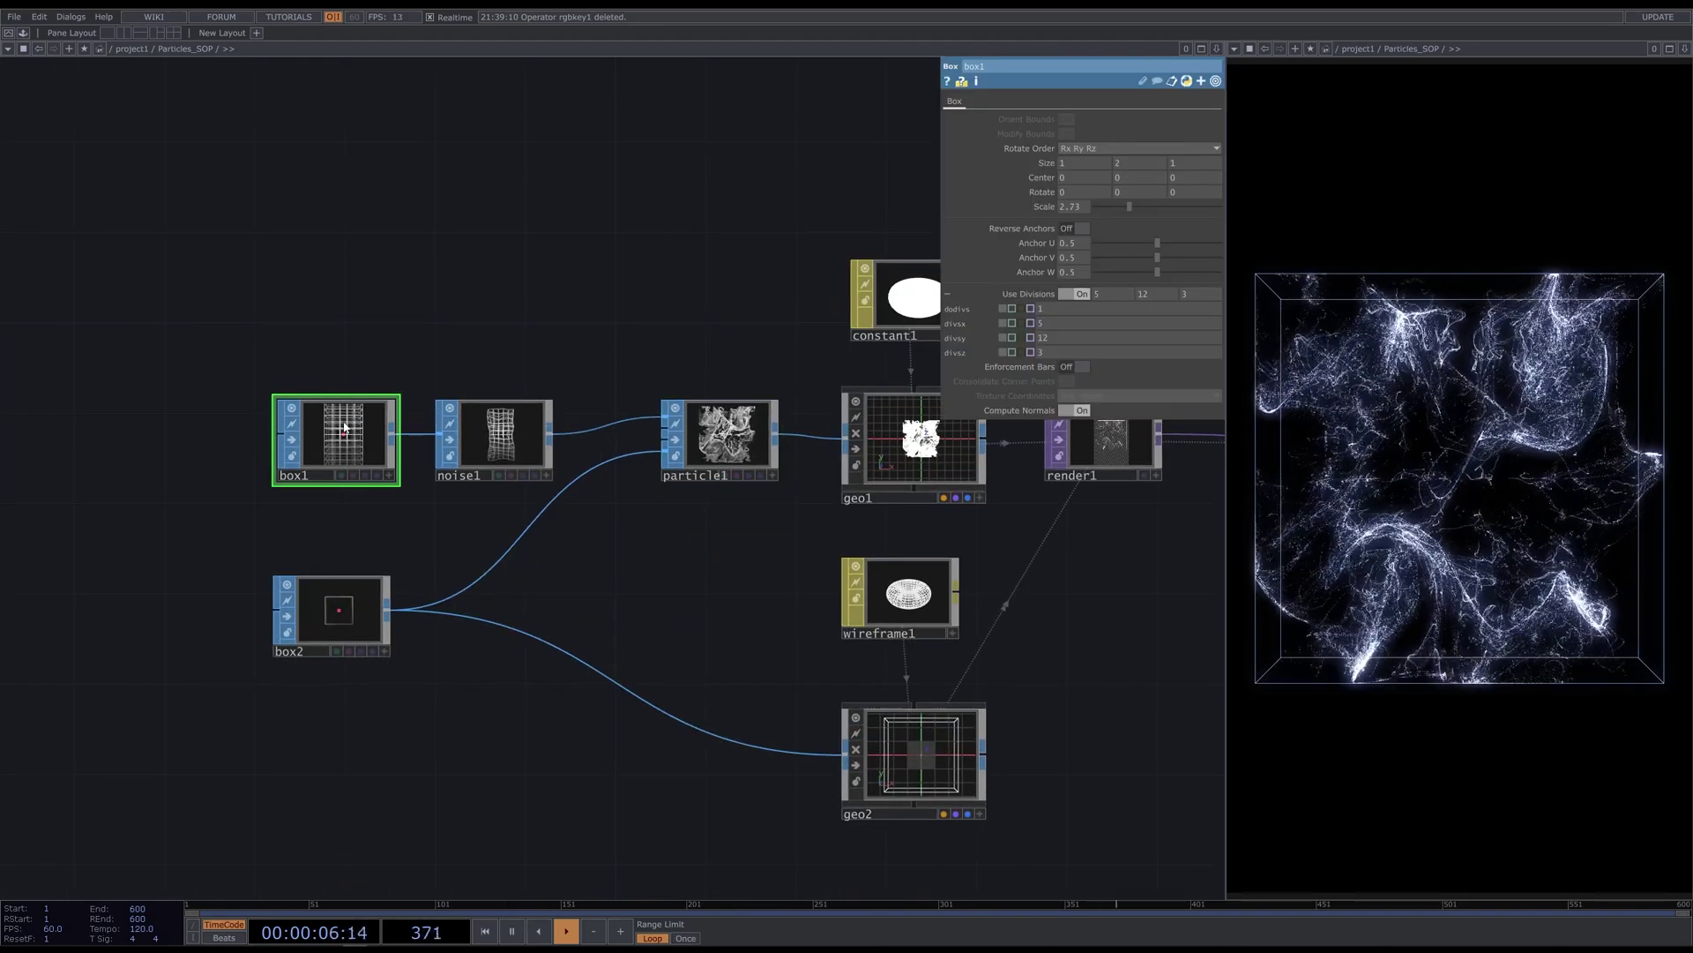
Examine noise1's noise parameters and box2's size and division settings
left_click(520, 438)
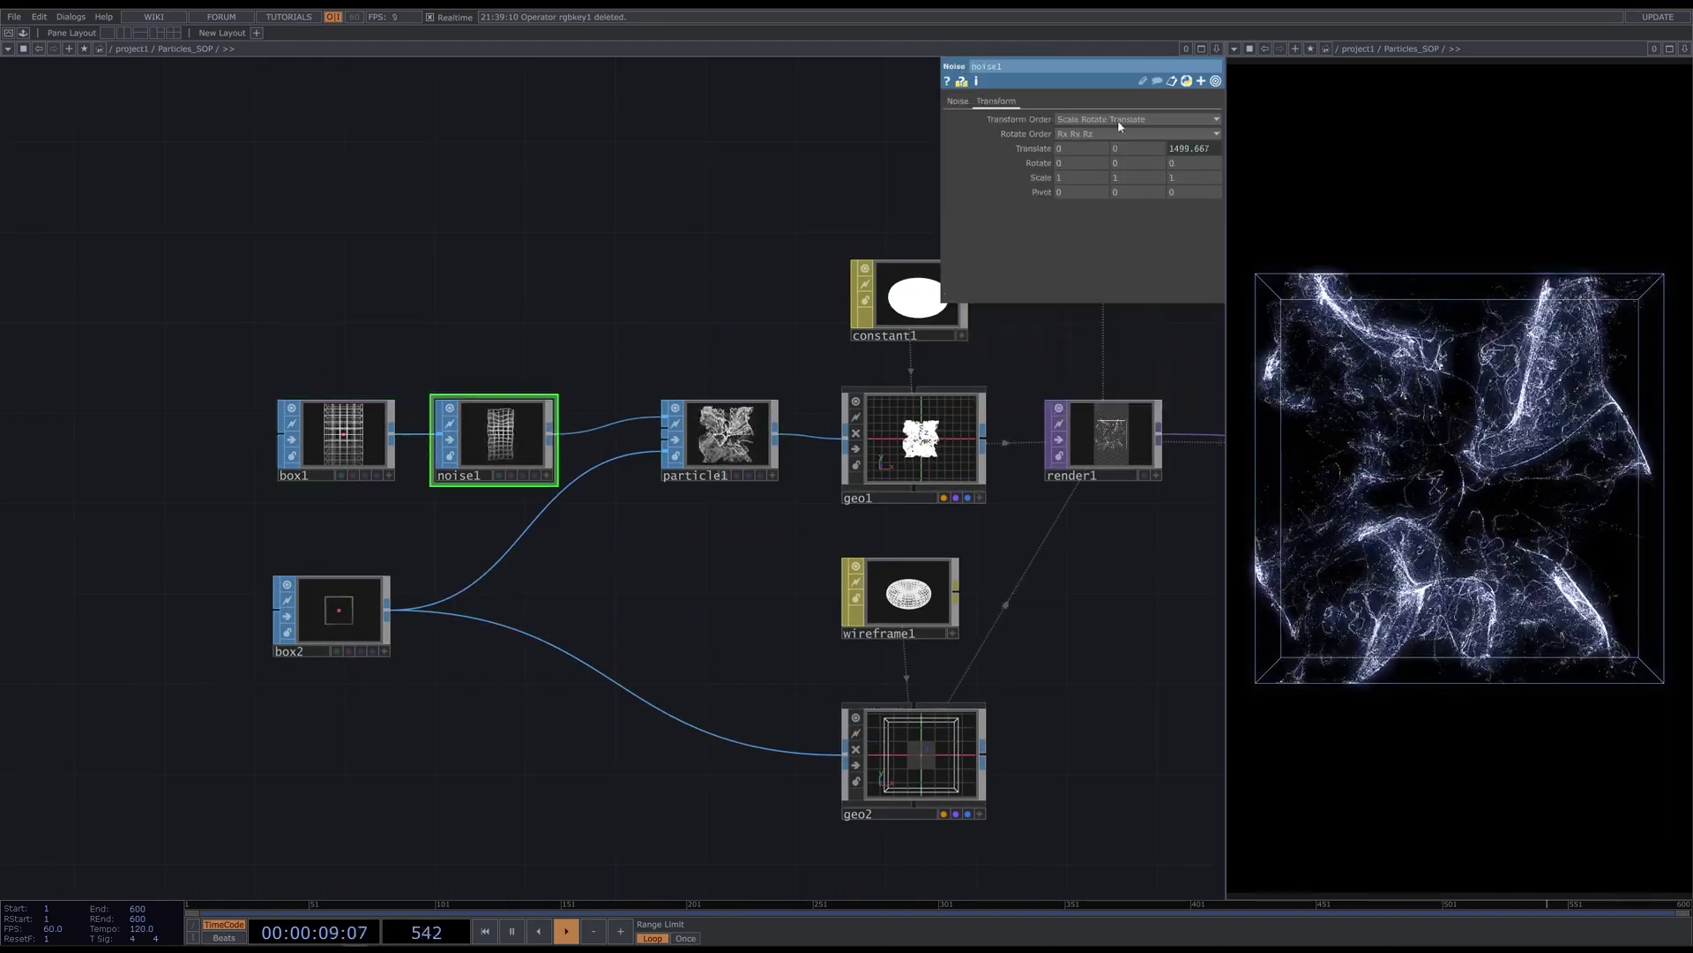
left_click(956, 103)
left_click(322, 622)
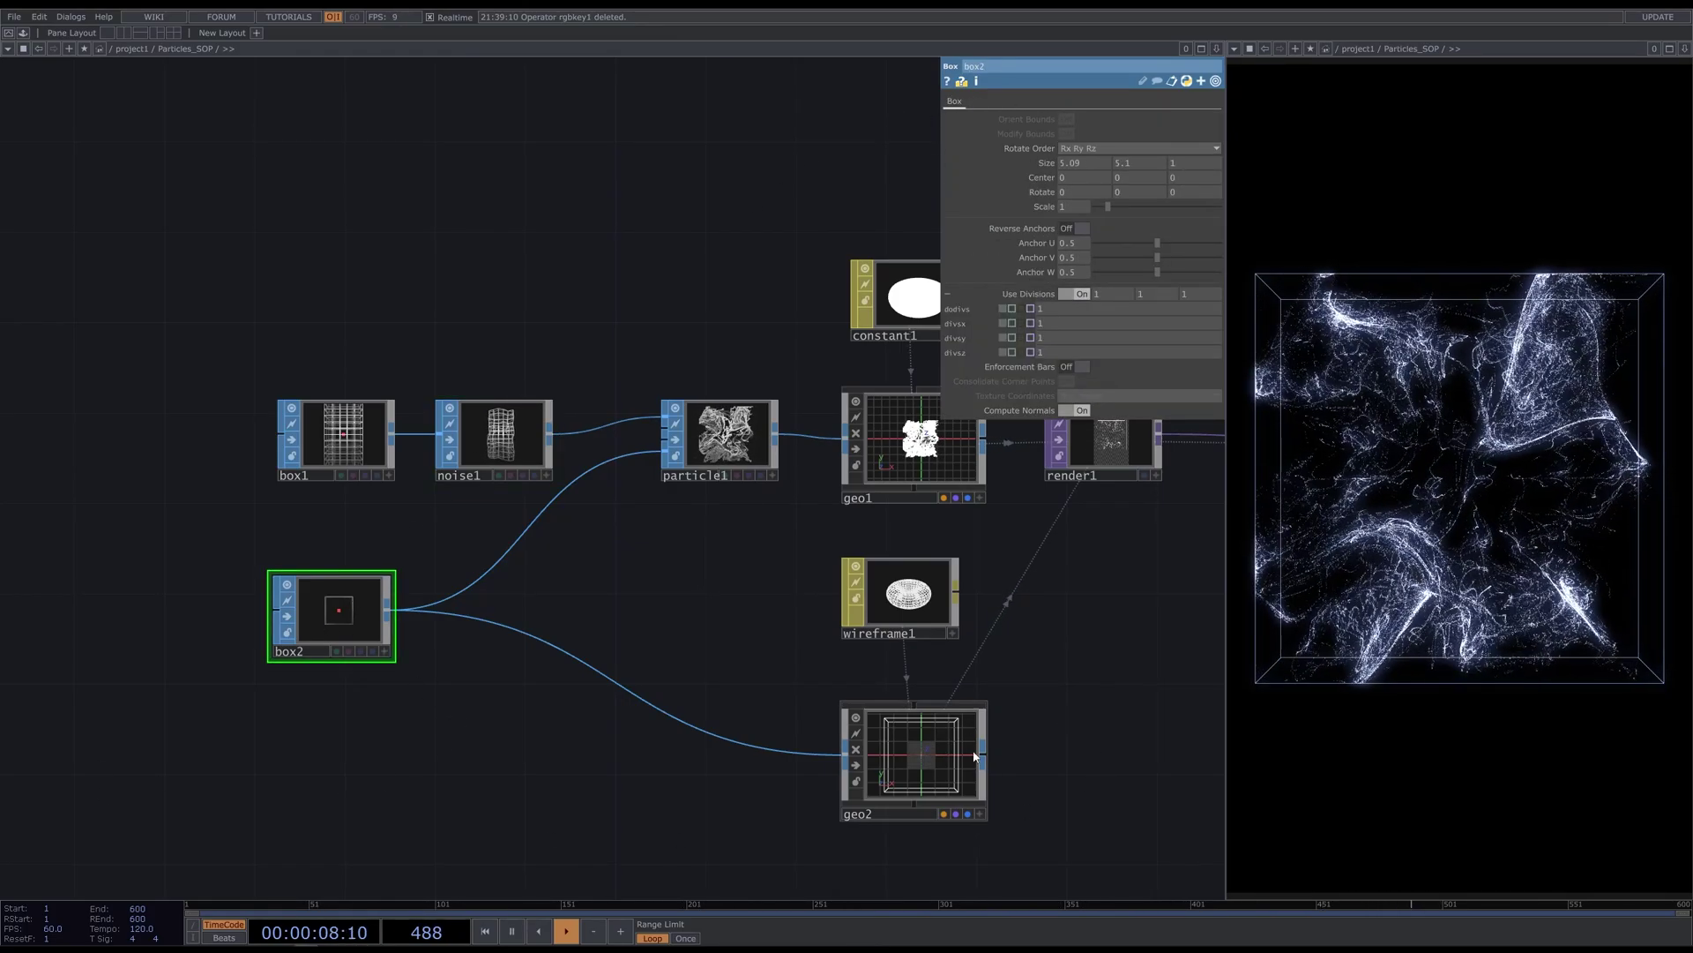
Inspect geo2's parameters and the color, mode and line width of its wireframe1 material
left_click_drag(1023, 738, 664, 708)
left_click(600, 718)
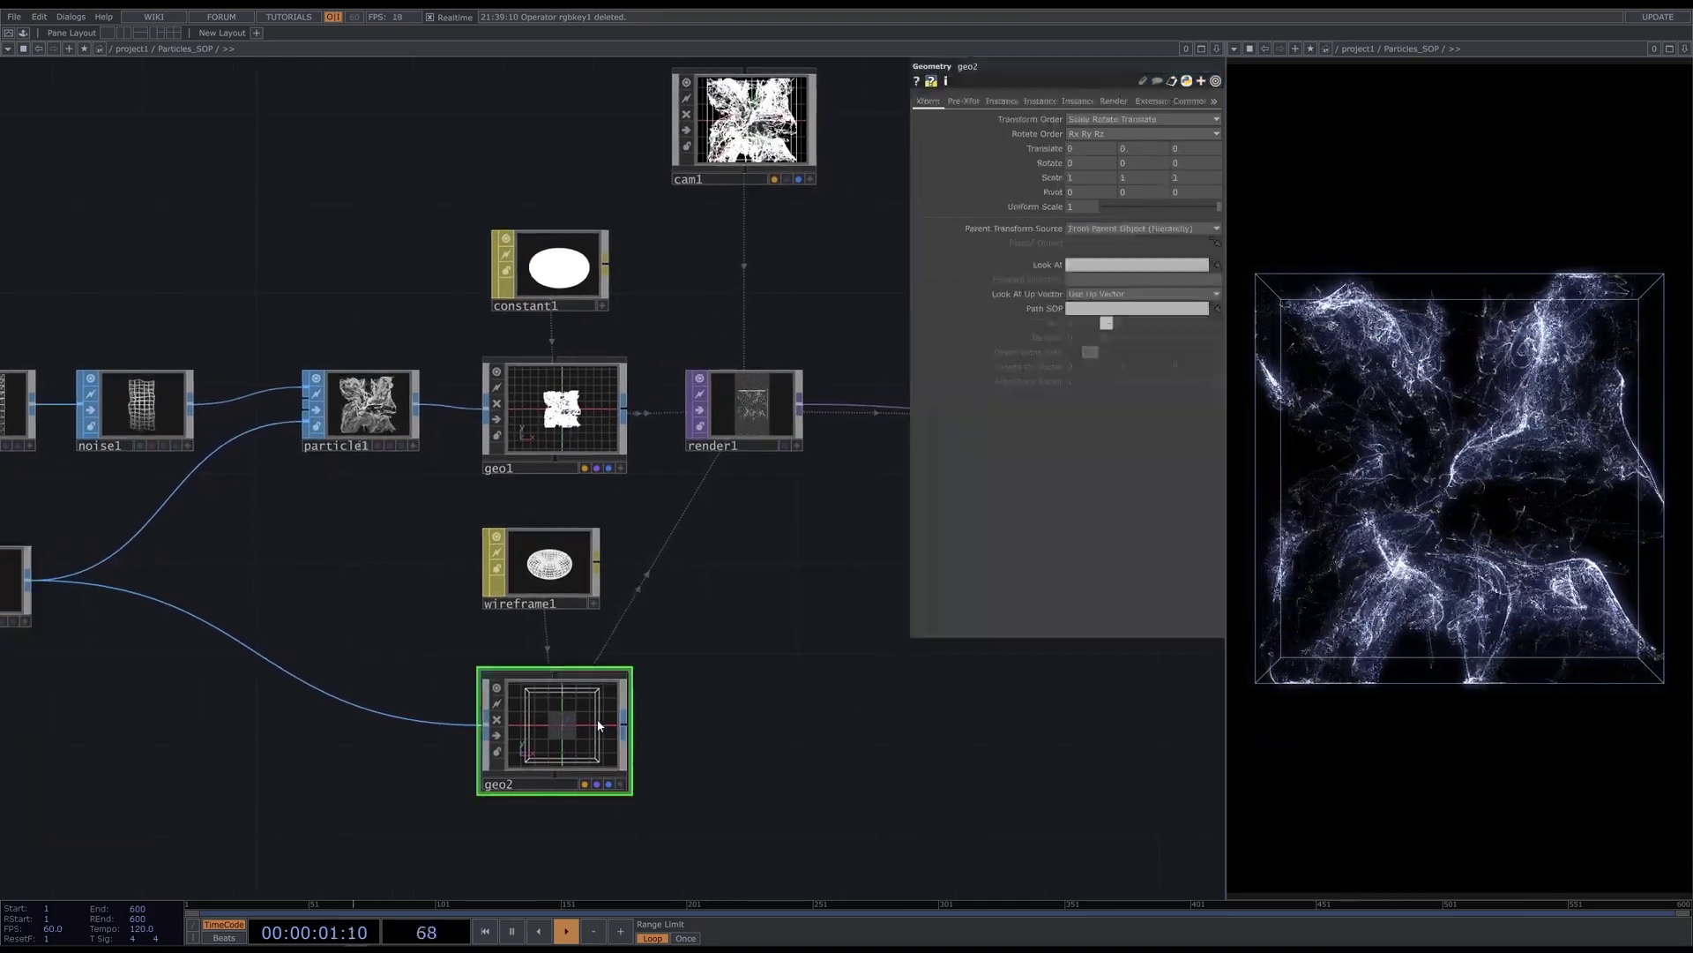
left_click(572, 596)
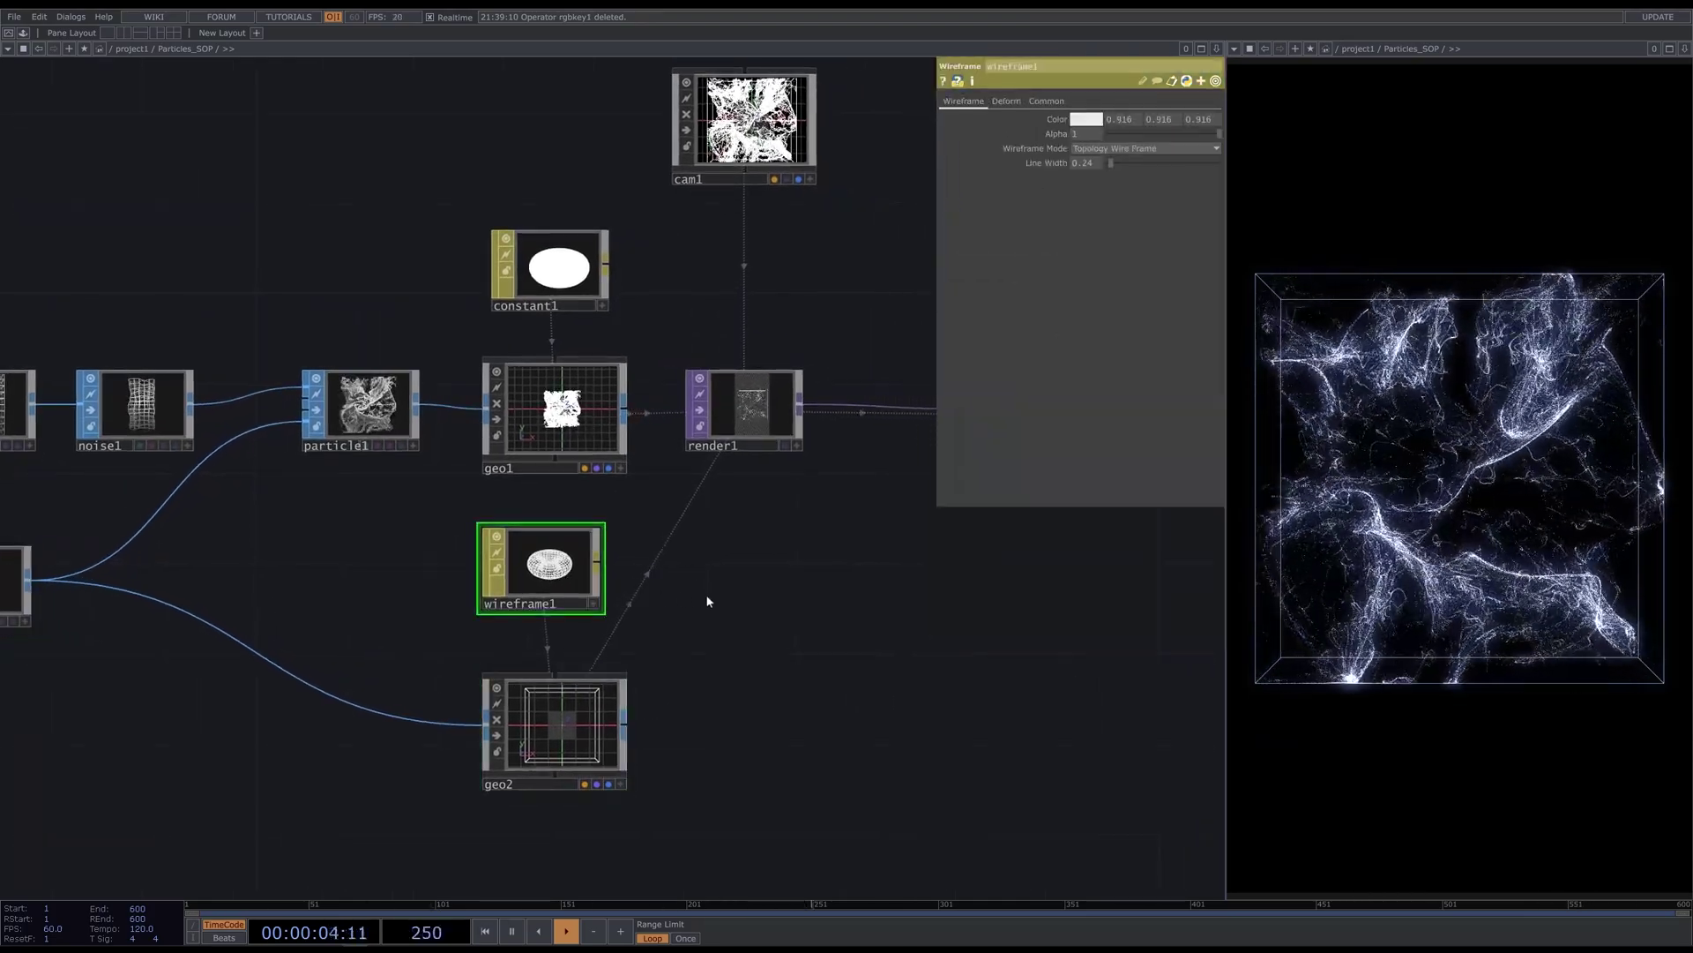
scroll(865, 564, "down", 3)
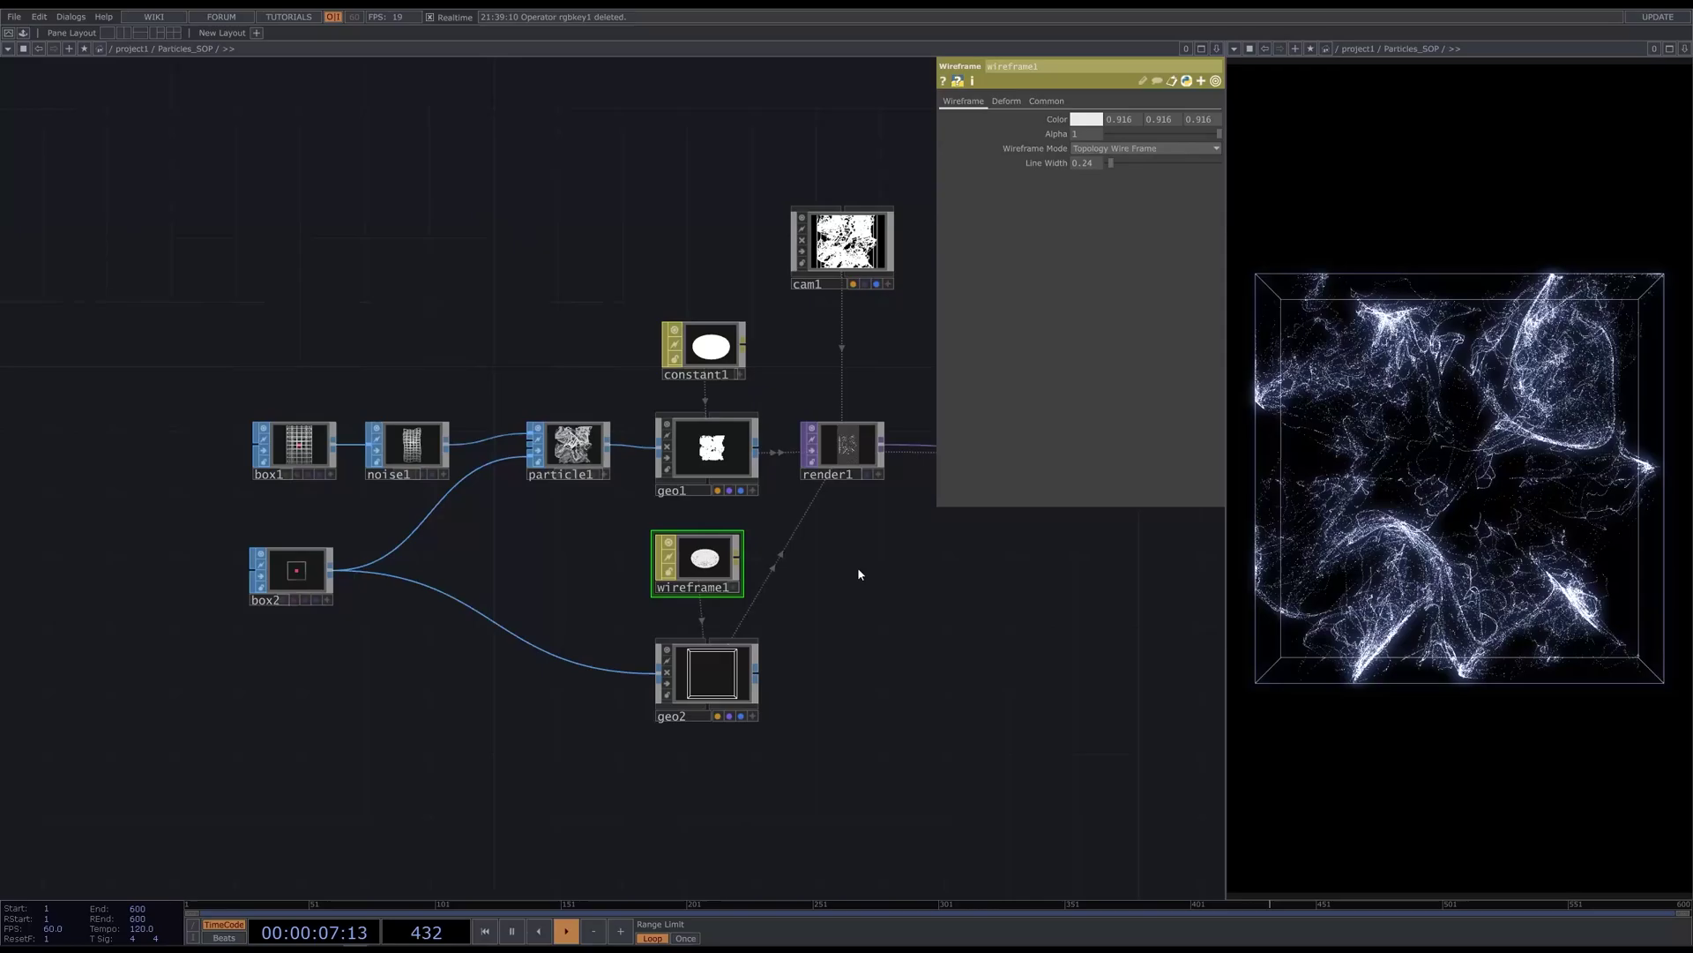
Try different Mass values on particle1, including about 1.99, and set the Mass back to 0.3
left_click(569, 446)
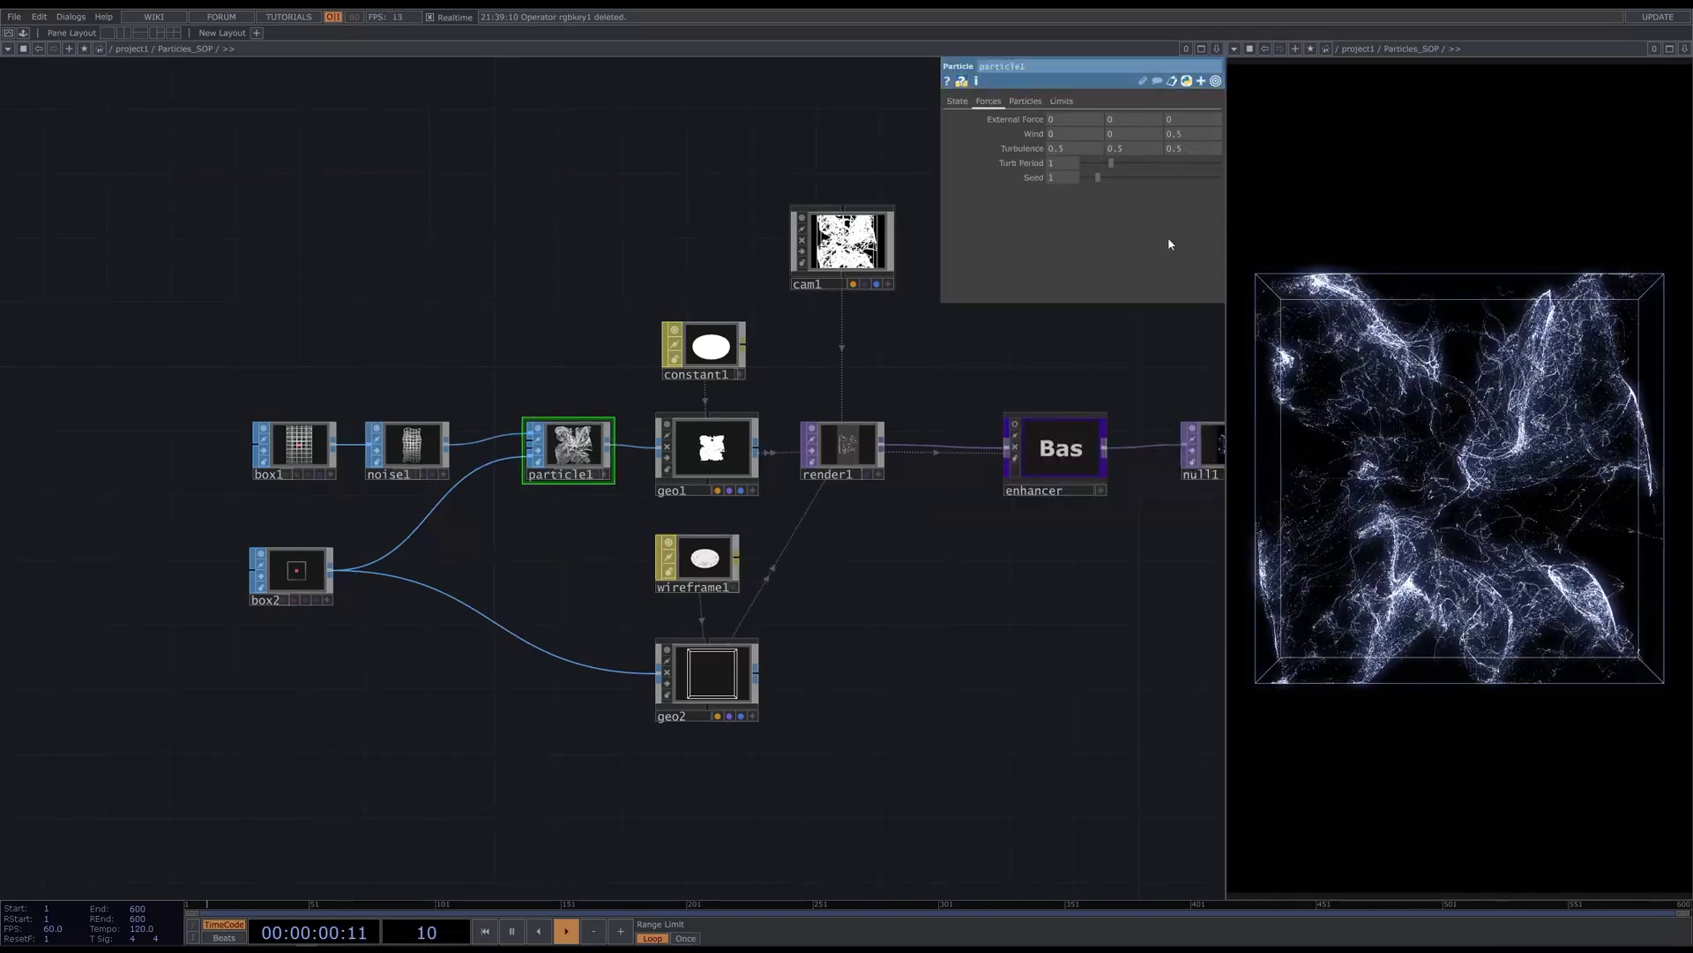
left_click(1025, 101)
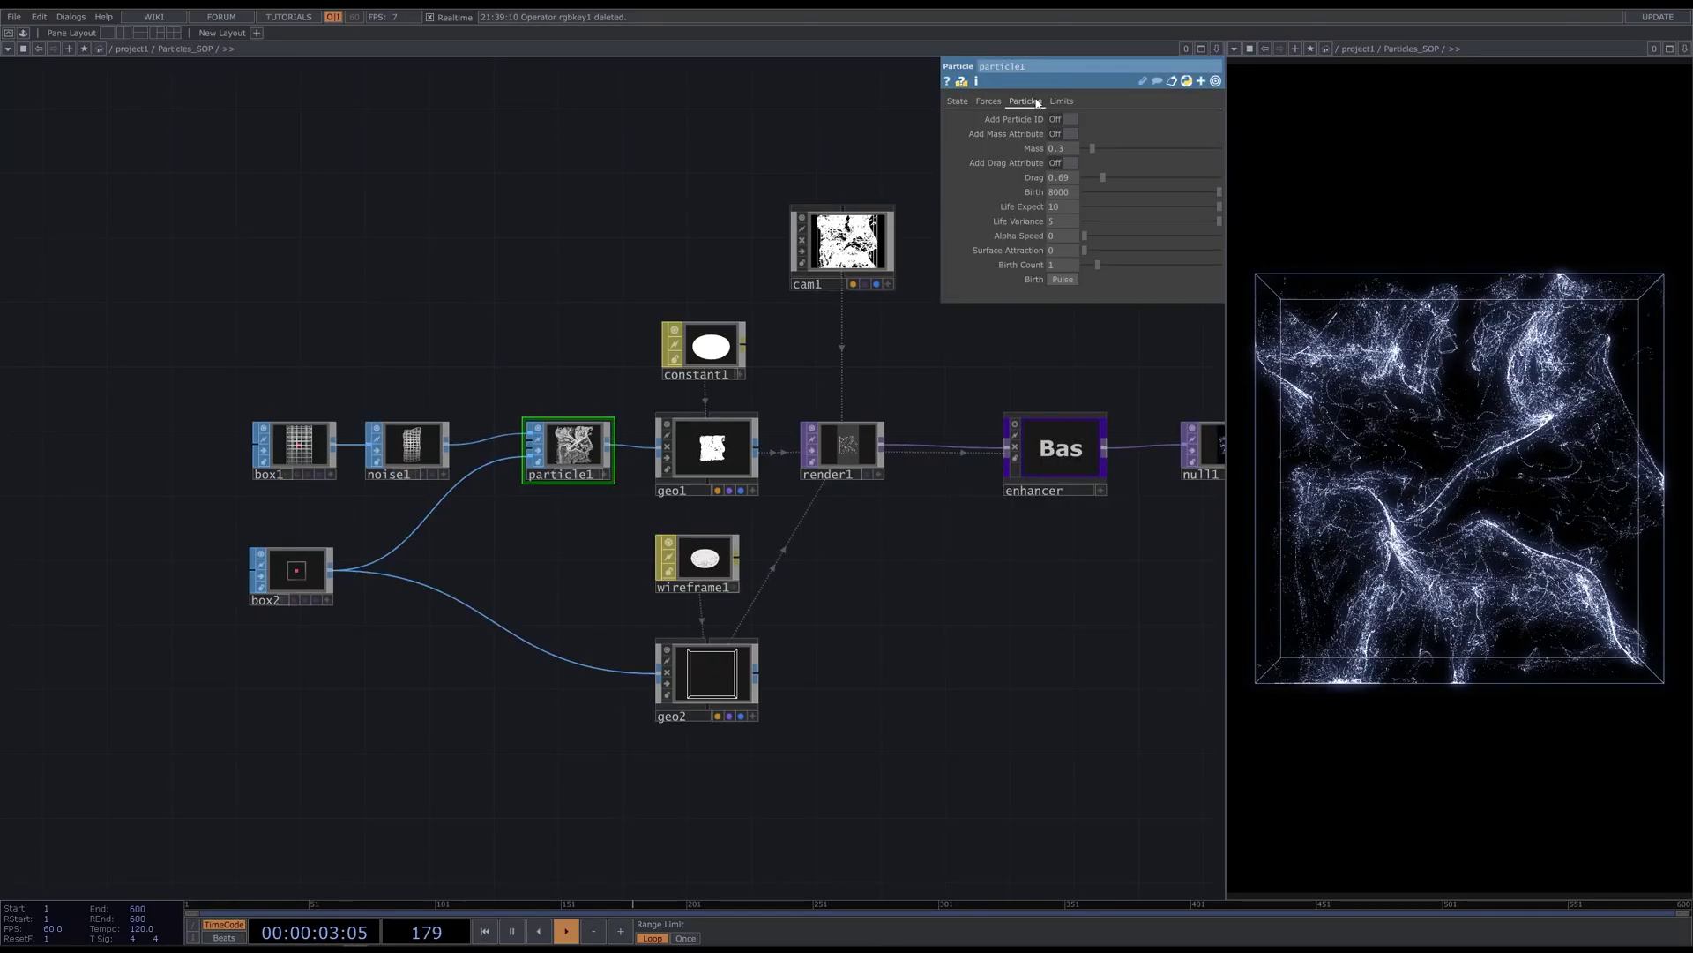
left_click_drag(1093, 149, 1085, 148)
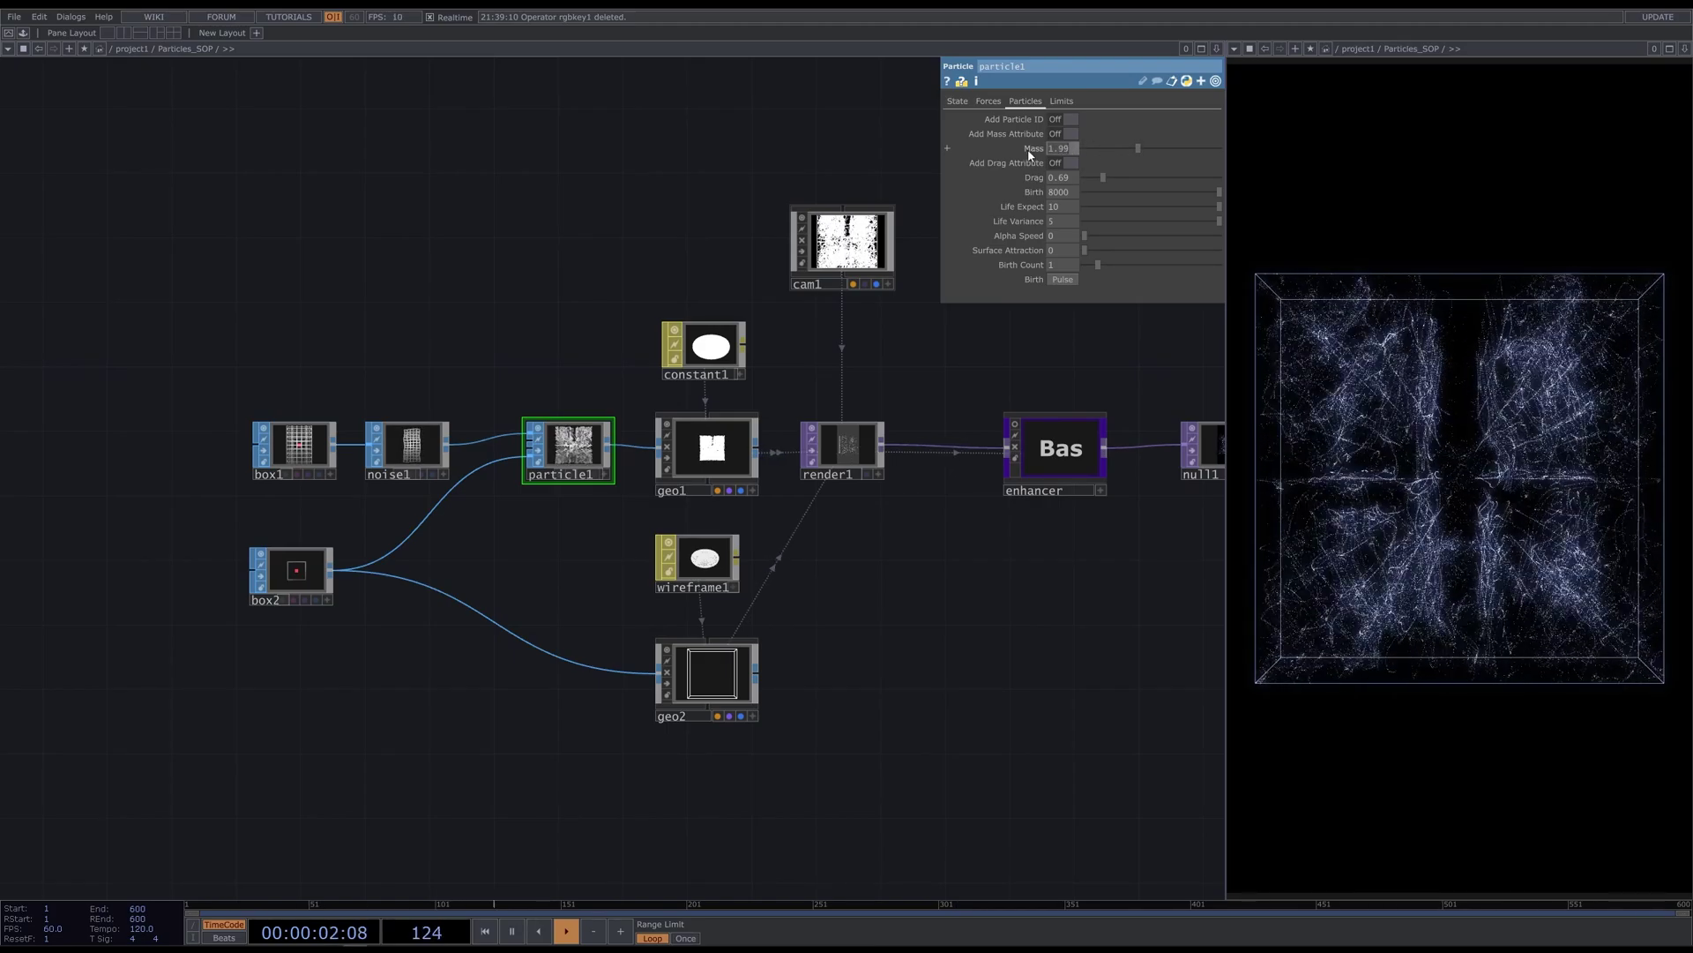
type("3")
key("Return")
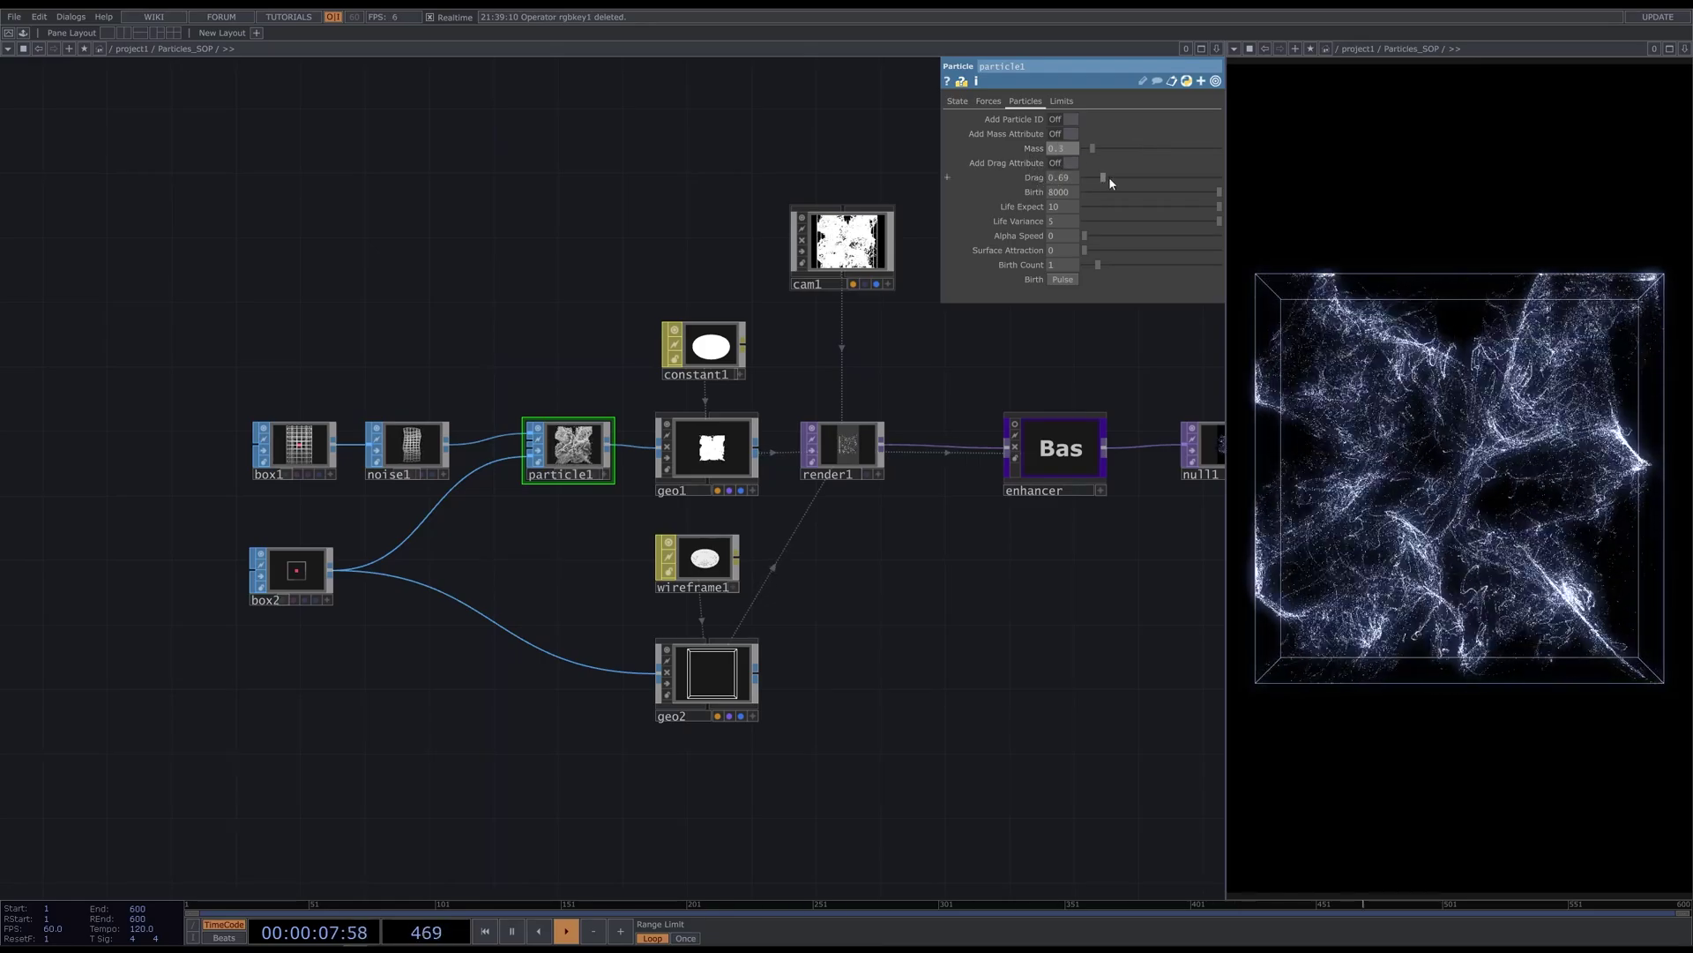
Try particle1 with a Drag of 0, undo that change, and view its Forces parameters
mouse_move(1110, 180)
left_mouse_down()
mouse_move(1158, 182)
mouse_move(1083, 175)
left_mouse_up()
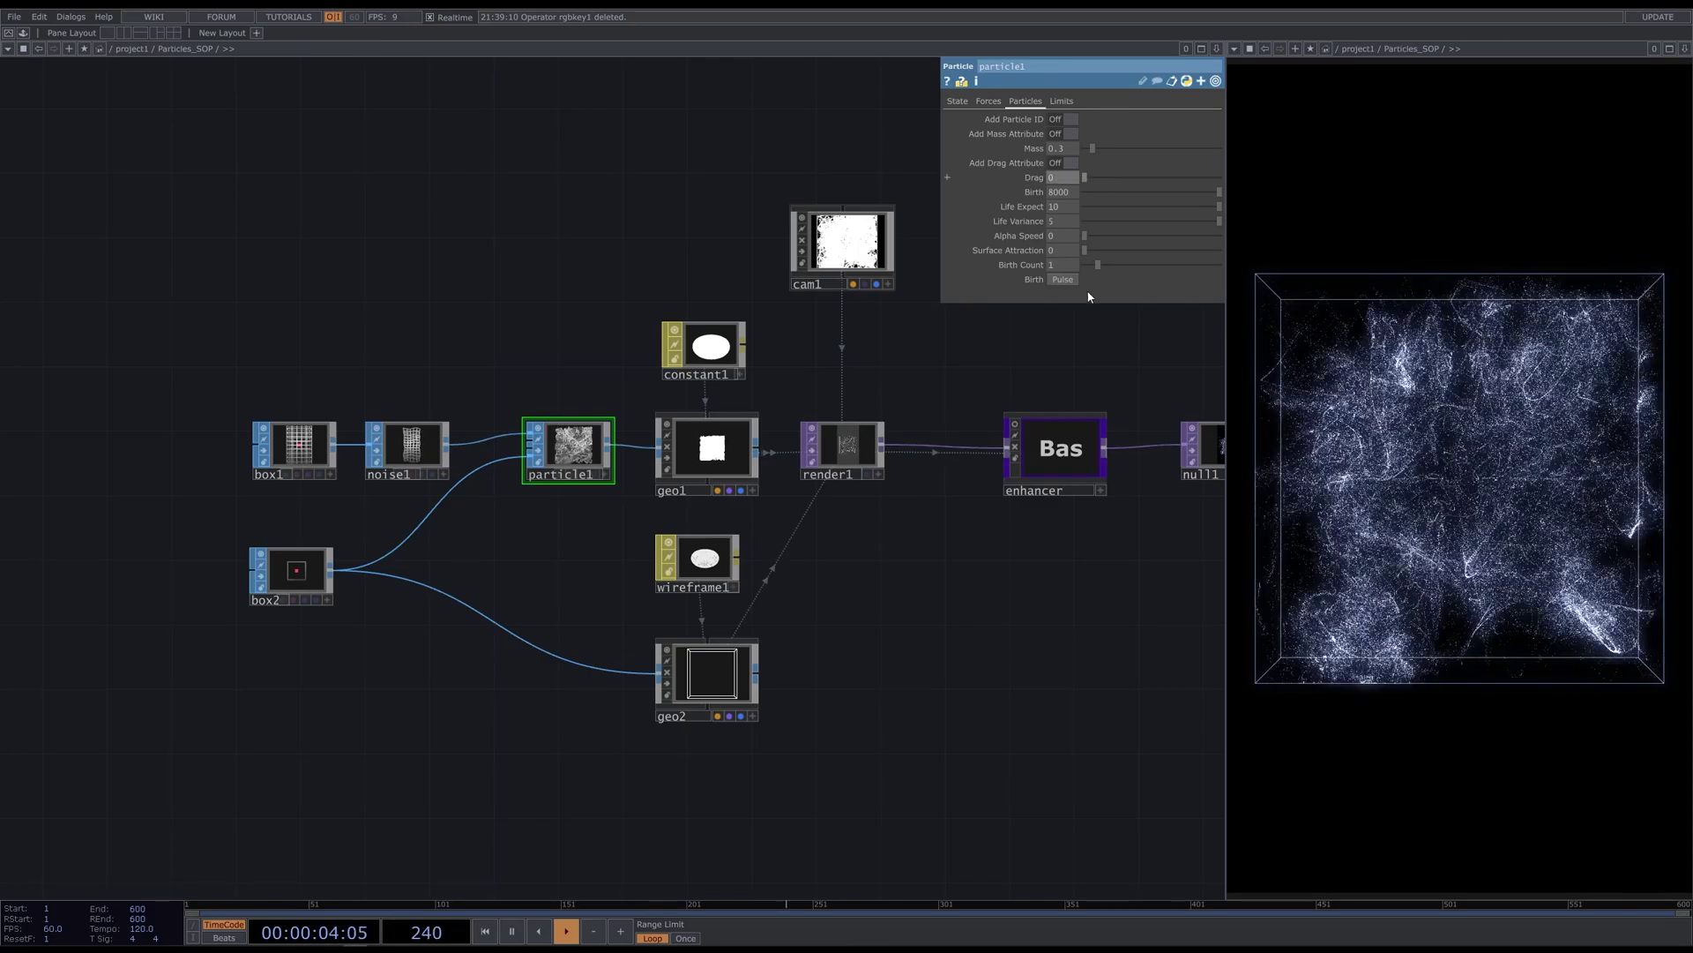
key("ctrl+z")
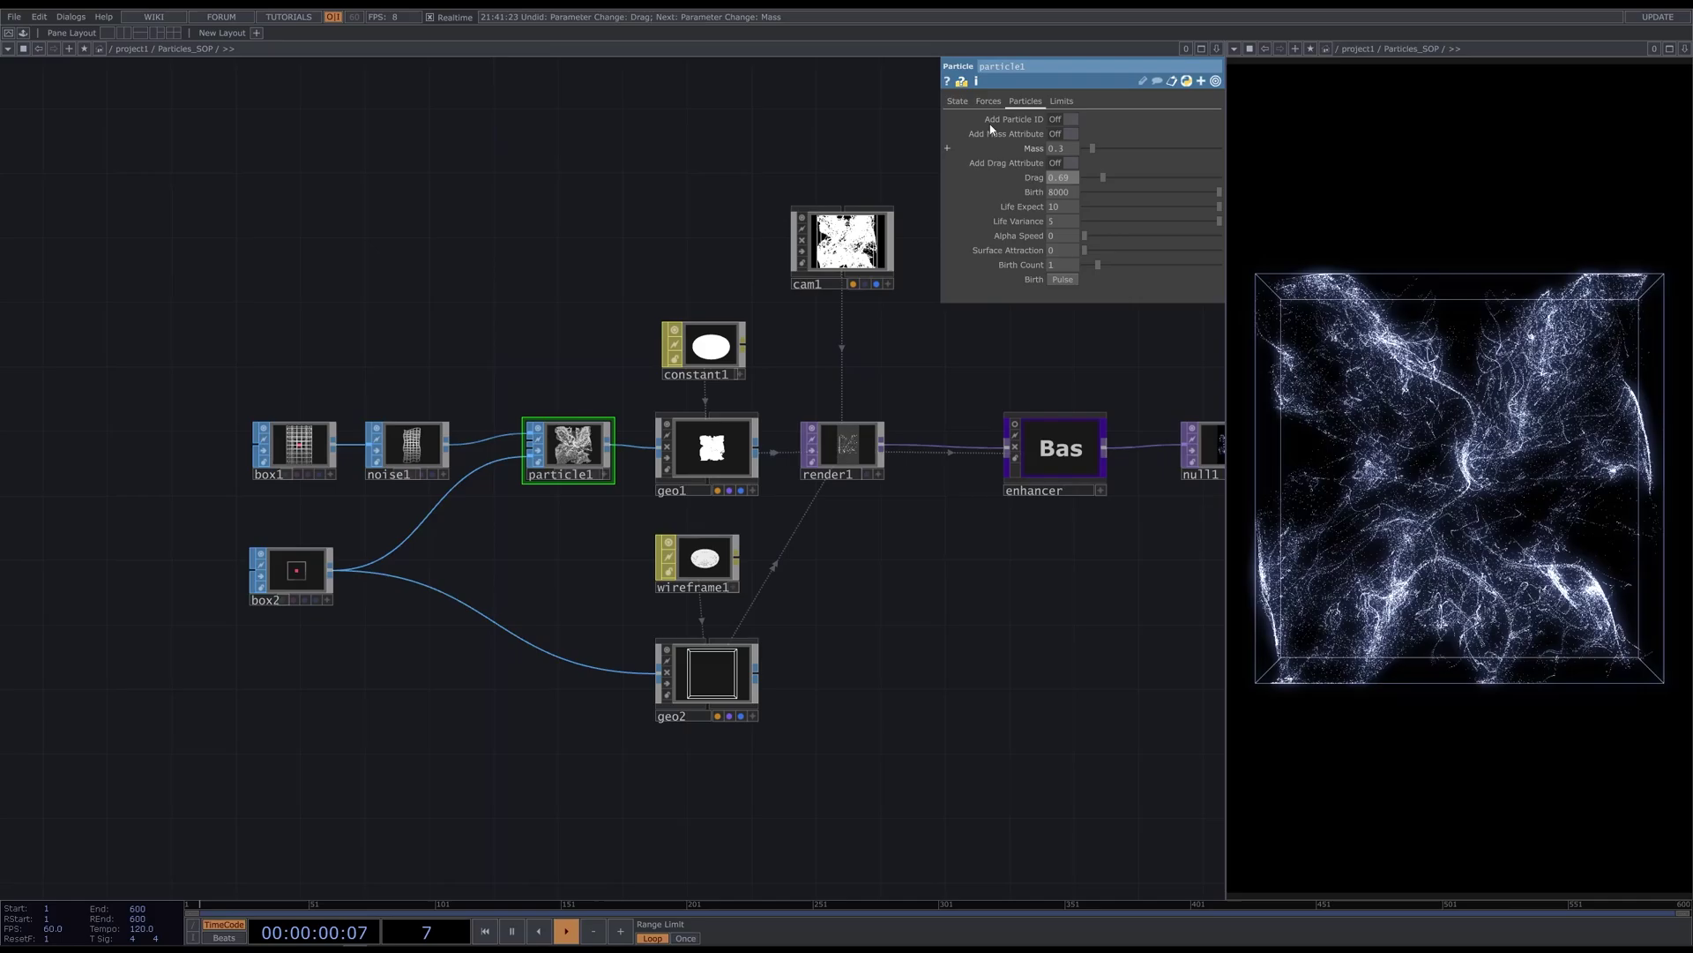
left_click(989, 102)
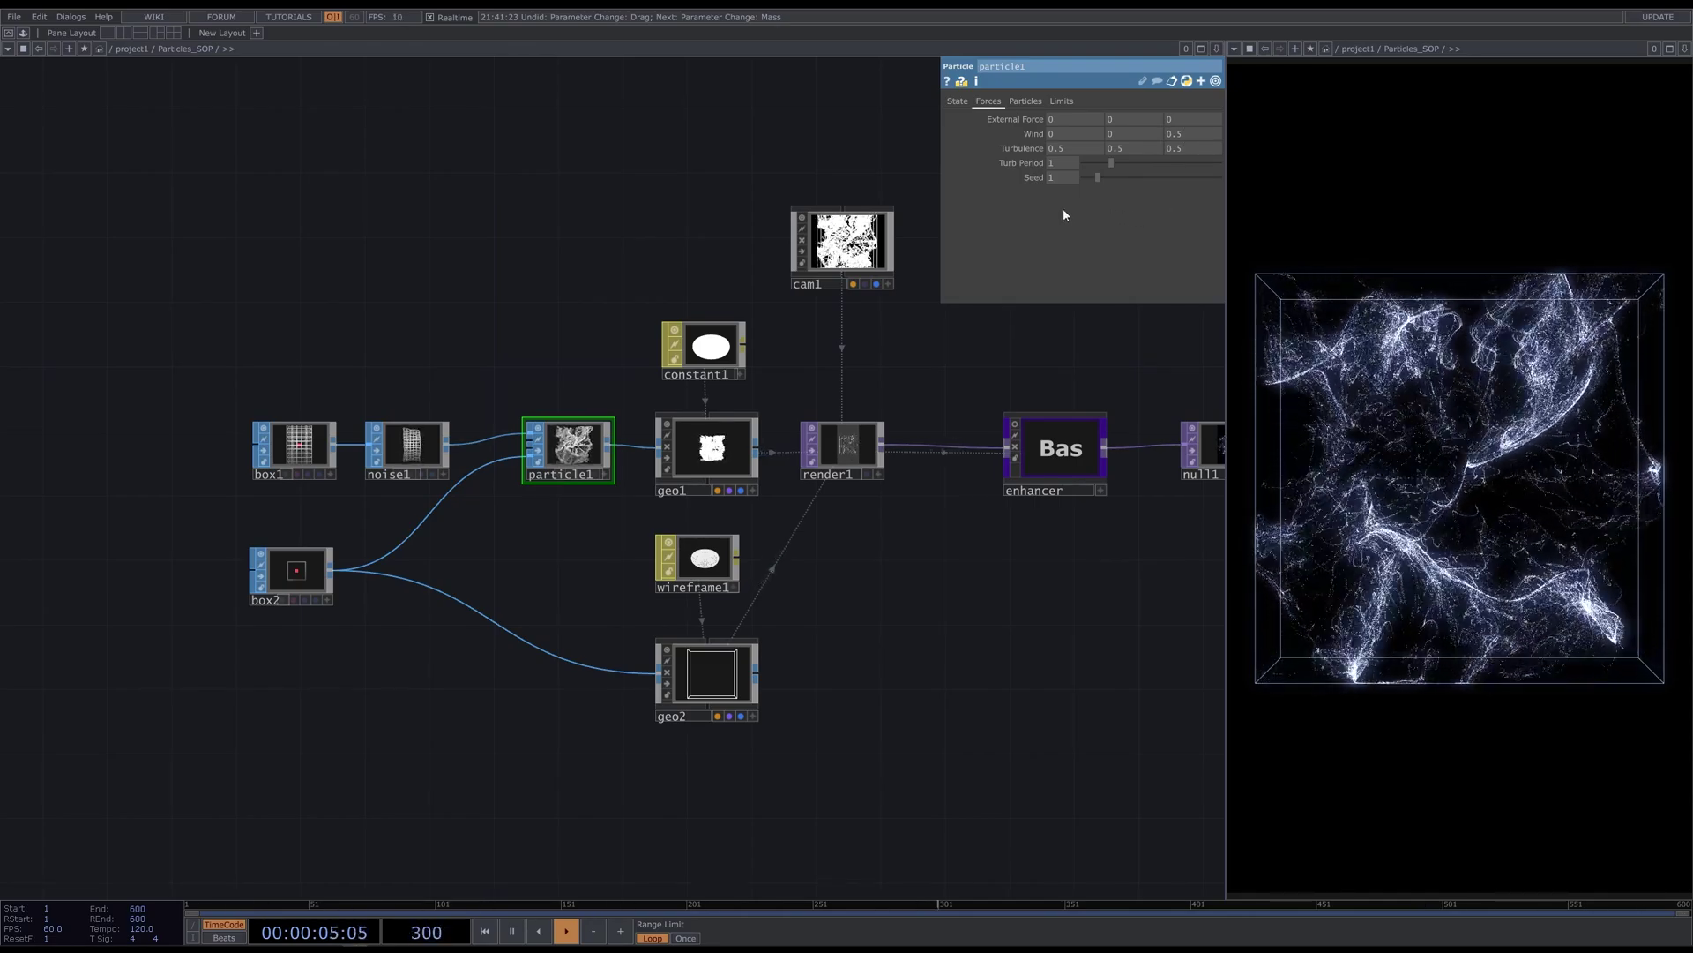
Open the Operator Snippets for particle1 and load the Particle SOP's force example
right_click(569, 451)
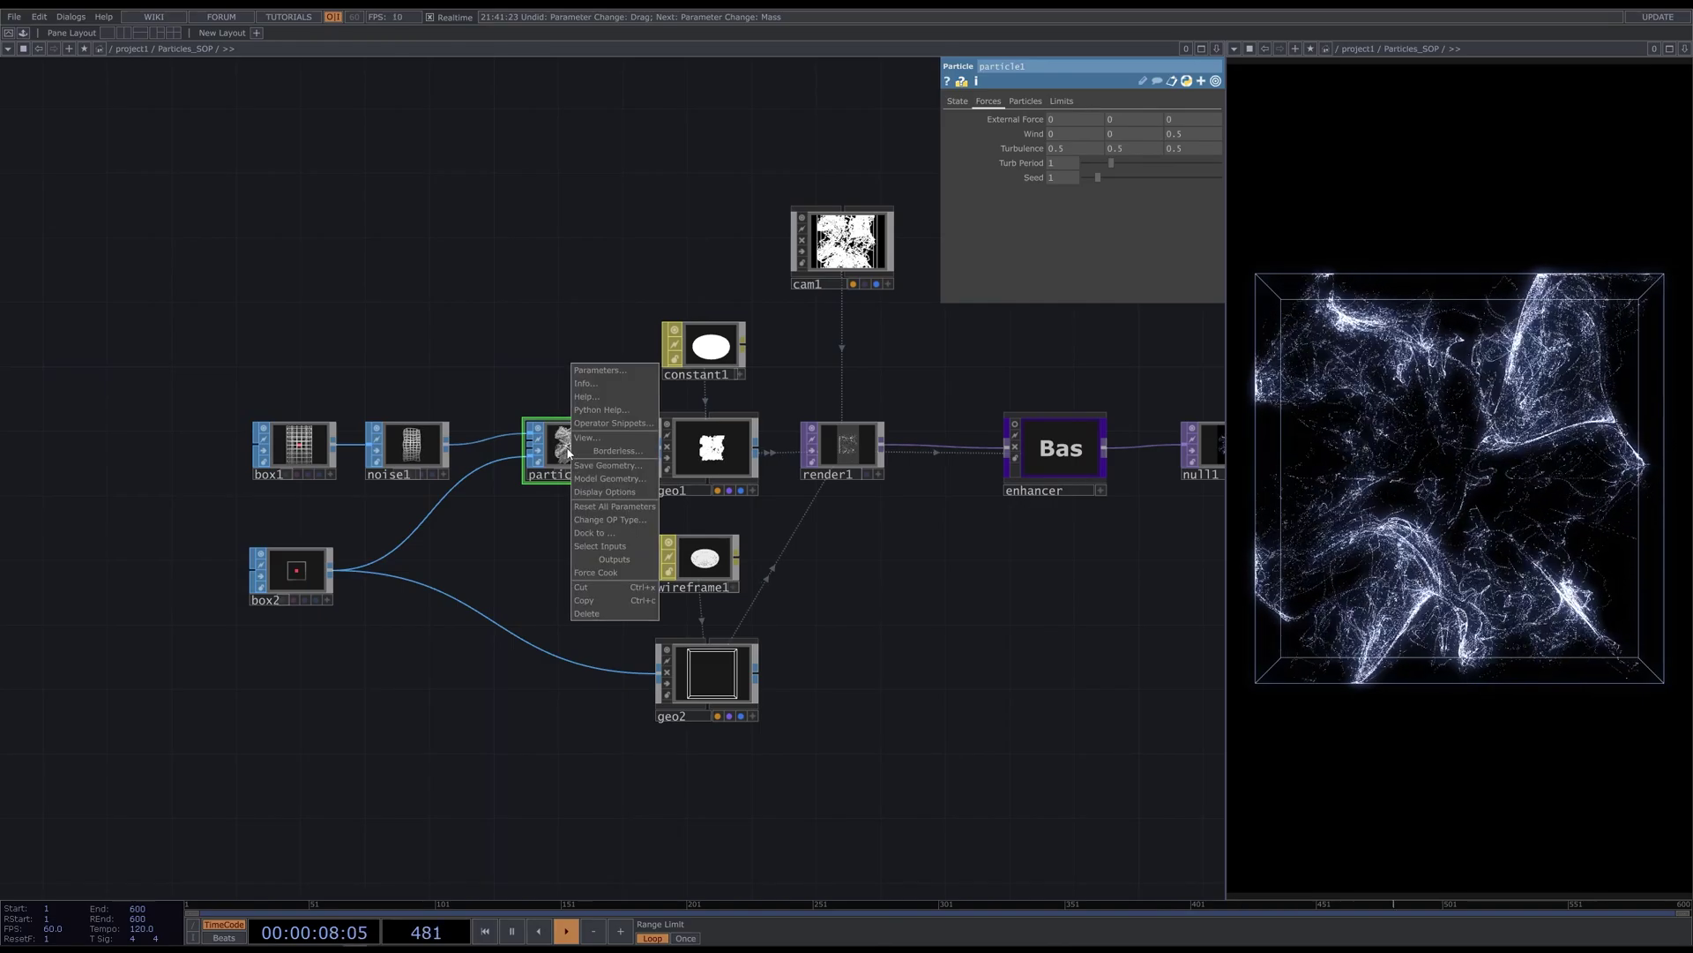
left_click(590, 425)
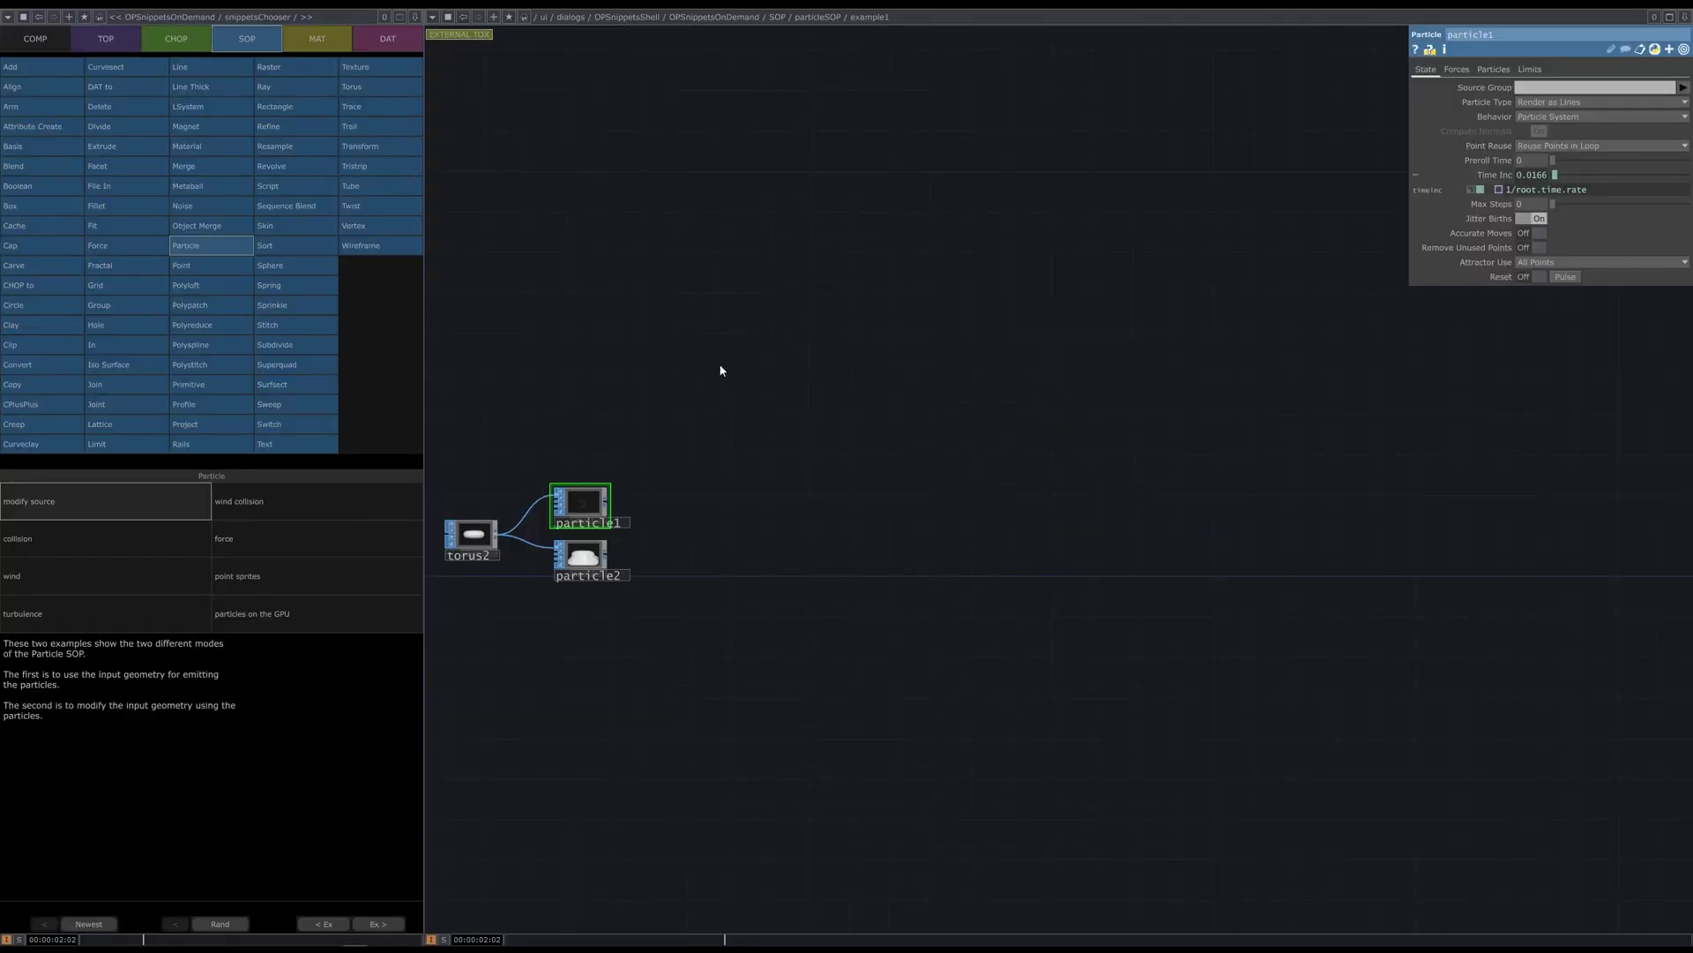
left_click(266, 540)
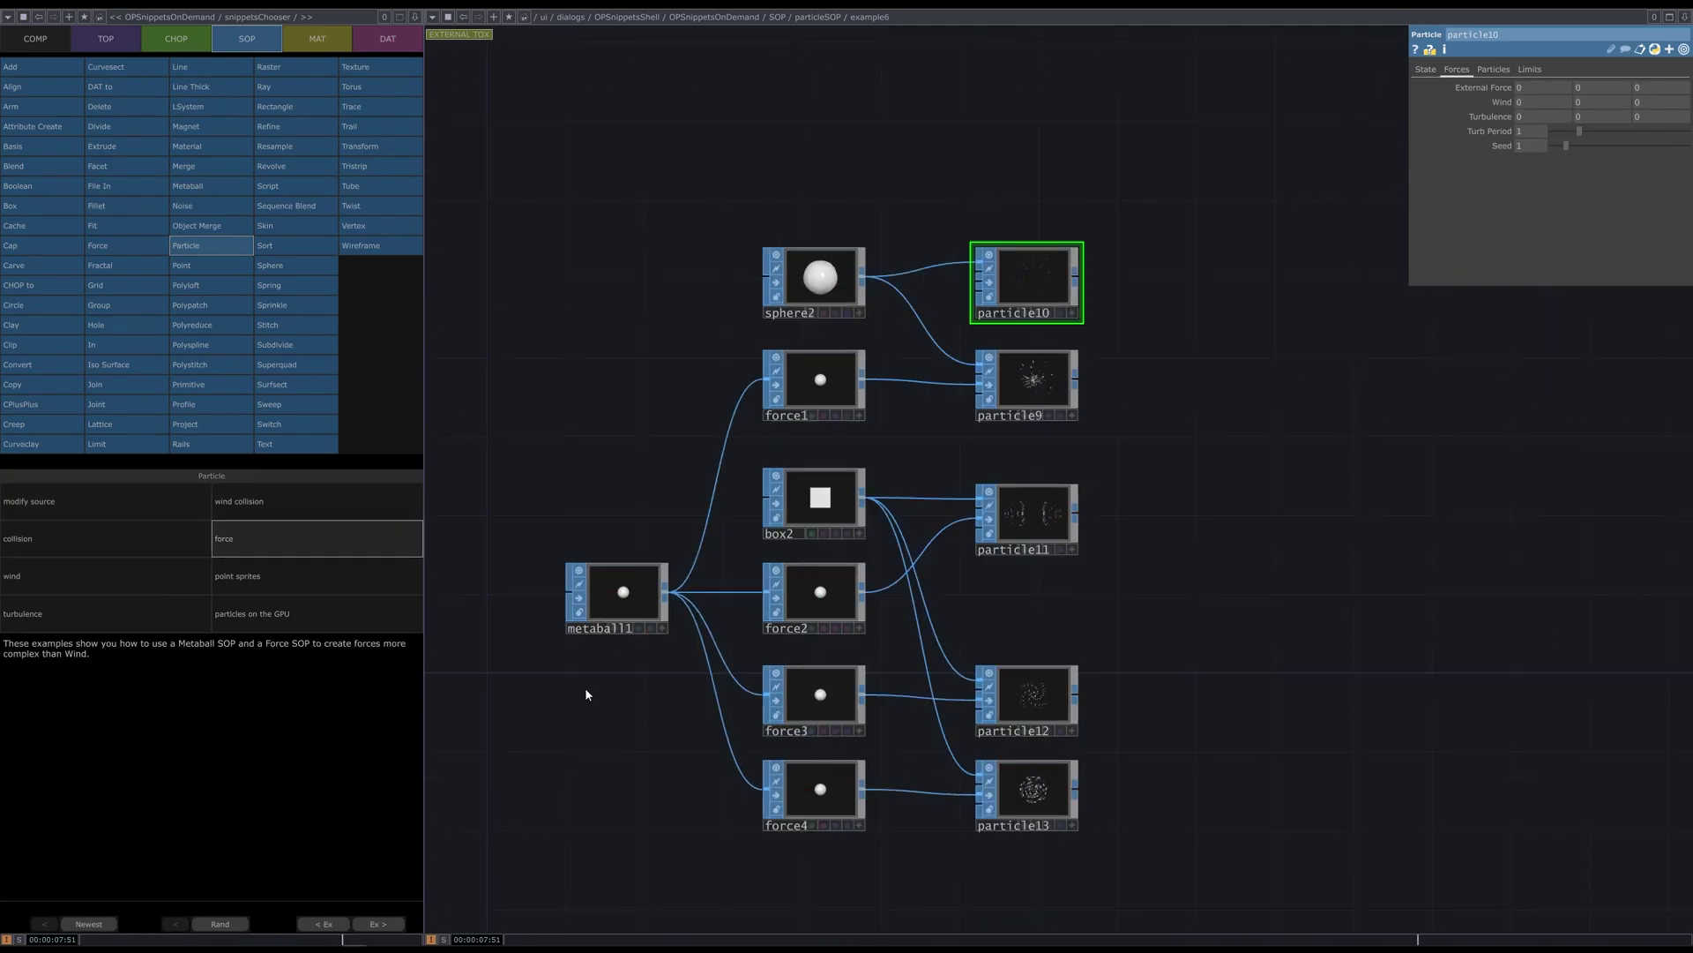
Examine the force1 and metaball1 parameters in the force example, and return to the Particles_SOP network
left_click(812, 379)
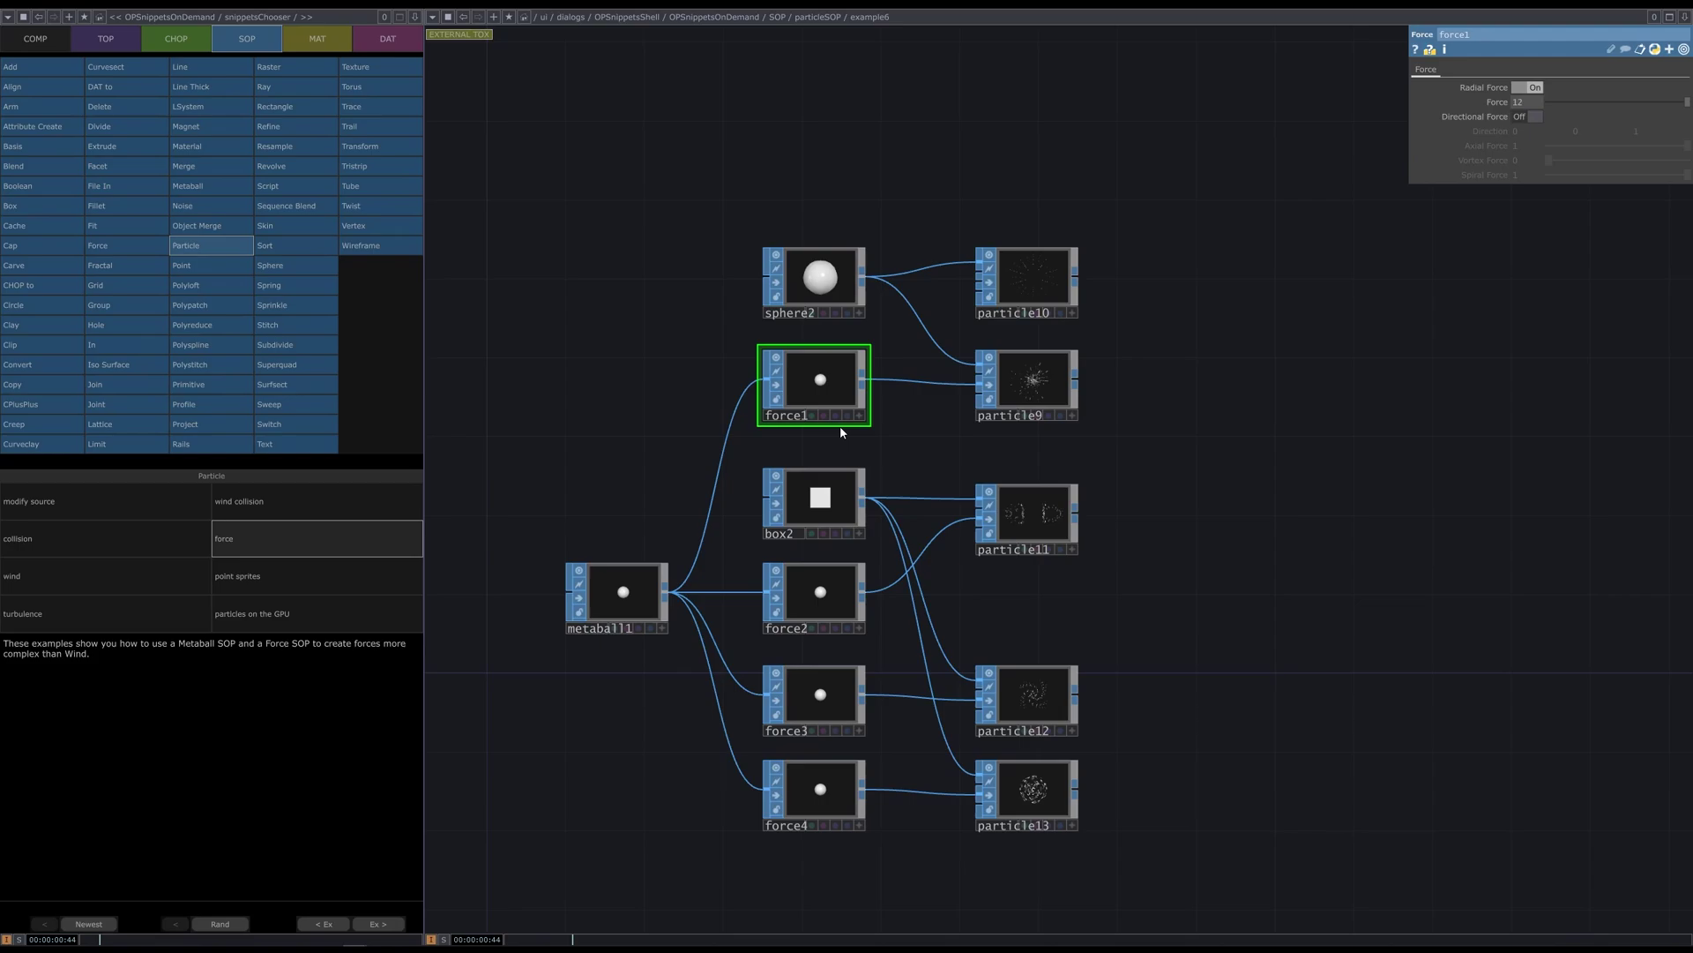
left_click(623, 598)
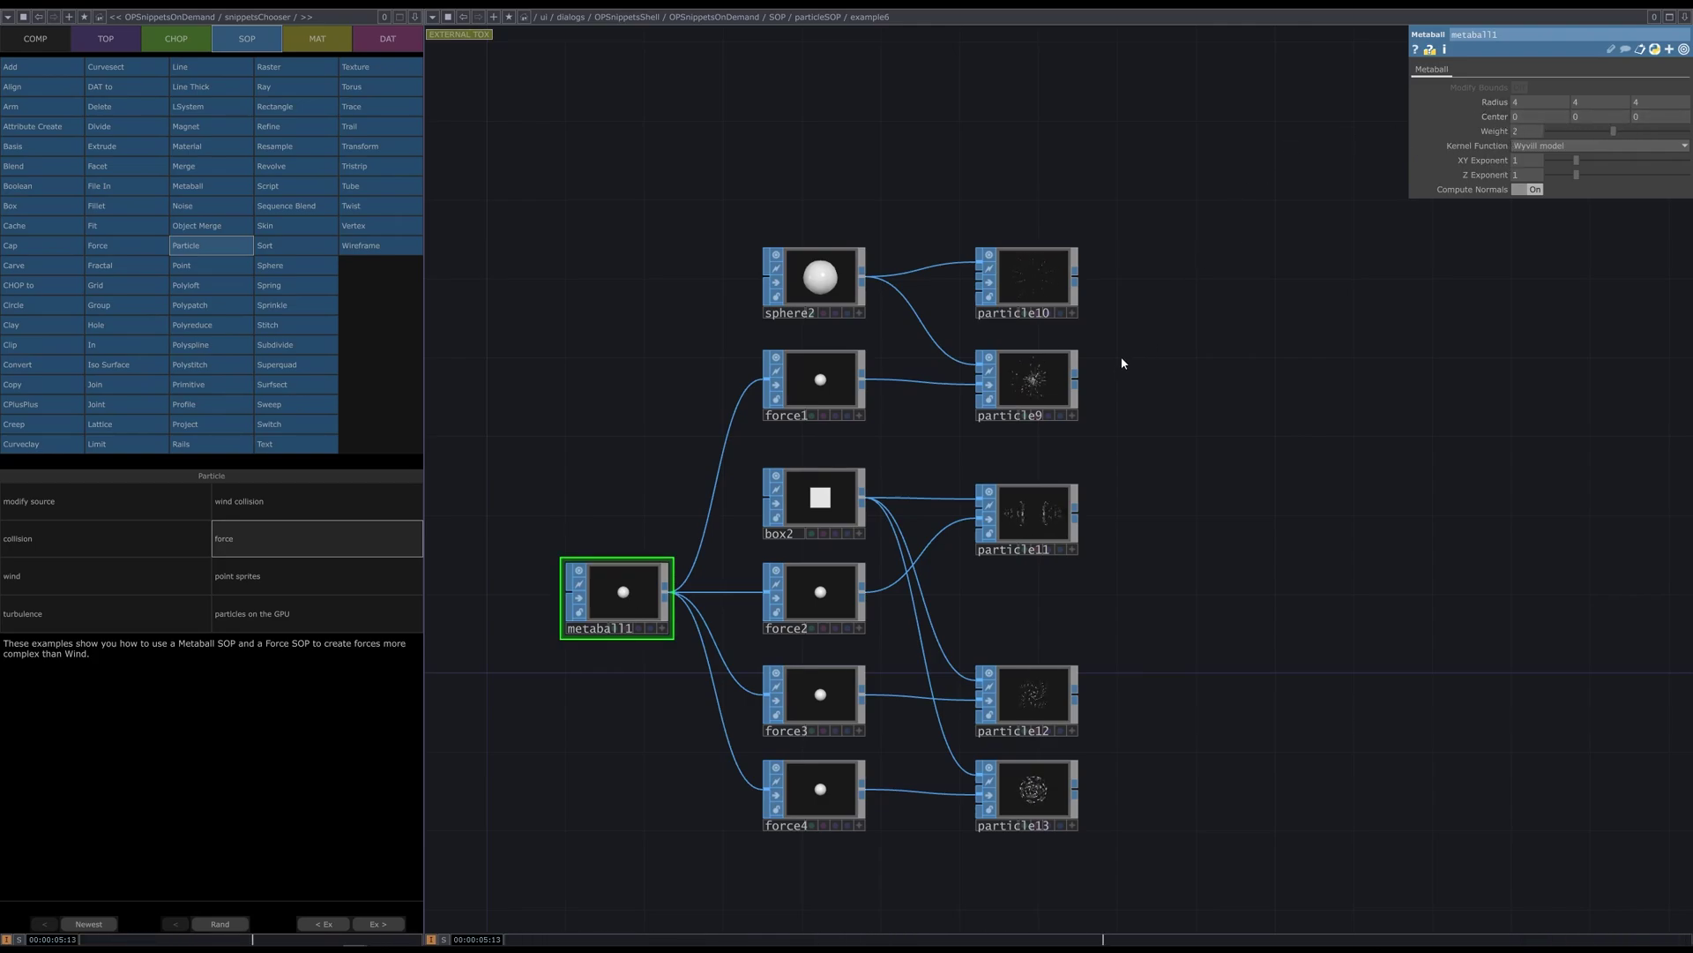
left_click(1671, 8)
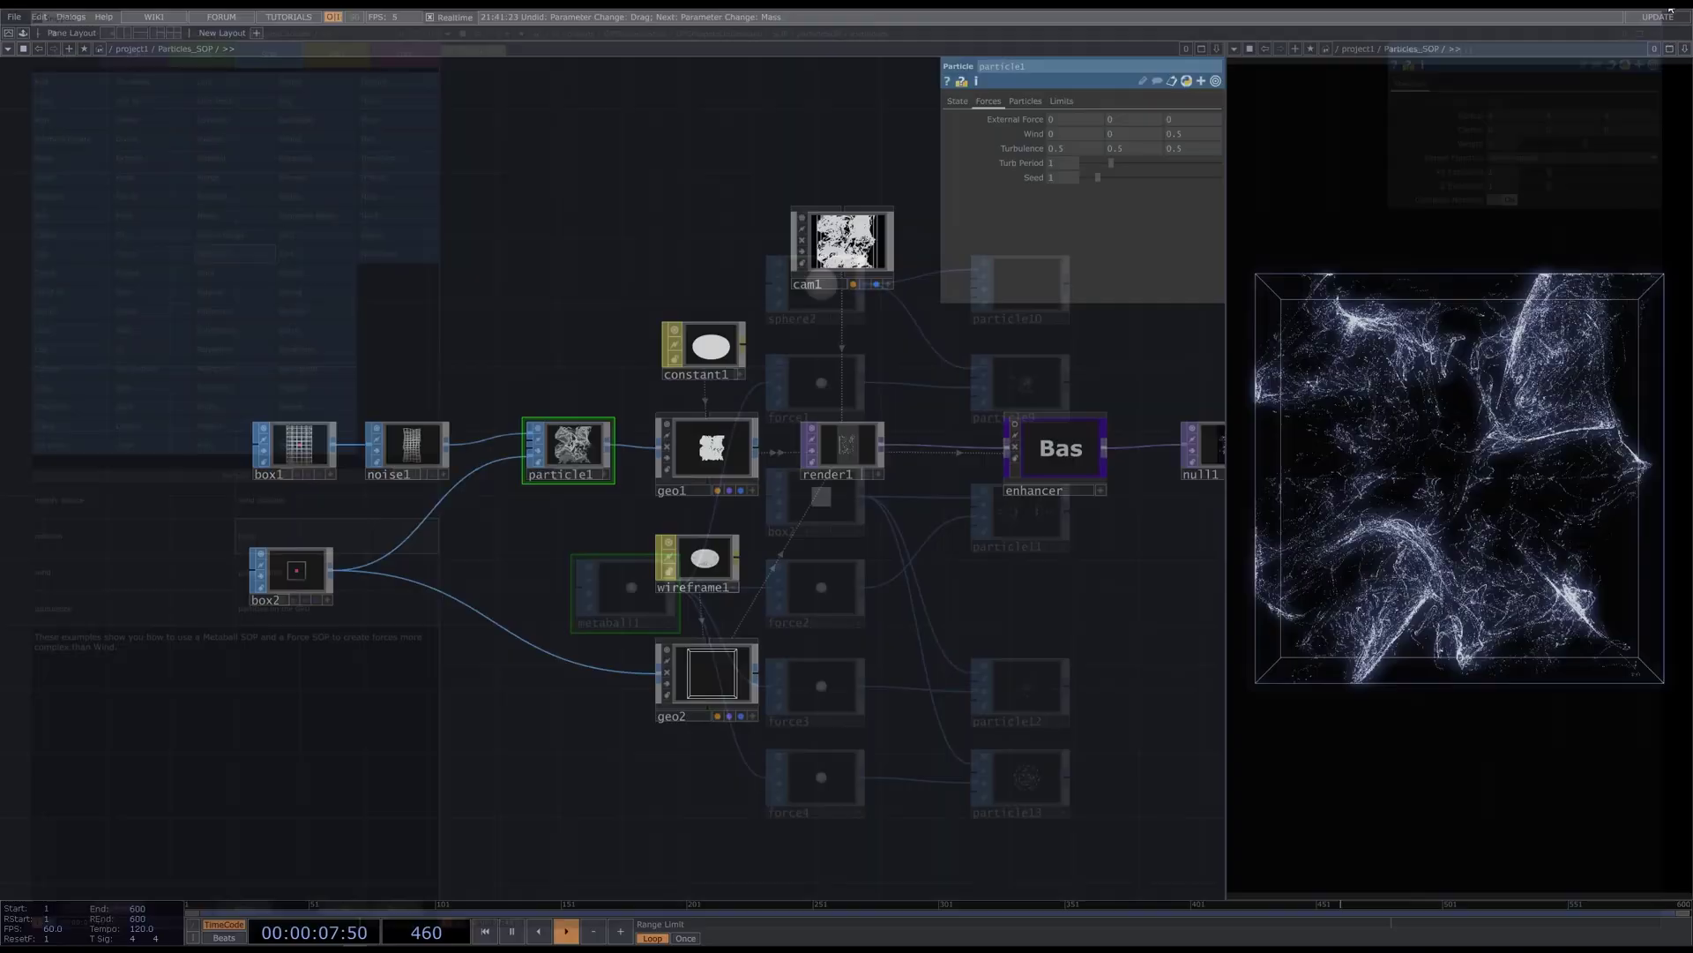
left_click_drag(557, 272, 431, 313)
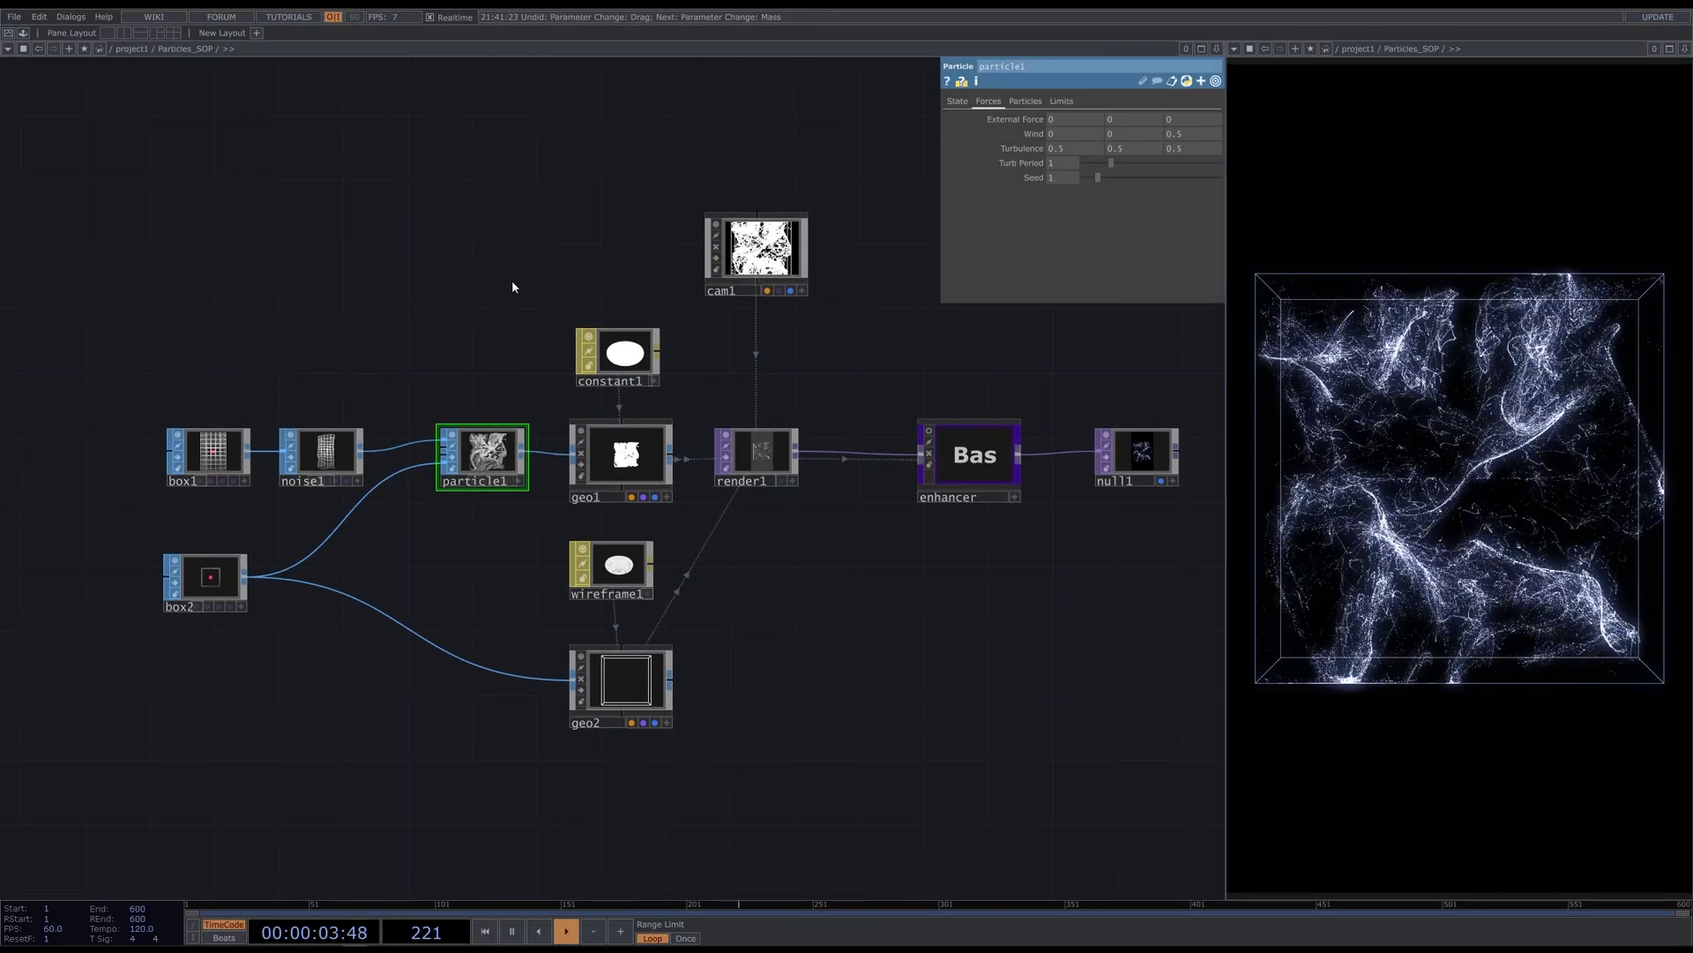